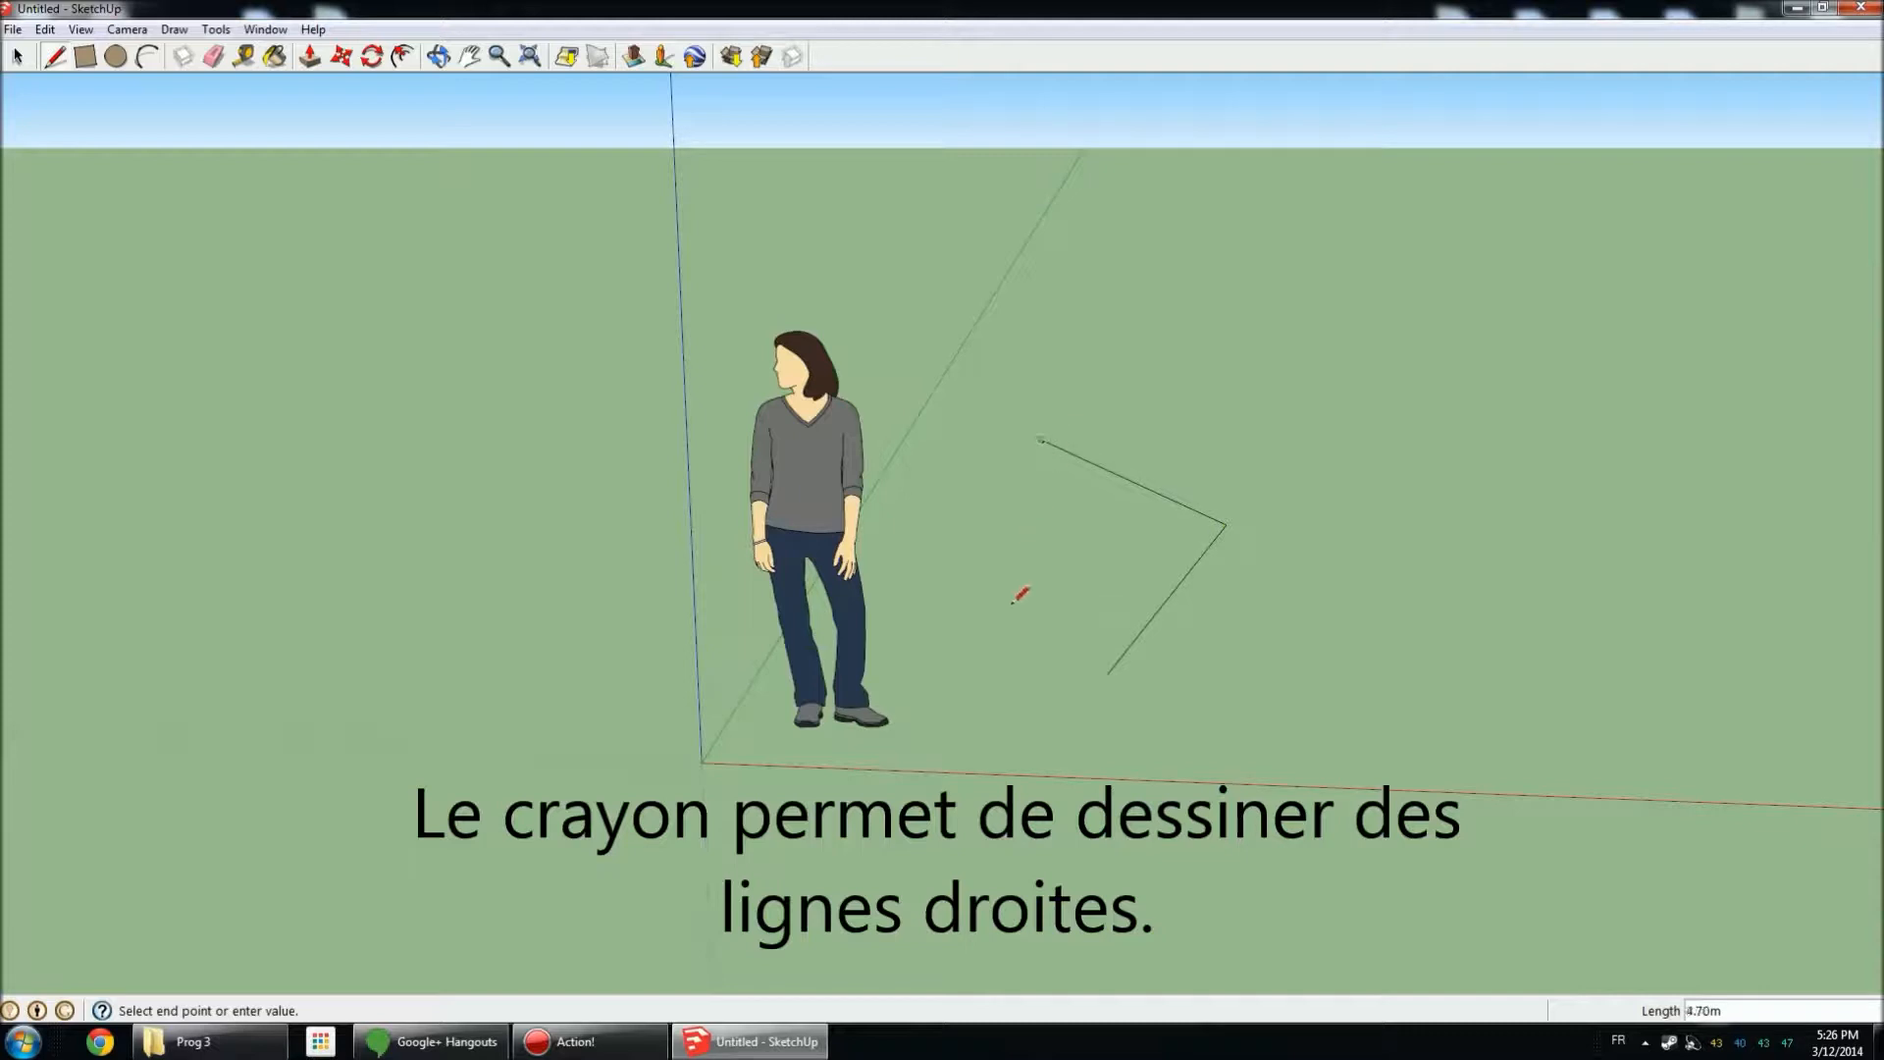
# Complete the straight-line polygon beside the standing figure by adding its remaining corners and closing it at its starting corner.
pyautogui.click(1017, 613)
pyautogui.click(1068, 714)
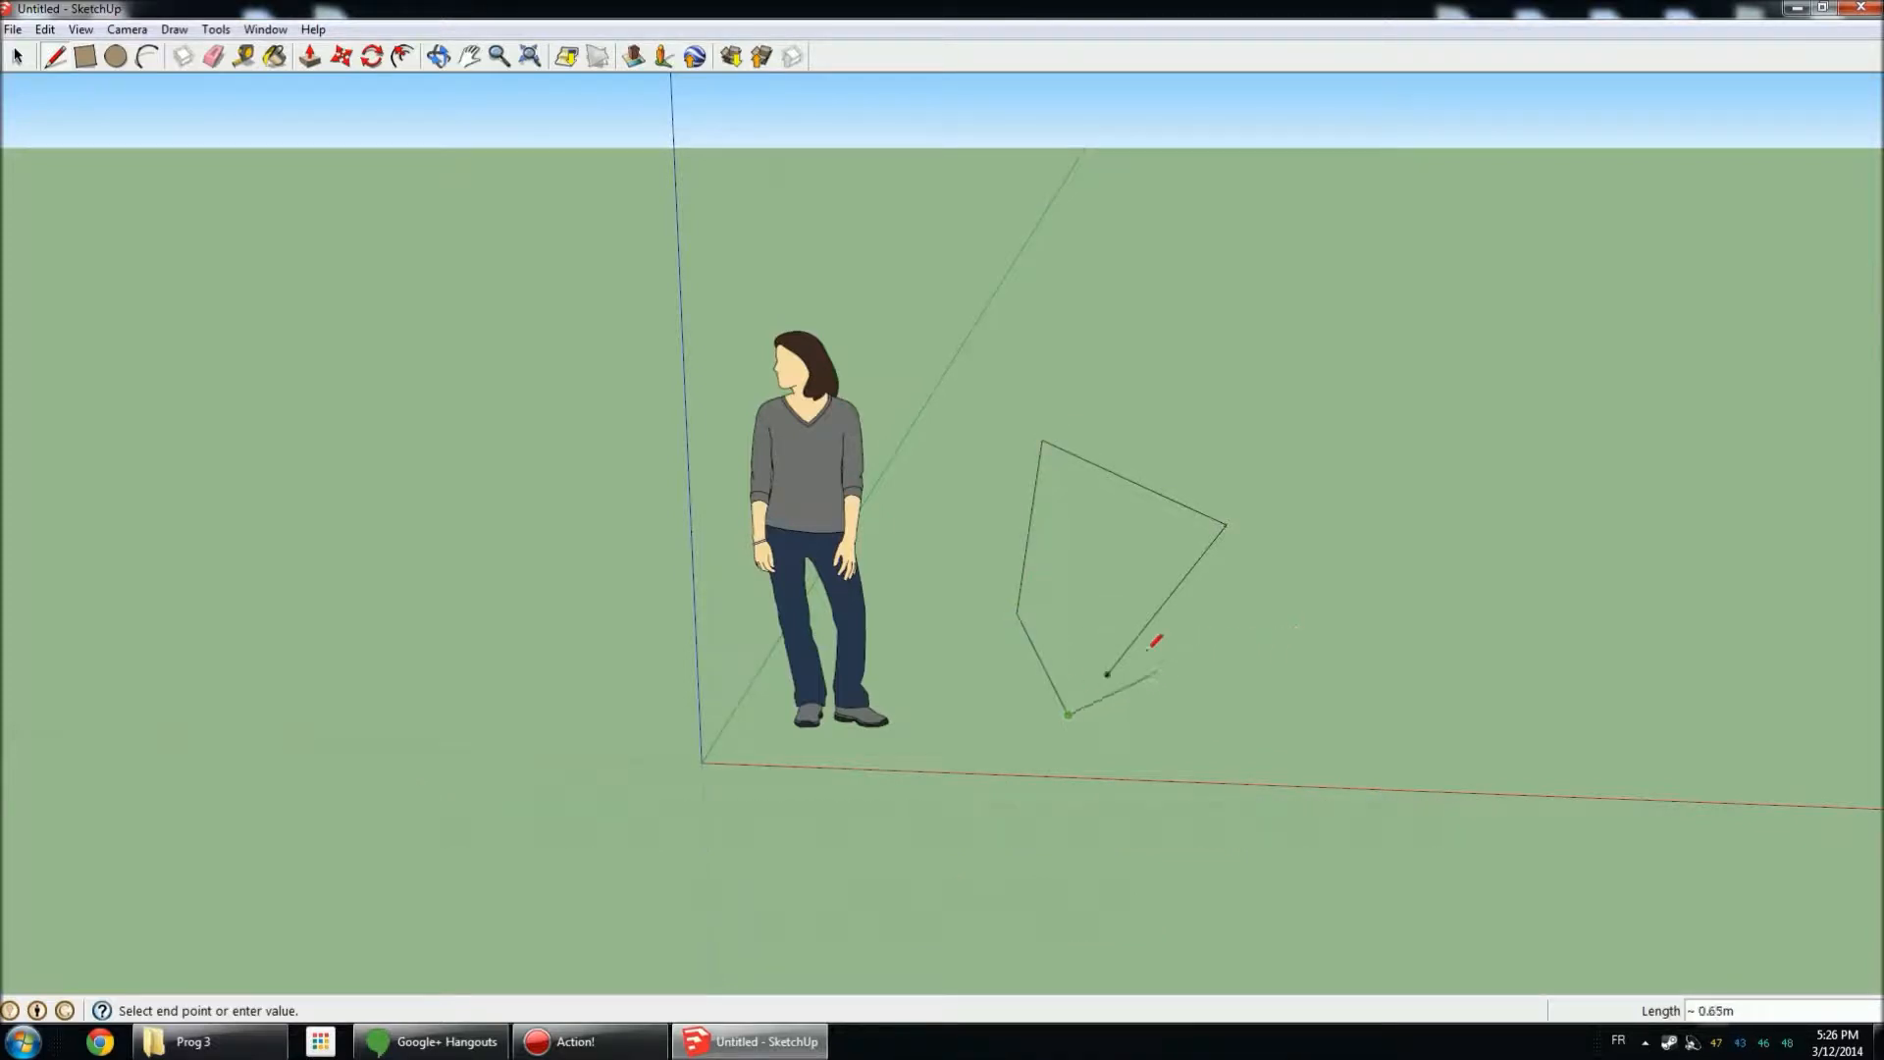
pyautogui.click(1118, 670)
# Draw an upright four-sided panel about 1.05 m tall with straight lines, standing on the red axis.
pyautogui.moveTo(1144, 660)
pyautogui.mouseDown(button='middle')
pyautogui.moveTo(1223, 644)
pyautogui.moveTo(942, 568)
pyautogui.moveTo(1065, 579)
pyautogui.mouseUp(button='middle')
pyautogui.click(924, 743)
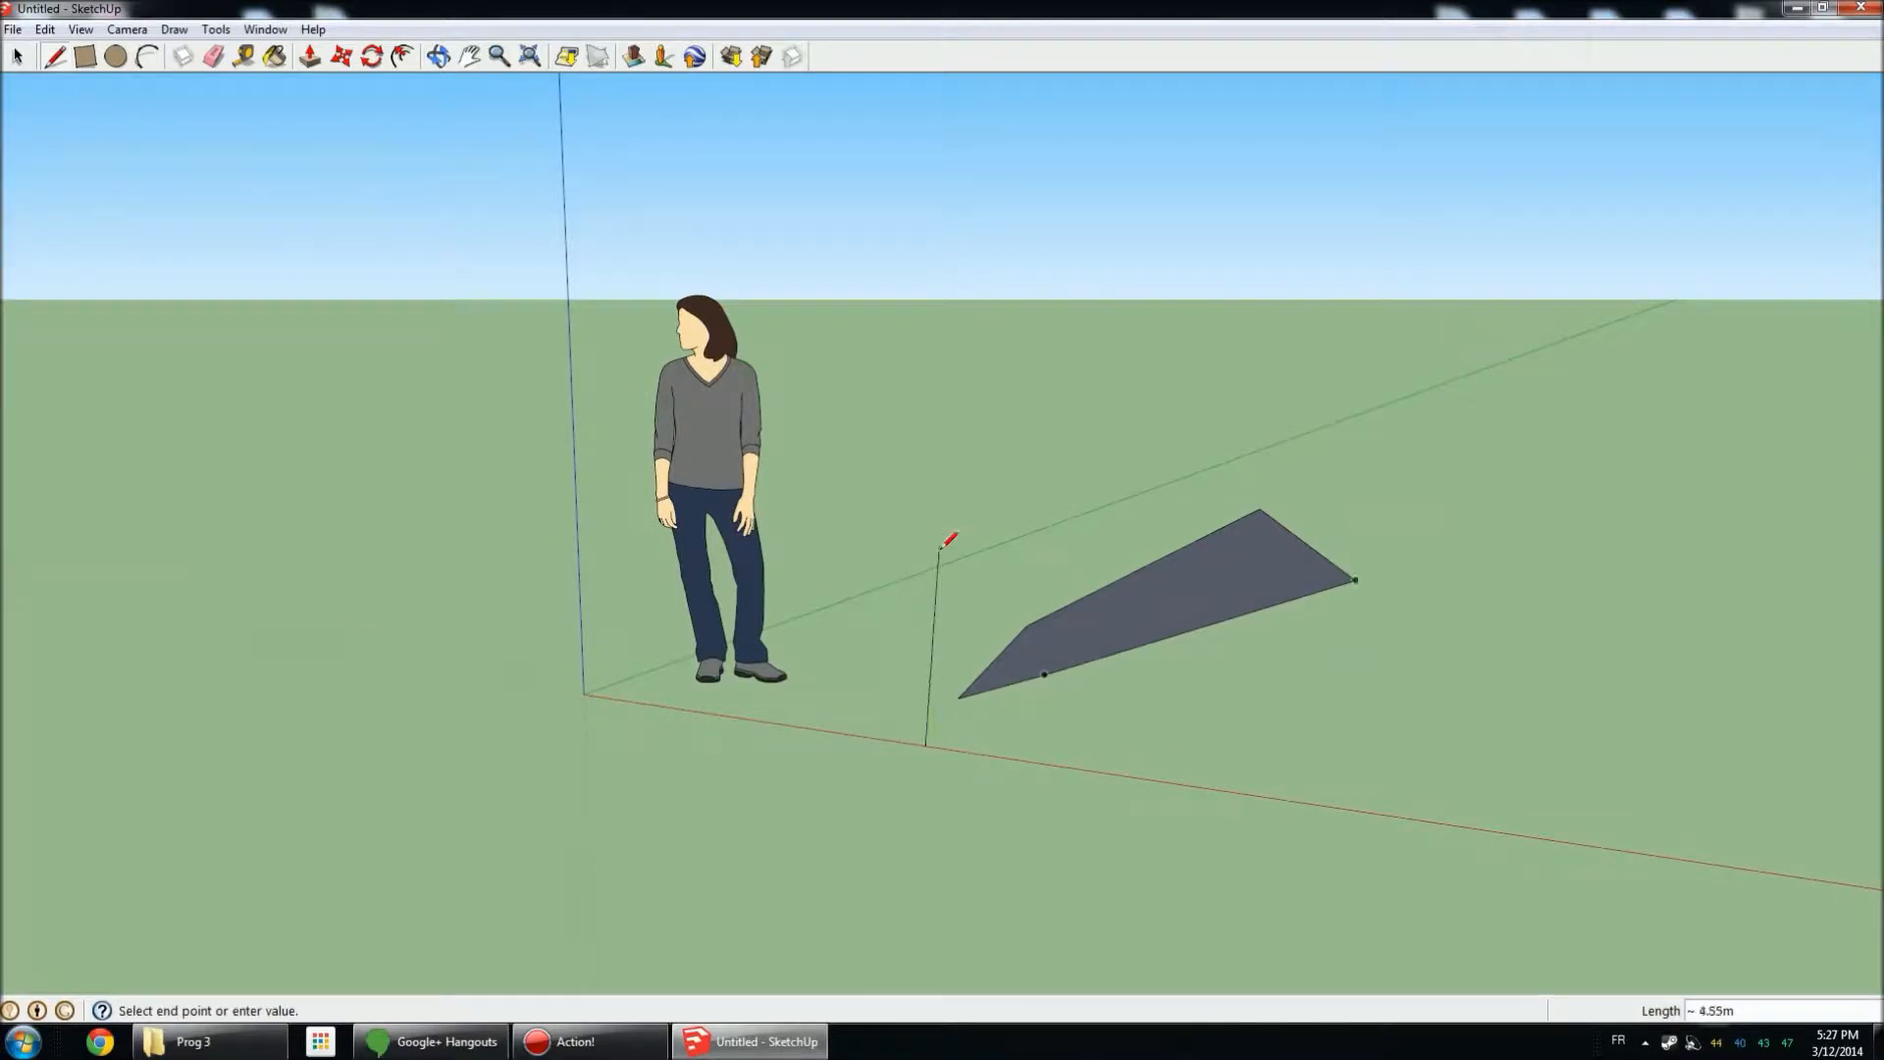
pyautogui.click(1160, 485)
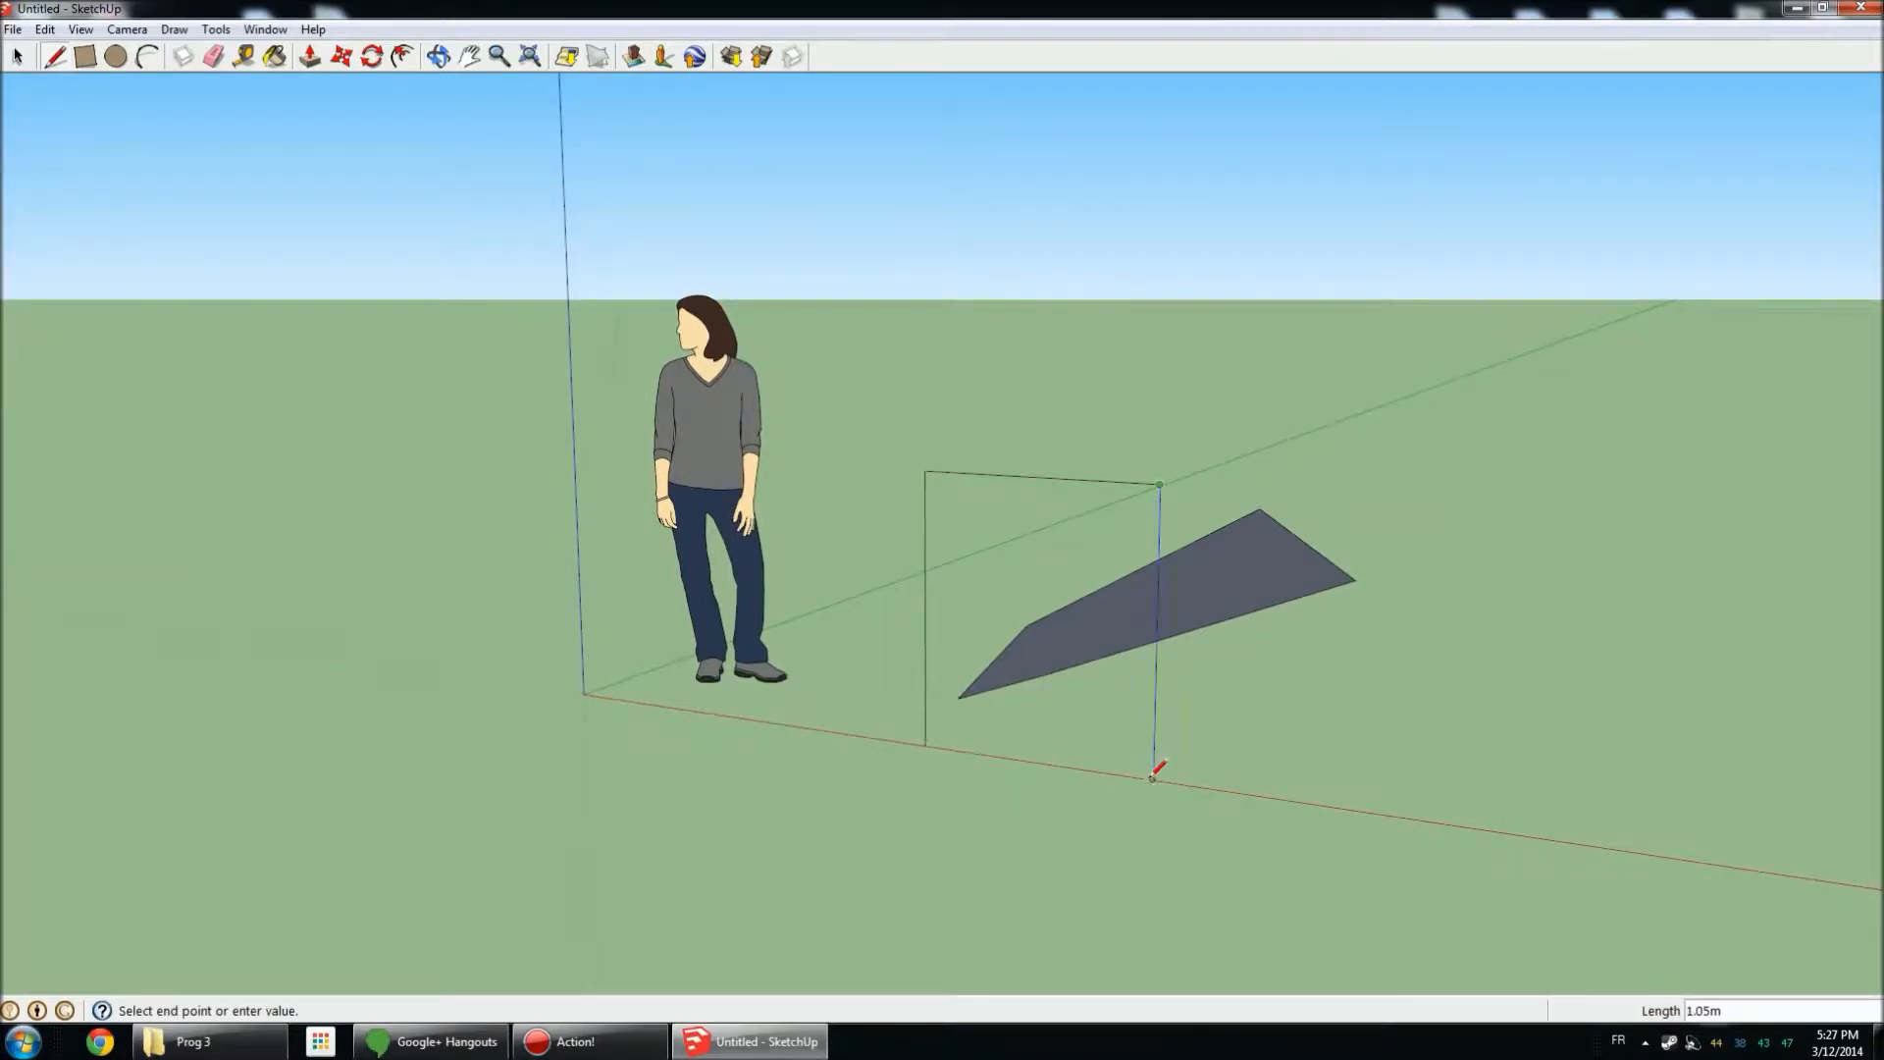
pyautogui.click(926, 743)
# Draw a large rectangle on the ground starting from the red axis between the upright panel and the figure.
pyautogui.moveTo(1226, 705)
pyautogui.mouseDown(button='middle')
pyautogui.moveTo(1250, 702)
pyautogui.moveTo(854, 665)
pyautogui.moveTo(453, 692)
pyautogui.moveTo(83, 647)
pyautogui.mouseUp(button='middle')
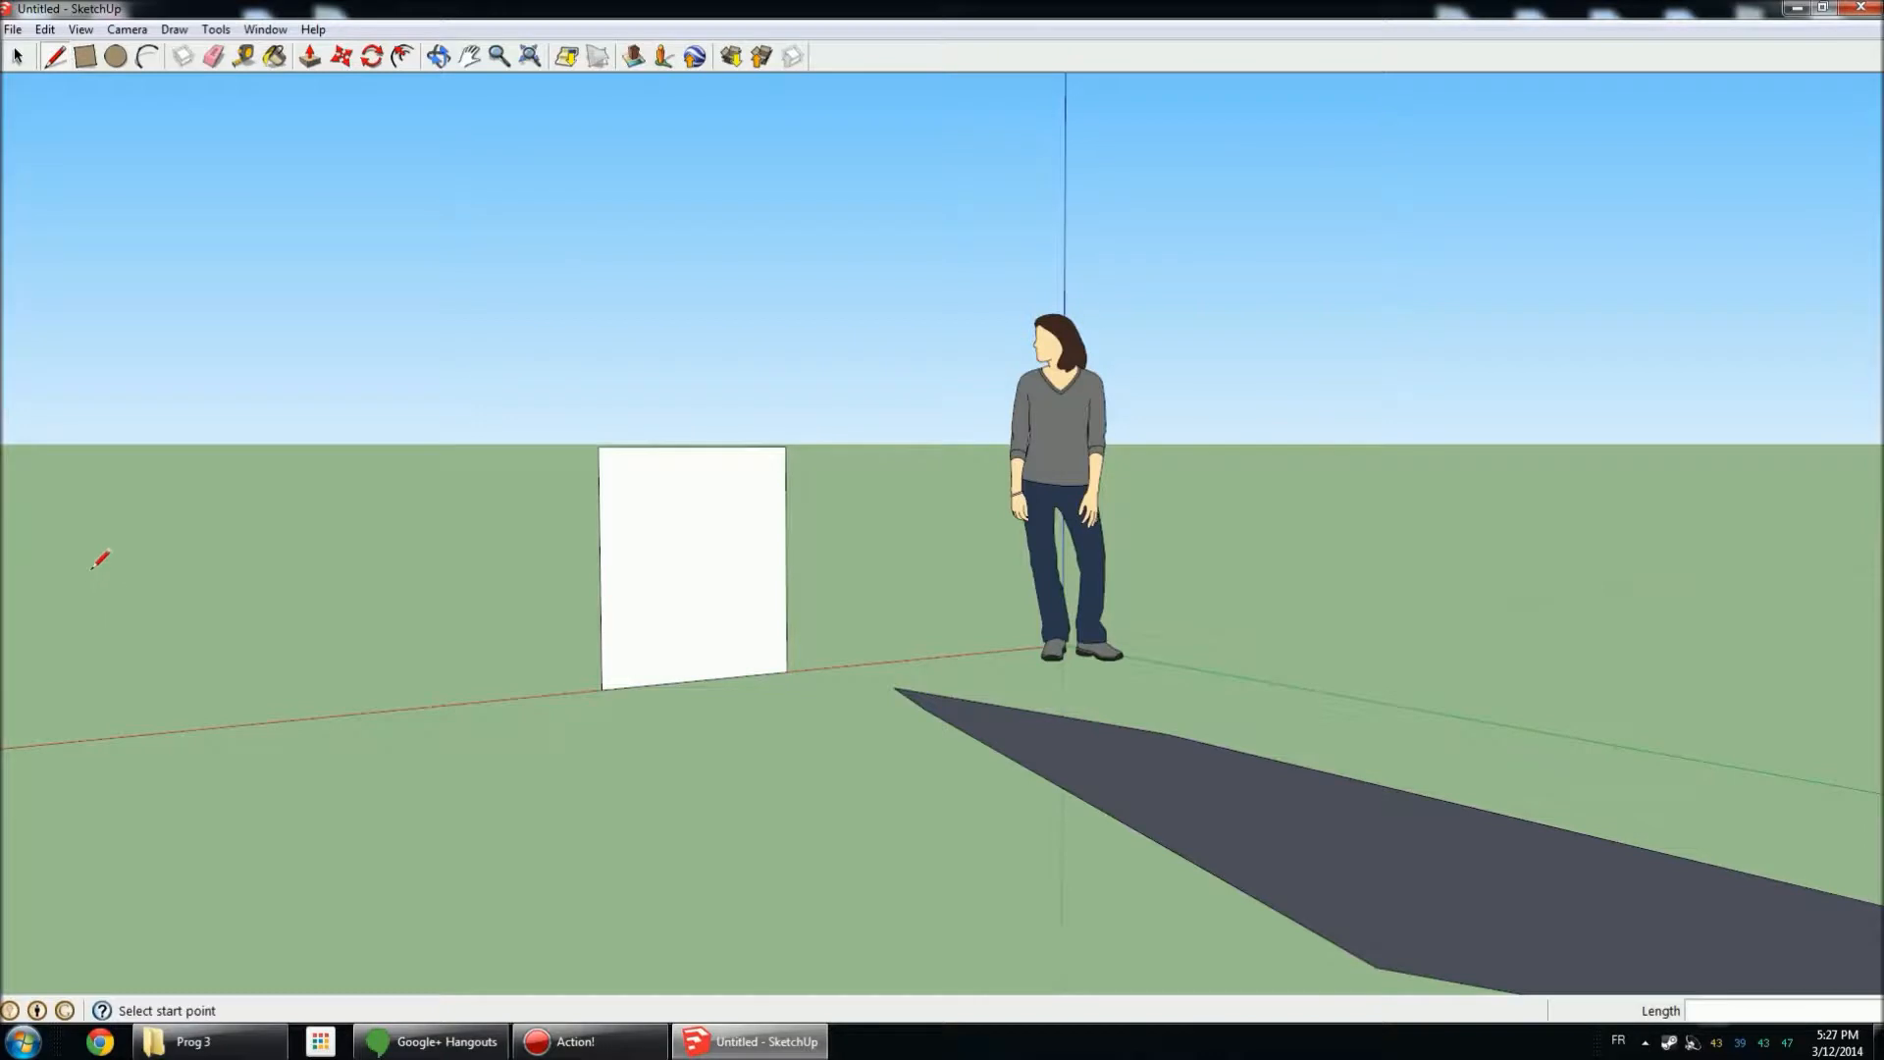
pyautogui.click(84, 56)
pyautogui.moveTo(673, 295); pyautogui.dragTo(836, 644, button='middle')
pyautogui.click(852, 578)
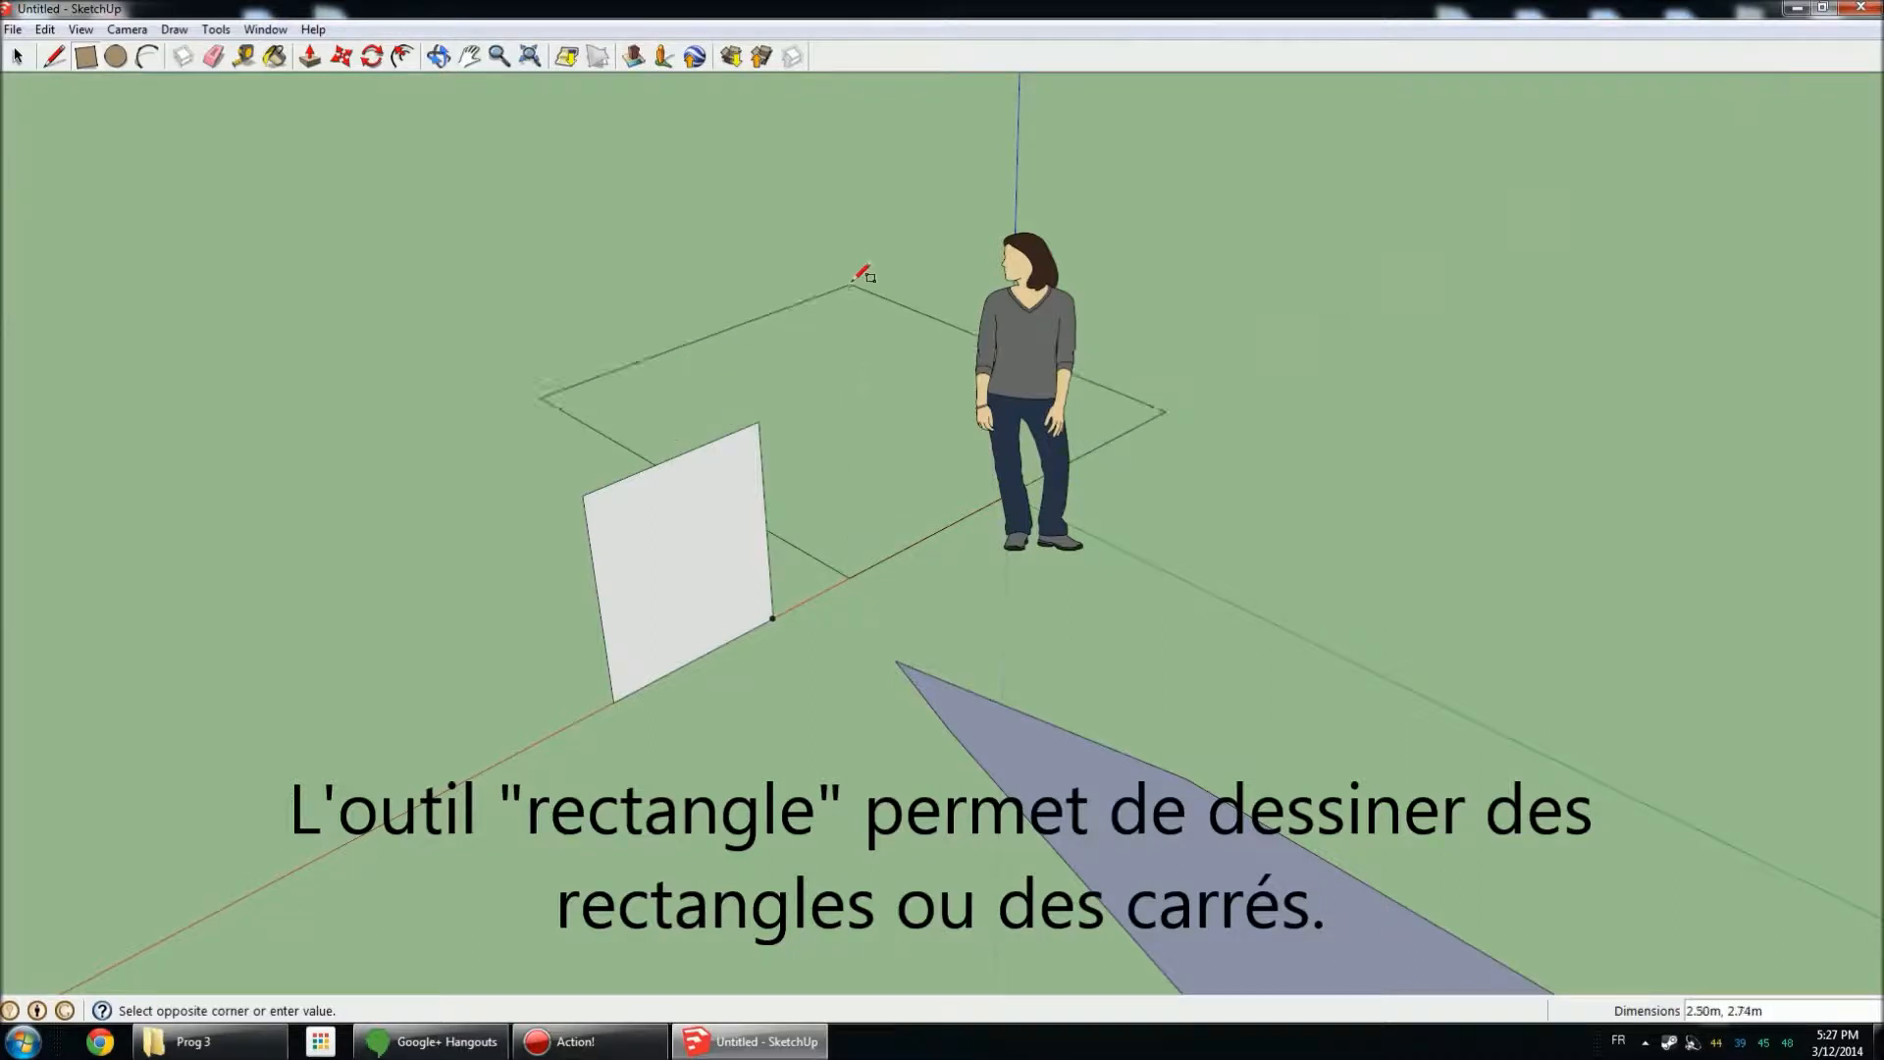
pyautogui.click(888, 275)
# Draw a small rectangle inside the large ground rectangle and a separate one on the ground beside it.
pyautogui.moveTo(888, 275); pyautogui.dragTo(705, 535, button='middle')
pyautogui.click(593, 489)
pyautogui.click(511, 576)
pyautogui.click(839, 703)
pyautogui.click(690, 835)
# Draw a square of about 0.40 m by 0.40 m in the middle of the upright panel.
pyautogui.moveTo(689, 835); pyautogui.dragTo(1325, 684, button='middle')
pyautogui.click(1092, 480)
pyautogui.click(1176, 582)
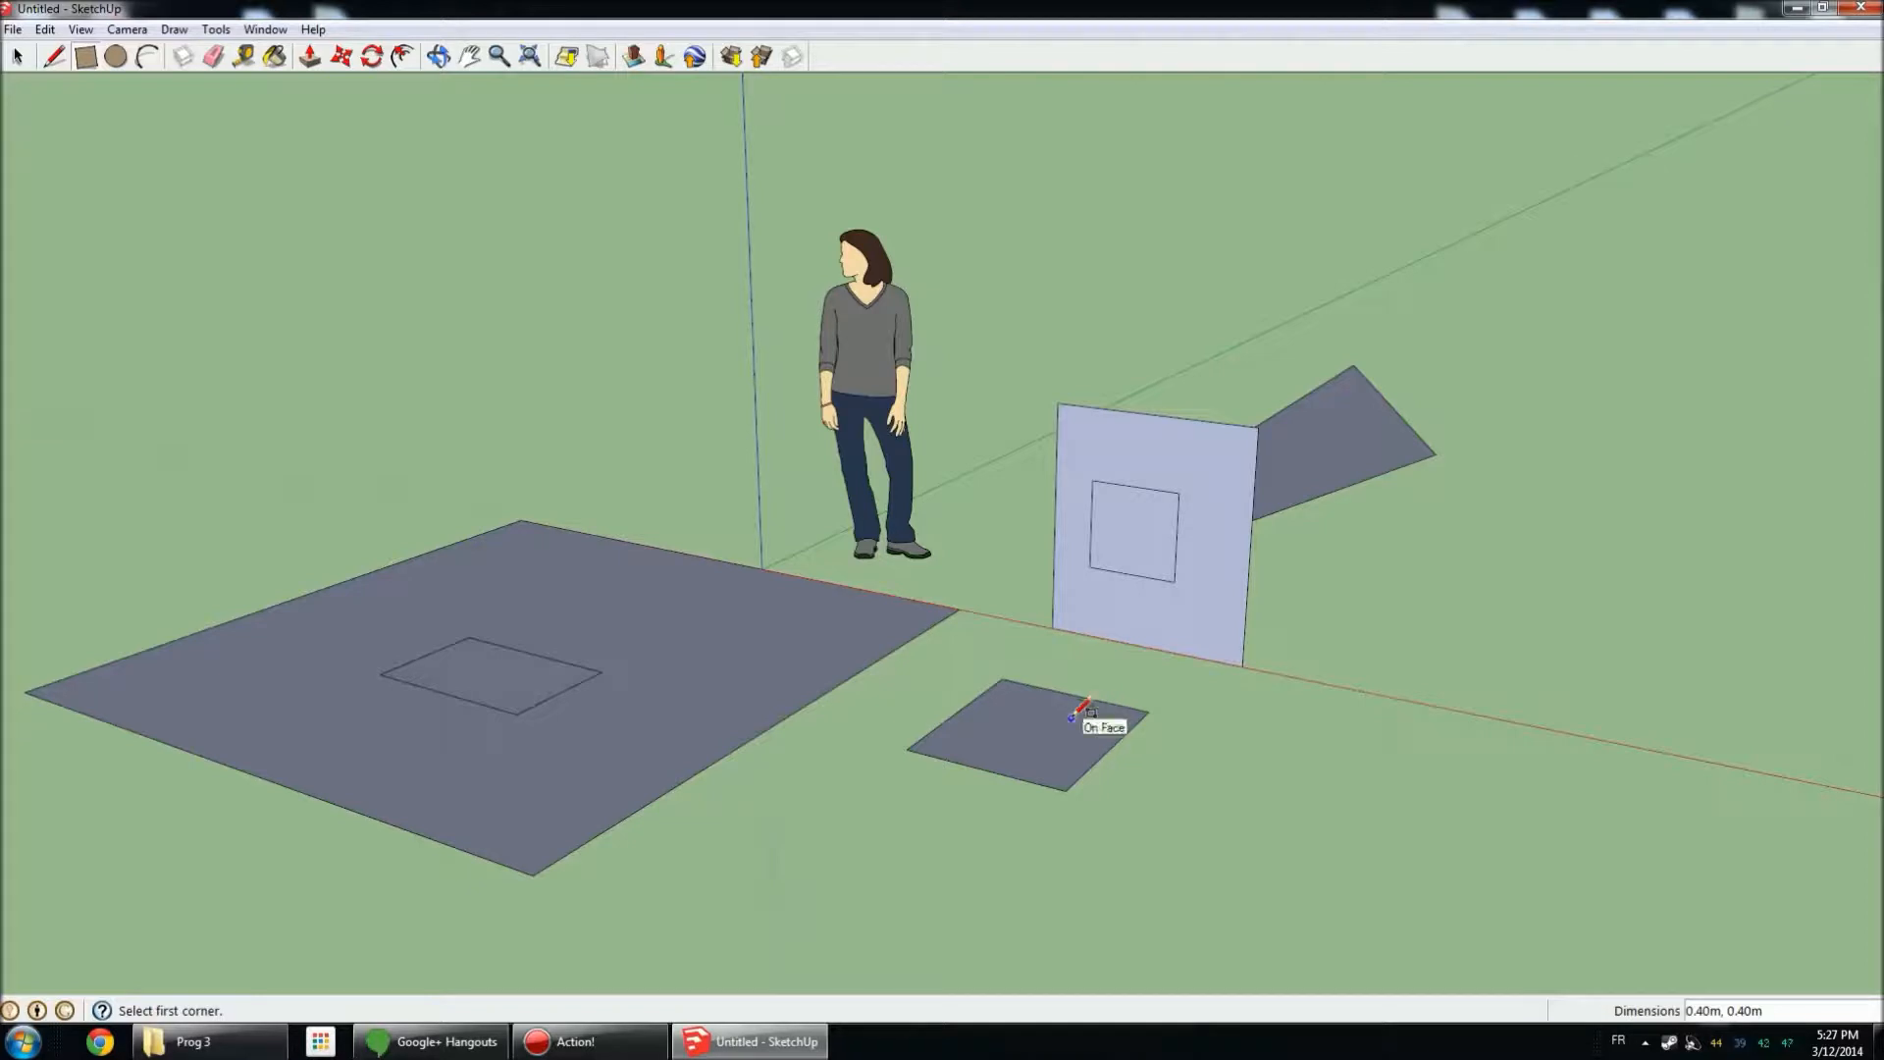
# Draw a circle with a radius of about 0.64 m on the ground, overlapping the small separate rectangle.
pyautogui.click(115, 56)
pyautogui.click(1234, 758)
pyautogui.click(1375, 715)
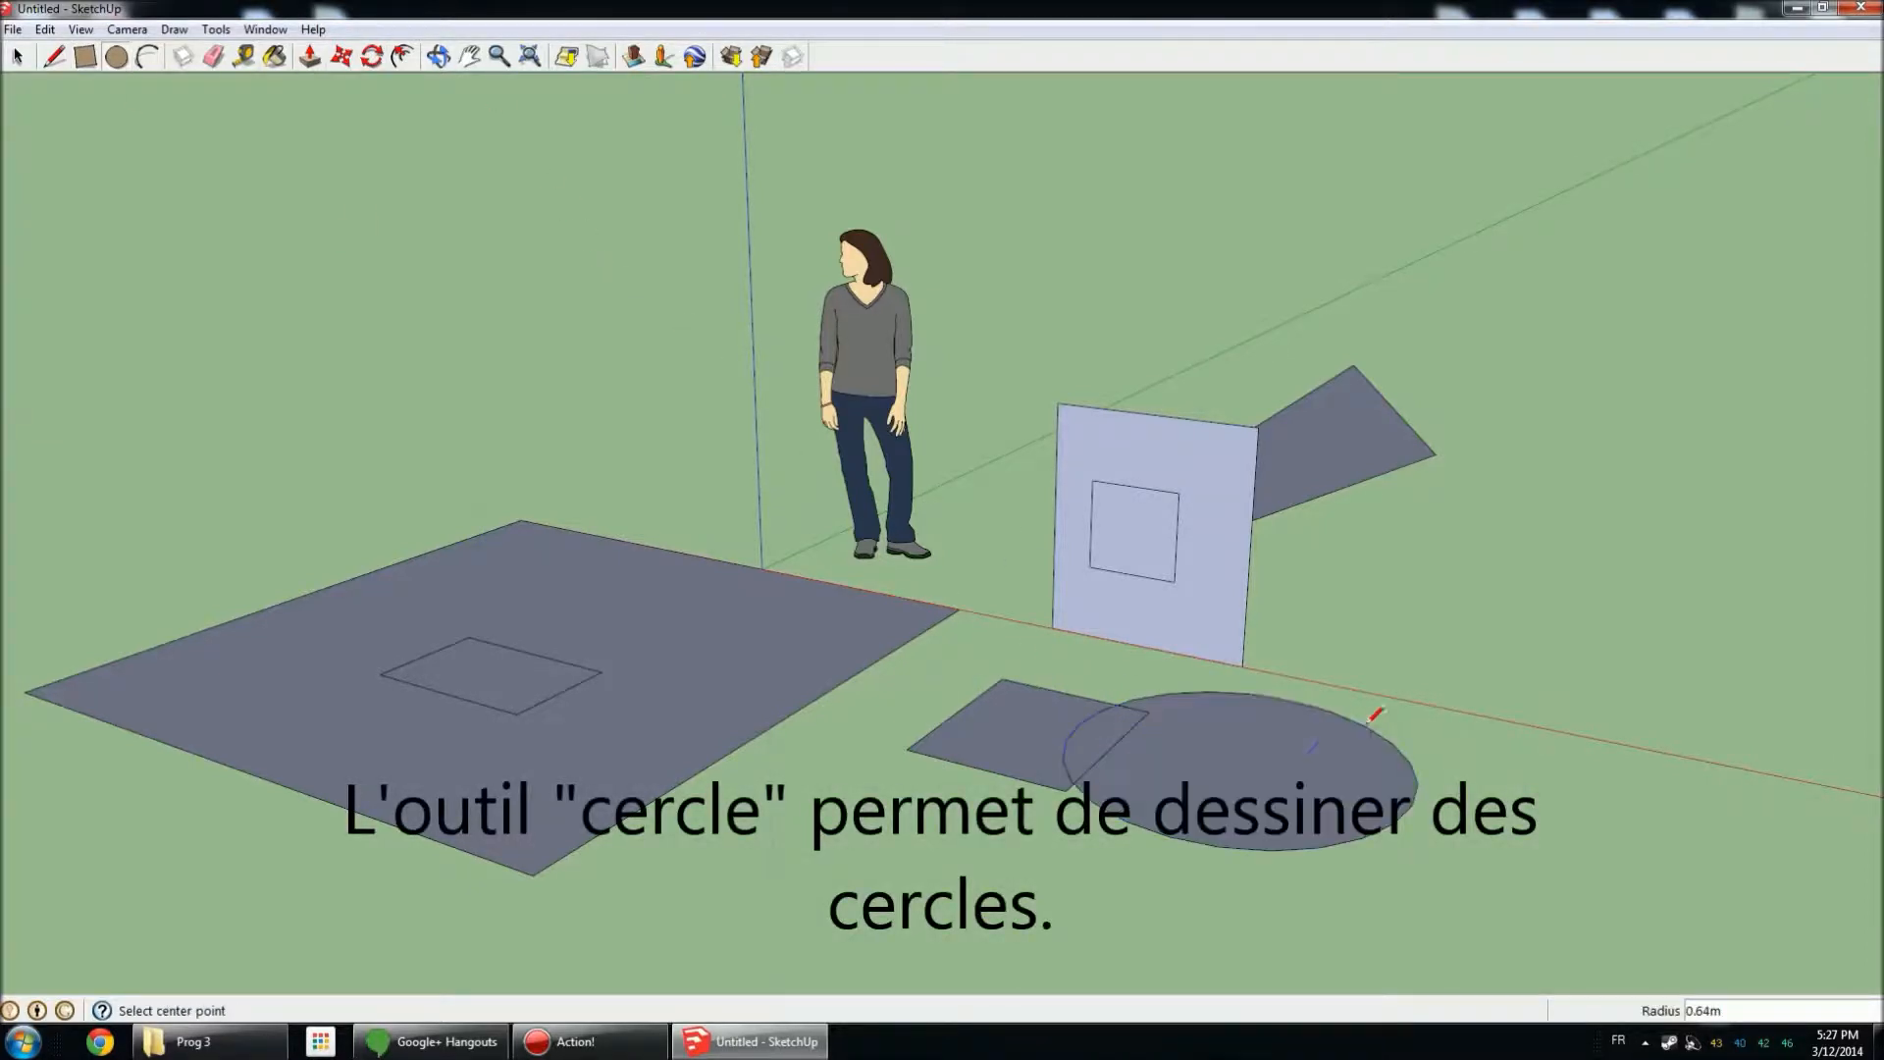
# Draw a large circle across the big ground rectangle's edge and an overlapping one with a radius of about 0.27 m.
pyautogui.click(753, 605)
pyautogui.click(738, 671)
pyautogui.moveTo(744, 667)
pyautogui.mouseDown(button='middle')
pyautogui.moveTo(1055, 666)
pyautogui.moveTo(1232, 534)
pyautogui.moveTo(1194, 748)
pyautogui.mouseUp(button='middle')
pyautogui.click(881, 781)
pyautogui.click(896, 816)
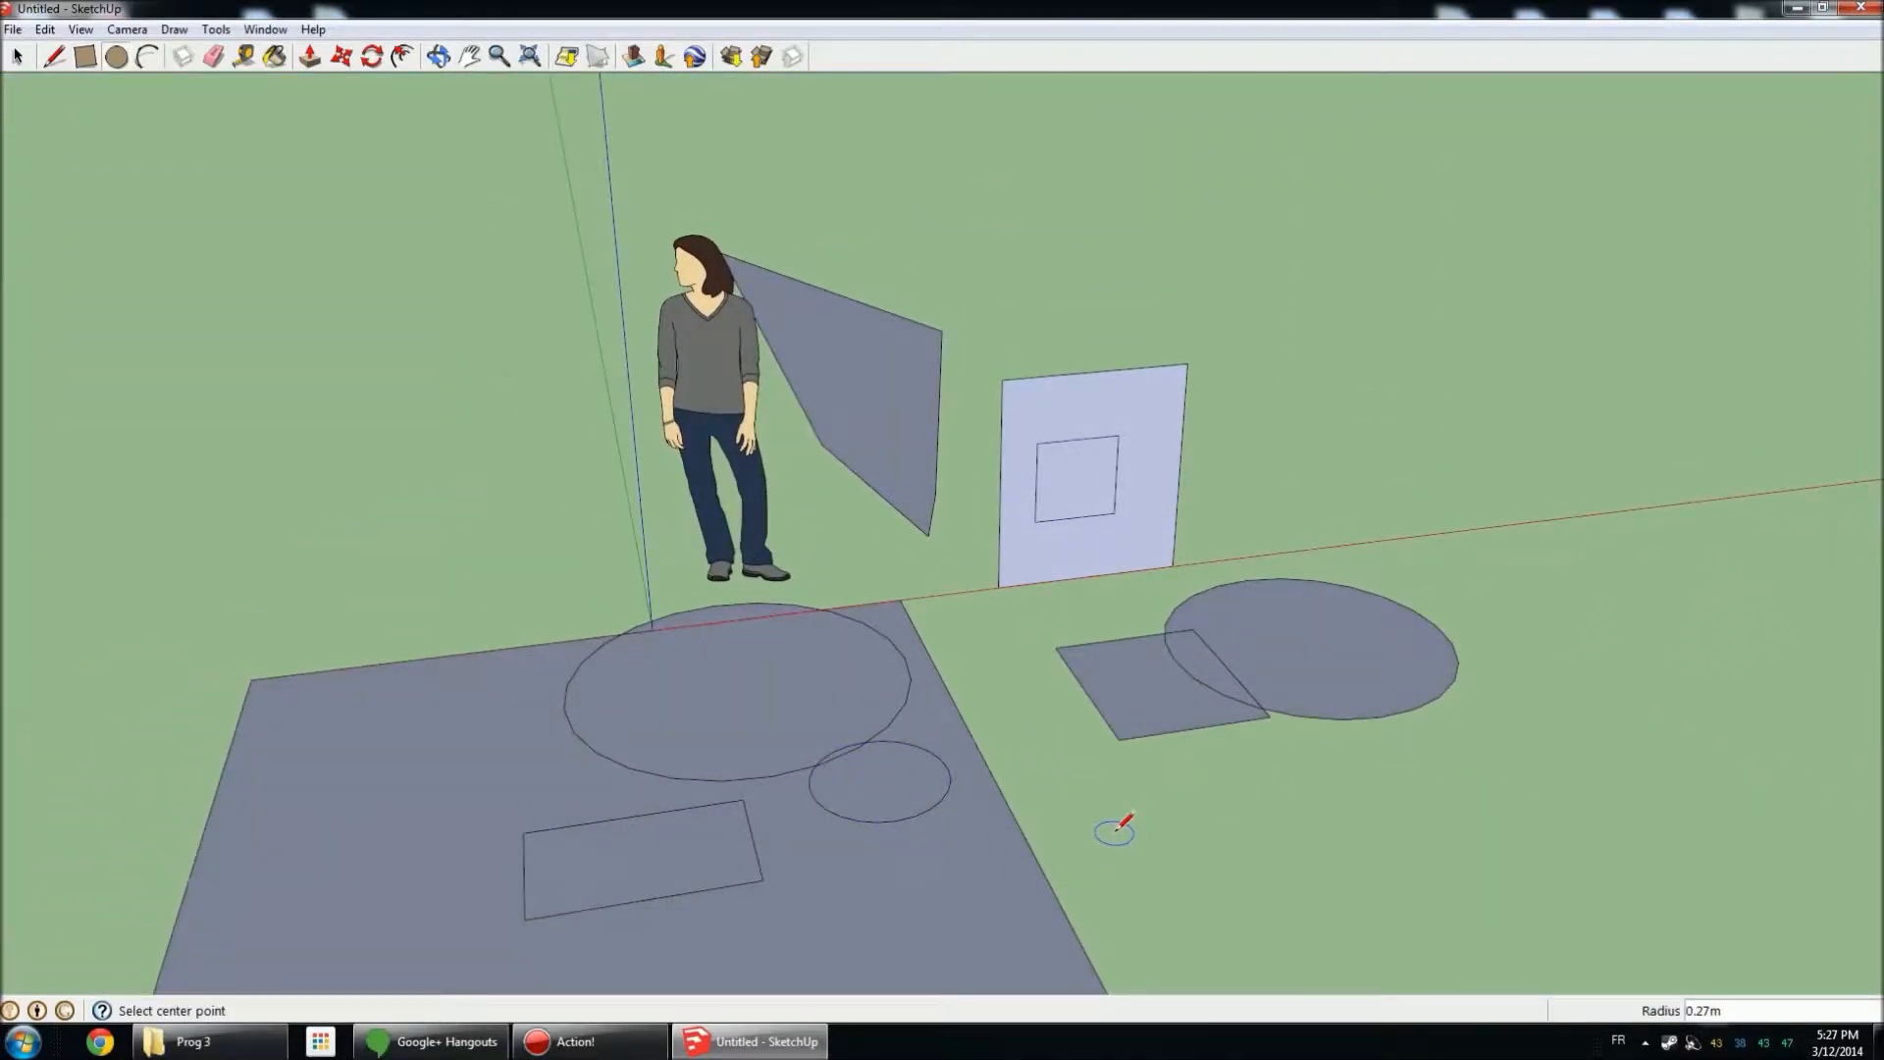
# Draw an arc with both ends along the red axis, beyond the upright panel.
pyautogui.click(149, 56)
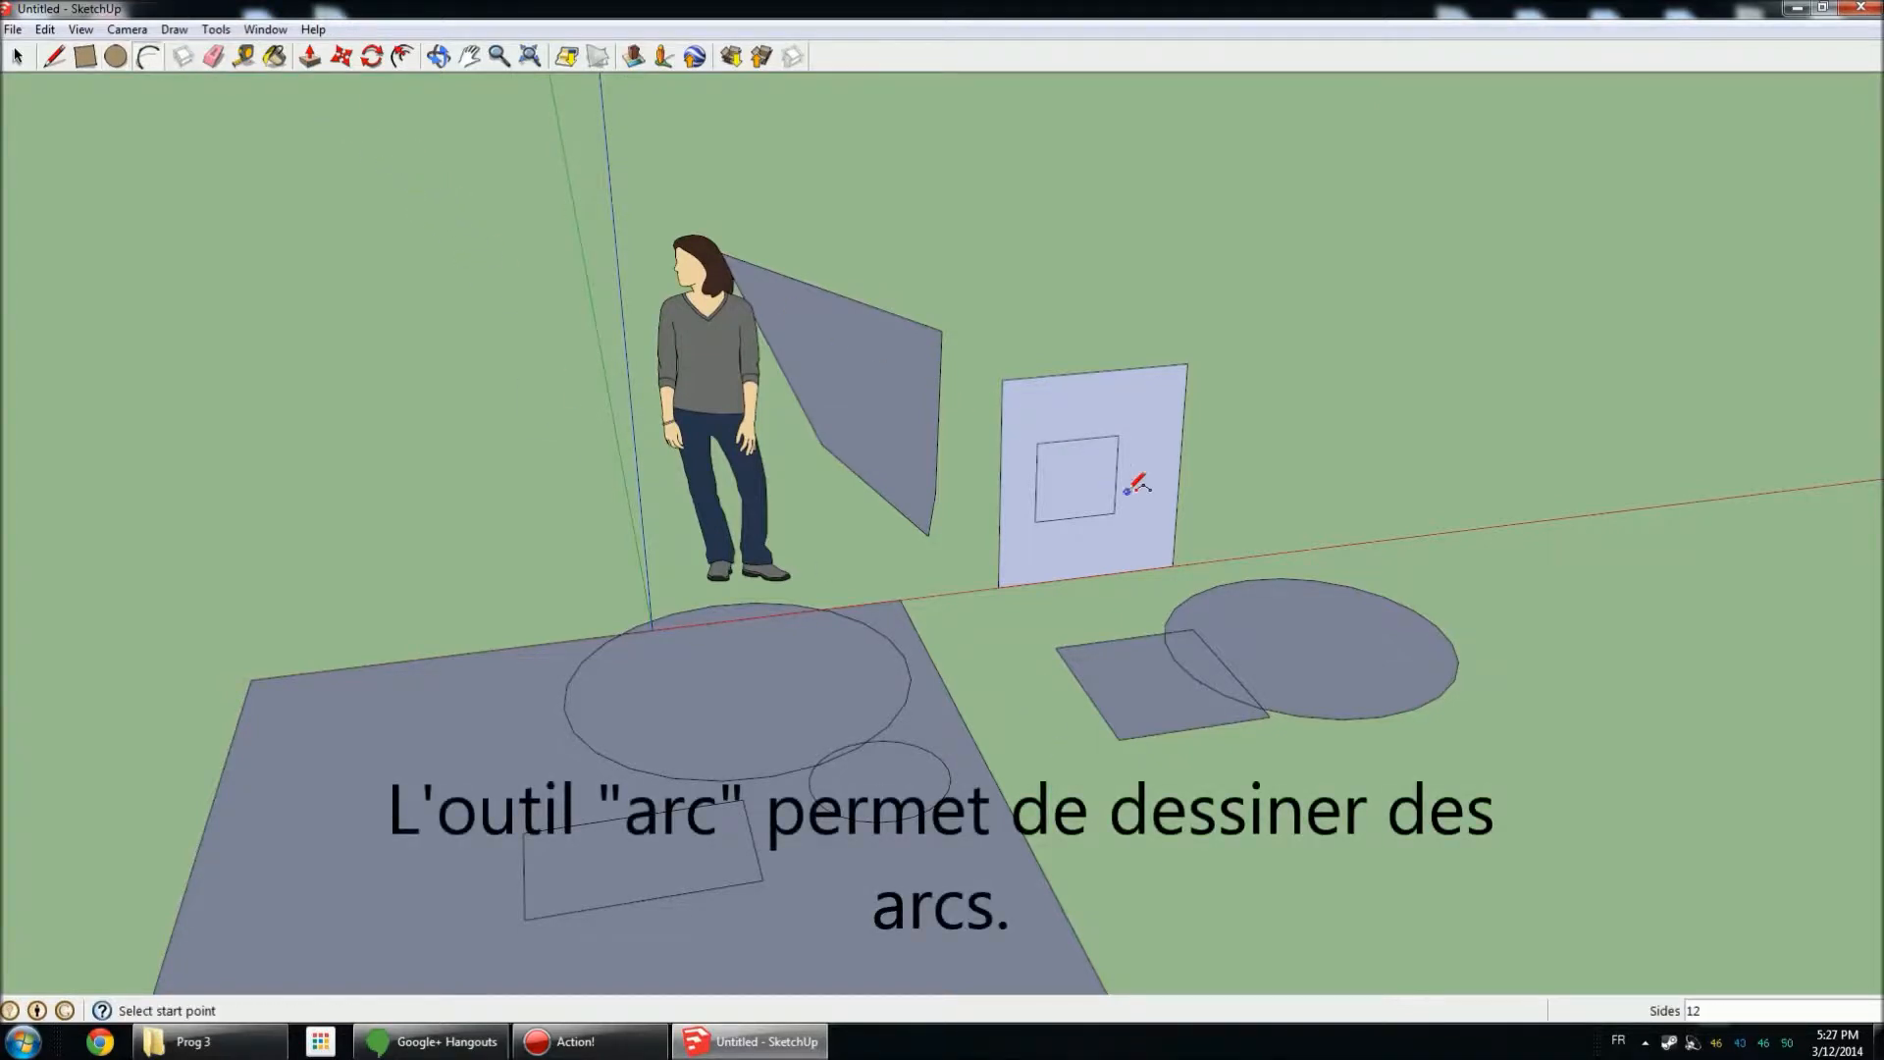
pyautogui.click(1499, 524)
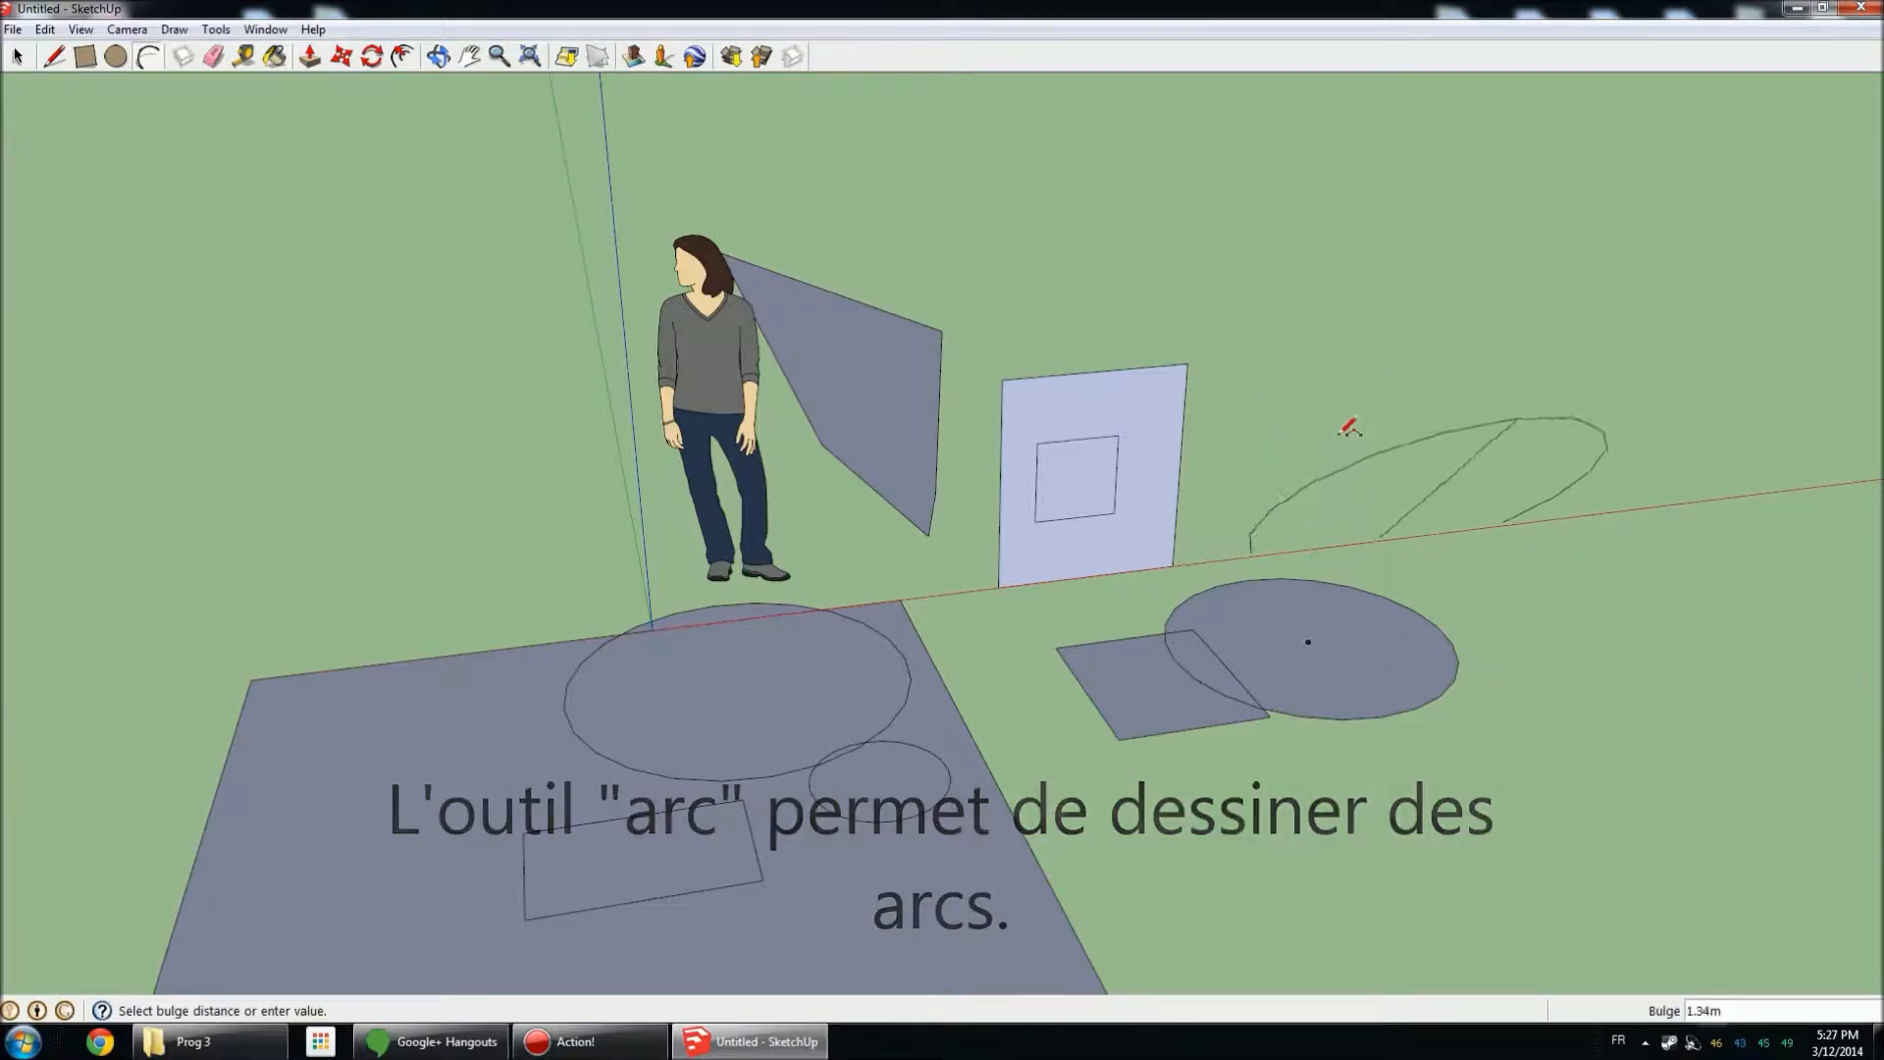
pyautogui.click(1356, 489)
# Draw an arc on the upright panel just above its inner square.
pyautogui.moveTo(1366, 491); pyautogui.dragTo(883, 461, button='middle')
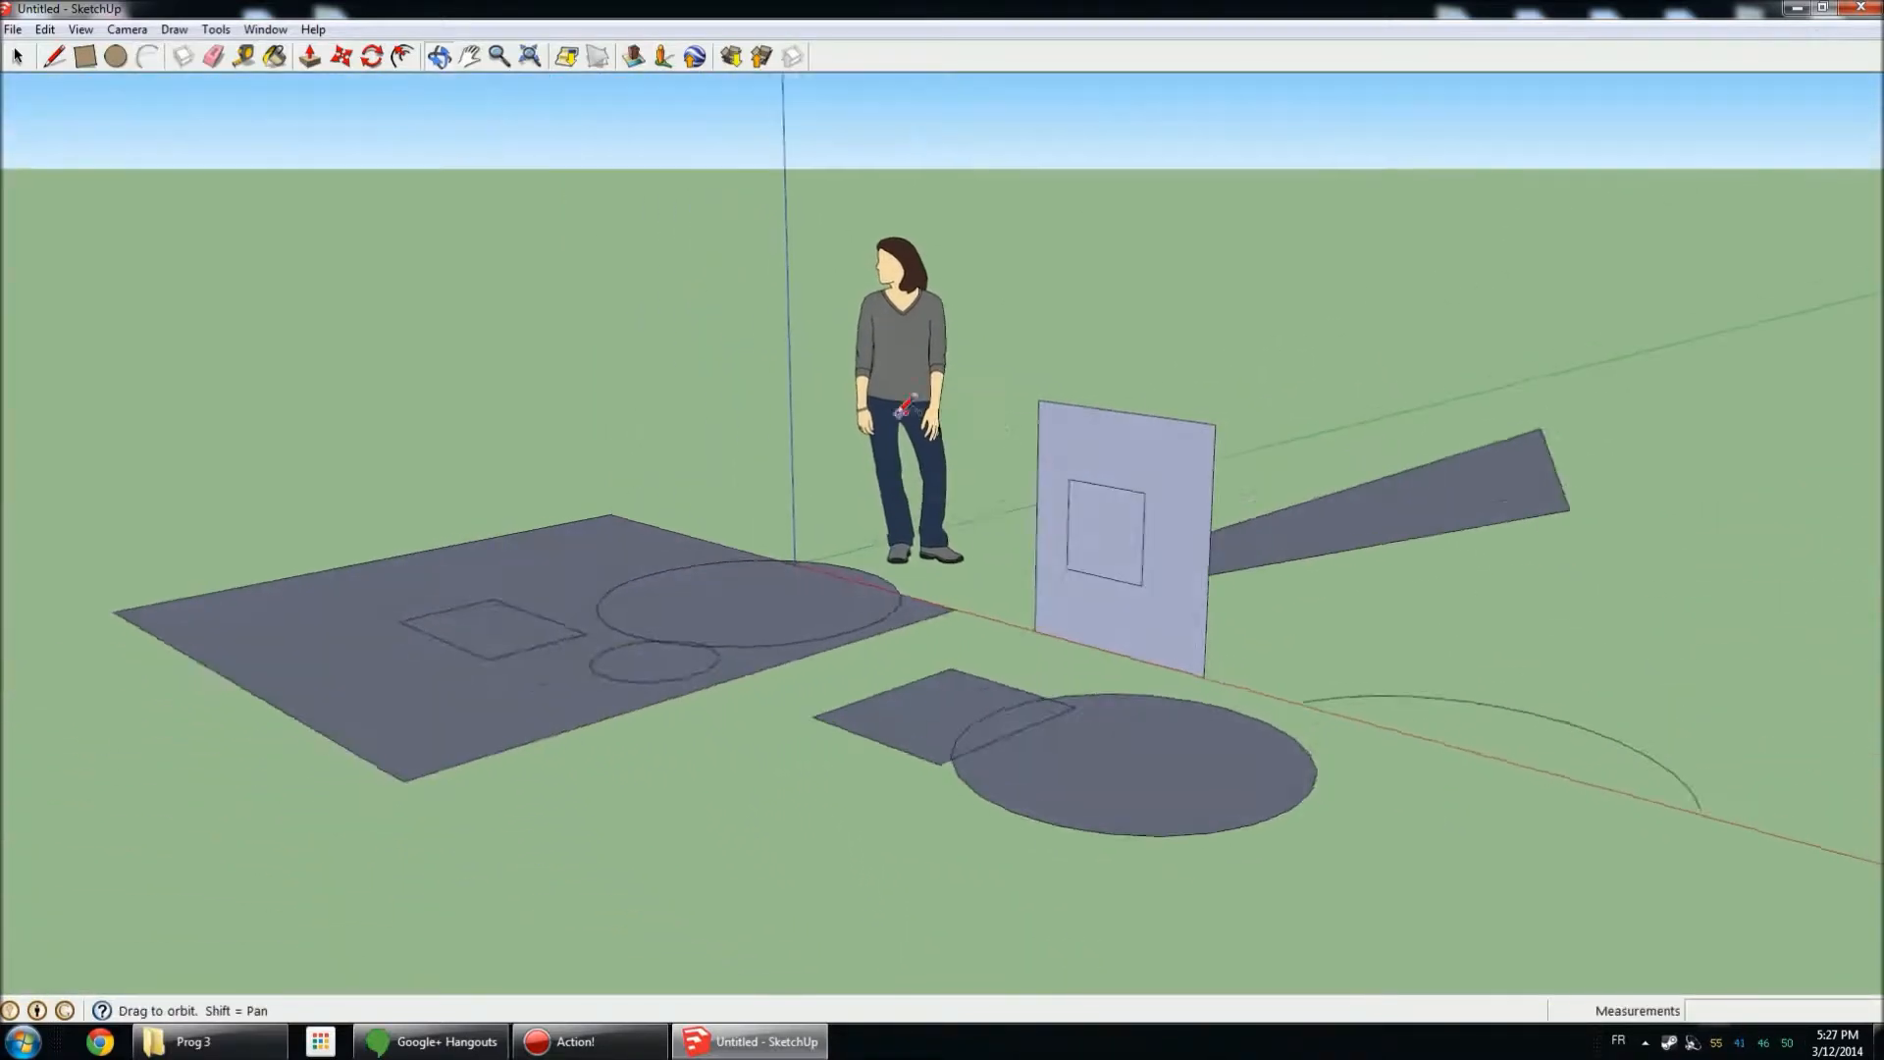
pyautogui.scroll(-3, 798, 447)
pyautogui.scroll(6, 1001, 491)
pyautogui.click(941, 426)
pyautogui.click(1103, 453)
pyautogui.click(1016, 369)
# Draw another arc on the back of the upright panel, starting from the midpoint of the inner square's side.
pyautogui.moveTo(1015, 369)
pyautogui.mouseDown(button='middle')
pyautogui.moveTo(1146, 404)
pyautogui.moveTo(286, 475)
pyautogui.mouseUp(button='middle')
pyautogui.click(716, 573)
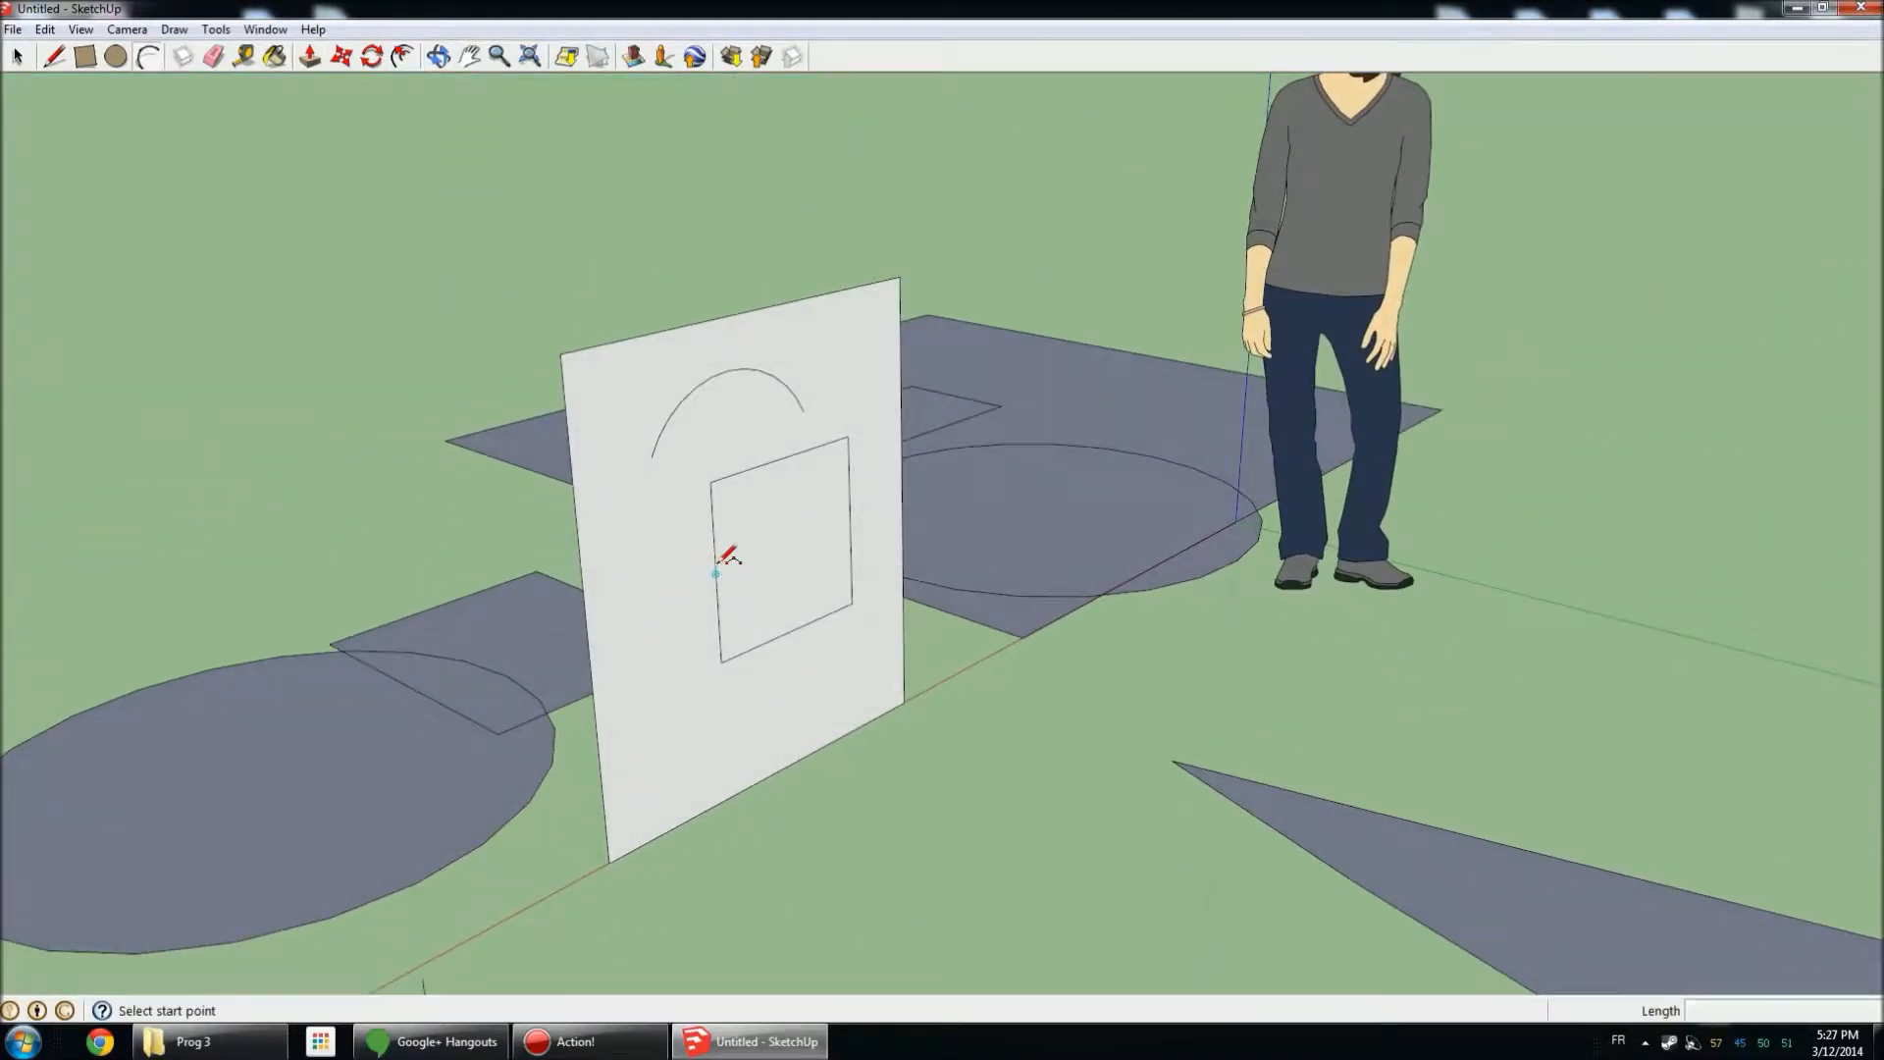
pyautogui.click(850, 521)
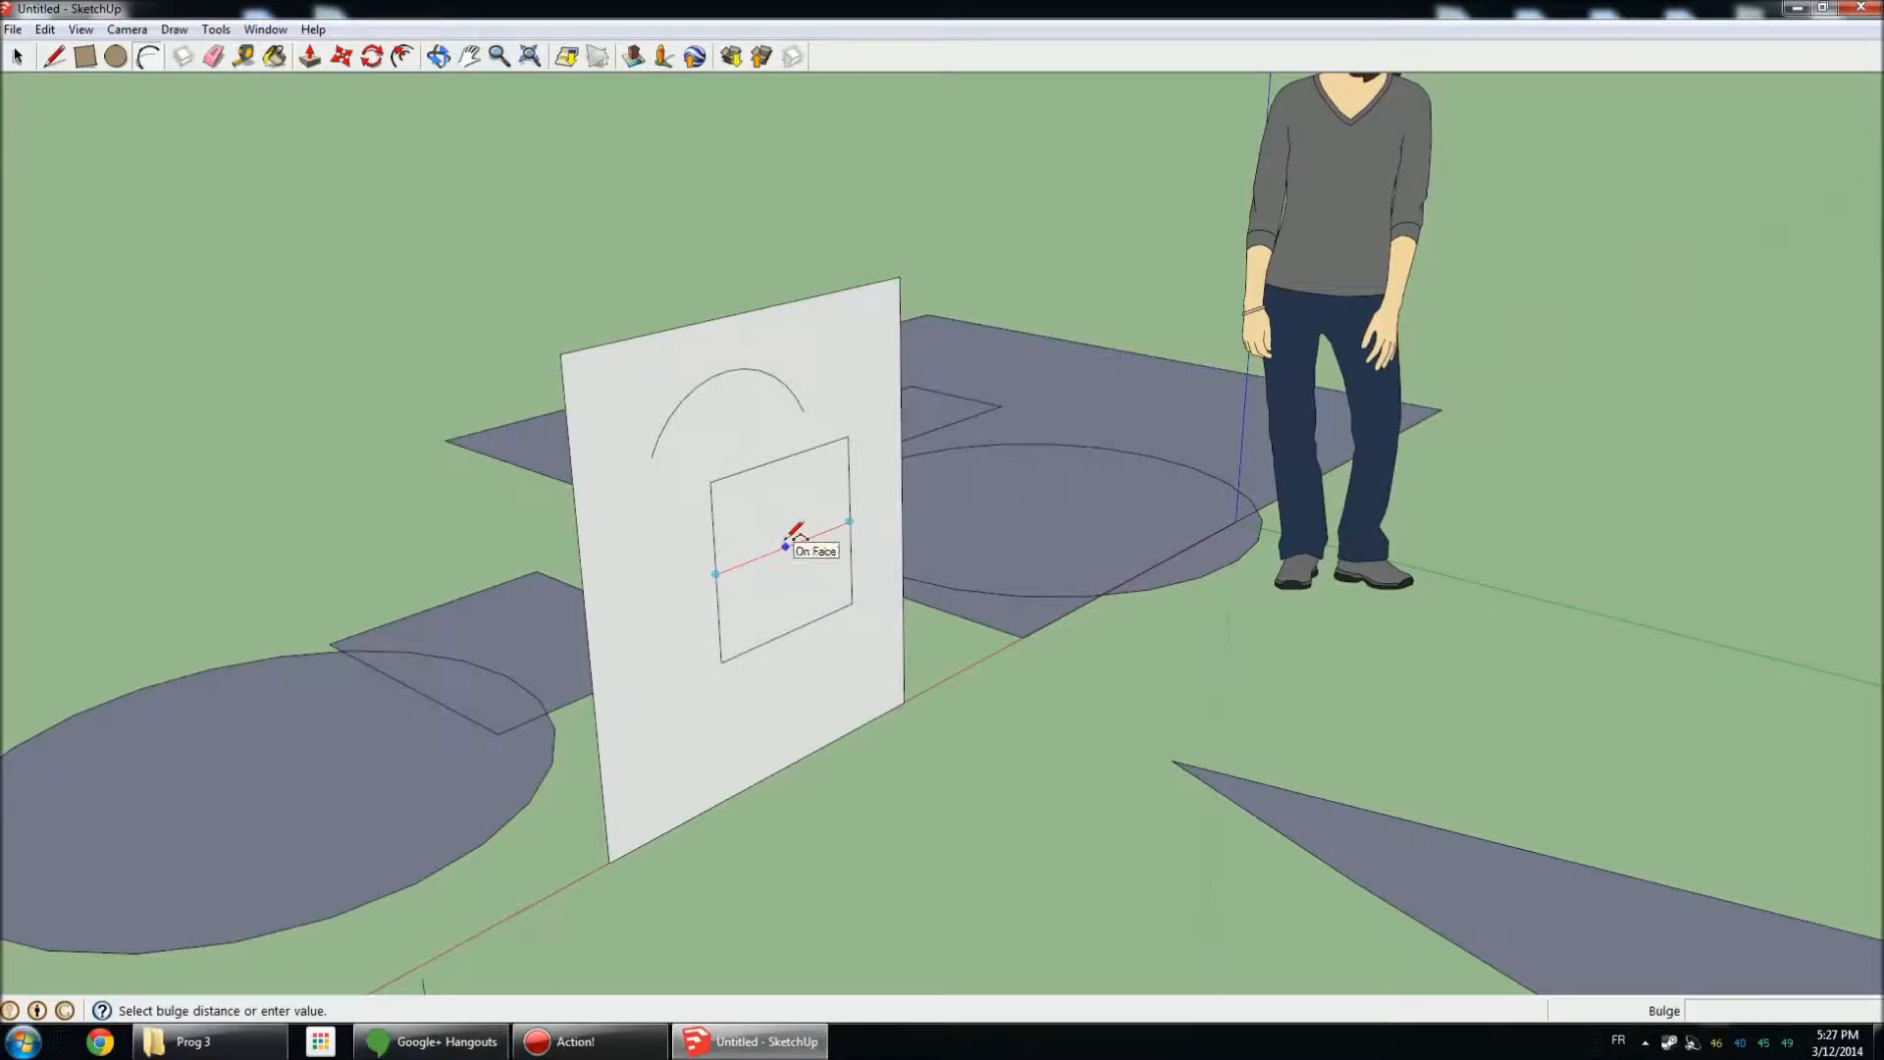
pyautogui.click(790, 518)
# Draw a small arc inside the upright panel's inner square.
pyautogui.moveTo(827, 478); pyautogui.dragTo(461, 471, button='middle')
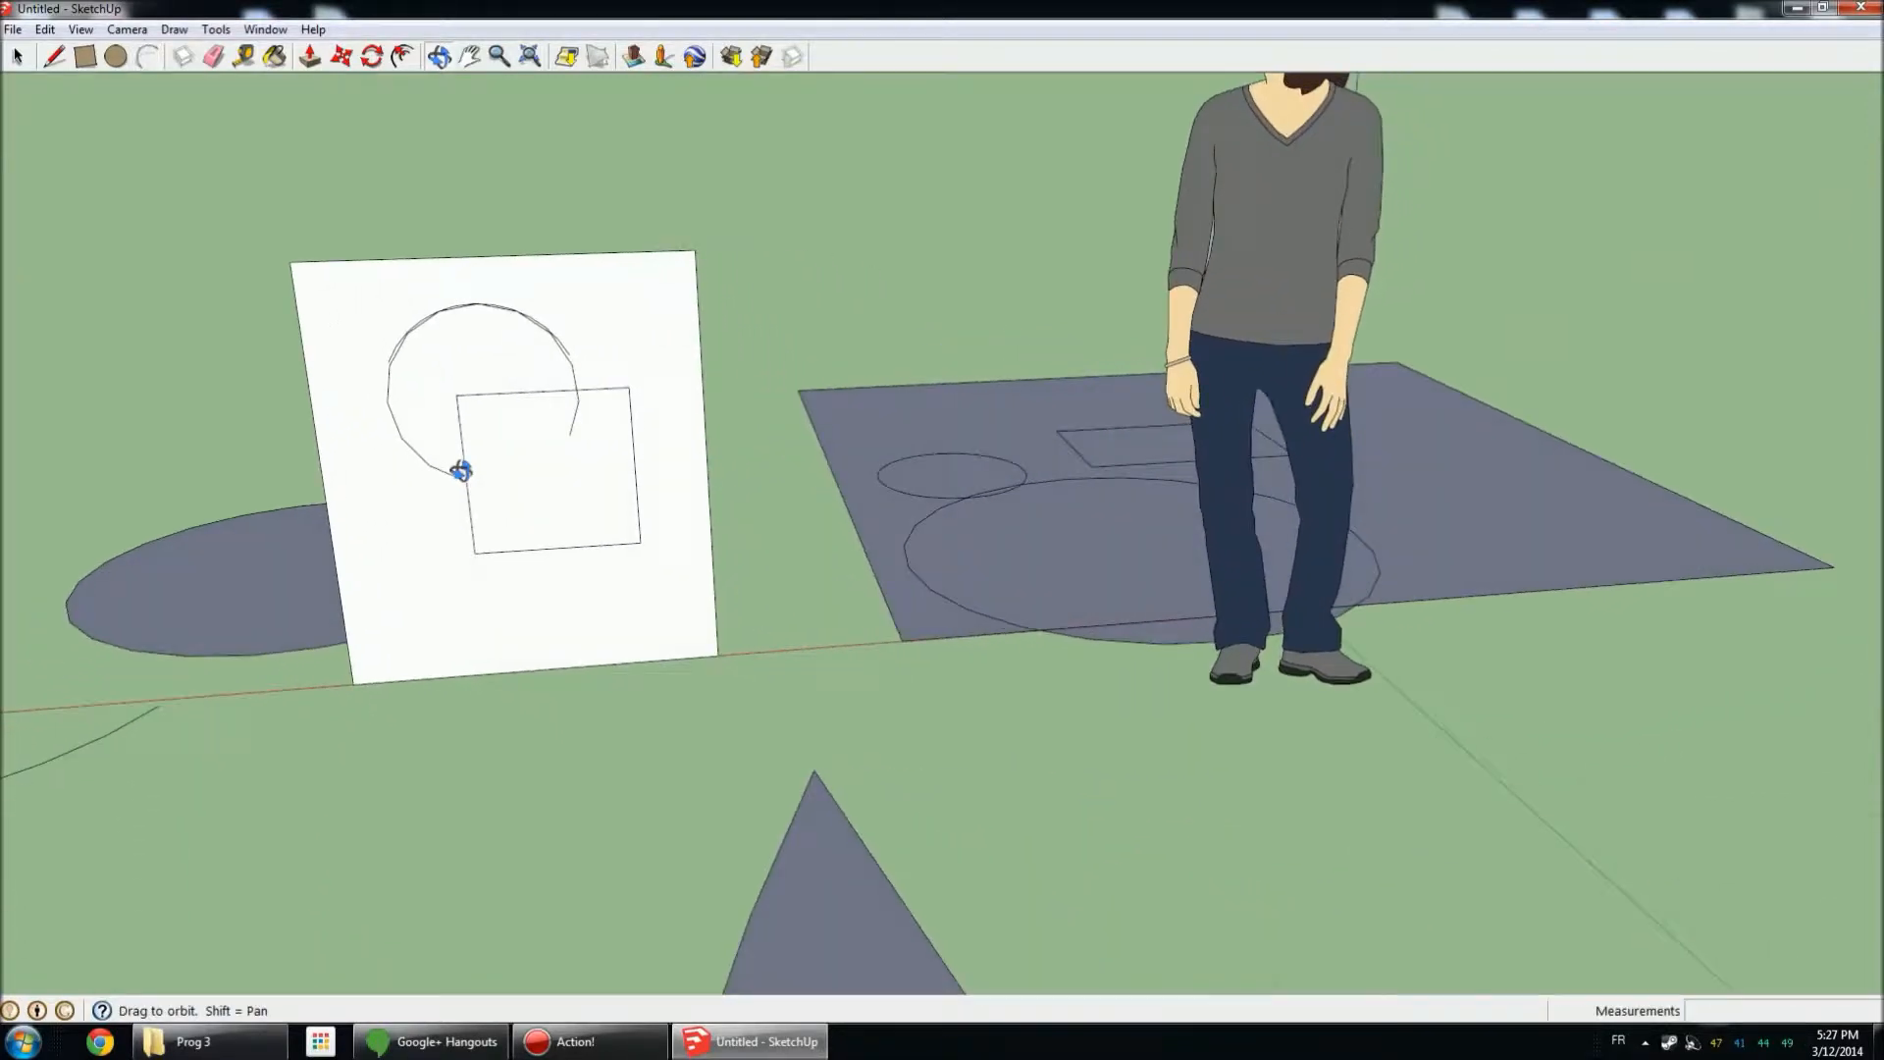
pyautogui.click(527, 508)
pyautogui.click(621, 507)
pyautogui.click(589, 462)
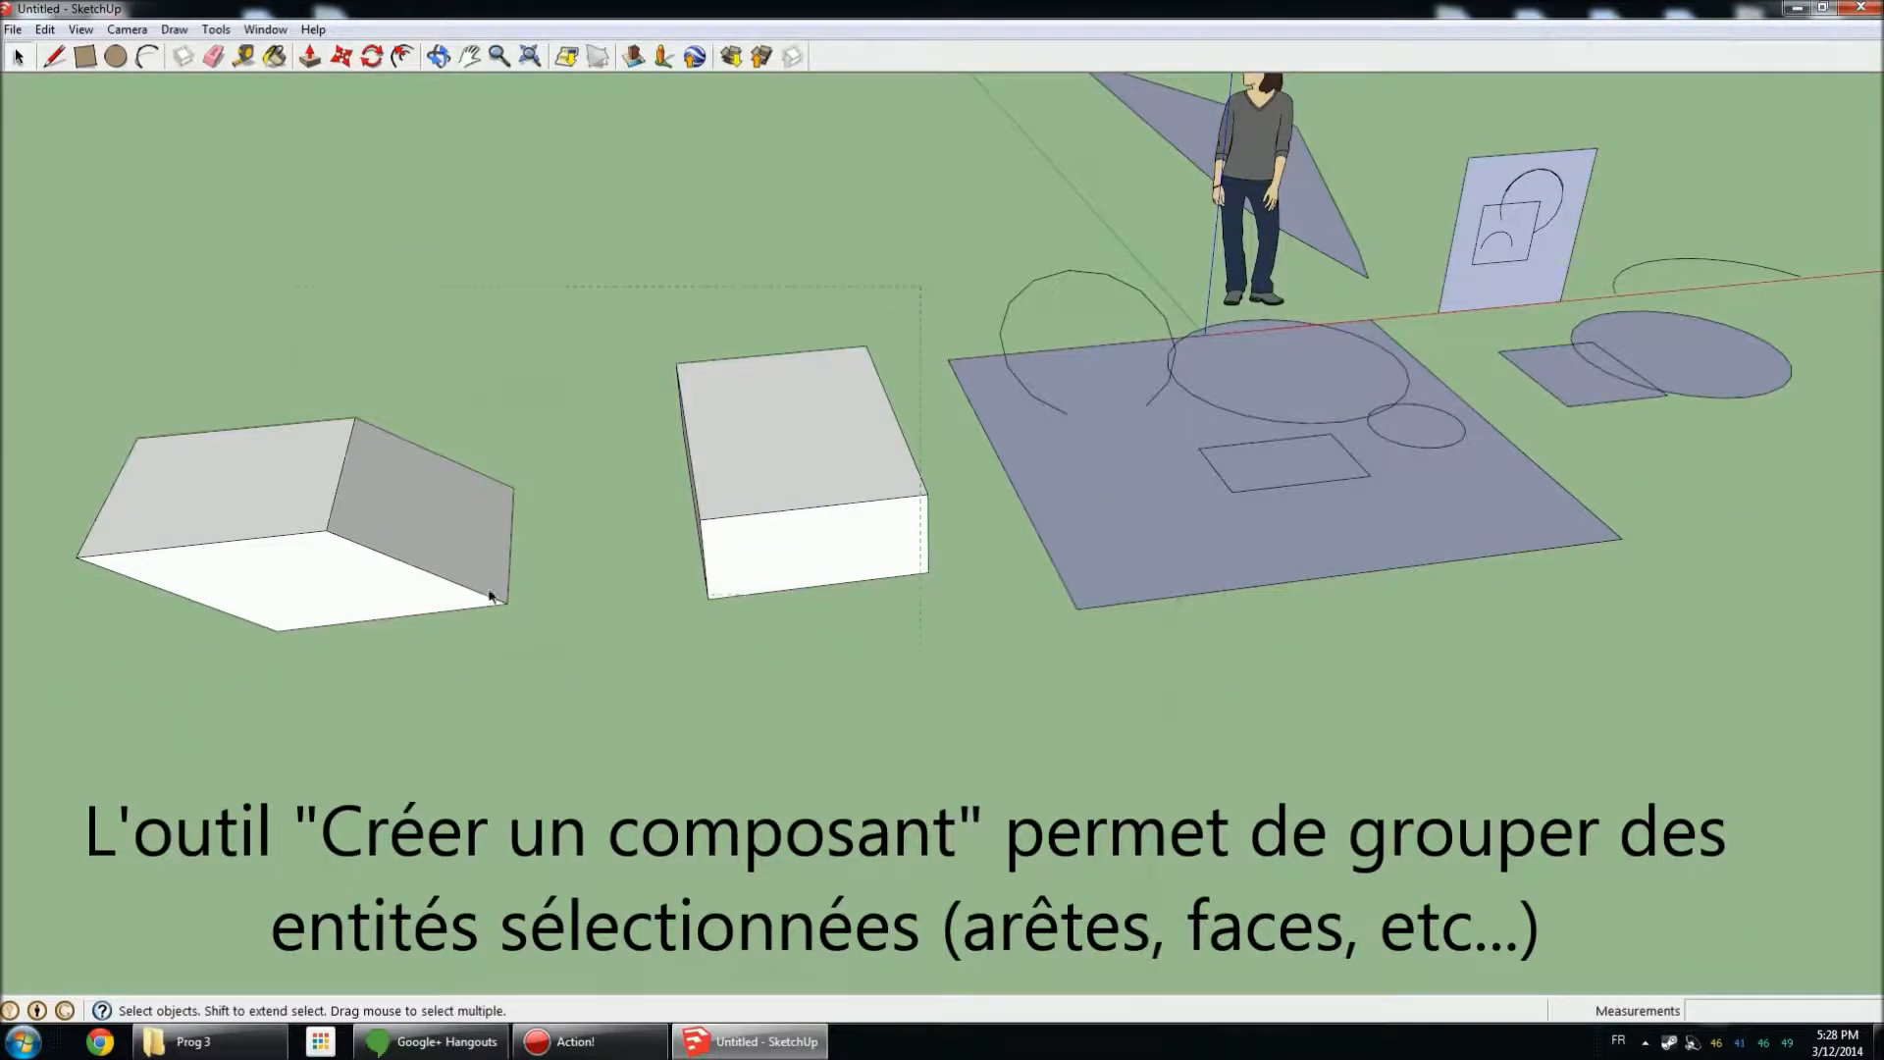
# Select the two solid boxes and group them into one component with the default settings.
pyautogui.moveTo(22, 752); pyautogui.dragTo(122, 639)
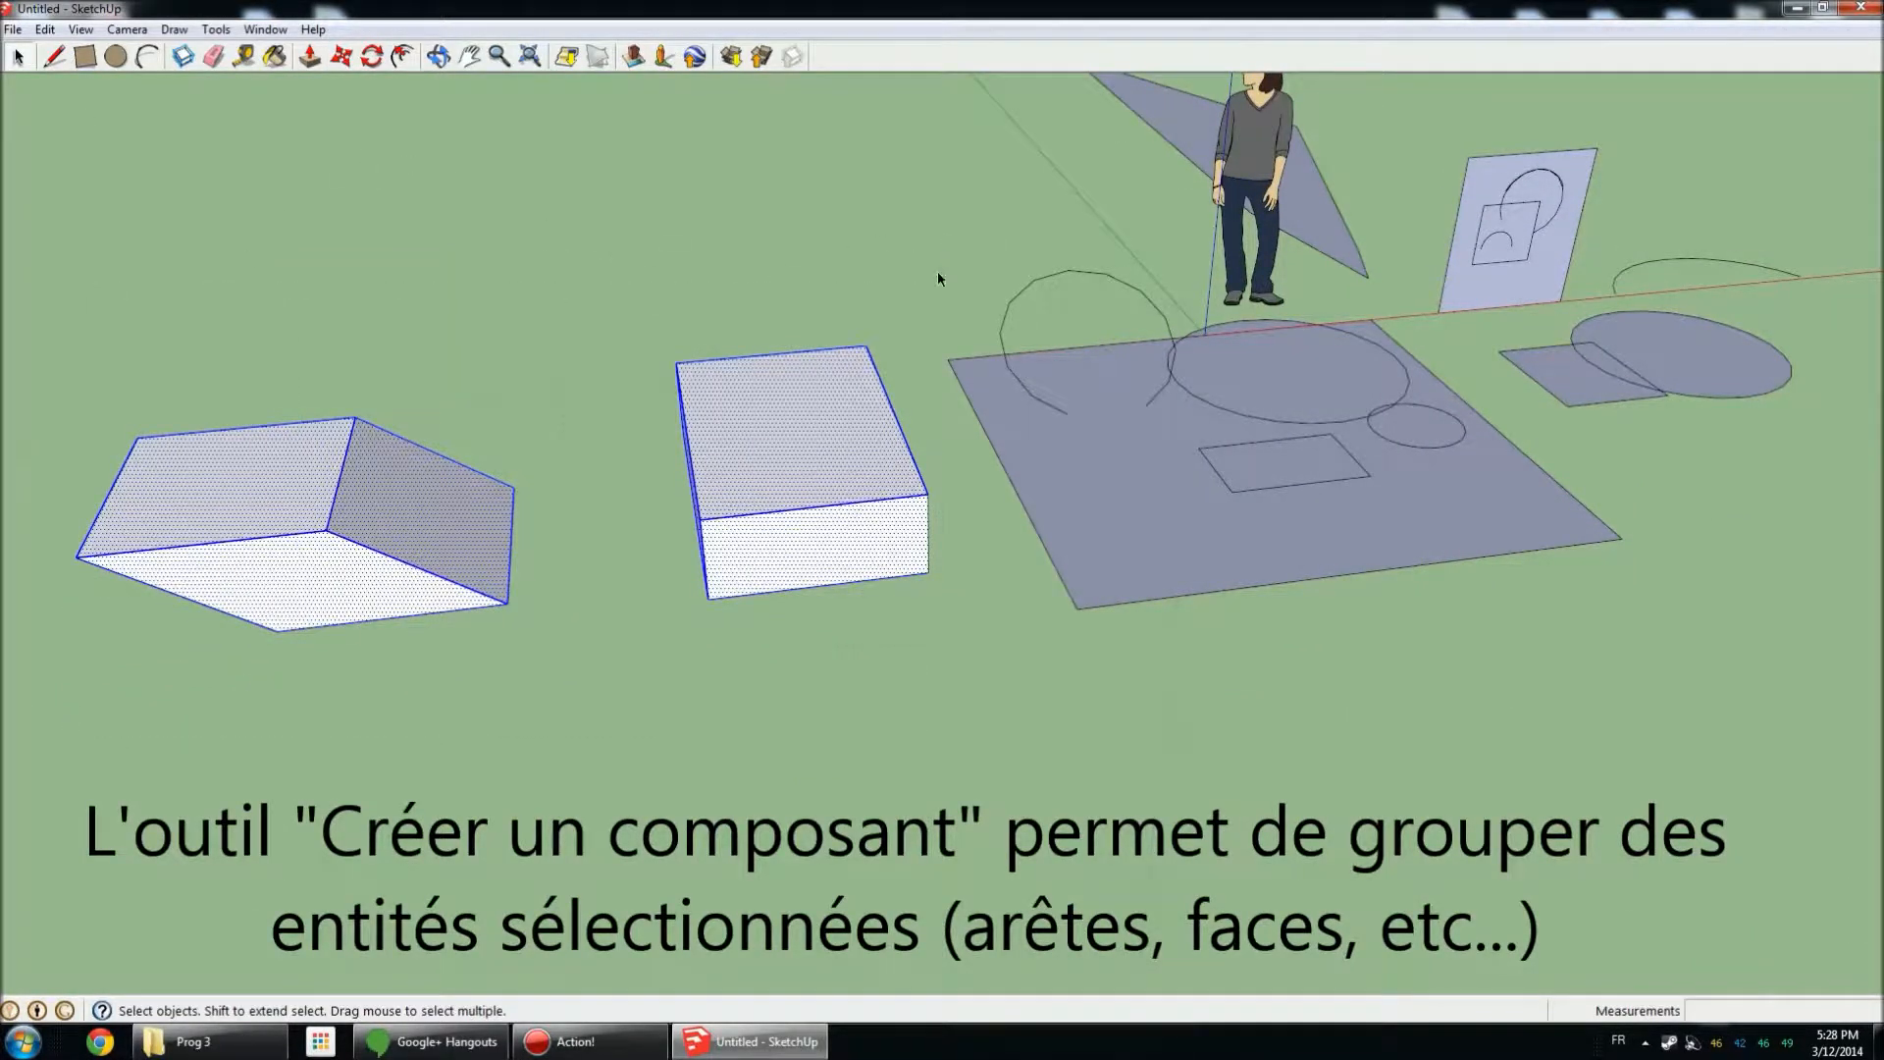
pyautogui.click(184, 59)
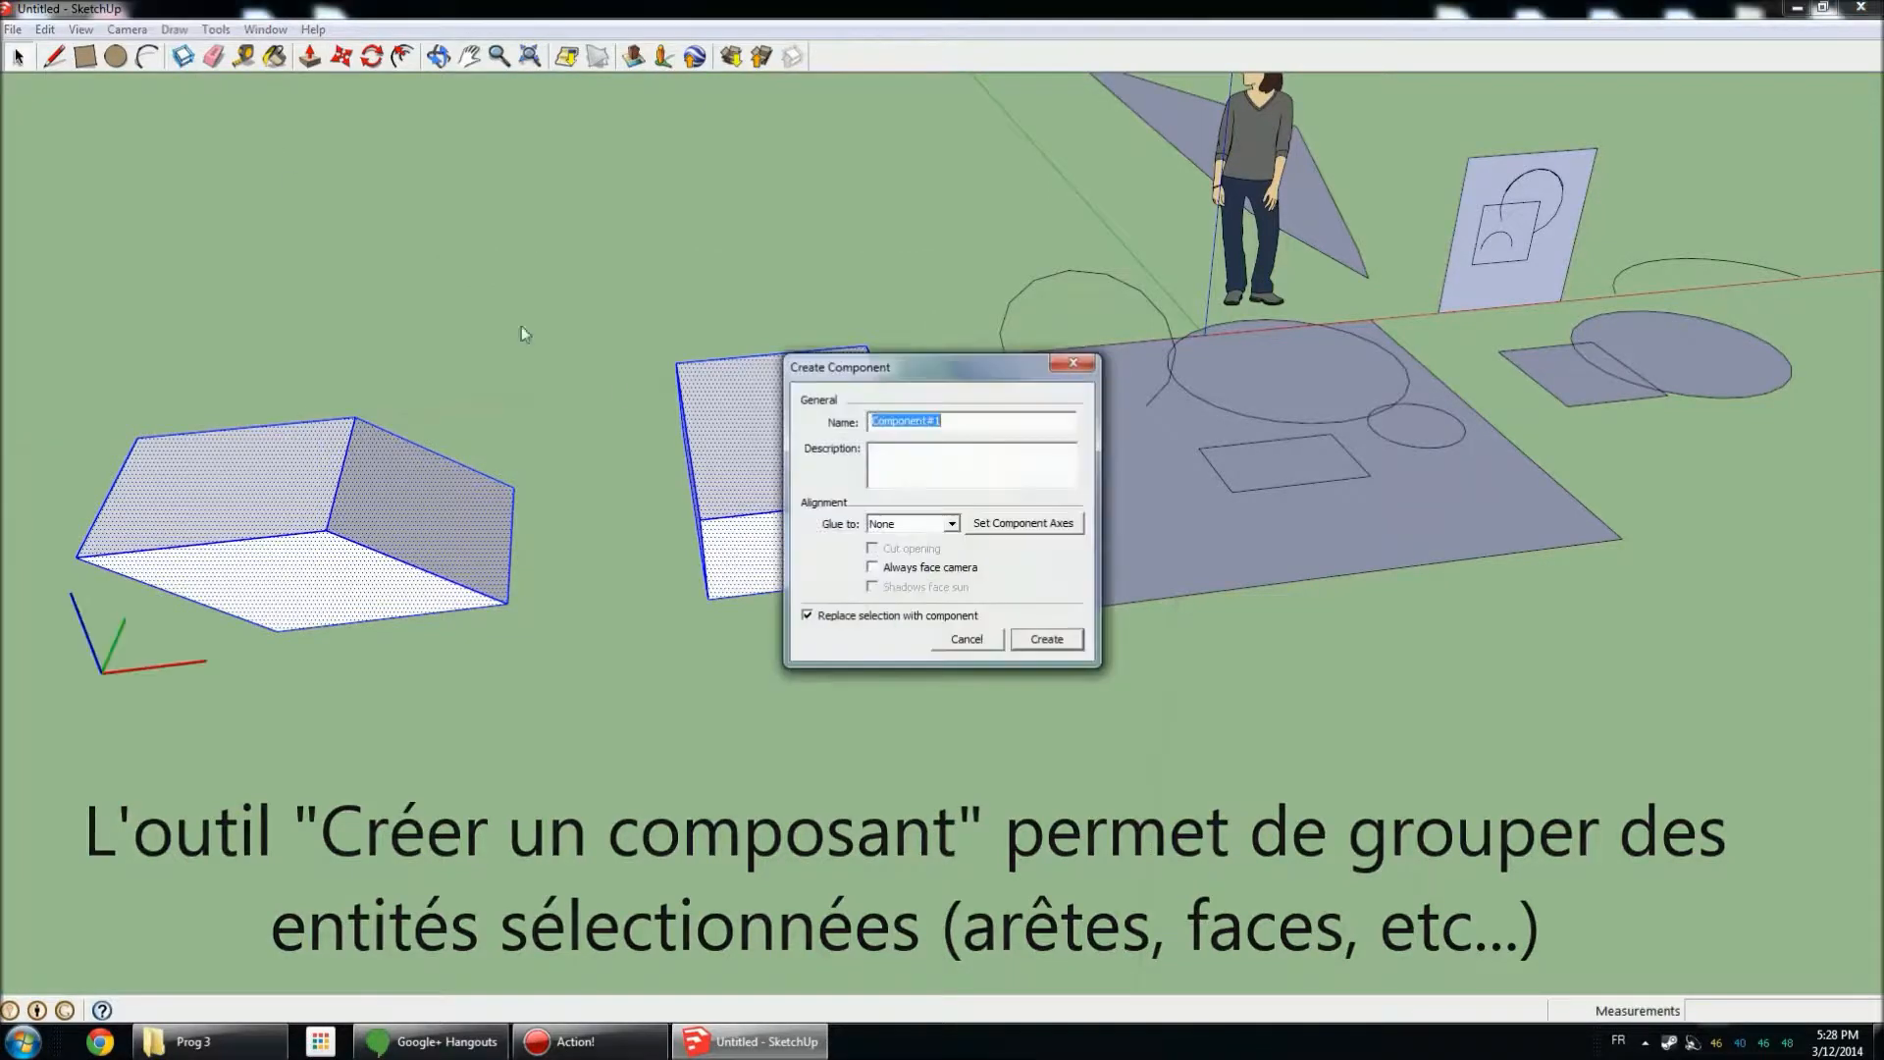
pyautogui.click(1046, 639)
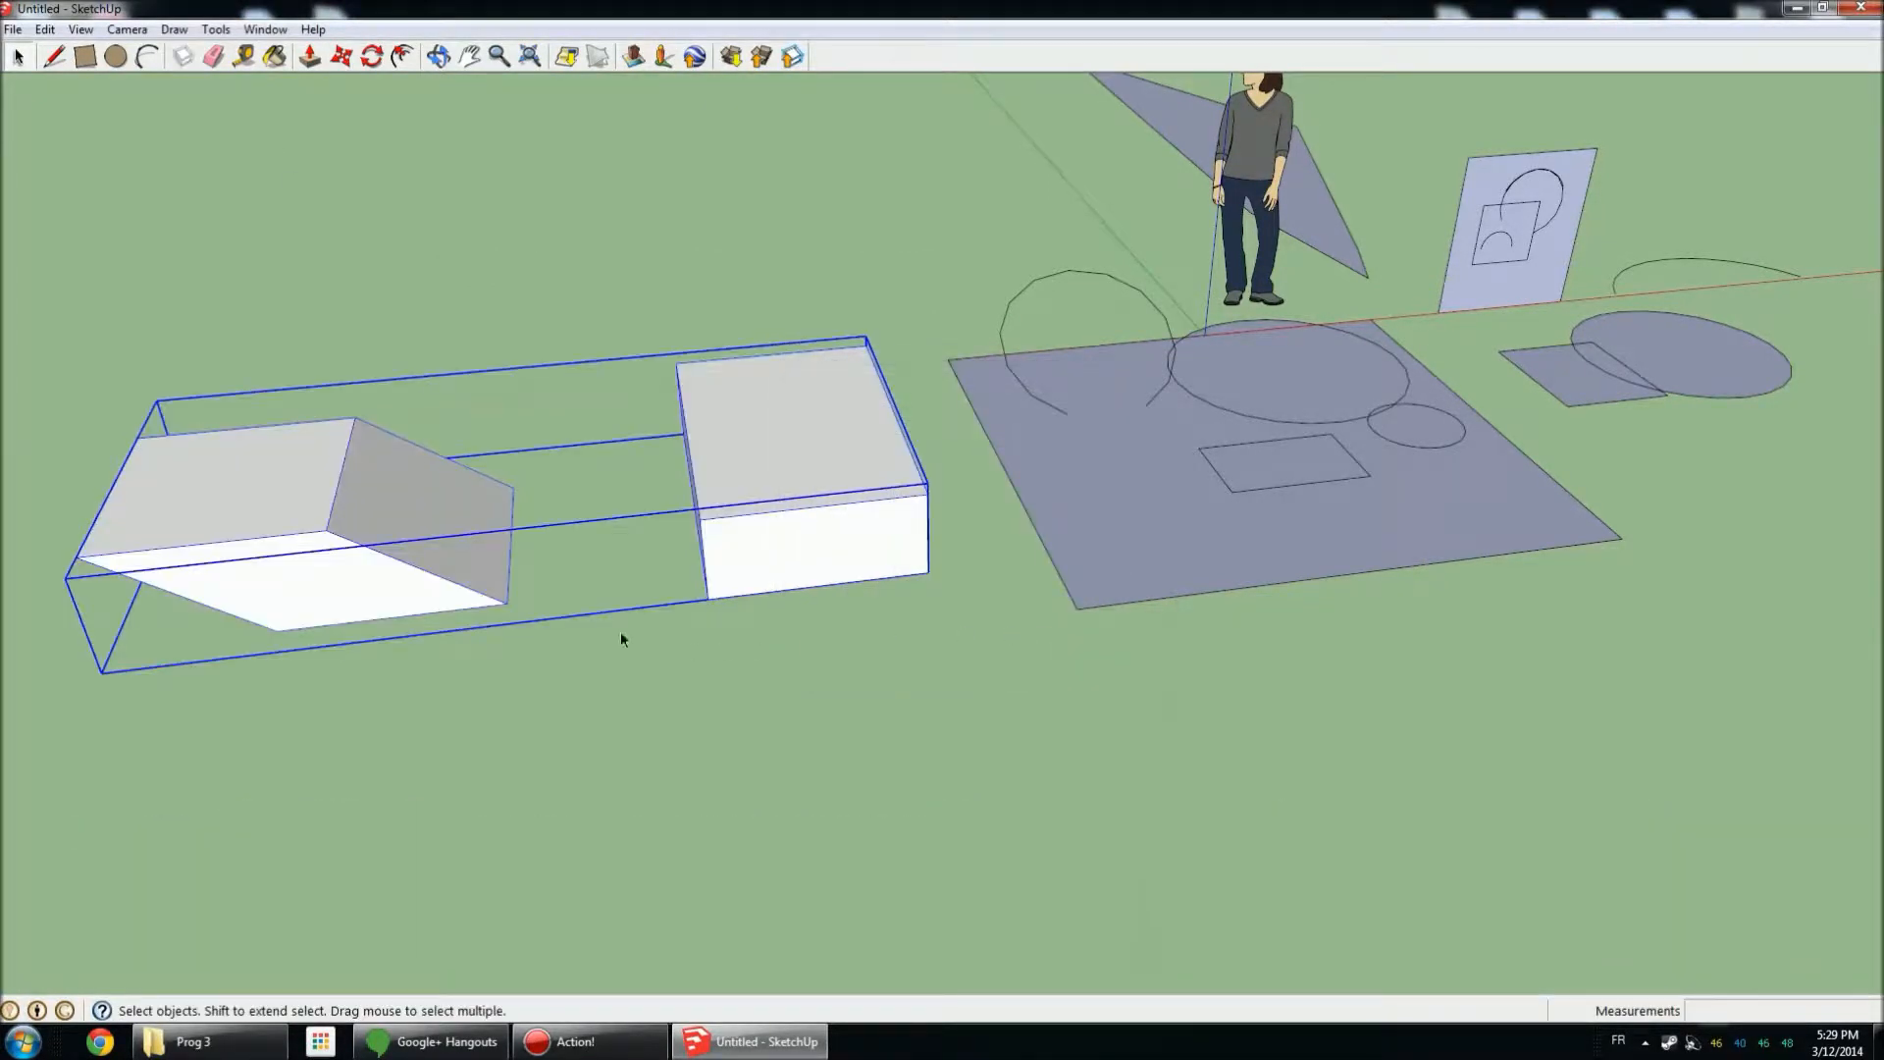
pyautogui.moveTo(550, 661); pyautogui.dragTo(981, 646, button='middle')
pyautogui.click(981, 646)
pyautogui.click(782, 631)
pyautogui.moveTo(782, 631); pyautogui.dragTo(749, 506, button='middle')
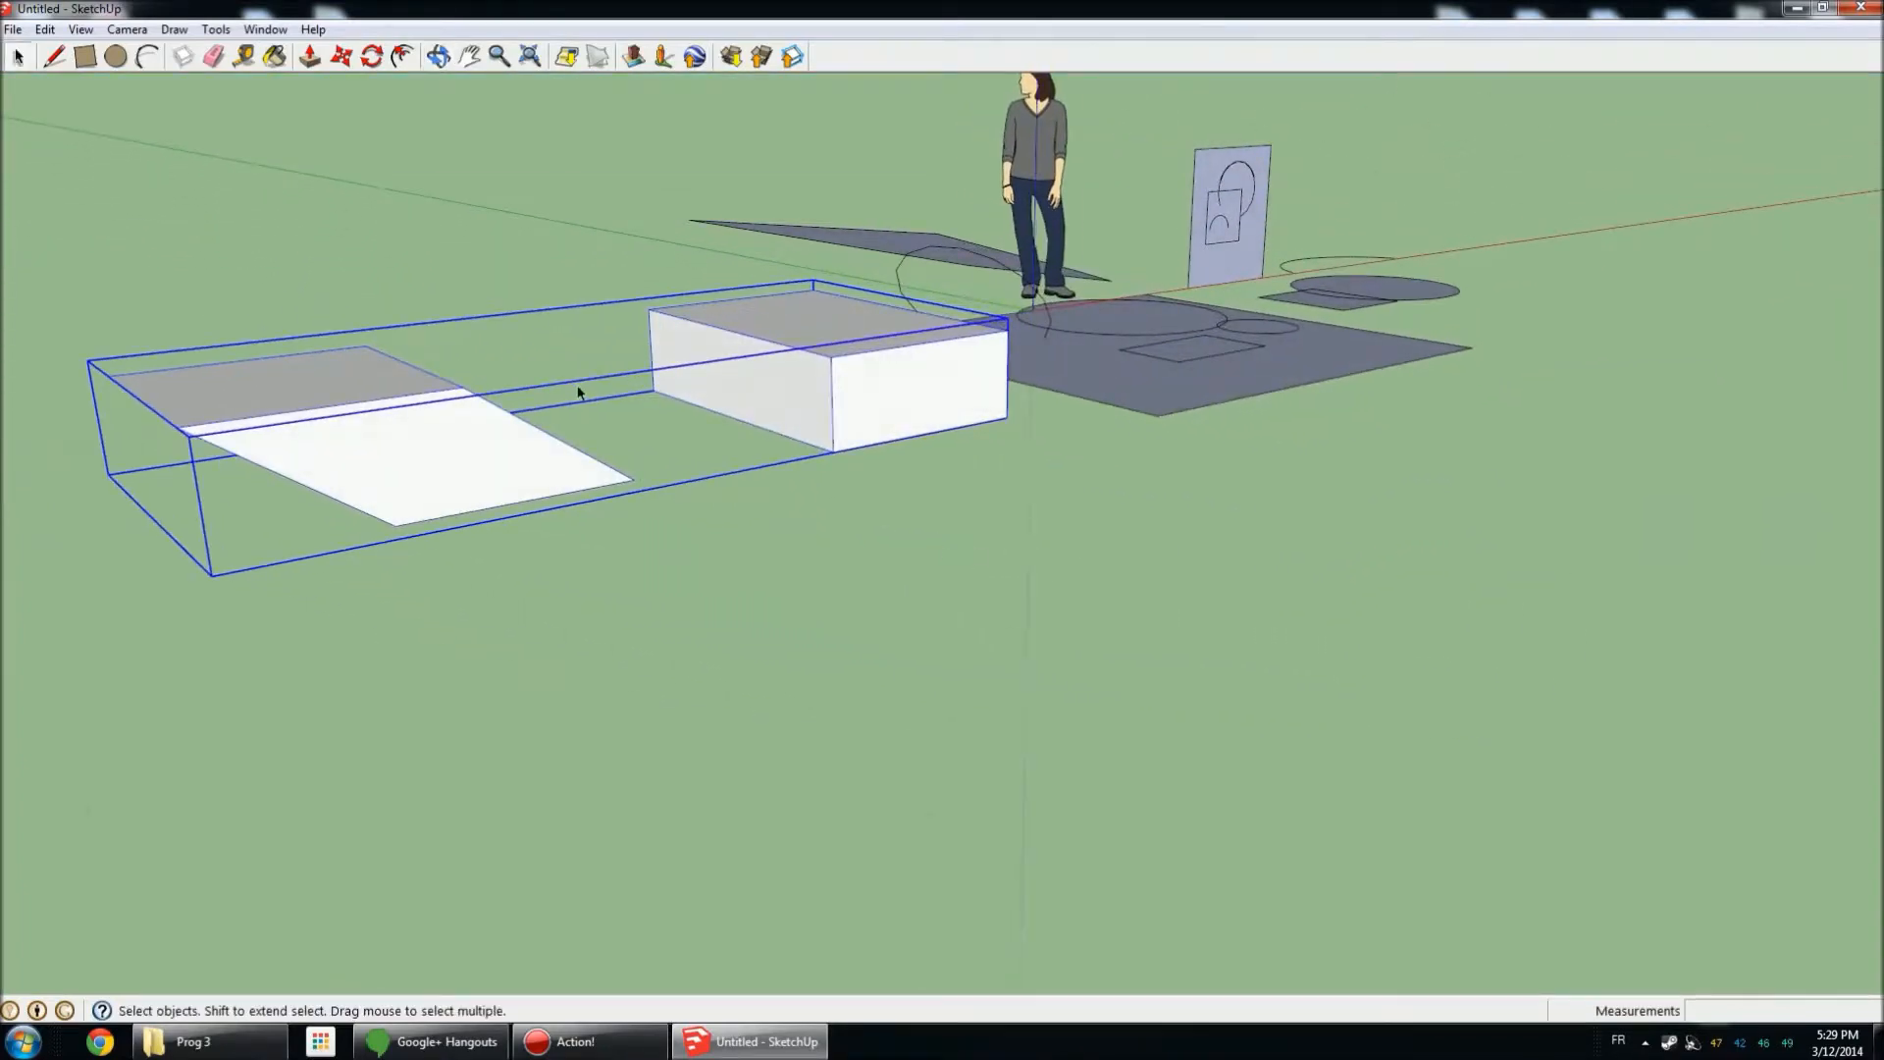
# Erase three edges of the small rectangle inside the large ground face, leaving only one of its short sides.
pyautogui.click(212, 57)
pyautogui.moveTo(991, 306); pyautogui.dragTo(1060, 471, button='middle')
pyautogui.scroll(3, 1079, 495)
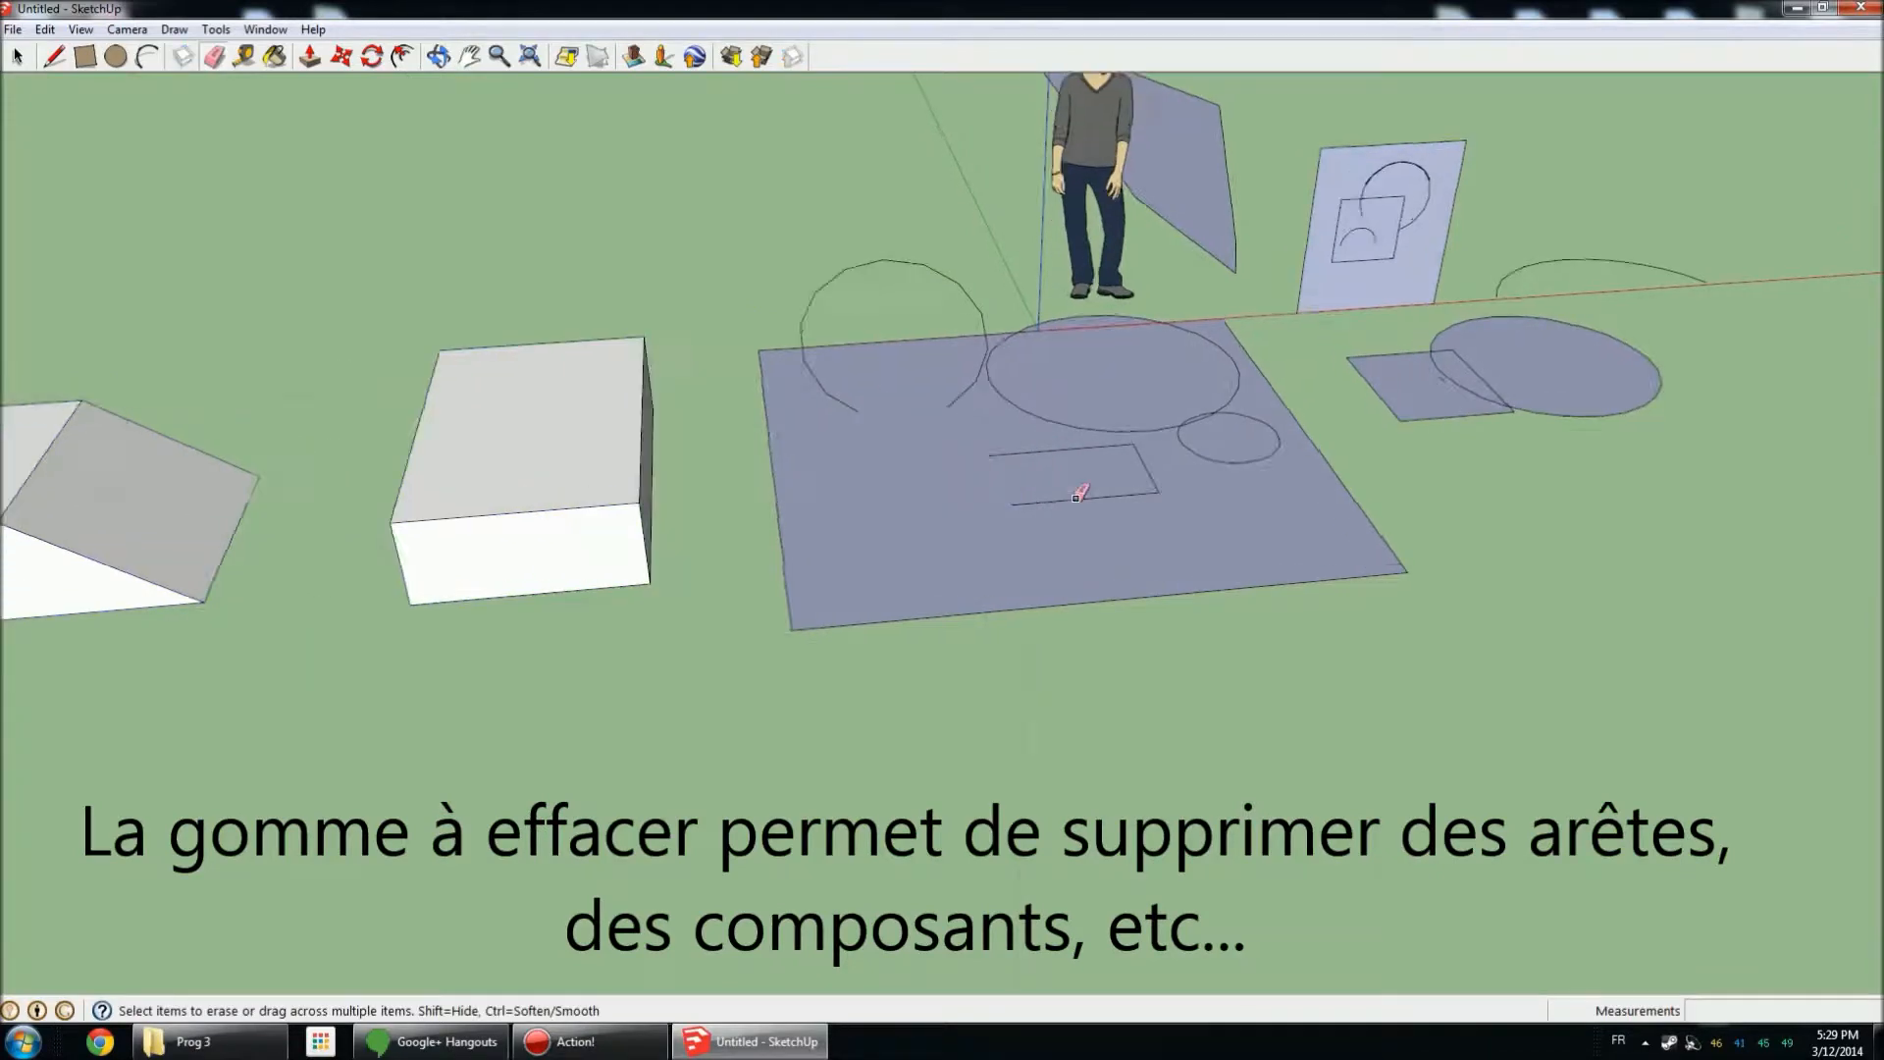
pyautogui.scroll(5, 1079, 496)
pyautogui.click(1047, 523)
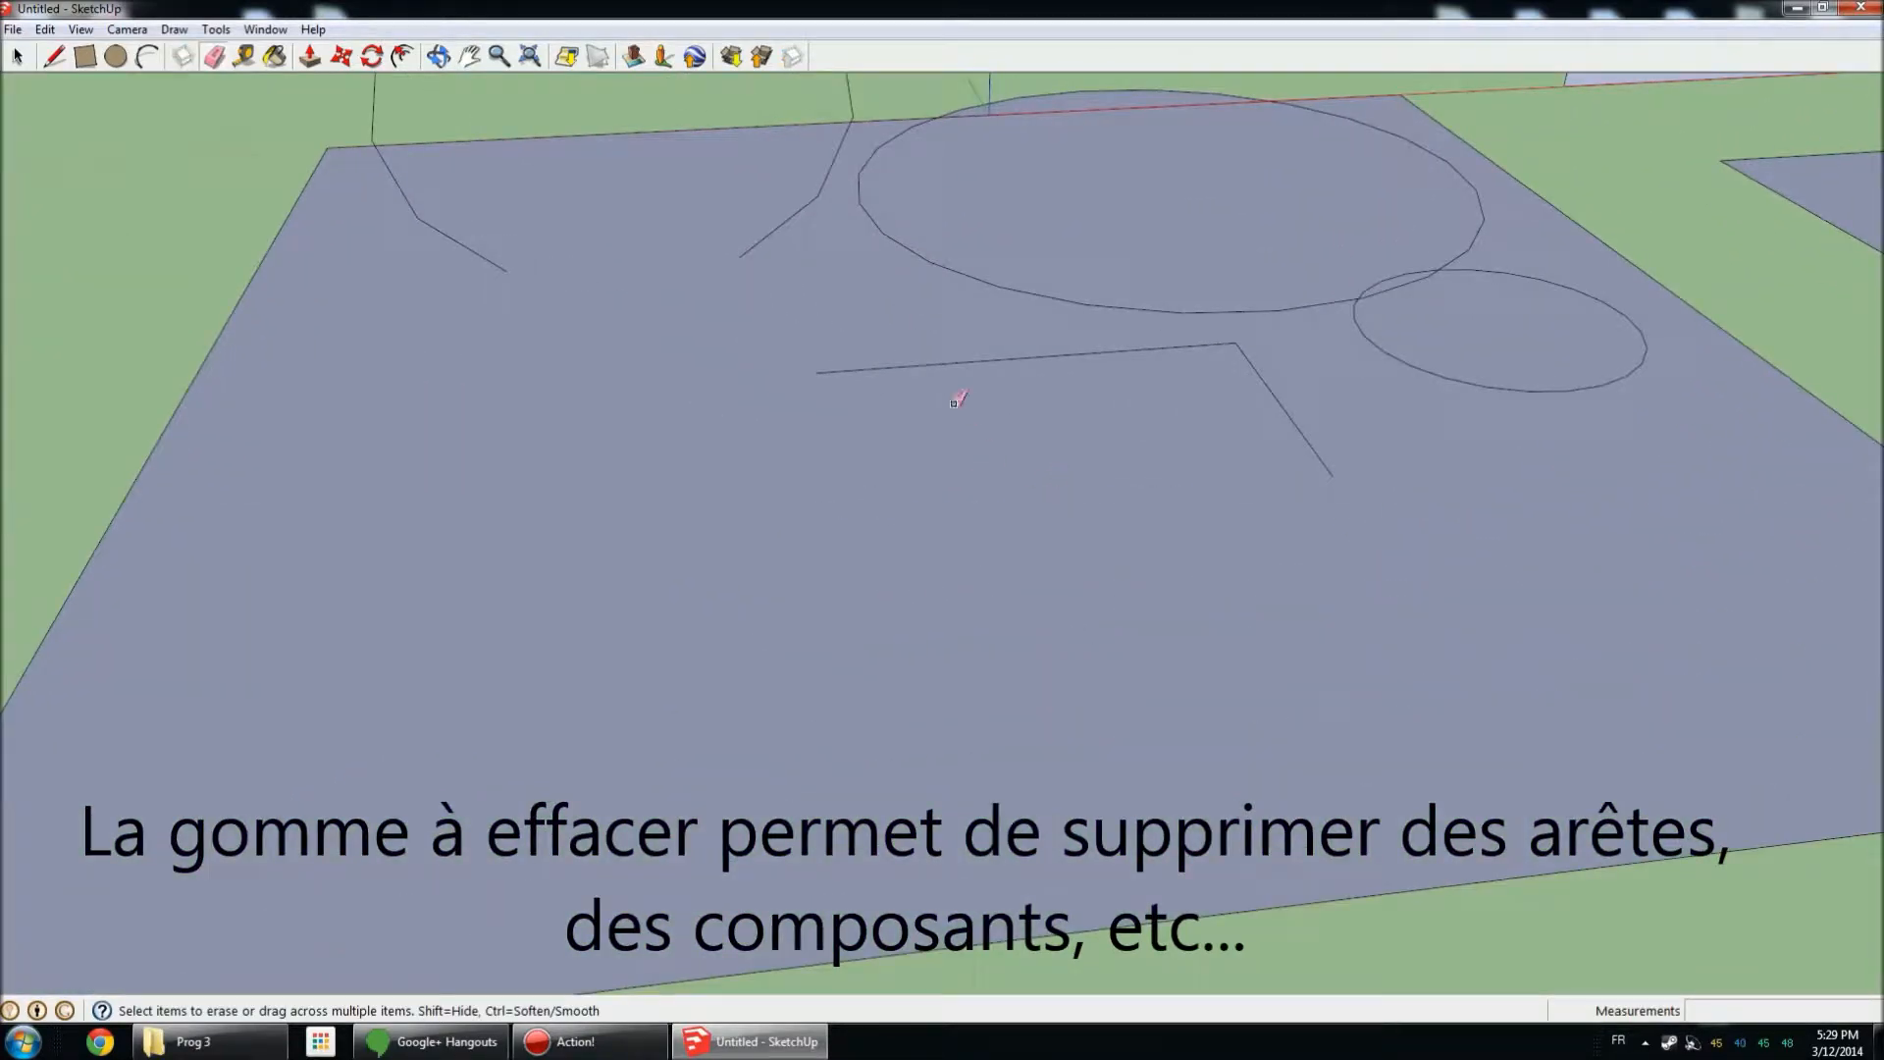
pyautogui.click(891, 351)
# Erase the front, side and back edges of the large ground rectangle, keeping the side nearest the upright panel.
pyautogui.scroll(-3, 1020, 424)
pyautogui.moveTo(930, 682); pyautogui.dragTo(921, 731)
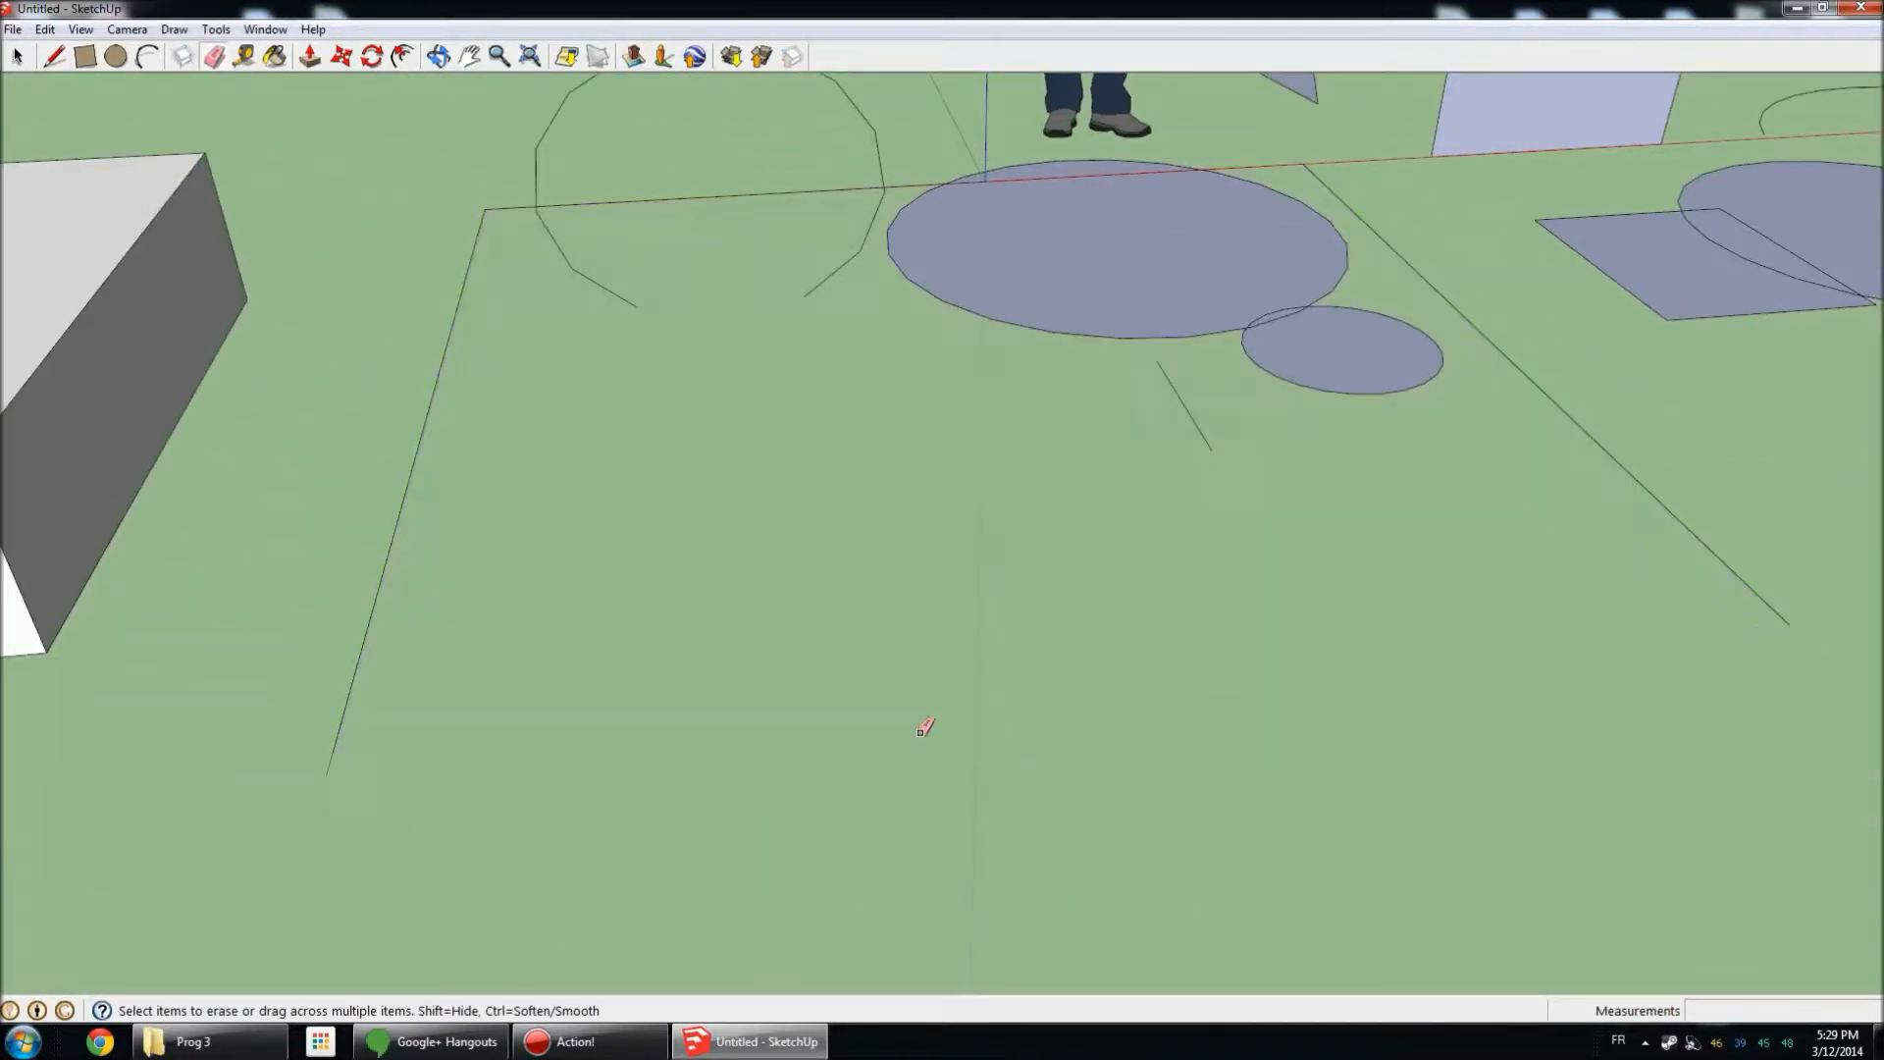
pyautogui.click(437, 380)
pyautogui.click(647, 201)
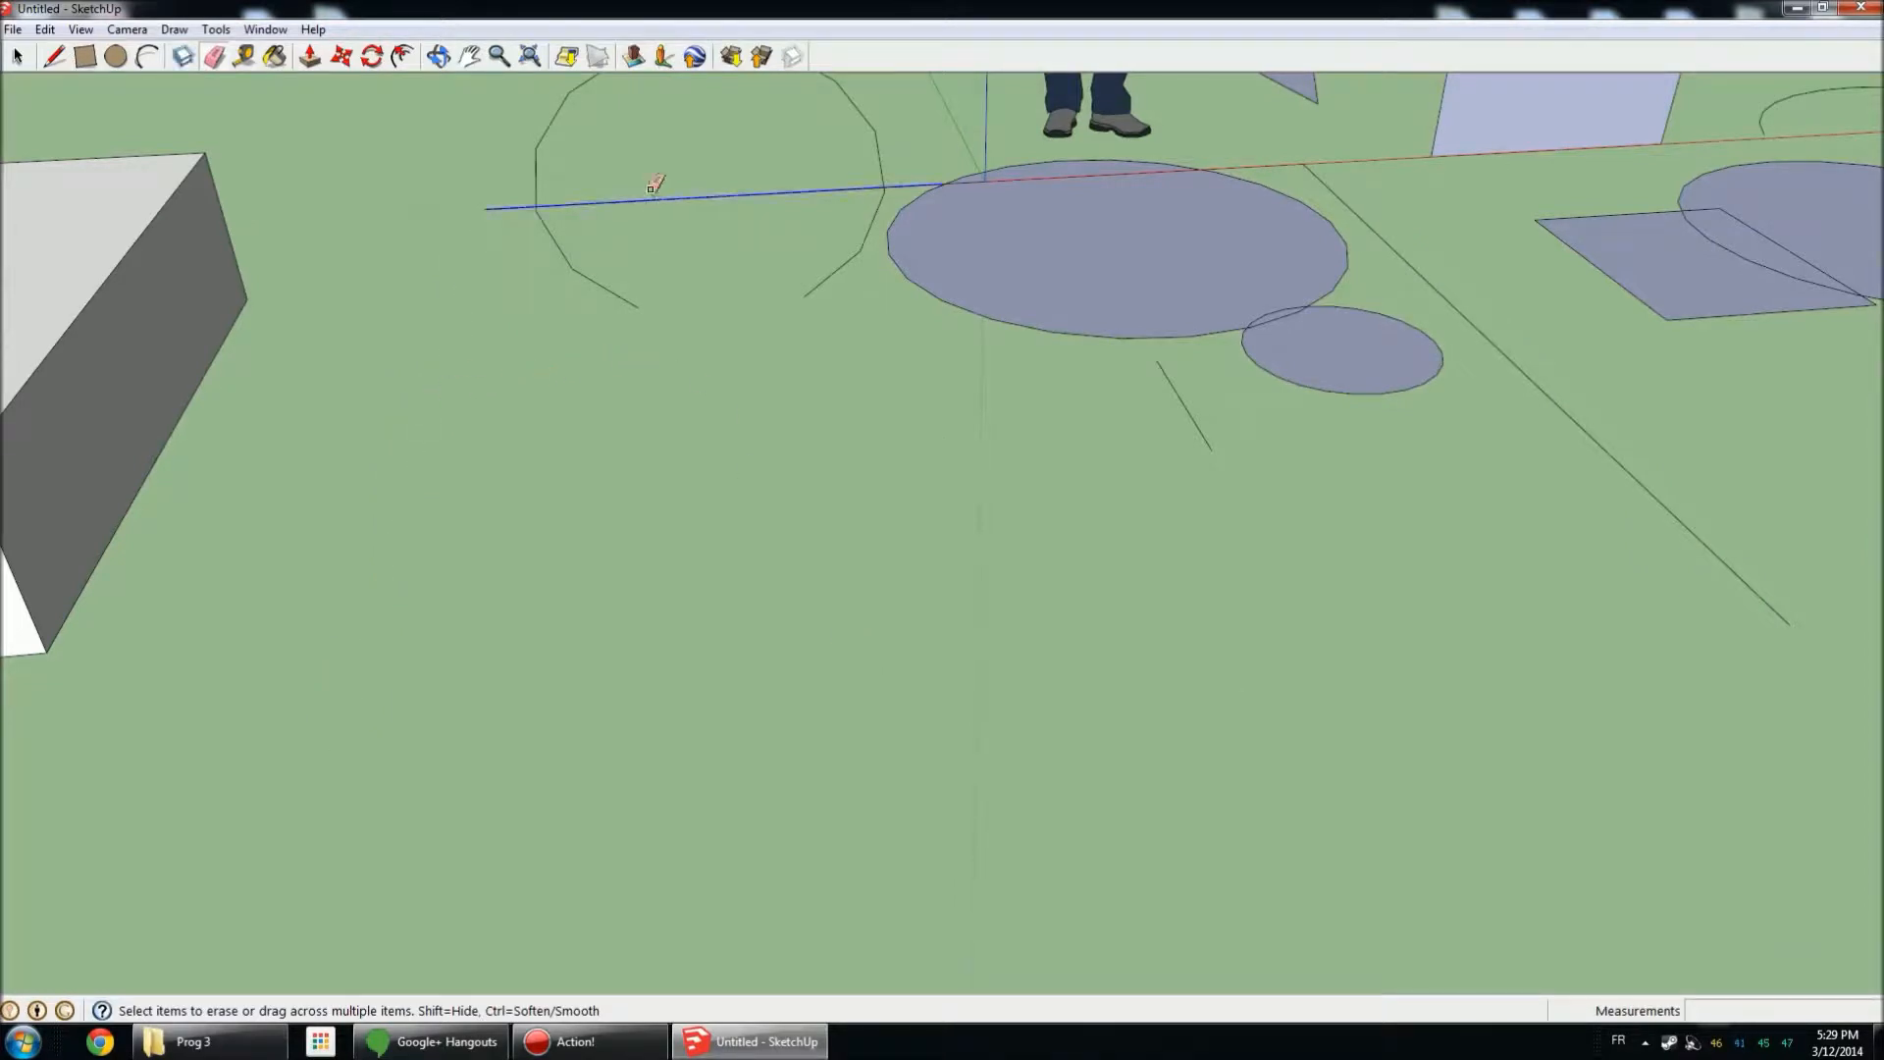
# Erase the two-box component and the standing human figure.
pyautogui.scroll(-5, 1122, 403)
pyautogui.scroll(2, 566, 380)
pyautogui.scroll(2, 569, 375)
pyautogui.moveTo(952, 273); pyautogui.dragTo(643, 462)
pyautogui.scroll(-5, 701, 480)
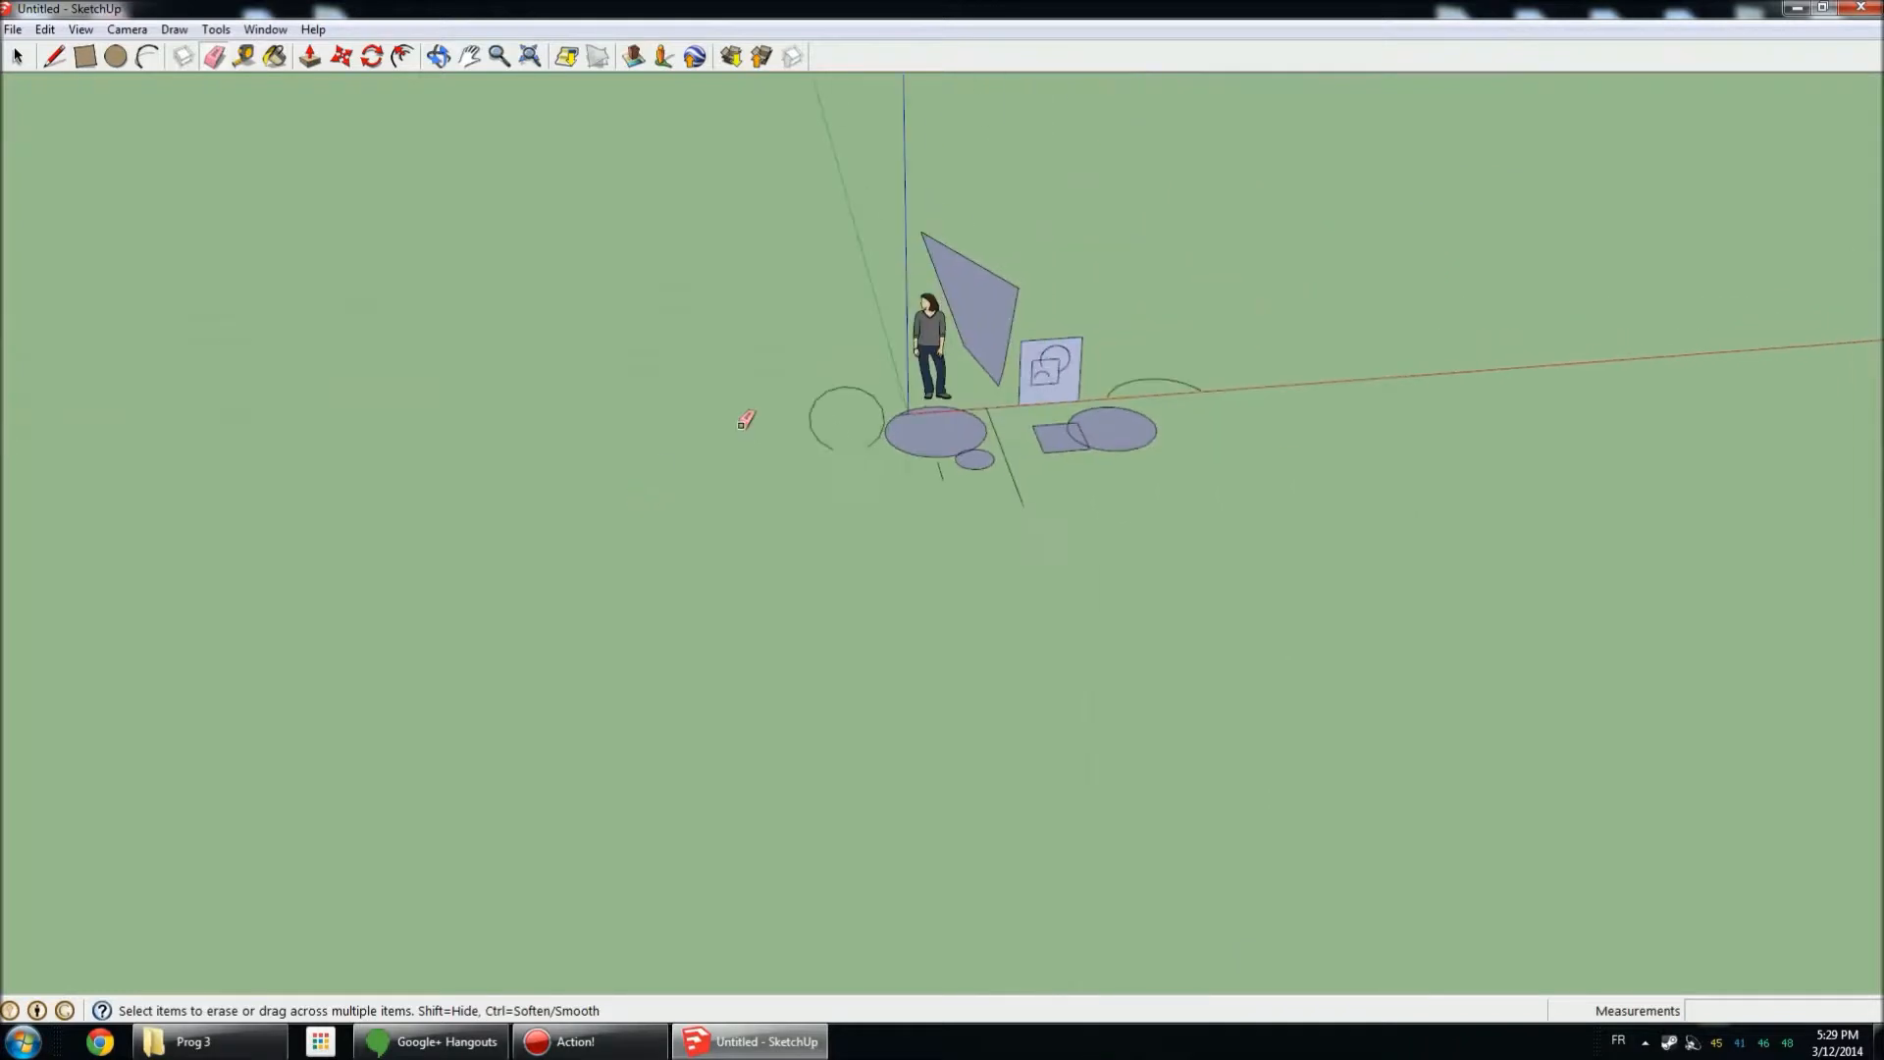
pyautogui.scroll(5, 932, 284)
pyautogui.click(890, 393)
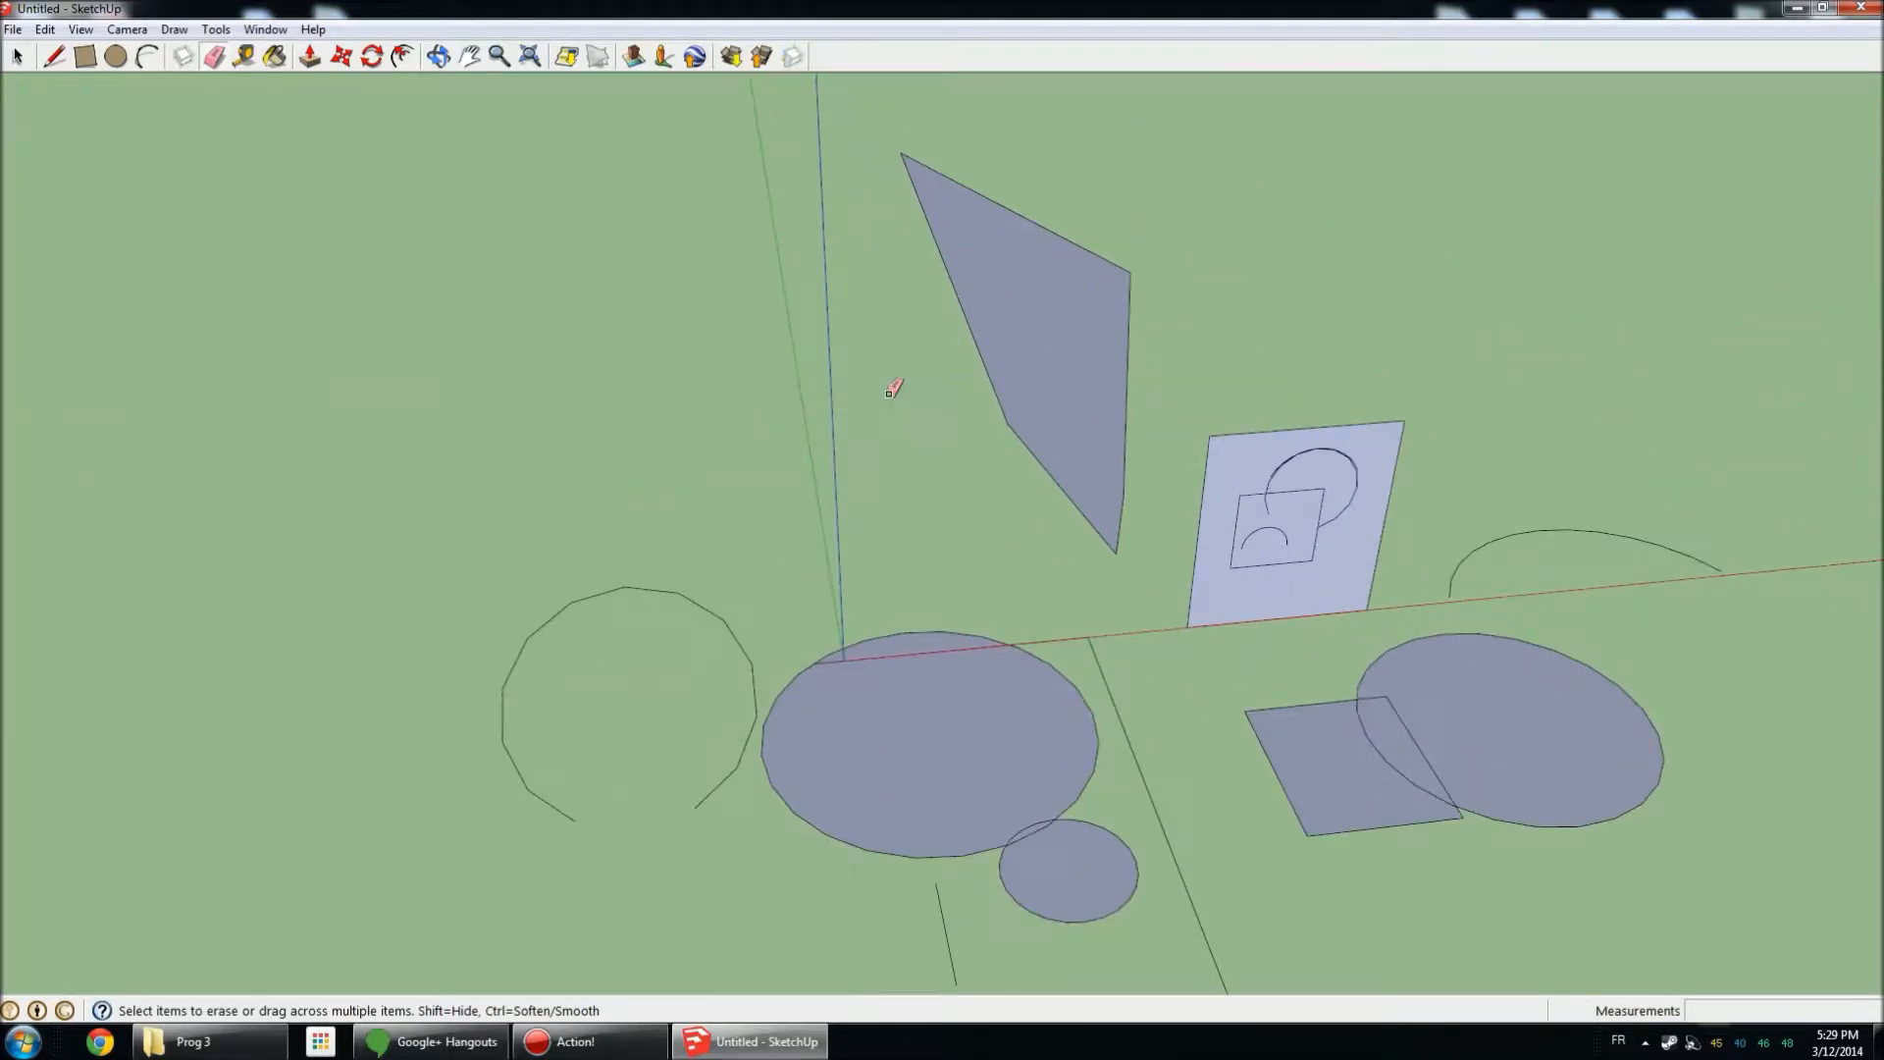
# Erase edges of the tilted polygon, the upright panel and its inner square by sweeping the Eraser across them.
pyautogui.click(1118, 267)
pyautogui.moveTo(1074, 324)
pyautogui.mouseDown()
pyautogui.moveTo(1123, 286)
pyautogui.moveTo(1093, 354)
pyautogui.mouseUp()
pyautogui.moveTo(1268, 437)
pyautogui.mouseDown()
pyautogui.moveTo(1275, 511)
pyautogui.moveTo(1332, 562)
pyautogui.mouseUp()
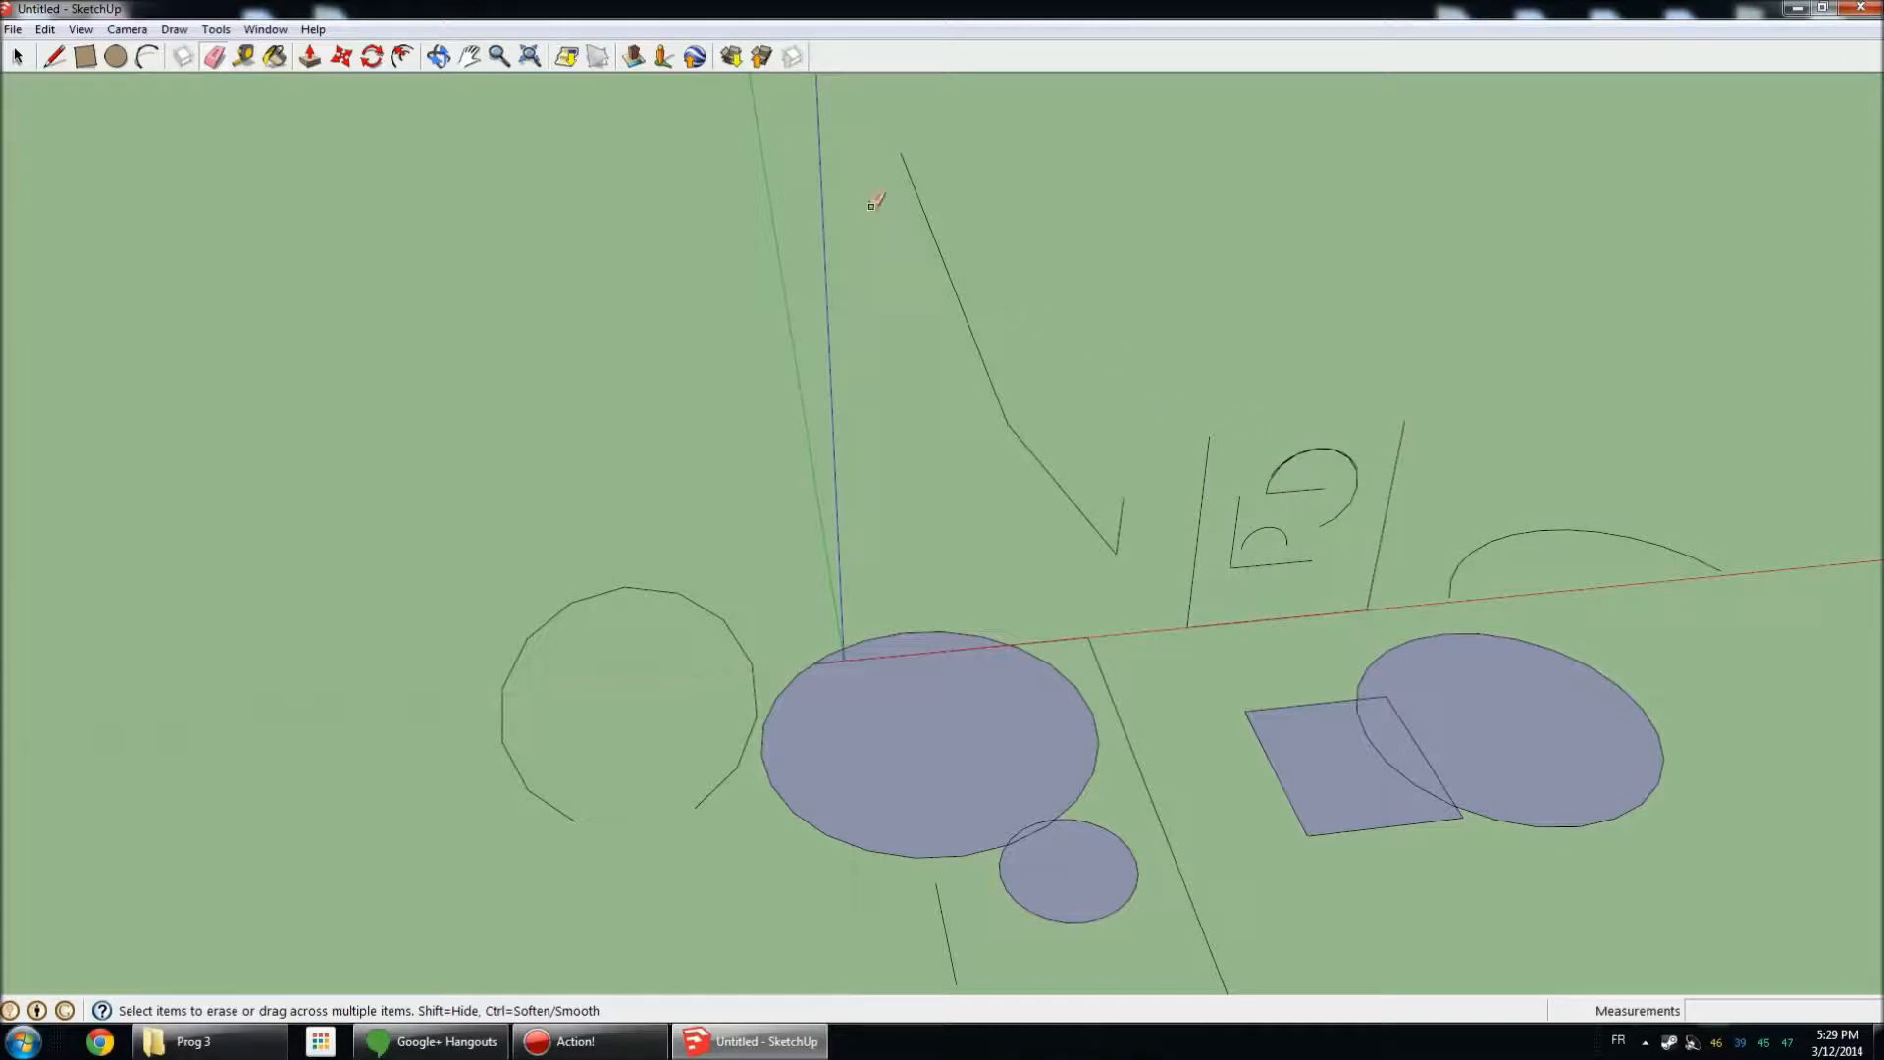
# Measure with the Tape Measure from a corner of the small ground rectangle to a point along its front edge.
pyautogui.click(246, 64)
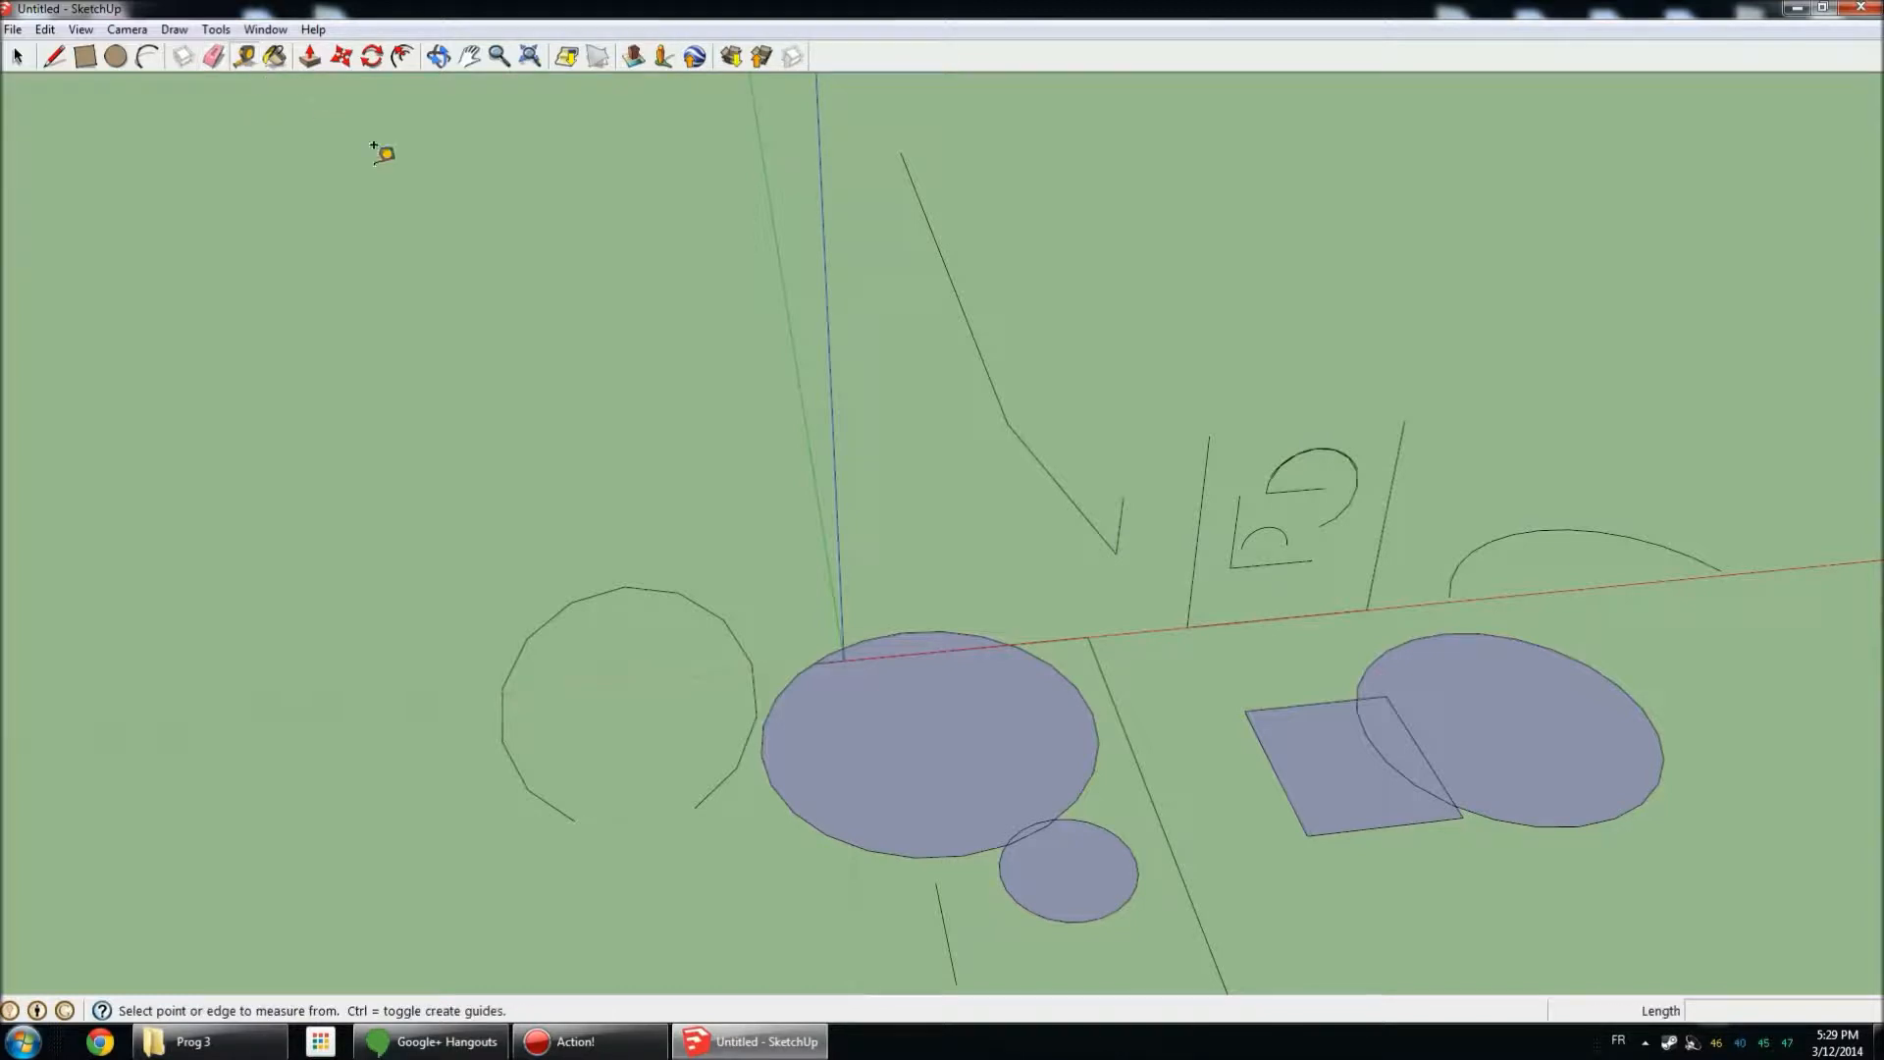
pyautogui.scroll(-4, 1143, 625)
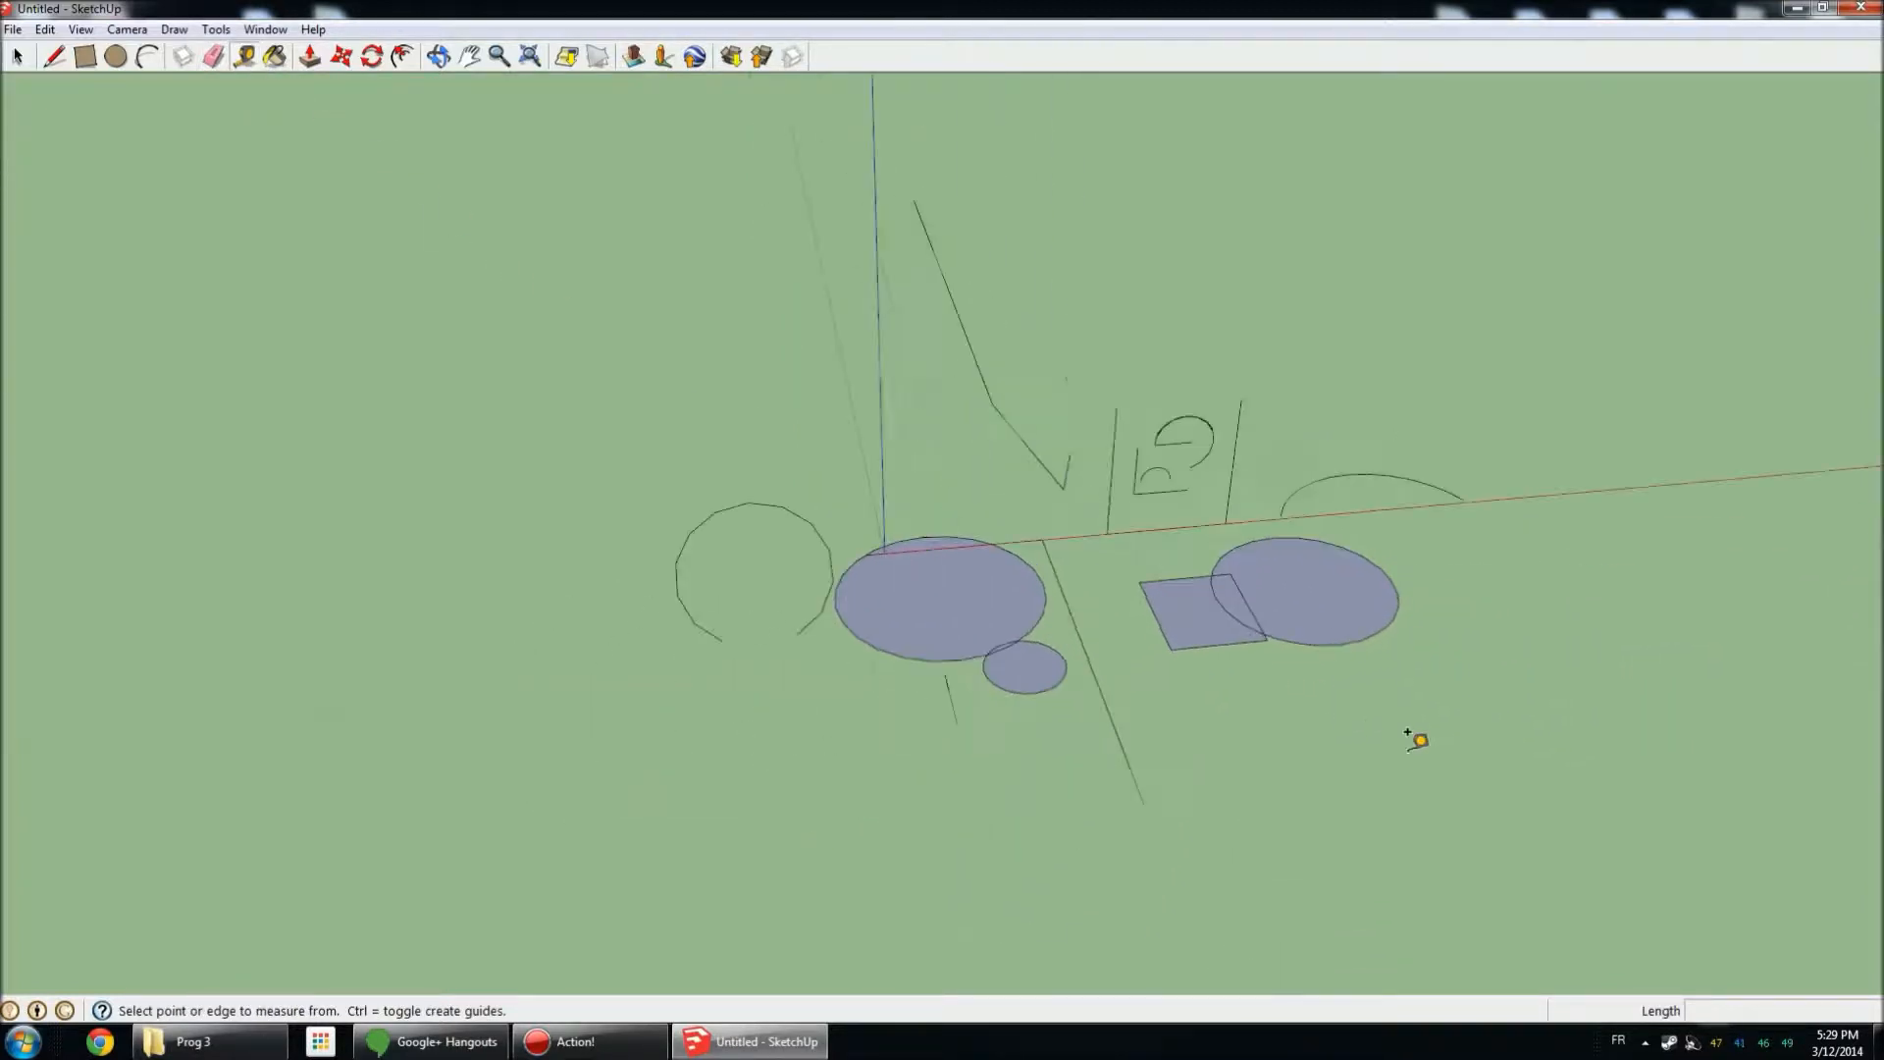
pyautogui.scroll(8, 1190, 585)
pyautogui.scroll(-4, 928, 517)
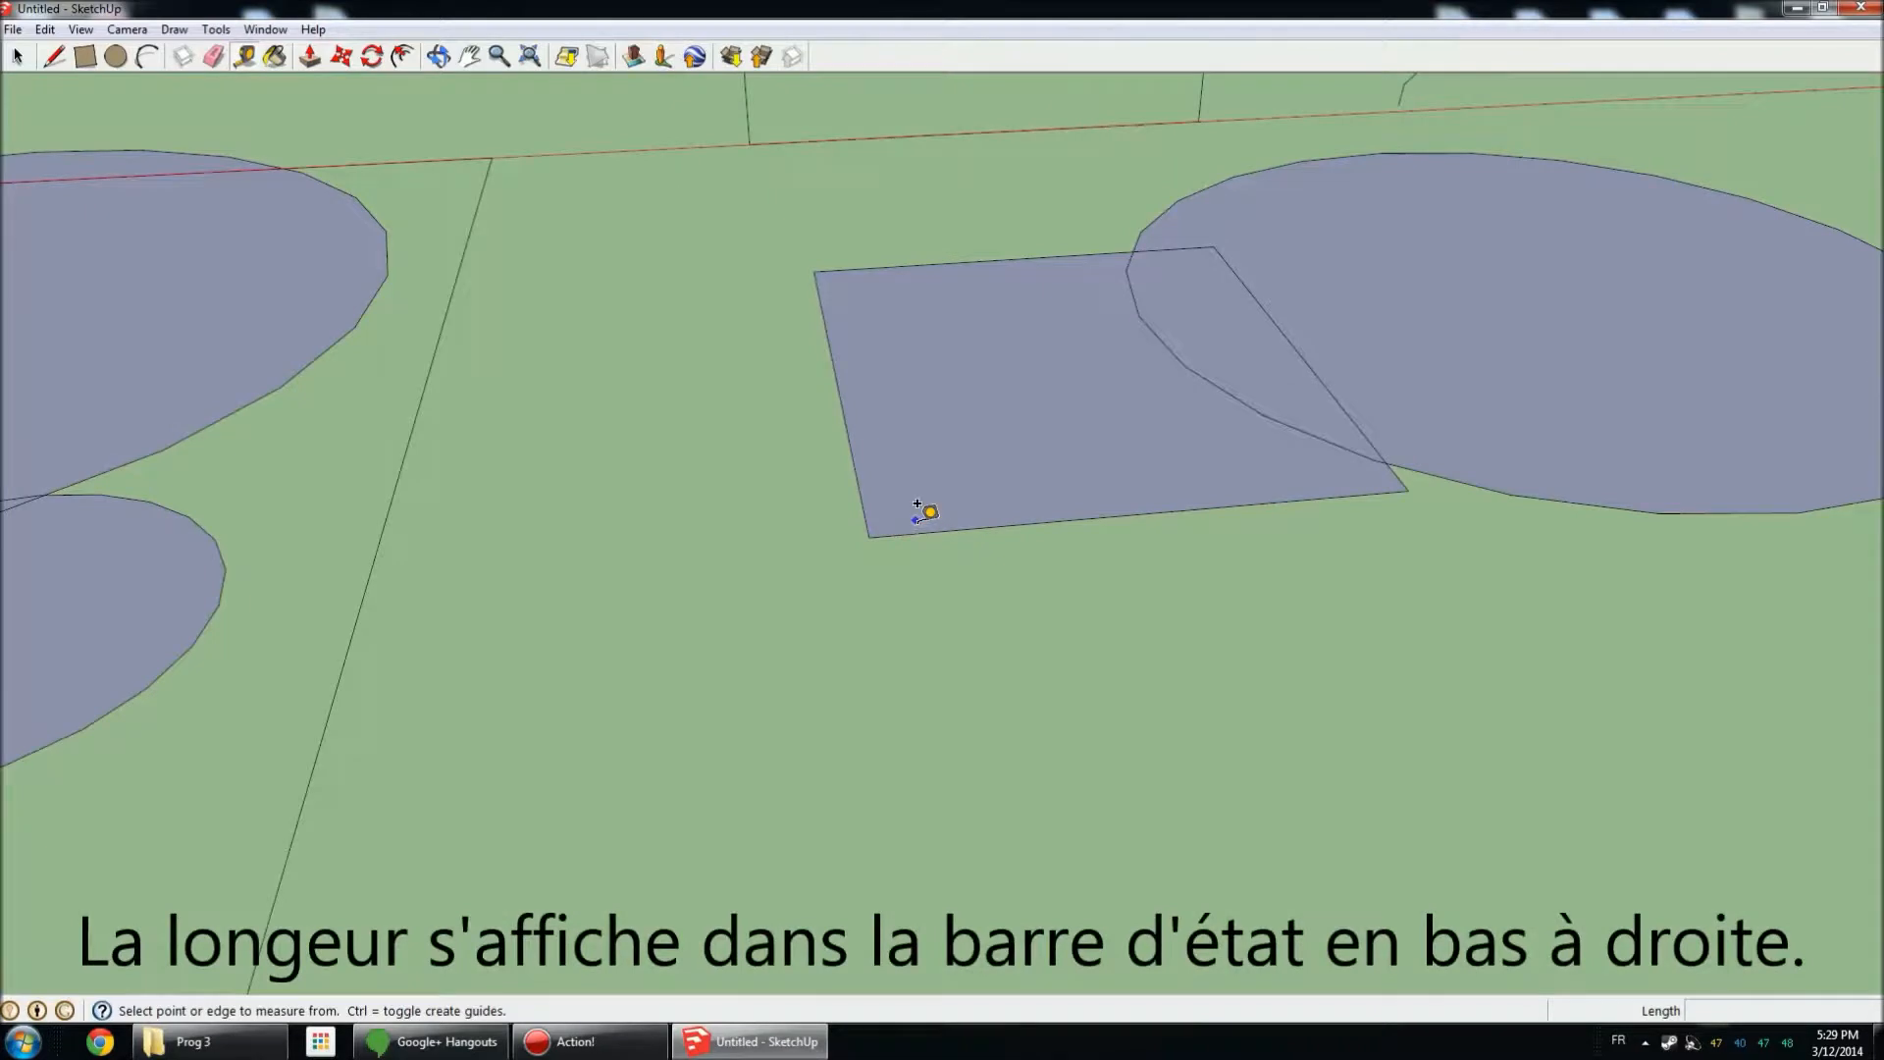
pyautogui.click(866, 522)
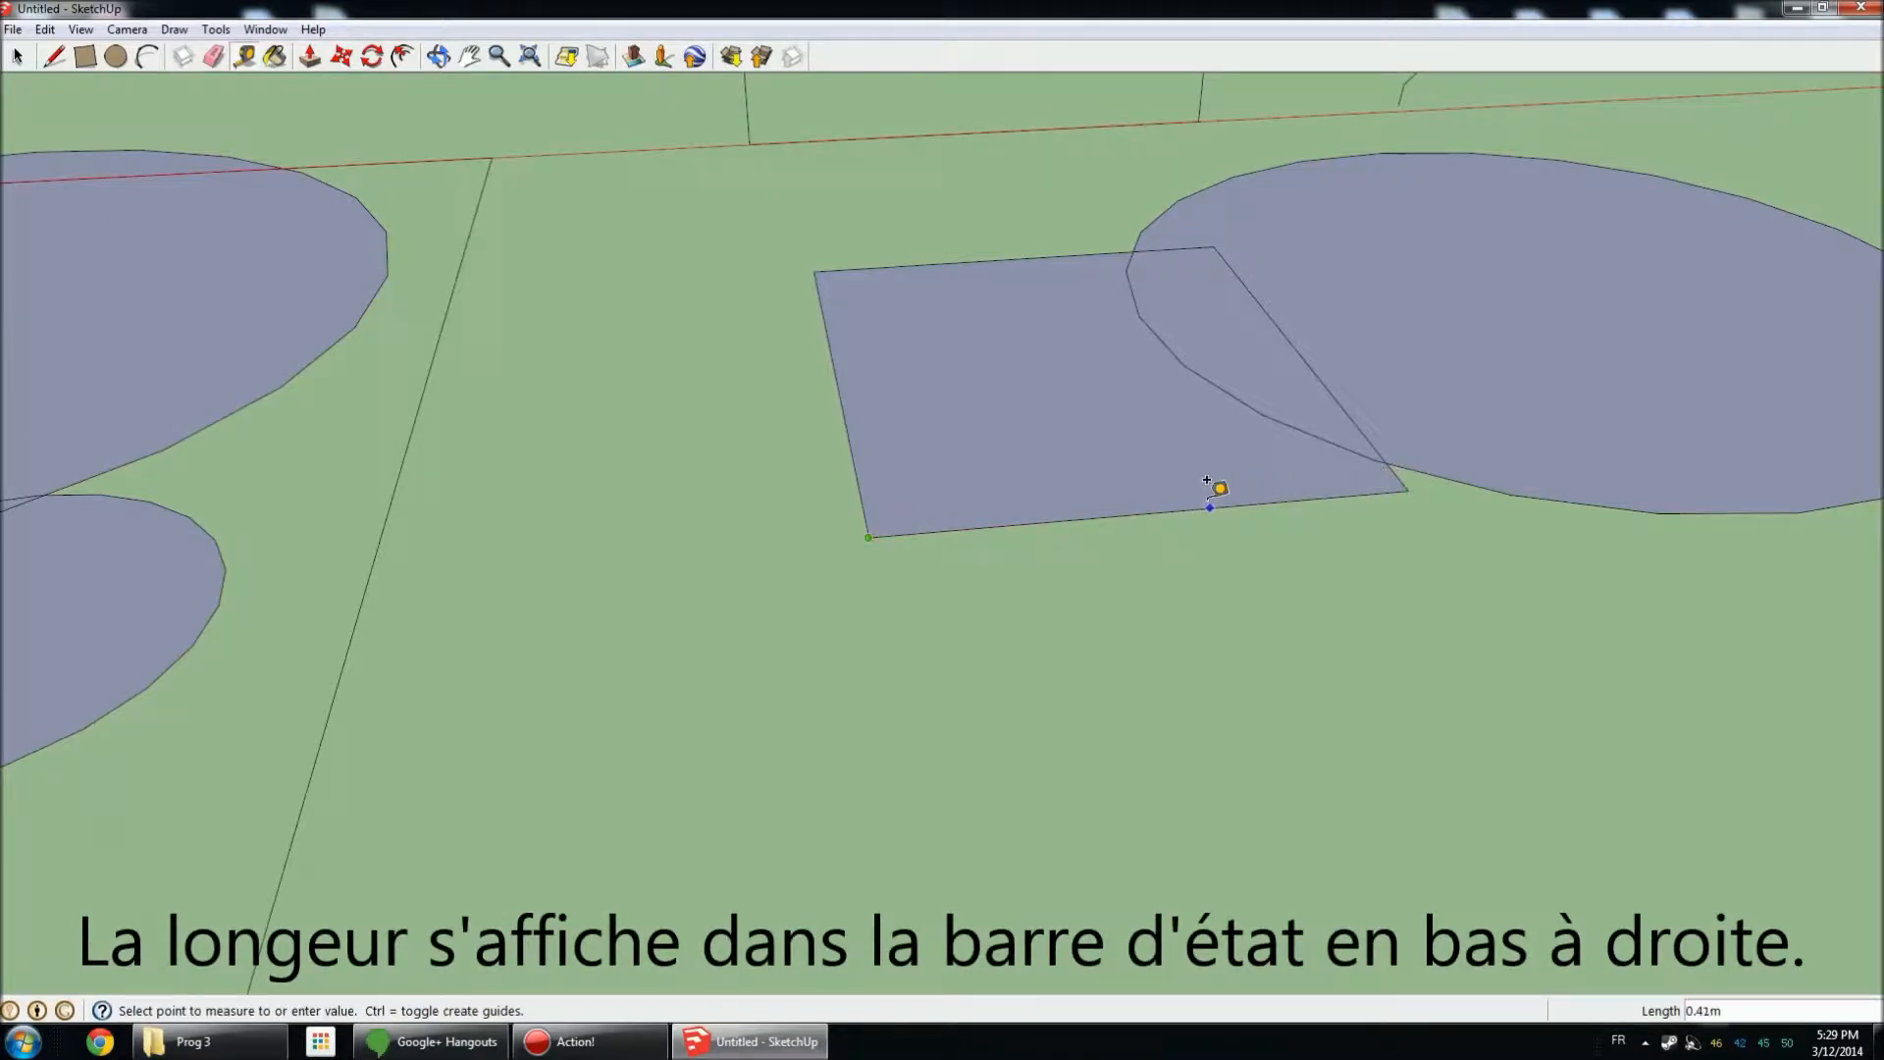
pyautogui.click(1086, 494)
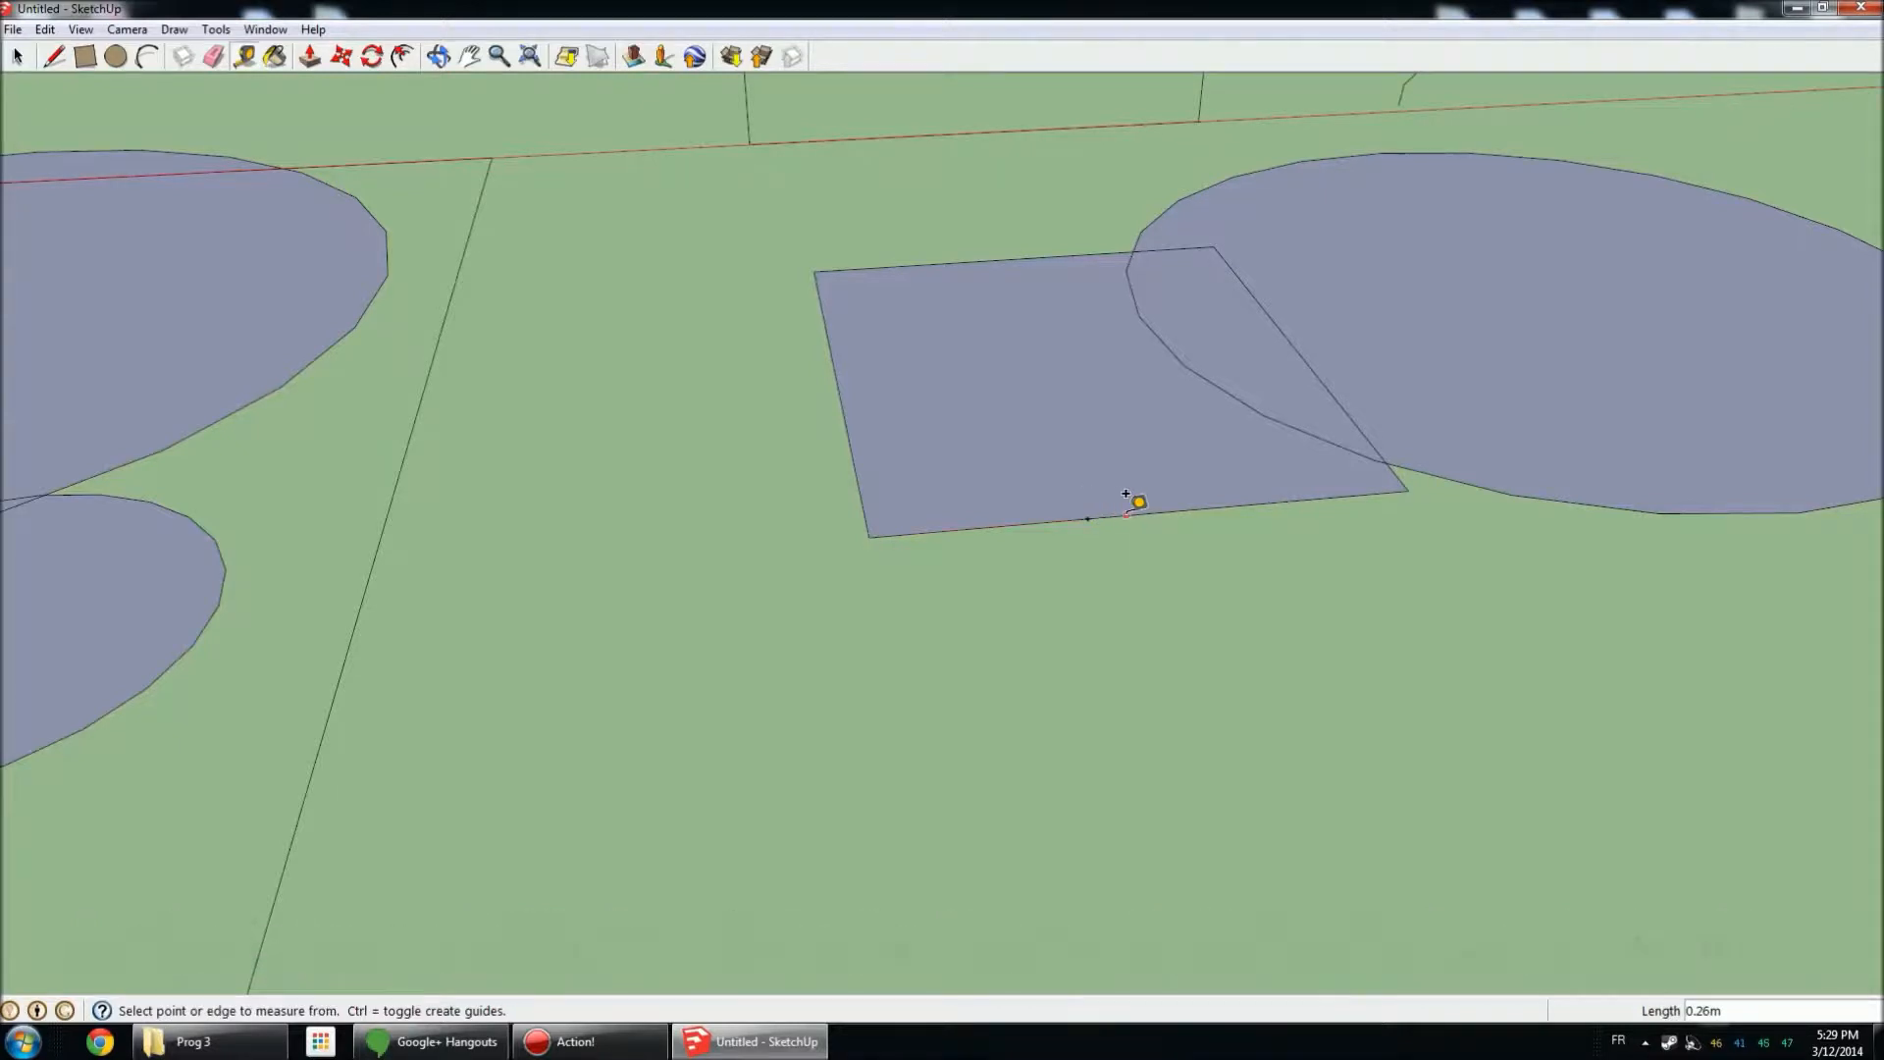
# Create three connected guide segments across the small ground rectangle, starting from the measured point on its front edge.
pyautogui.click(1088, 496)
pyautogui.click(1020, 351)
pyautogui.click(1017, 340)
pyautogui.click(898, 365)
# Create a guide line parallel to the small rectangle's front edge, raised vertically above it.
pyautogui.moveTo(916, 416); pyautogui.dragTo(988, 397, button='middle')
pyautogui.click(1056, 442)
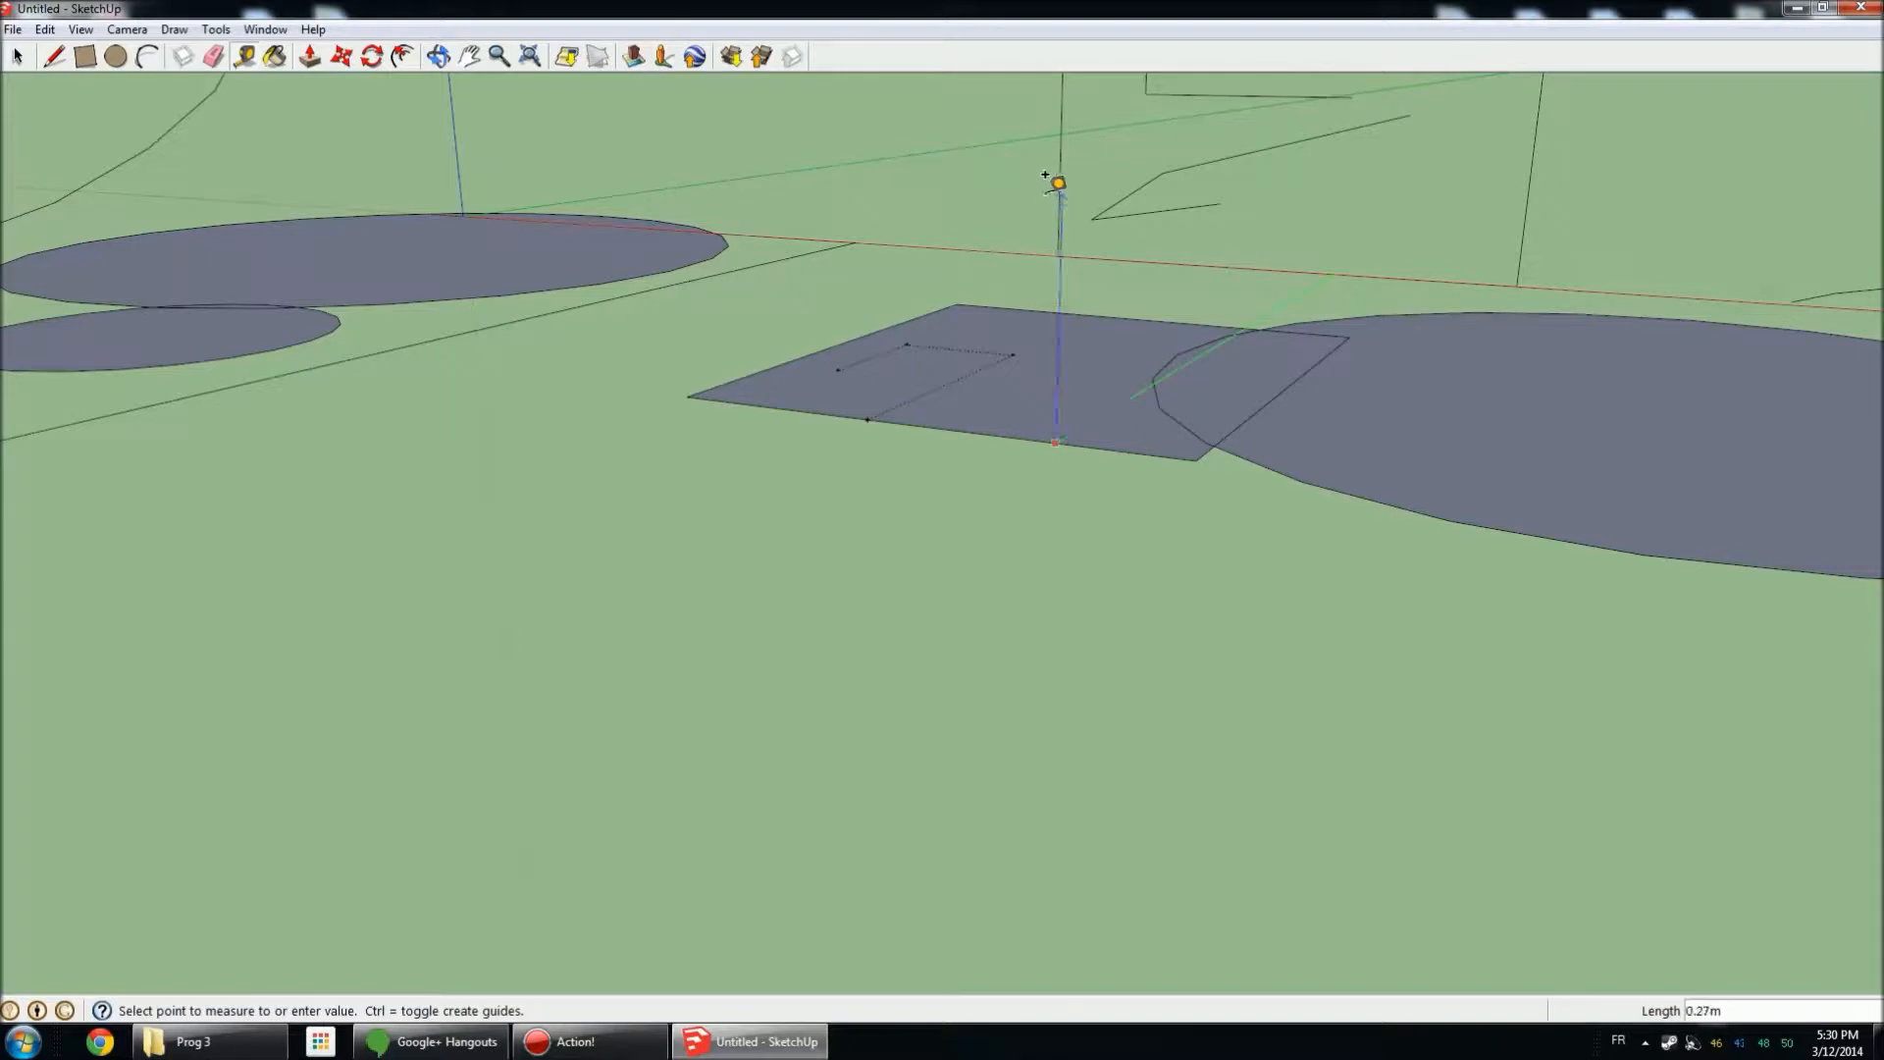
pyautogui.click(1050, 116)
# Create a guide segment rising from the small rectangle's corner near the circle and another continuing from its upper end.
pyautogui.scroll(-5, 1187, 353)
pyautogui.moveTo(1337, 320); pyautogui.dragTo(593, 390, button='middle')
pyautogui.scroll(5, 686, 268)
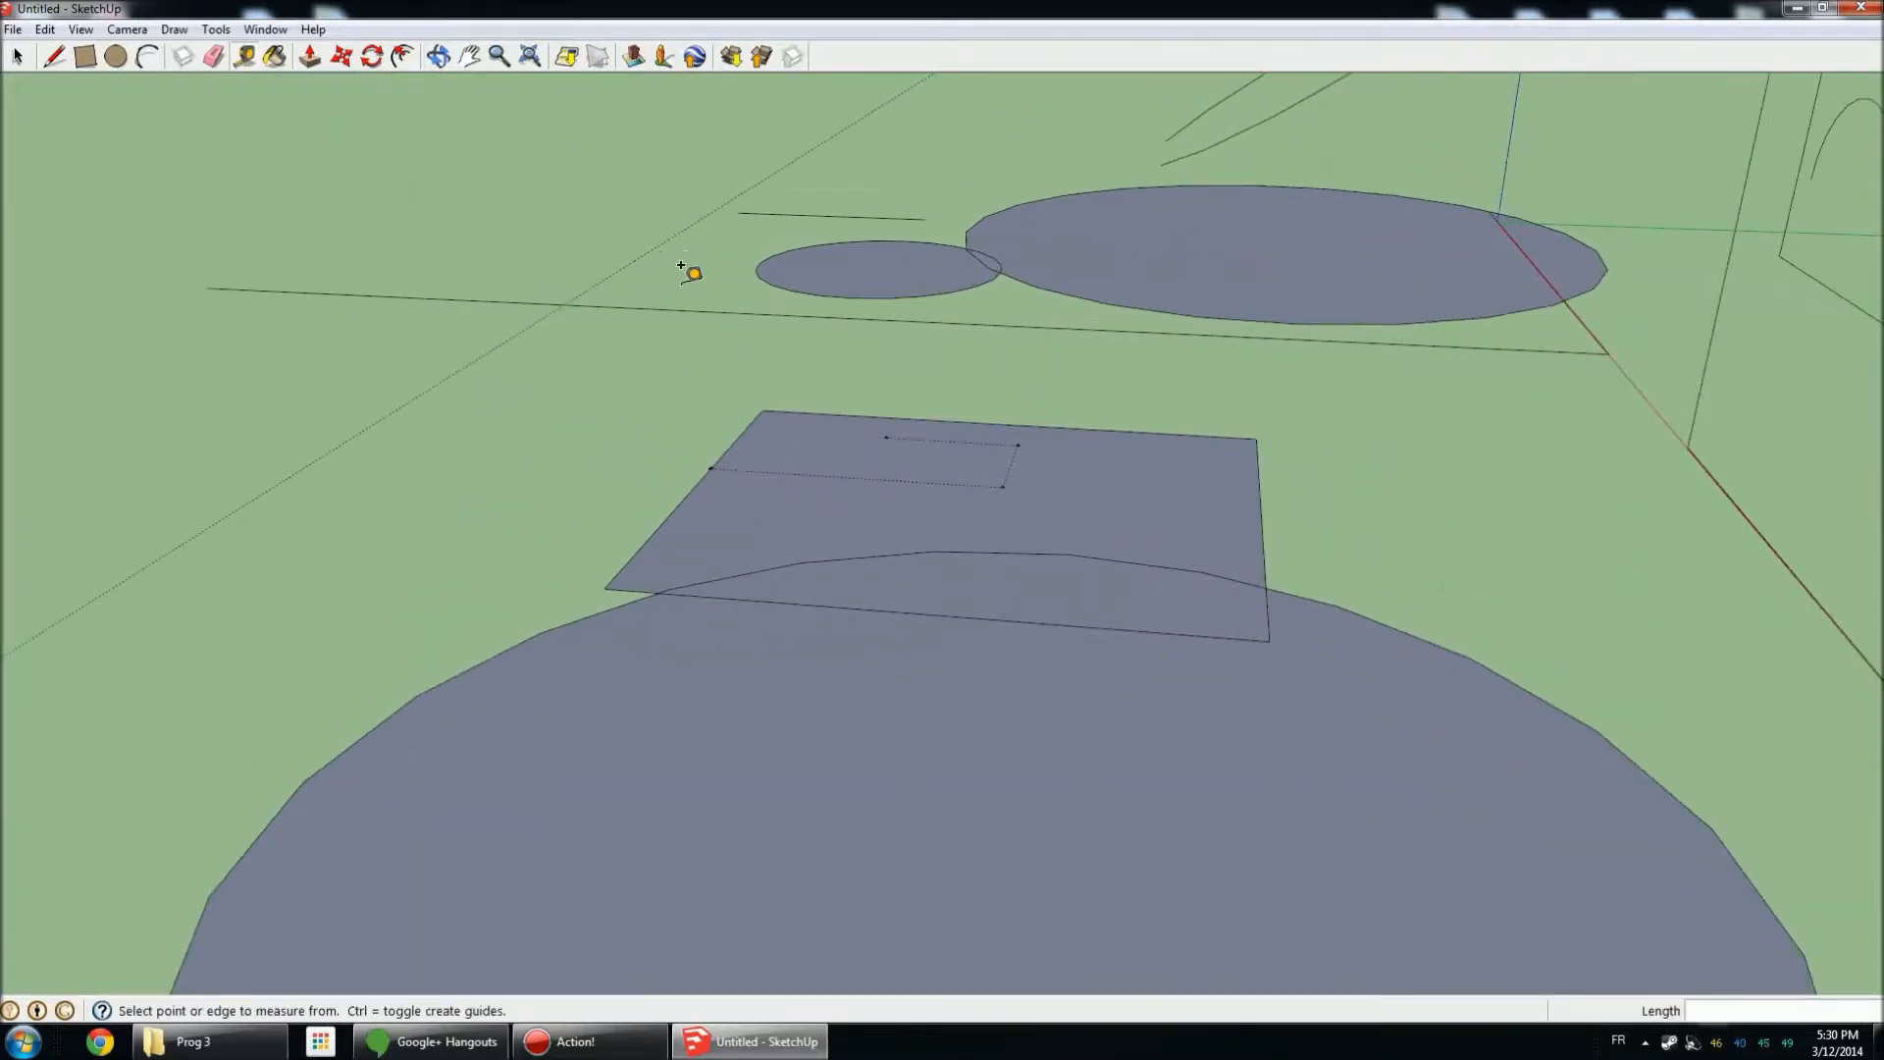
pyautogui.click(586, 648)
pyautogui.click(562, 413)
pyautogui.click(562, 413)
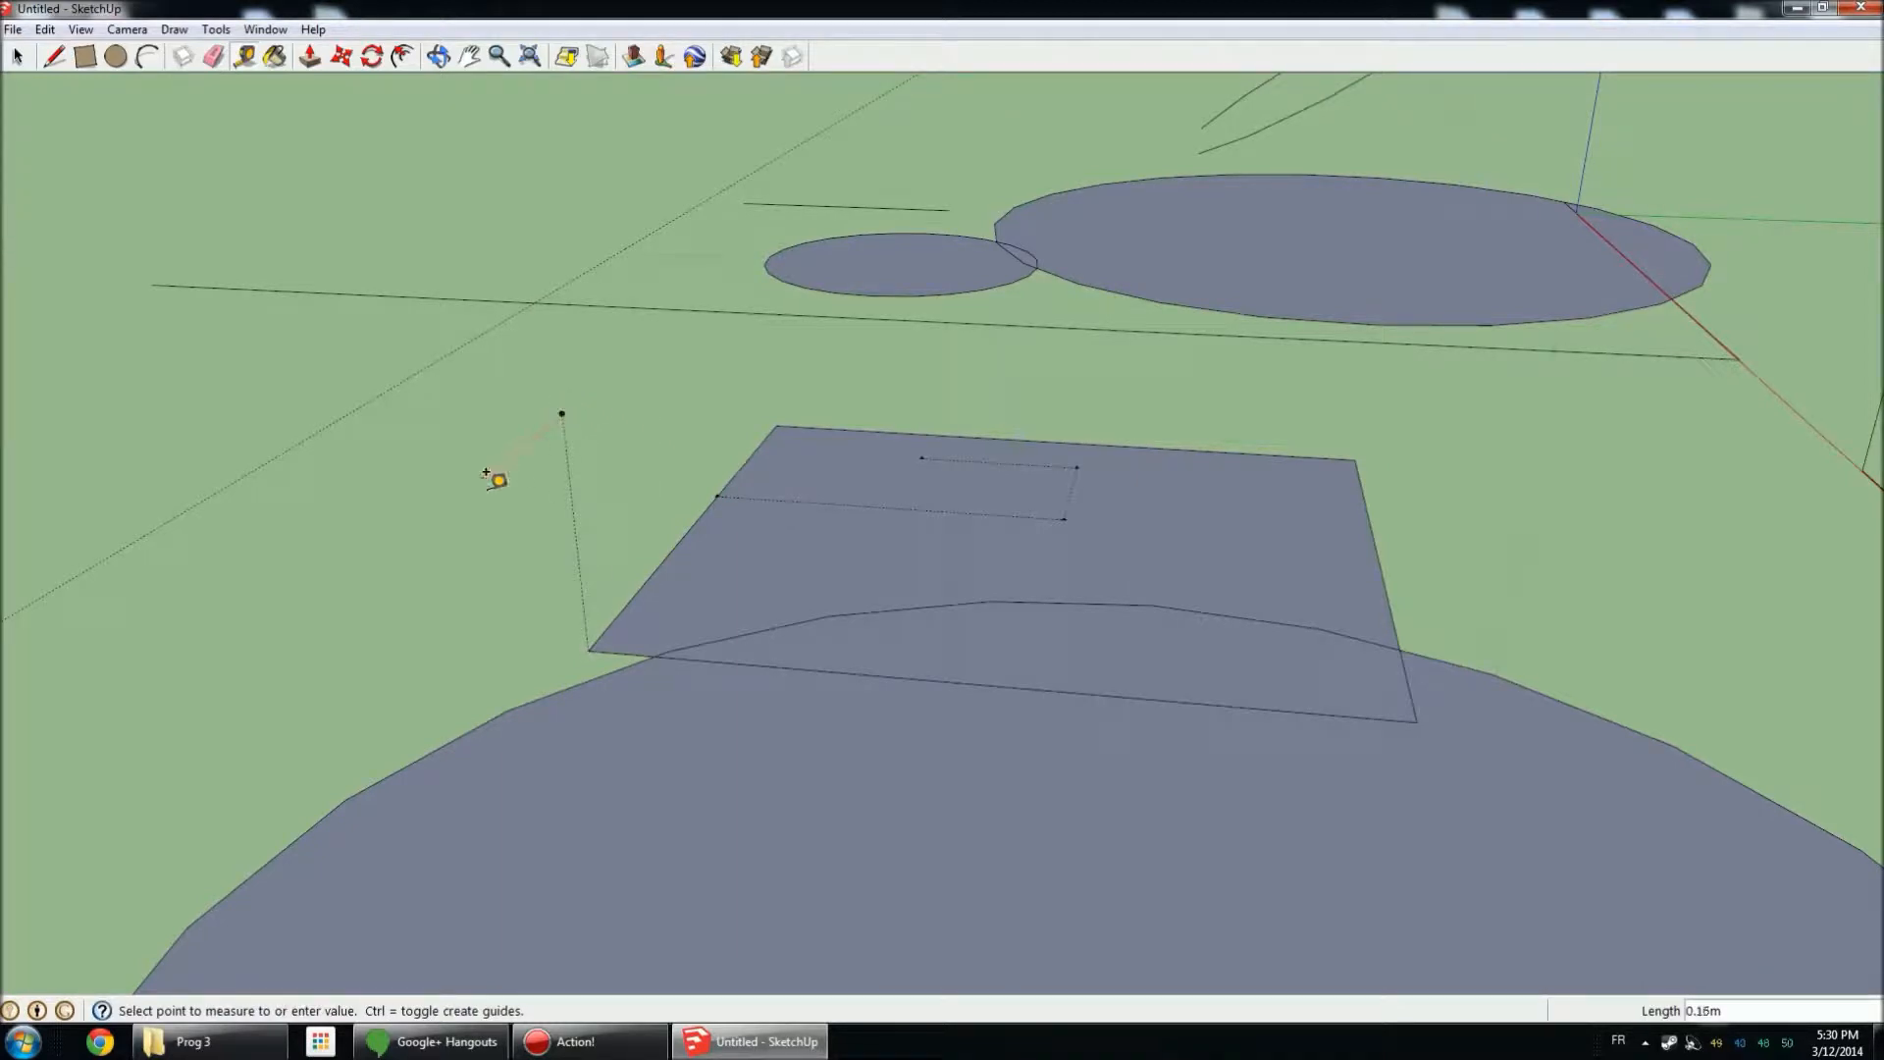
pyautogui.click(472, 484)
pyautogui.moveTo(472, 485); pyautogui.dragTo(1031, 545, button='middle')
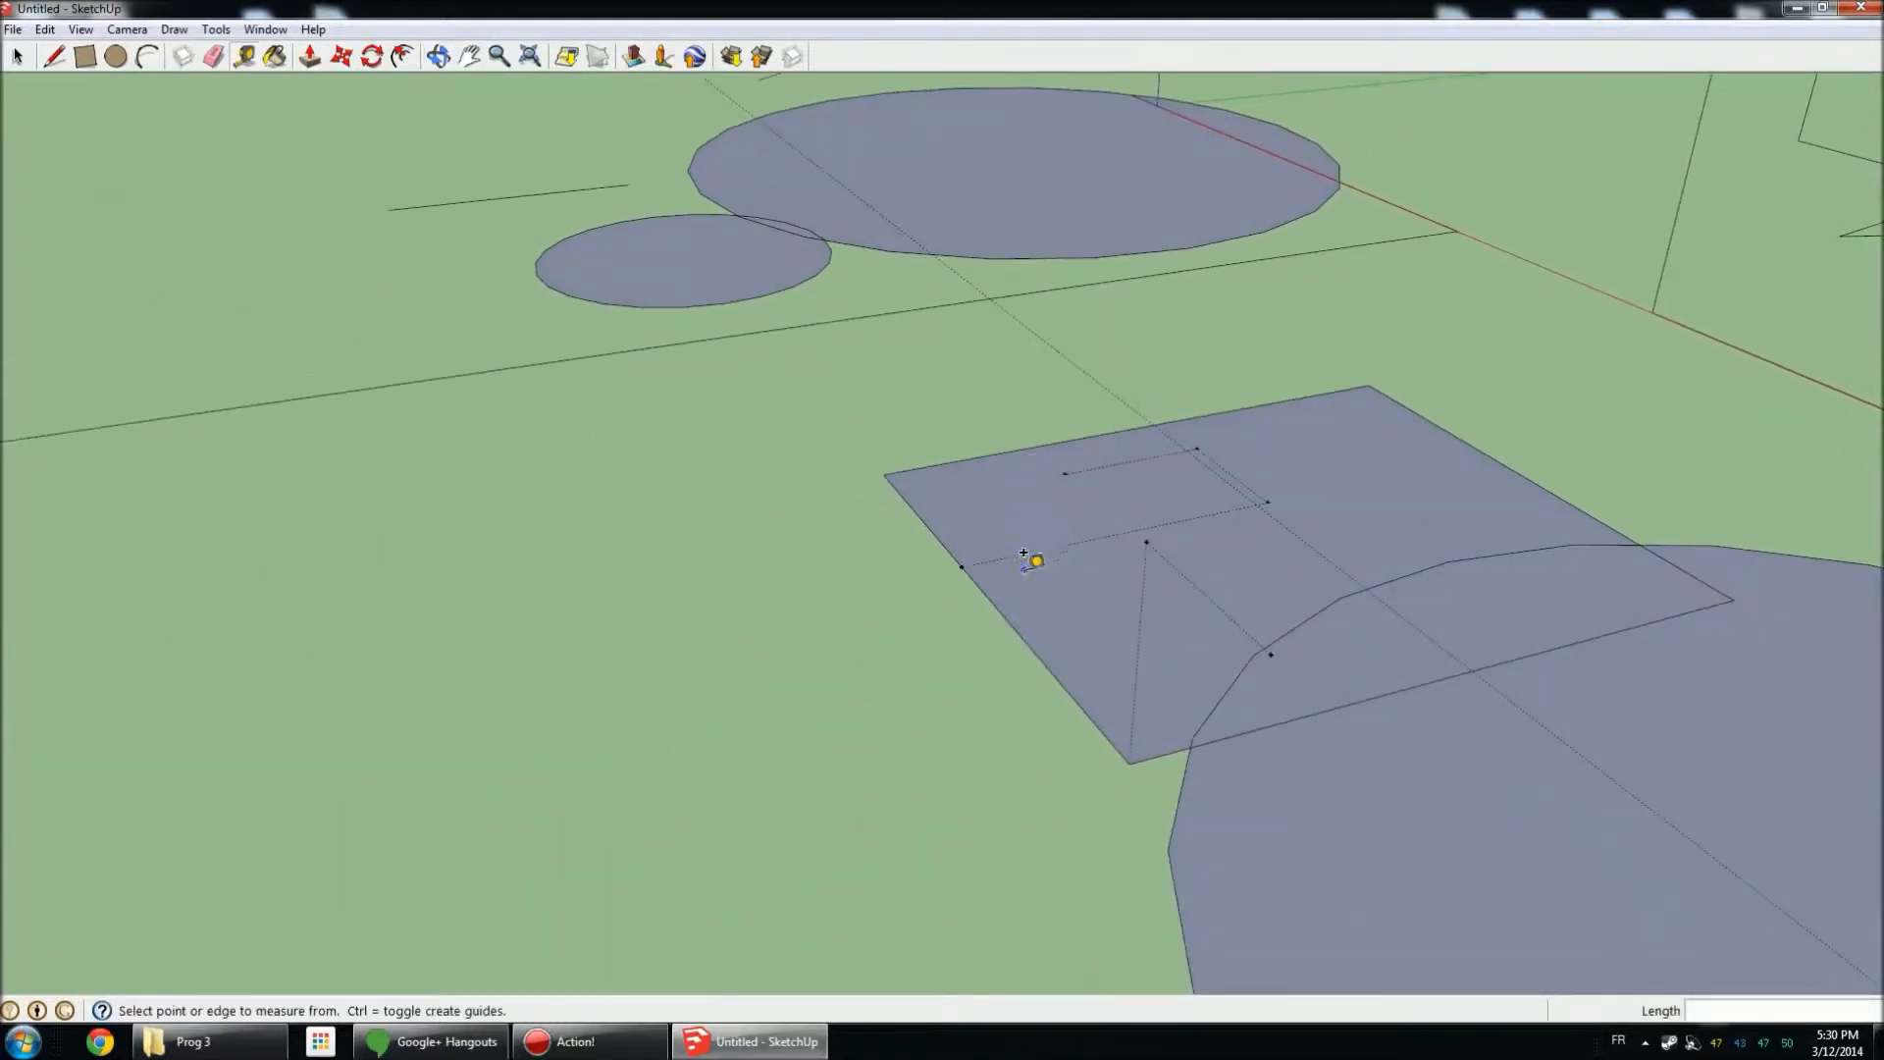
# Create a vertical guide segment from the measured point on the small rectangle's front edge and measure upward from another point on that edge.
pyautogui.click(961, 566)
pyautogui.click(972, 333)
pyautogui.click(915, 489)
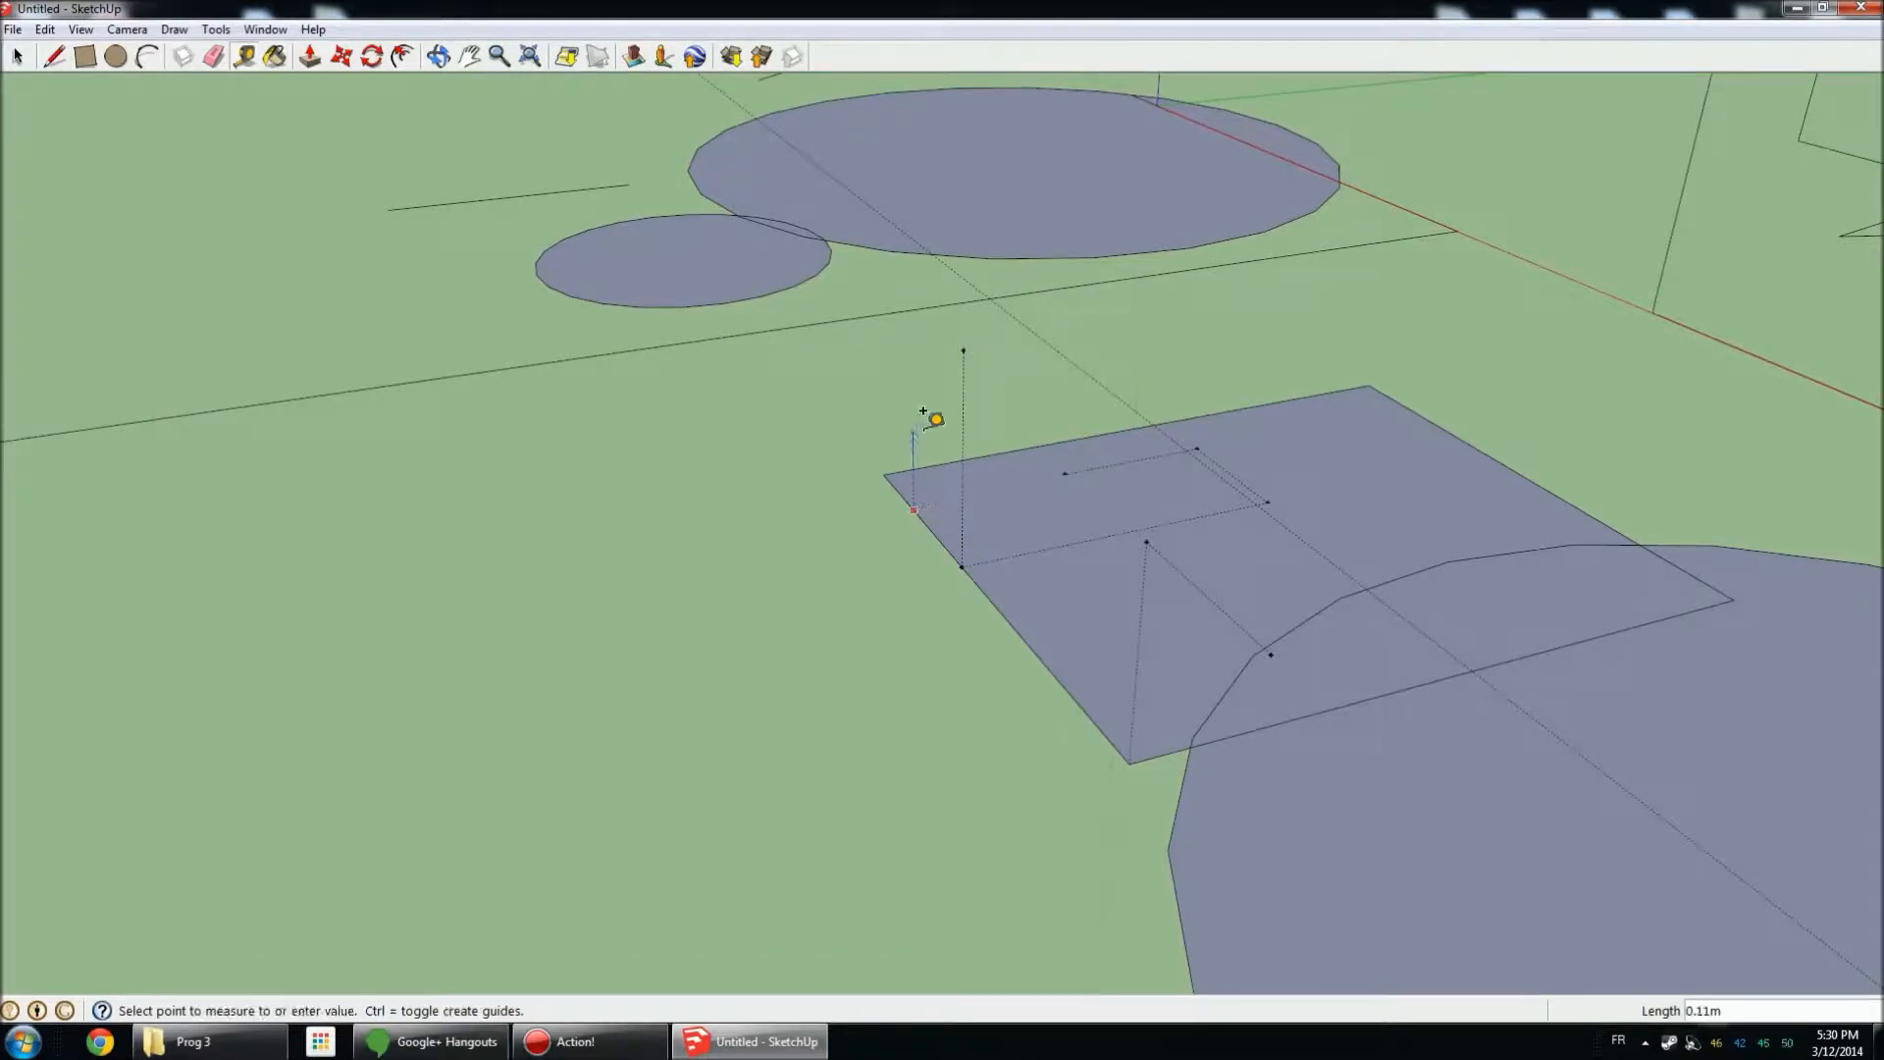
pyautogui.click(894, 309)
# Paint two adjacent side faces of the box with Brick_Antique from the Brick and Cladding materials.
pyautogui.moveTo(922, 458); pyautogui.dragTo(604, 463, button='middle')
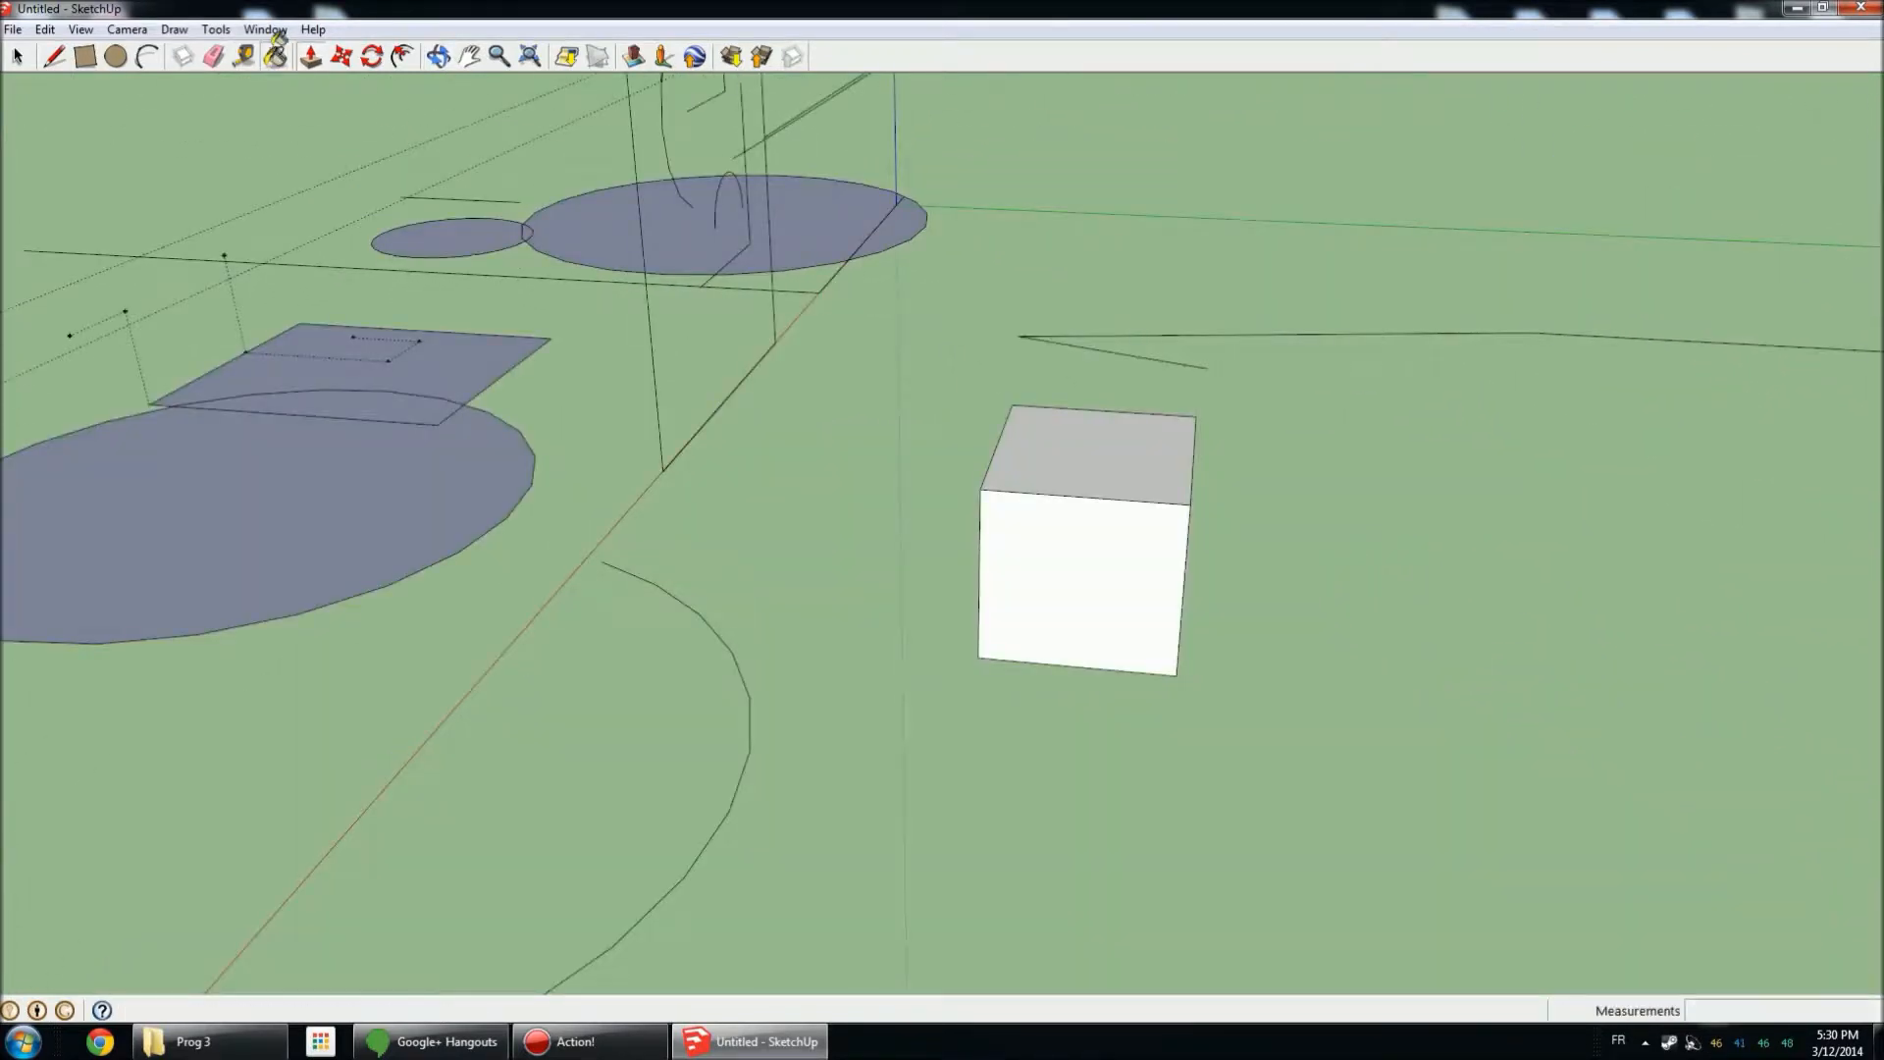
pyautogui.click(274, 56)
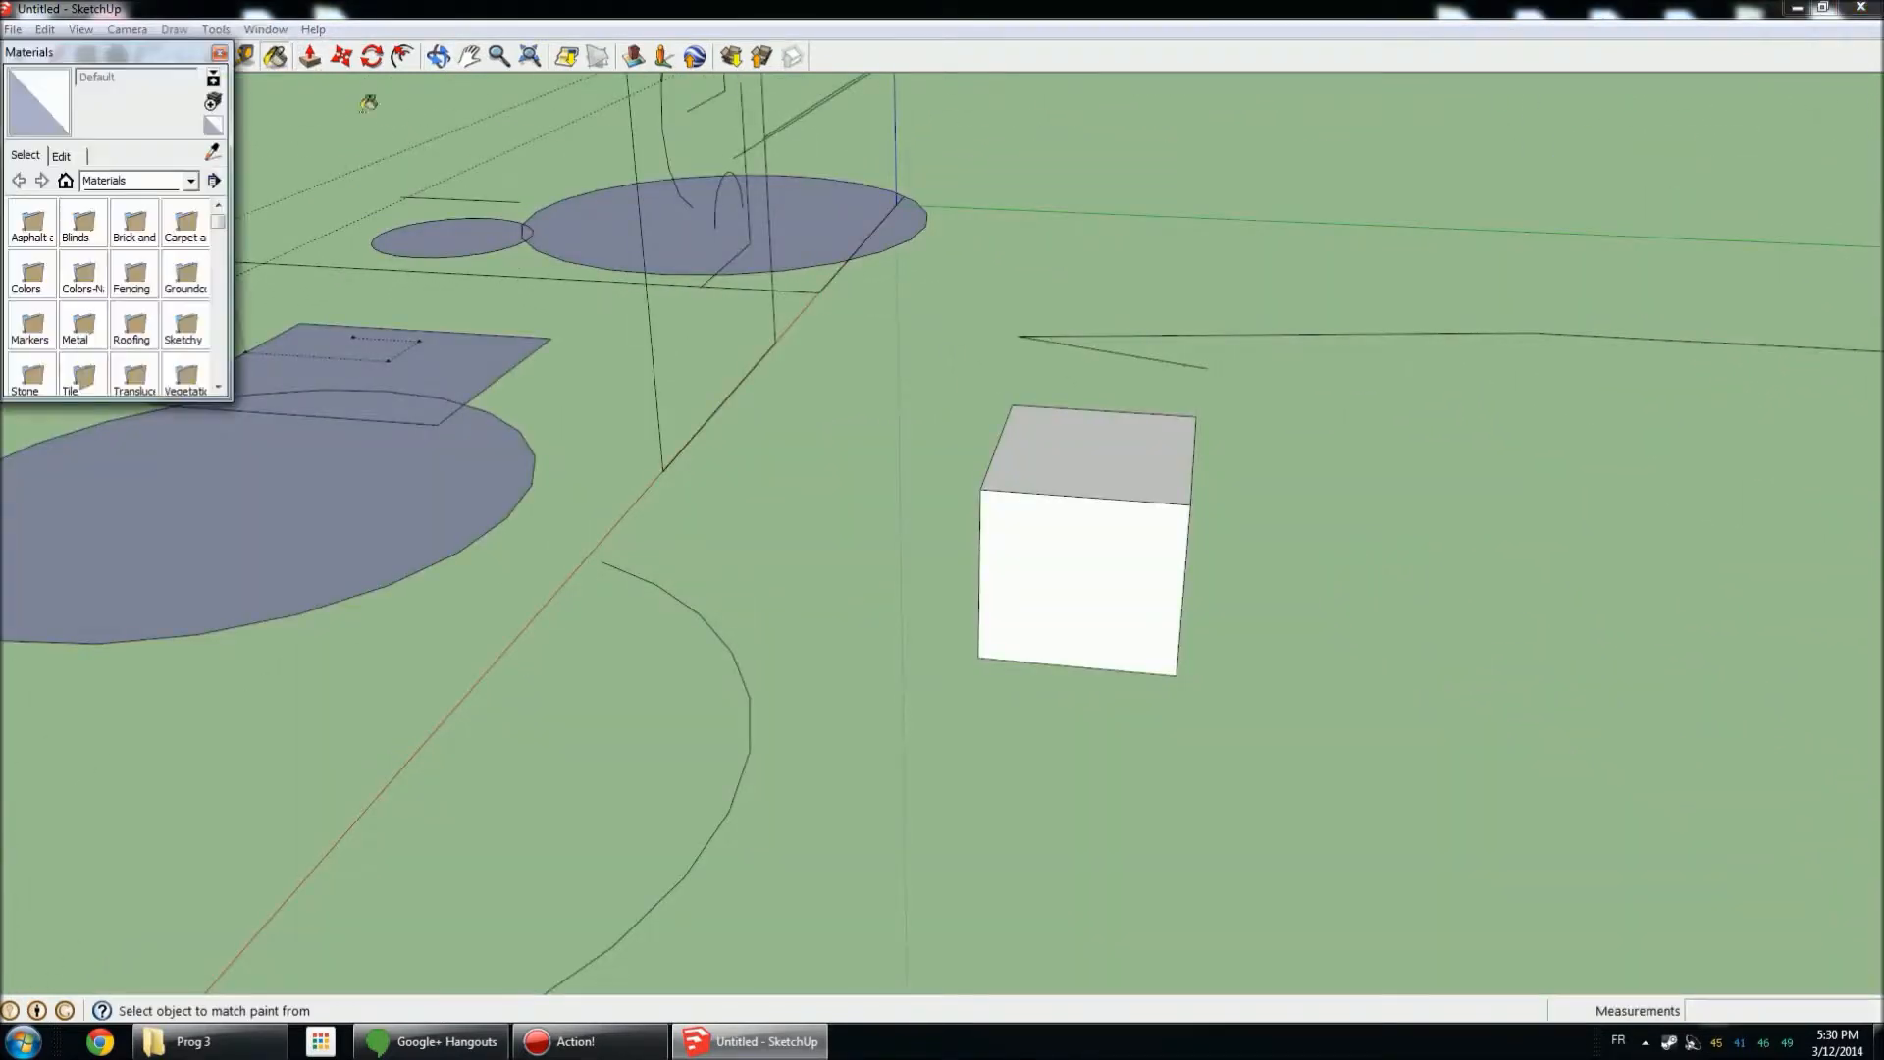
pyautogui.click(146, 226)
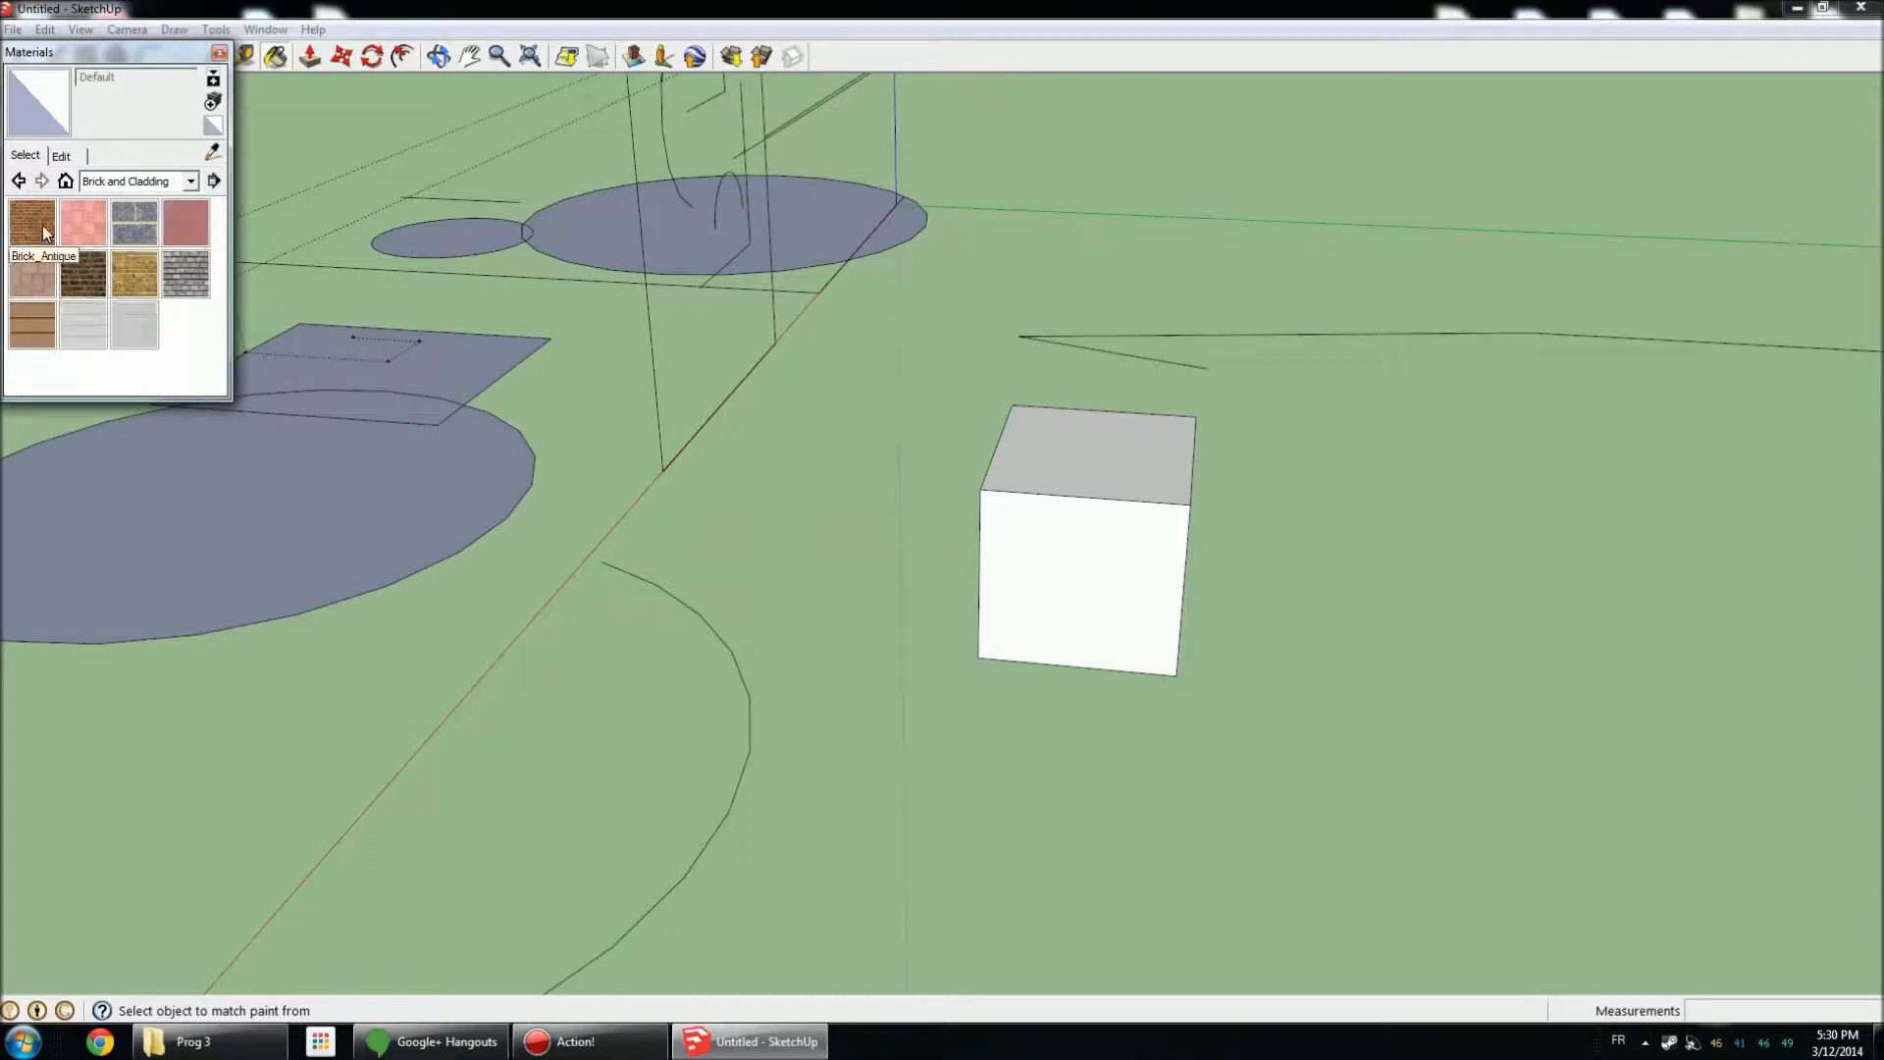
pyautogui.click(32, 221)
pyautogui.moveTo(1128, 538); pyautogui.dragTo(951, 559, button='middle')
pyautogui.scroll(4, 785, 520)
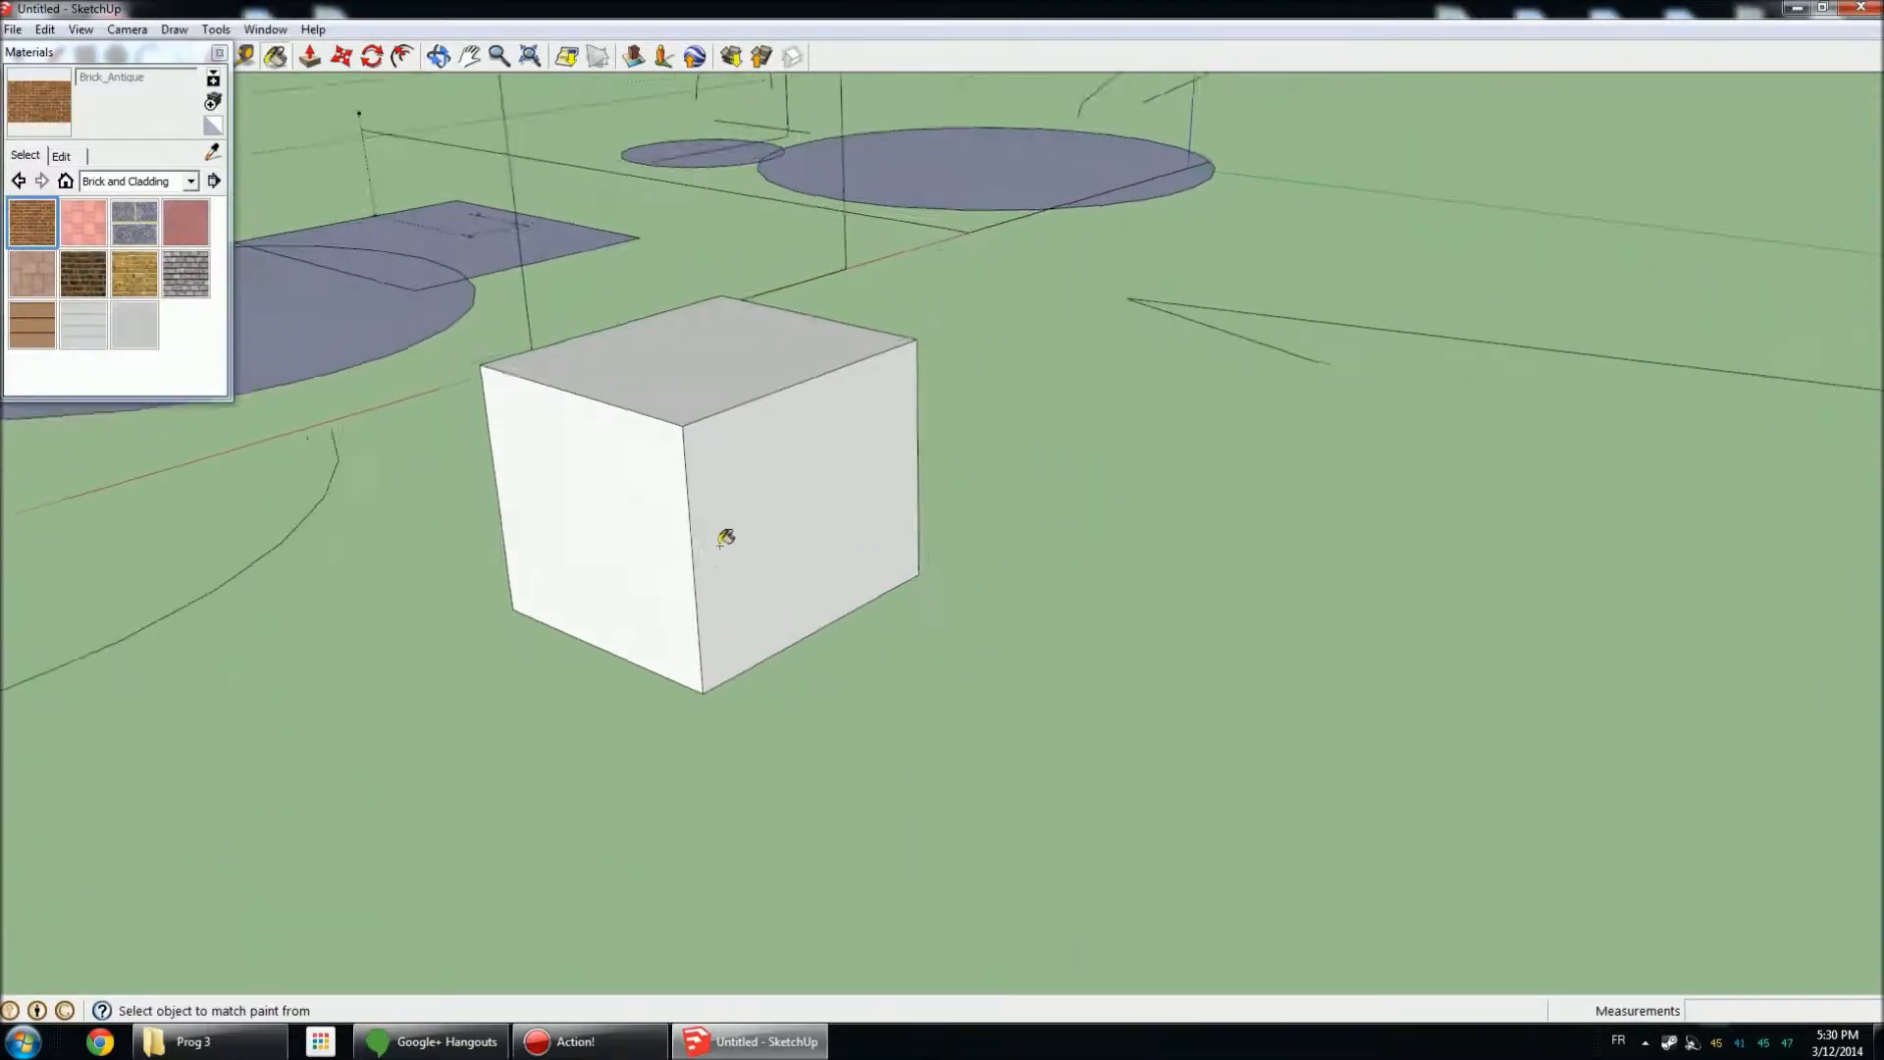
pyautogui.click(800, 481)
pyautogui.click(636, 481)
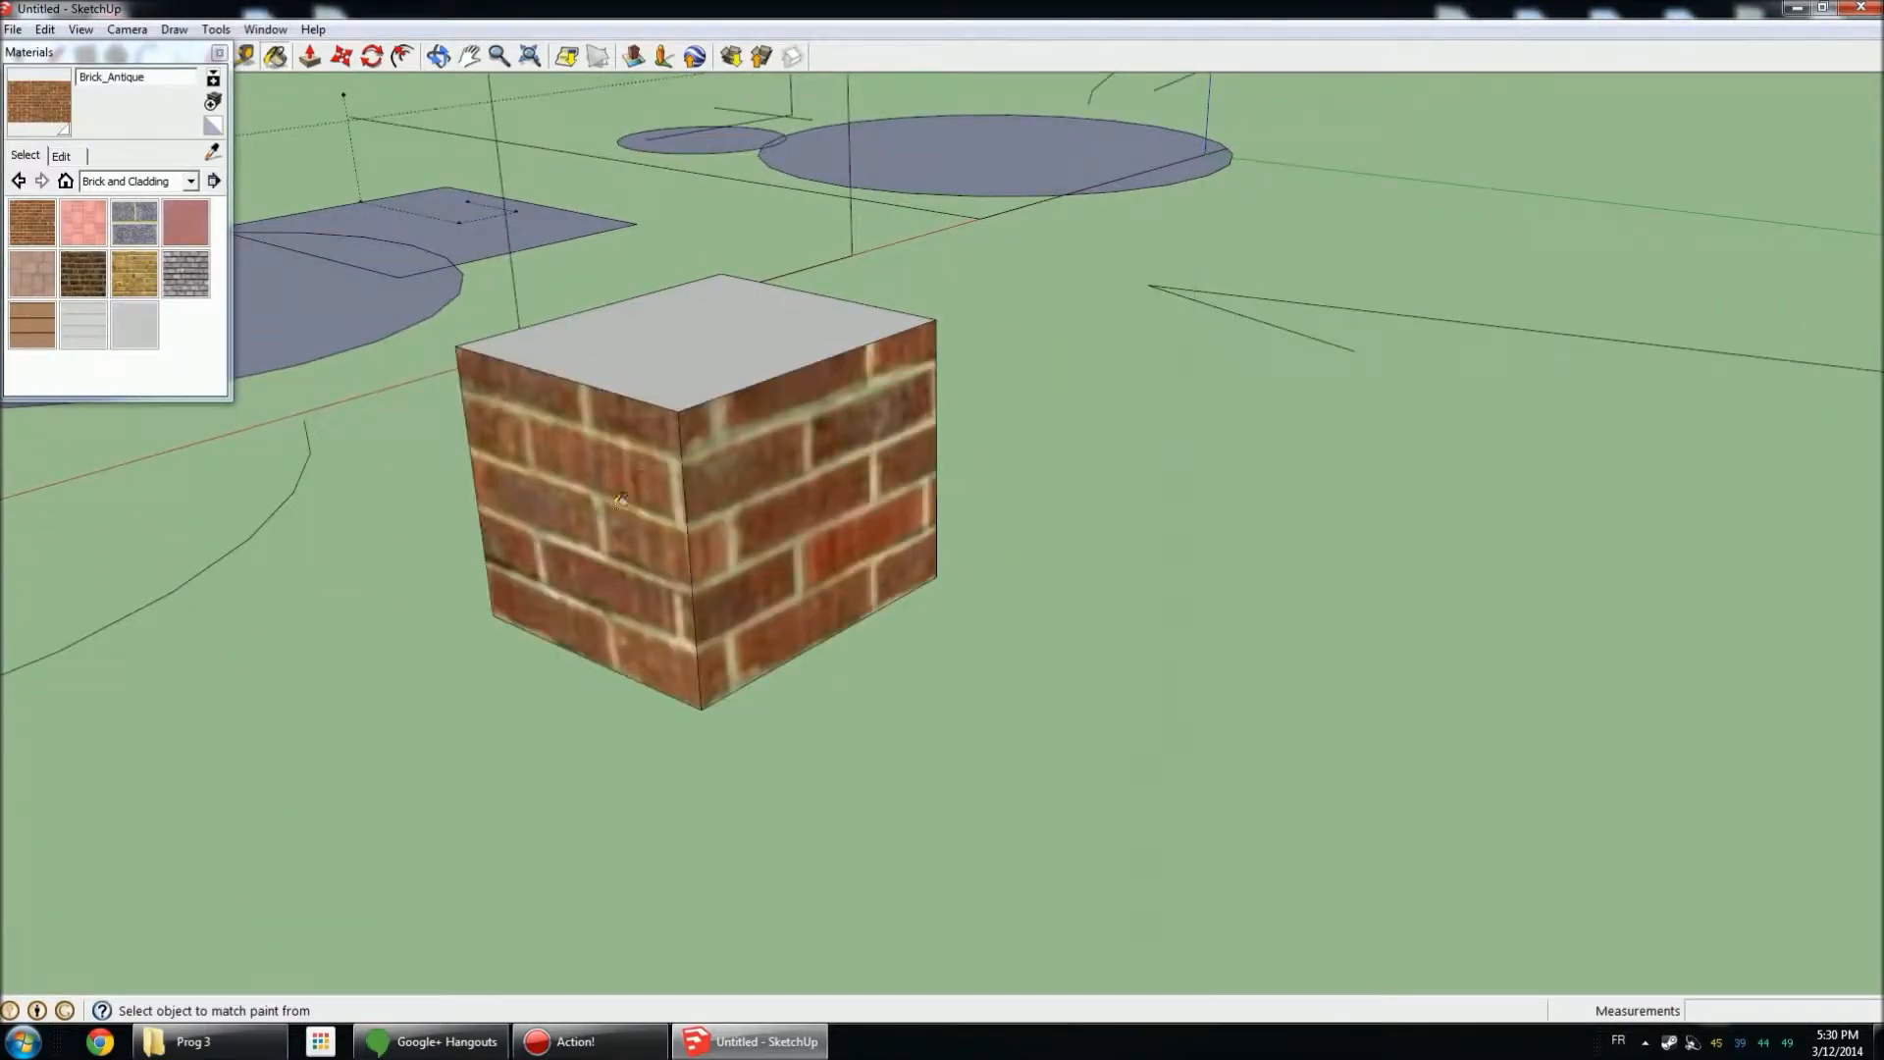
# Paint the box's top face and an unpainted side with the blue-grey block material from Brick and Cladding.
pyautogui.click(135, 221)
pyautogui.click(579, 324)
pyautogui.moveTo(579, 324)
pyautogui.mouseDown(button='middle')
pyautogui.moveTo(853, 432)
pyautogui.moveTo(547, 589)
pyautogui.moveTo(1010, 526)
pyautogui.moveTo(1265, 451)
pyautogui.mouseUp(button='middle')
pyautogui.click(1170, 620)
pyautogui.moveTo(1169, 620); pyautogui.dragTo(1551, 661, button='middle')
# Paint the box's remaining bare side with Cladding_Siding_White and close the materials browser.
pyautogui.moveTo(1210, 582); pyautogui.dragTo(424, 337, button='middle')
pyautogui.click(83, 323)
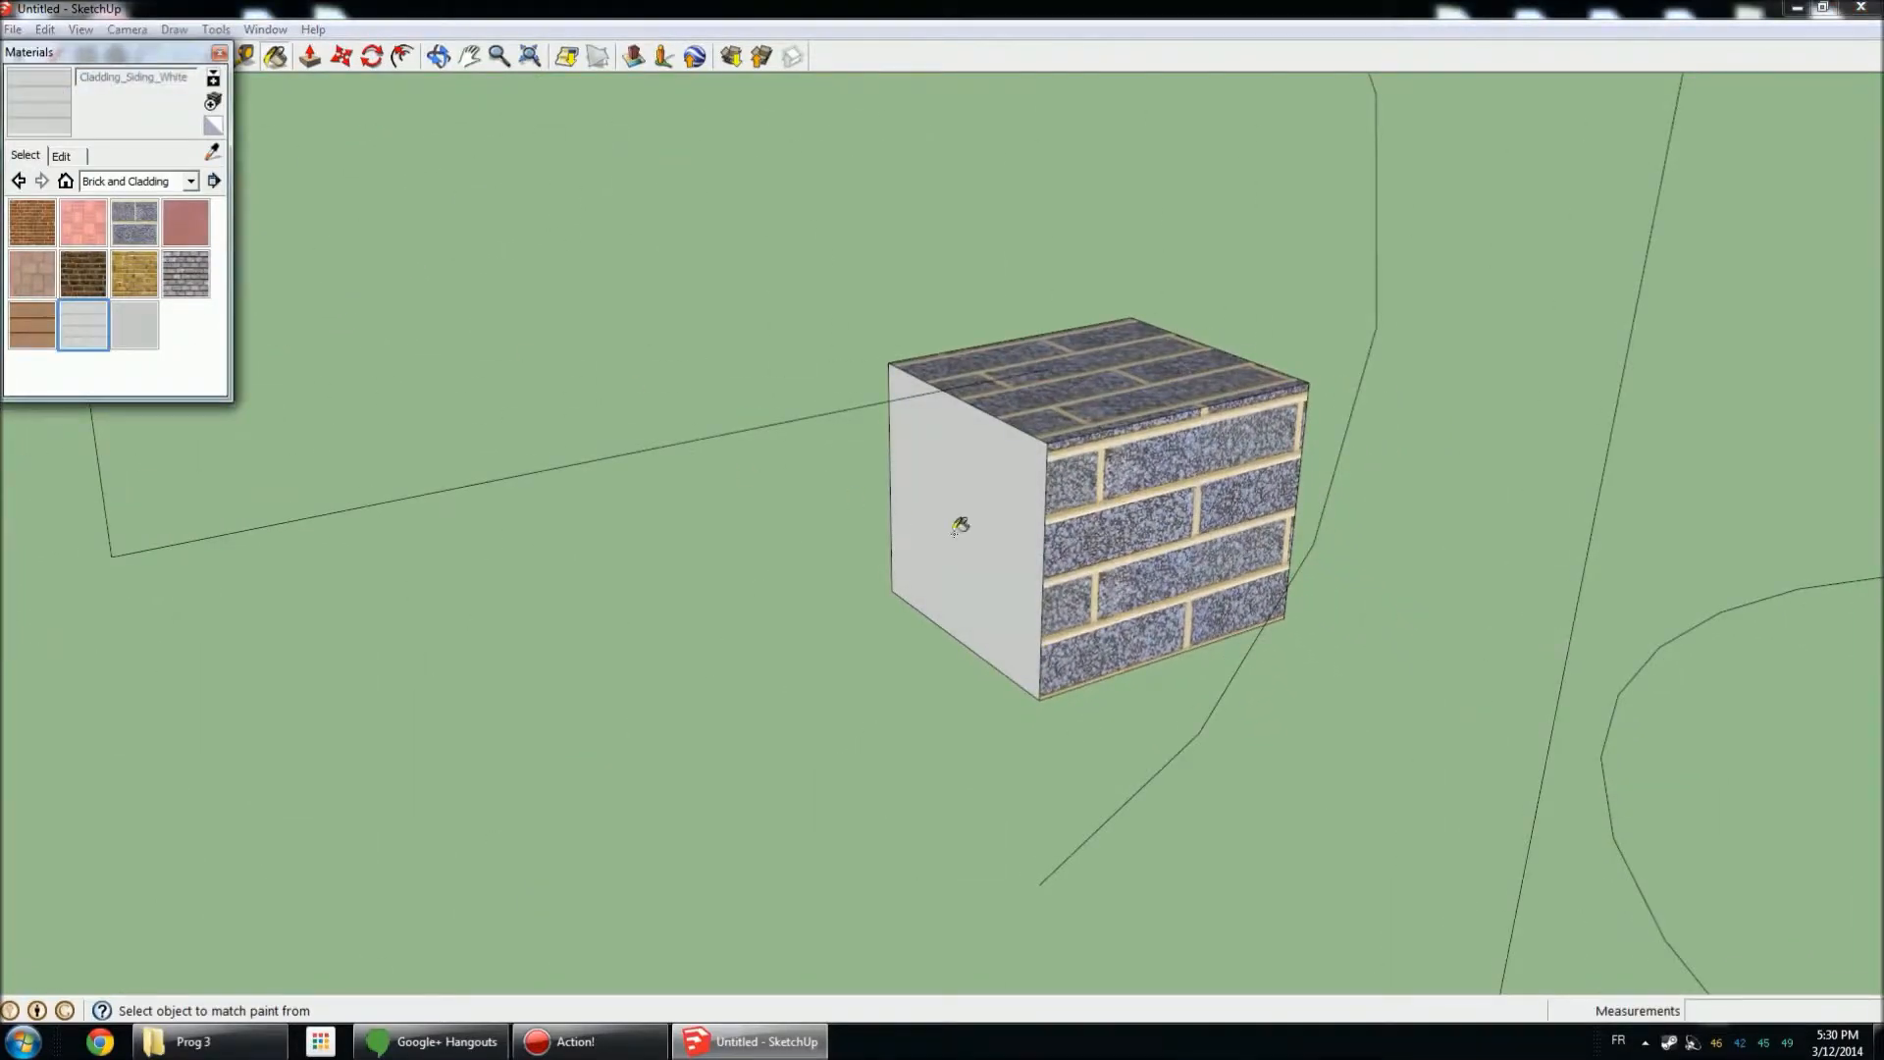
pyautogui.click(959, 527)
pyautogui.moveTo(943, 578)
pyautogui.mouseDown(button='middle')
pyautogui.moveTo(1300, 600)
pyautogui.moveTo(1181, 526)
pyautogui.moveTo(997, 510)
pyautogui.moveTo(988, 366)
pyautogui.moveTo(853, 488)
pyautogui.mouseUp(button='middle')
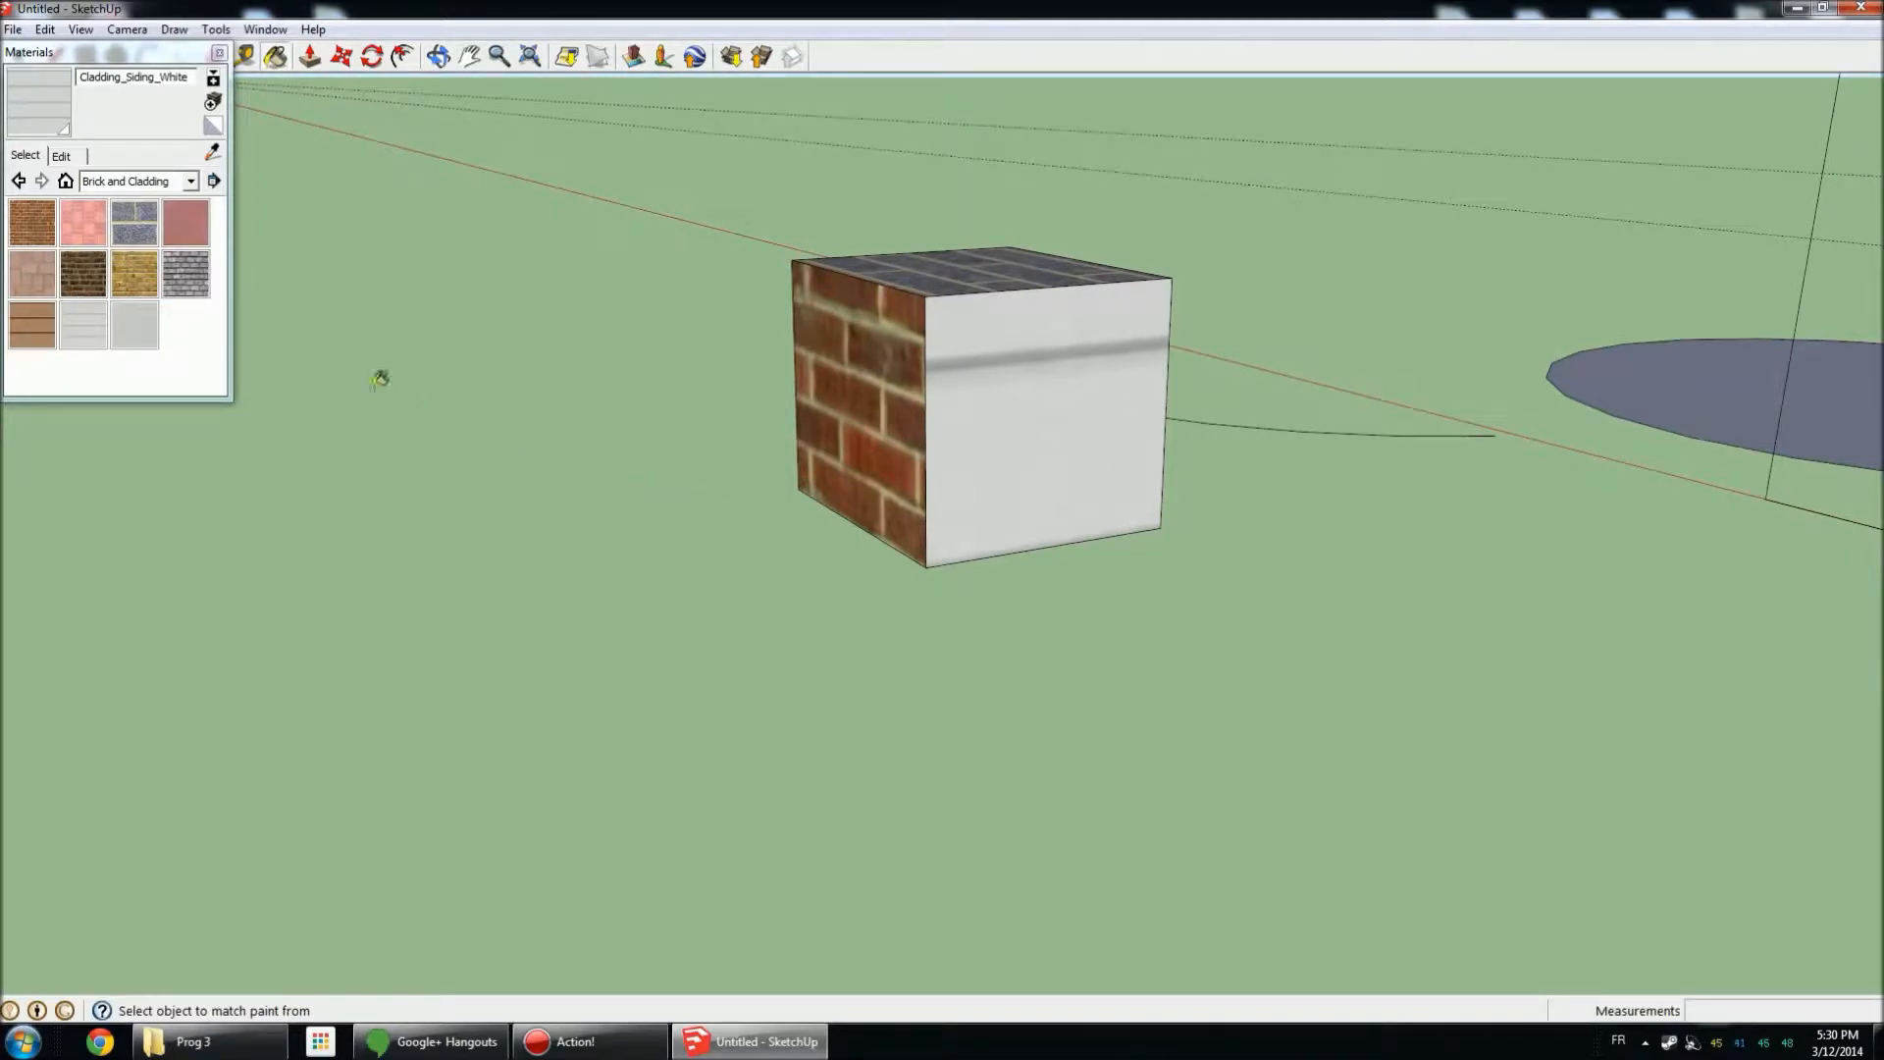
pyautogui.click(219, 53)
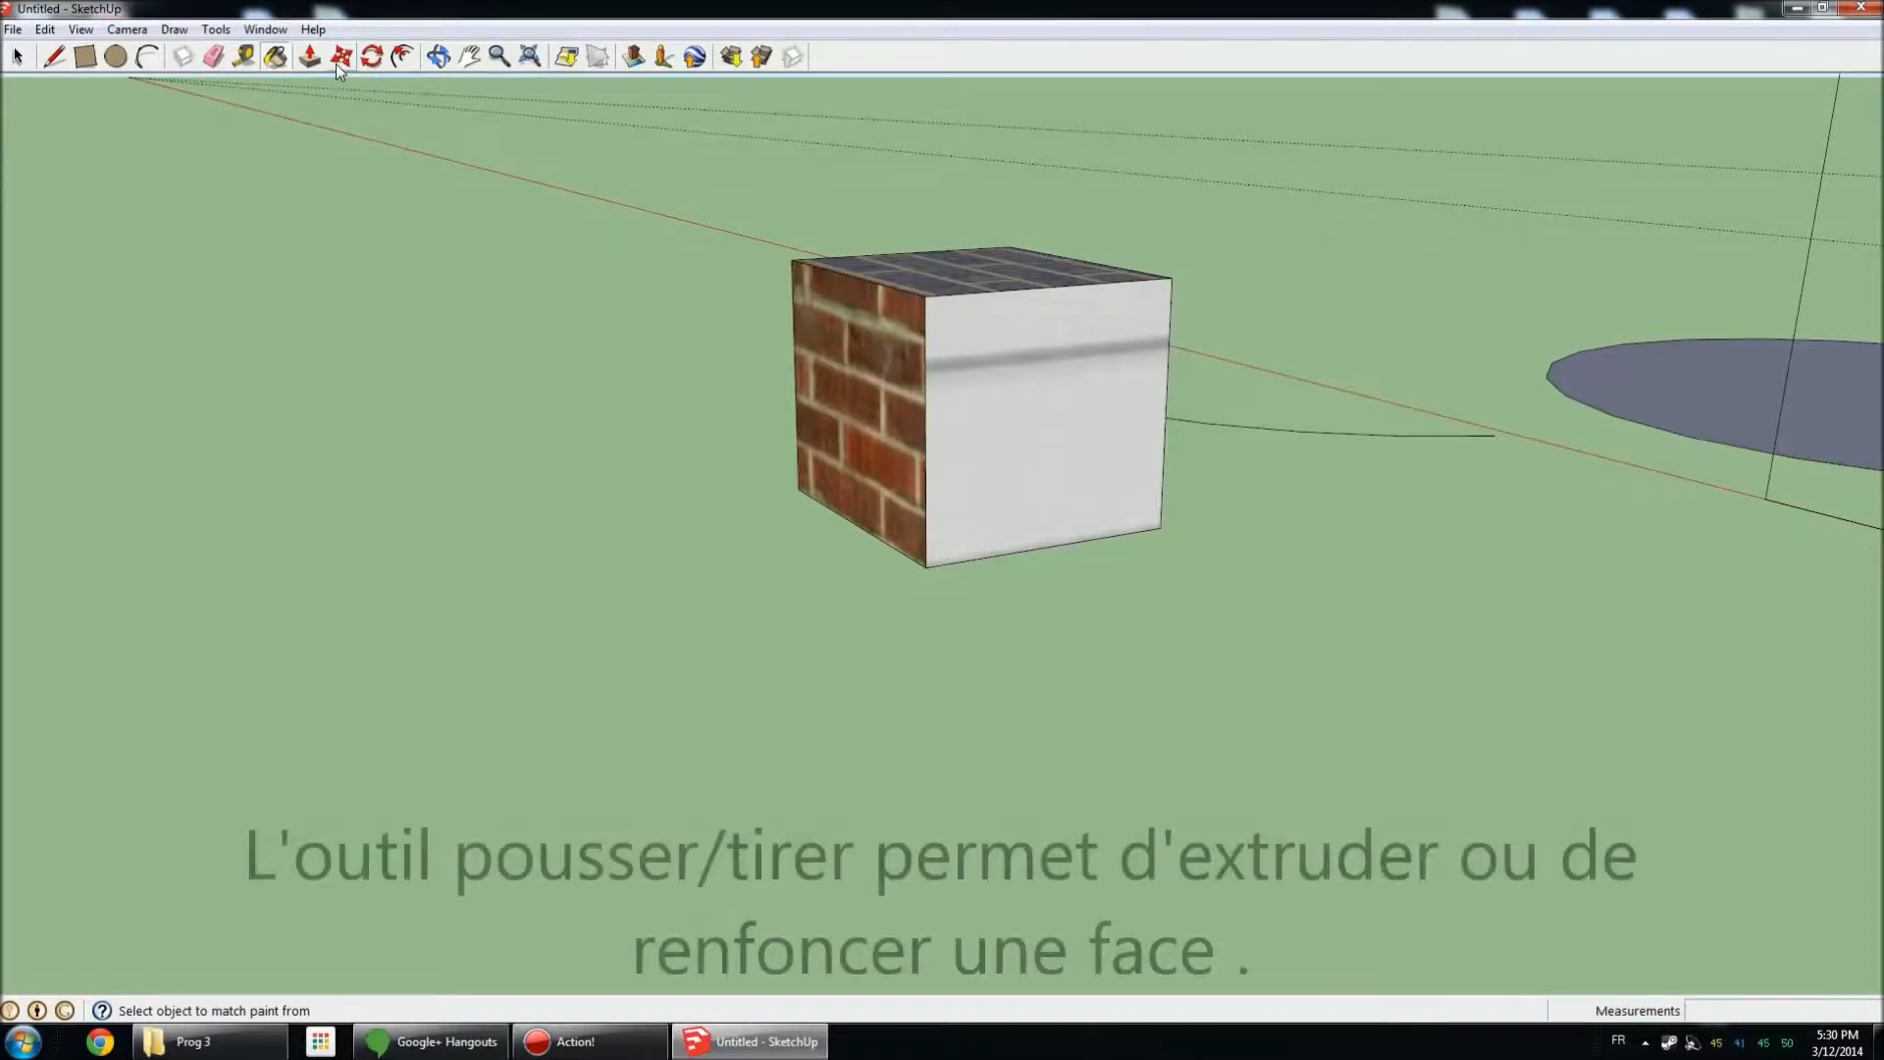
# Push/Pull the white side of the box outward, and the adjacent brick side outward by about 0.28 m.
pyautogui.click(310, 57)
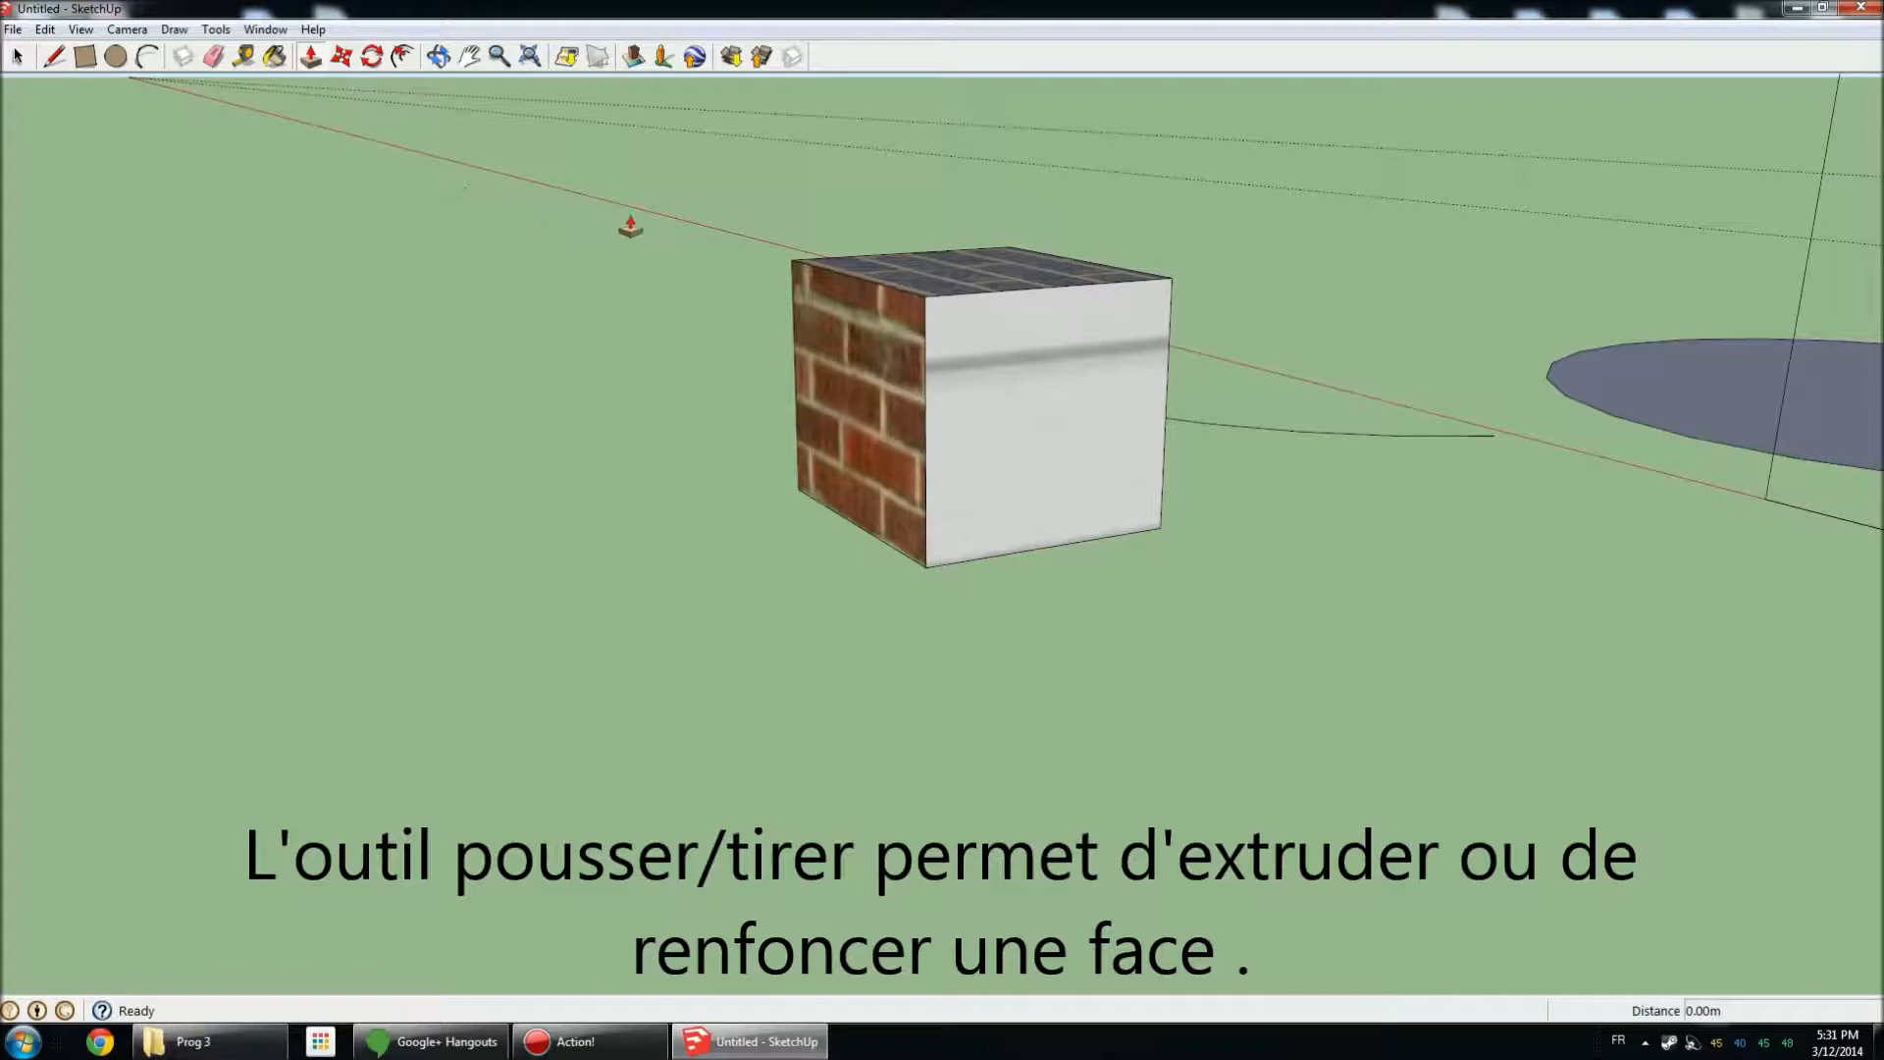
pyautogui.moveTo(997, 379); pyautogui.dragTo(1155, 460)
pyautogui.moveTo(917, 397); pyautogui.dragTo(708, 406)
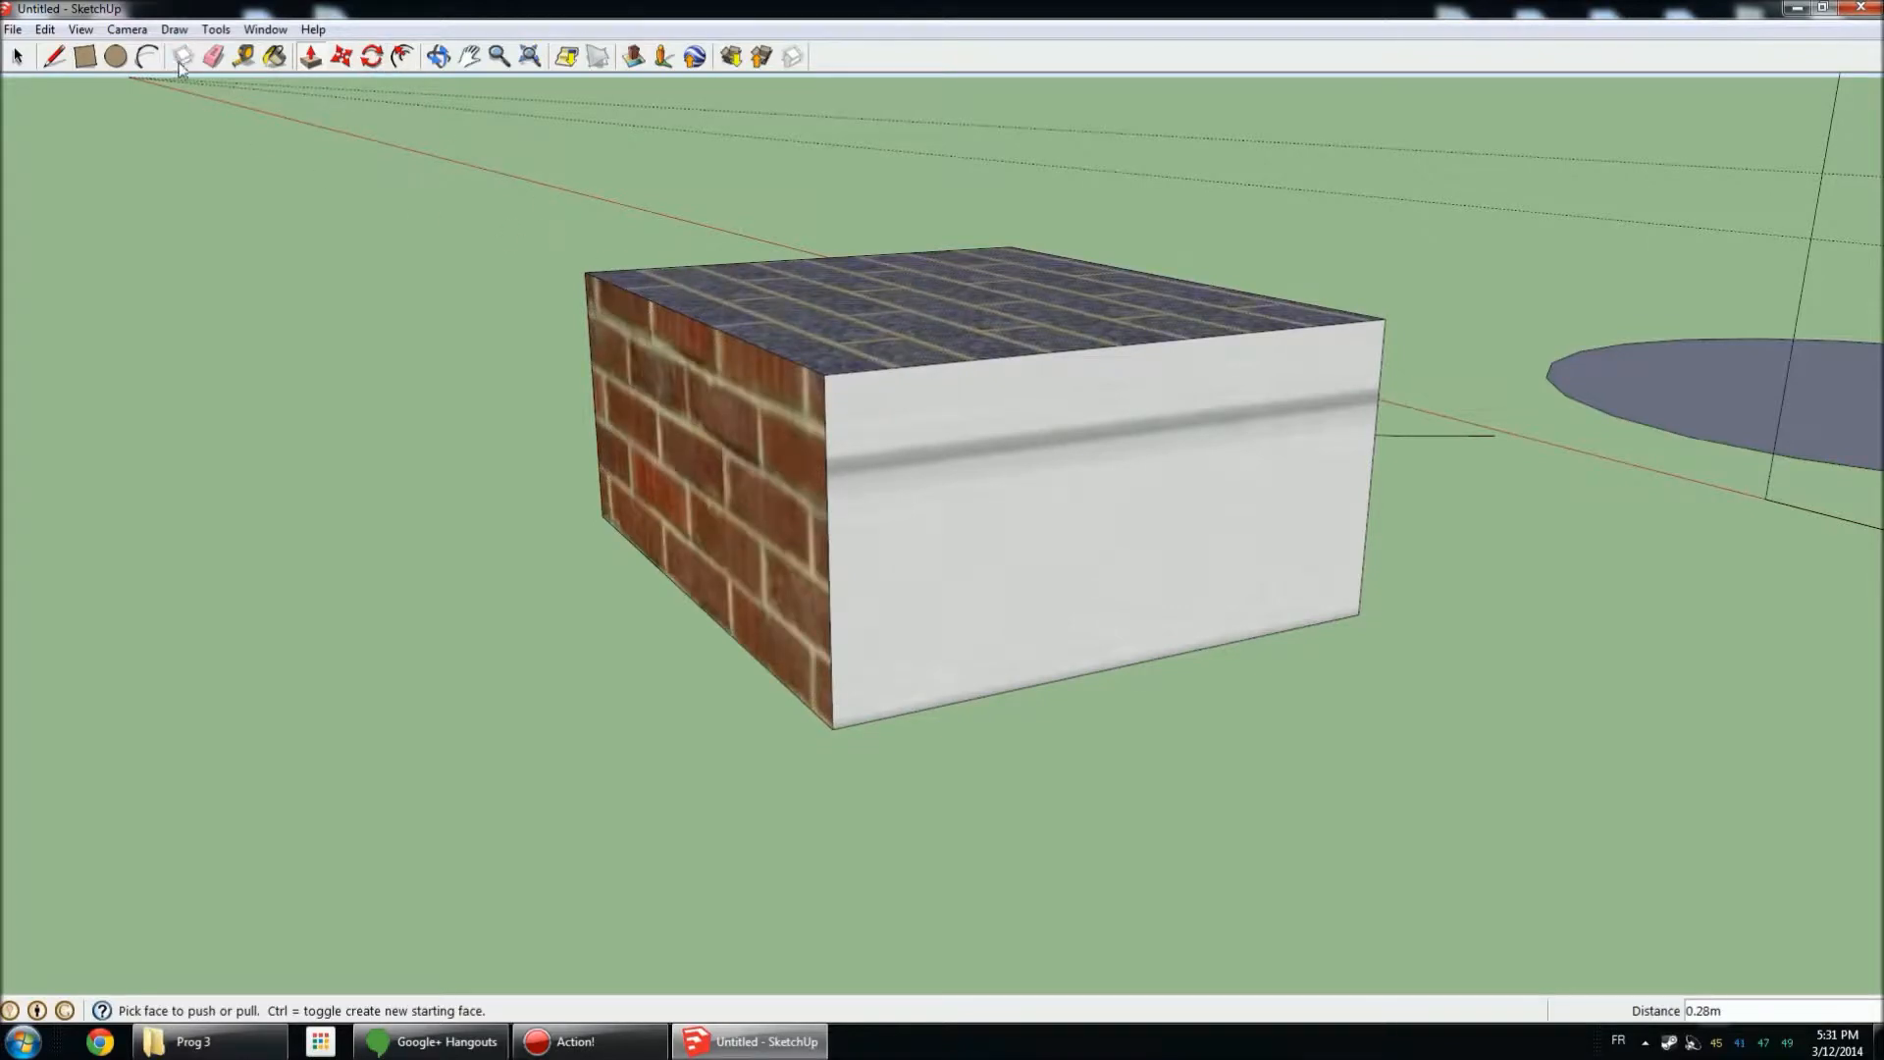
# Draw a small rectangle on the white face and push it through the box as a window opening.
pyautogui.click(86, 56)
pyautogui.click(935, 441)
pyautogui.click(1077, 571)
pyautogui.click(309, 56)
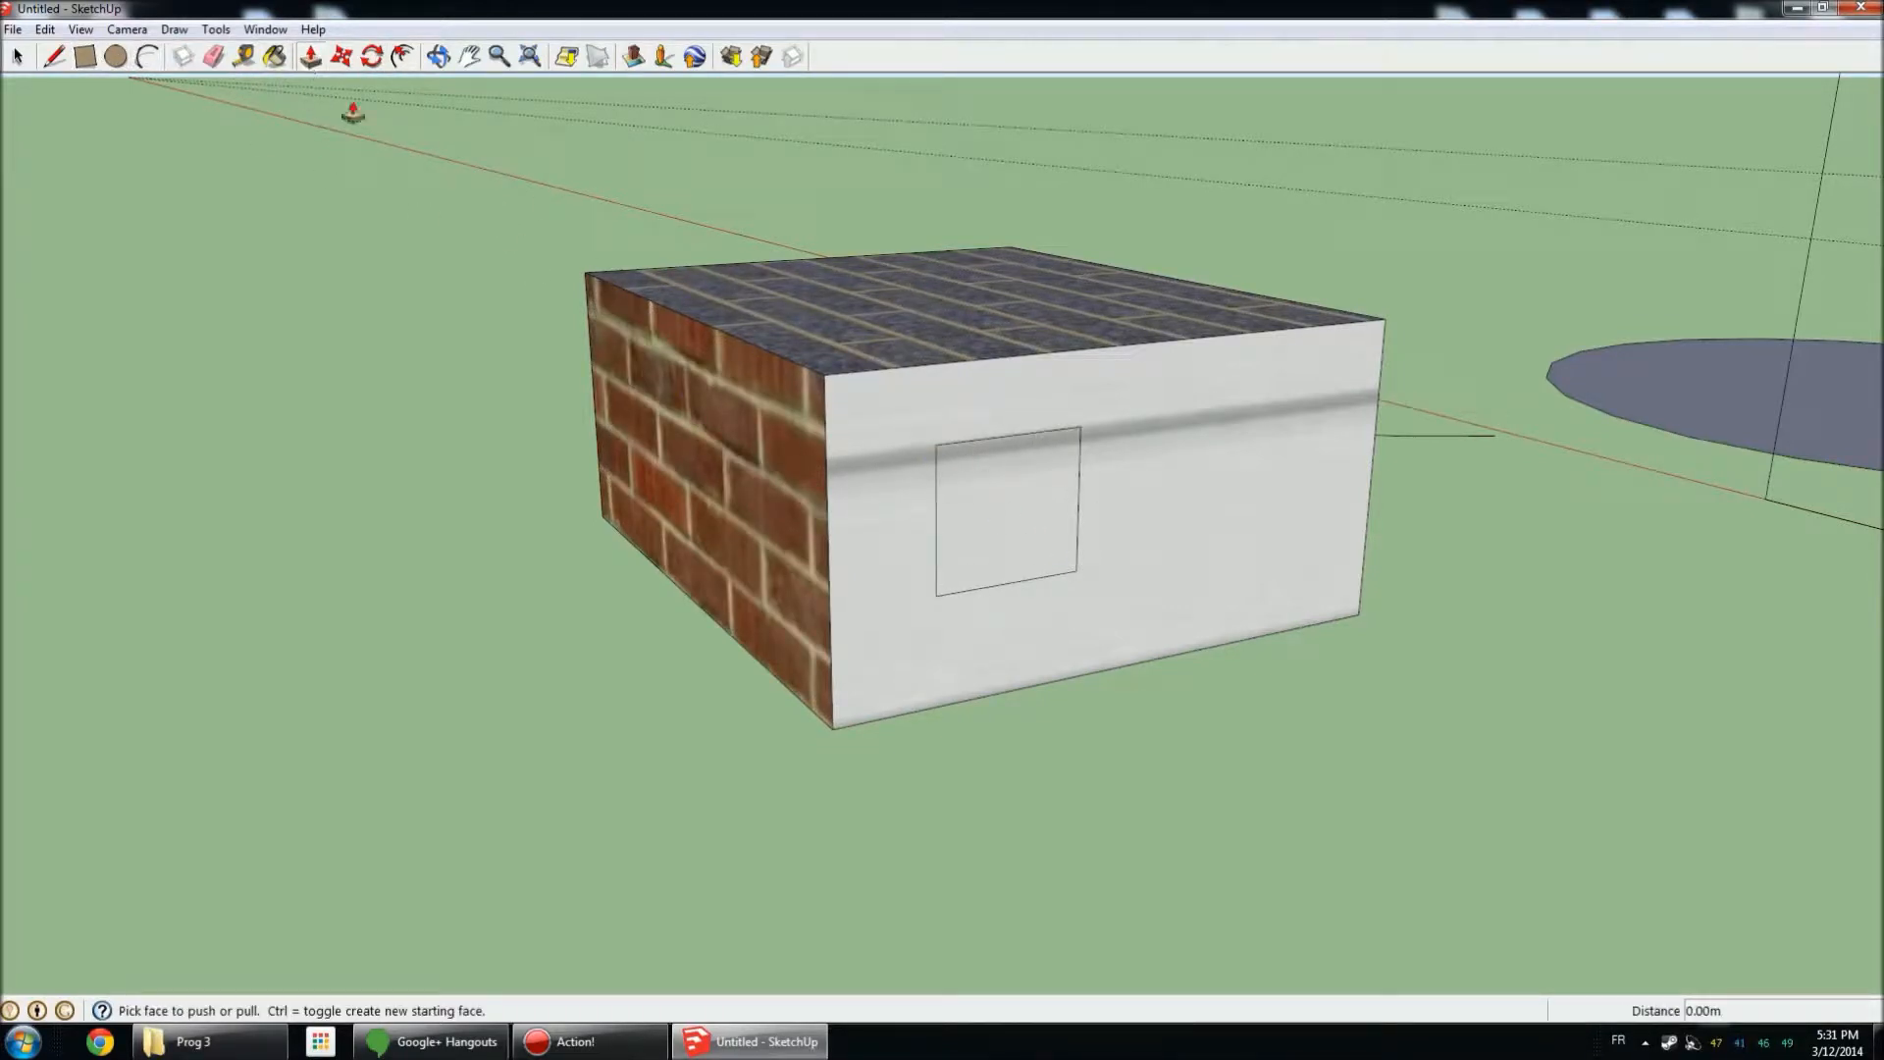
pyautogui.moveTo(962, 491)
pyautogui.mouseDown()
pyautogui.moveTo(1227, 675)
pyautogui.moveTo(1128, 651)
pyautogui.moveTo(968, 521)
pyautogui.mouseUp()
pyautogui.moveTo(968, 521); pyautogui.dragTo(786, 475, button='middle')
pyautogui.moveTo(786, 475); pyautogui.dragTo(825, 391)
pyautogui.moveTo(824, 390); pyautogui.dragTo(547, 496, button='middle')
# Draw a second rectangle beside the opening on the white face and push it about 0.75 m through the box.
pyautogui.click(86, 56)
pyautogui.click(920, 427)
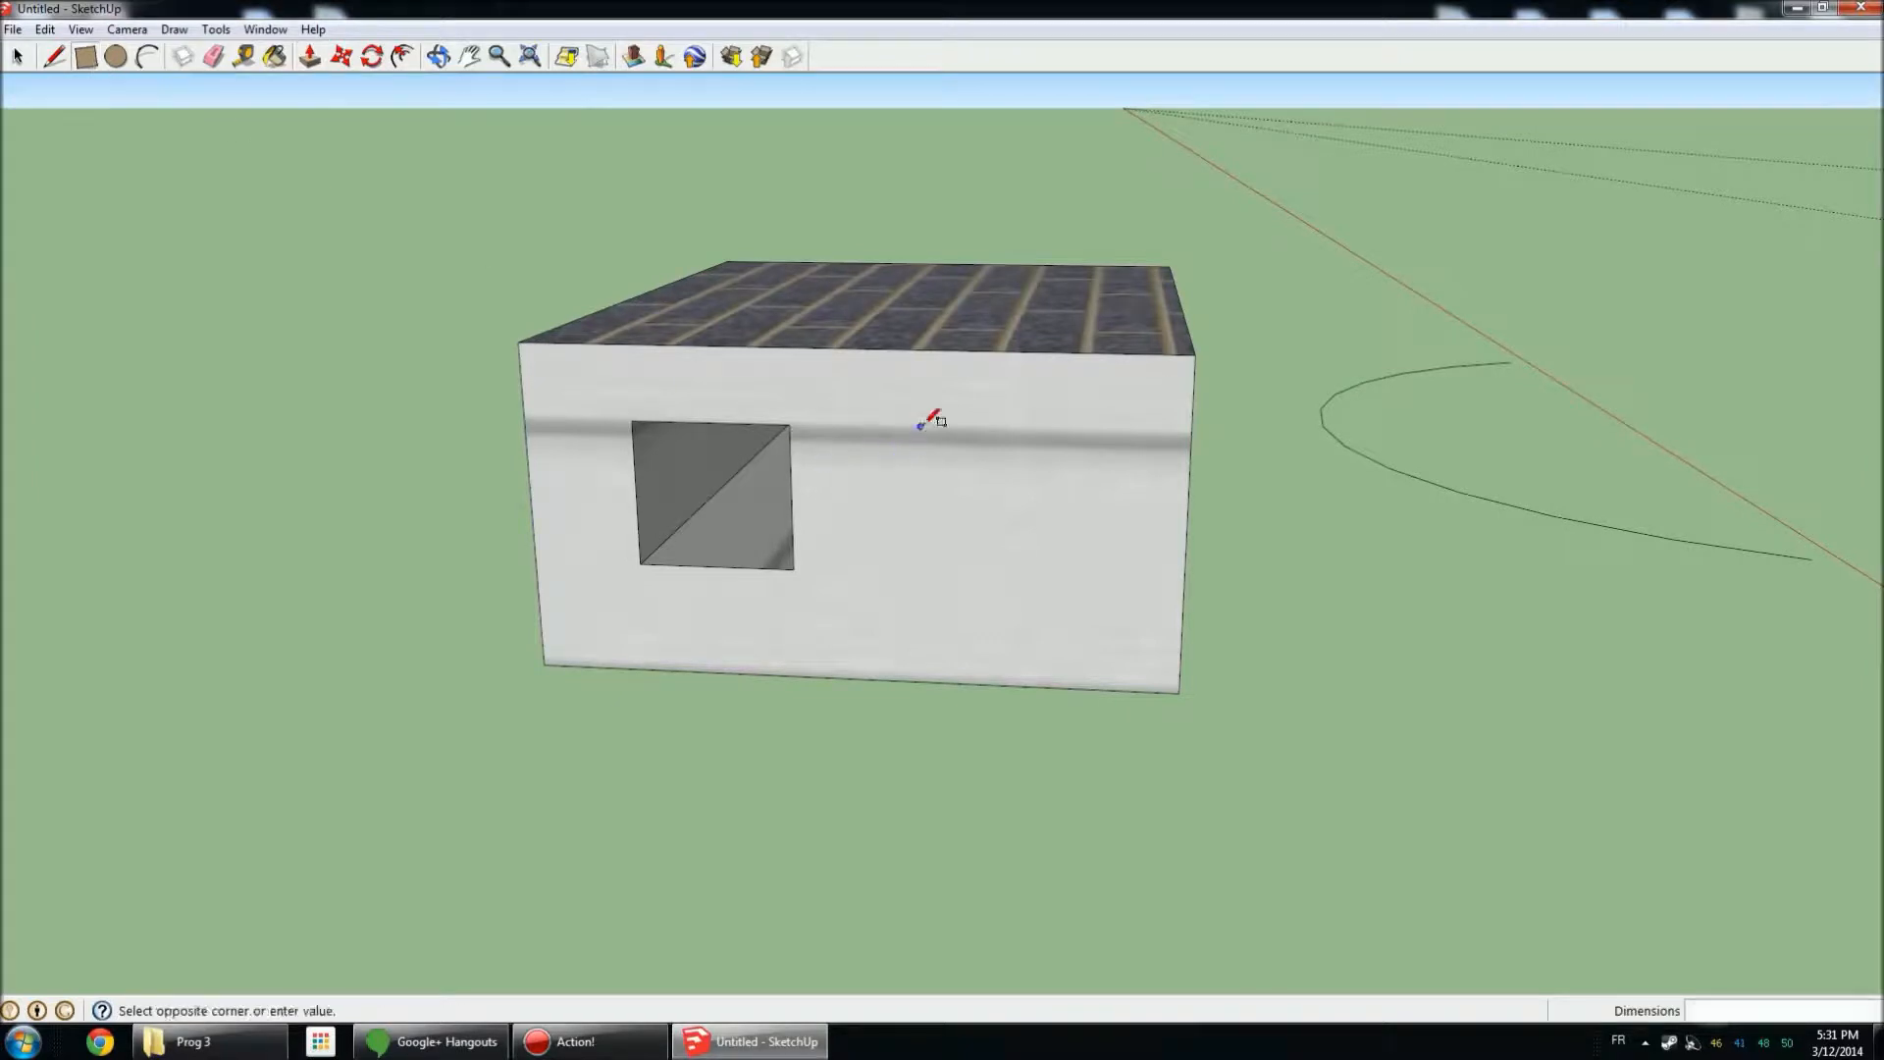
pyautogui.click(1062, 596)
pyautogui.click(309, 56)
pyautogui.moveTo(864, 462); pyautogui.dragTo(1050, 497, button='middle')
pyautogui.click(1028, 511)
pyautogui.click(1022, 410)
# Draw a rectangle on the box's top face and pull it up about 0.19 m into a smaller block.
pyautogui.moveTo(1166, 366); pyautogui.dragTo(1102, 505, button='middle')
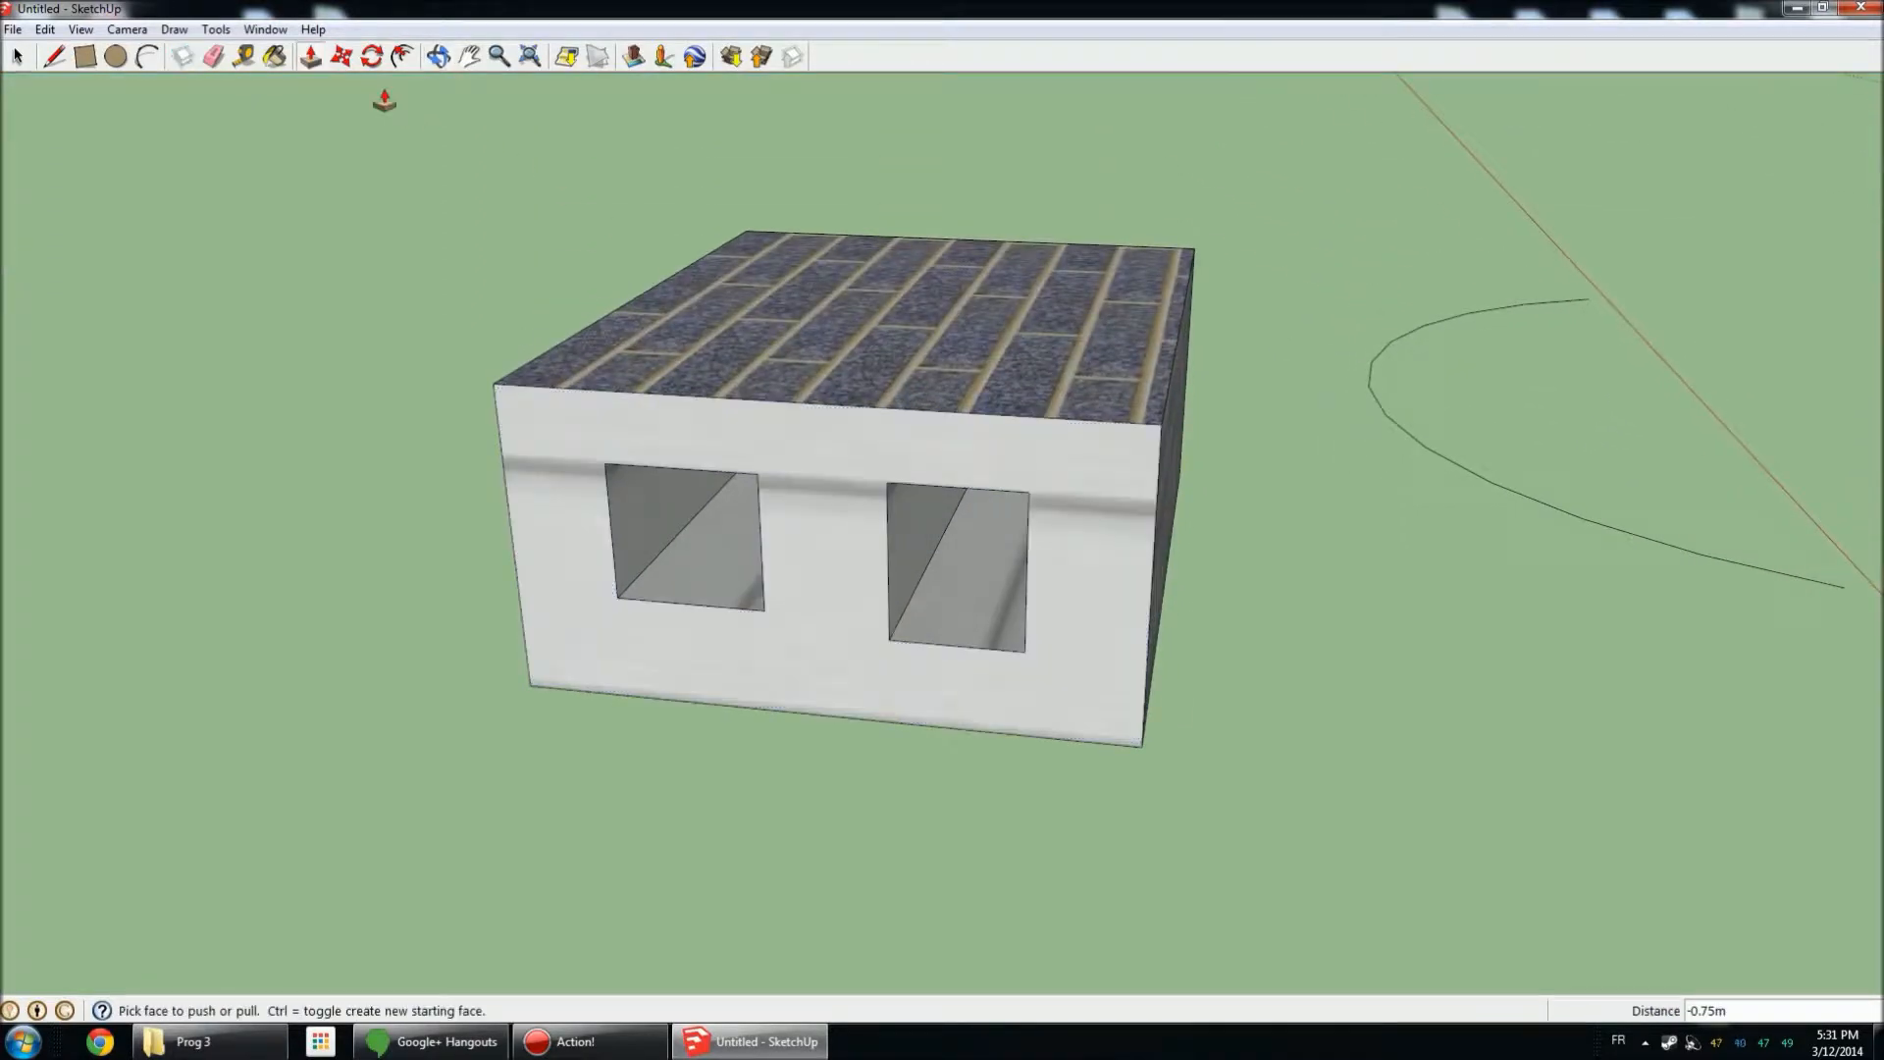
pyautogui.click(85, 56)
pyautogui.click(783, 259)
pyautogui.click(1012, 365)
pyautogui.click(306, 57)
pyautogui.click(892, 303)
pyautogui.click(869, 157)
# Move the top edge of the brick face with the two openings using the Move tool.
pyautogui.moveTo(1228, 236)
pyautogui.mouseDown(button='middle')
pyautogui.moveTo(841, 186)
pyautogui.moveTo(513, 180)
pyautogui.moveTo(935, 248)
pyautogui.moveTo(442, 223)
pyautogui.moveTo(740, 337)
pyautogui.moveTo(796, 405)
pyautogui.mouseUp(button='middle')
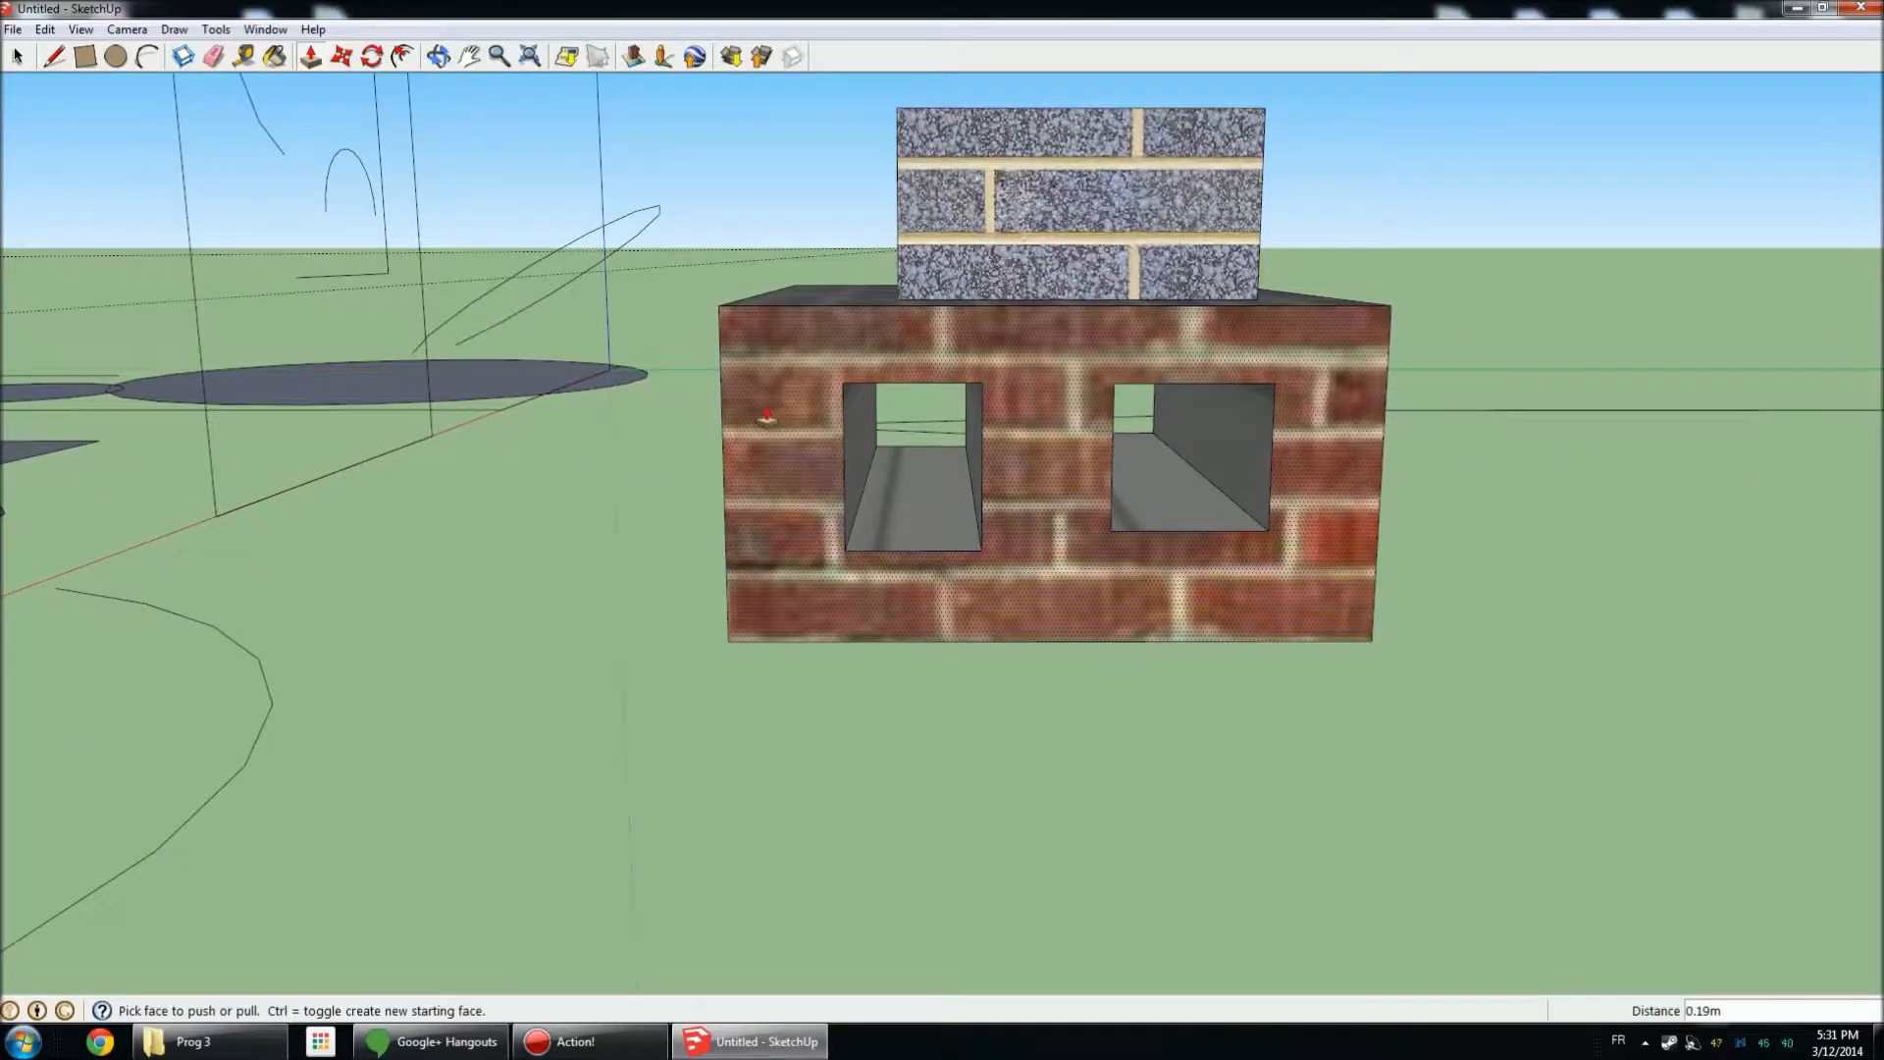
pyautogui.scroll(-3, 923, 659)
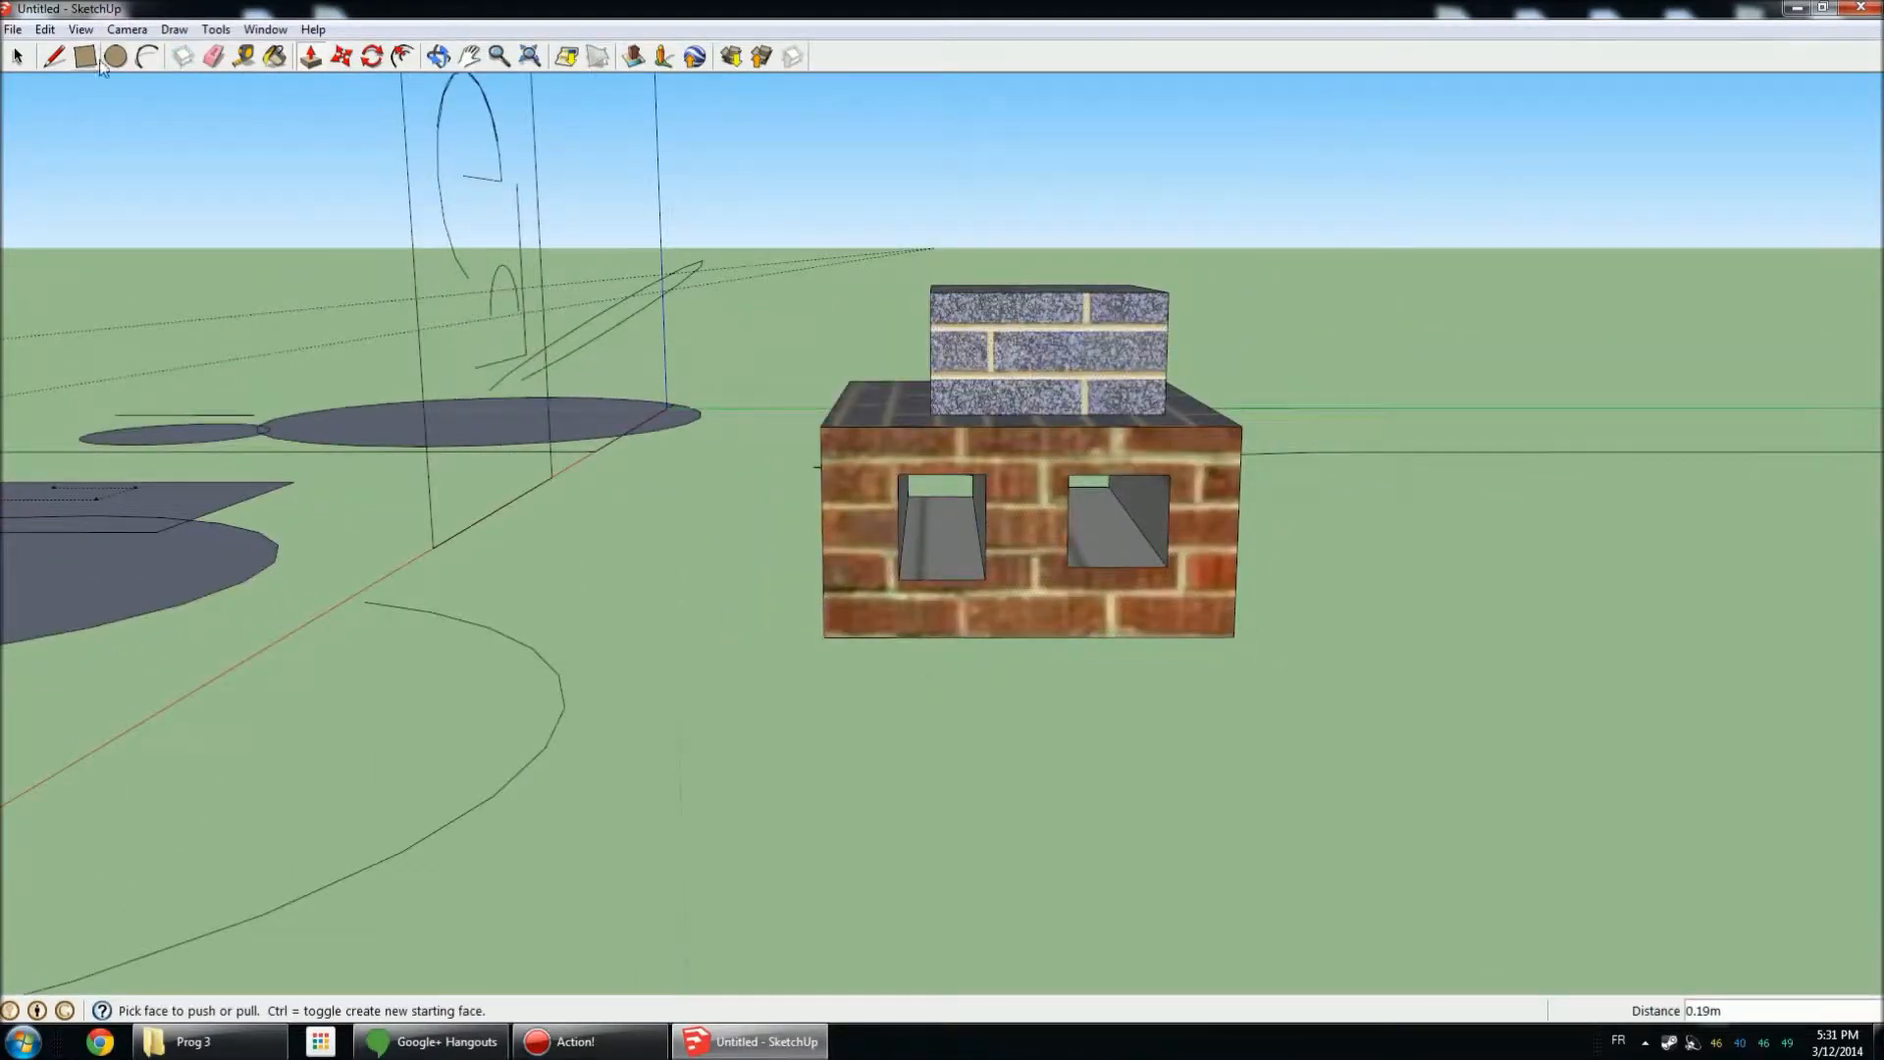
pyautogui.click(341, 57)
pyautogui.scroll(3, 1256, 374)
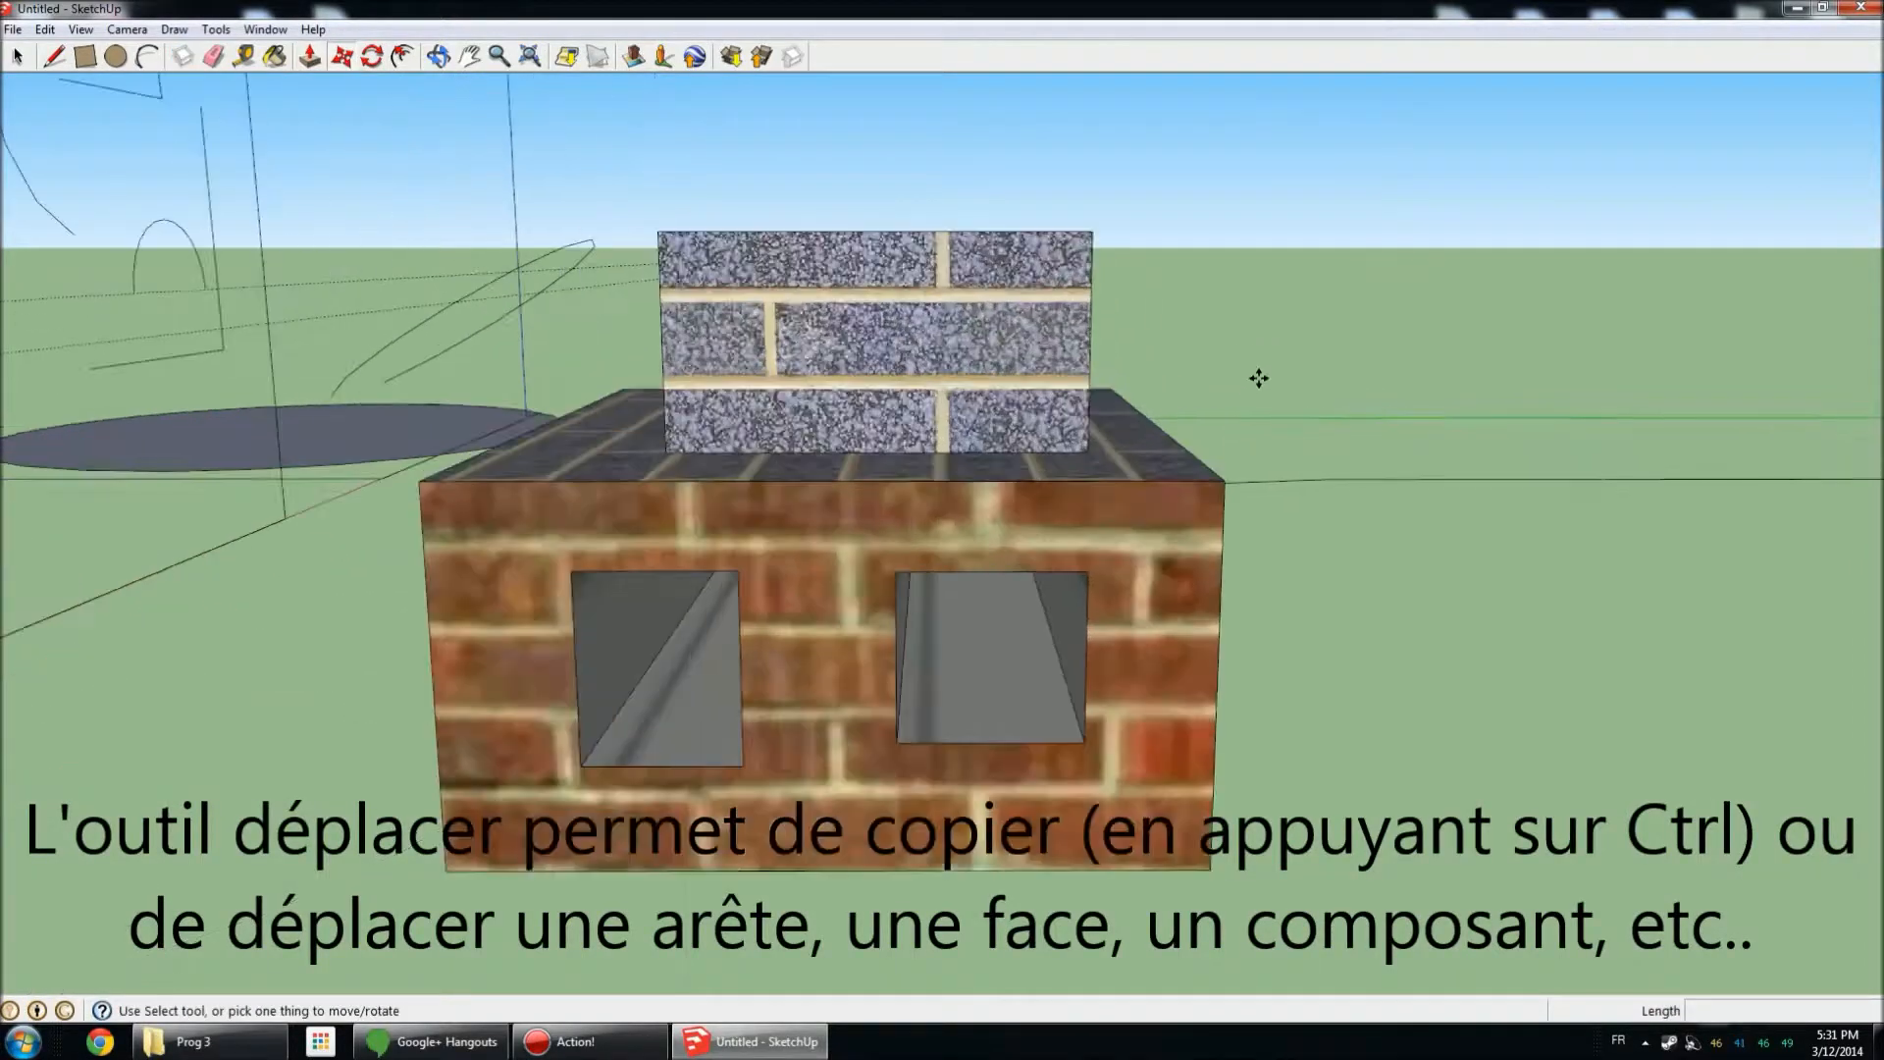
pyautogui.click(1011, 479)
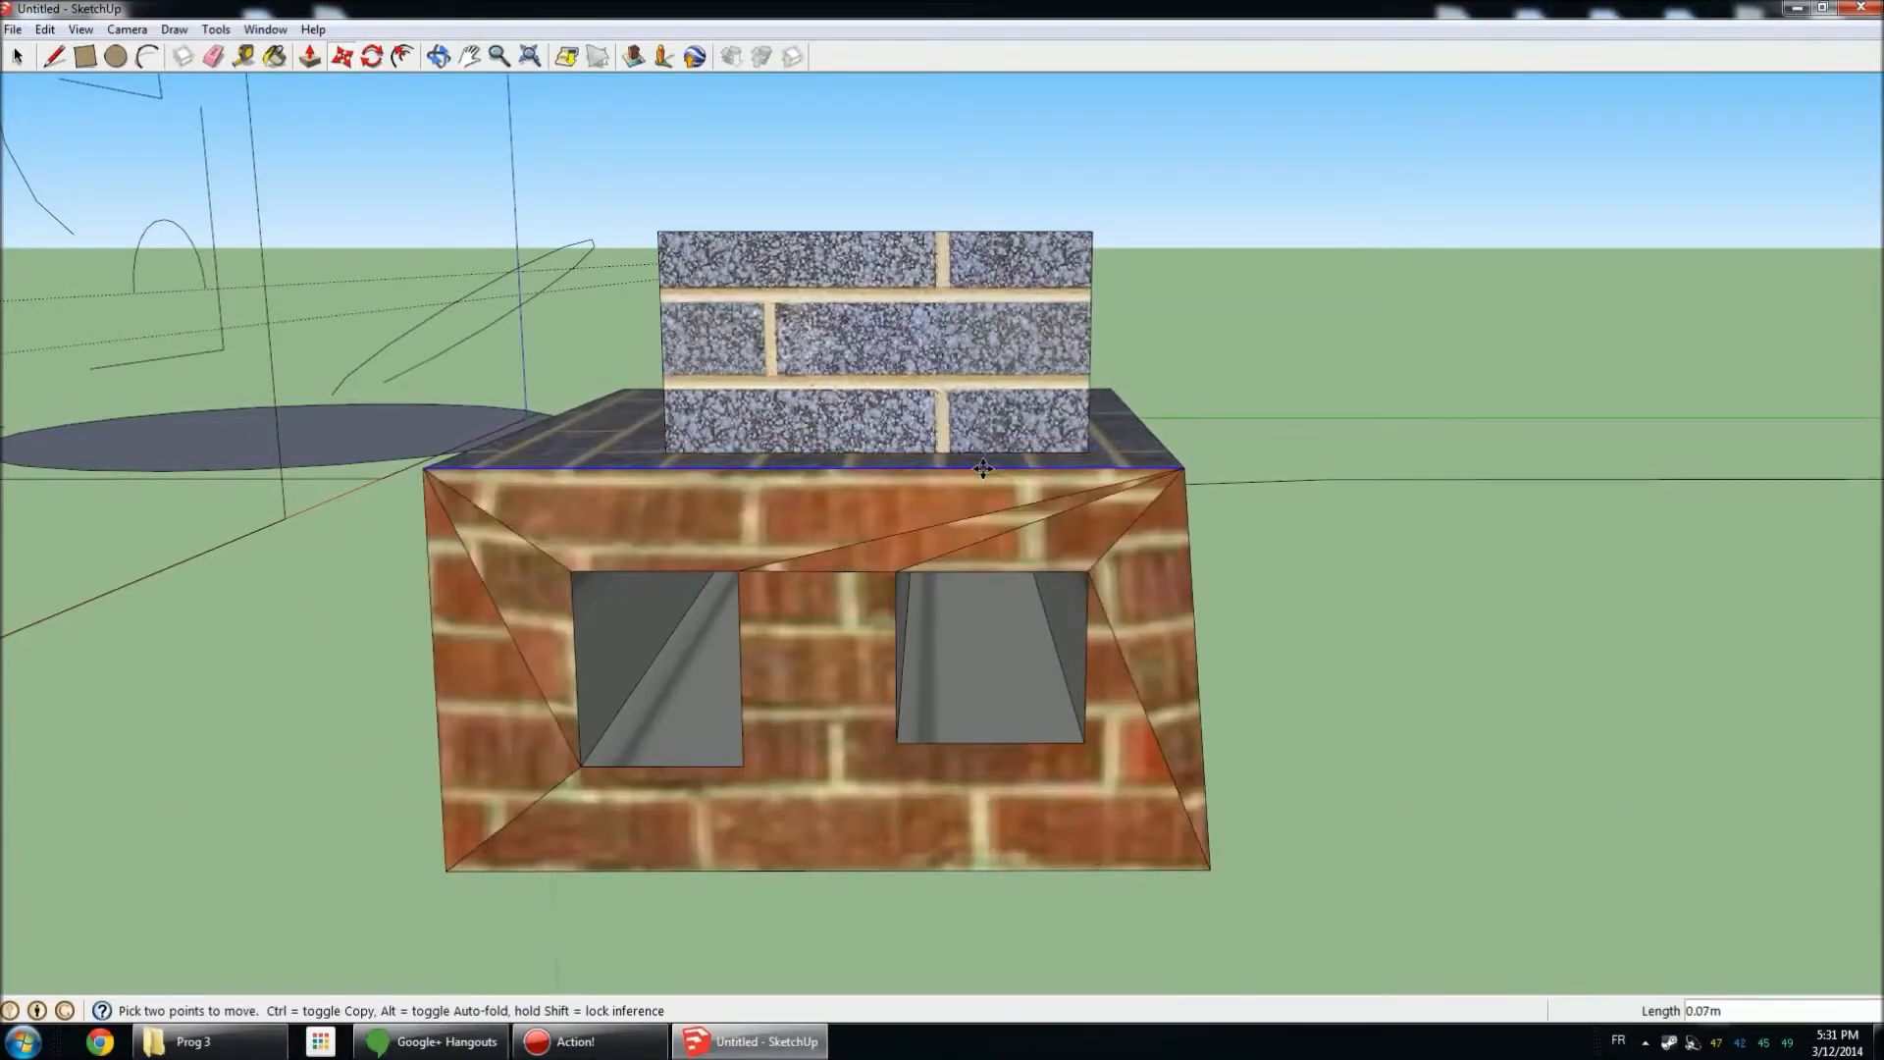
pyautogui.press('Escape')
# Move the small ground rectangle's edge opposite the overlapping circle outward by about 0.29 m.
pyautogui.scroll(-10, 1374, 484)
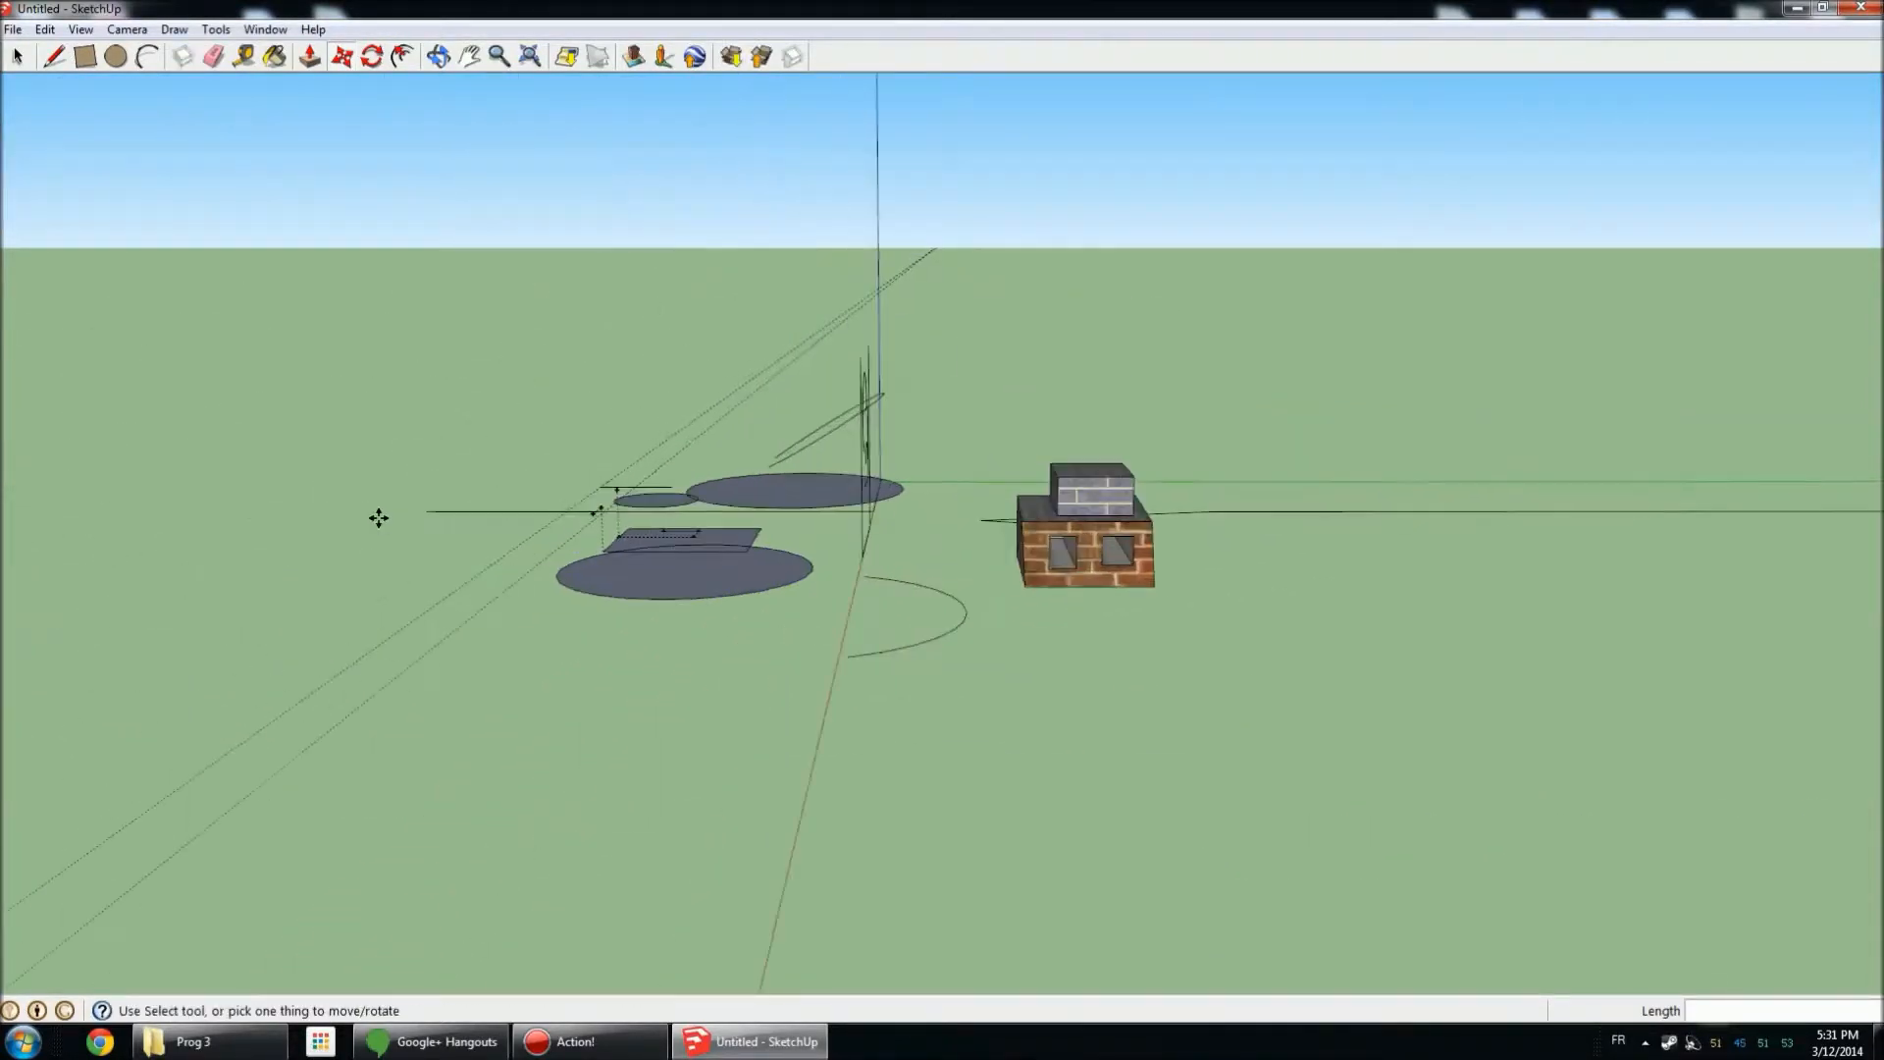
pyautogui.scroll(3, 379, 517)
pyautogui.moveTo(379, 517); pyautogui.dragTo(732, 497, button='middle')
pyautogui.scroll(4, 768, 489)
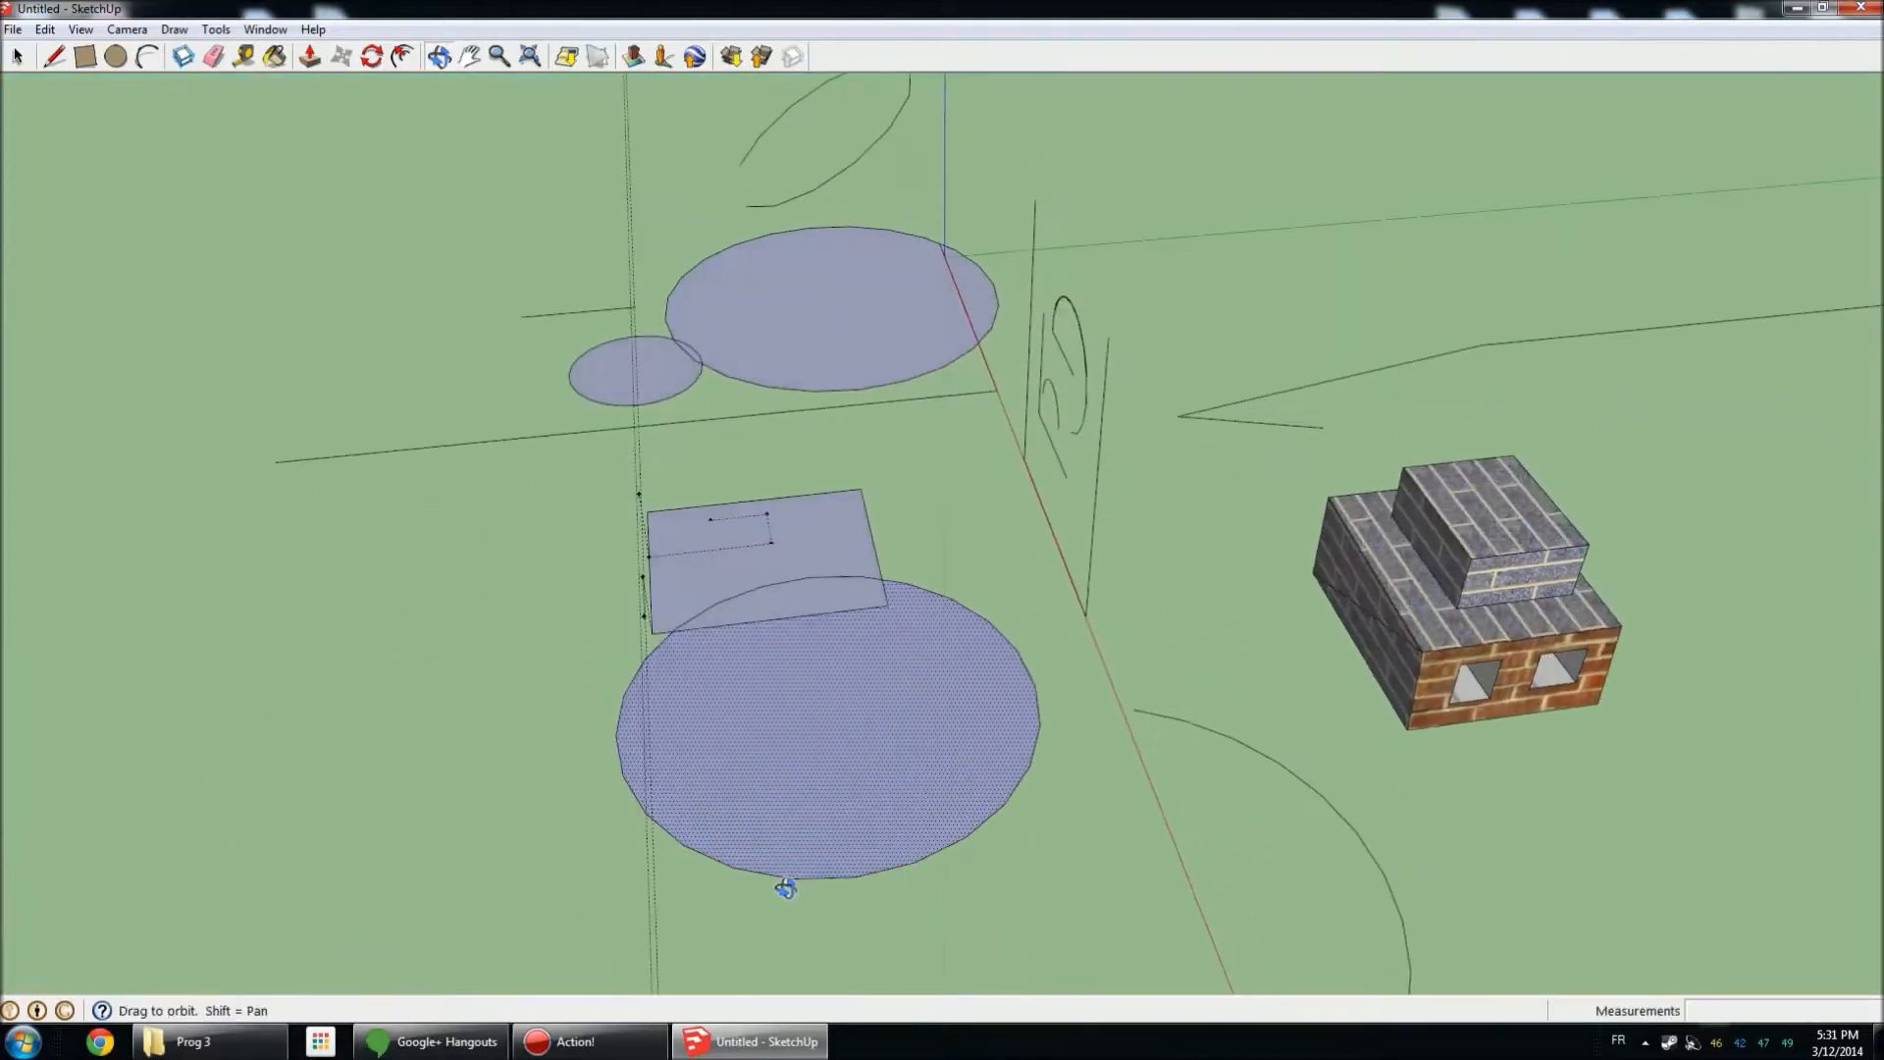
pyautogui.click(761, 489)
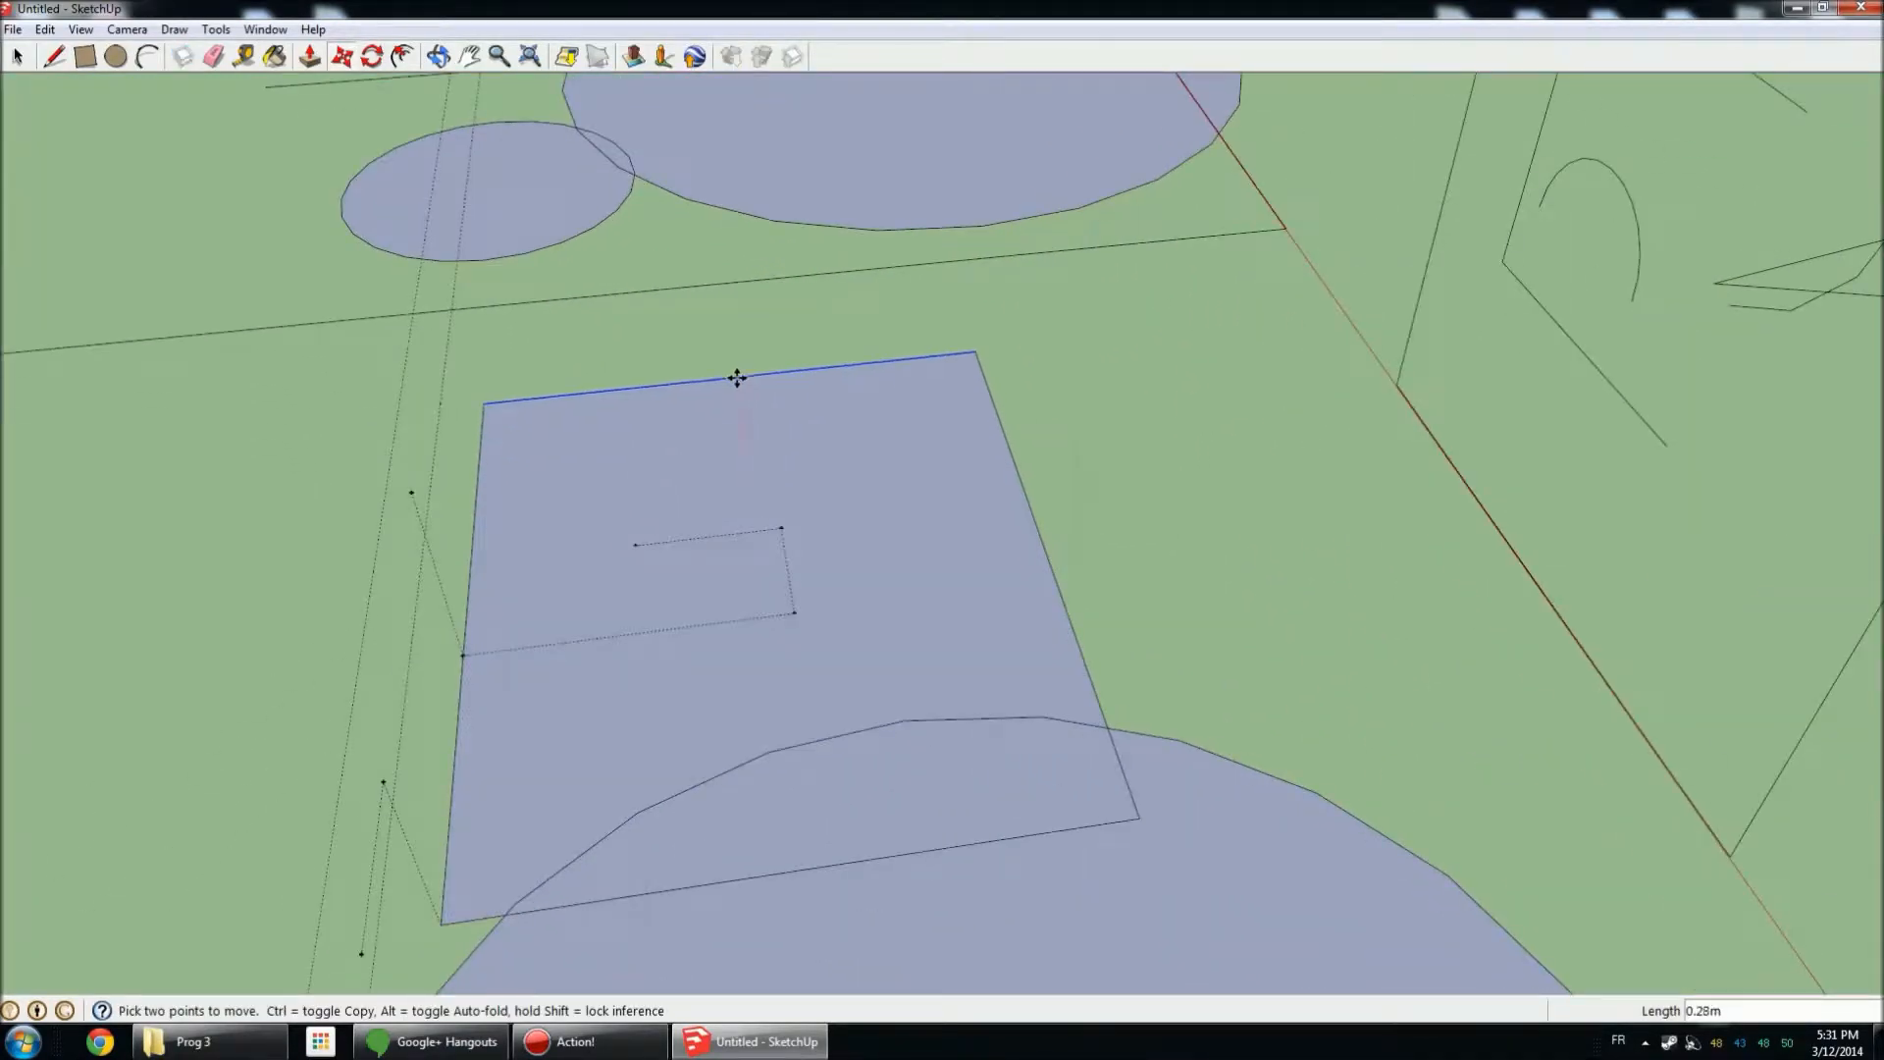
pyautogui.click(736, 371)
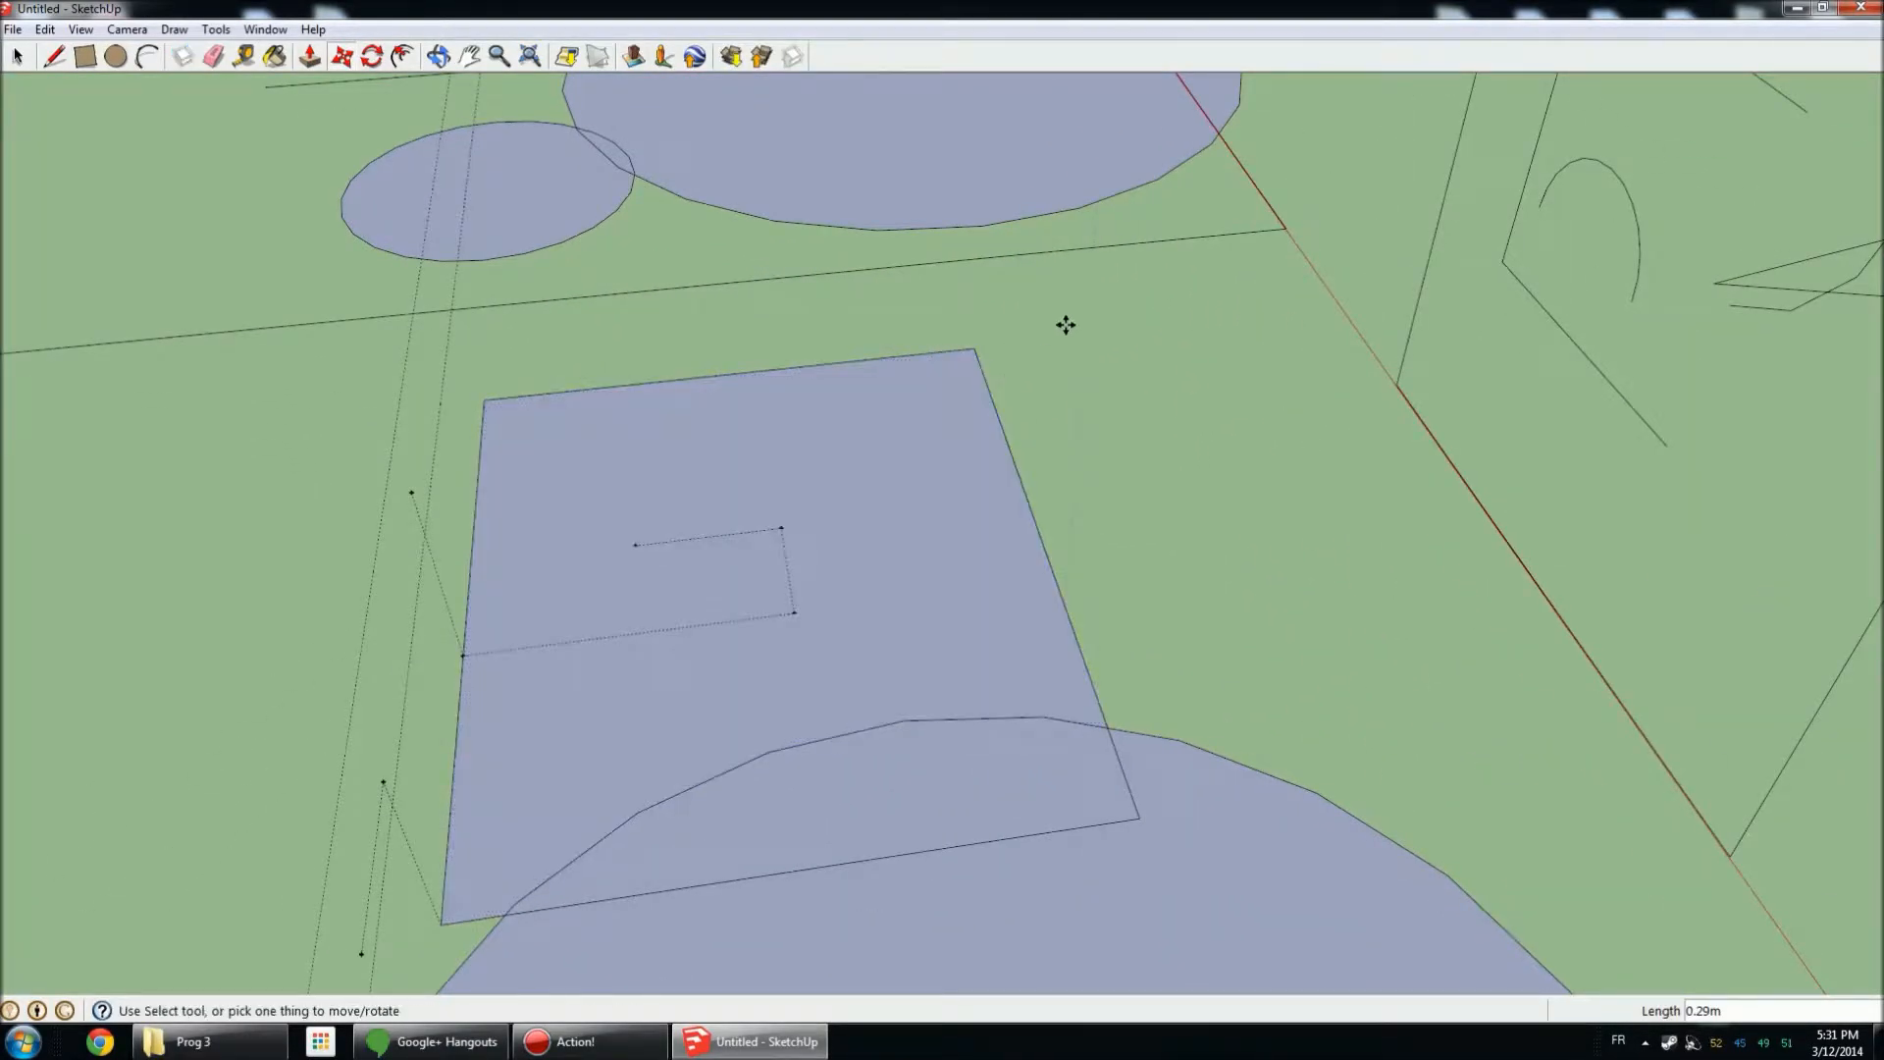
# Stretch the small ground rectangle by moving its far corner across the large circle, and shift the small circle with the Move tool.
pyautogui.click(975, 349)
pyautogui.moveTo(996, 172); pyautogui.dragTo(1394, 486, button='middle')
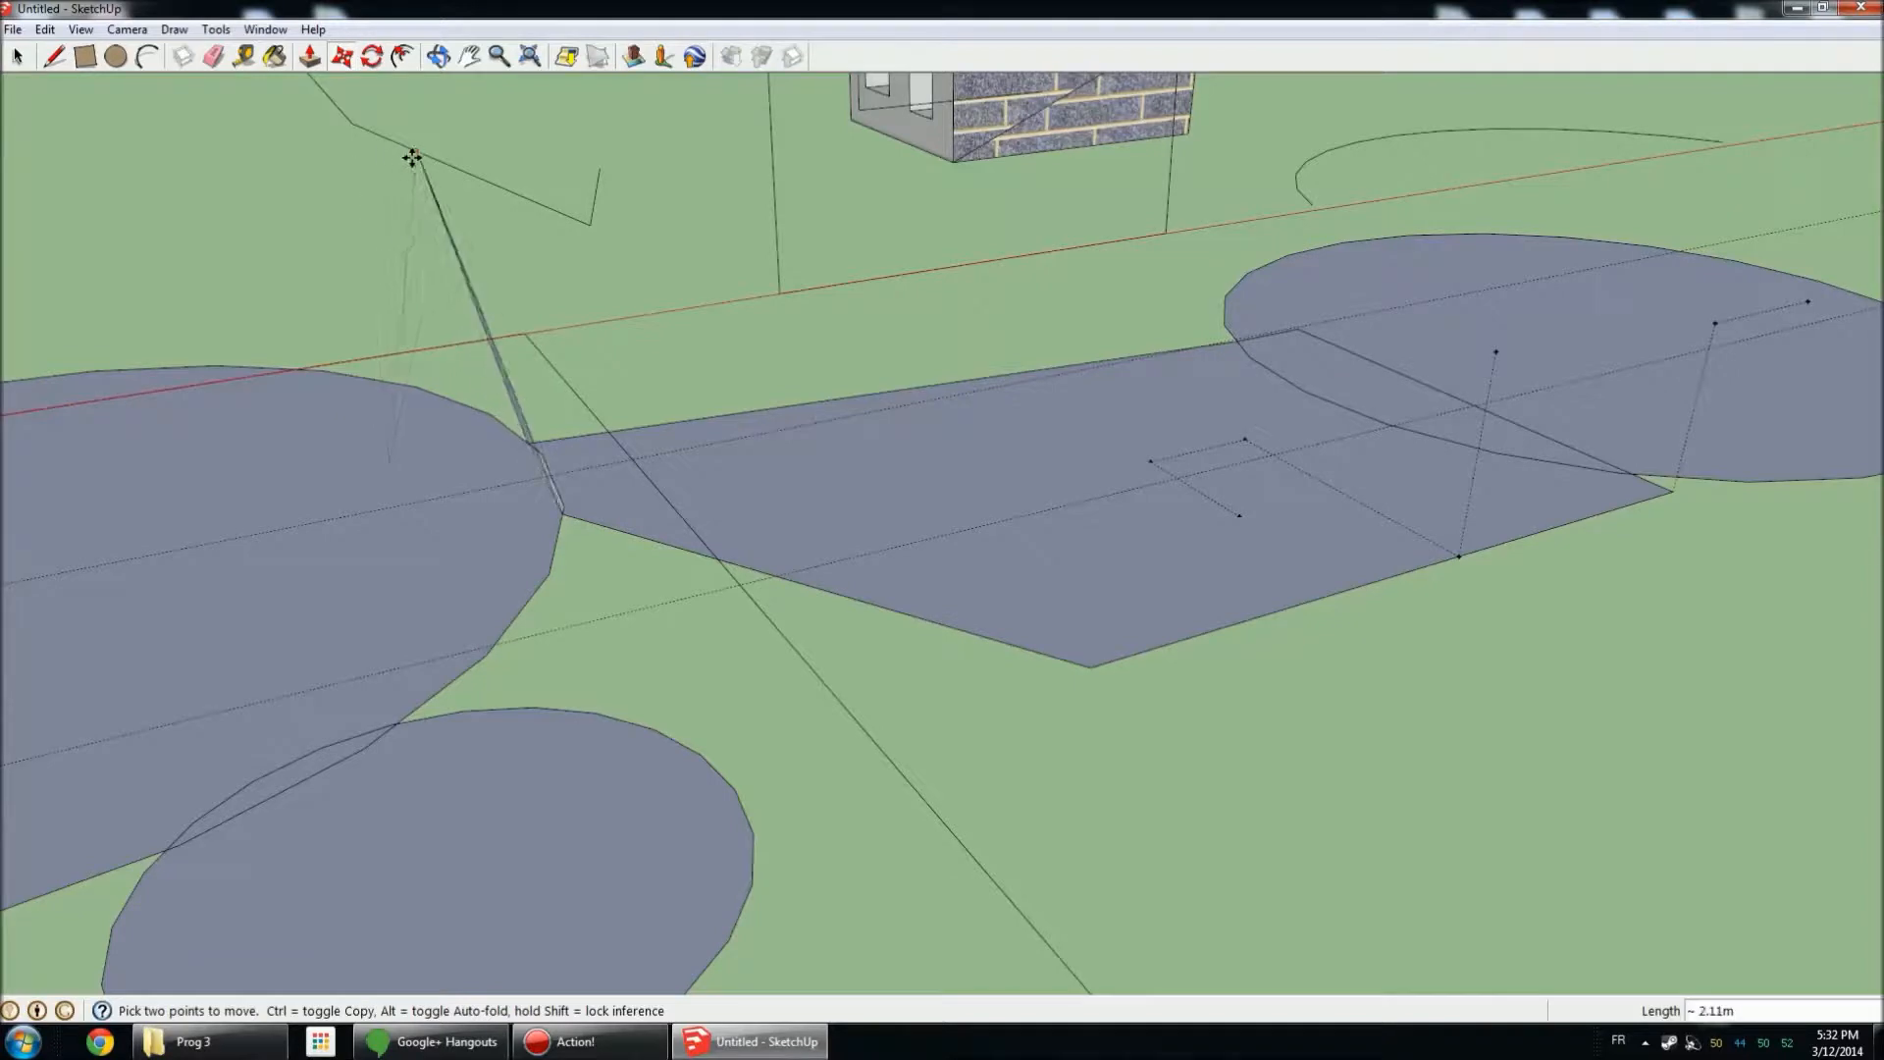
pyautogui.moveTo(521, 206); pyautogui.dragTo(912, 232, button='middle')
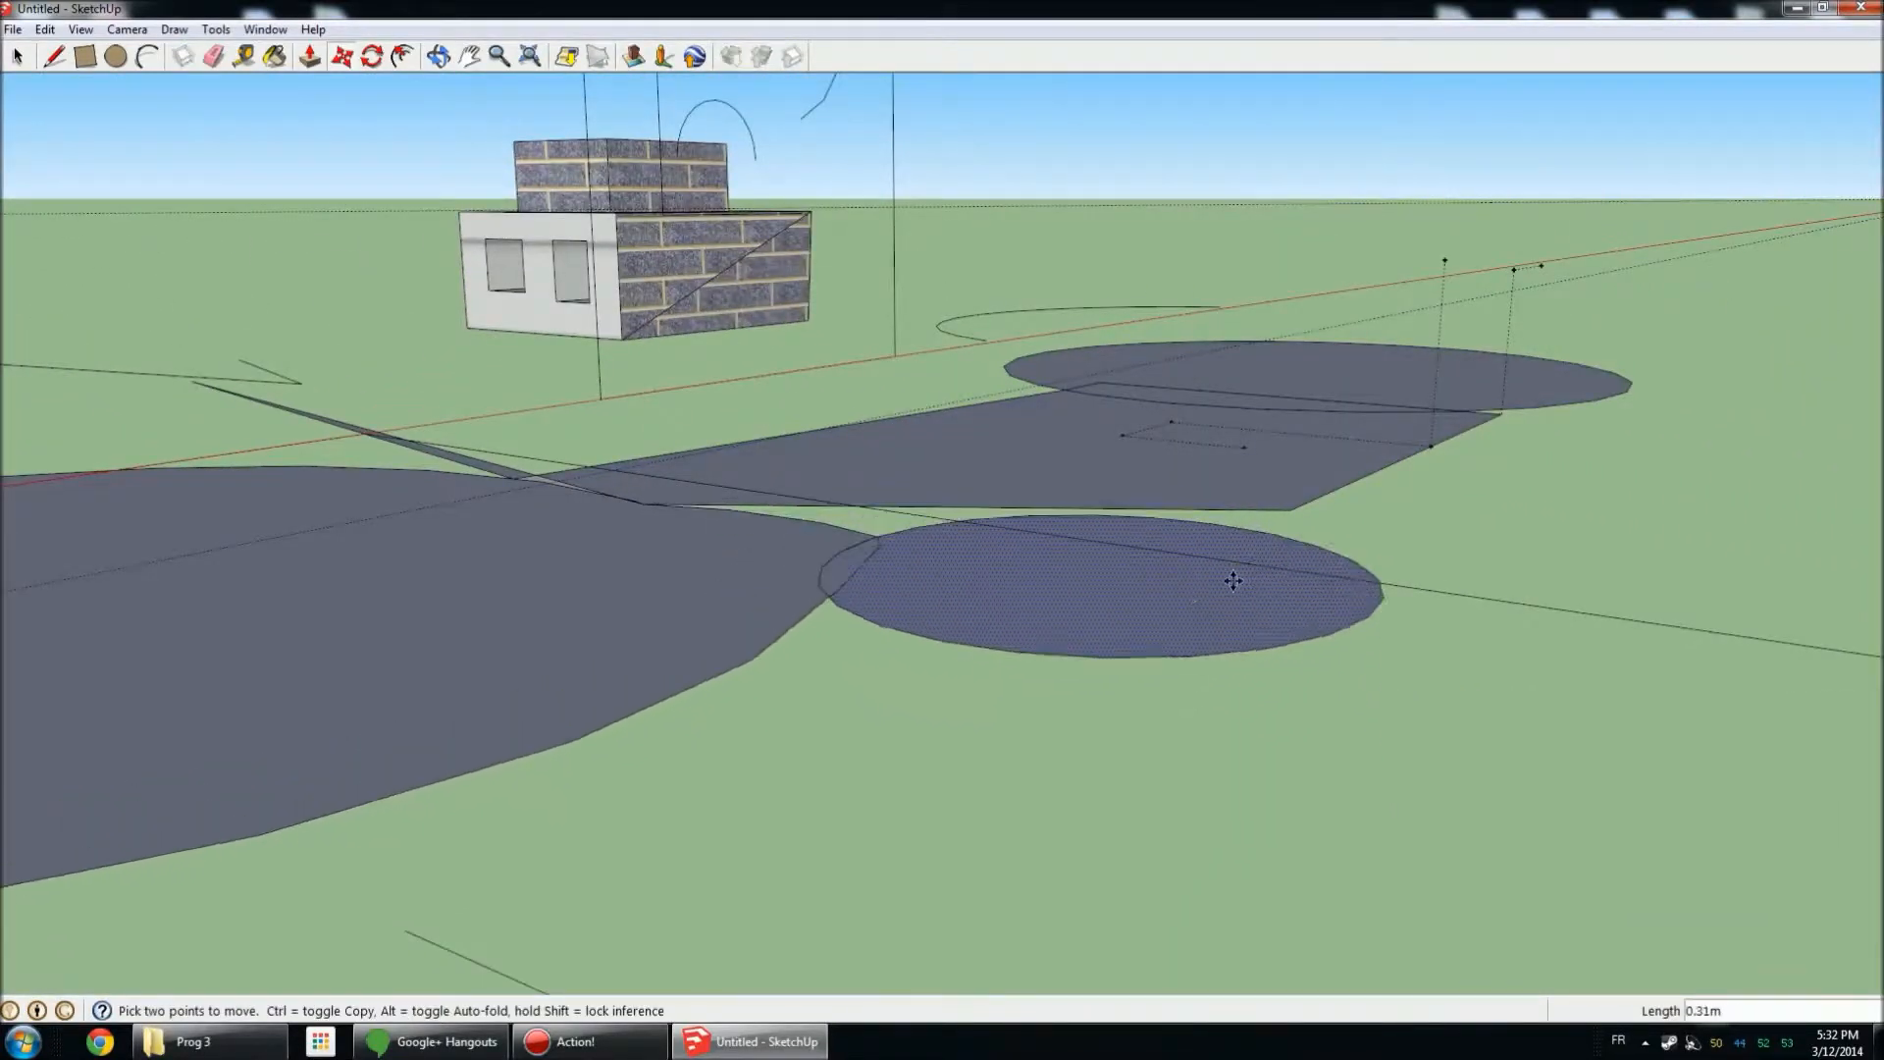
pyautogui.scroll(-4, 1094, 724)
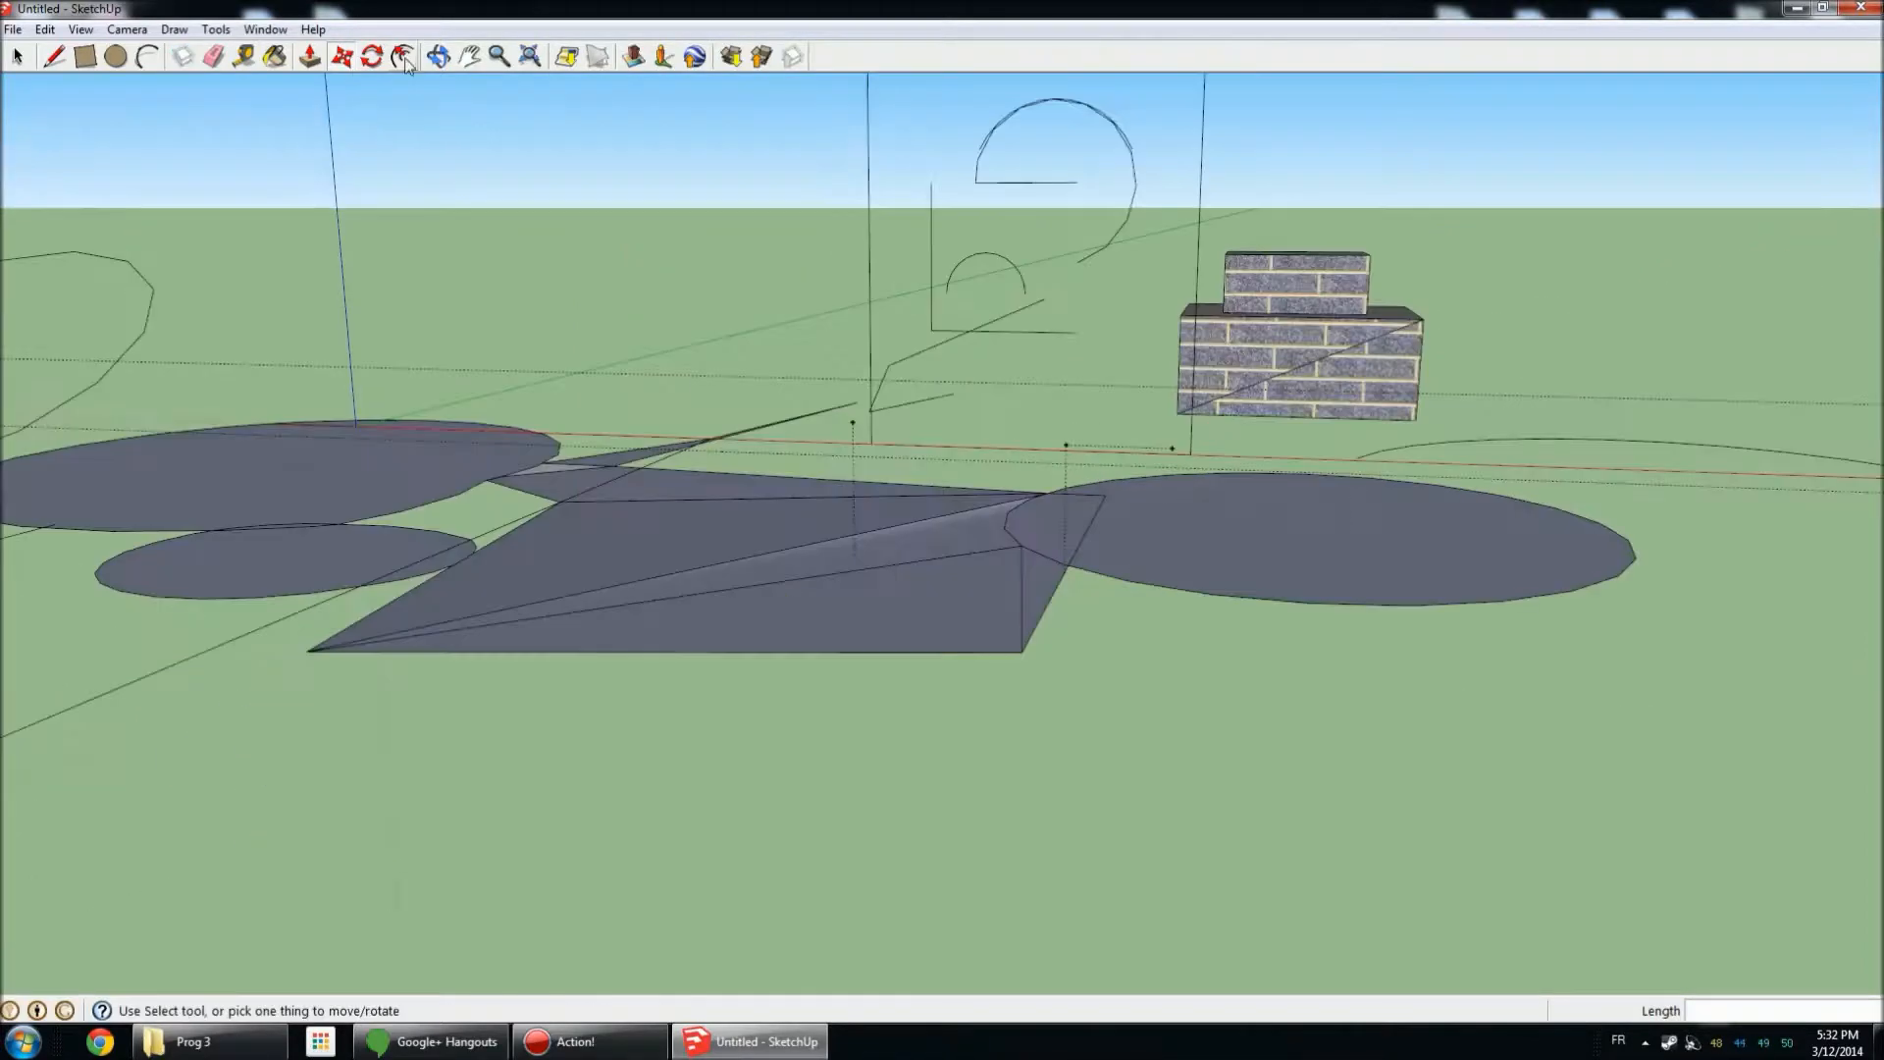
# Rotate the large circle face near the origin about its centre in the ground plane.
pyautogui.click(372, 56)
pyautogui.scroll(-2, 693, 493)
pyautogui.scroll(-2, 693, 493)
pyautogui.moveTo(1158, 471); pyautogui.dragTo(820, 652, button='middle')
pyautogui.click(671, 312)
pyautogui.click(764, 283)
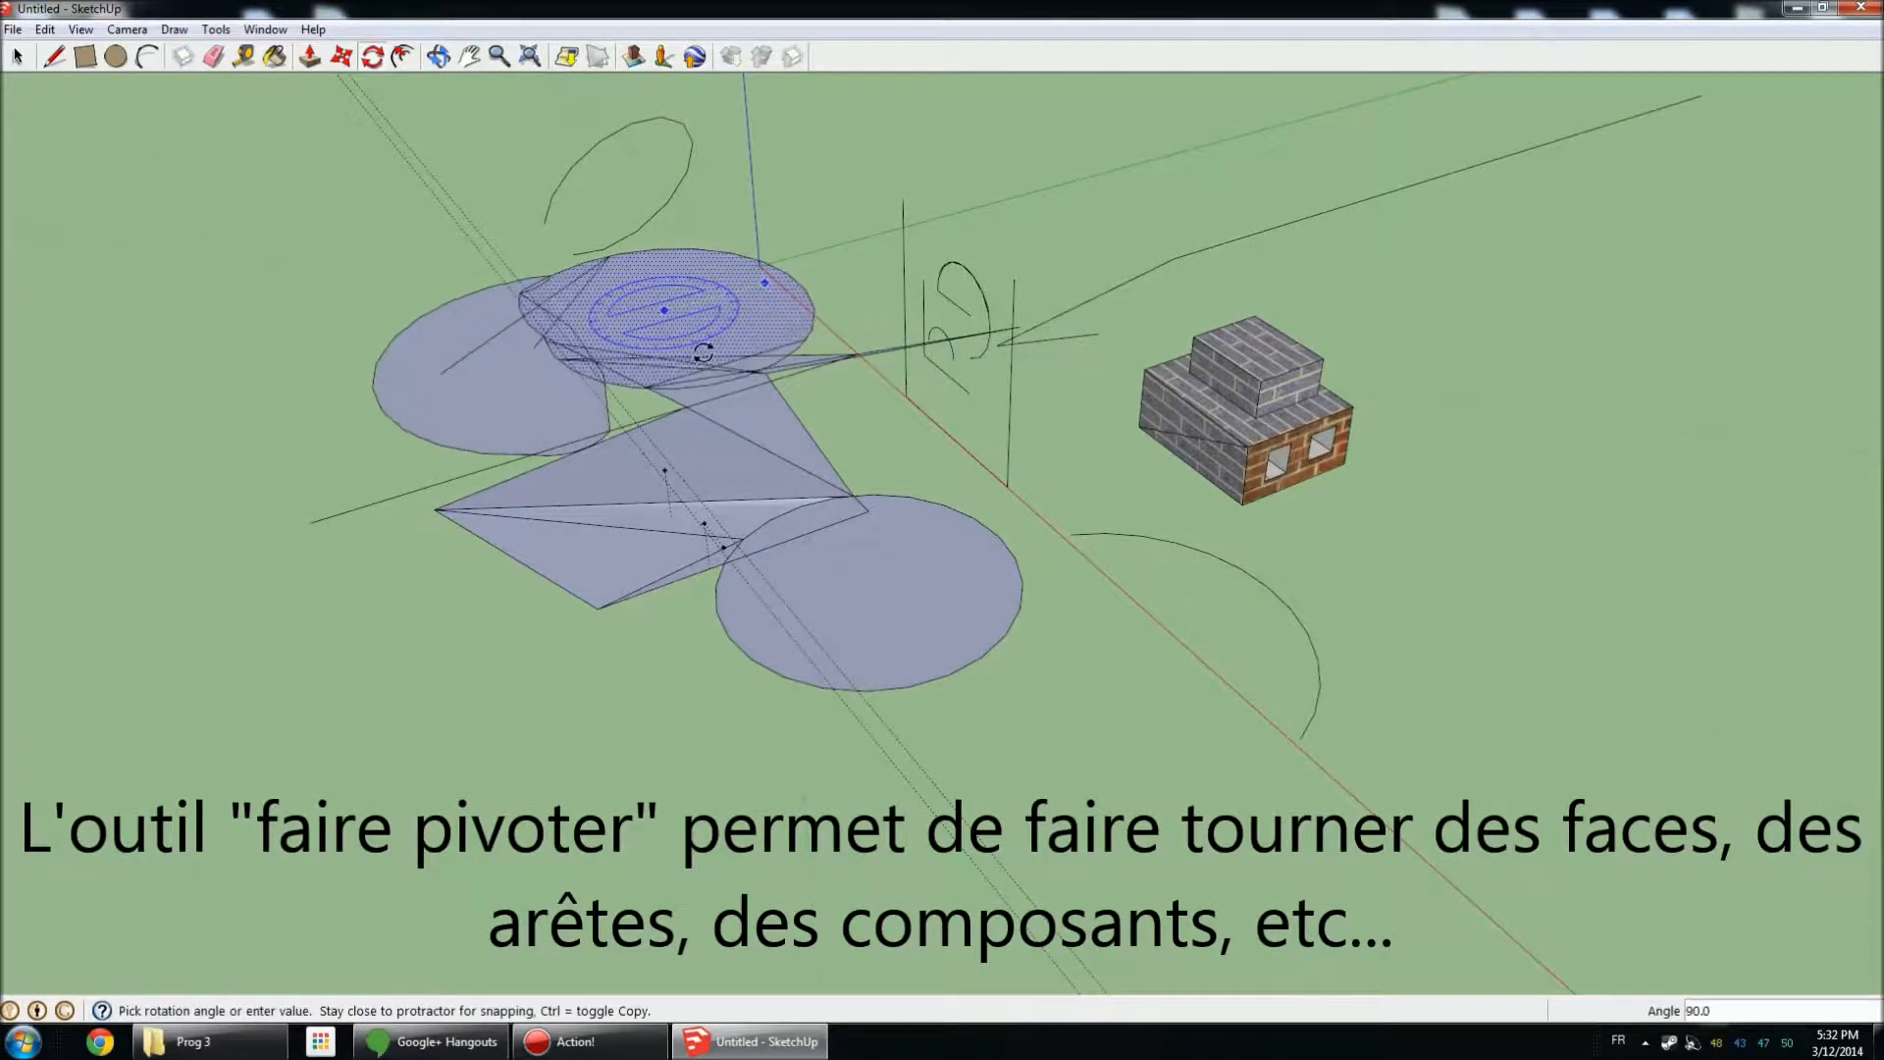
pyautogui.click(775, 339)
# Rotate the top face of the small upper block about its centre, twisting the block's sides.
pyautogui.moveTo(1148, 432); pyautogui.dragTo(888, 417, button='middle')
pyautogui.scroll(4, 1462, 535)
pyautogui.click(881, 305)
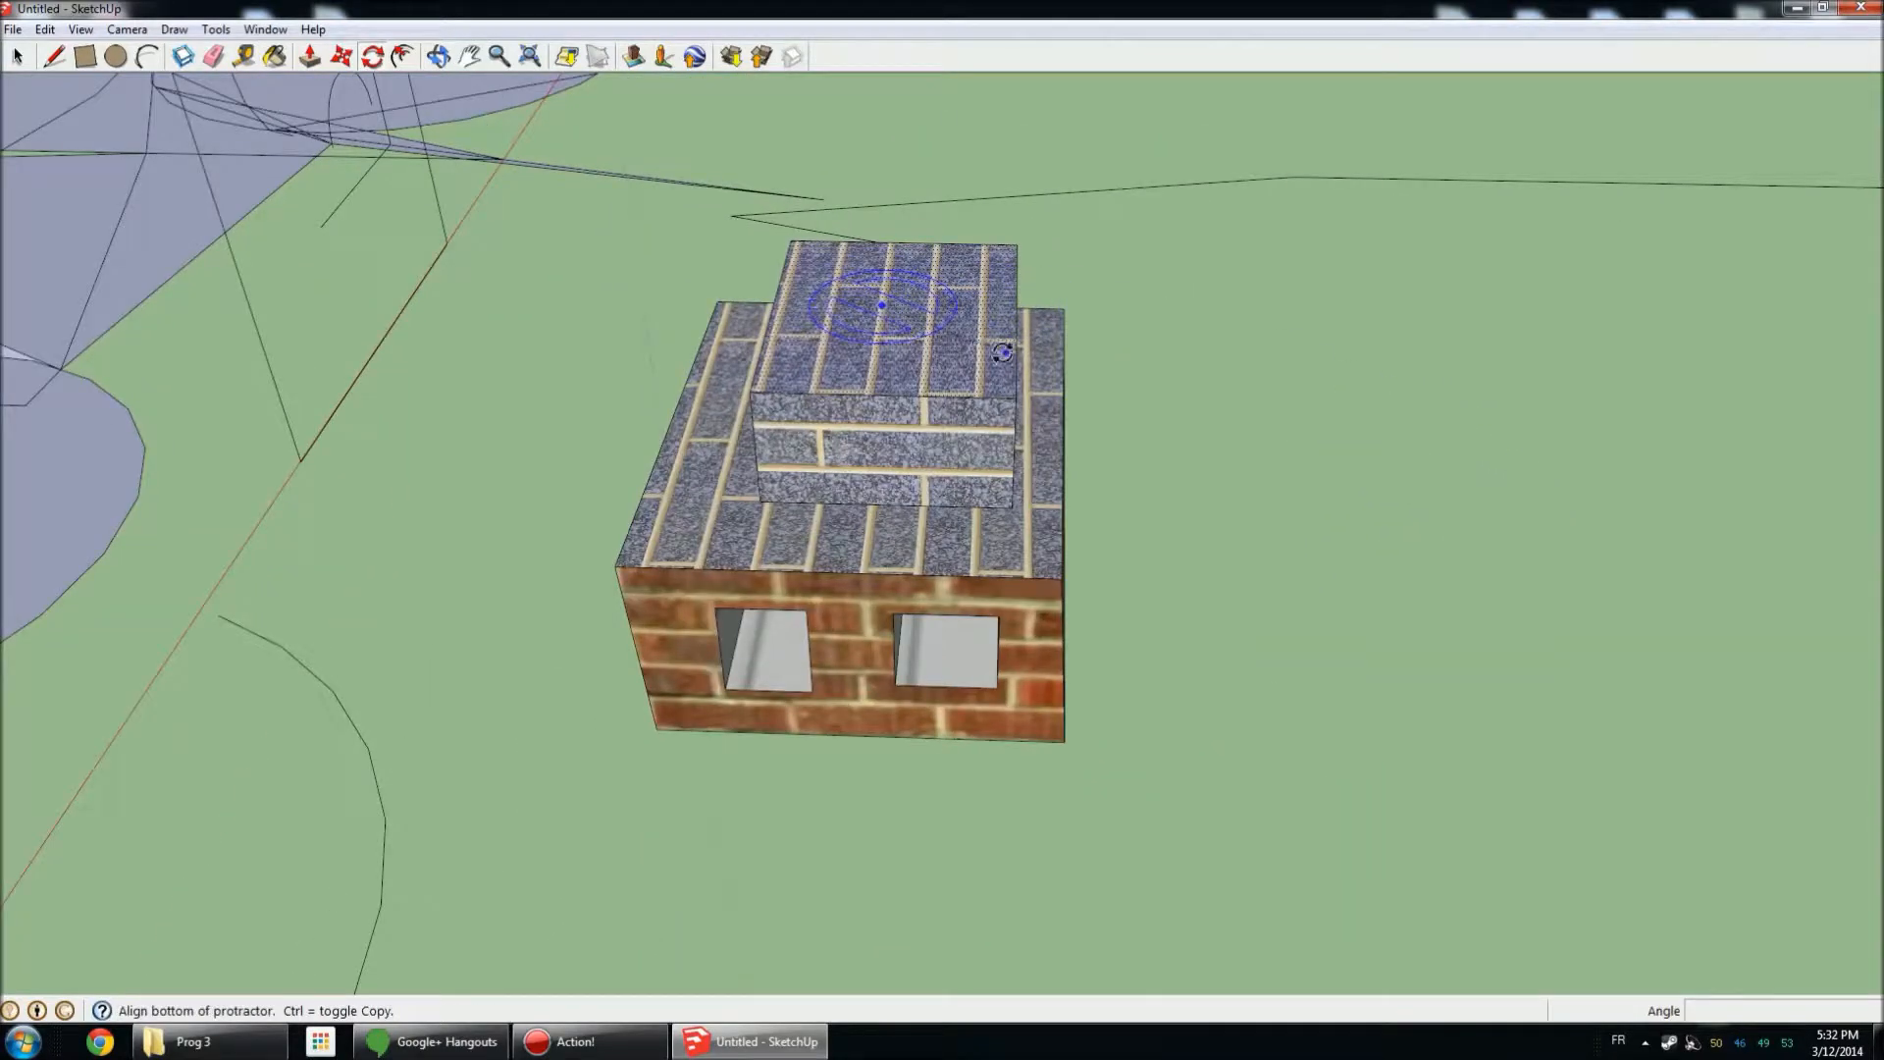
pyautogui.click(992, 355)
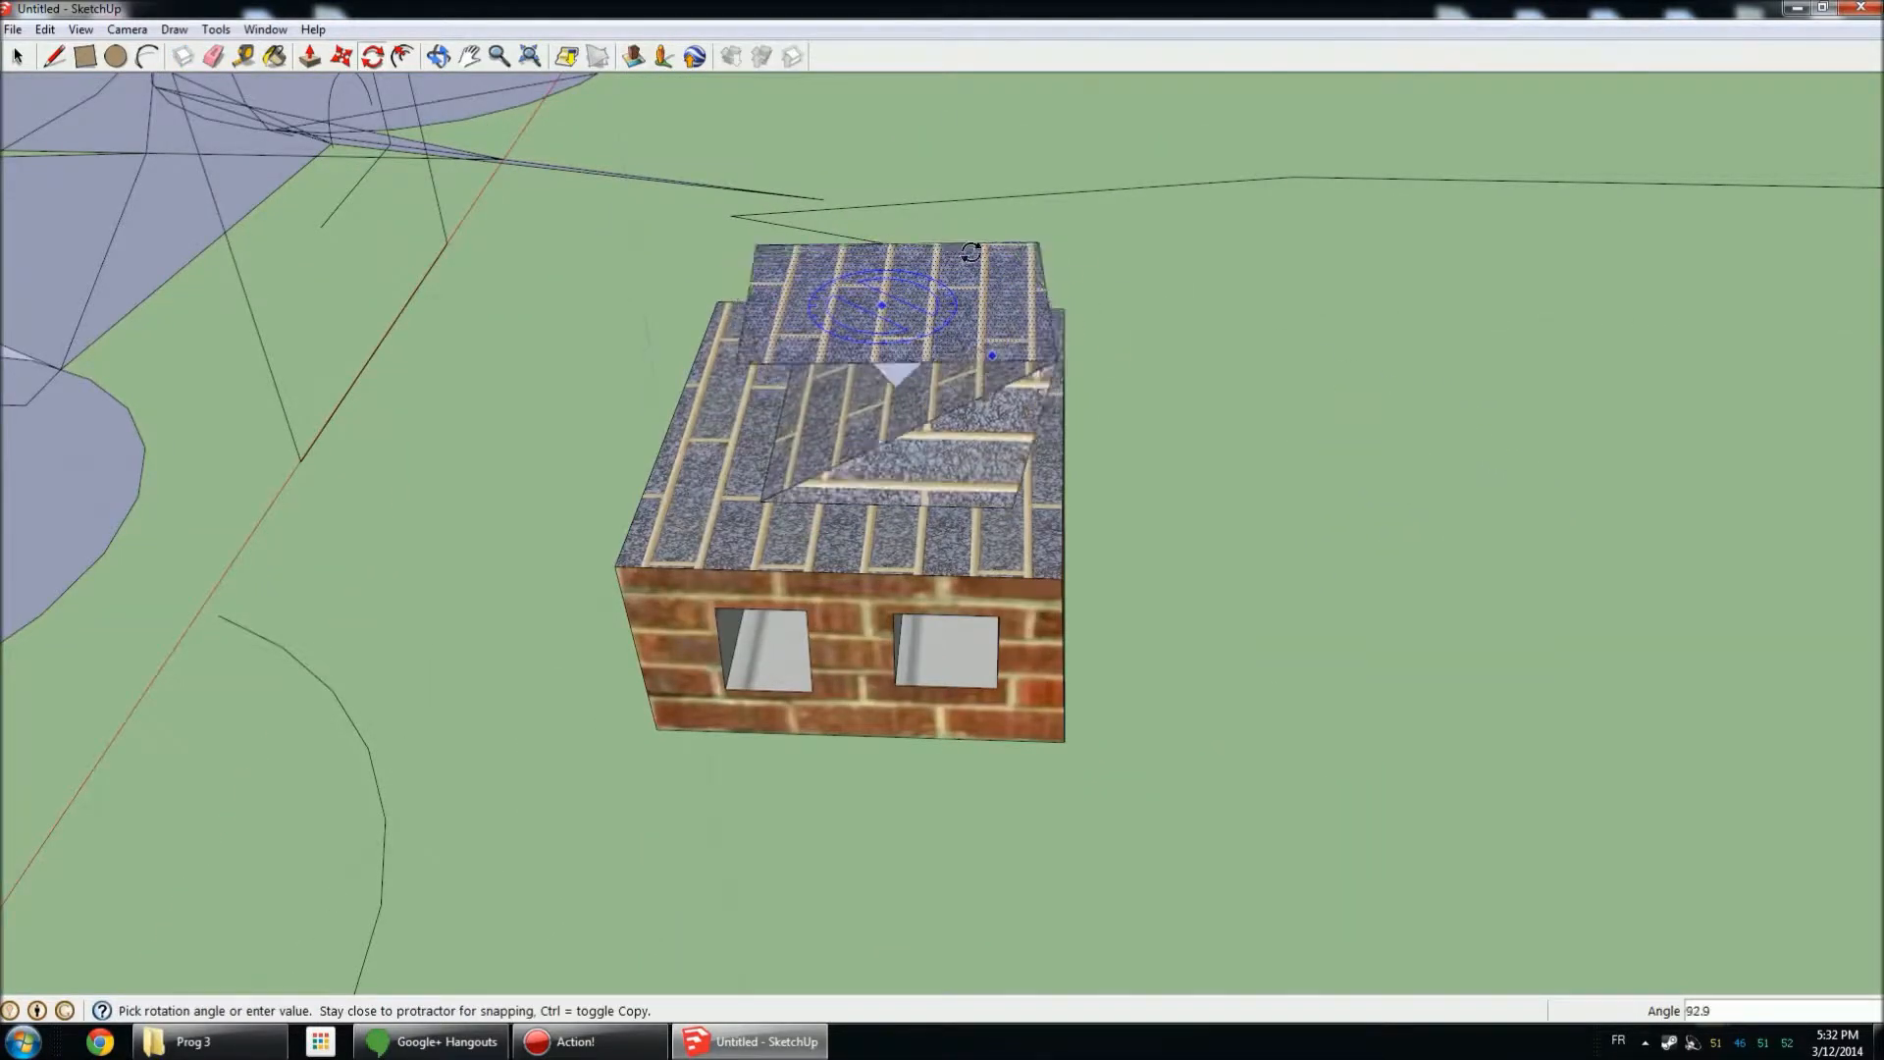
pyautogui.click(1010, 383)
# Select the whole brick building, including its upper block, and make it a component.
pyautogui.moveTo(1010, 383); pyautogui.dragTo(1240, 417, button='middle')
pyautogui.press('space')
pyautogui.hotkey('ctrl', 'a')
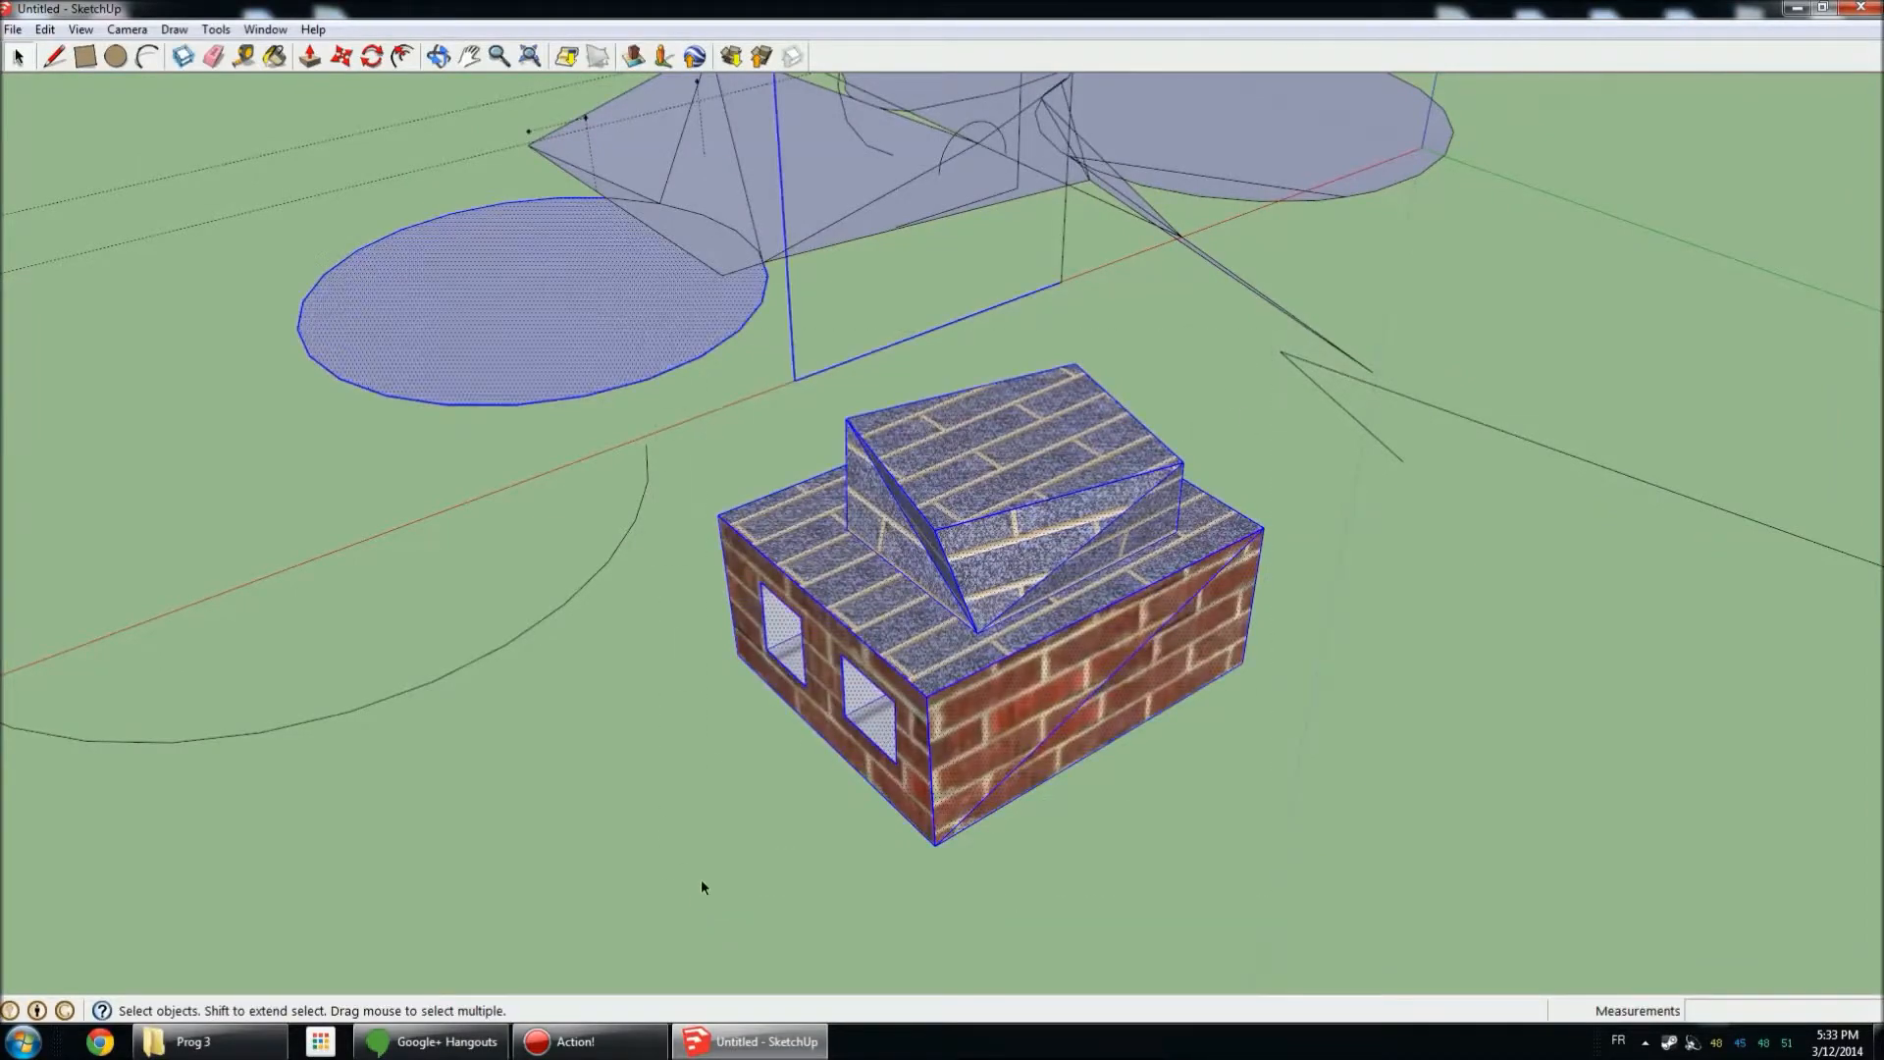
pyautogui.click(1286, 430)
pyautogui.moveTo(1285, 430); pyautogui.dragTo(1118, 620, button='middle')
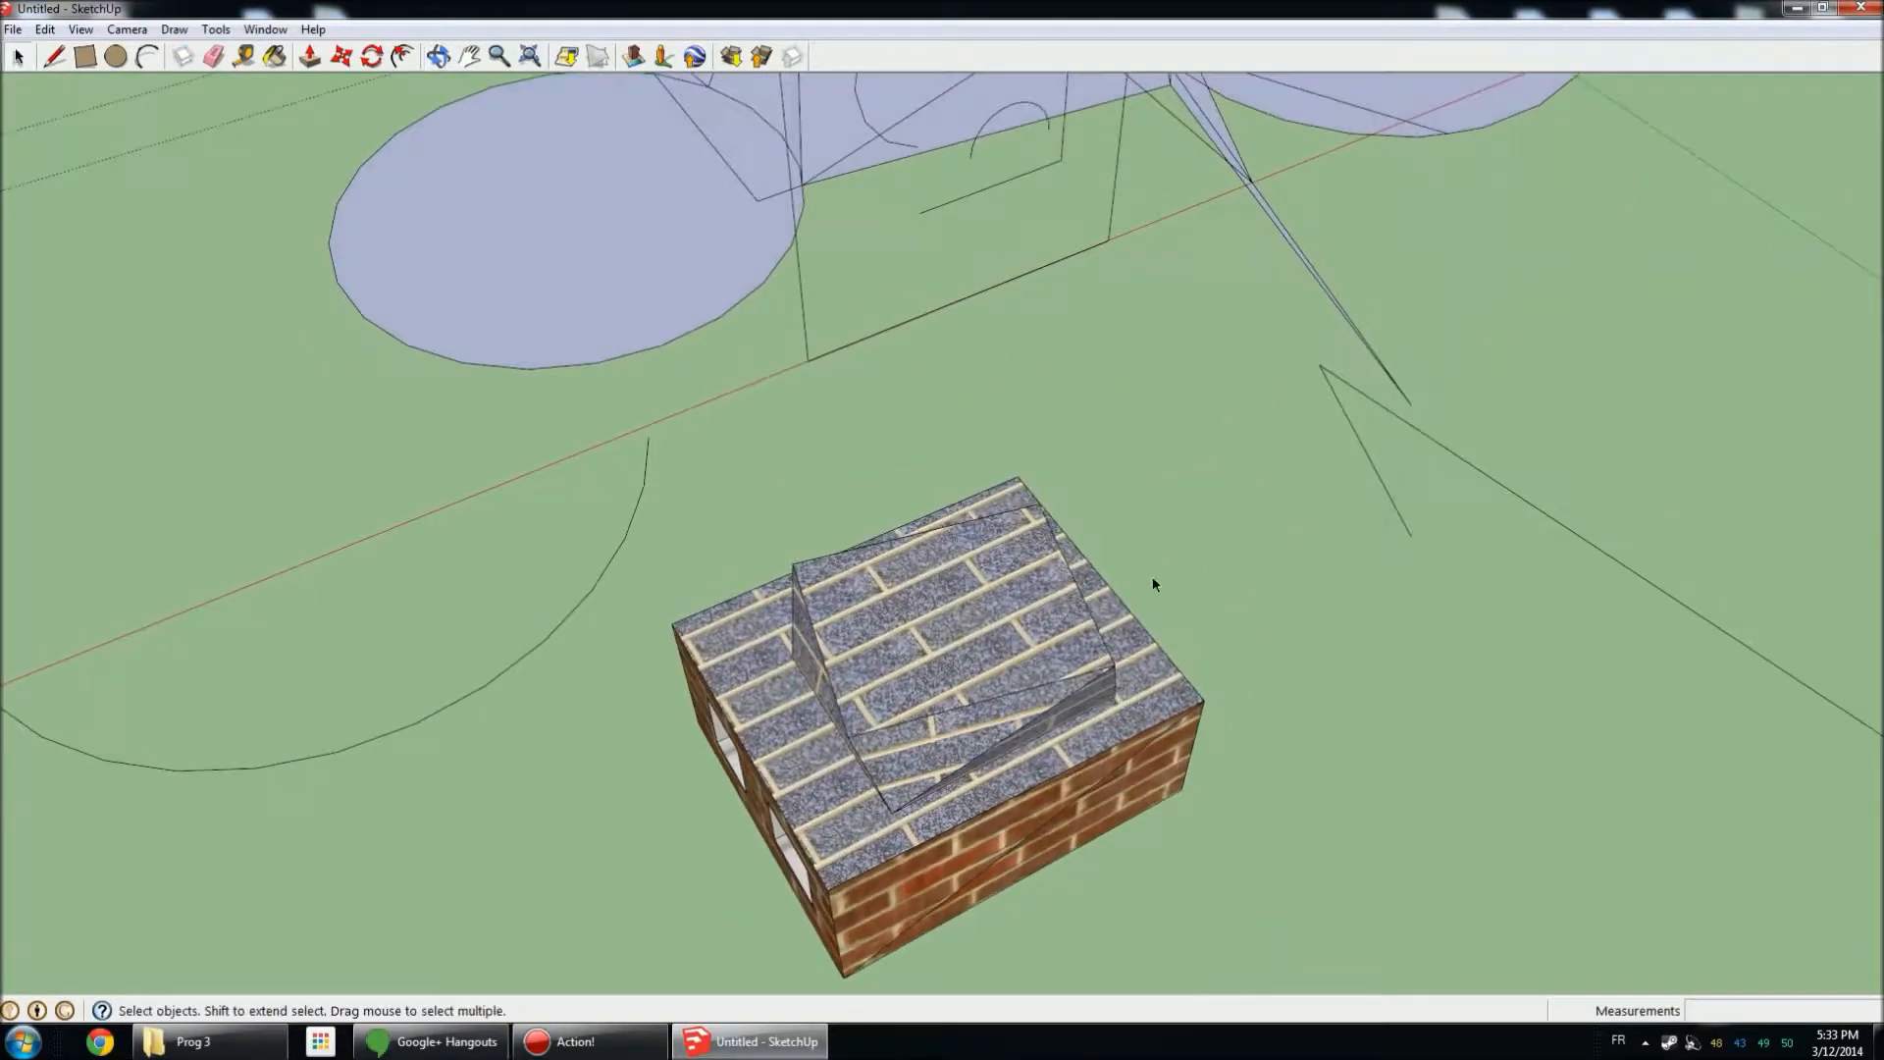
pyautogui.moveTo(655, 989); pyautogui.dragTo(724, 611)
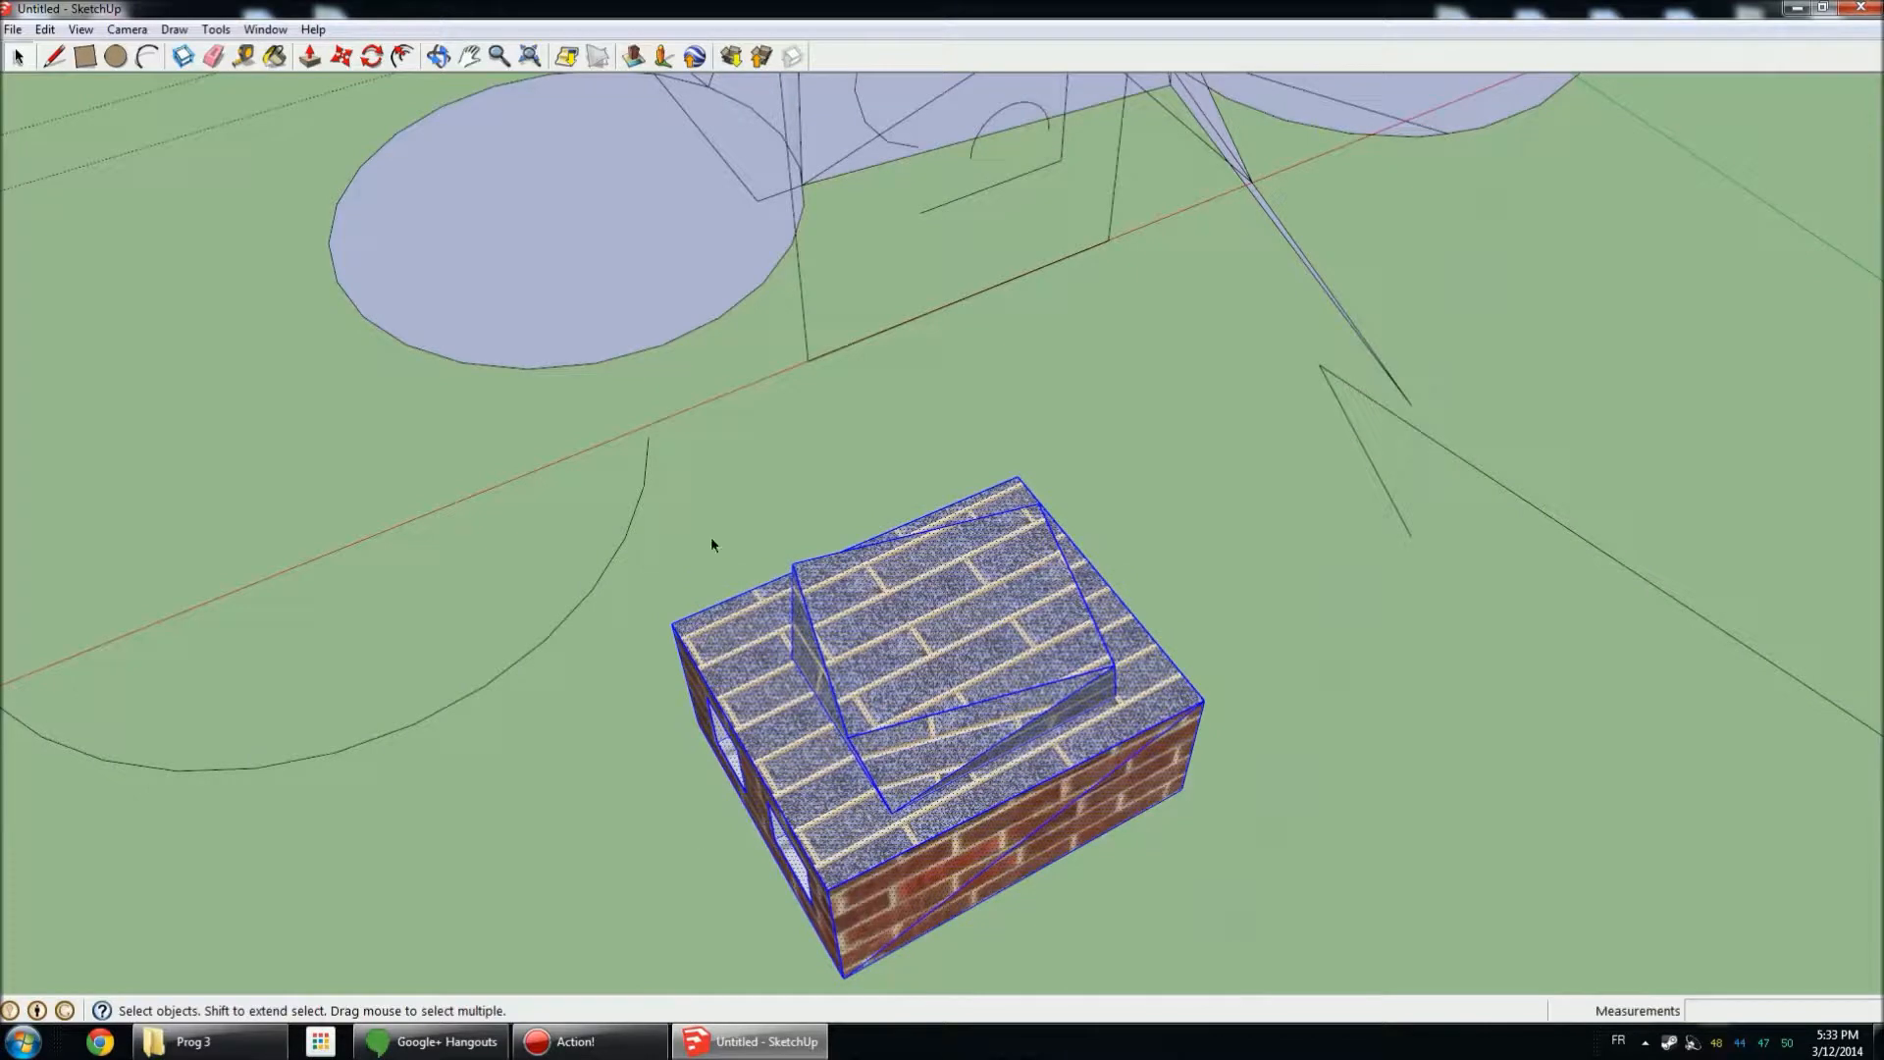
pyautogui.click(183, 56)
pyautogui.click(1047, 639)
# Rotate the brick building component about its lower corner, aligned along the bottom edge of its long brick side.
pyautogui.scroll(-2, 1230, 716)
pyautogui.moveTo(1231, 716); pyautogui.dragTo(1030, 412, button='middle')
pyautogui.click(370, 61)
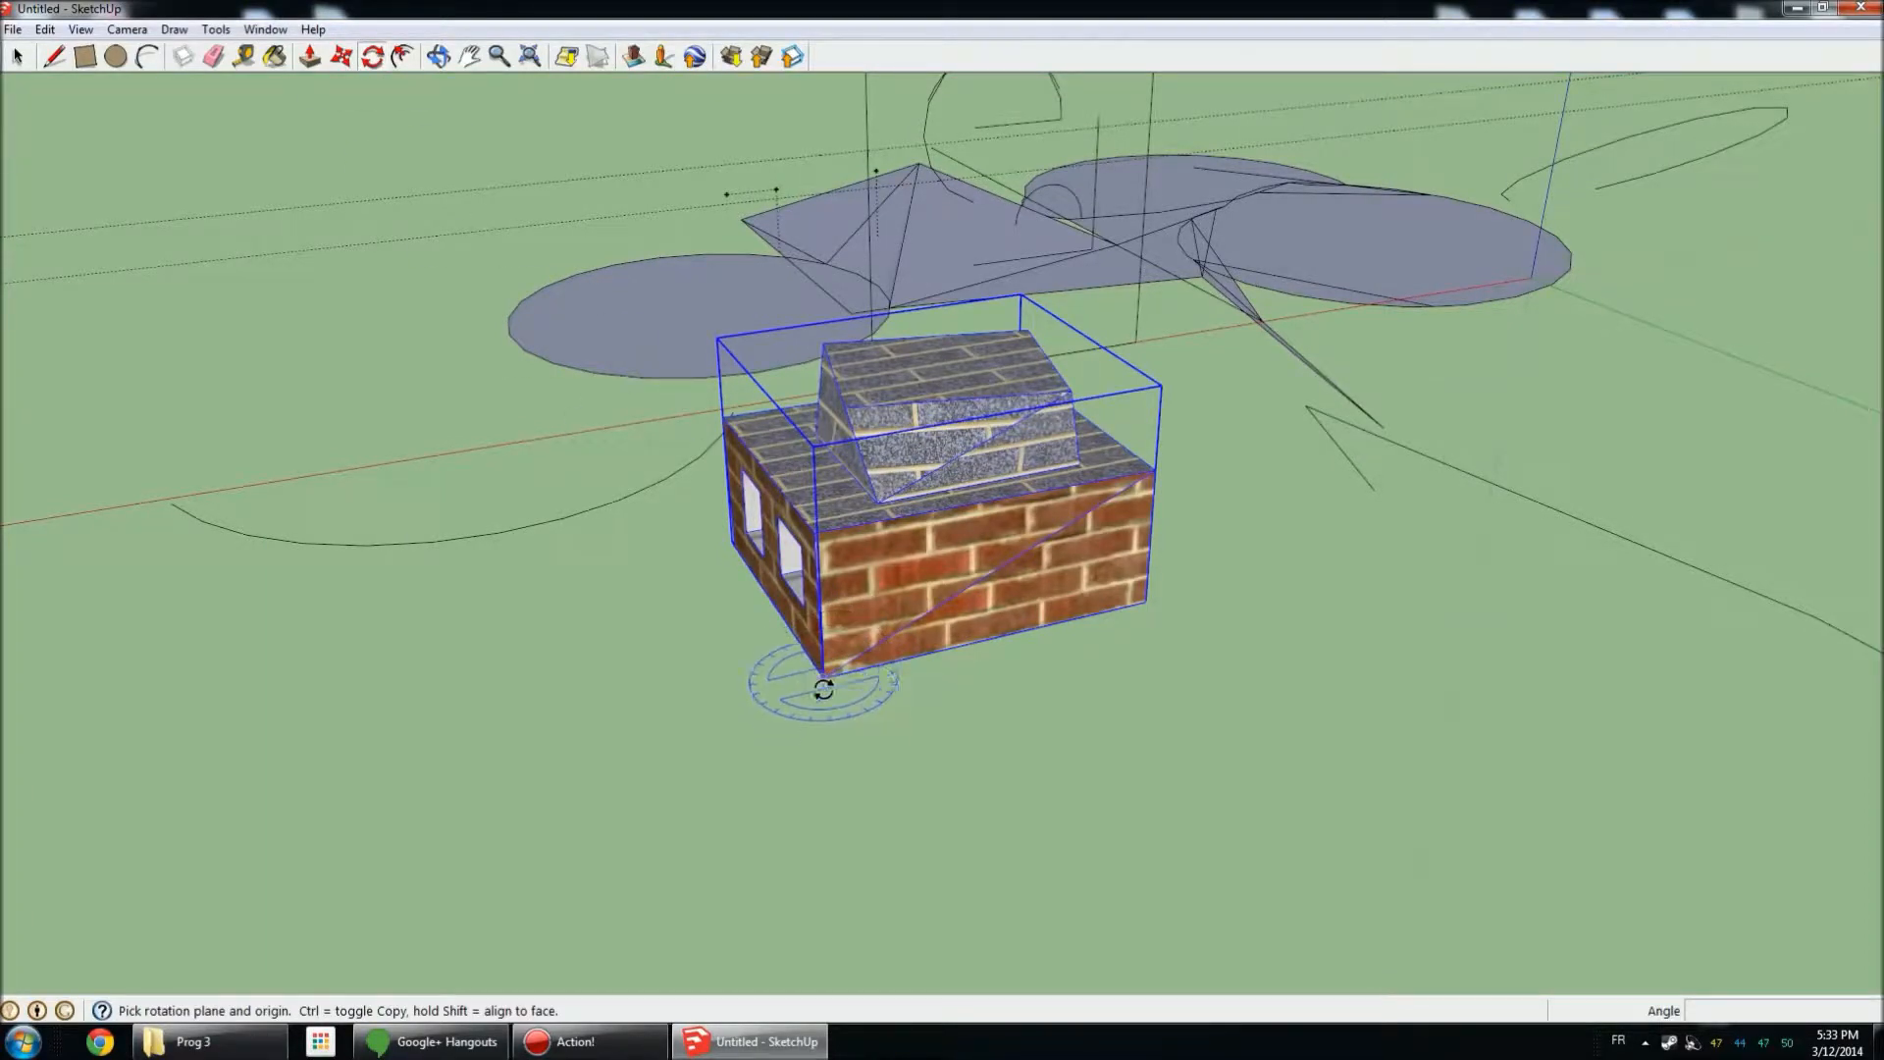
pyautogui.click(822, 677)
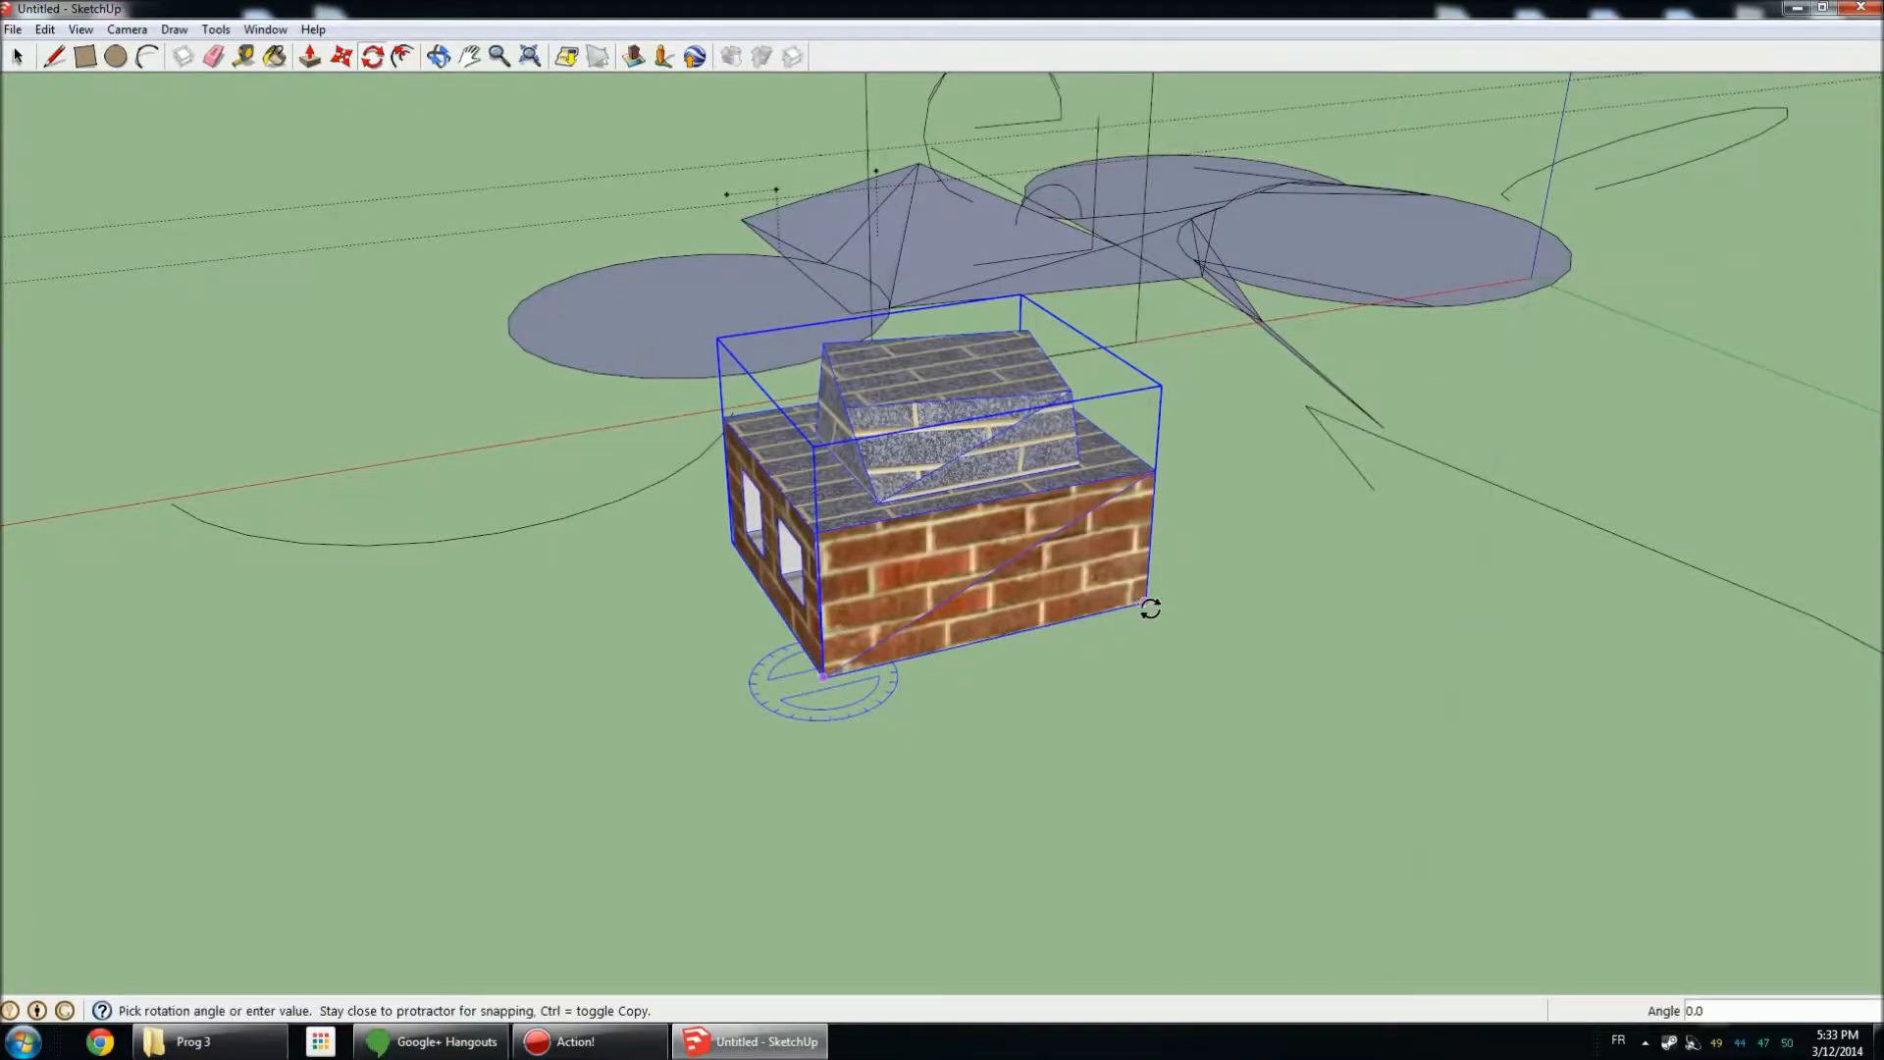
pyautogui.click(1142, 594)
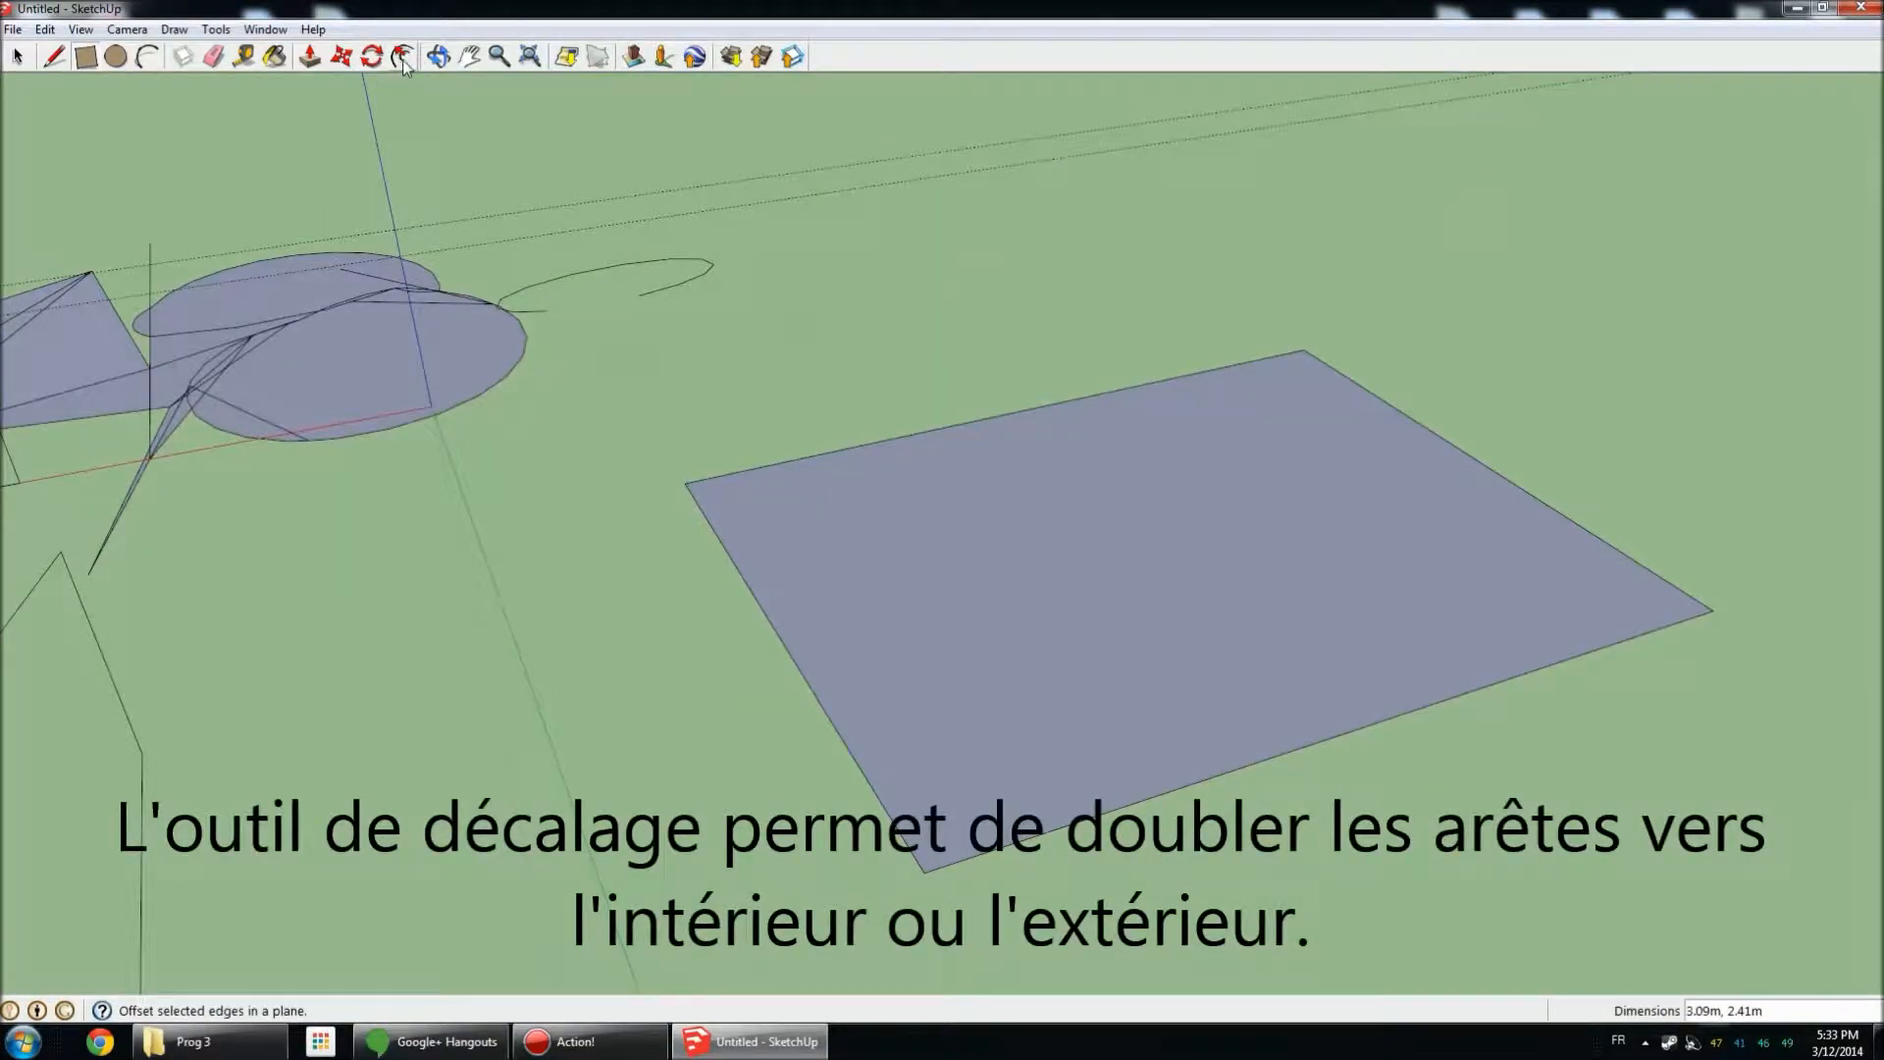
# Offset the large rectangle's edges inward four times, each from the previous one, to form nested concentric rectangles.
pyautogui.click(402, 59)
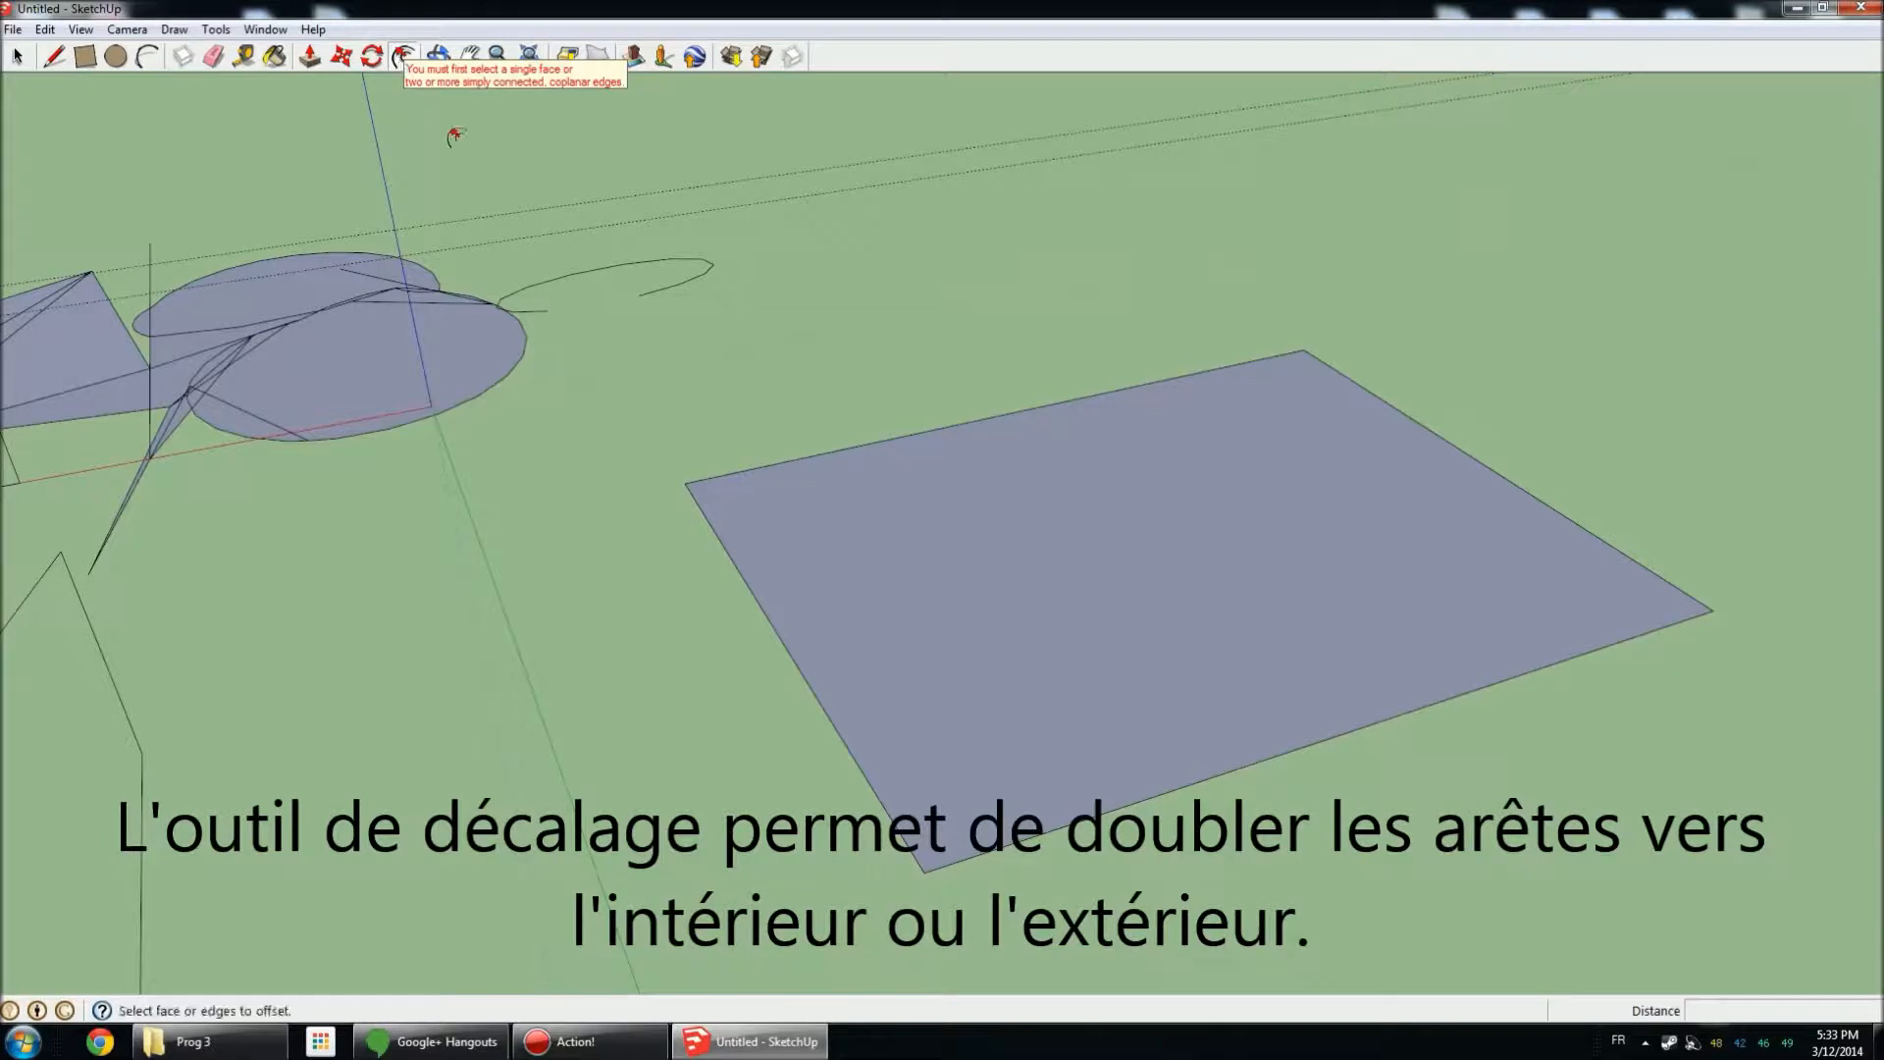
pyautogui.click(1138, 613)
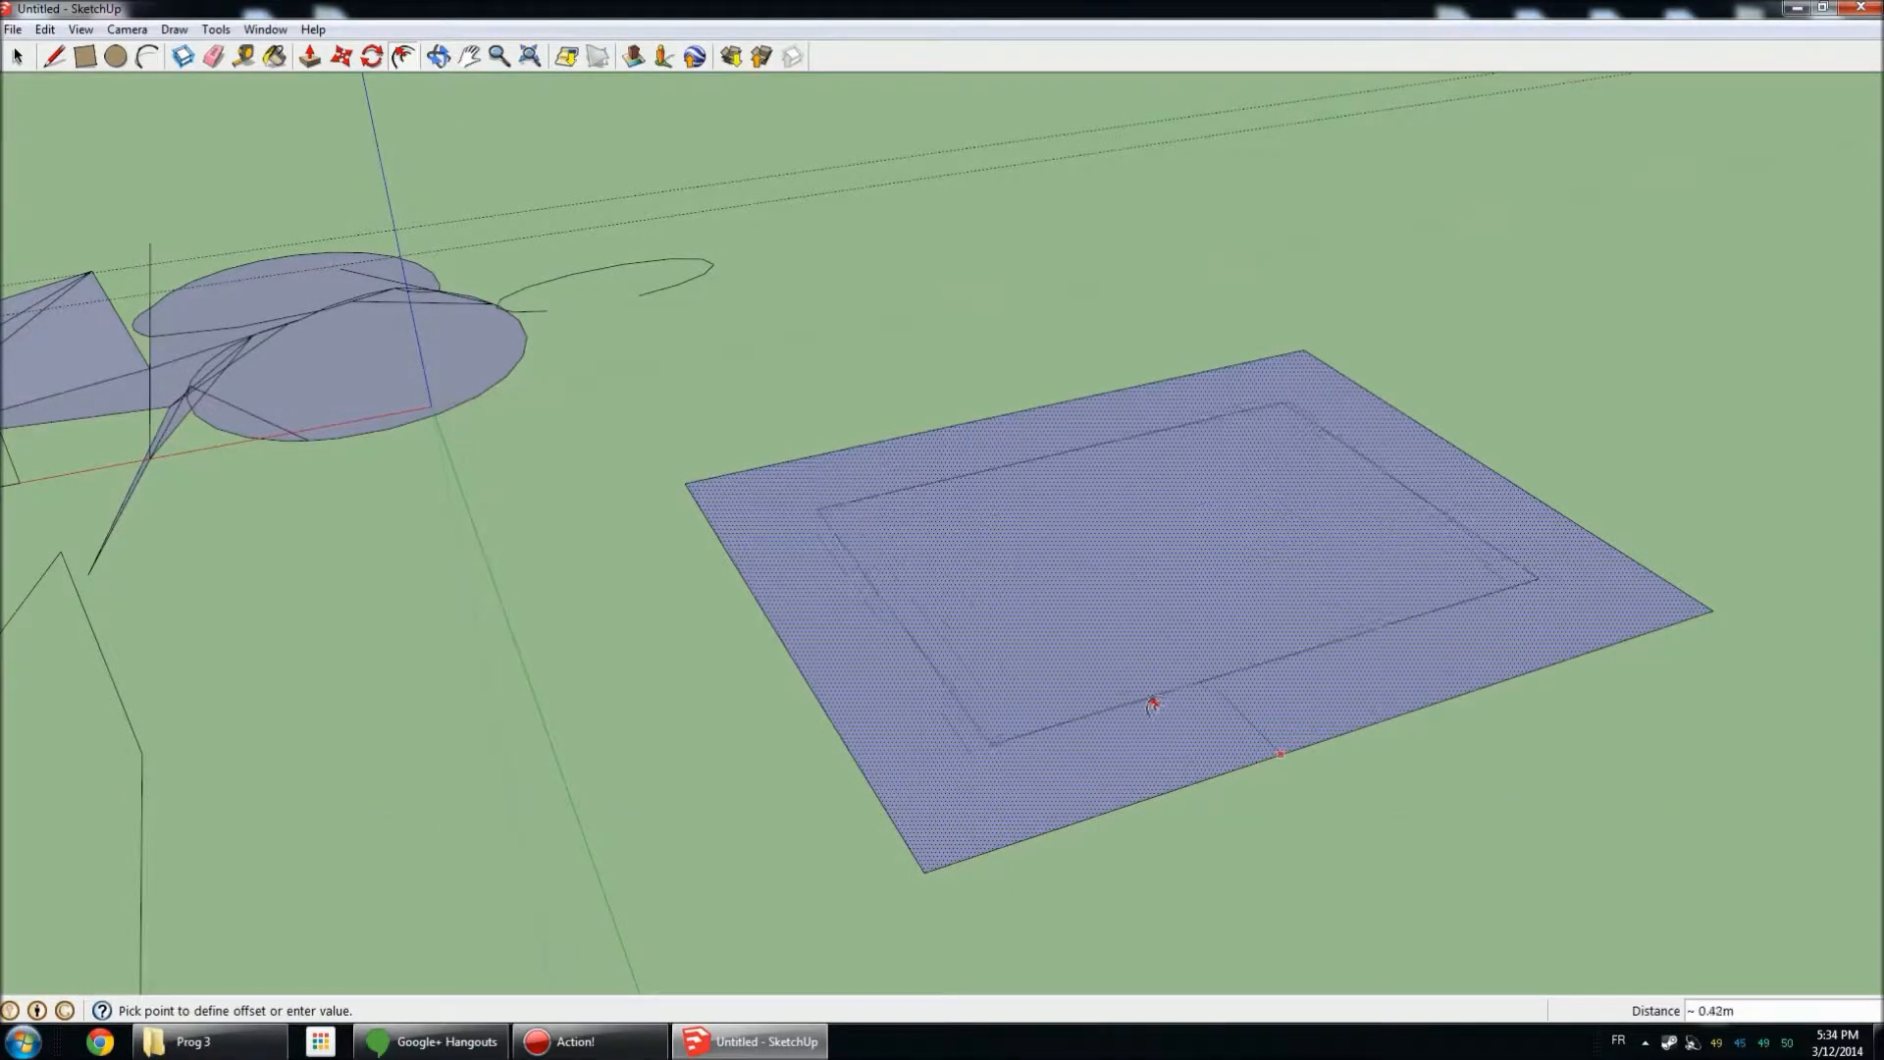
pyautogui.click(1181, 748)
pyautogui.click(1153, 662)
pyautogui.click(1163, 669)
pyautogui.click(1107, 577)
pyautogui.click(1140, 630)
pyautogui.click(1119, 574)
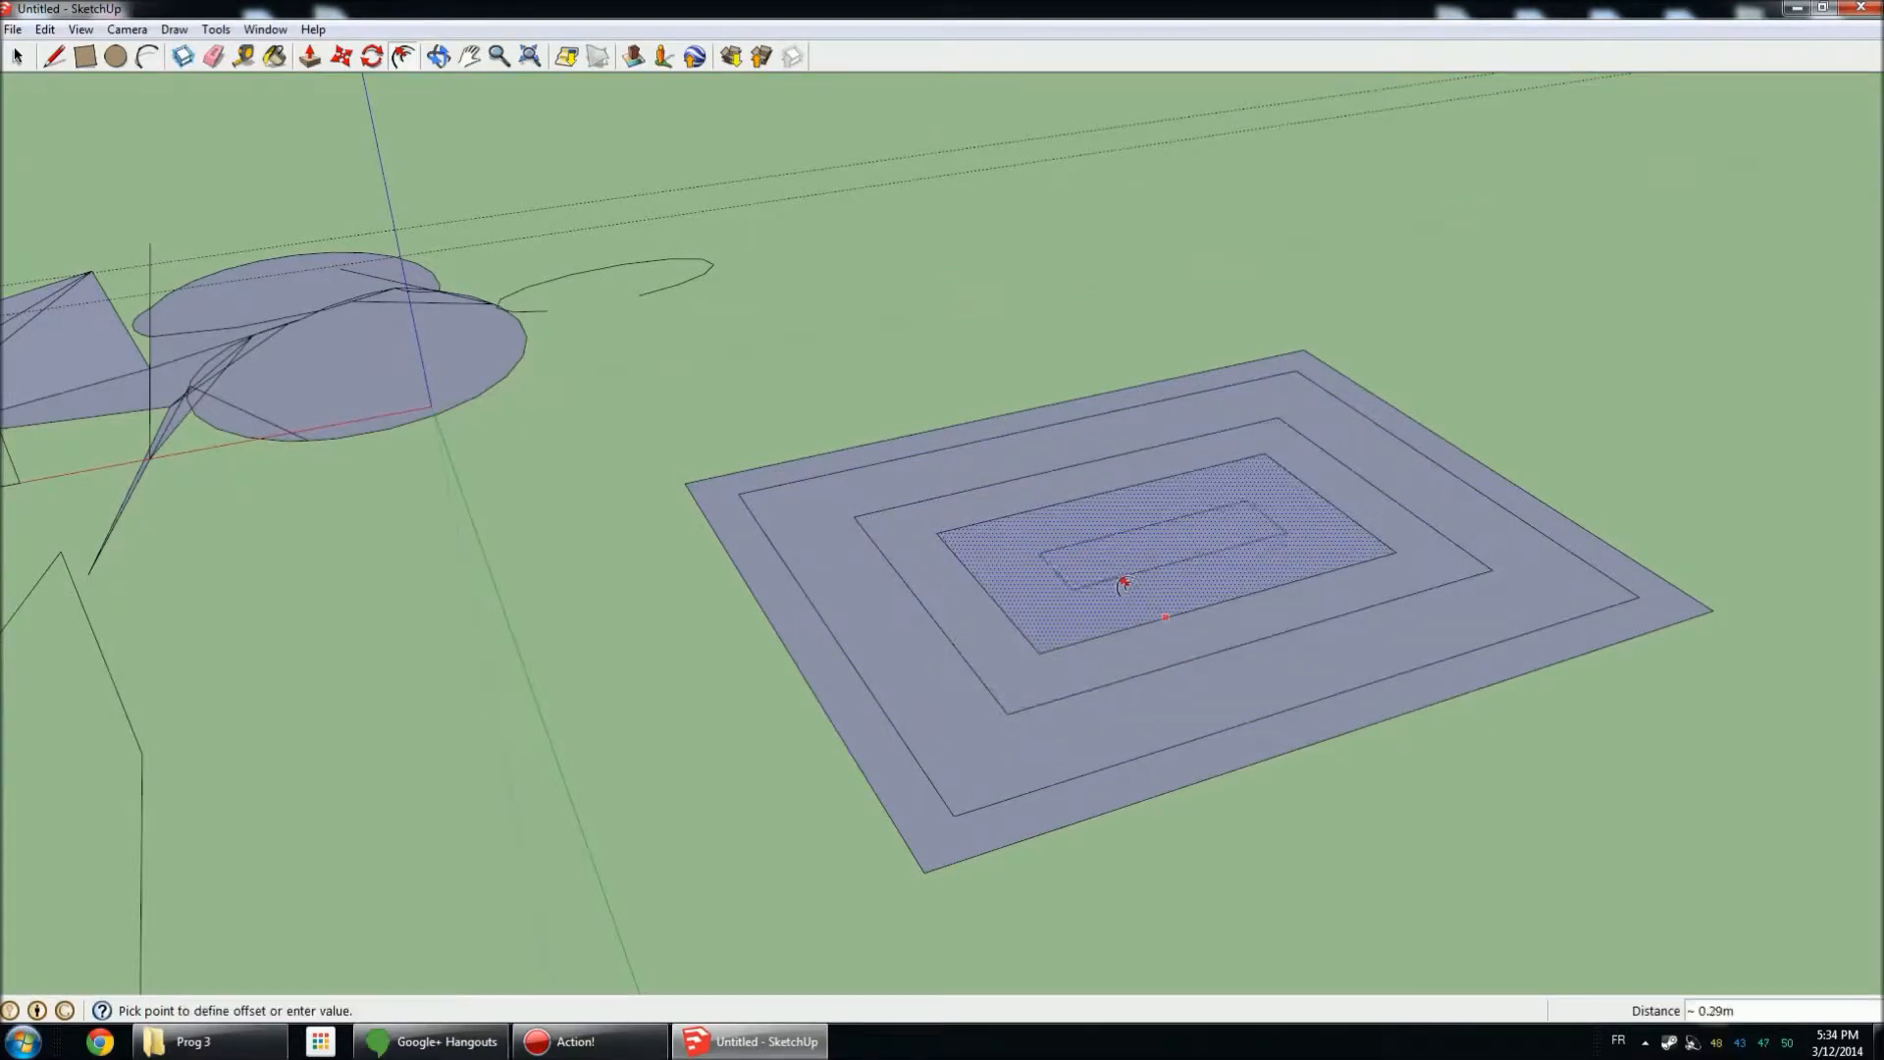
pyautogui.click(1128, 589)
# Push/Pull the nested faces upward from the centre outward into a five-tier stepped pyramid, raising the outermost frame about 0.48 m.
pyautogui.click(310, 56)
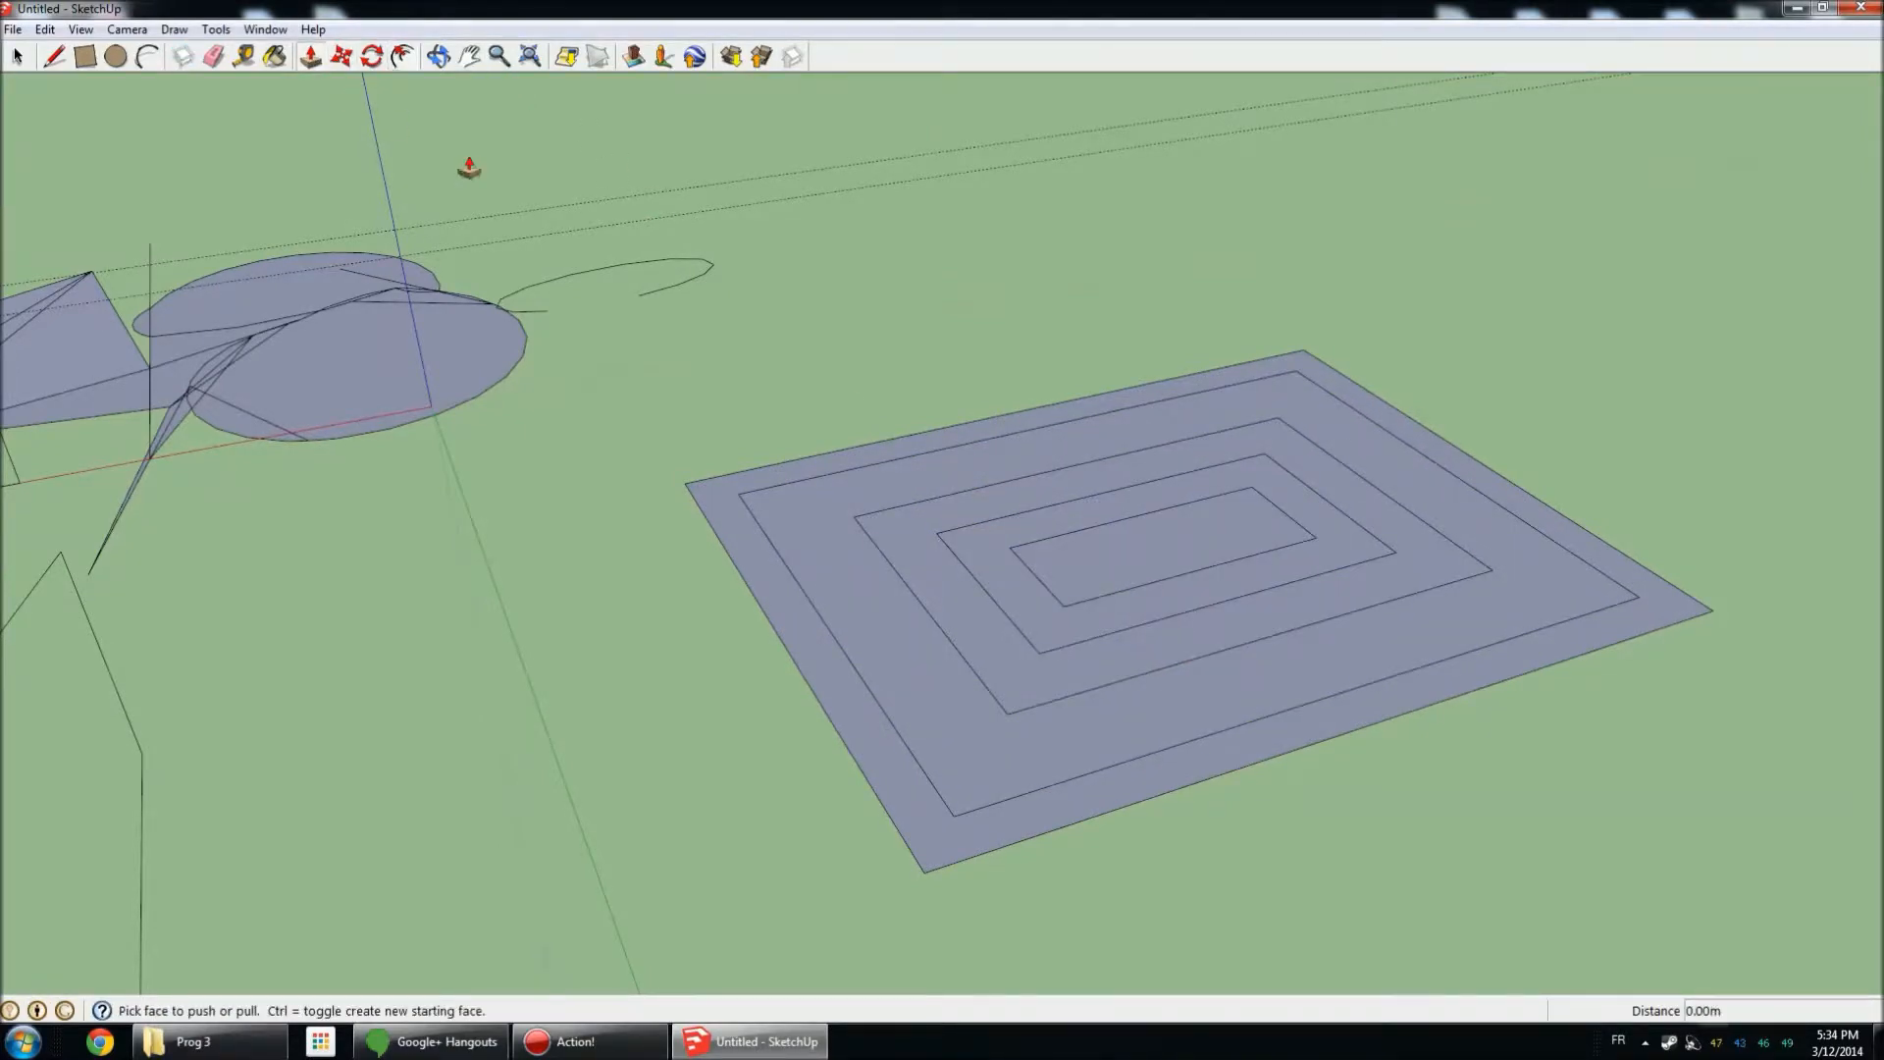
pyautogui.moveTo(1153, 559); pyautogui.dragTo(1204, 182)
pyautogui.moveTo(1025, 579); pyautogui.dragTo(1041, 267)
pyautogui.moveTo(941, 592); pyautogui.dragTo(959, 399)
pyautogui.moveTo(870, 594); pyautogui.dragTo(883, 416)
pyautogui.moveTo(837, 622); pyautogui.dragTo(828, 546)
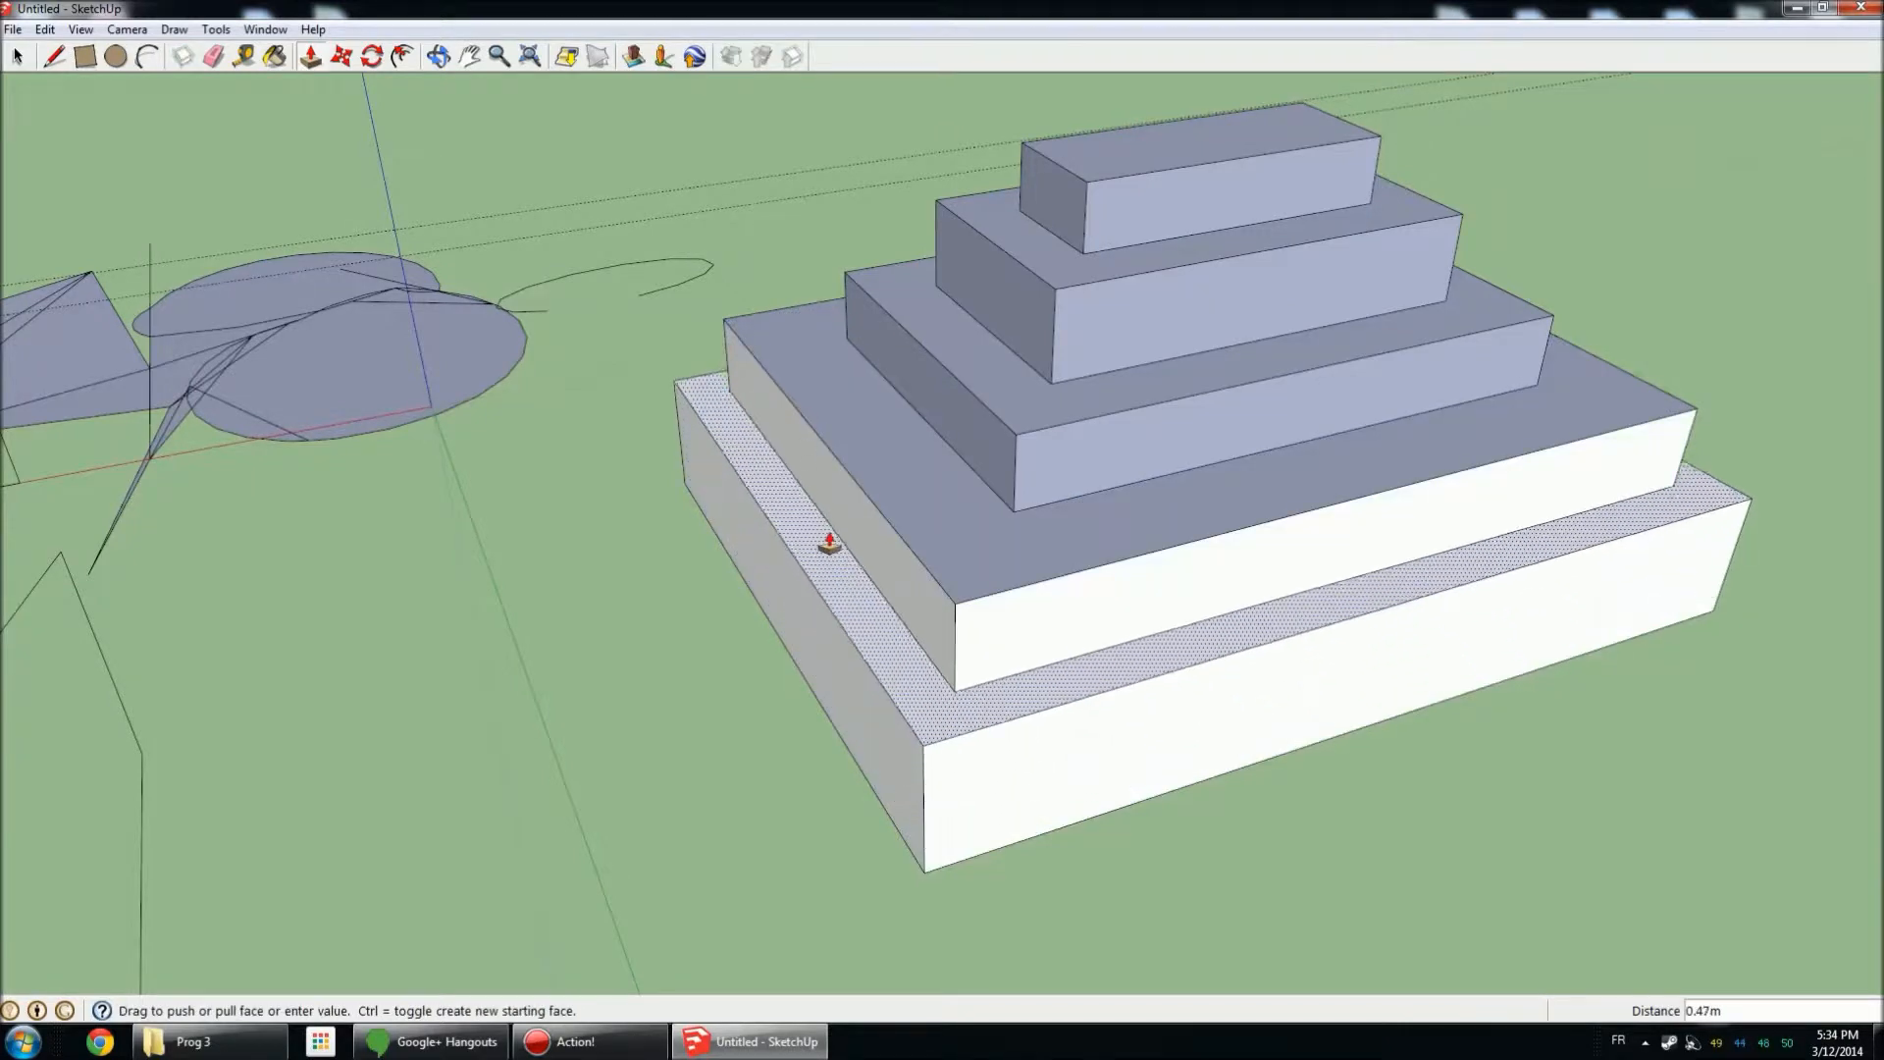
# Offset the edges of one side face of the pyramid's bottom tier inward and pull the inner face outward into a projecting block.
pyautogui.press('o')
pyautogui.moveTo(1589, 576); pyautogui.dragTo(795, 365)
pyautogui.press('p')
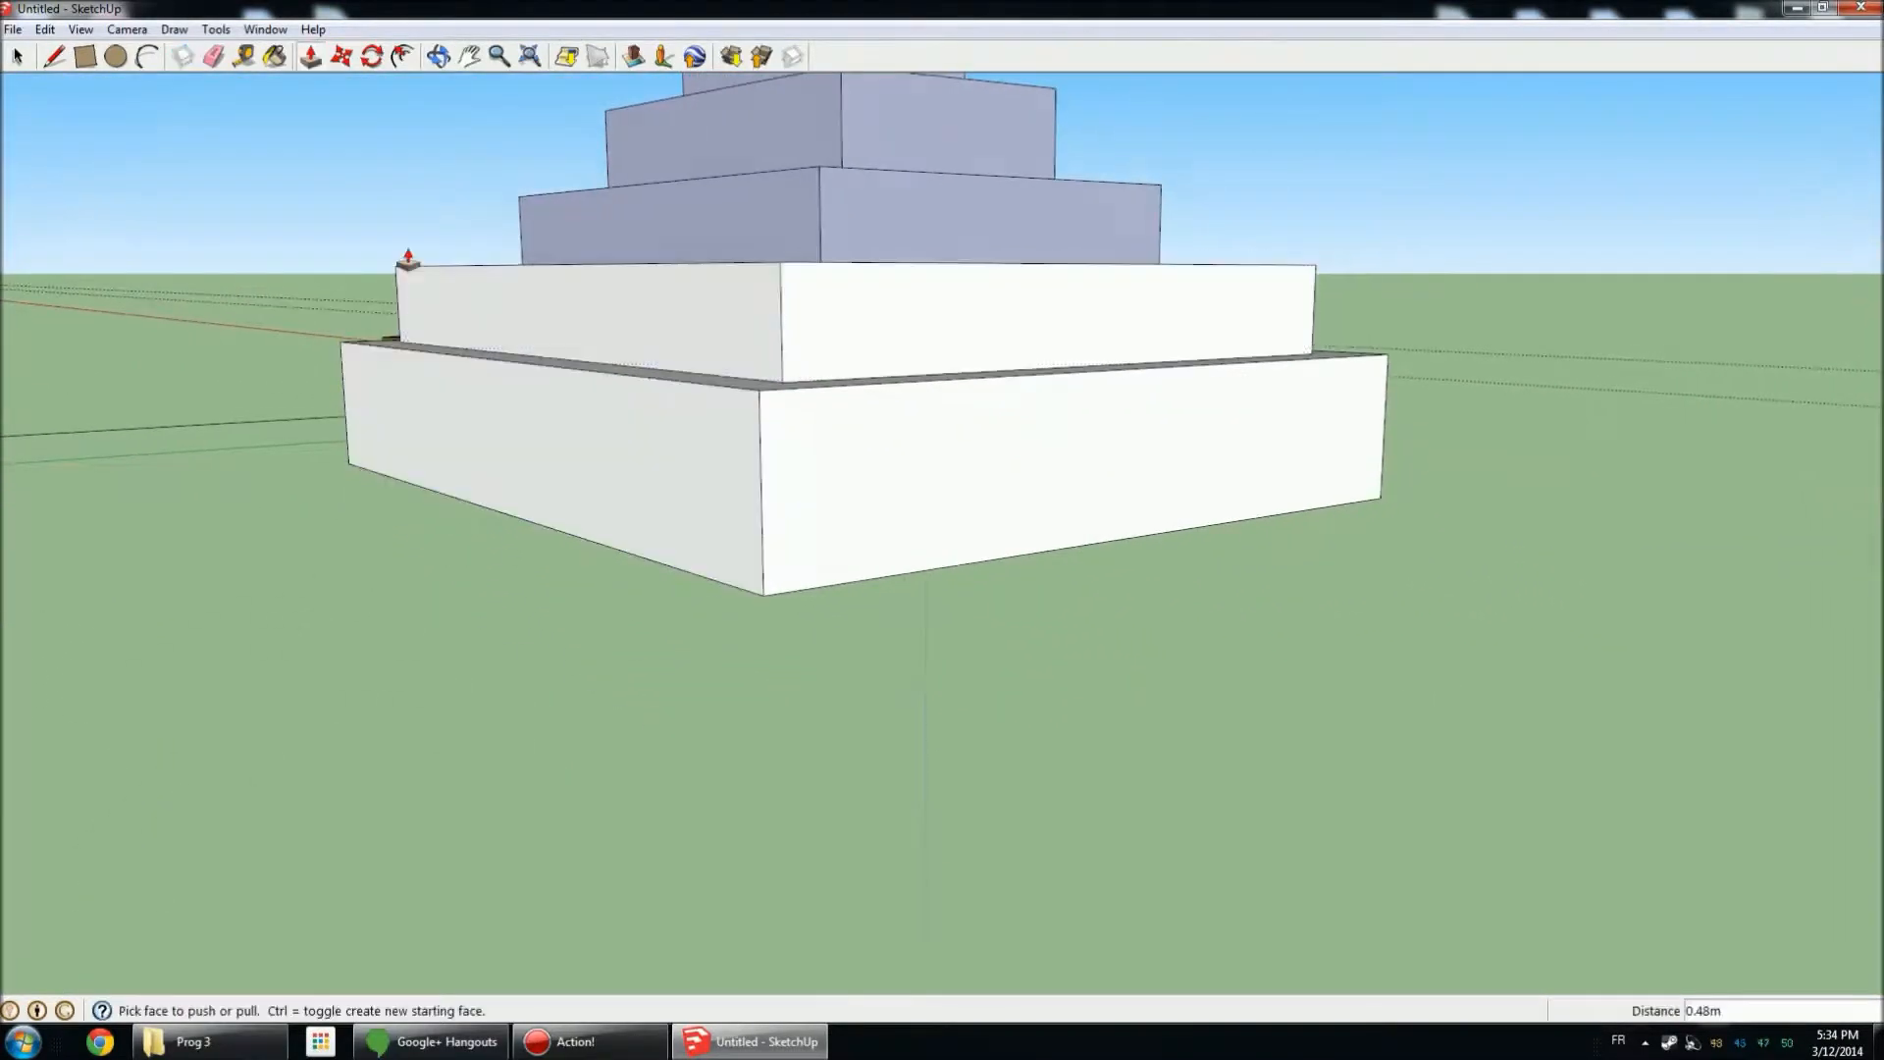
pyautogui.click(403, 56)
pyautogui.click(968, 484)
pyautogui.click(895, 422)
pyautogui.press('p')
pyautogui.moveTo(1089, 469); pyautogui.dragTo(1476, 585)
# Offset the edges of the projecting block's top face inward and pull the inner face upward.
pyautogui.moveTo(1476, 585); pyautogui.dragTo(487, 402, button='middle')
pyautogui.press('f')
pyautogui.click(628, 420)
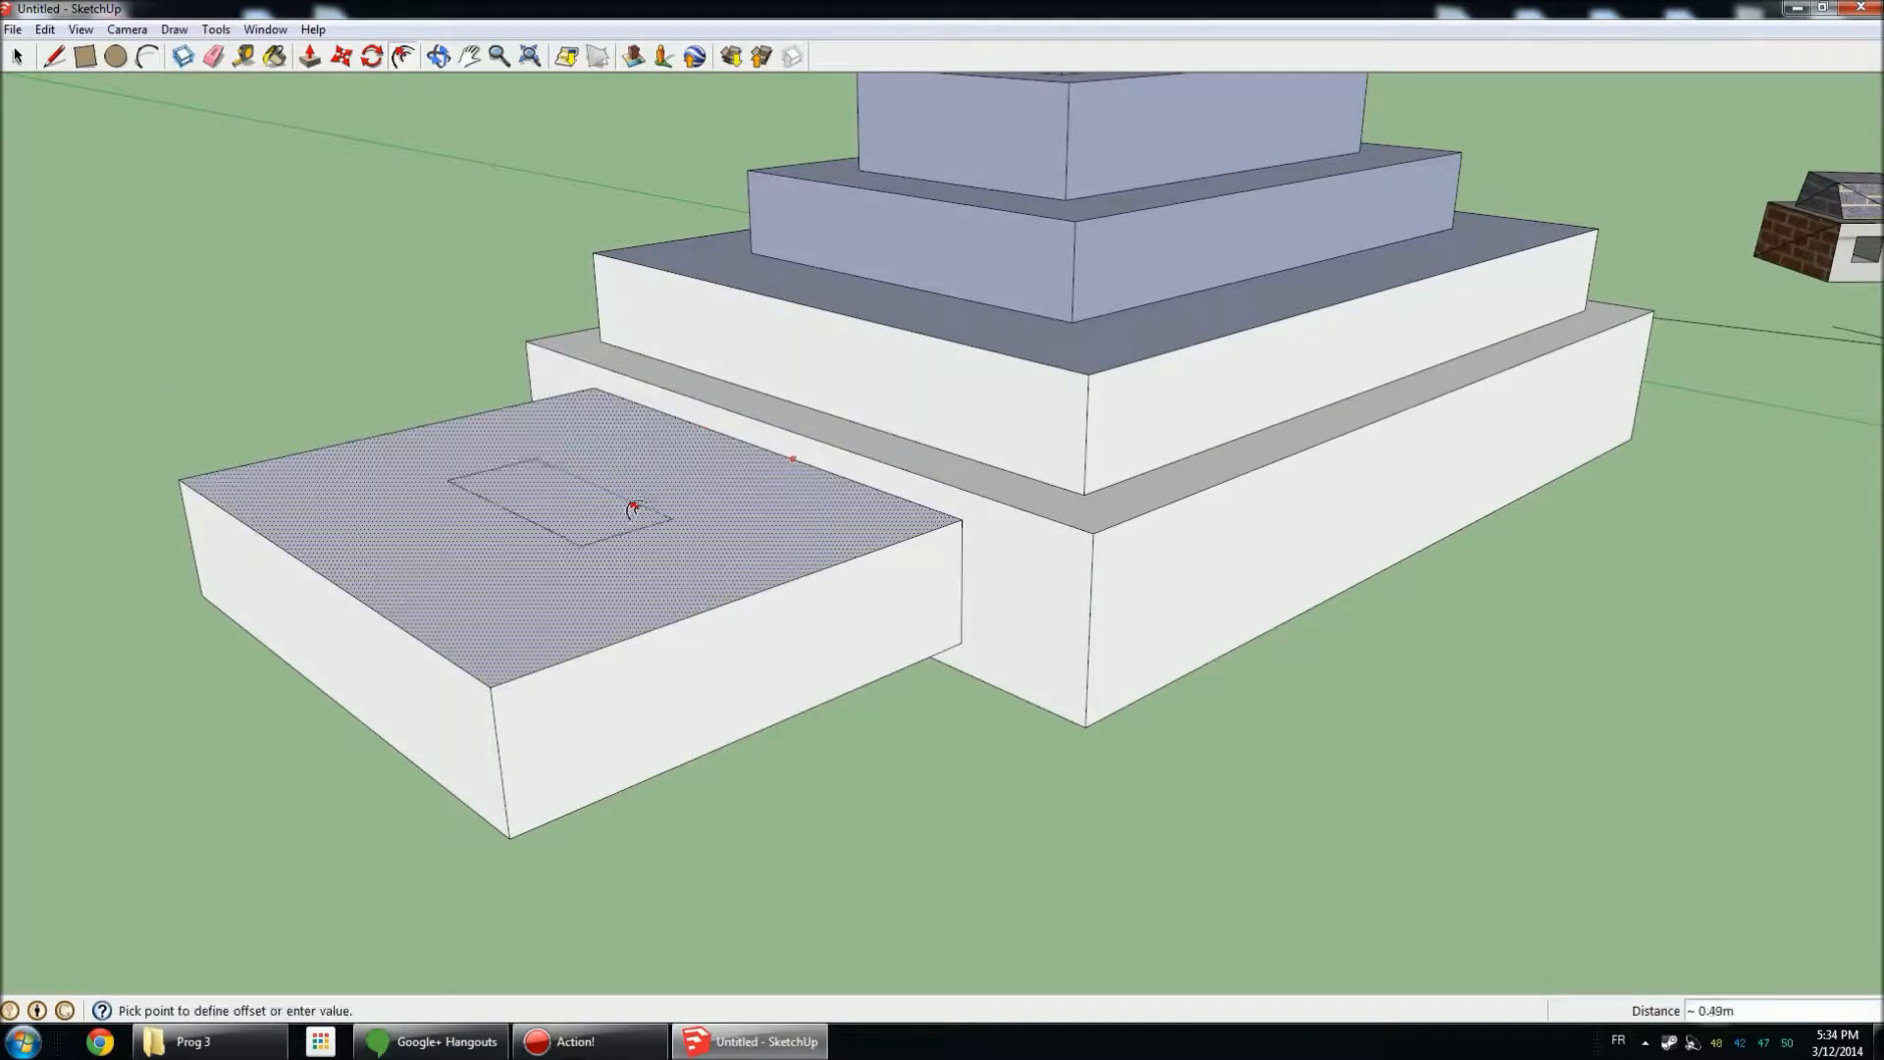
pyautogui.click(680, 461)
pyautogui.press('p')
pyautogui.moveTo(546, 450); pyautogui.dragTo(525, 235)
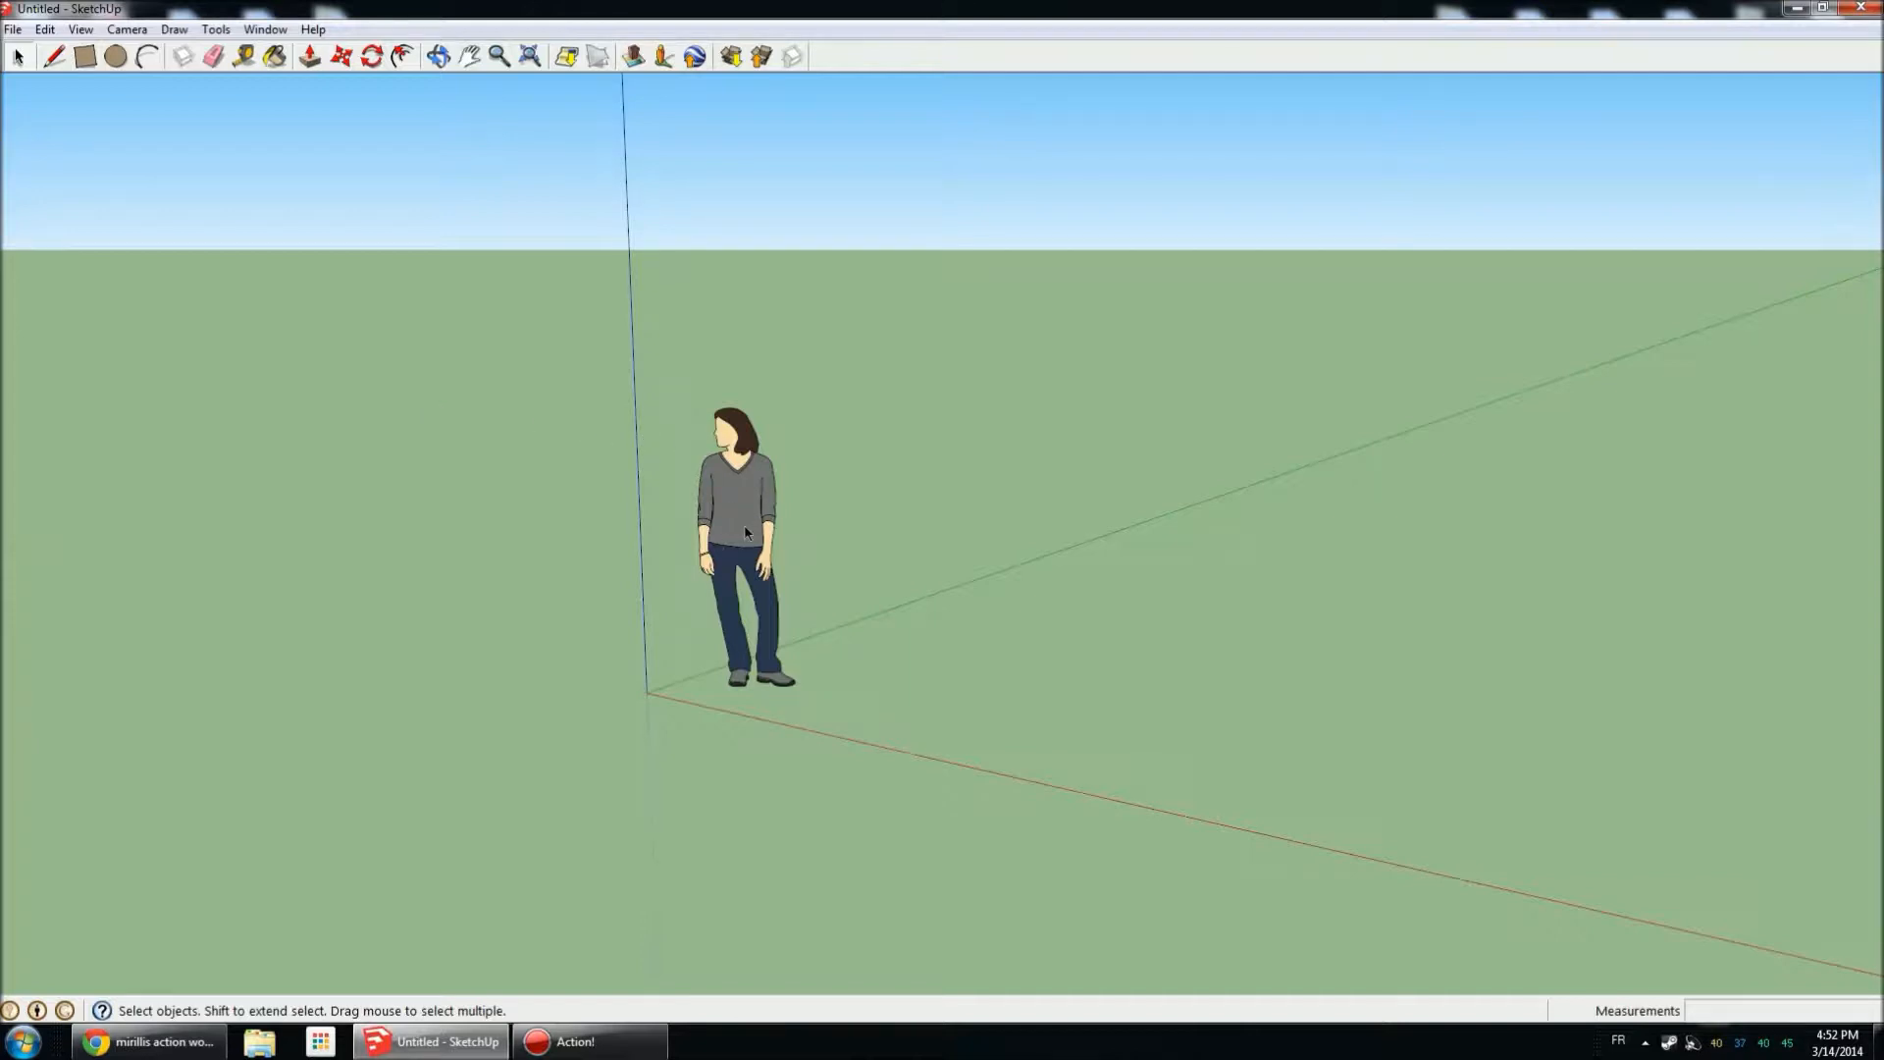
# Select the default standing figure in the new model and delete it.
pyautogui.moveTo(957, 296); pyautogui.dragTo(684, 721)
pyautogui.moveTo(568, 761); pyautogui.dragTo(568, 760)
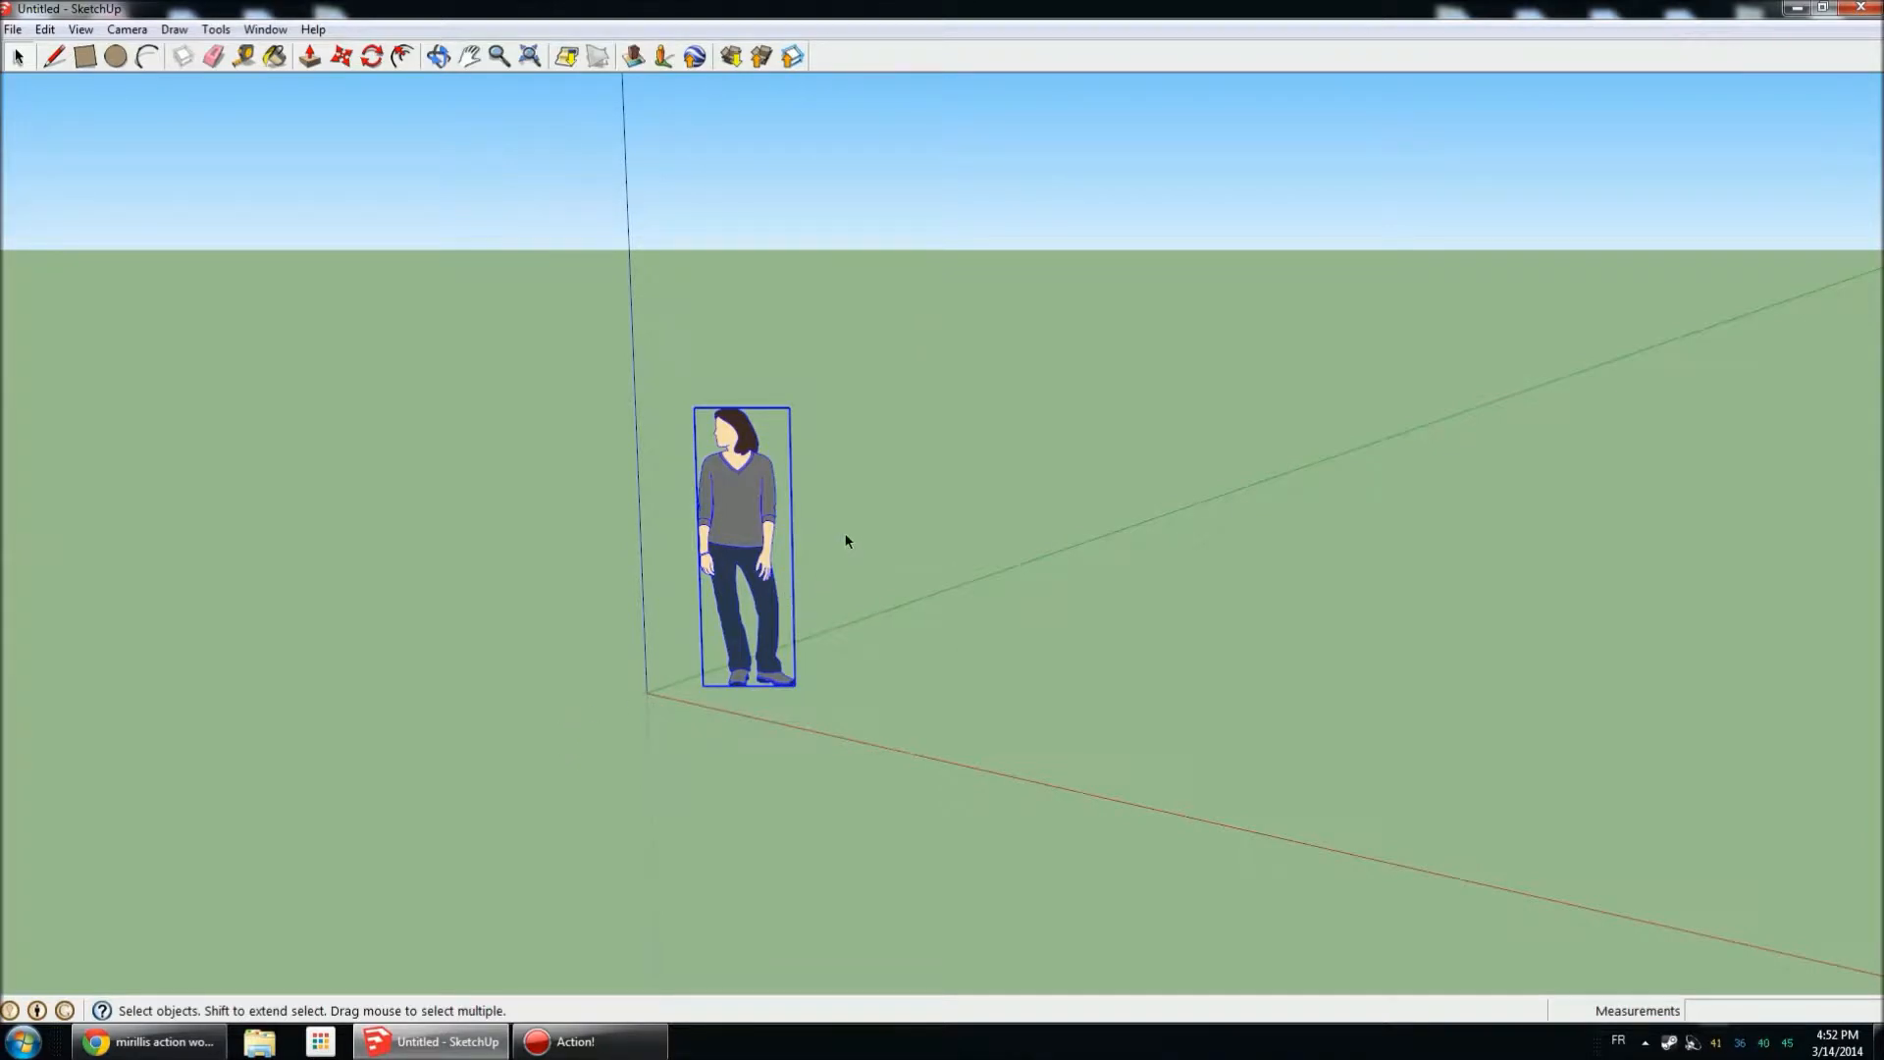
pyautogui.press('Delete')
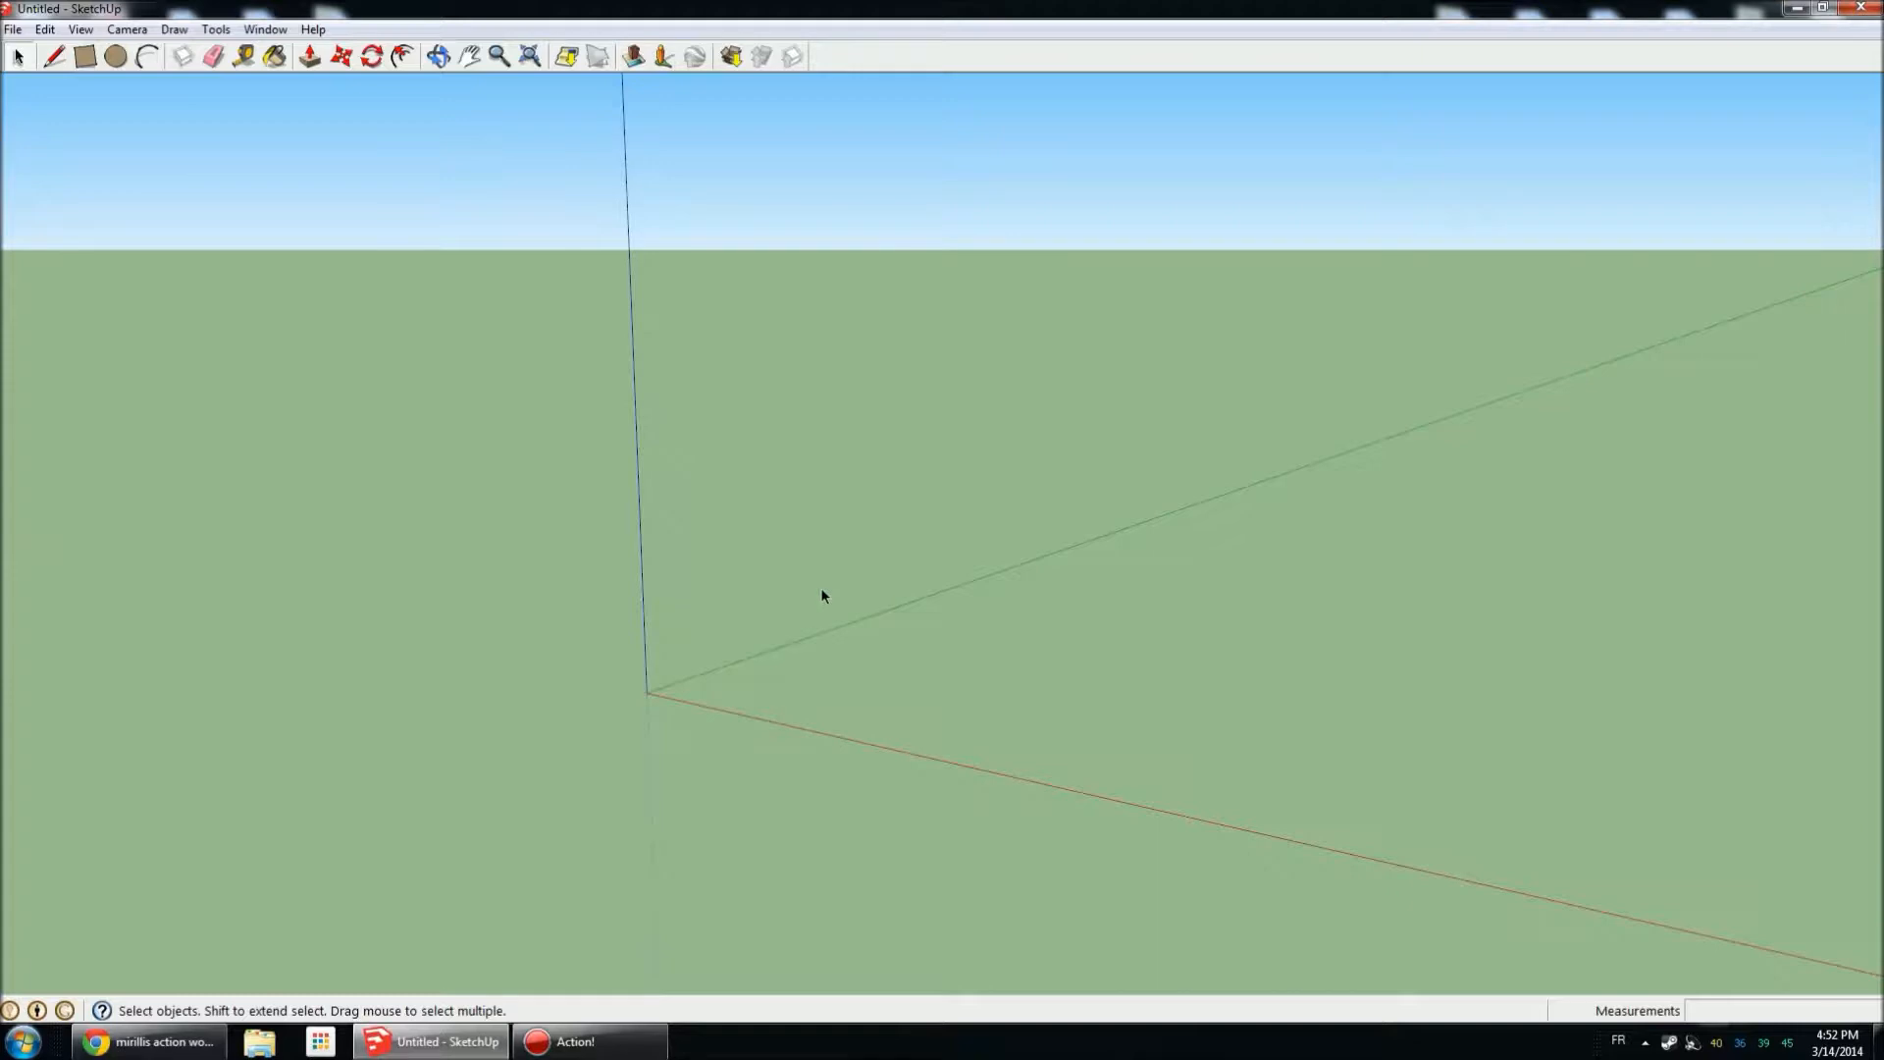
# Draw a 15 m by 20 m rectangle on the ground starting from the origin.
pyautogui.click(86, 57)
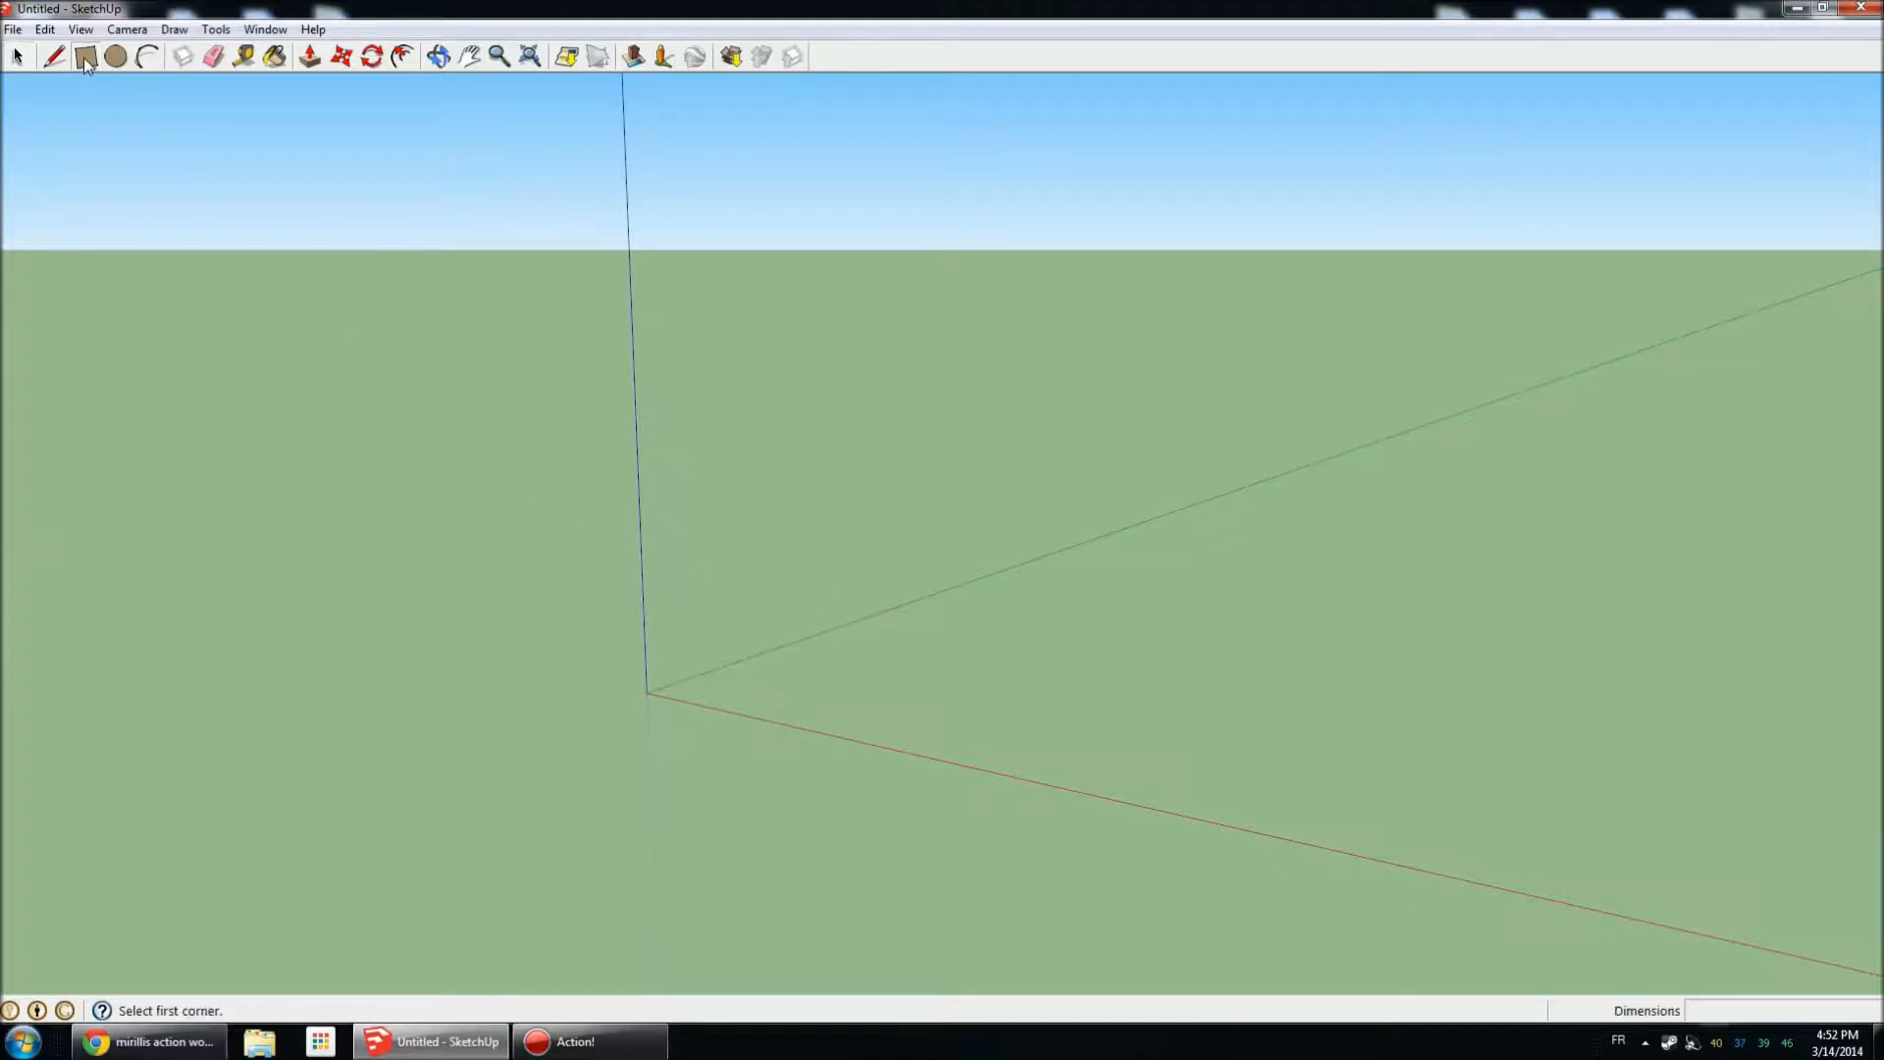
pyautogui.click(651, 694)
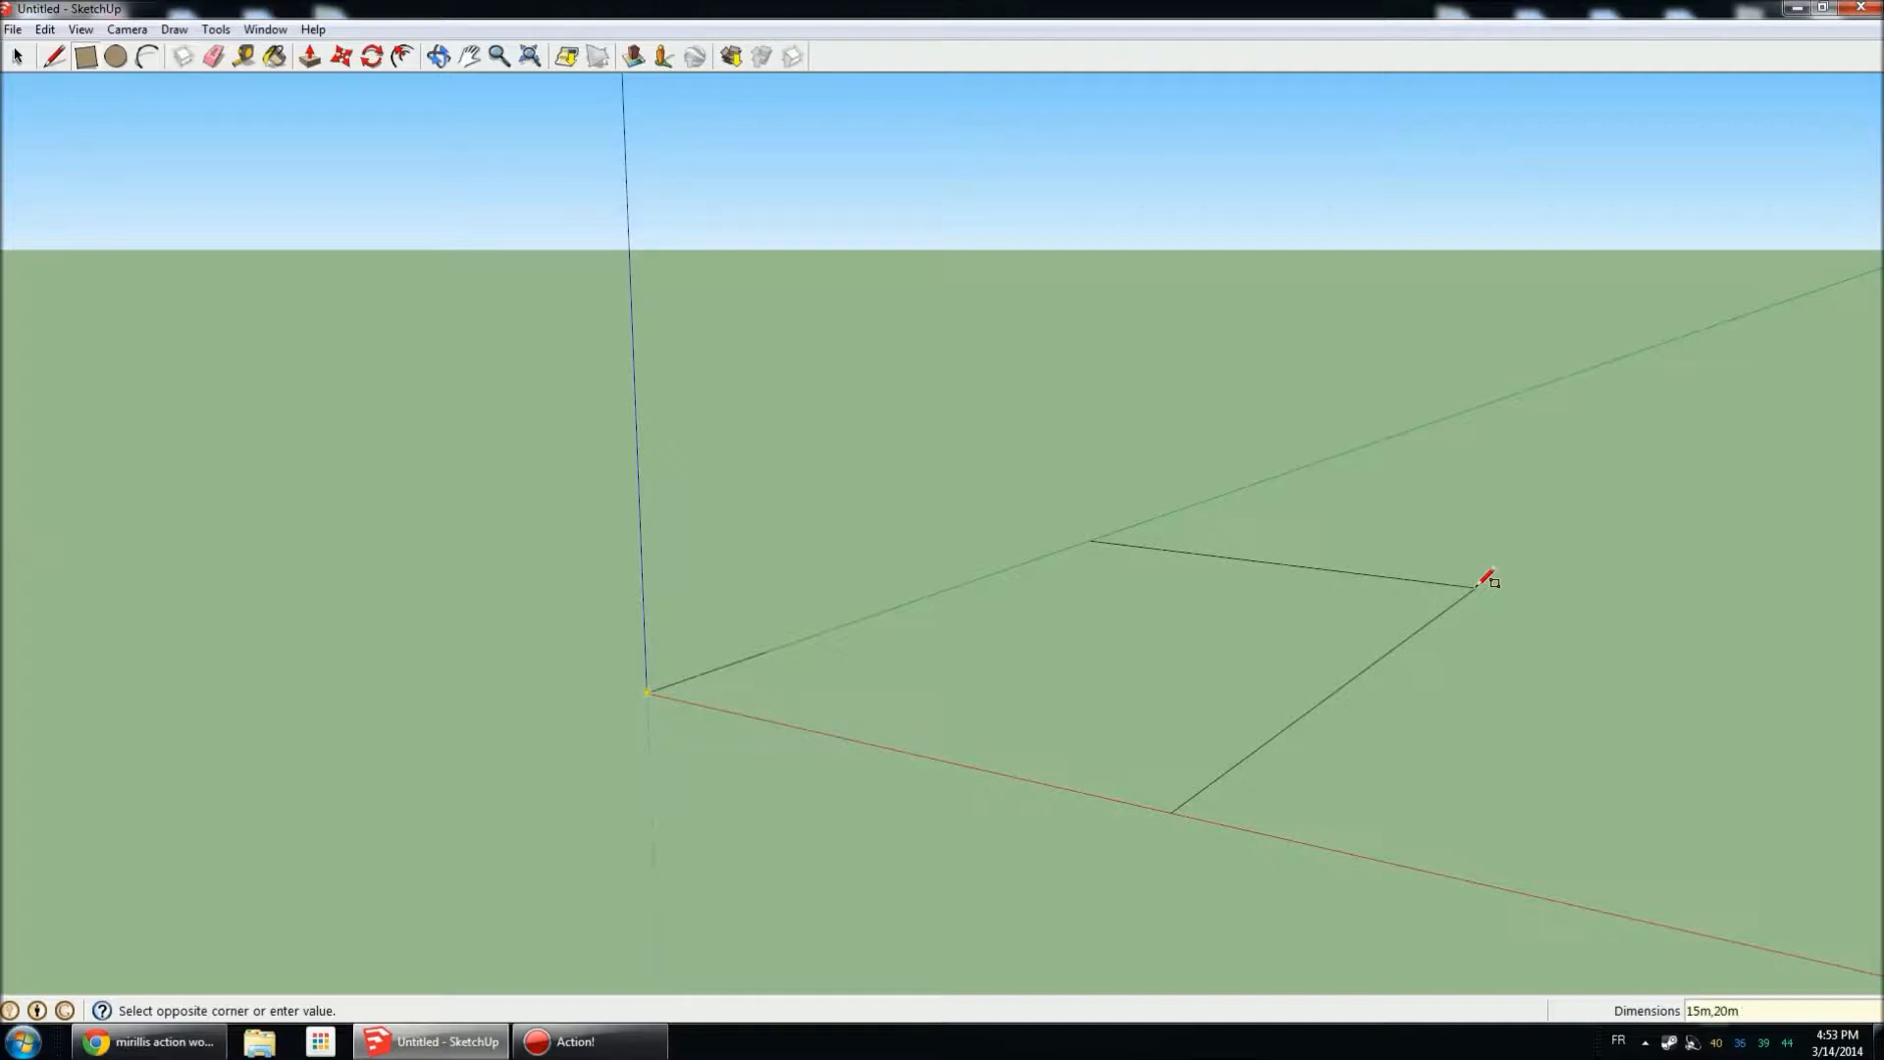
pyautogui.press('Return')
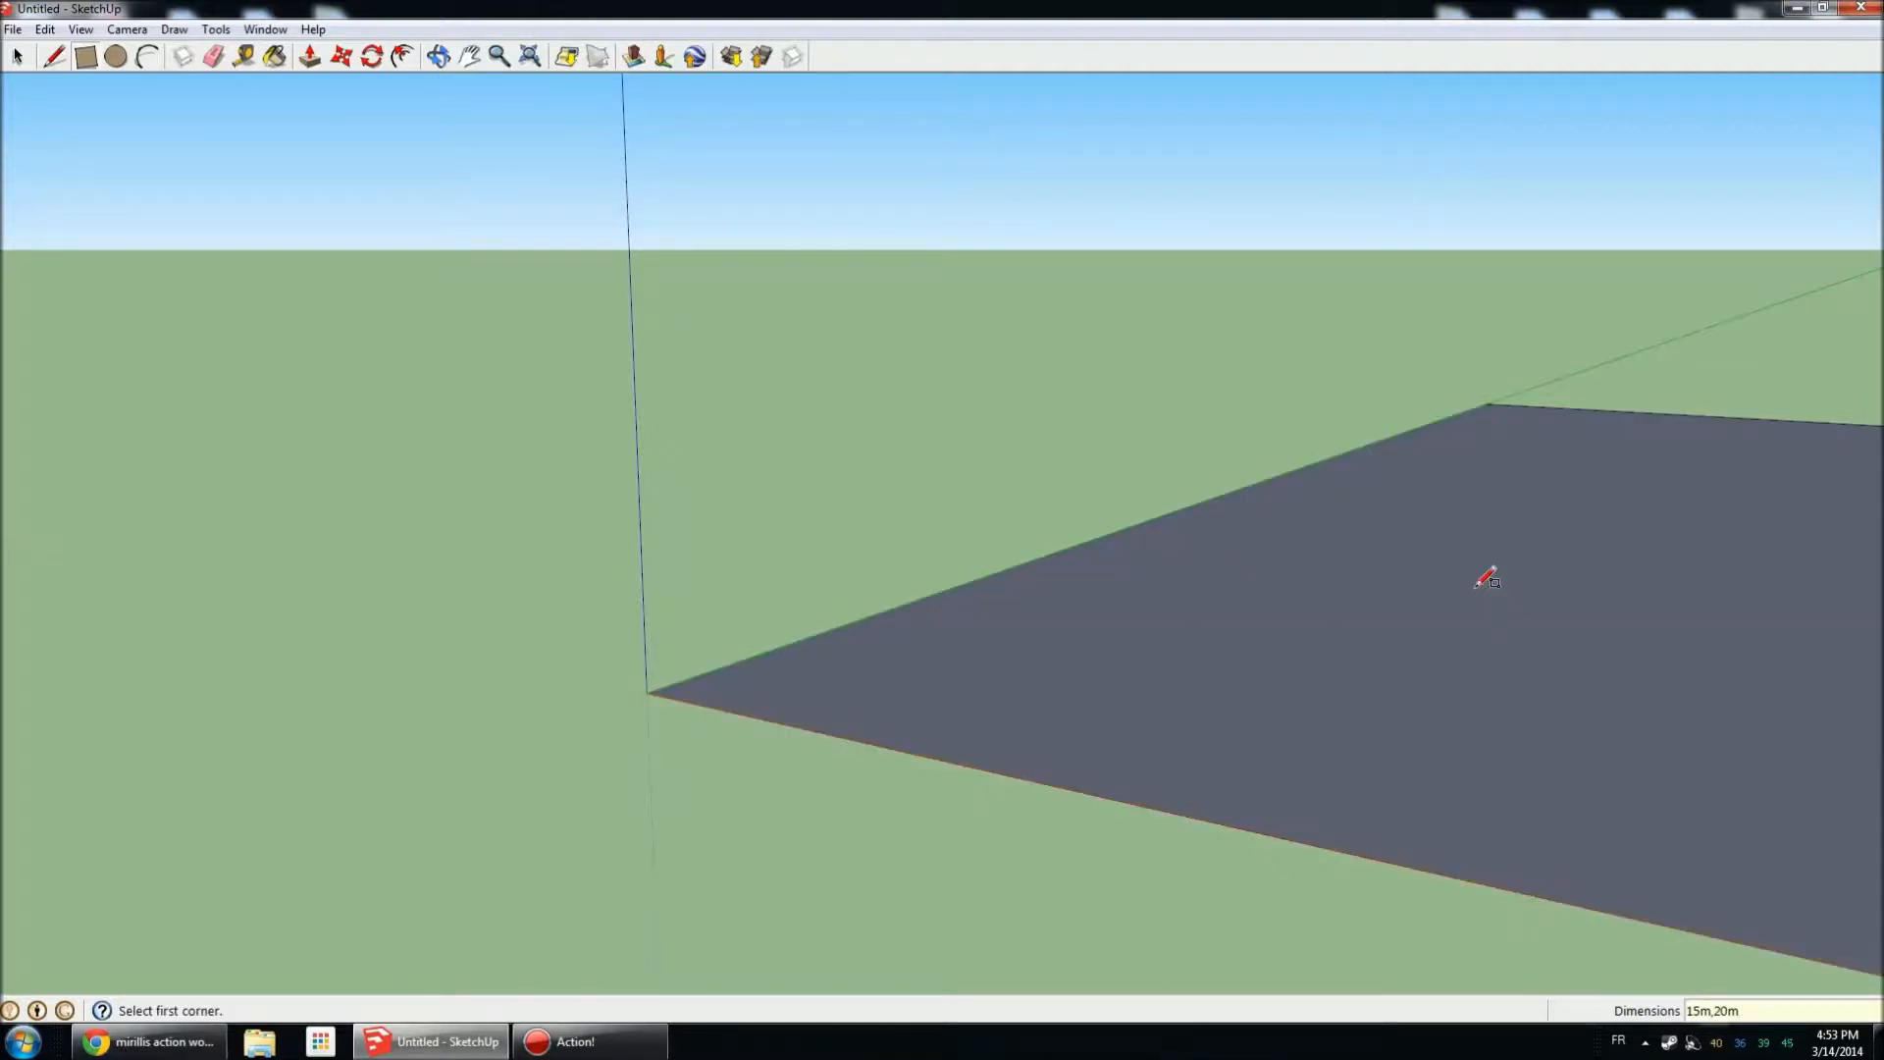
# Push/Pull the ground rectangle upward 3 m to form the building's block.
pyautogui.scroll(-6, 765, 589)
pyautogui.moveTo(1394, 599); pyautogui.dragTo(537, 735, button='middle')
pyautogui.press('r')
pyautogui.click(308, 58)
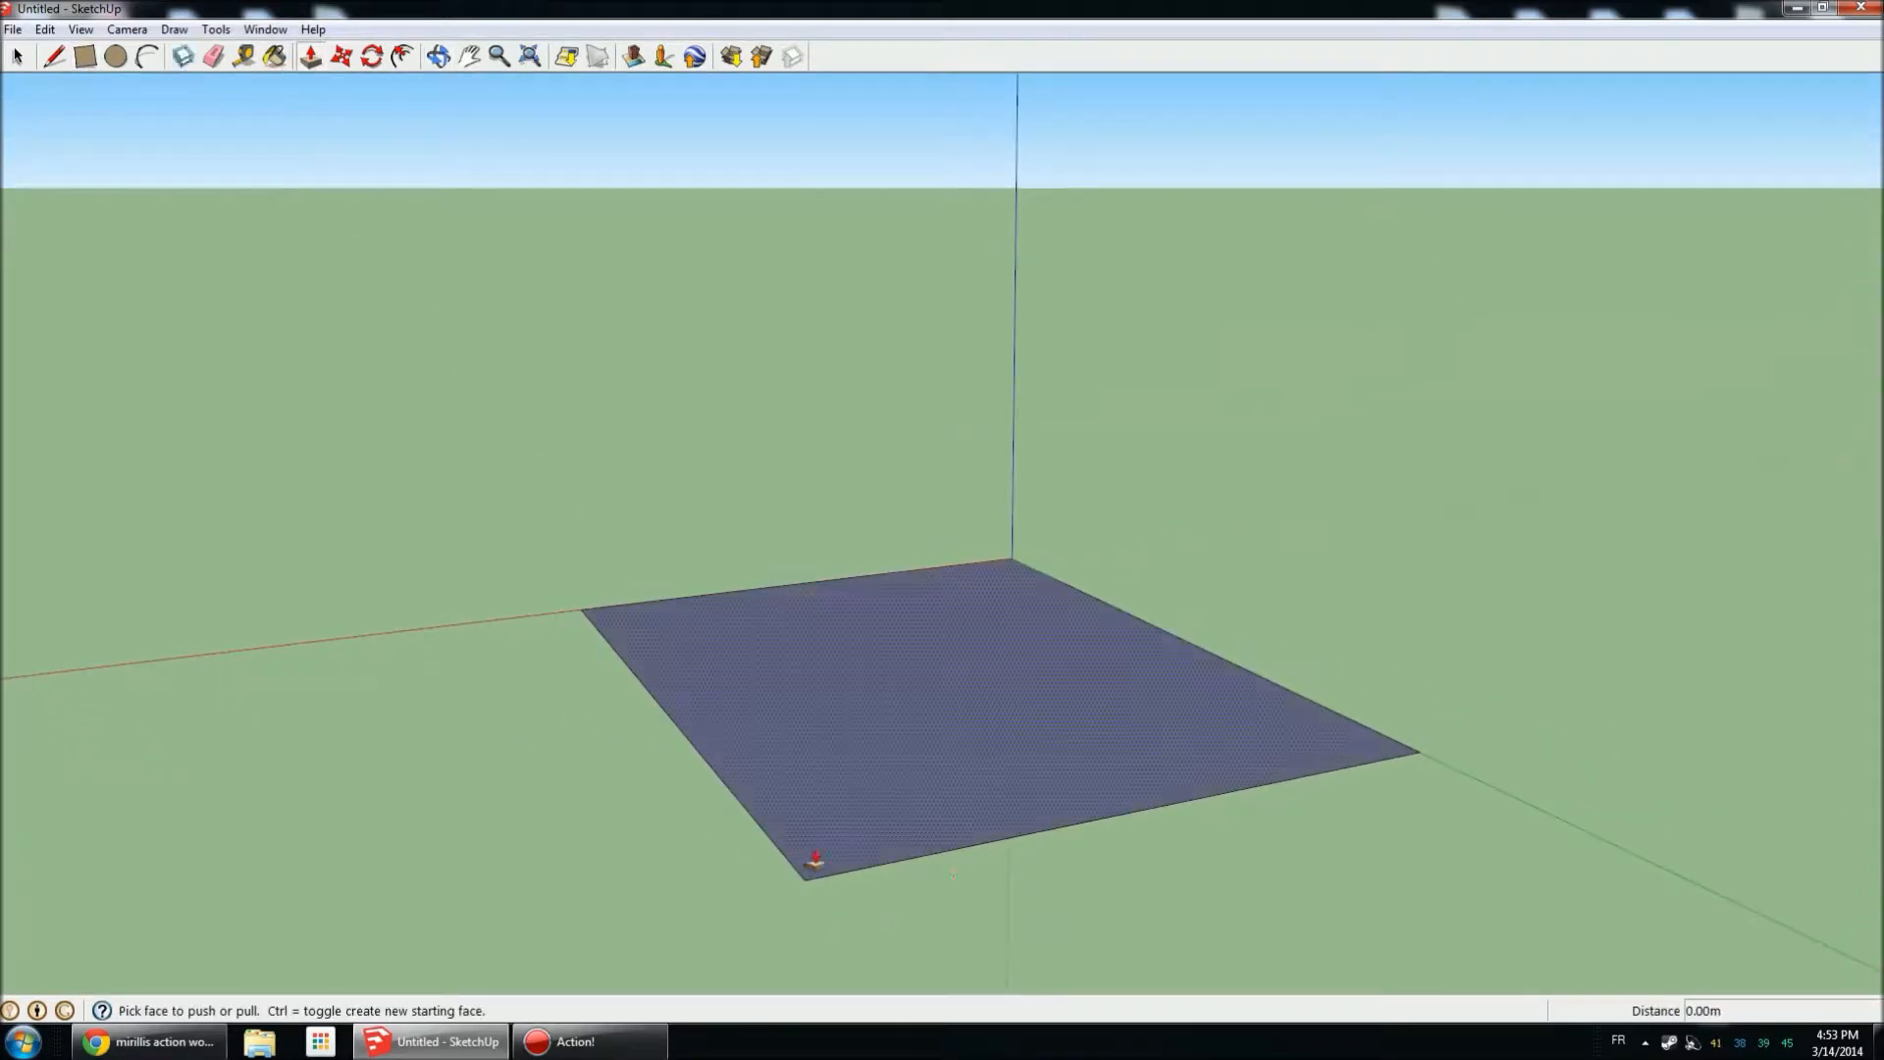
pyautogui.moveTo(884, 685); pyautogui.dragTo(879, 595)
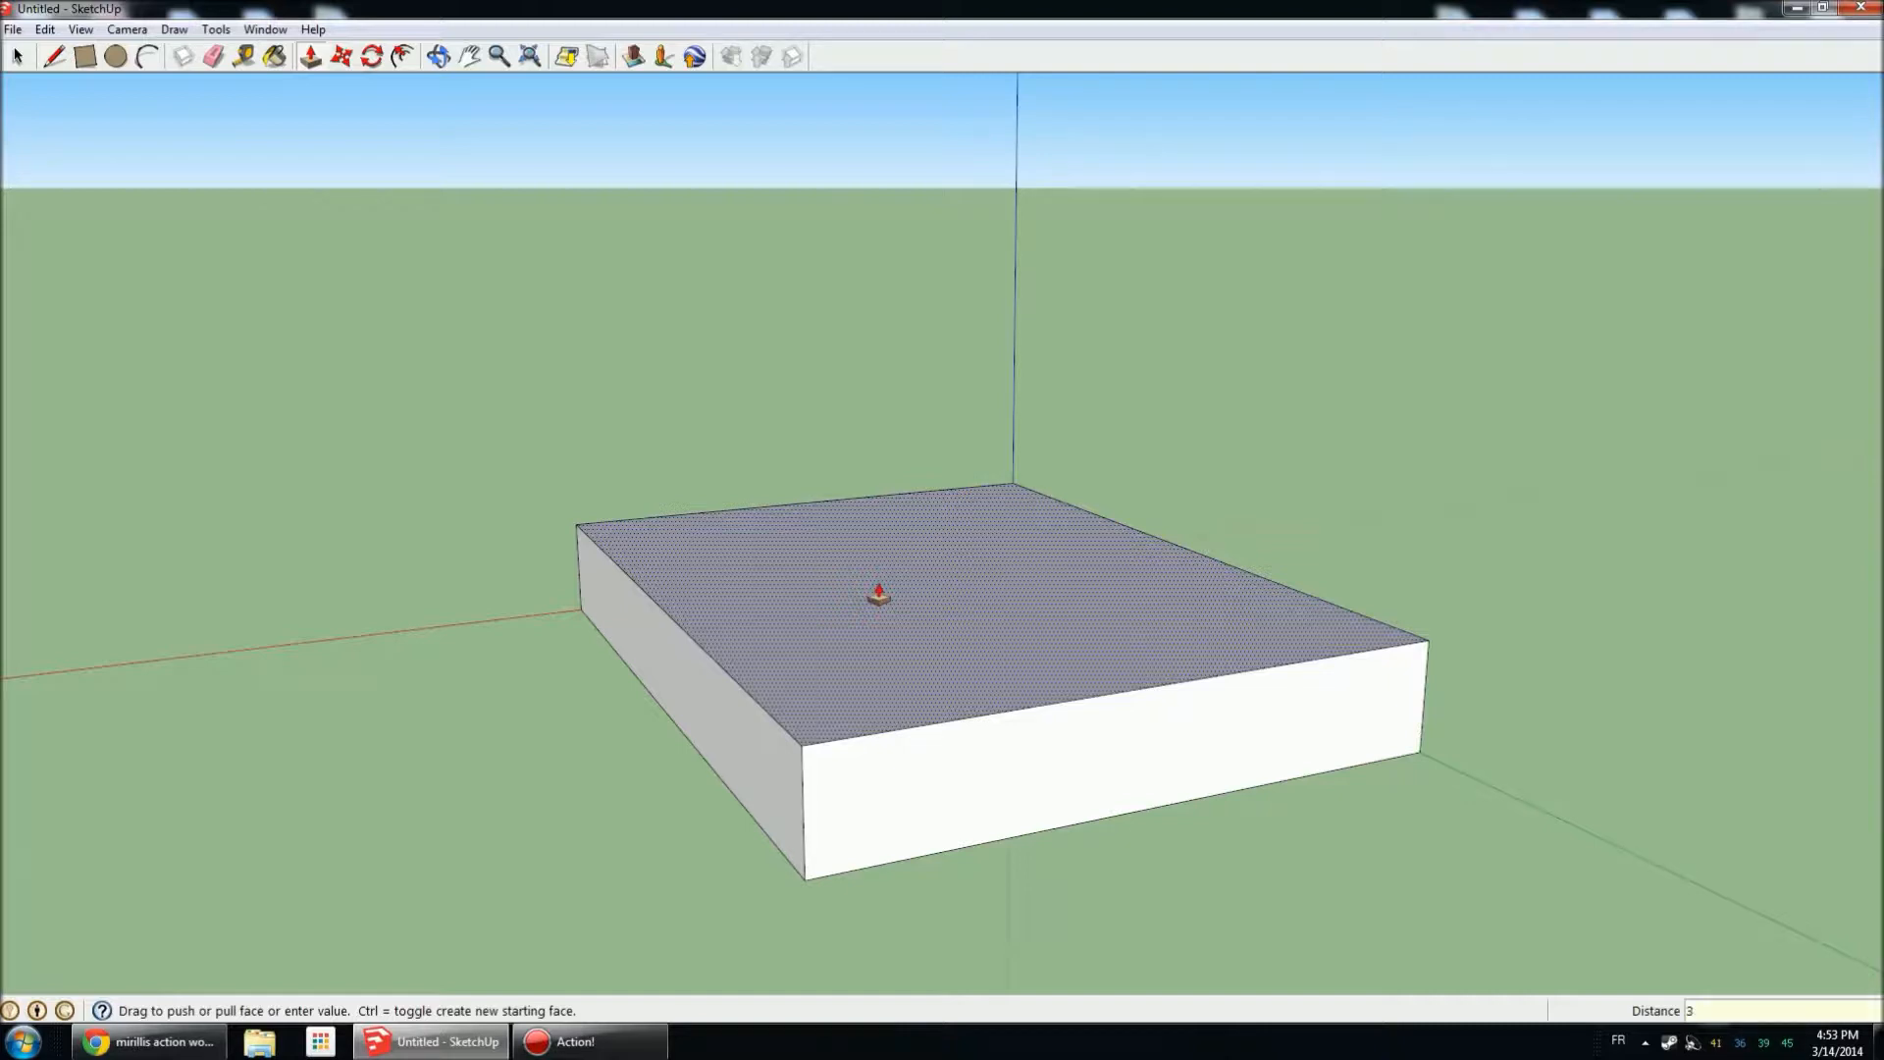
pyautogui.press('Return')
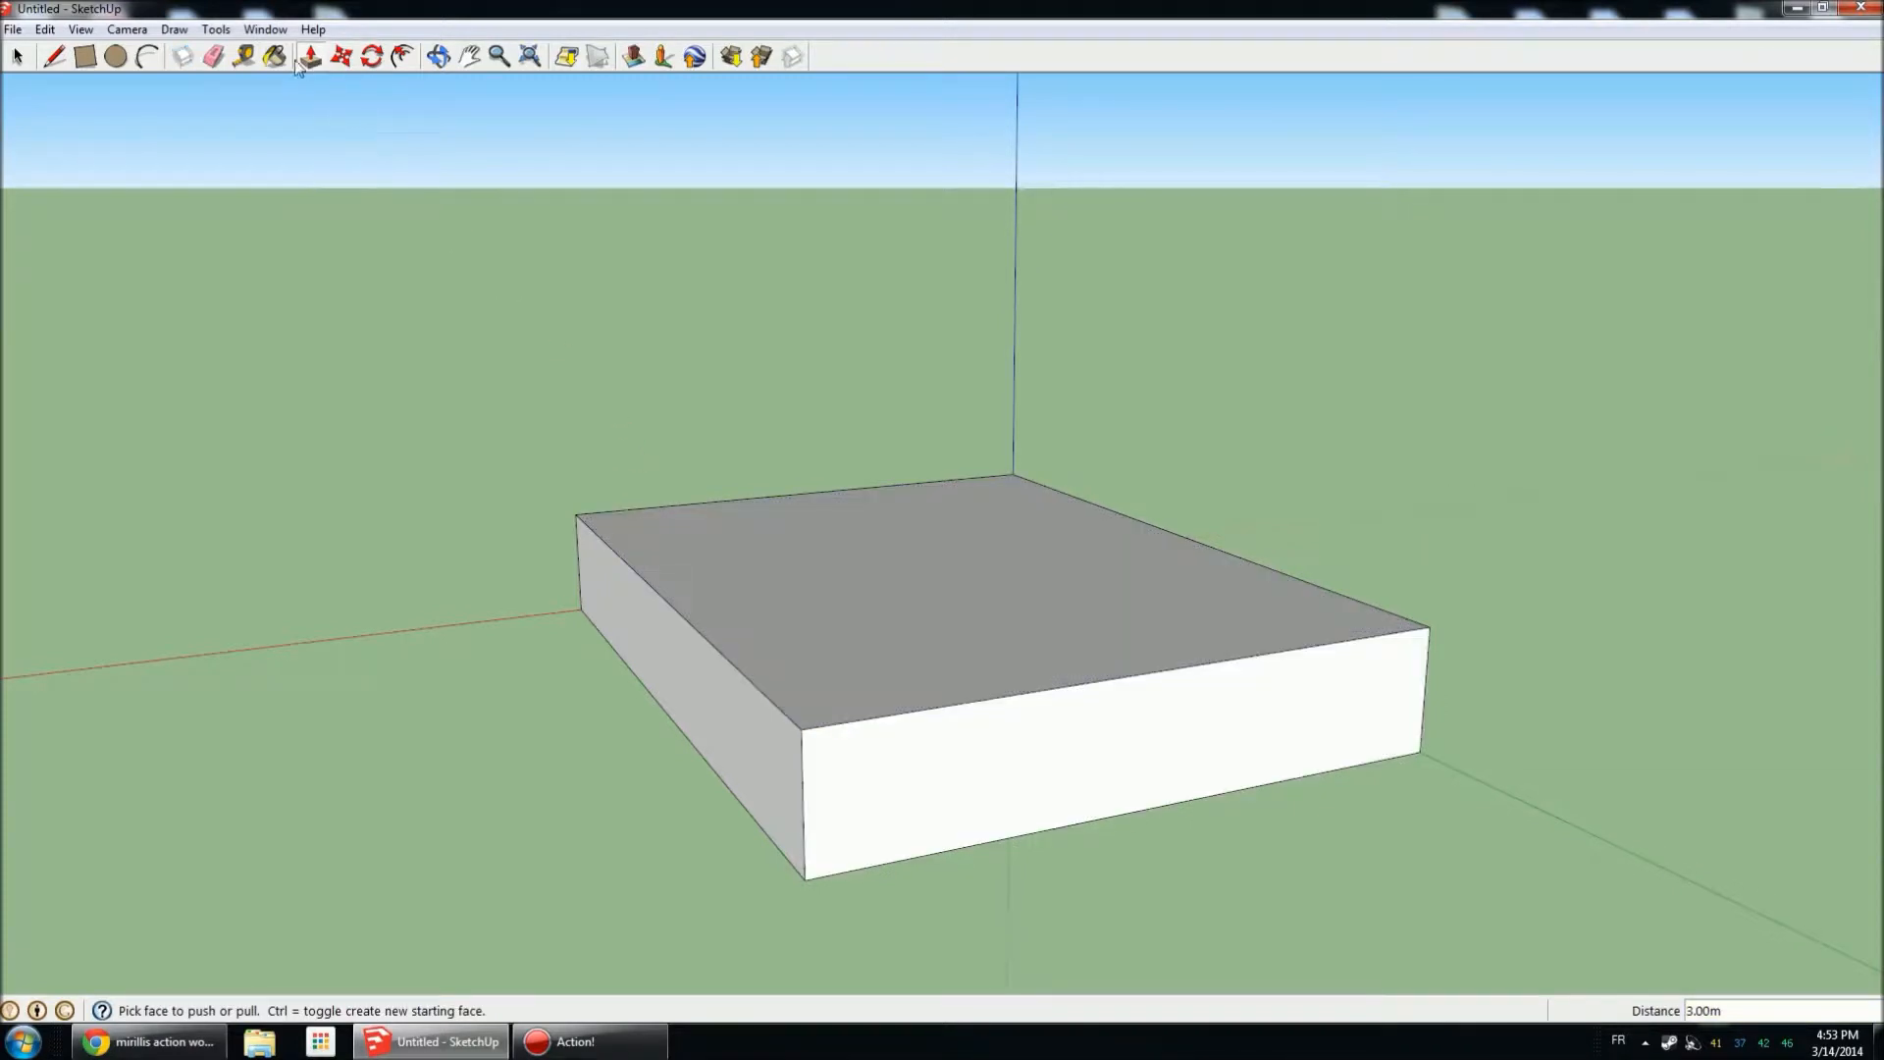
# Measure the height of the block's vertical corner edge with the Tape Measure.
pyautogui.click(246, 57)
pyautogui.scroll(2, 862, 957)
pyautogui.scroll(2, 781, 862)
pyautogui.click(775, 785)
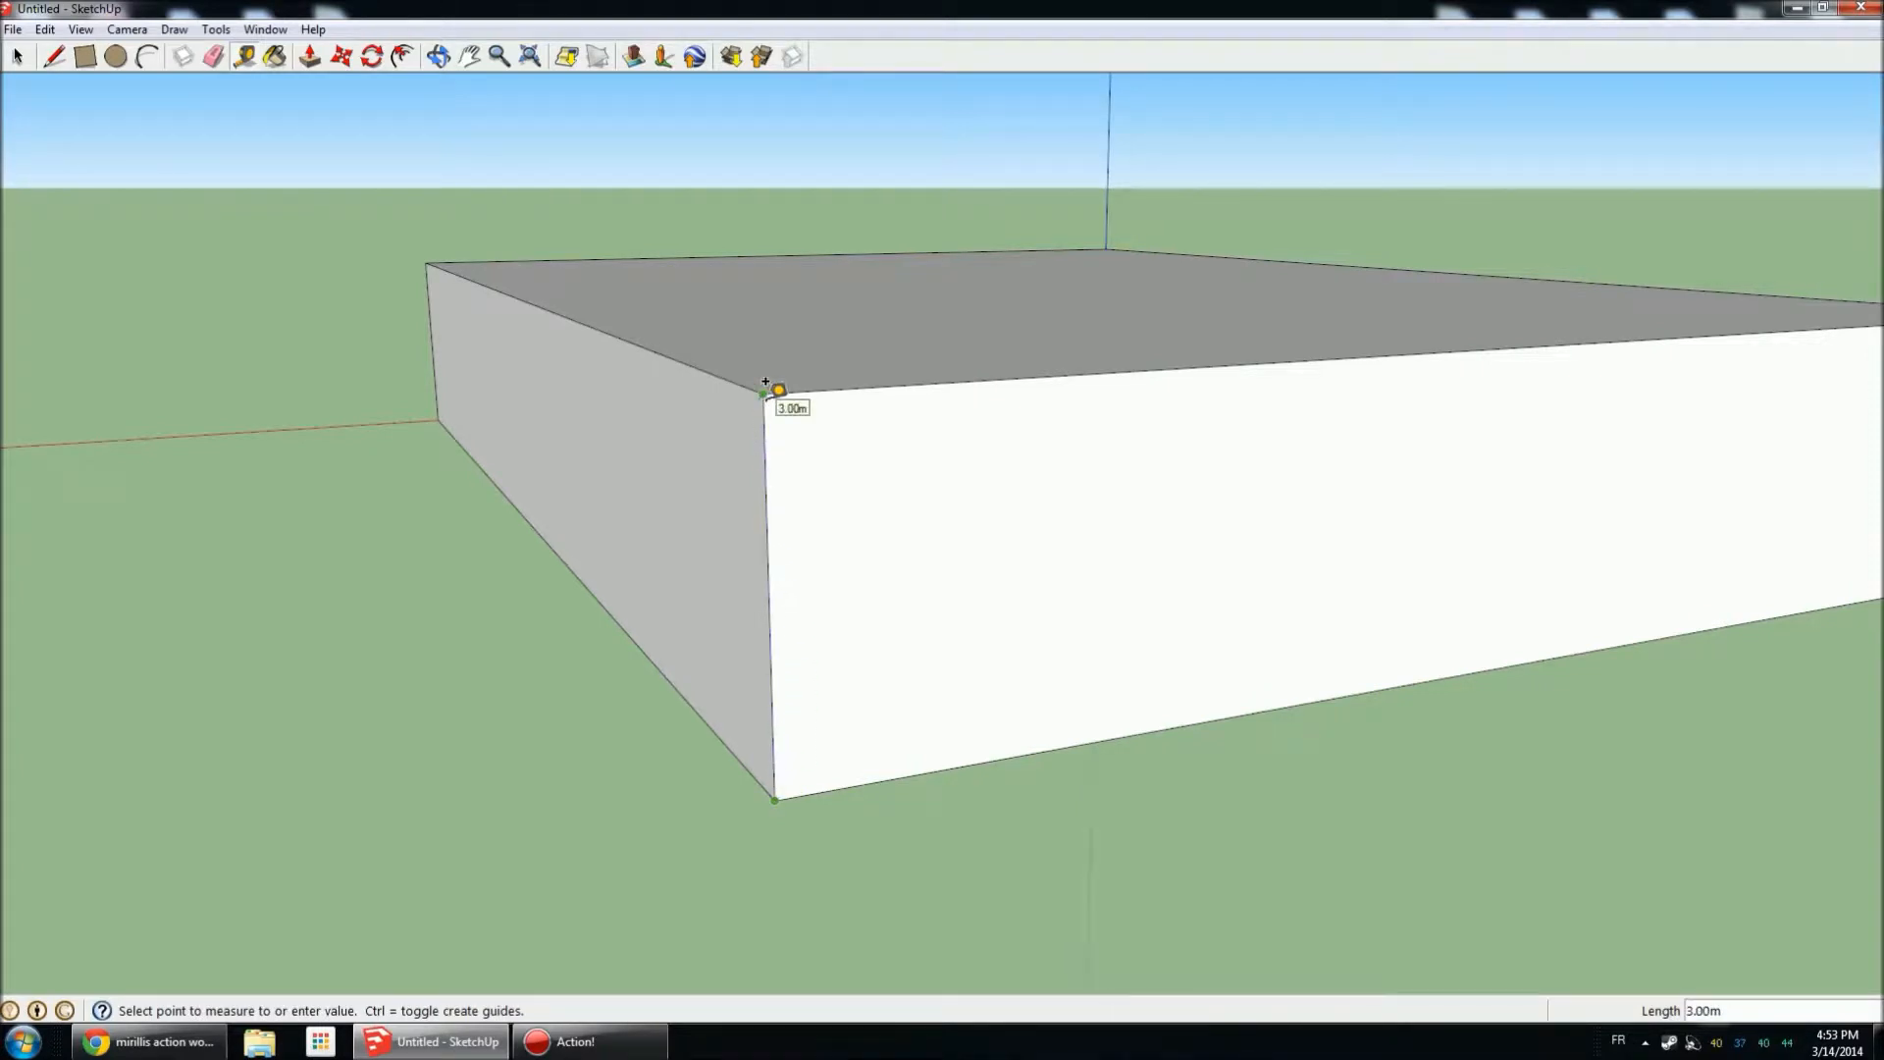
pyautogui.click(17, 56)
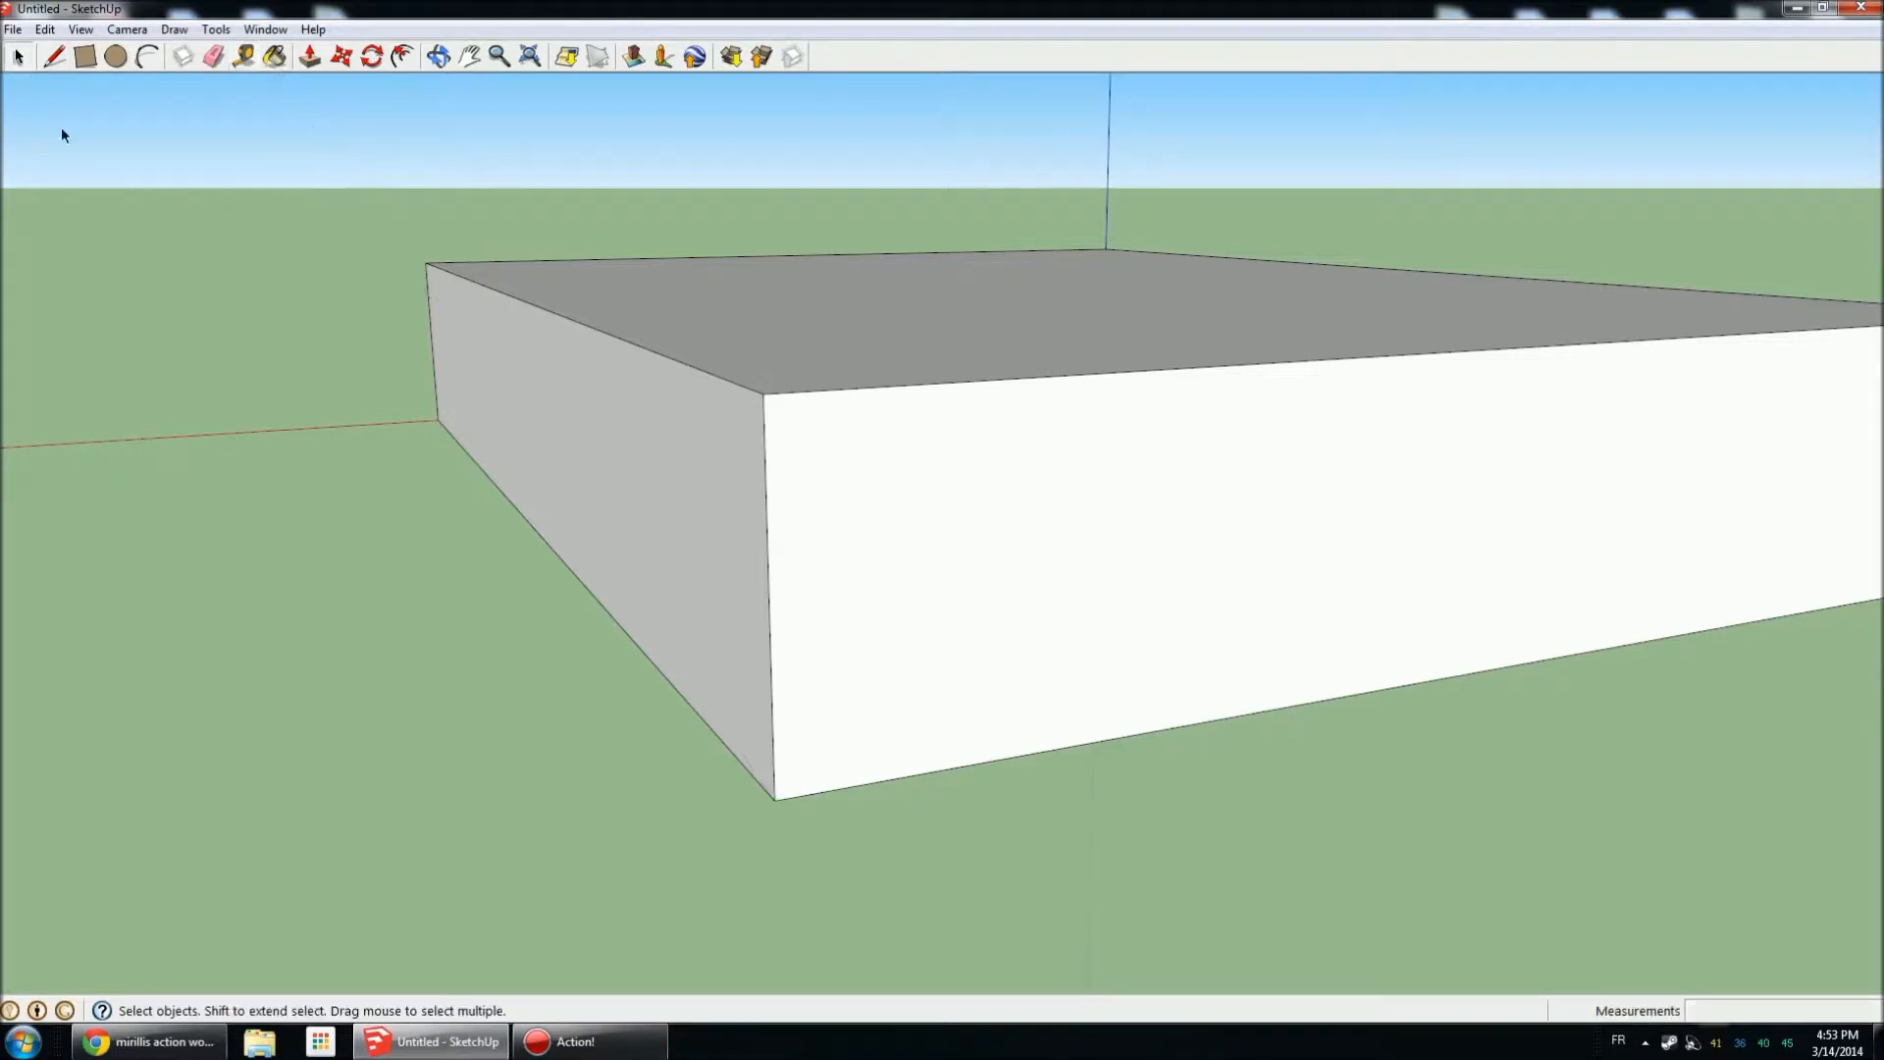
# Draw a 2 m vertical line upward from the midpoint of the top edge on the block's short side away from the origin.
pyautogui.scroll(-3, 348, 551)
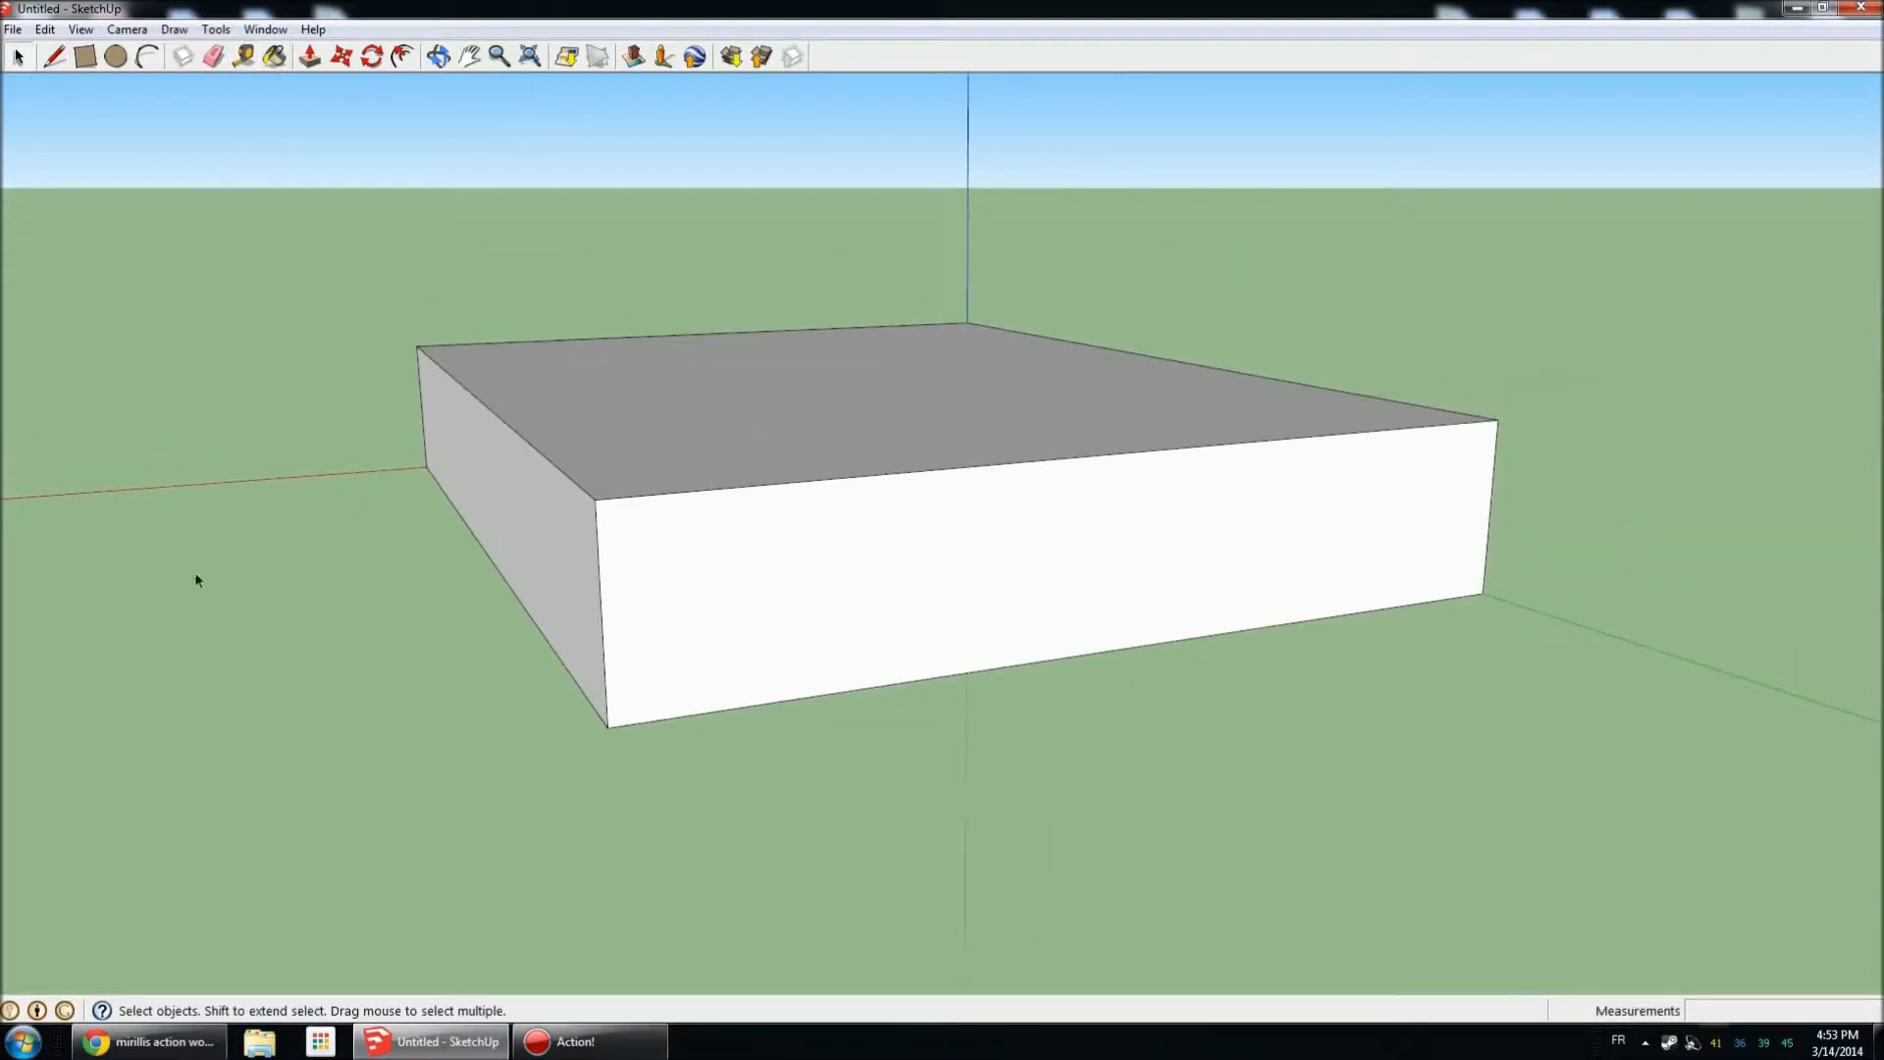
pyautogui.moveTo(200, 514); pyautogui.dragTo(832, 588, button='middle')
pyautogui.scroll(-4, 1240, 606)
pyautogui.moveTo(1291, 488); pyautogui.dragTo(1025, 519, button='middle')
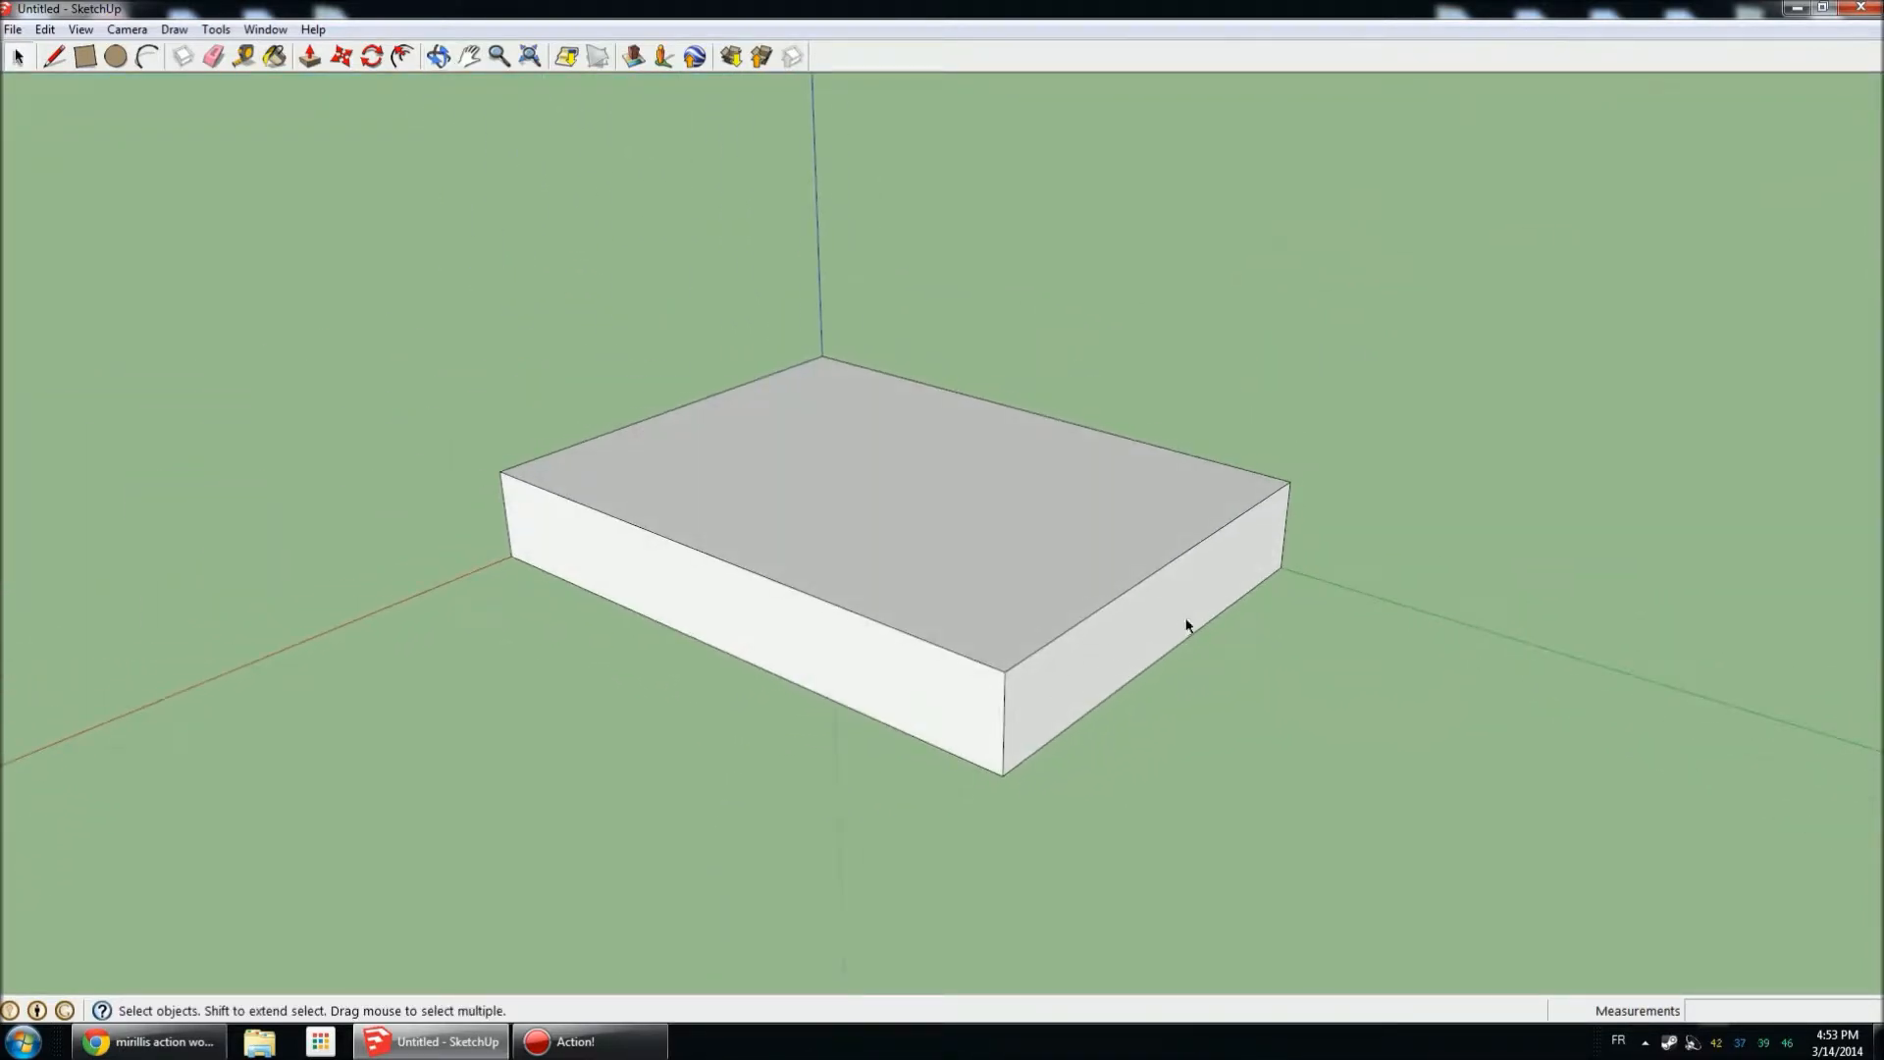
pyautogui.moveTo(1209, 636); pyautogui.dragTo(1069, 710, button='middle')
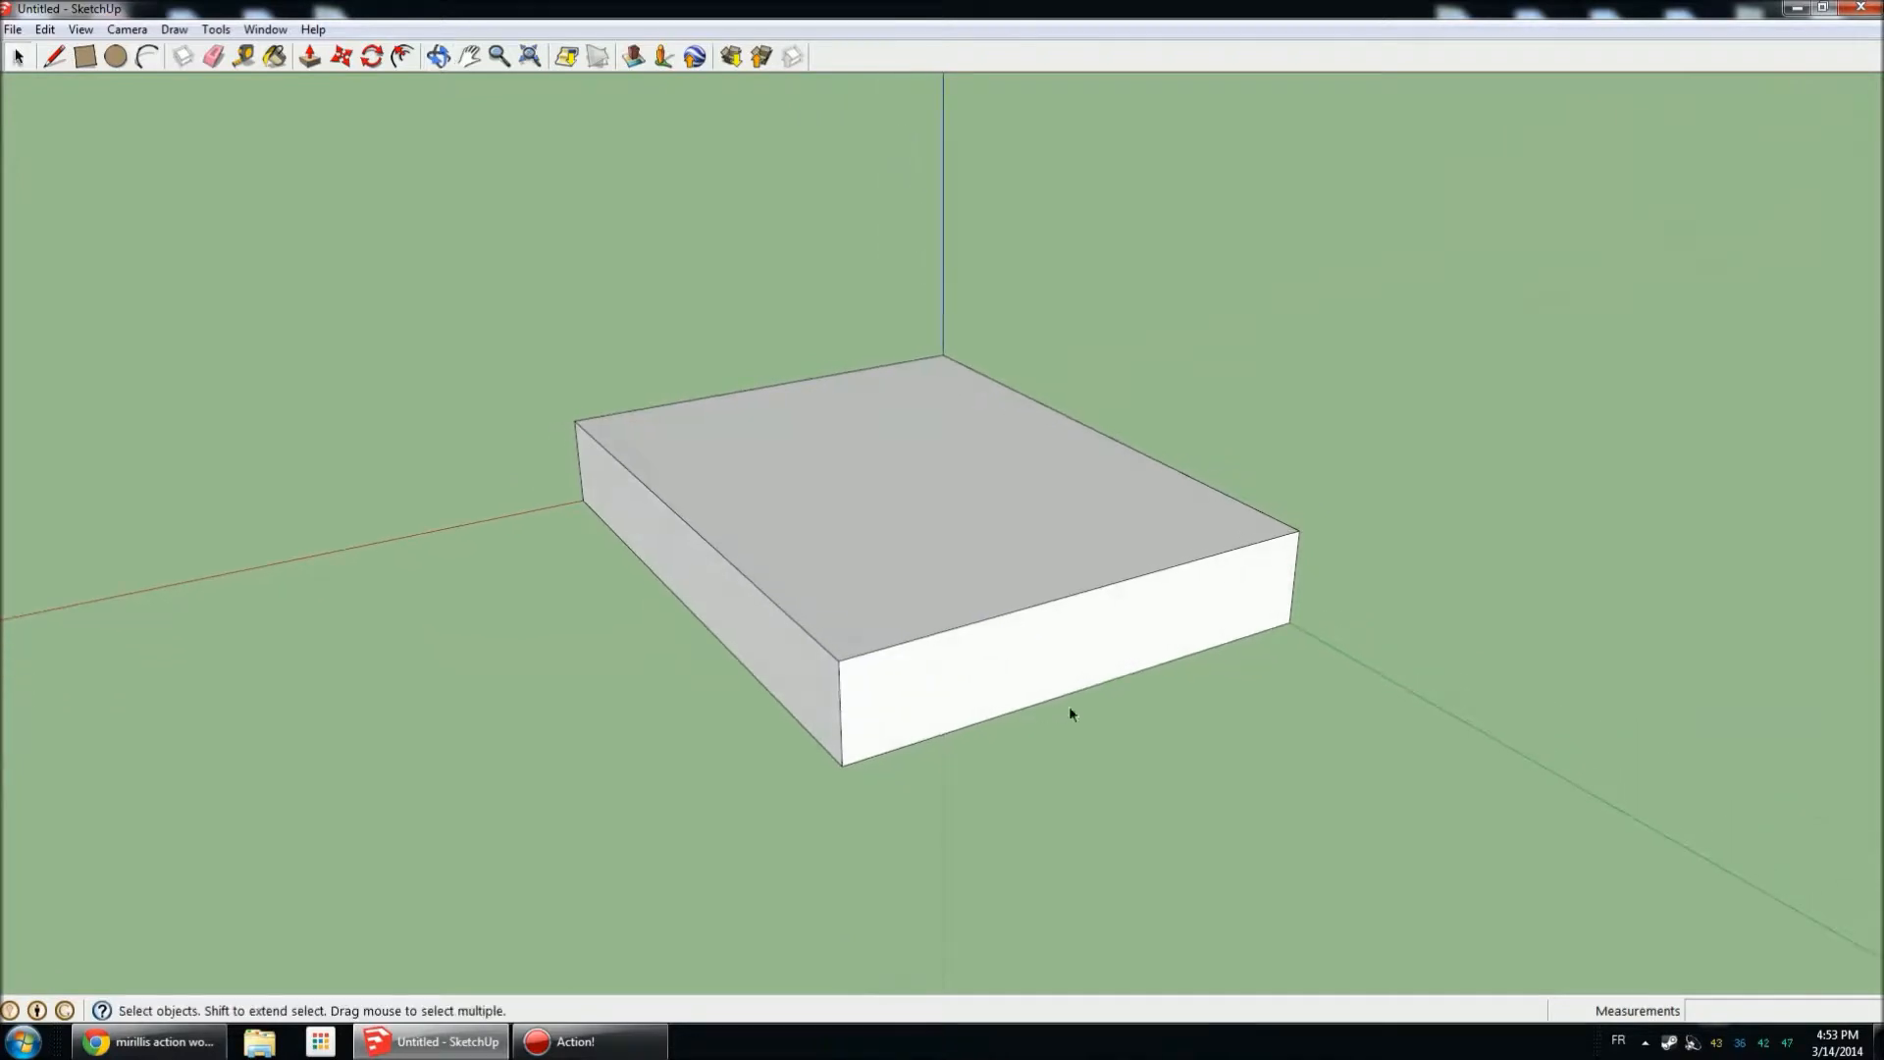
pyautogui.scroll(2, 1060, 687)
pyautogui.scroll(2, 1058, 637)
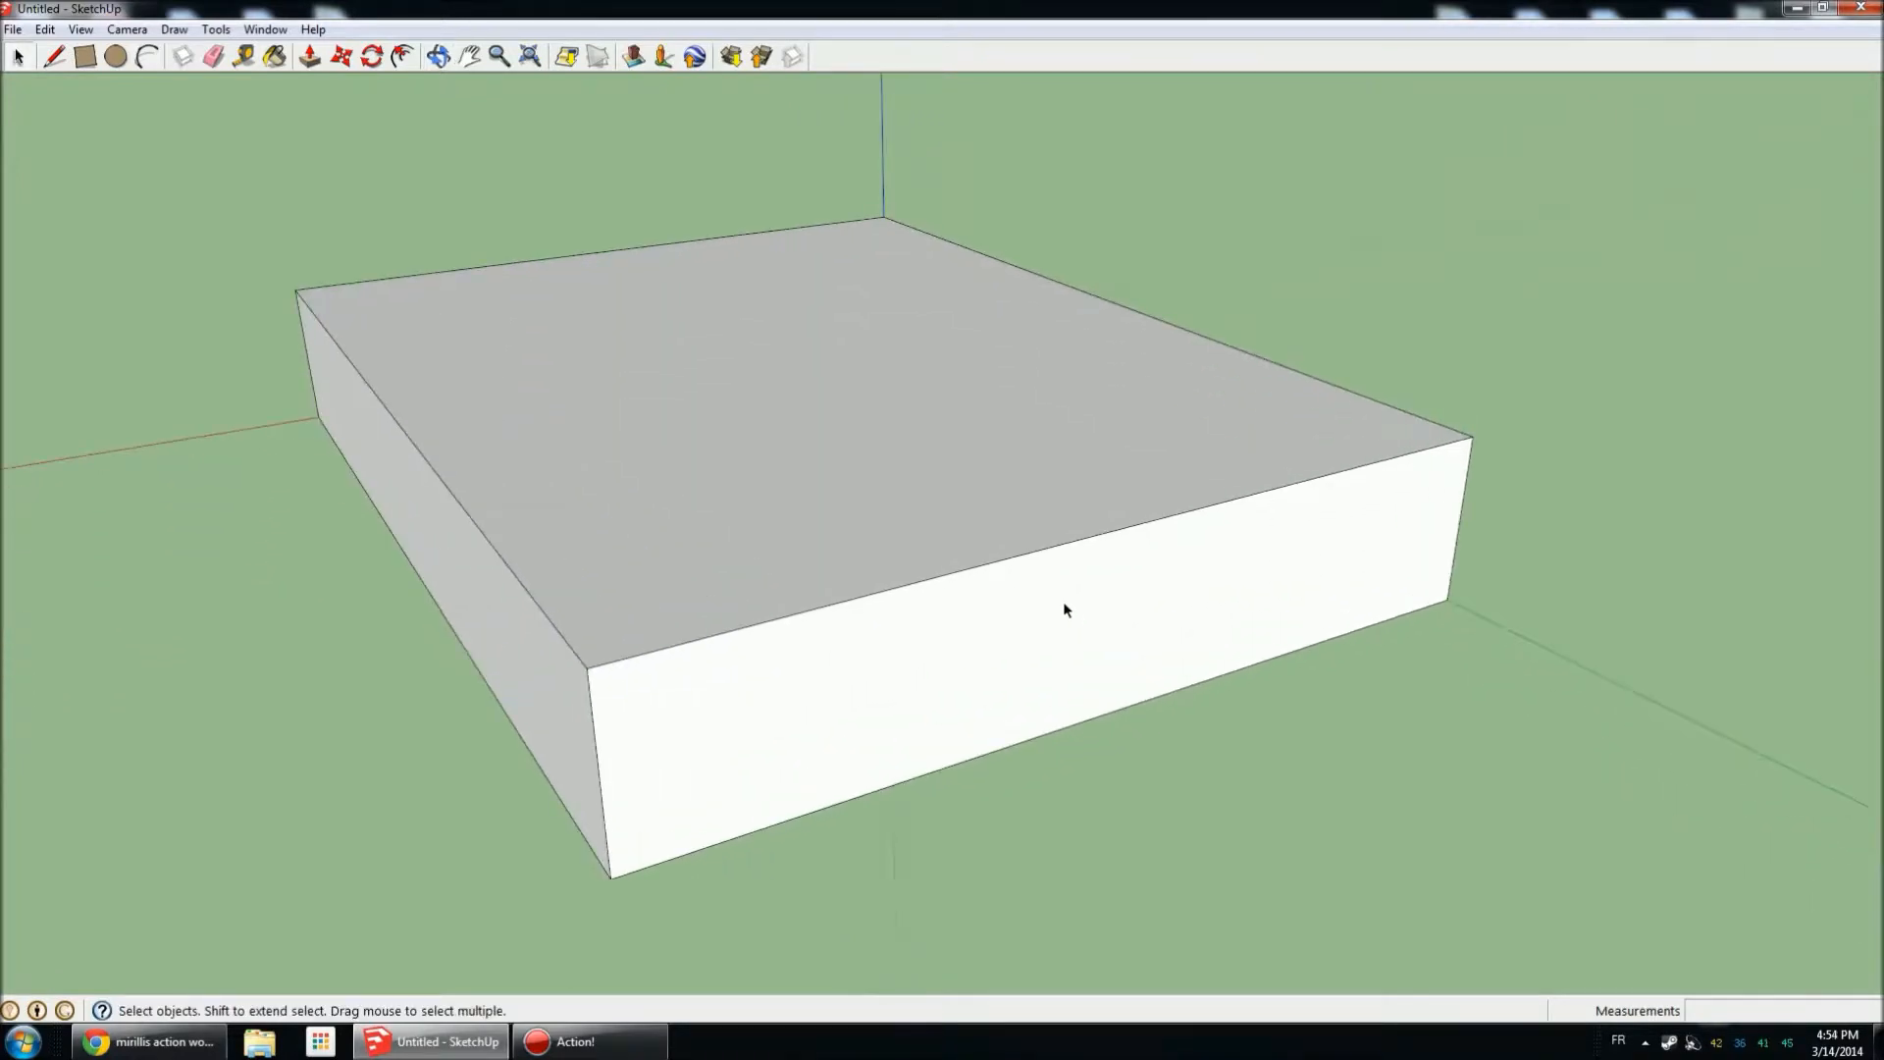
pyautogui.click(55, 62)
pyautogui.moveTo(1181, 510); pyautogui.dragTo(921, 520, button='middle')
pyautogui.moveTo(429, 626); pyautogui.dragTo(659, 657, button='middle')
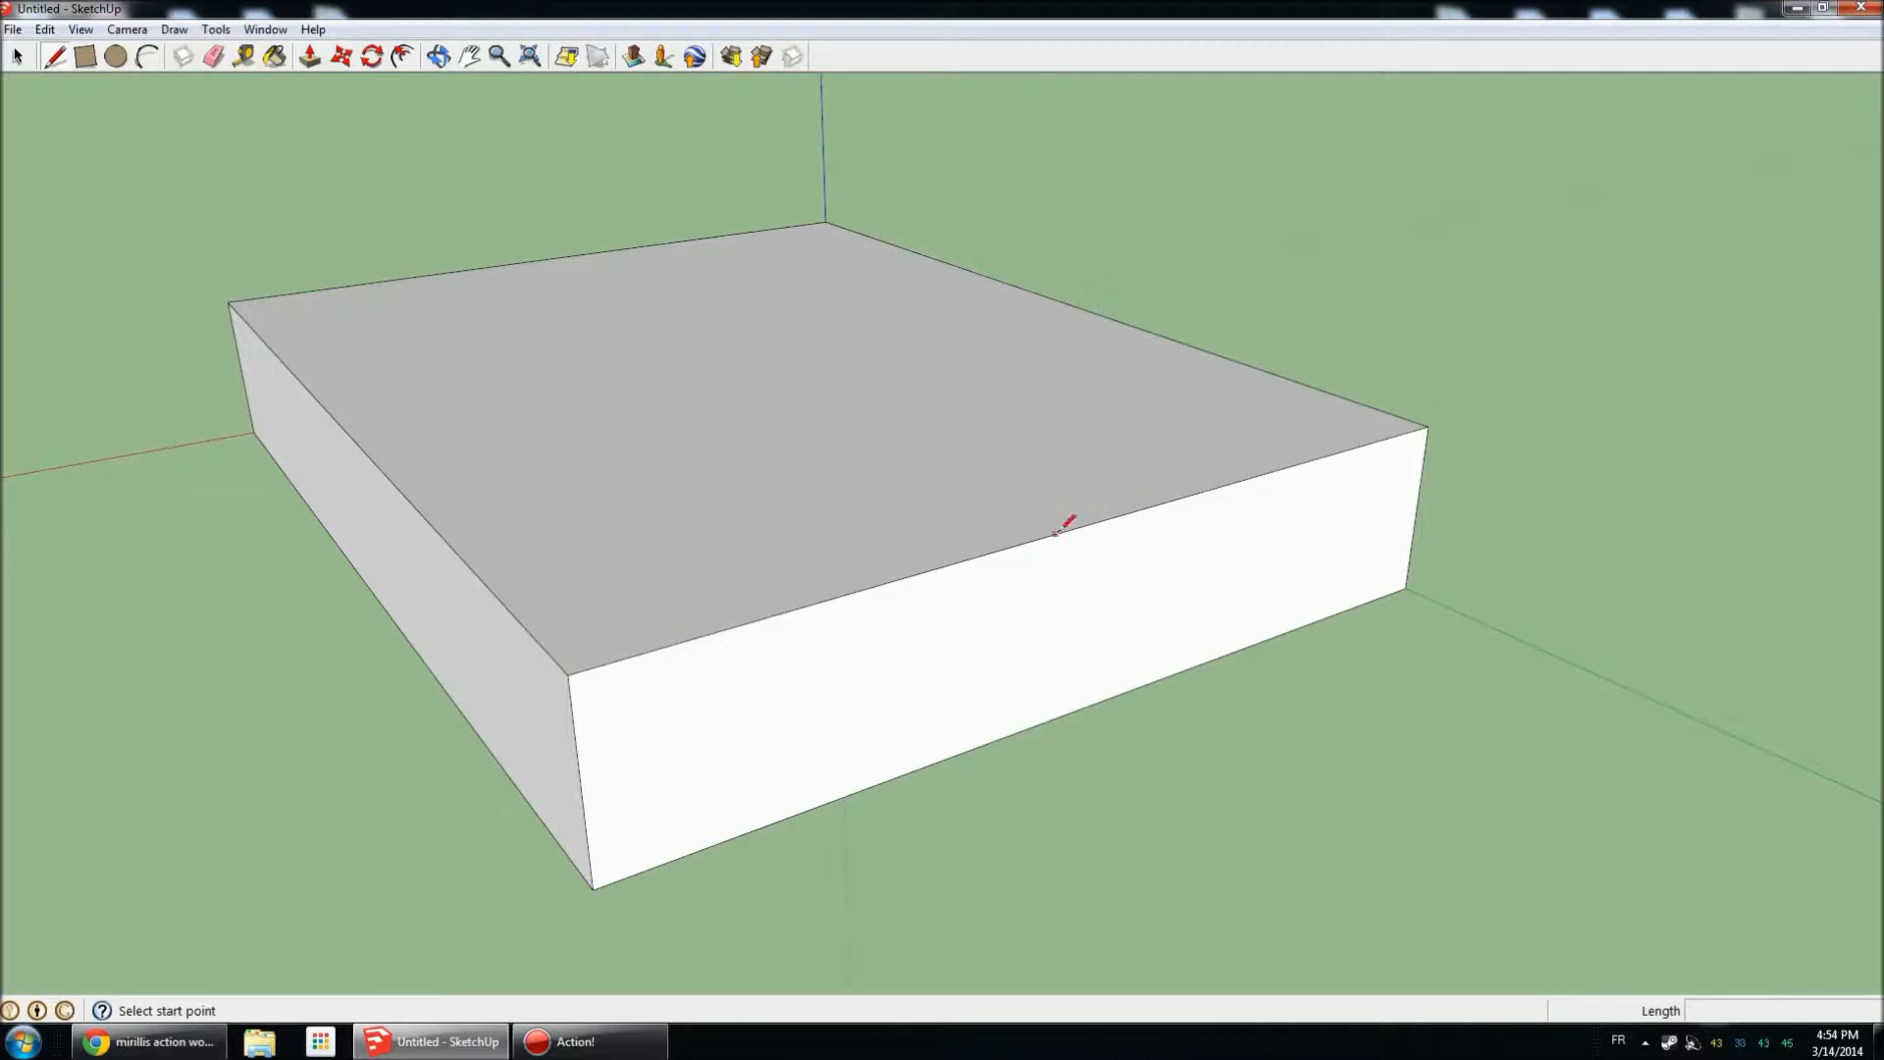
pyautogui.click(1079, 526)
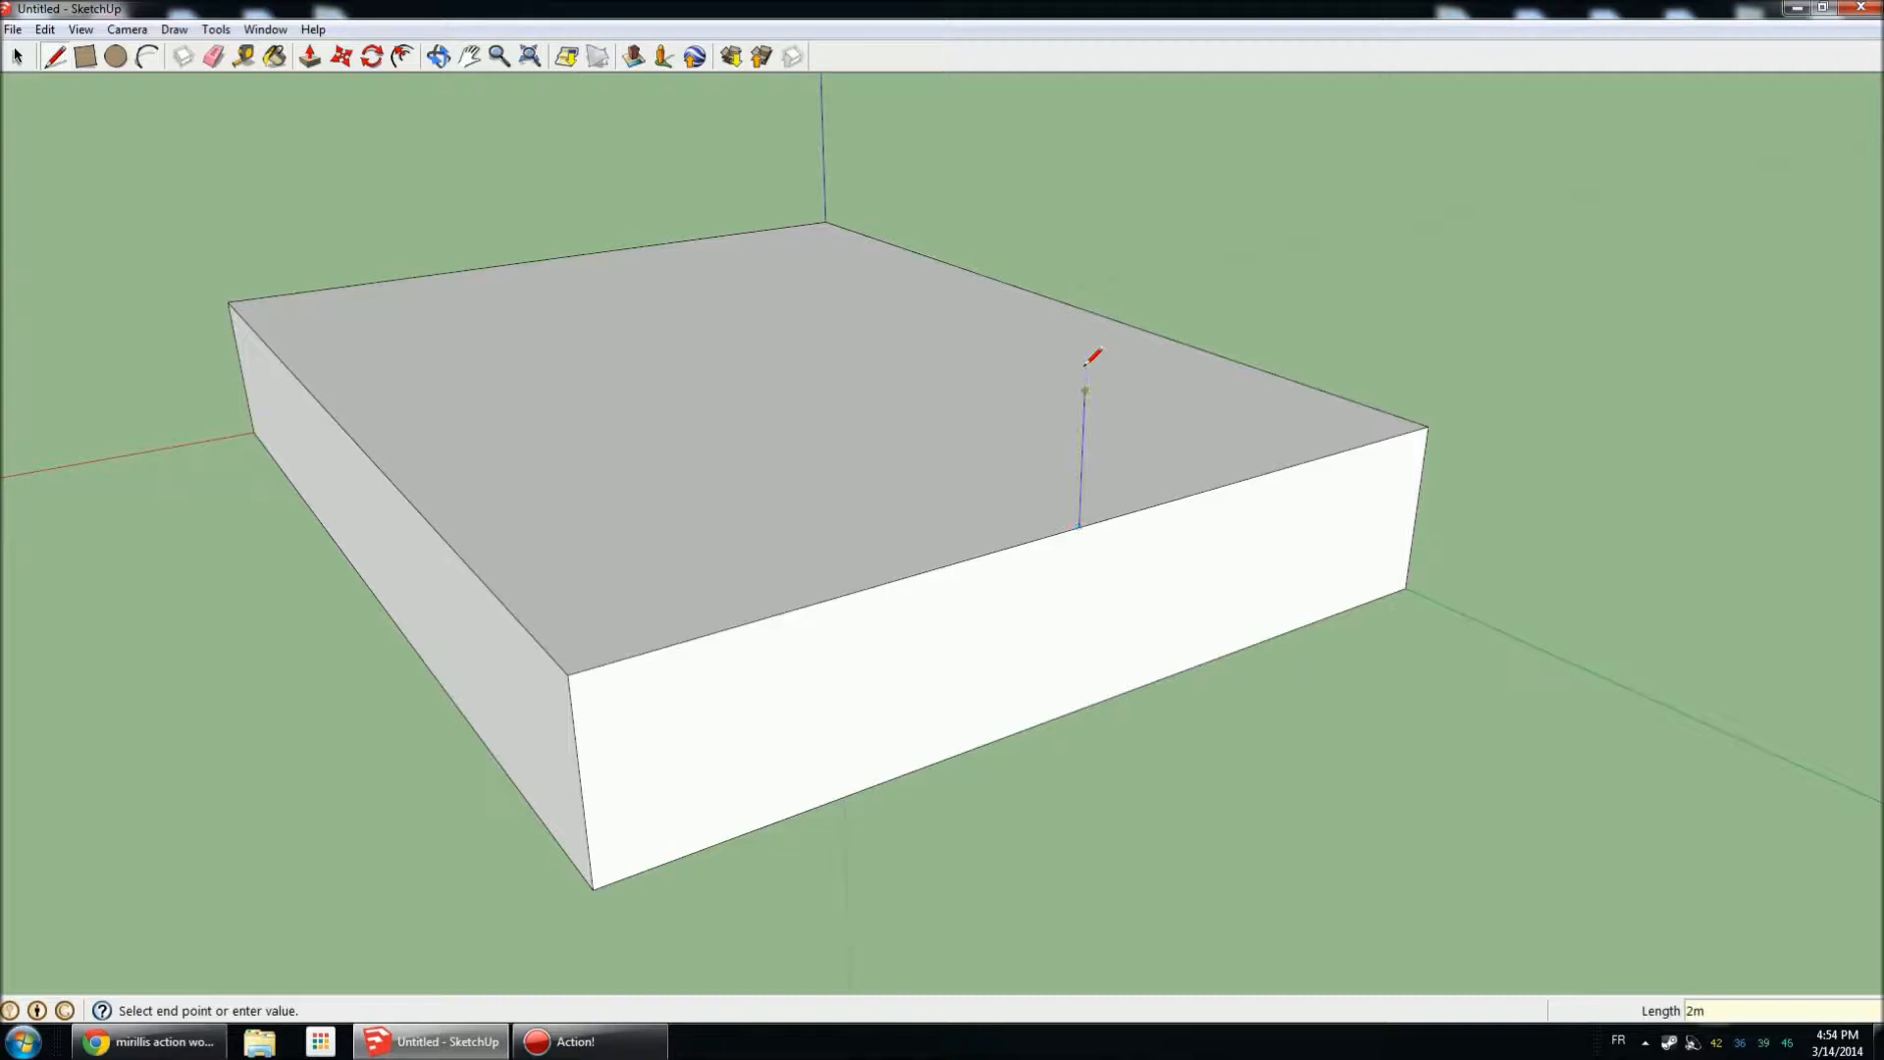
pyautogui.press('Return')
pyautogui.moveTo(1354, 421)
pyautogui.mouseDown(button='middle')
pyautogui.moveTo(1021, 408)
pyautogui.moveTo(1042, 335)
pyautogui.moveTo(1190, 307)
pyautogui.moveTo(1337, 420)
pyautogui.mouseUp(button='middle')
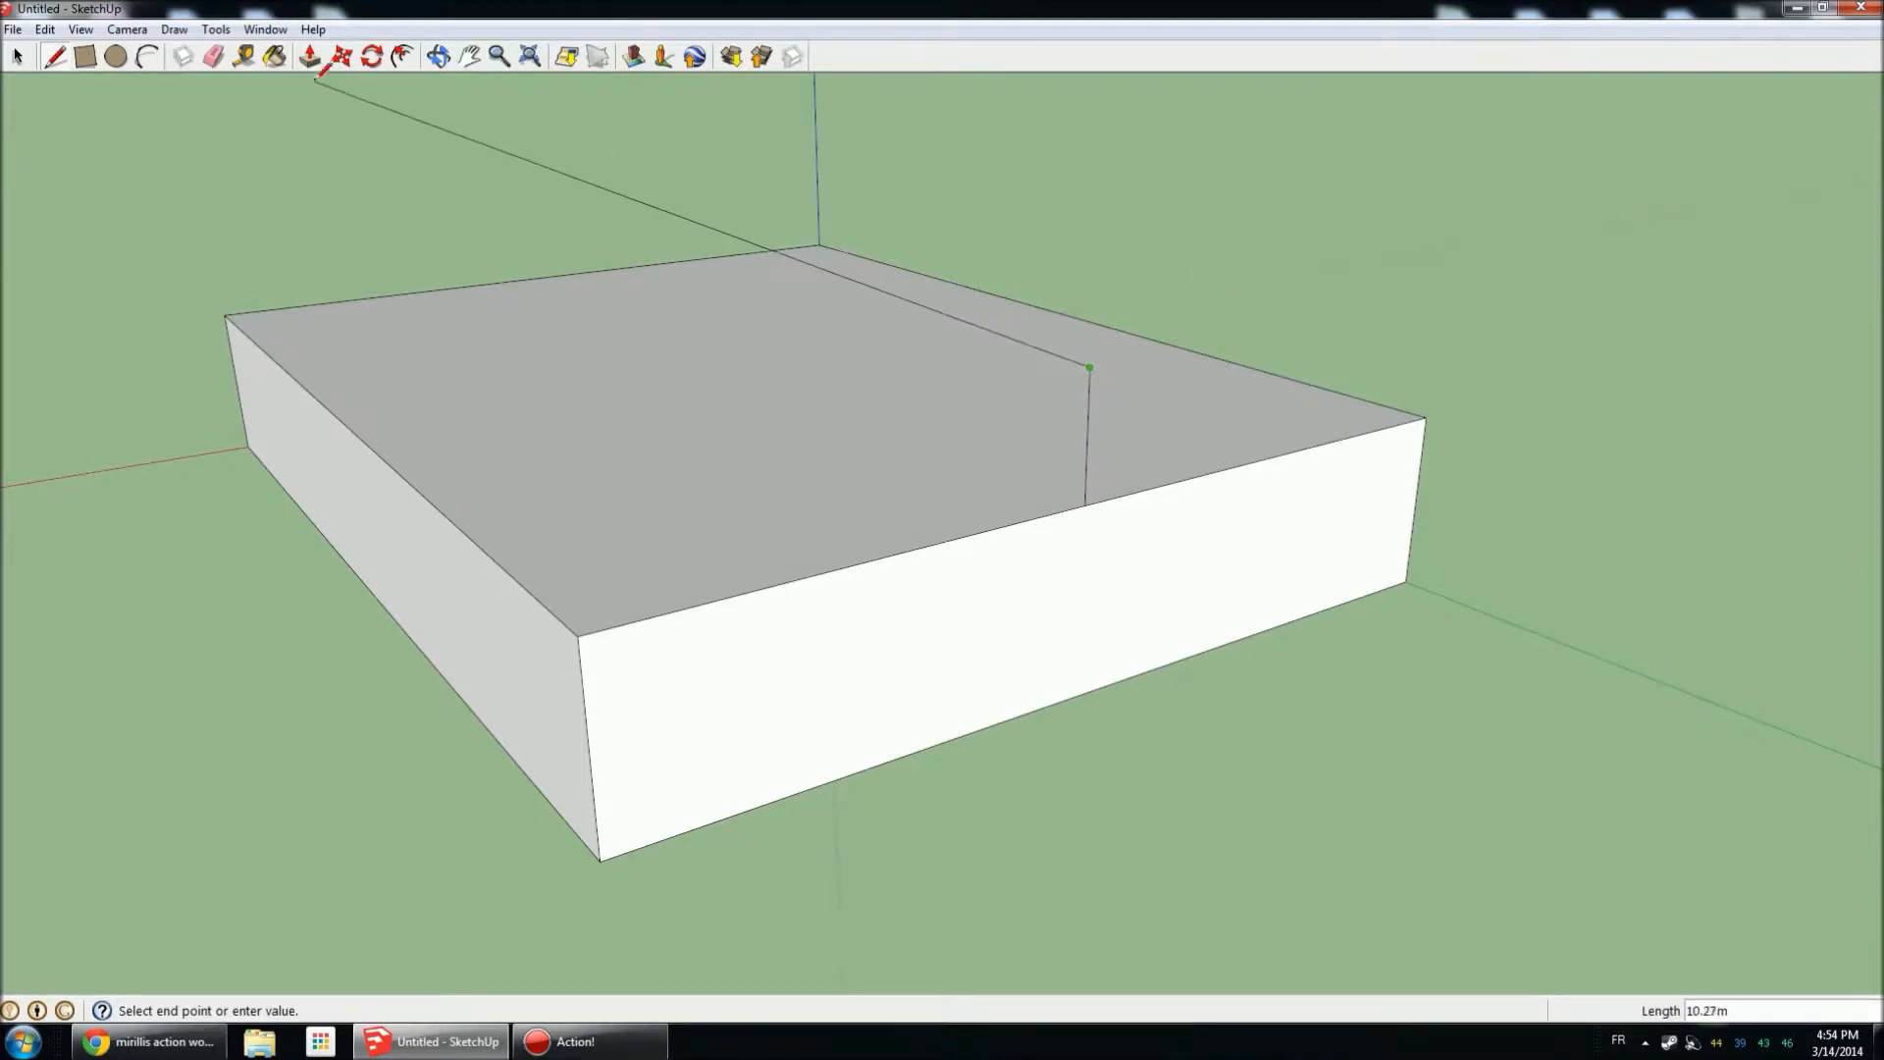
pyautogui.click(15, 56)
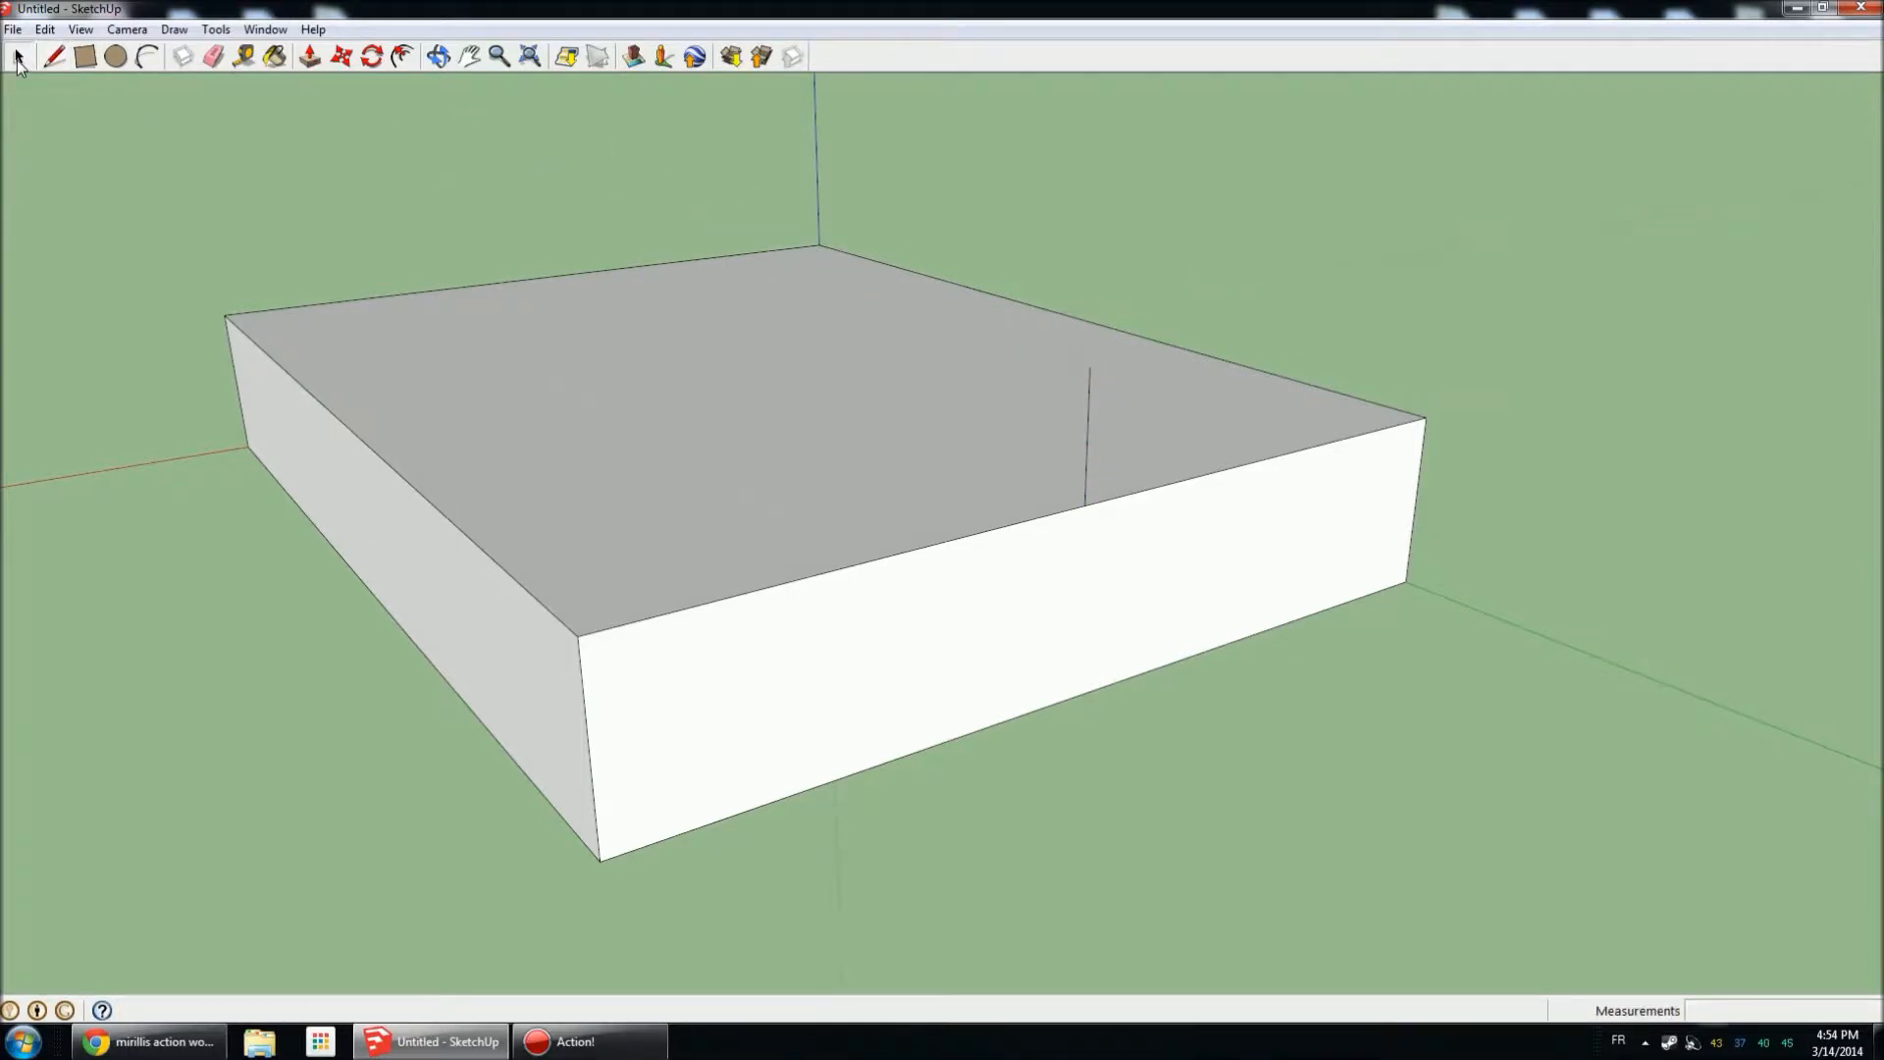
# Draw a 0.5 m line outward along the red axis from the block's top corner above the green axis, on the same short side.
pyautogui.moveTo(1057, 391)
pyautogui.mouseDown(button='middle')
pyautogui.moveTo(1158, 467)
pyautogui.moveTo(830, 474)
pyautogui.mouseUp(button='middle')
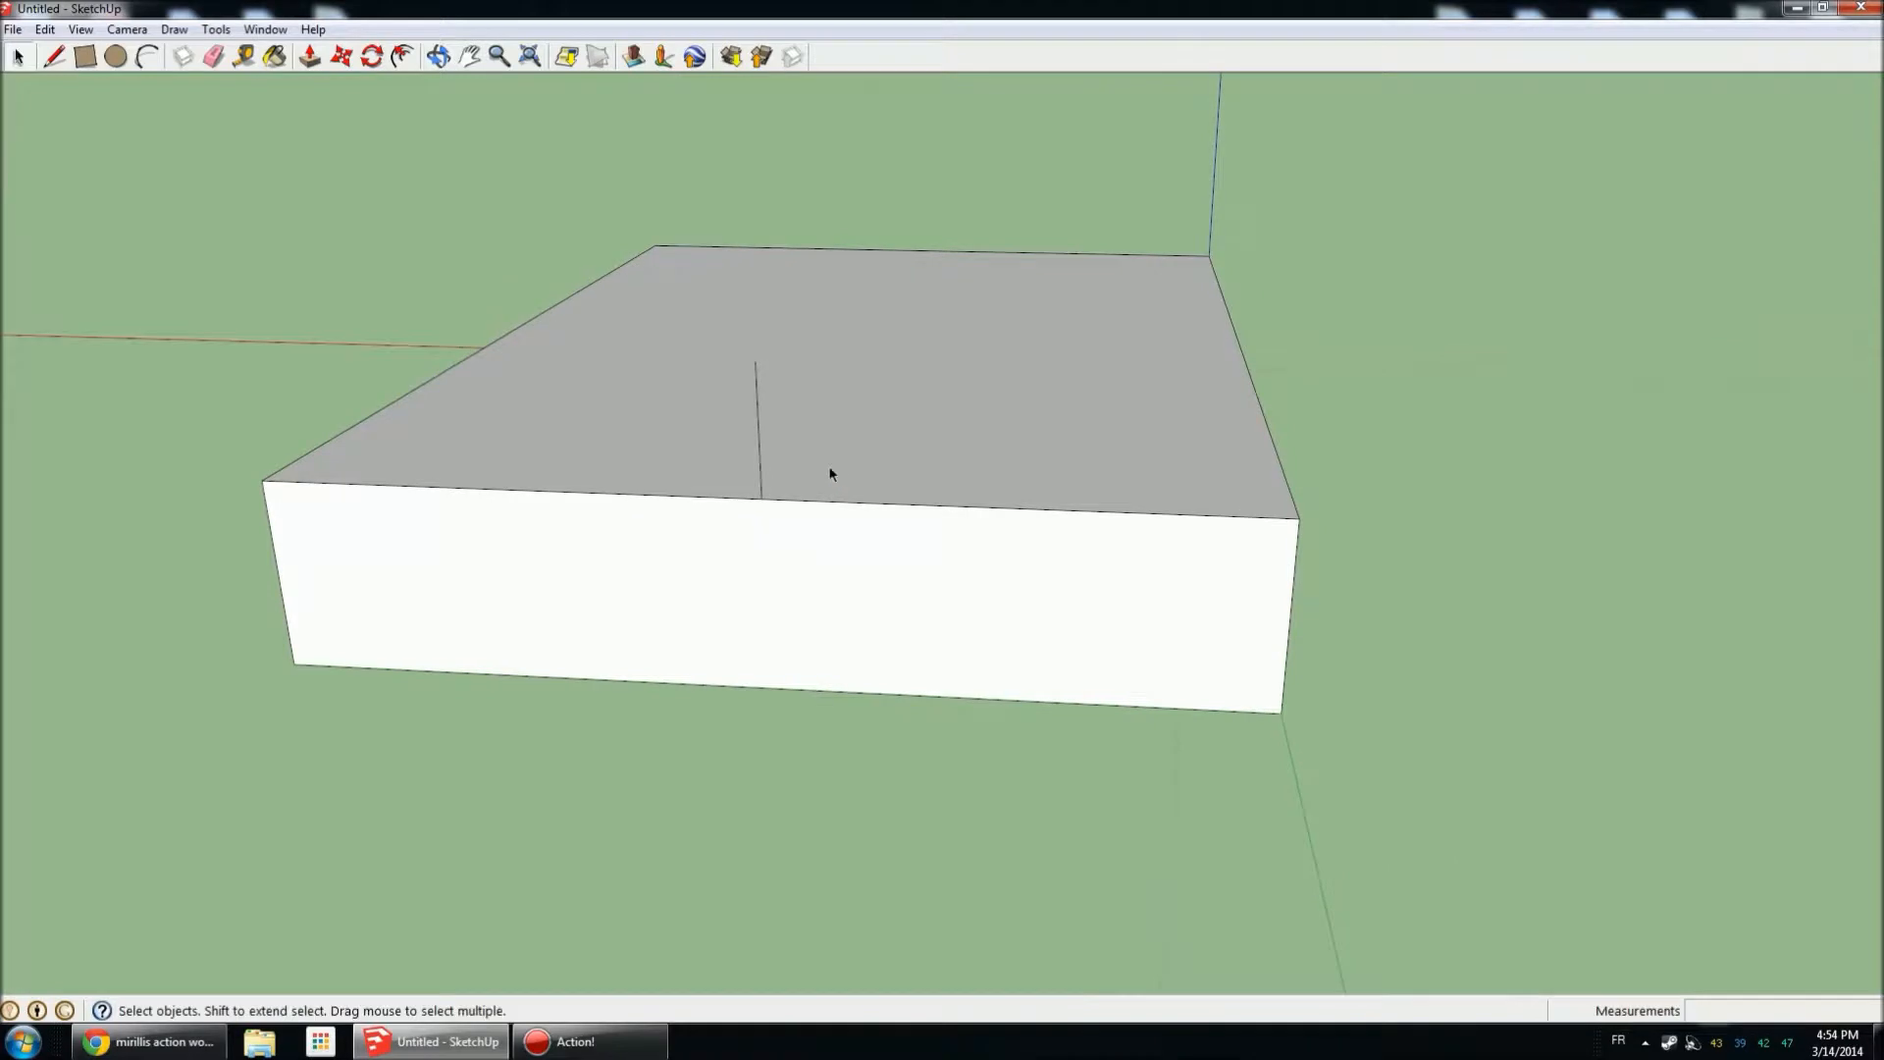
pyautogui.scroll(2, 1416, 536)
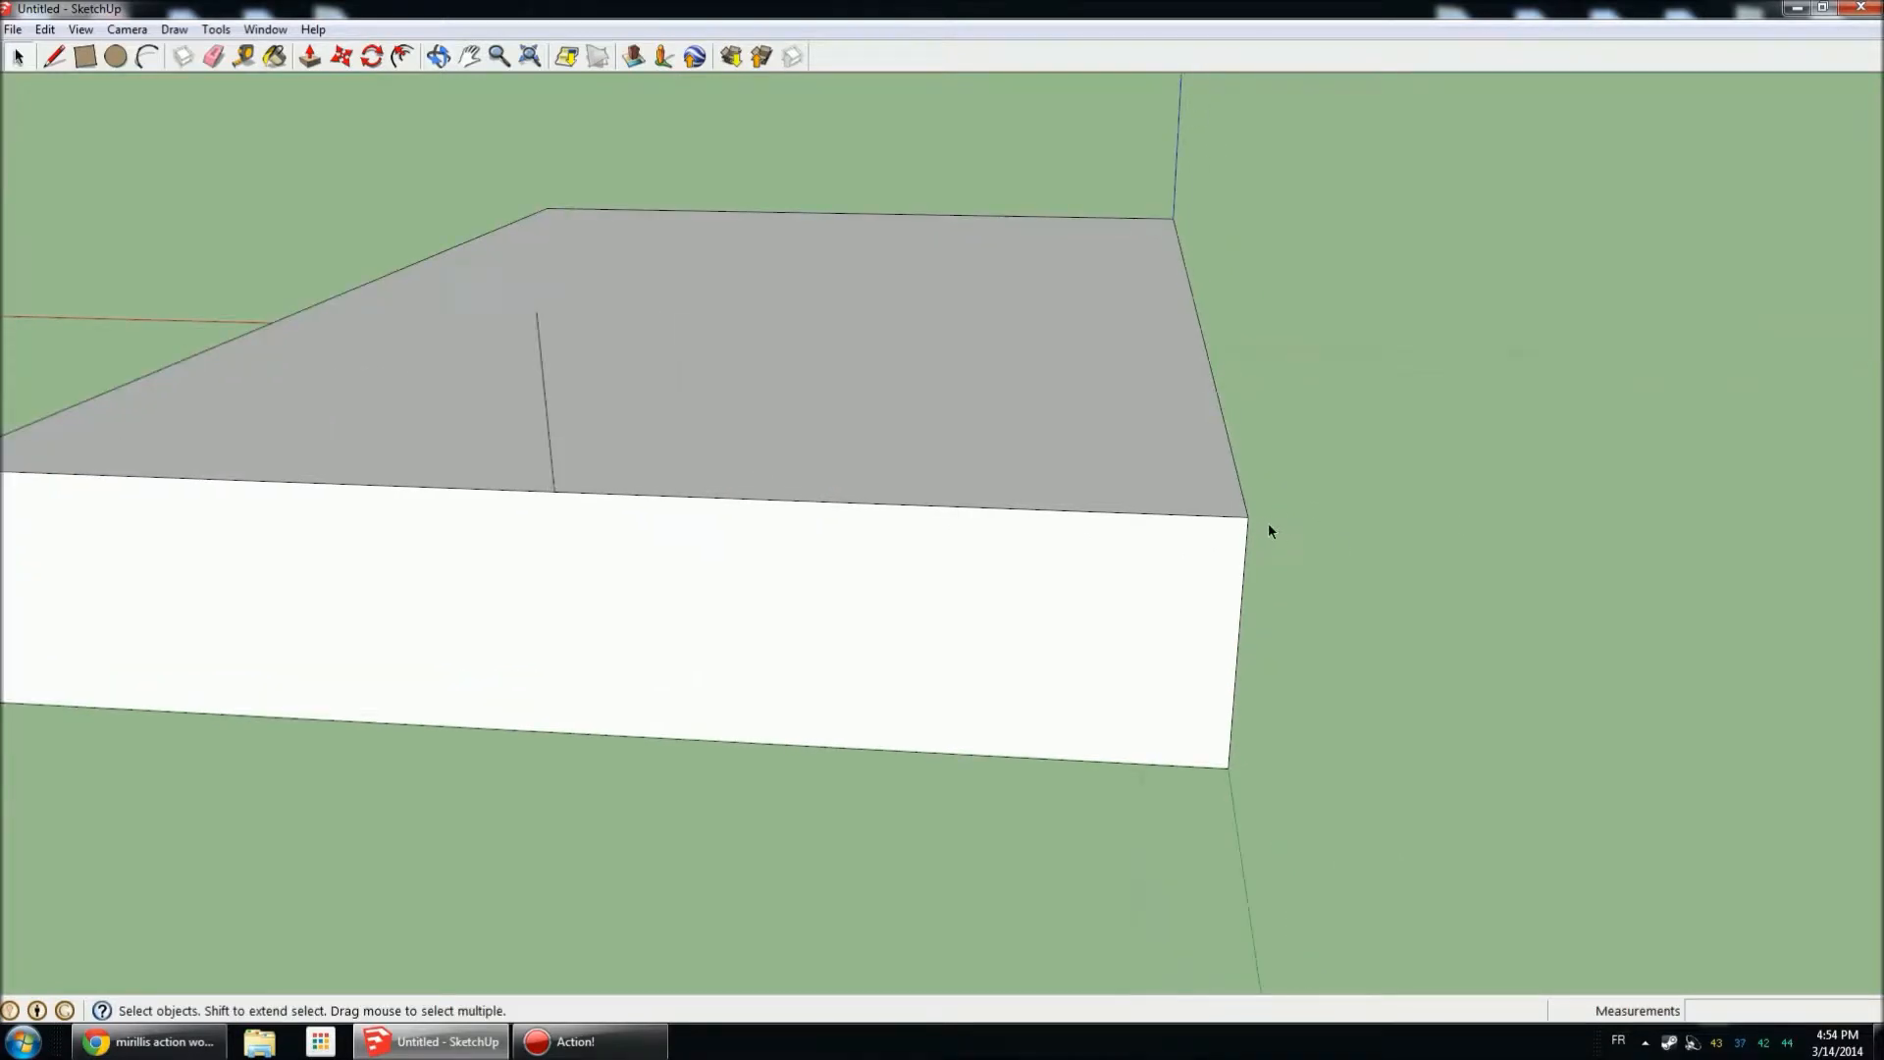
pyautogui.moveTo(1269, 530); pyautogui.dragTo(1102, 570, button='middle')
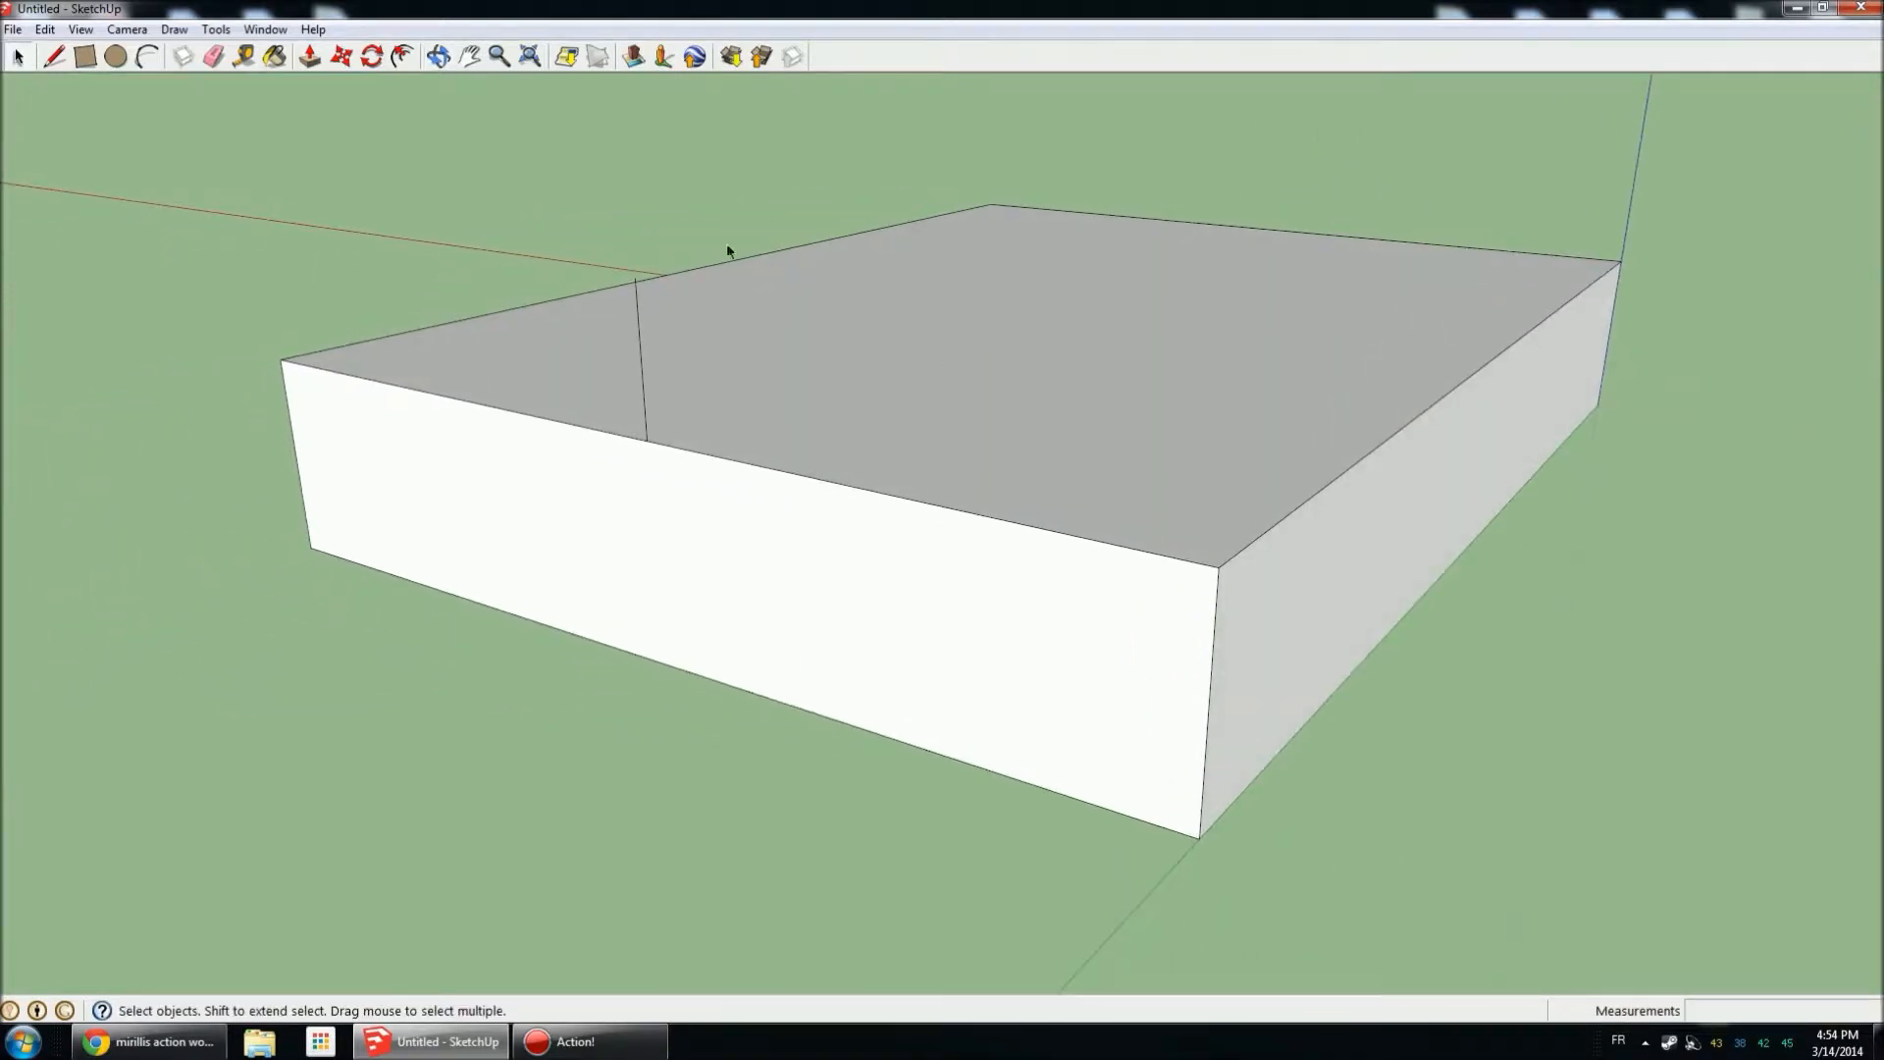
pyautogui.click(54, 56)
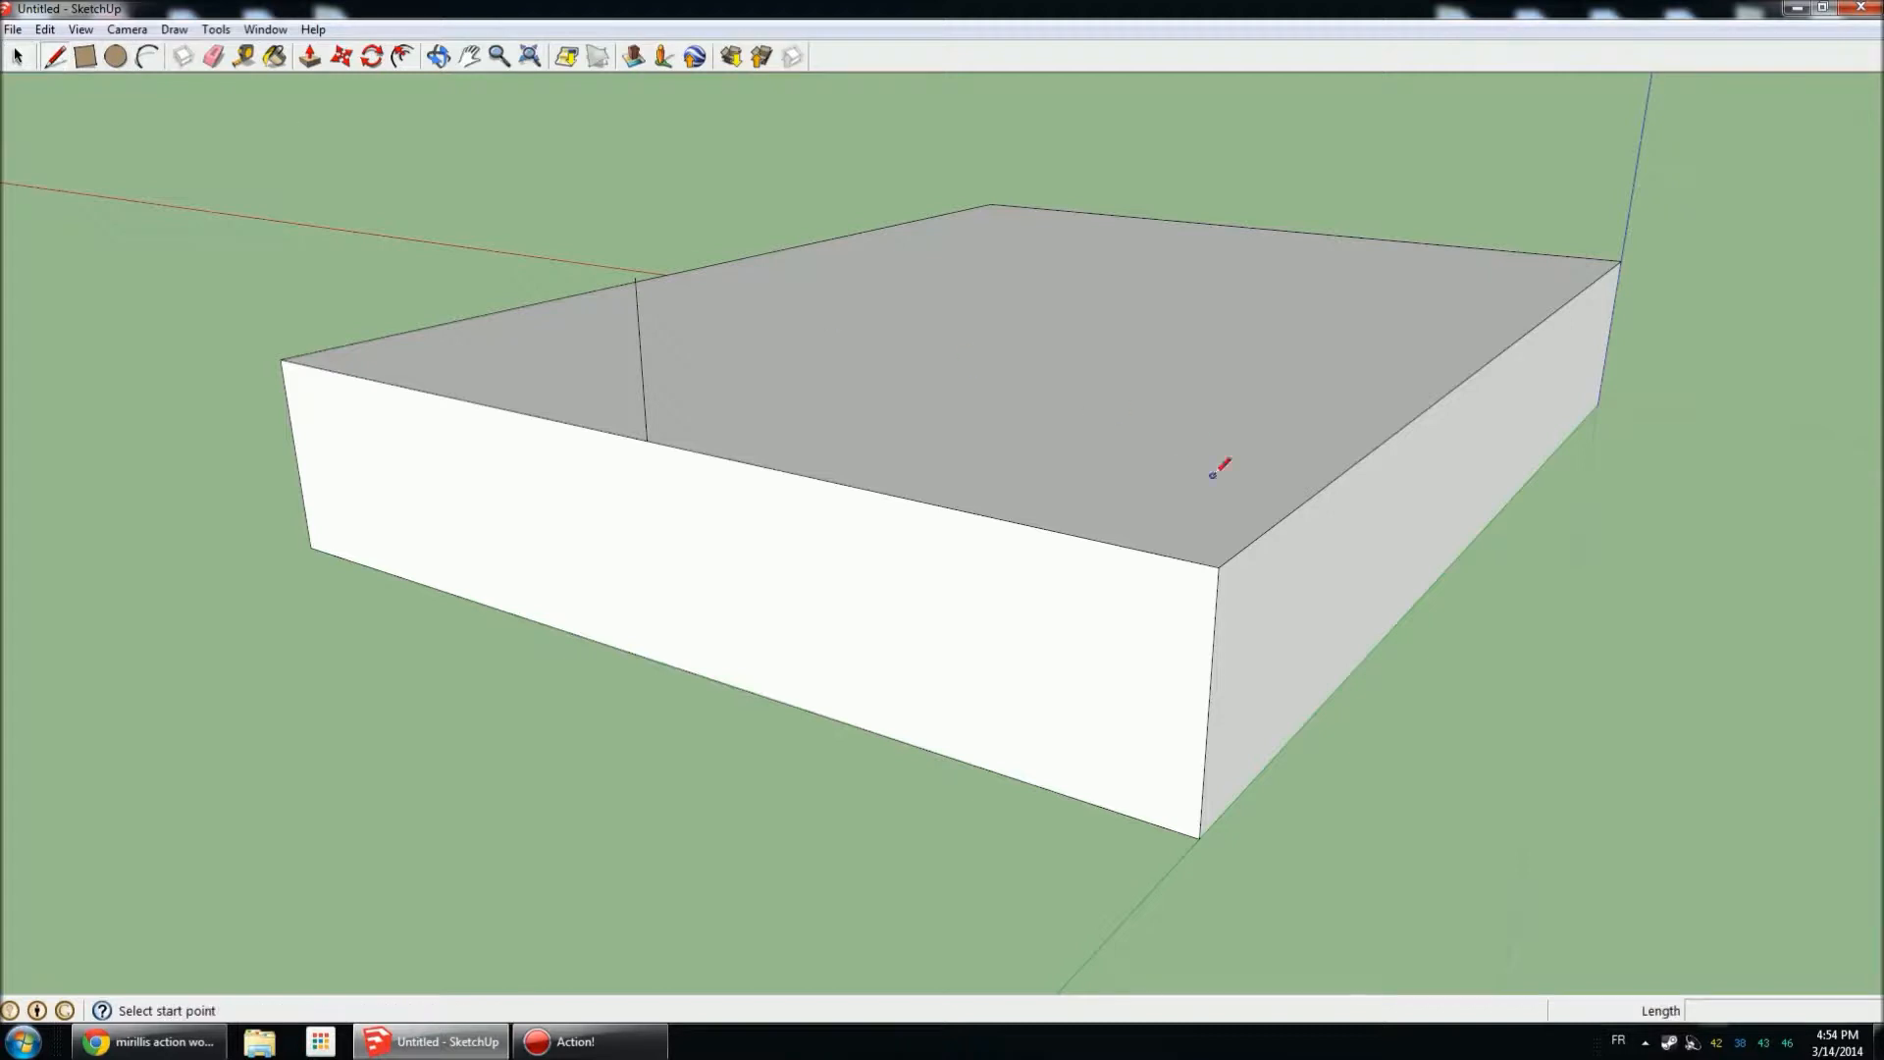
pyautogui.click(1219, 566)
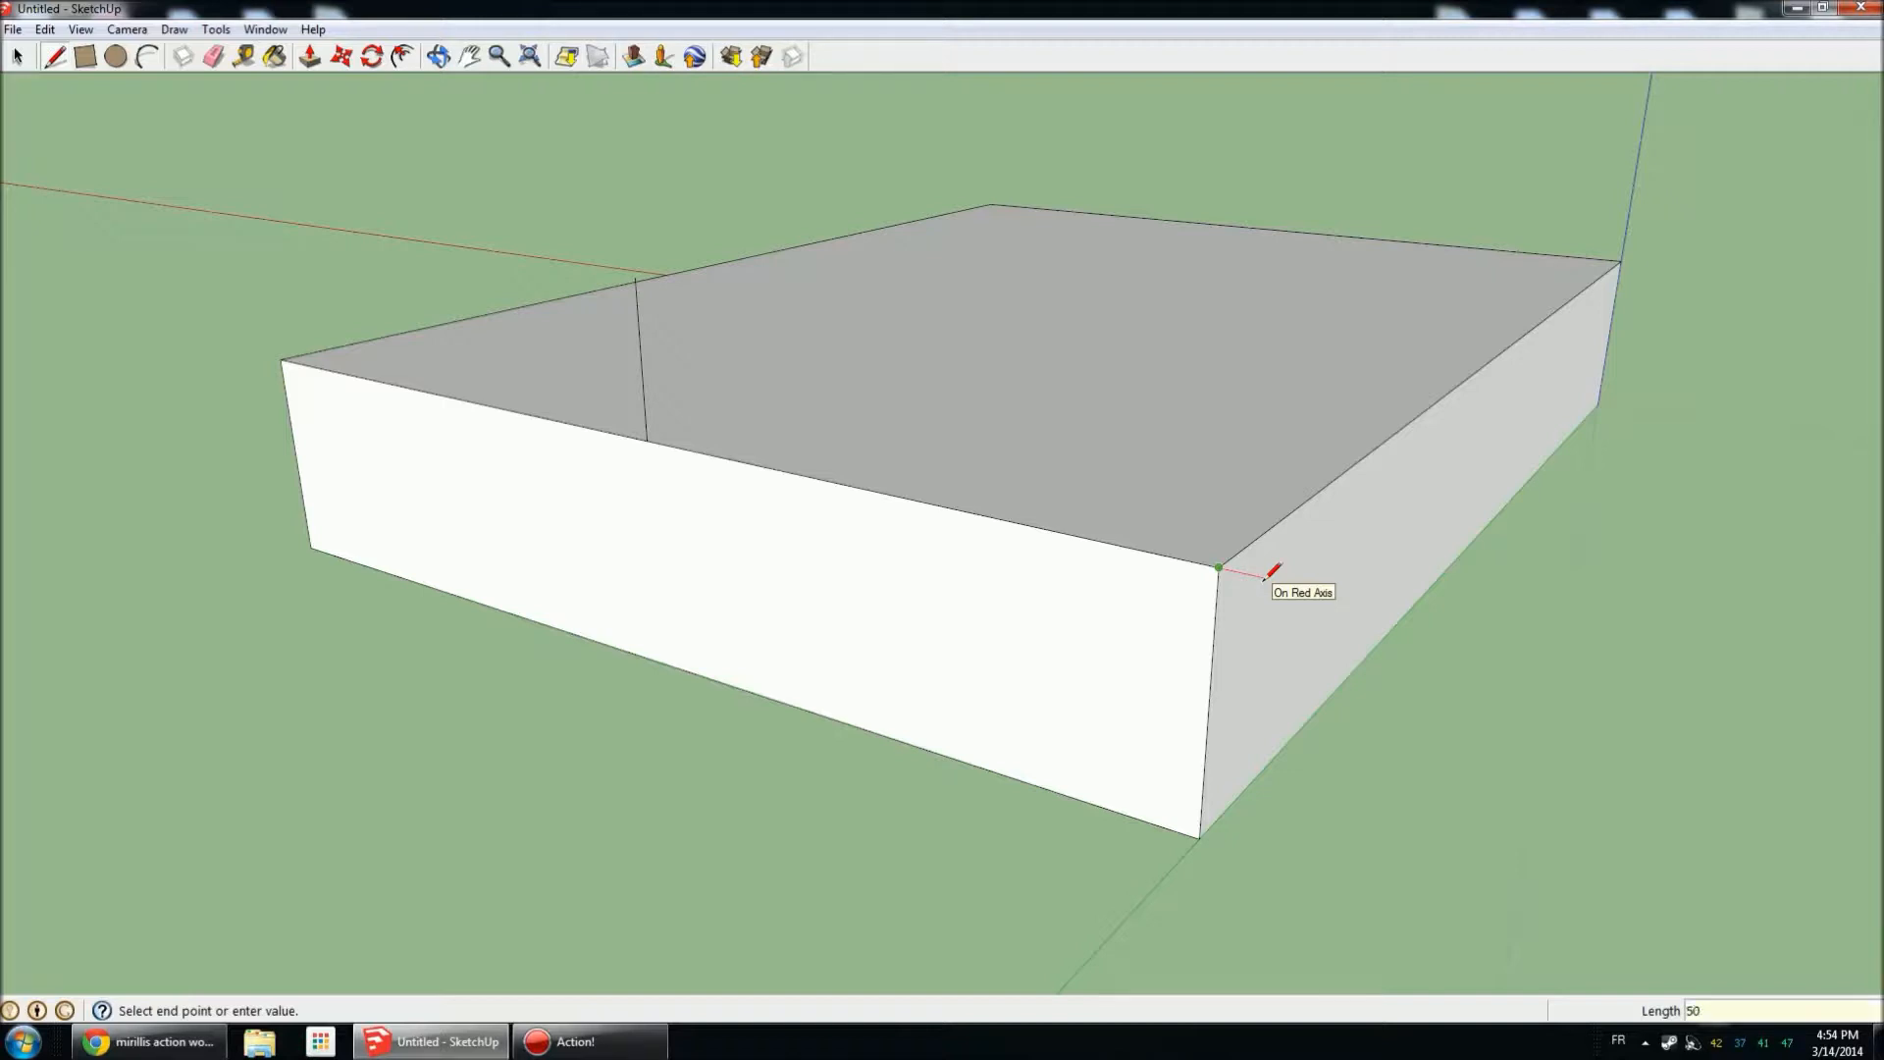
pyautogui.press('Return')
pyautogui.moveTo(1227, 560)
pyautogui.mouseDown(button='middle')
pyautogui.moveTo(1333, 593)
pyautogui.moveTo(1463, 546)
pyautogui.moveTo(1505, 509)
pyautogui.moveTo(1570, 555)
pyautogui.moveTo(1554, 536)
pyautogui.mouseUp(button='middle')
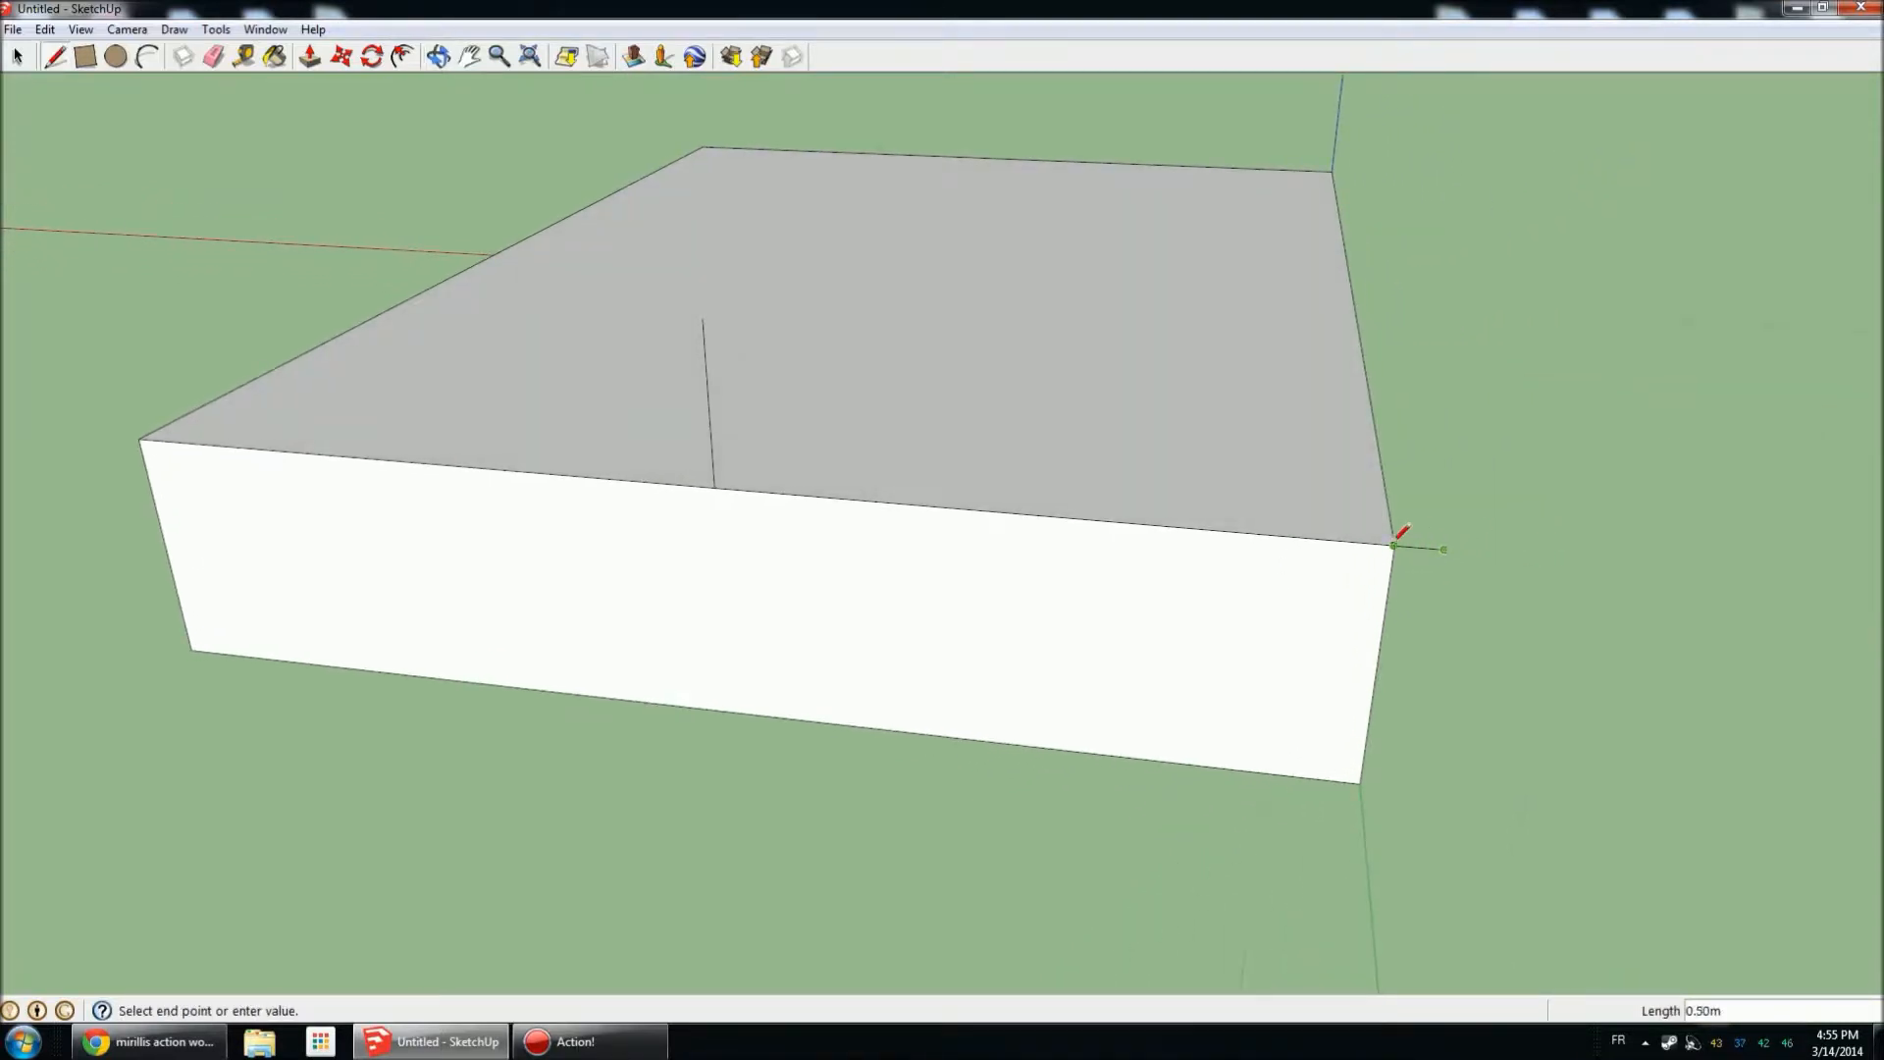
pyautogui.moveTo(1430, 534)
pyautogui.mouseDown(button='middle')
pyautogui.moveTo(1146, 475)
pyautogui.moveTo(874, 458)
pyautogui.moveTo(1422, 588)
pyautogui.moveTo(1597, 555)
pyautogui.moveTo(1577, 467)
pyautogui.mouseUp(button='middle')
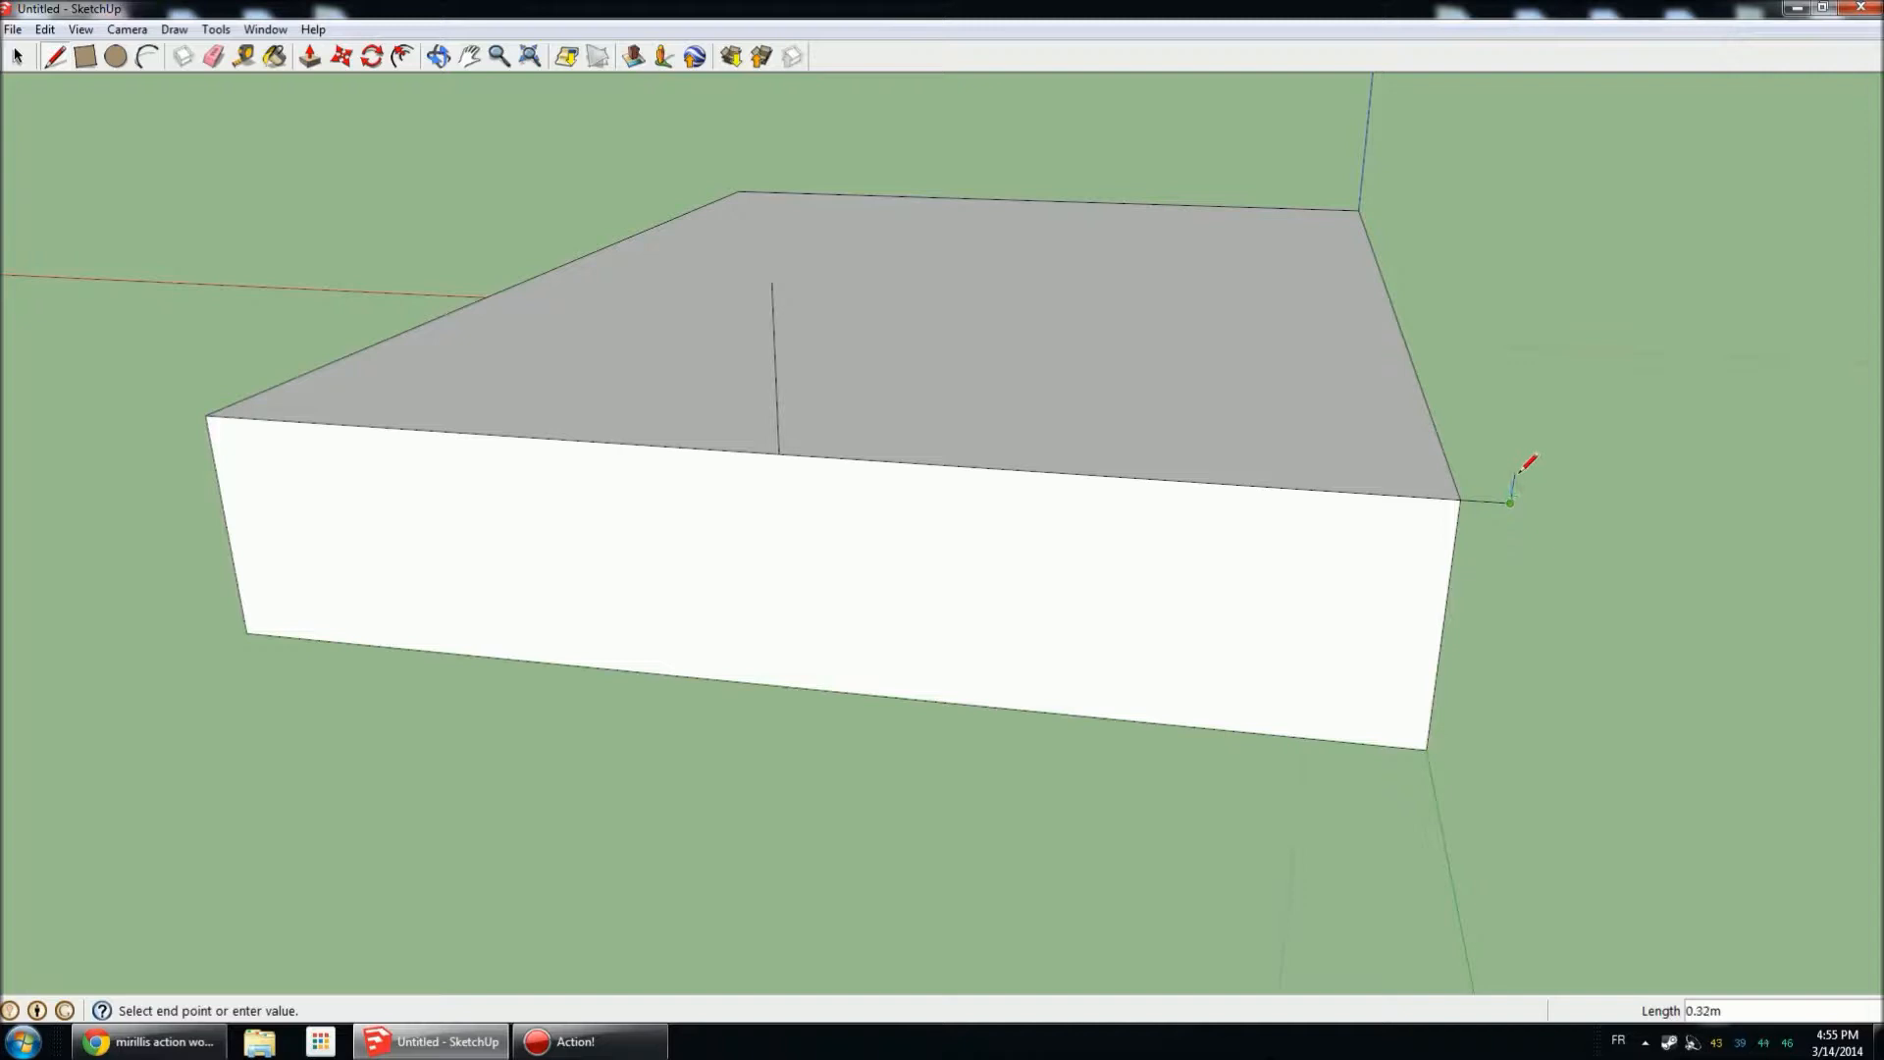
pyautogui.moveTo(1519, 476)
pyautogui.mouseDown(button='middle')
pyautogui.moveTo(1442, 408)
pyautogui.moveTo(1523, 467)
pyautogui.moveTo(1354, 546)
pyautogui.moveTo(1295, 694)
pyautogui.mouseUp(button='middle')
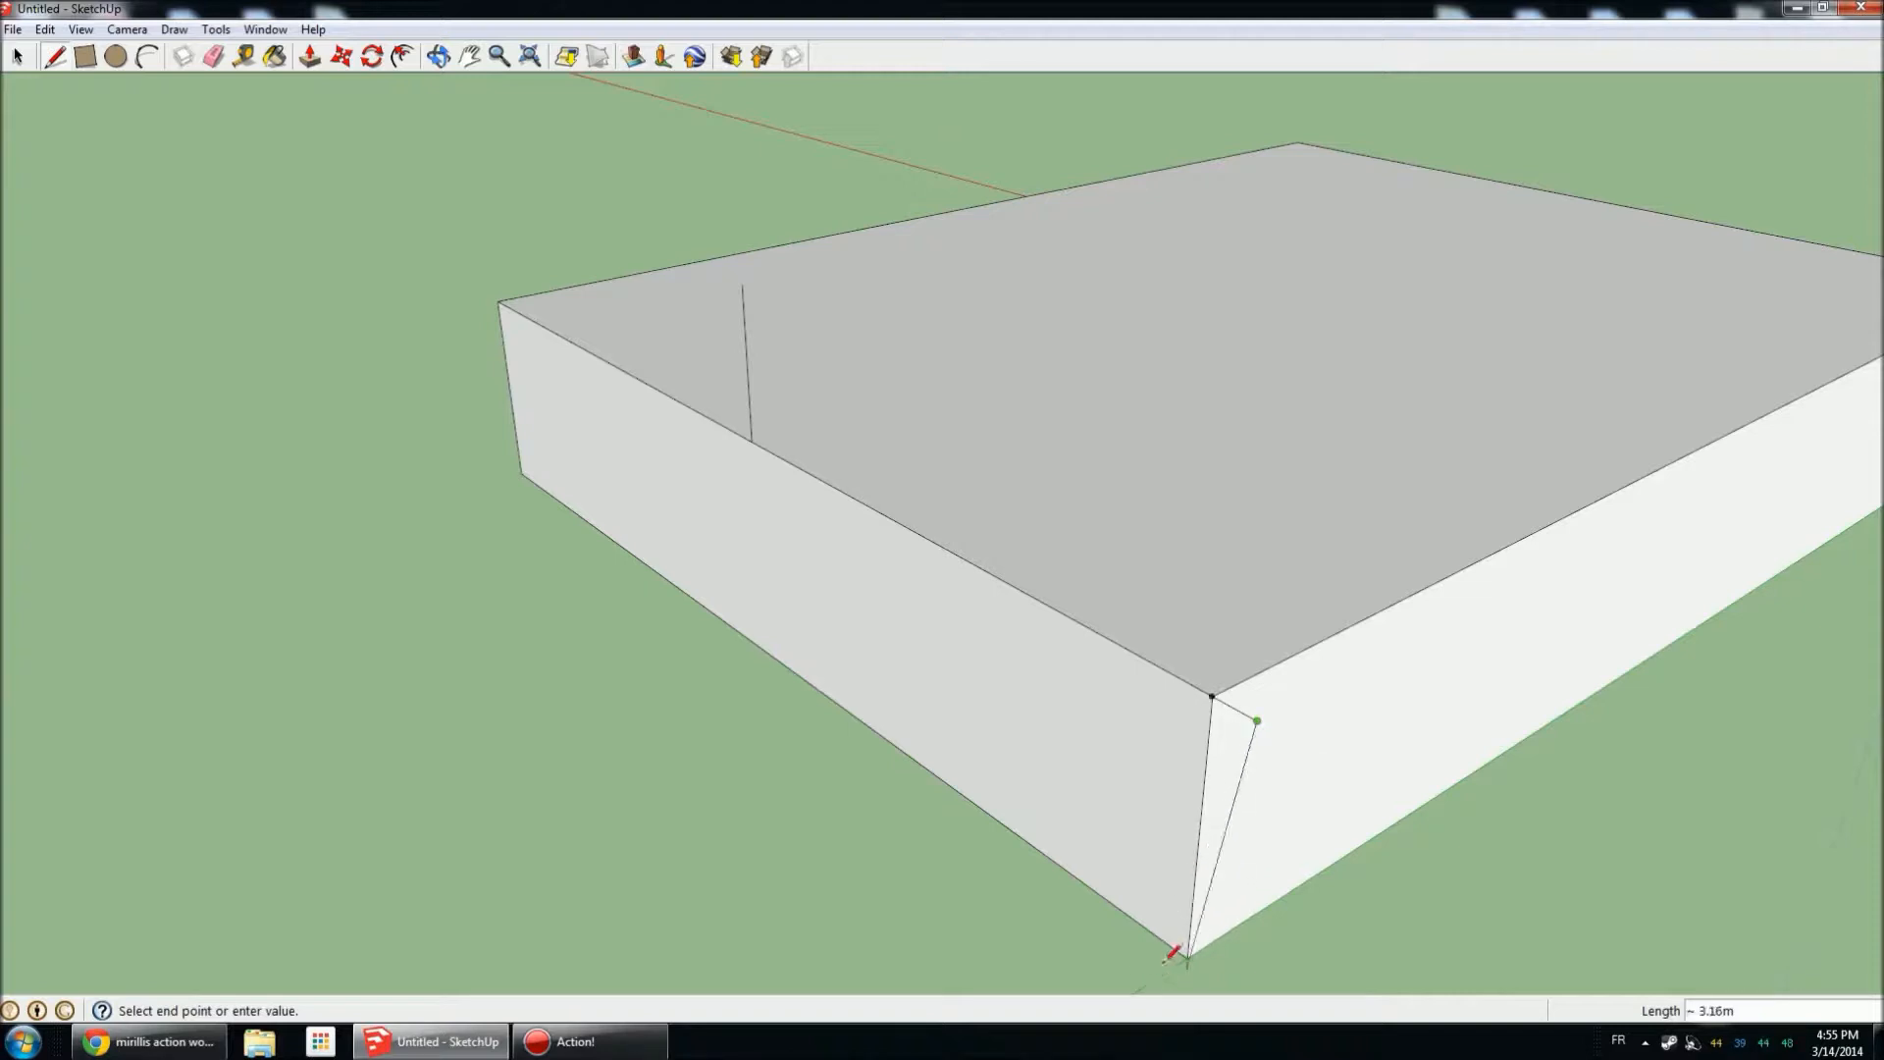
pyautogui.moveTo(1269, 757); pyautogui.dragTo(1372, 687, button='middle')
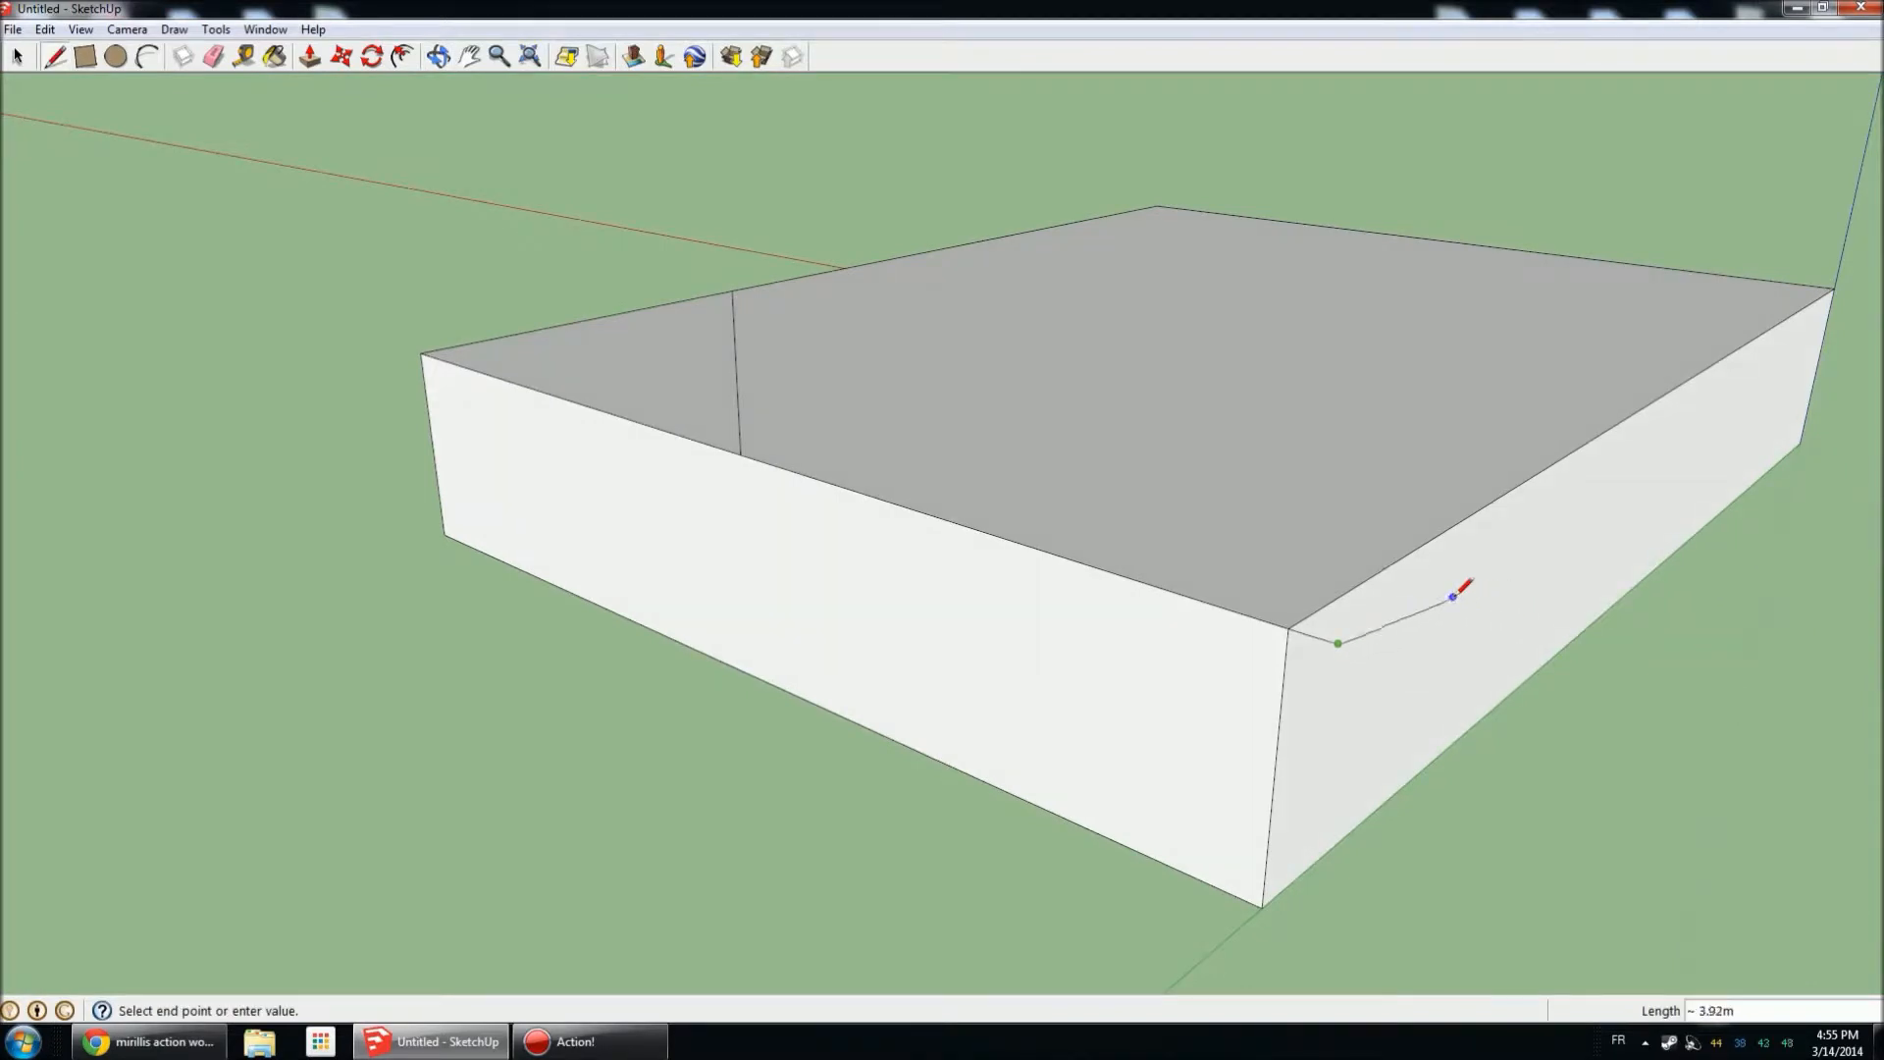
# Draw a 20 cm vertical line up from the overhang line's outer end and join it to the top of the 2 m midpoint line.
pyautogui.moveTo(1451, 576); pyautogui.dragTo(1387, 644, button='middle')
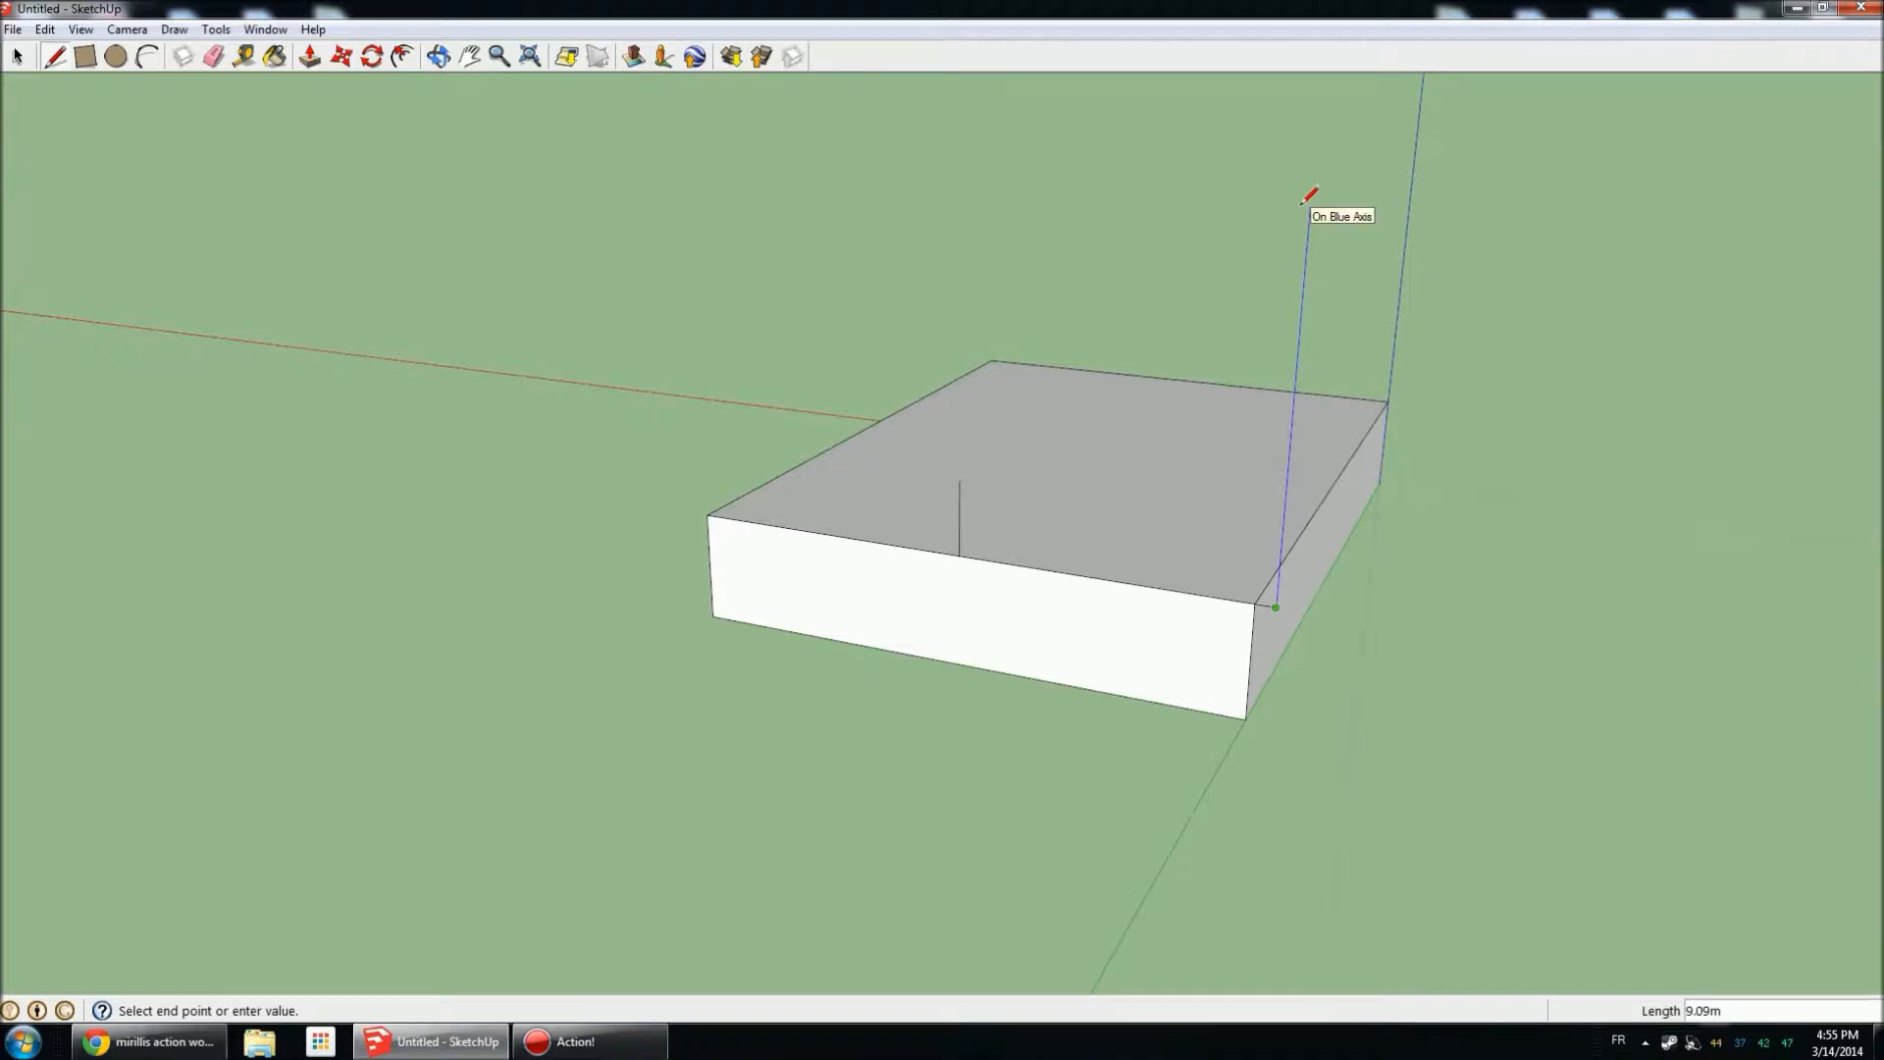
pyautogui.moveTo(1333, 210); pyautogui.dragTo(971, 390, button='middle')
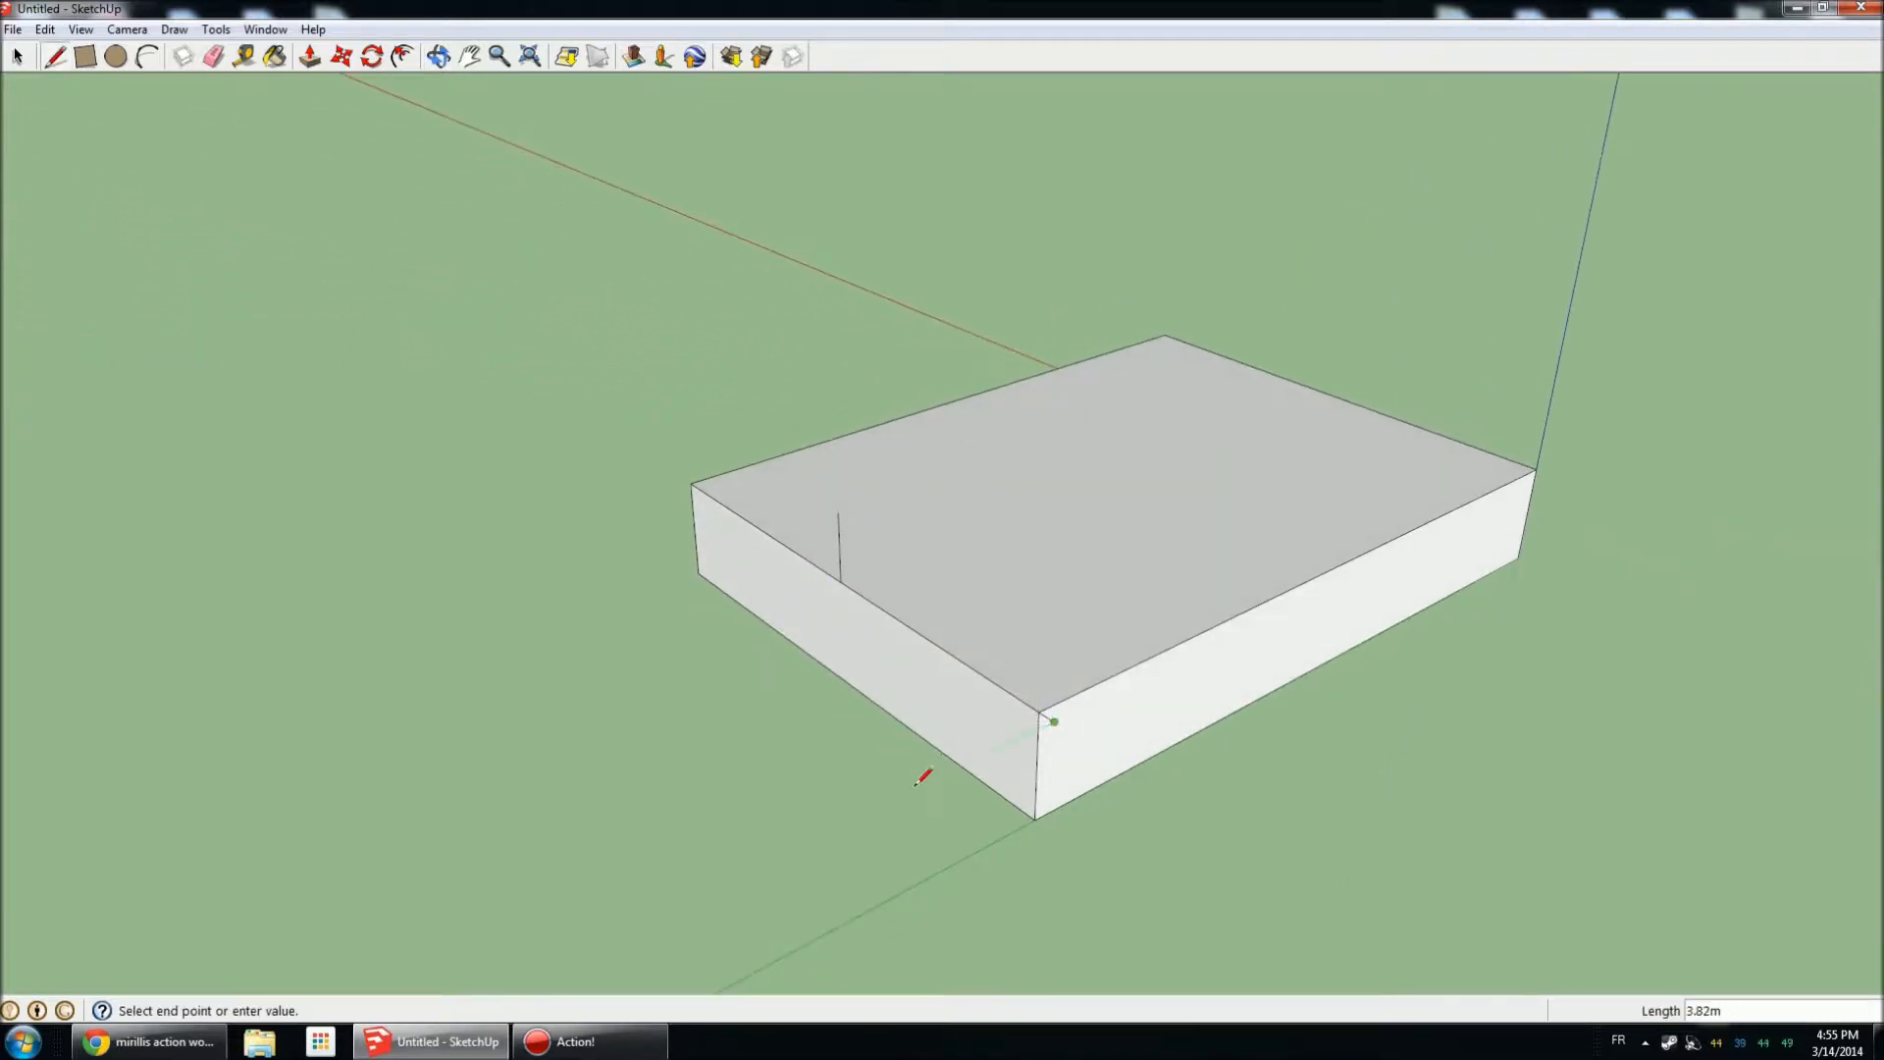
pyautogui.moveTo(886, 807); pyautogui.dragTo(1514, 598, button='middle')
pyautogui.scroll(5, 1274, 609)
pyautogui.moveTo(1275, 610); pyautogui.dragTo(1190, 437, button='middle')
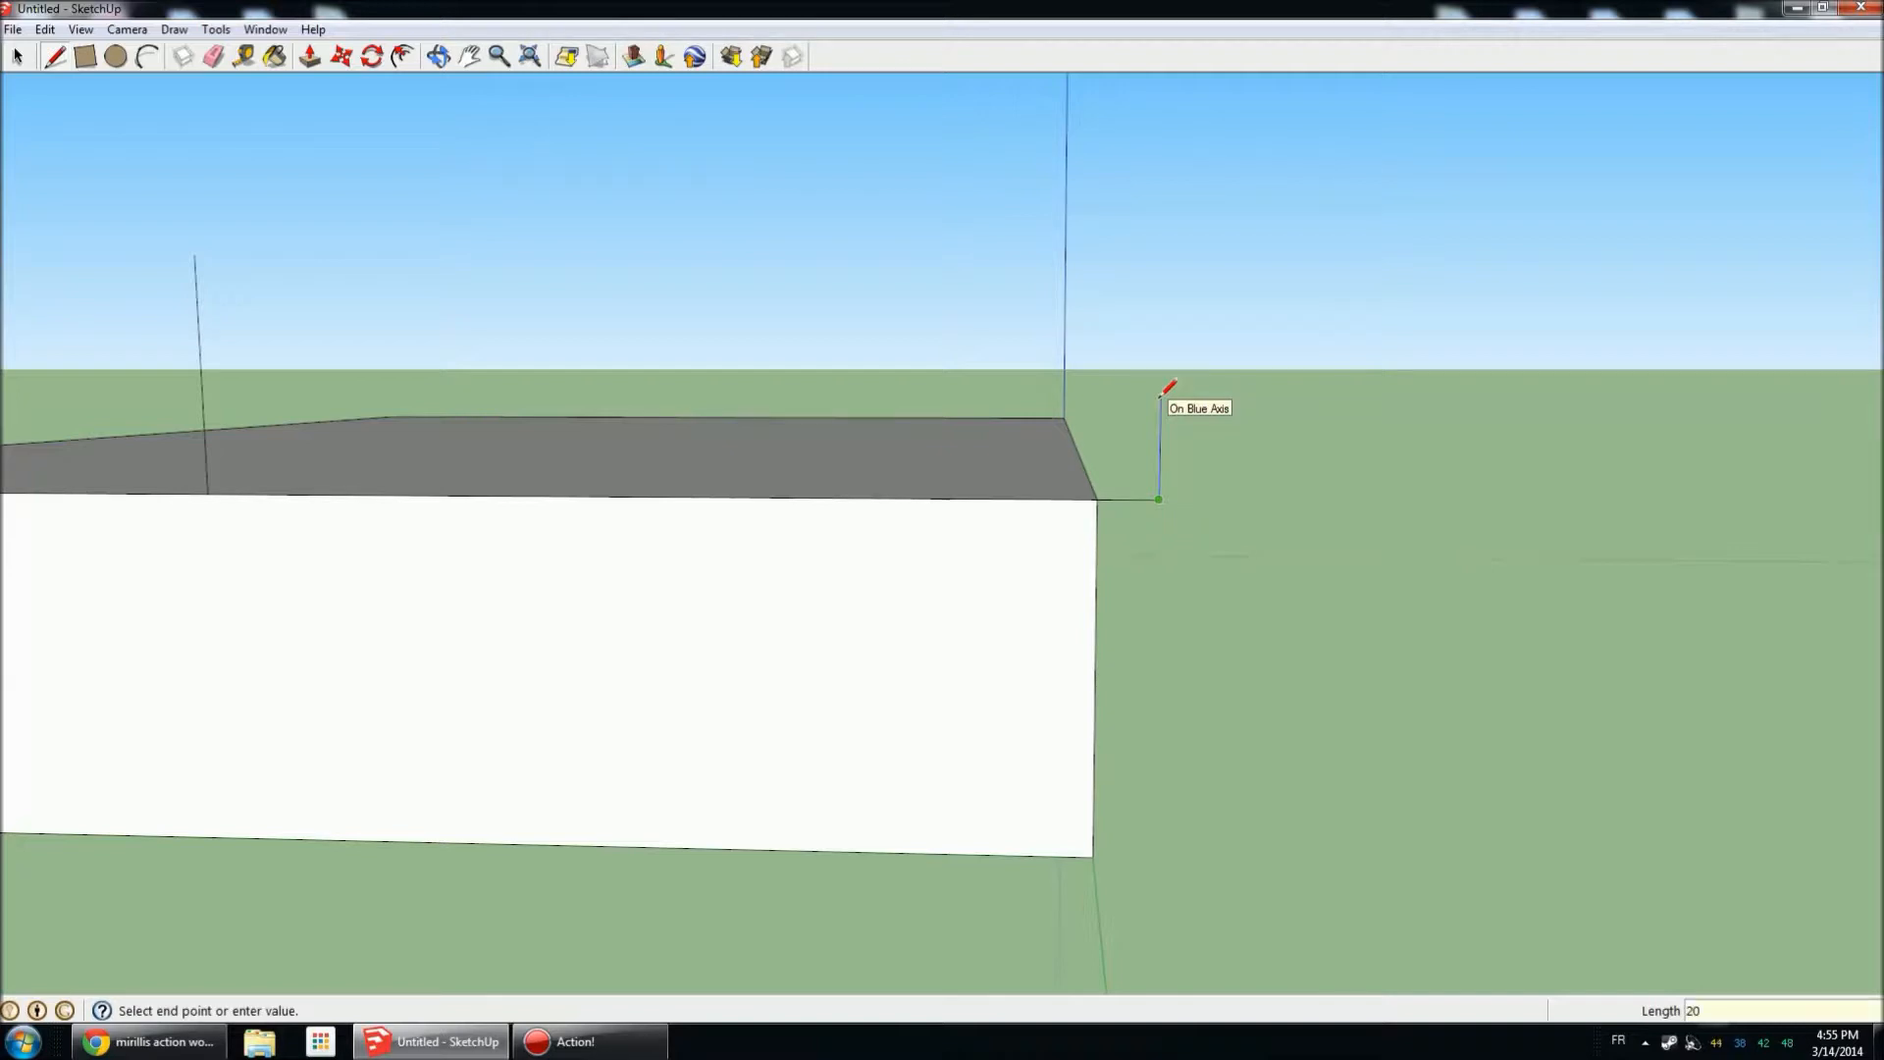
pyautogui.moveTo(1198, 488)
pyautogui.mouseDown(button='middle')
pyautogui.moveTo(1190, 429)
pyautogui.moveTo(1114, 381)
pyautogui.moveTo(992, 357)
pyautogui.moveTo(1089, 378)
pyautogui.mouseUp(button='middle')
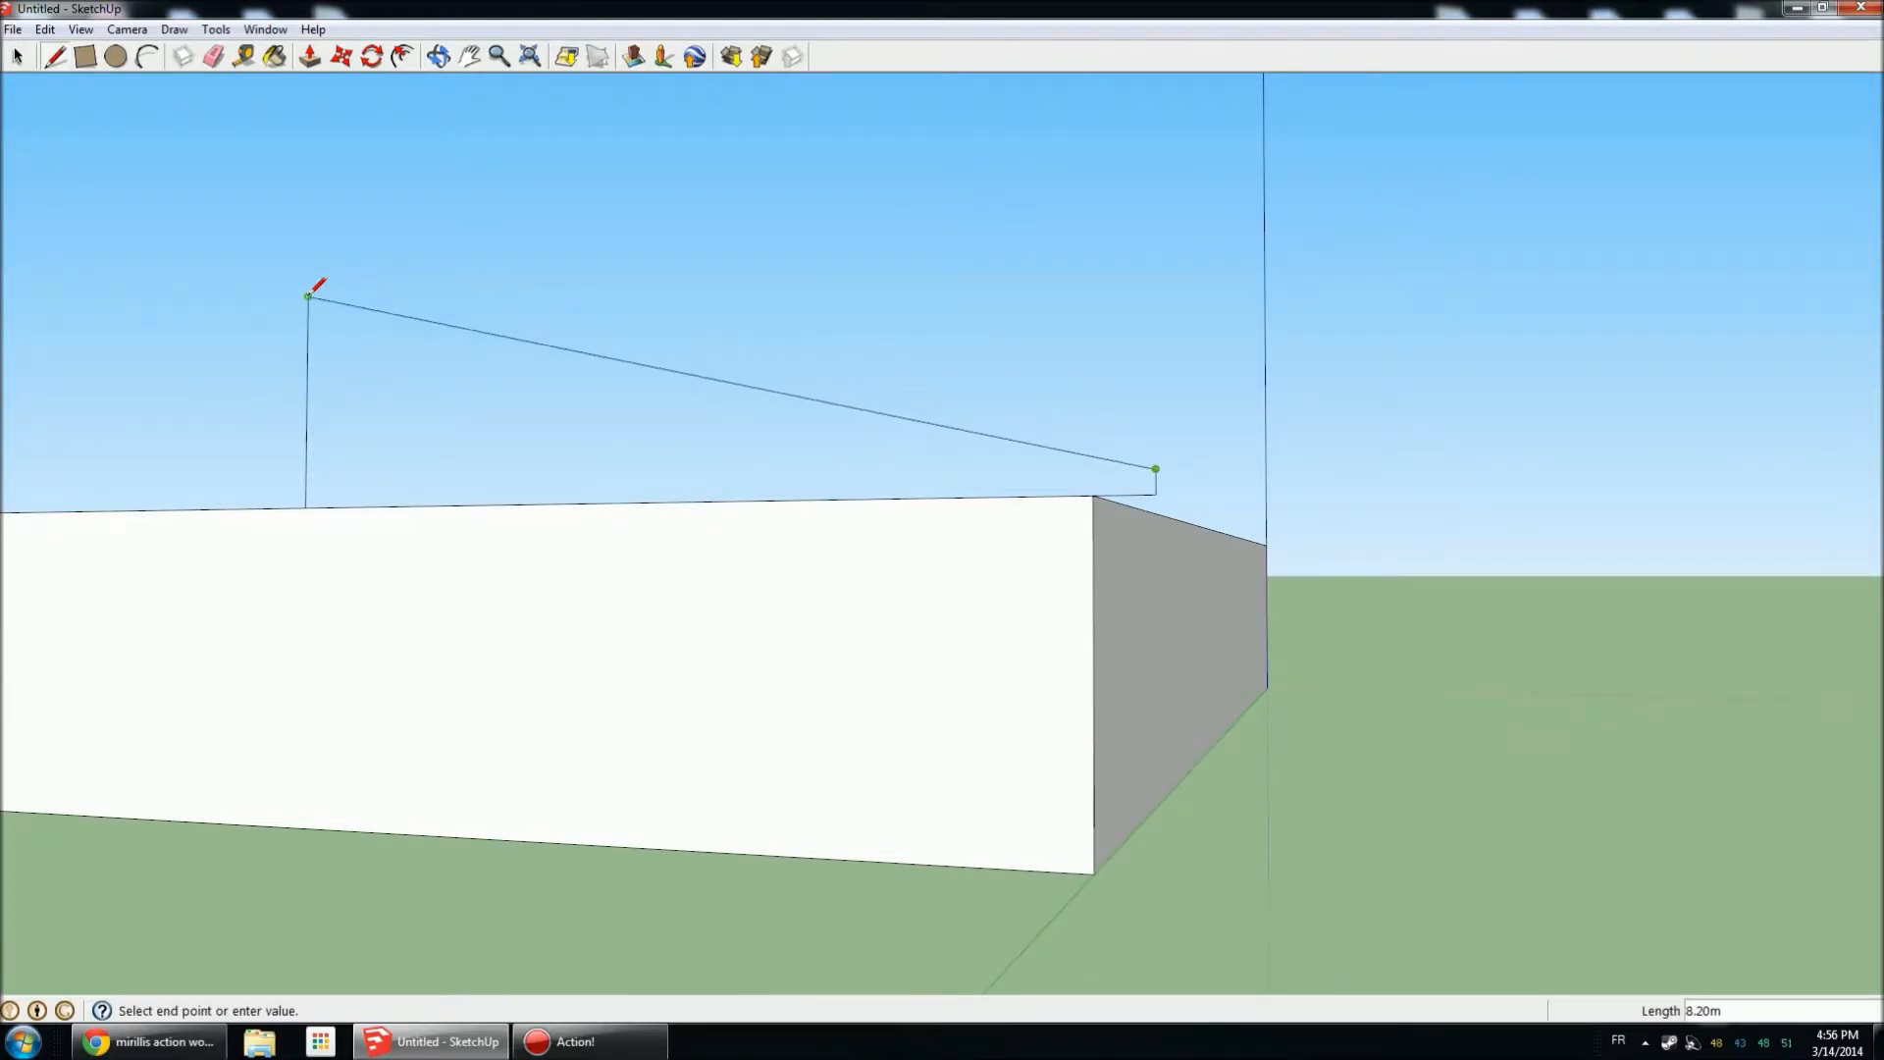
pyautogui.click(308, 295)
# On the opposite top corner, draw a 50 cm outward line along the red axis and a 20 cm rise, and join it to the gable peak.
pyautogui.moveTo(1158, 348); pyautogui.dragTo(683, 518, button='middle')
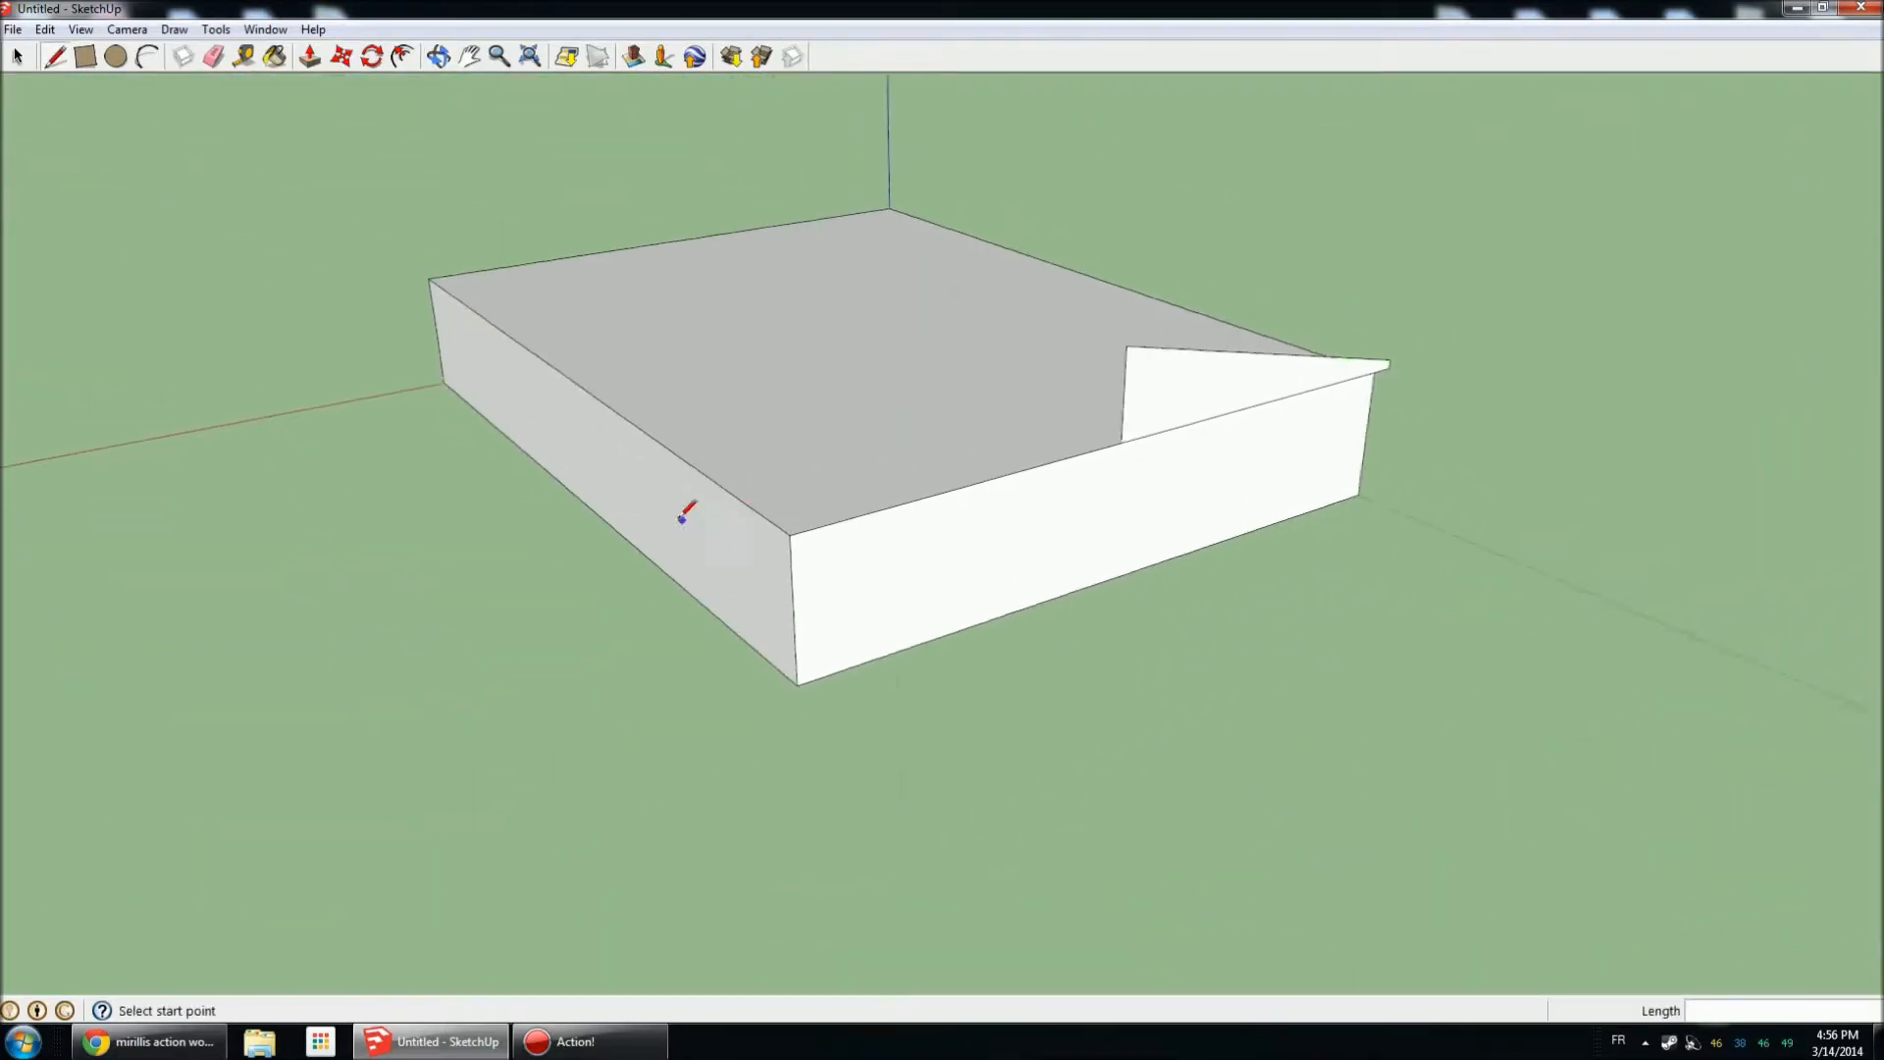
pyautogui.scroll(5, 683, 518)
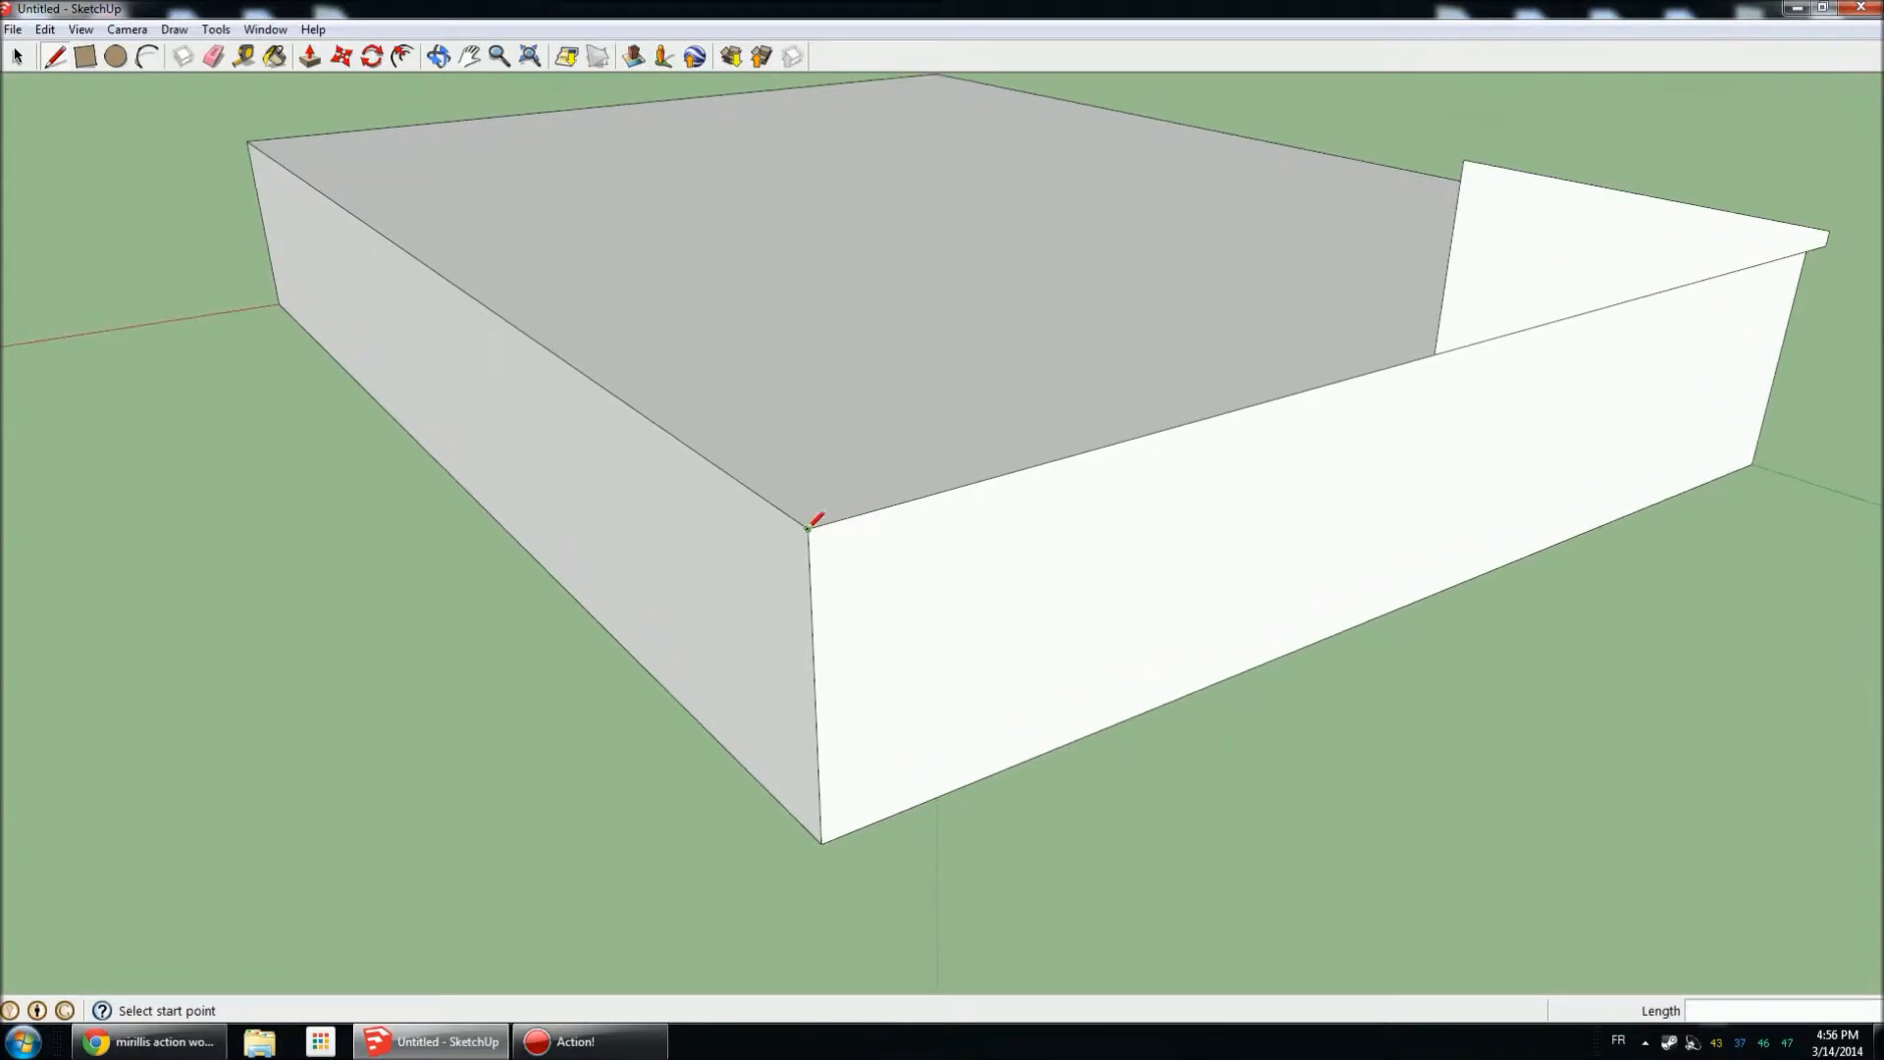
pyautogui.click(806, 527)
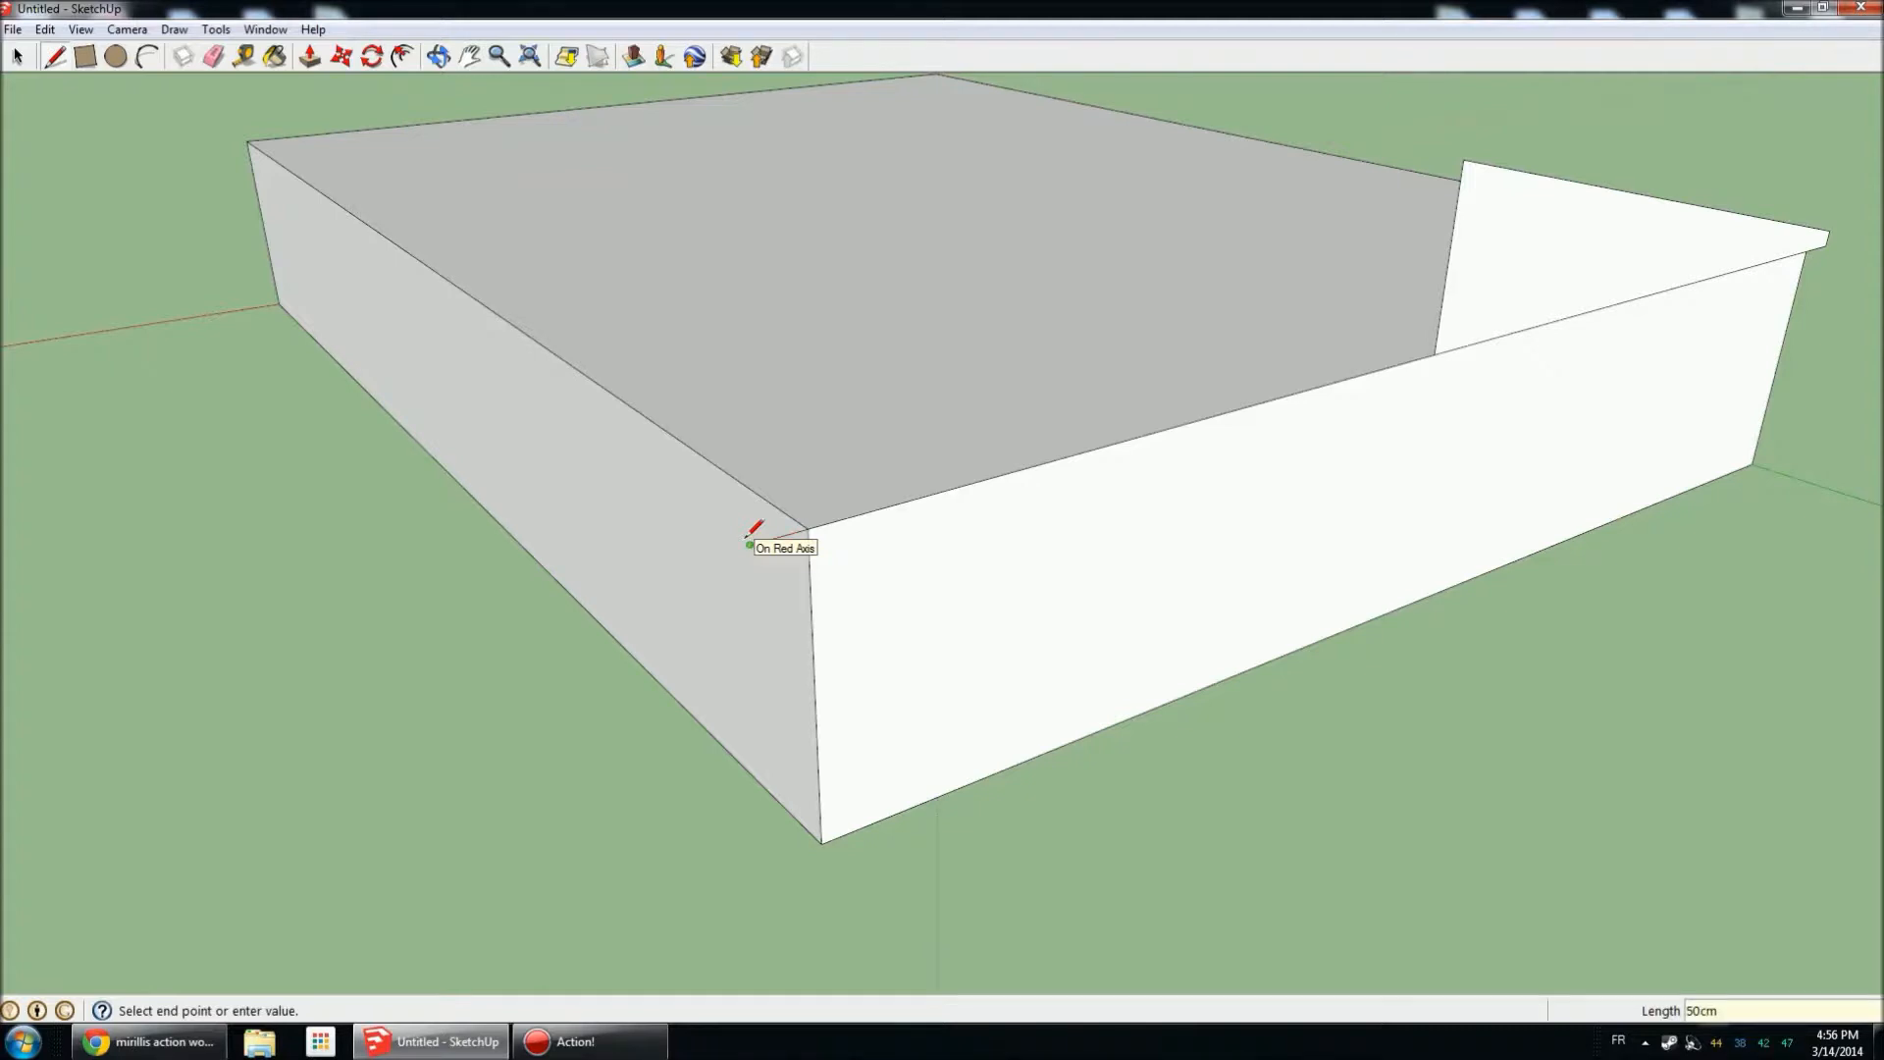
pyautogui.moveTo(745, 535); pyautogui.dragTo(874, 366, button='middle')
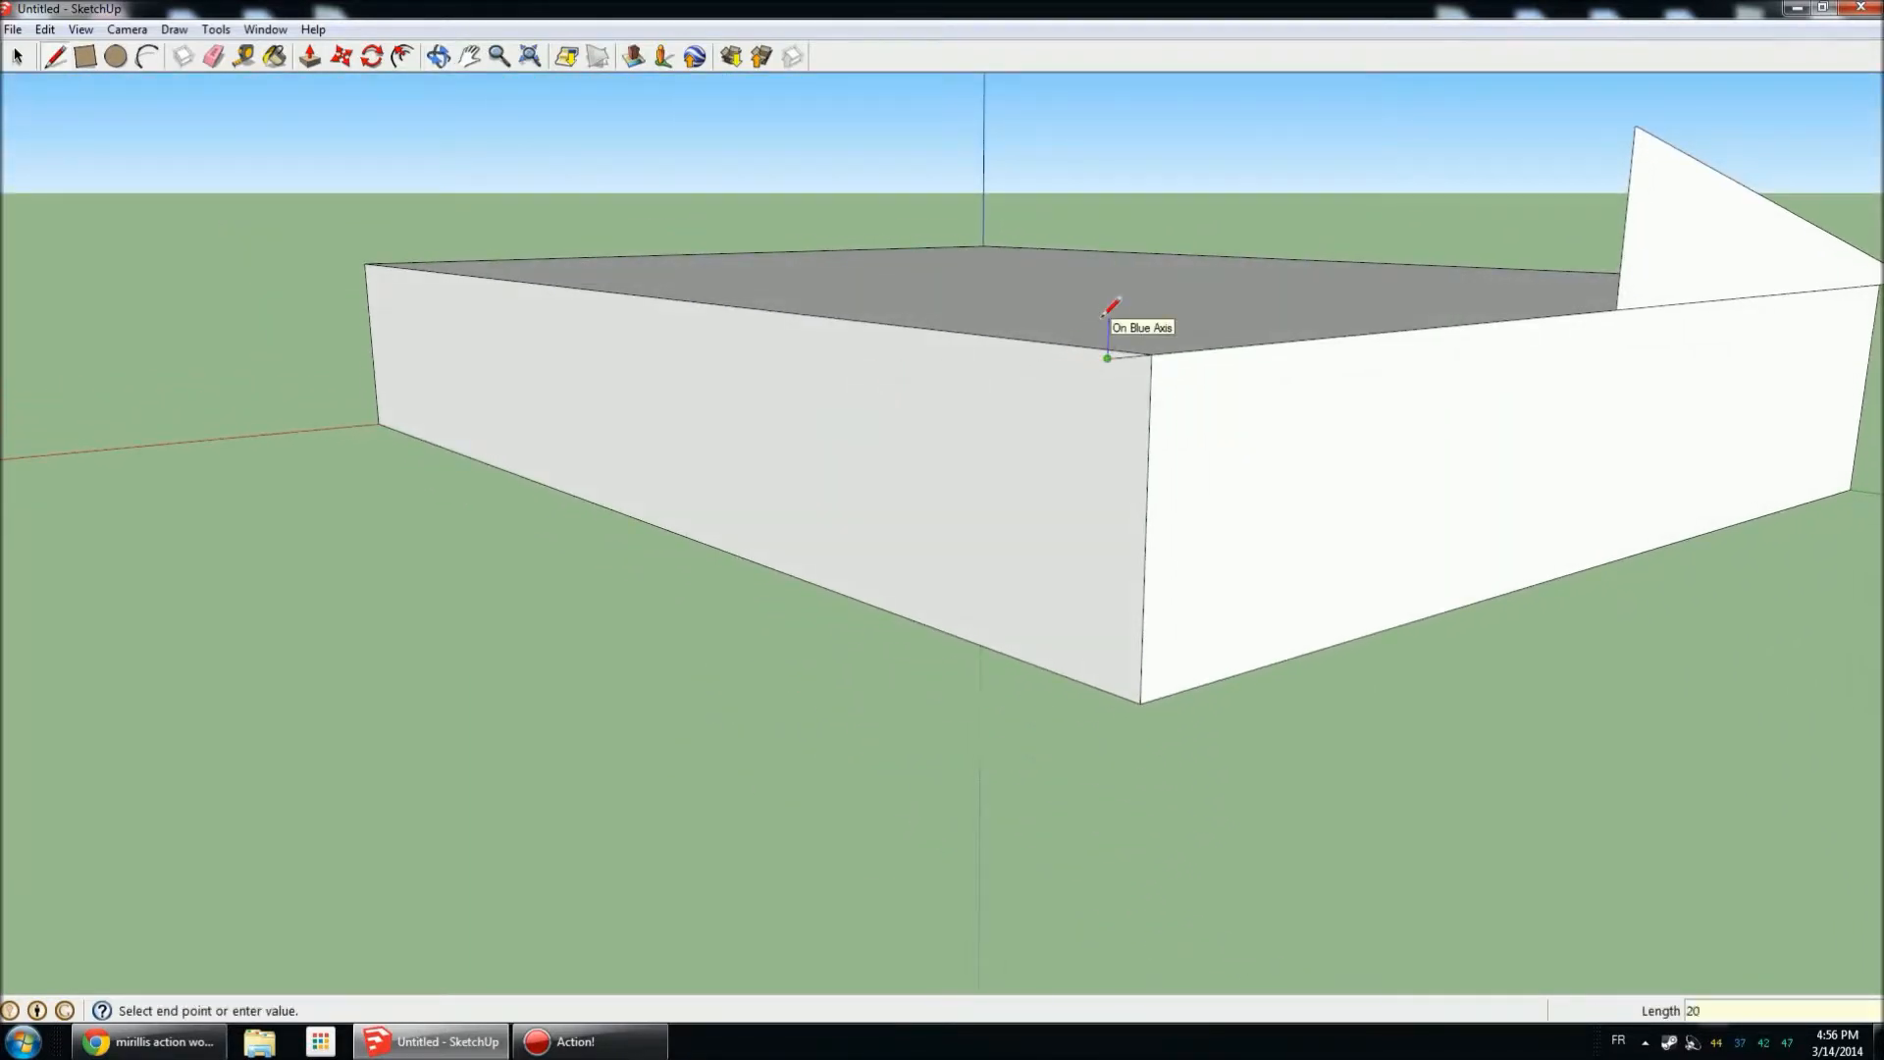
pyautogui.press('Return')
pyautogui.click(1634, 129)
# Erase the vertical centre line dividing the gable face.
pyautogui.scroll(-2, 1358, 435)
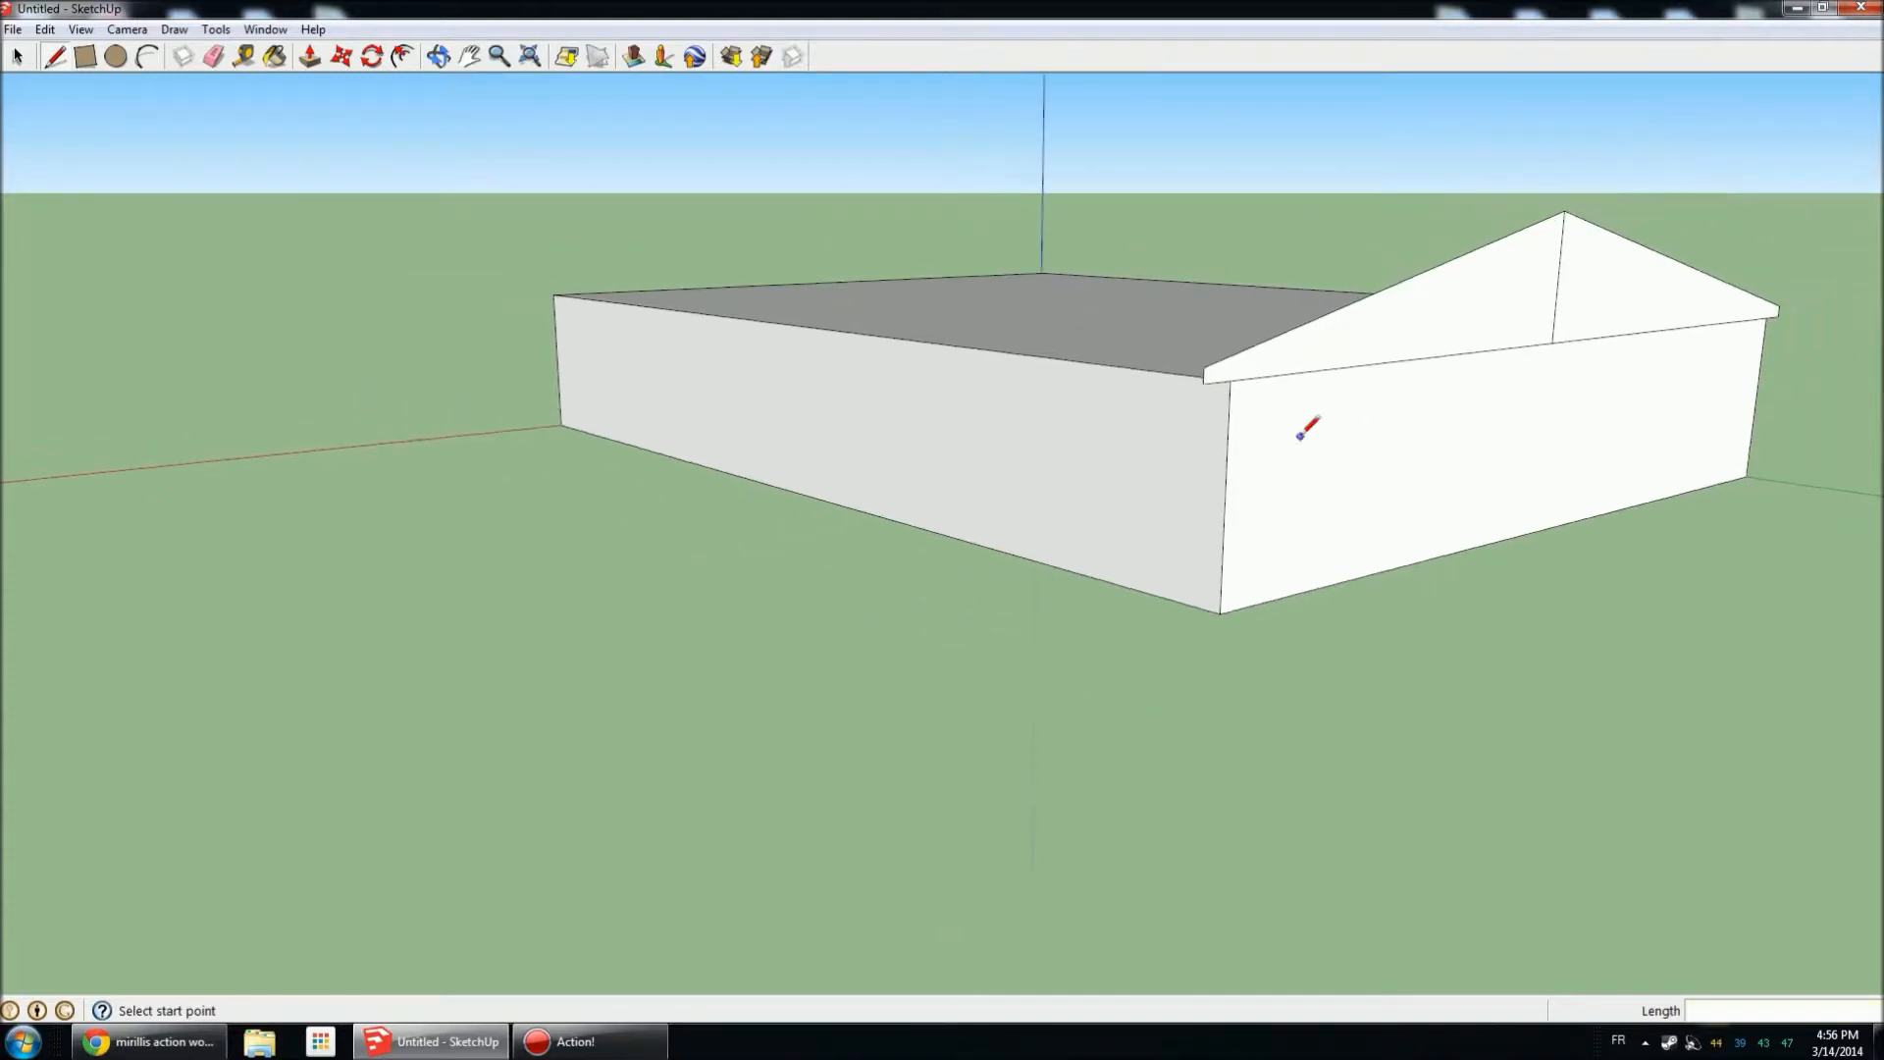
pyautogui.moveTo(1569, 379)
pyautogui.mouseDown(button='middle')
pyautogui.moveTo(985, 442)
pyautogui.moveTo(795, 416)
pyautogui.moveTo(653, 362)
pyautogui.moveTo(812, 437)
pyautogui.moveTo(839, 402)
pyautogui.mouseUp(button='middle')
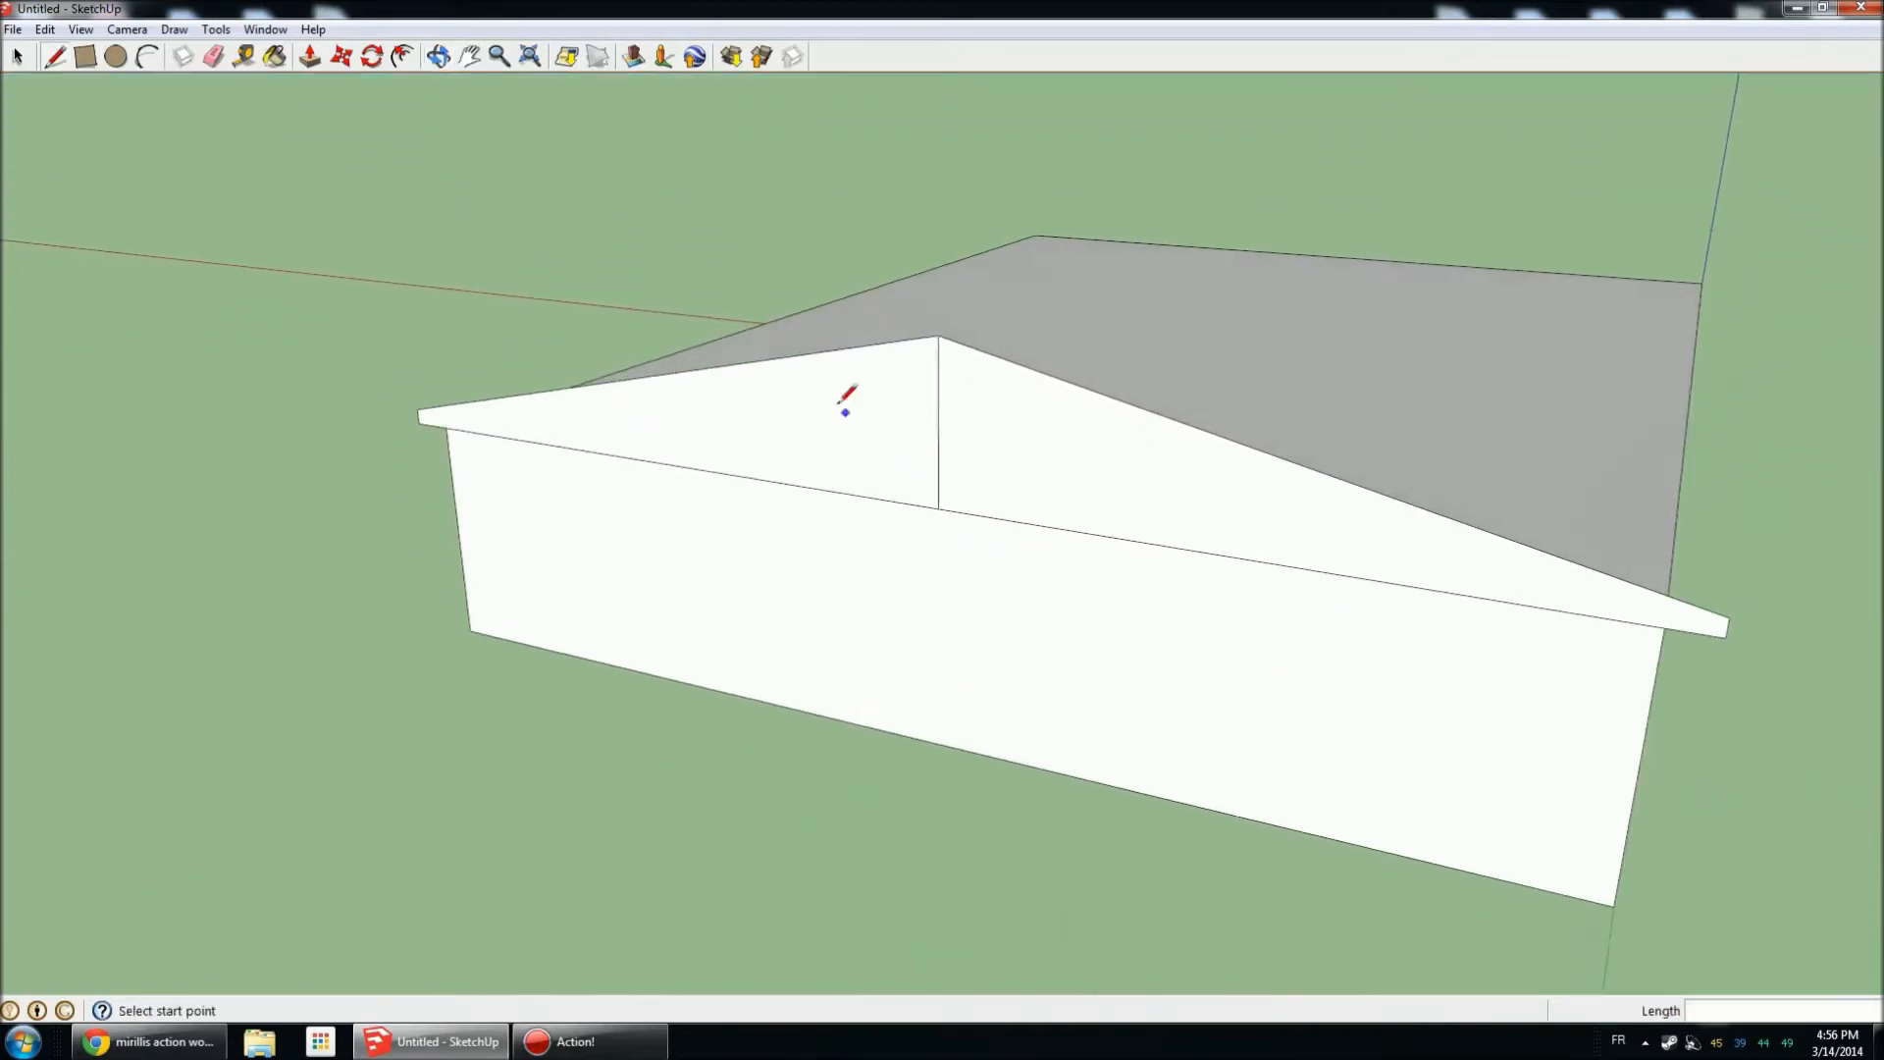
pyautogui.click(213, 56)
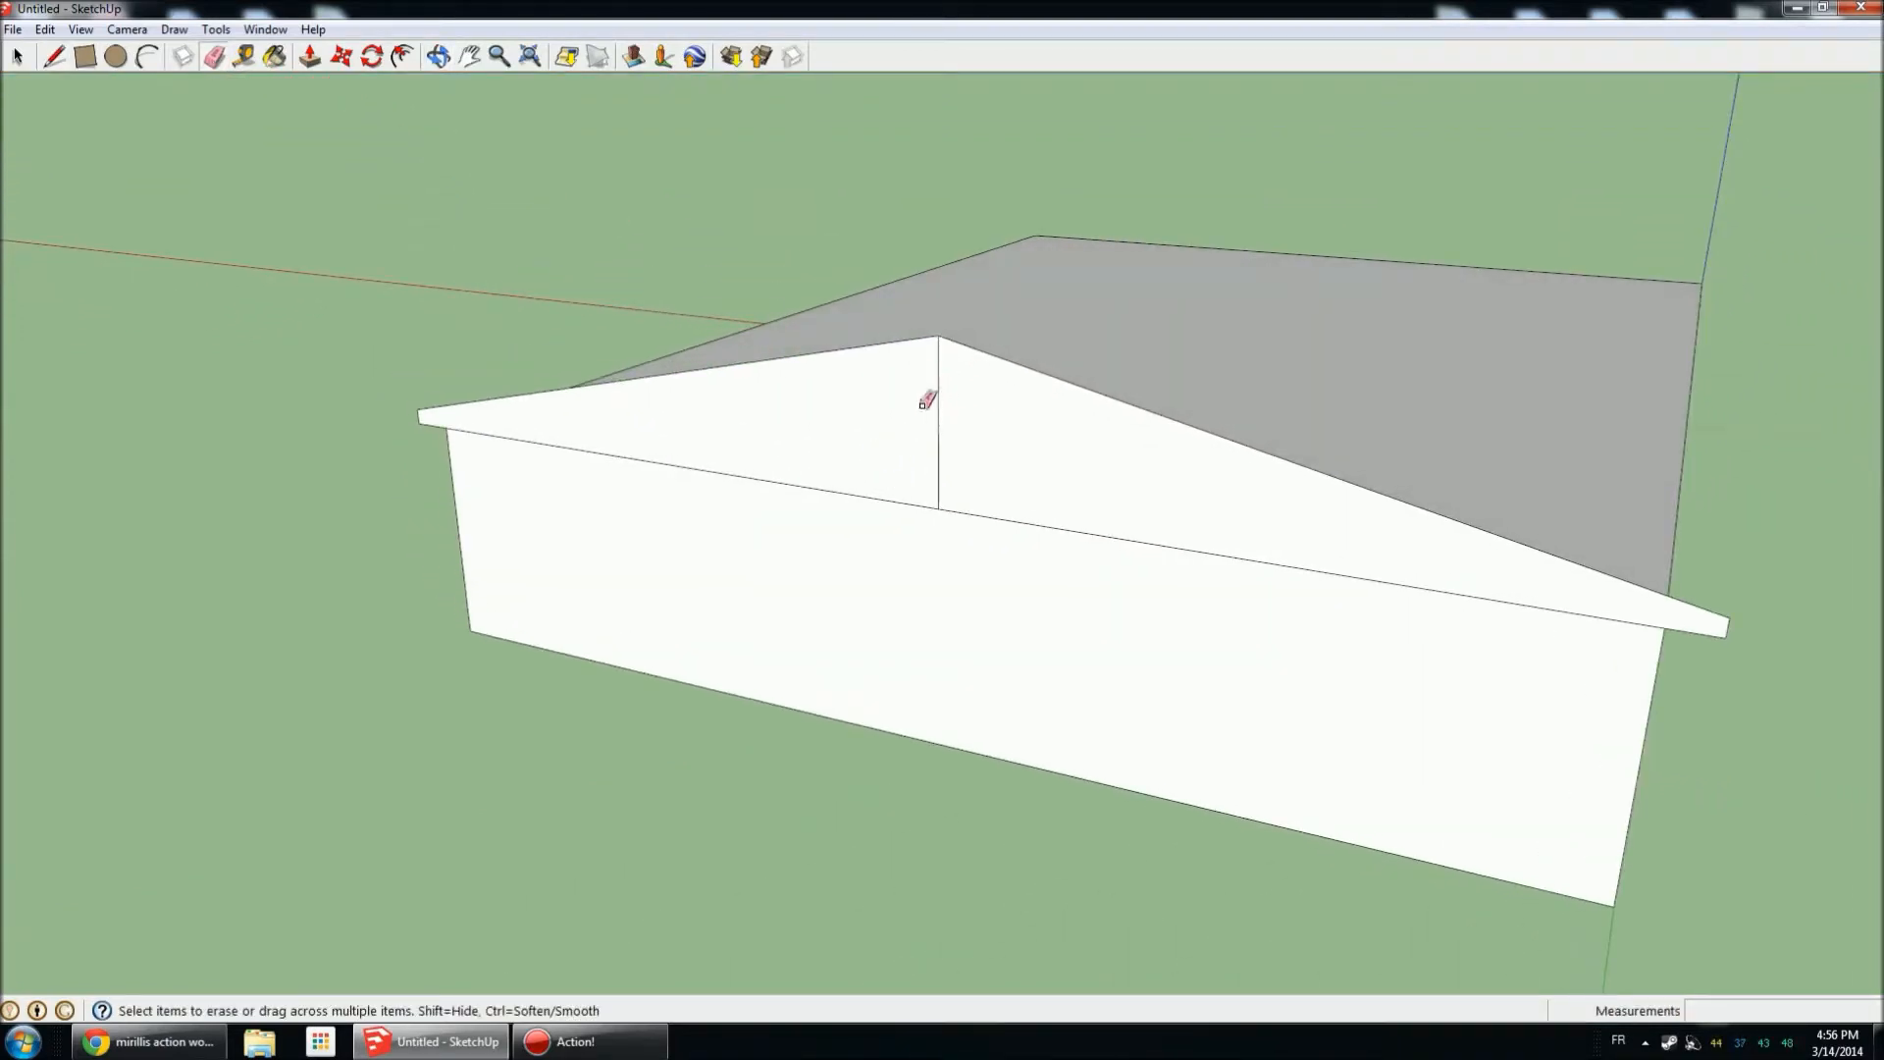
pyautogui.scroll(2, 942, 381)
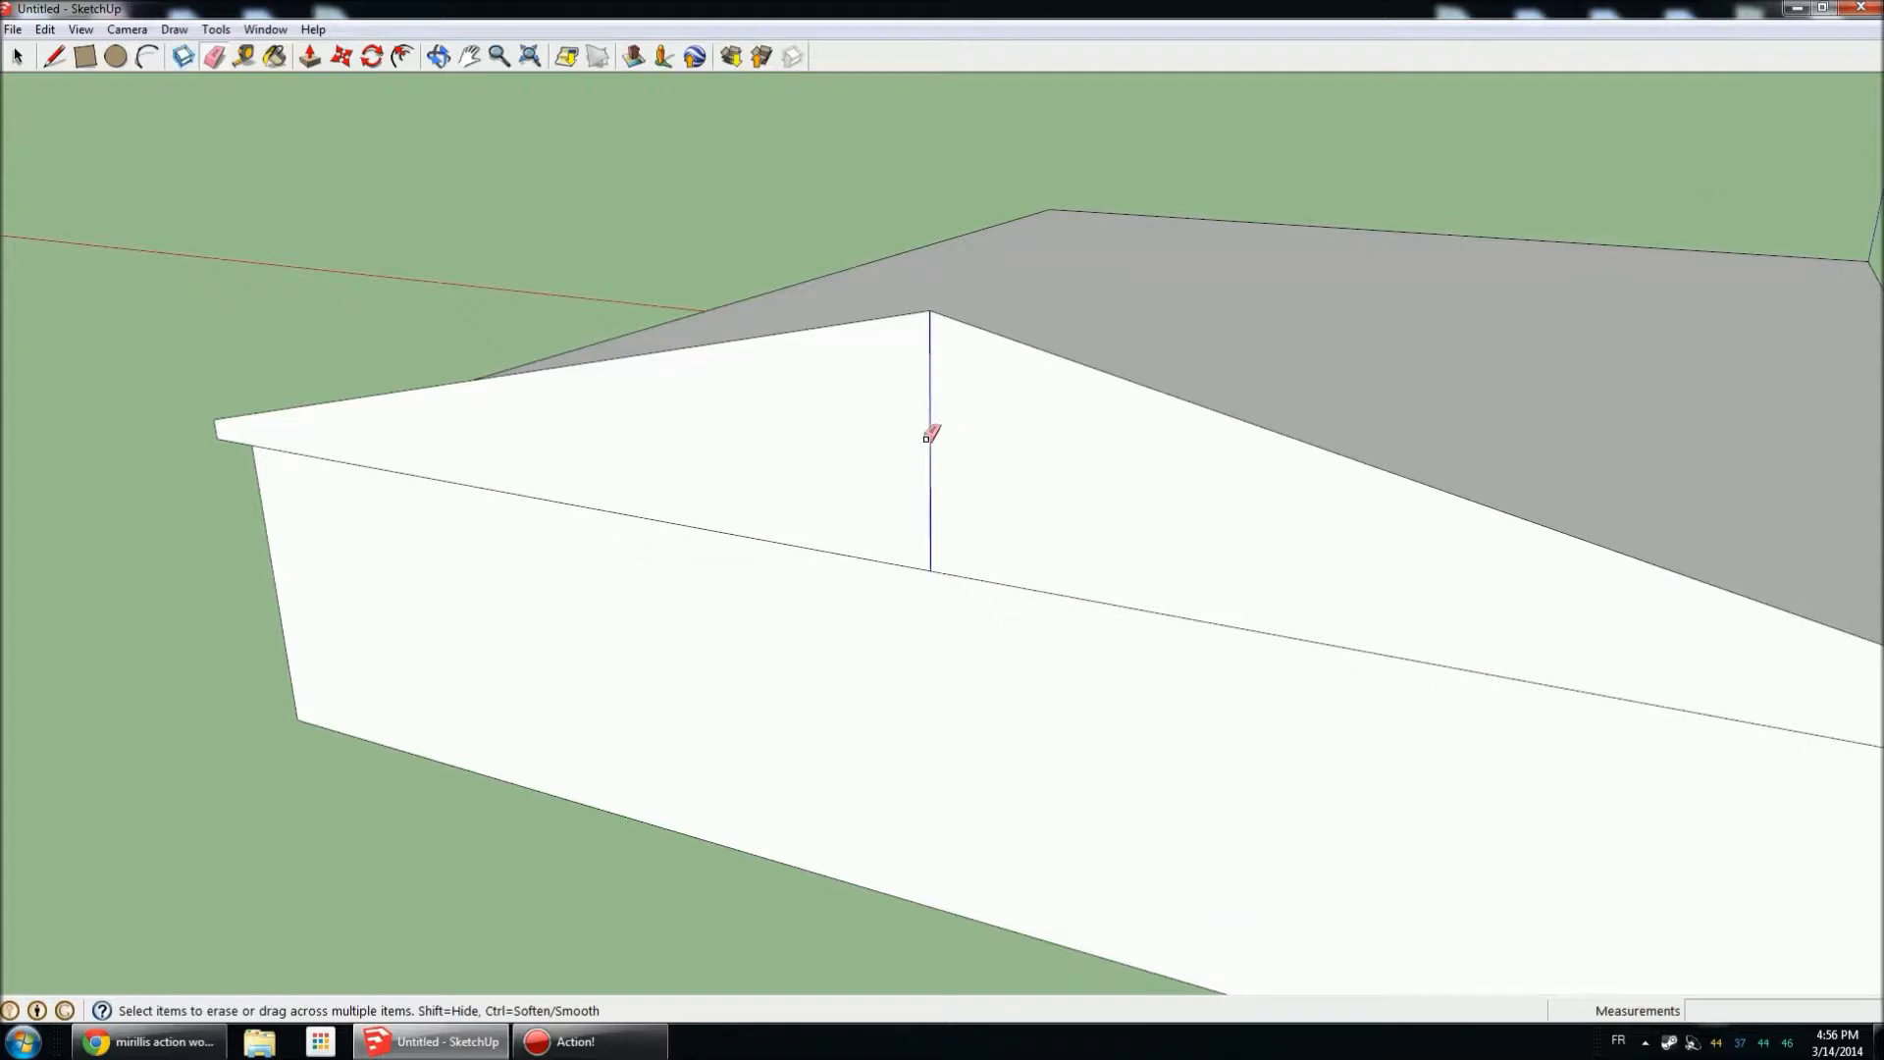
pyautogui.click(928, 439)
# Push/Pull the gable face 20 m along the block to the endpoint at the opposite end, forming the roof.
pyautogui.scroll(-4, 740, 404)
pyautogui.moveTo(740, 403)
pyautogui.mouseDown(button='middle')
pyautogui.moveTo(1326, 411)
pyautogui.moveTo(753, 441)
pyautogui.moveTo(475, 421)
pyautogui.moveTo(371, 371)
pyautogui.mouseUp(button='middle')
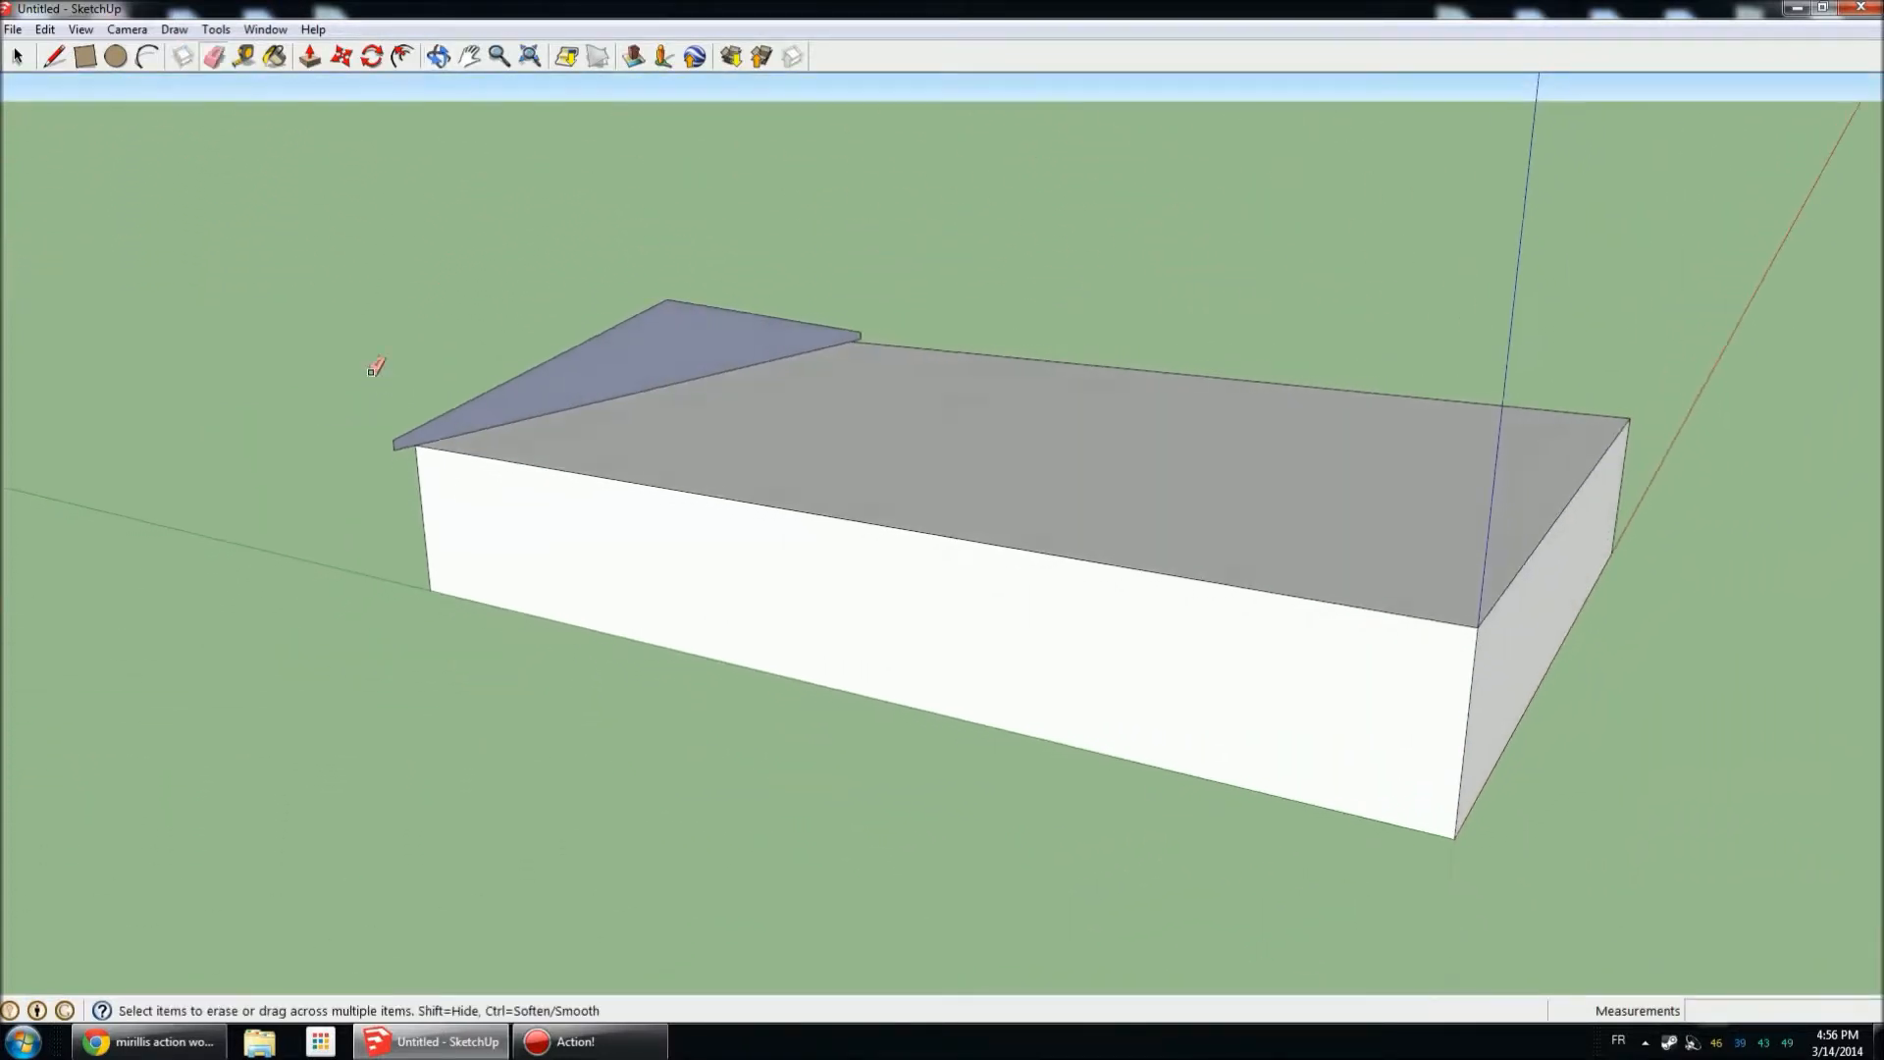
pyautogui.click(304, 59)
pyautogui.moveTo(1090, 476); pyautogui.dragTo(857, 446, button='middle')
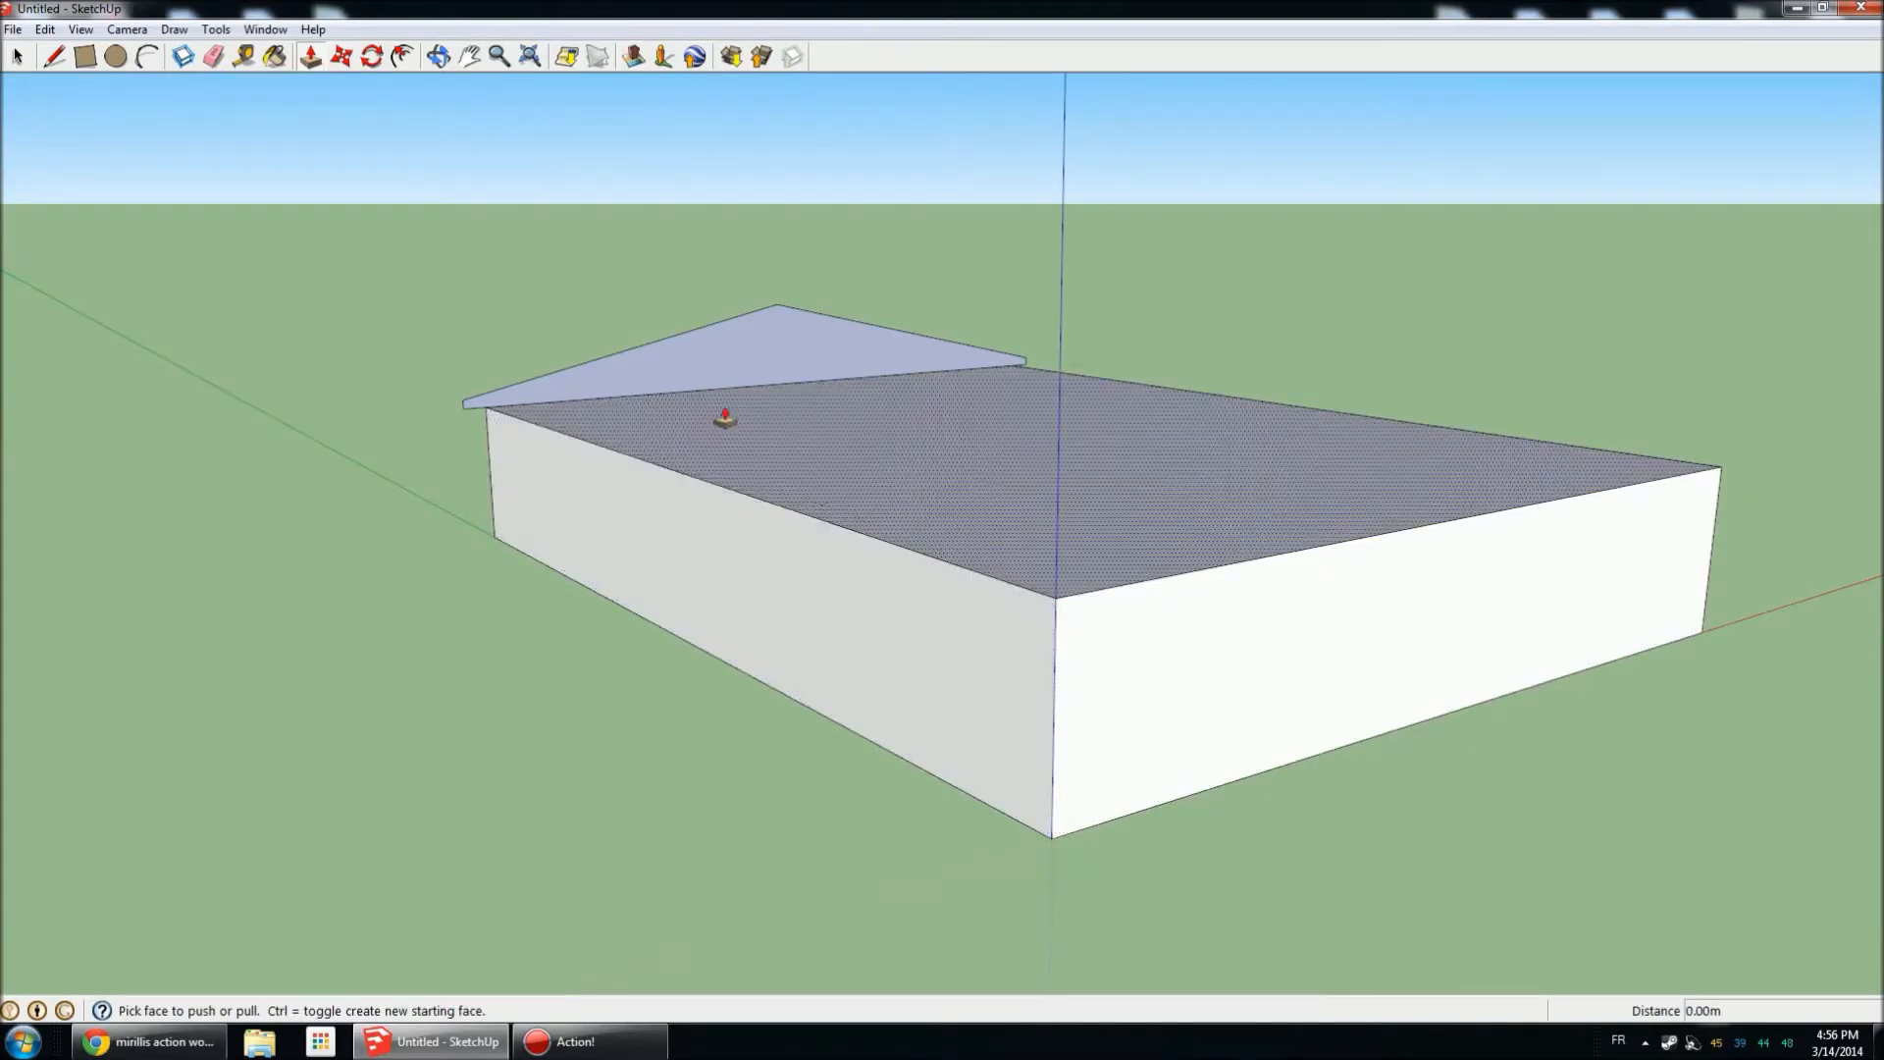
pyautogui.moveTo(703, 371); pyautogui.dragTo(1056, 601)
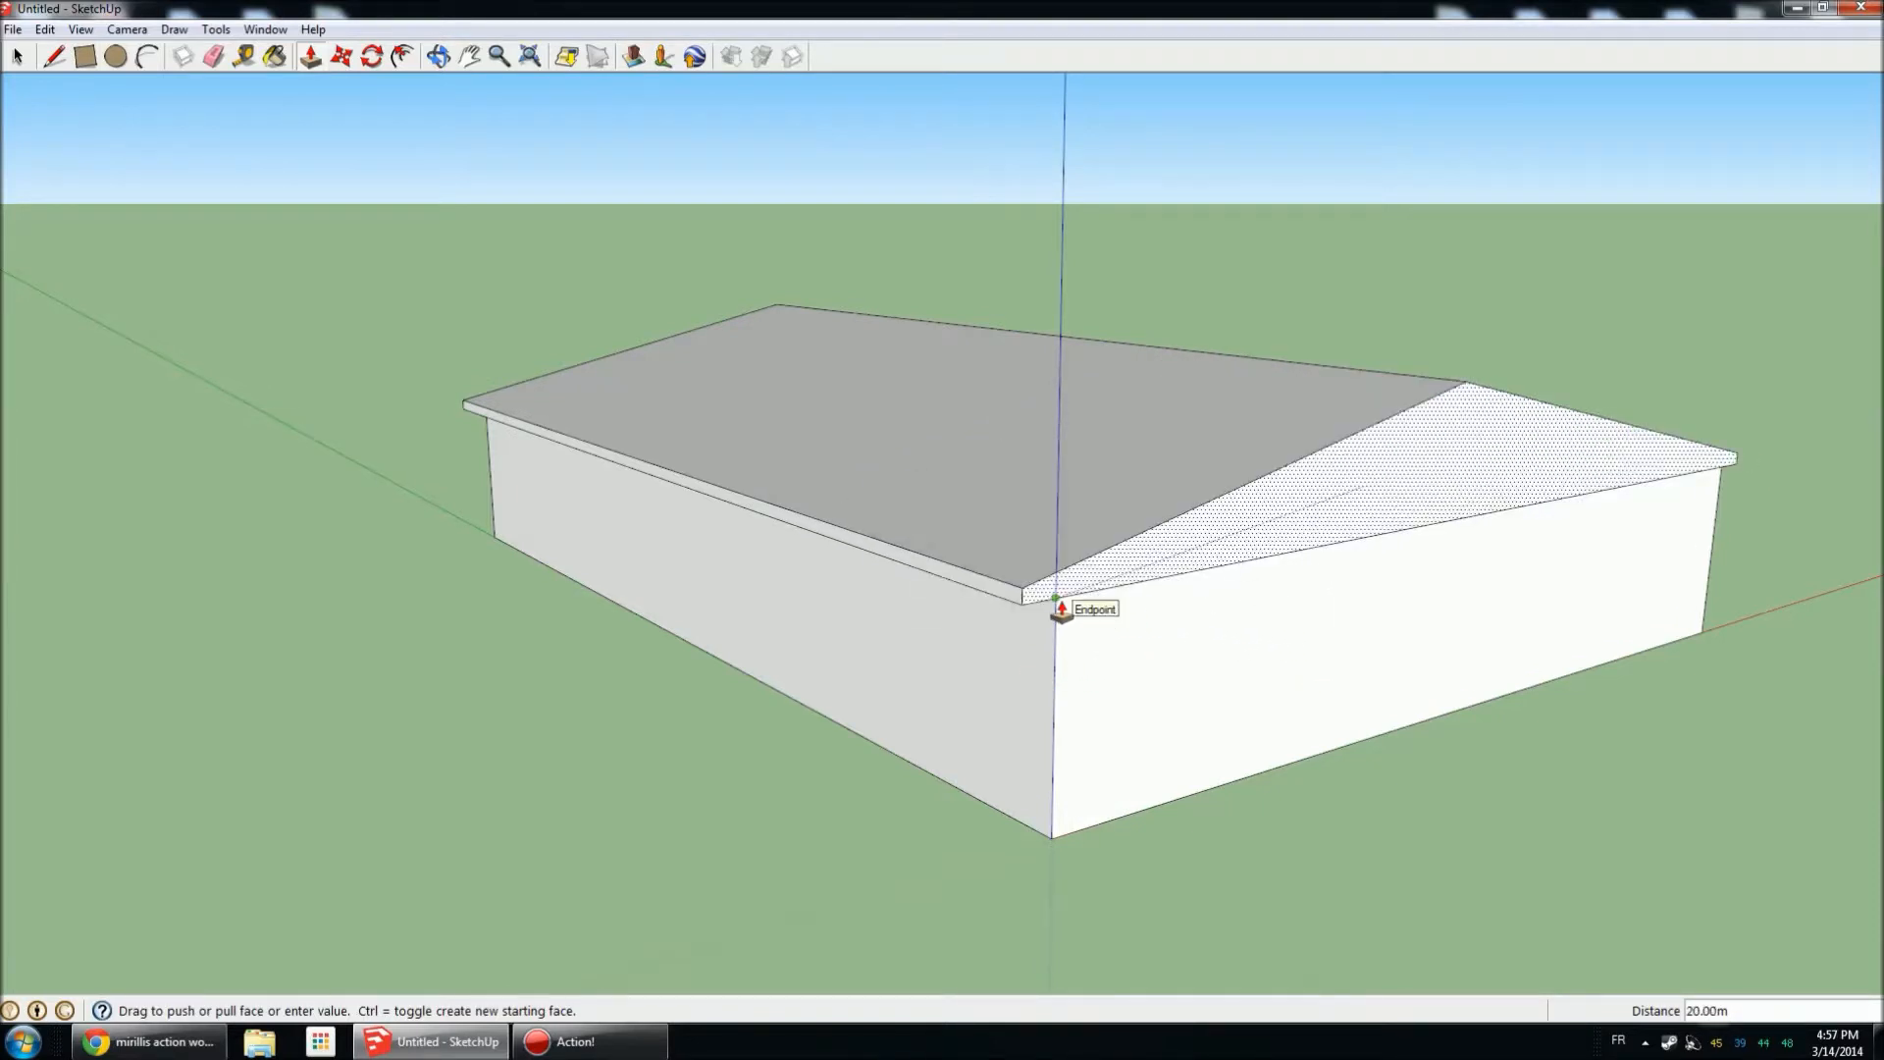
# Inspect the extruded roof and its overhangs from the gable end and along the long side walls.
pyautogui.moveTo(1648, 546); pyautogui.dragTo(703, 434, button='middle')
pyautogui.press('p')
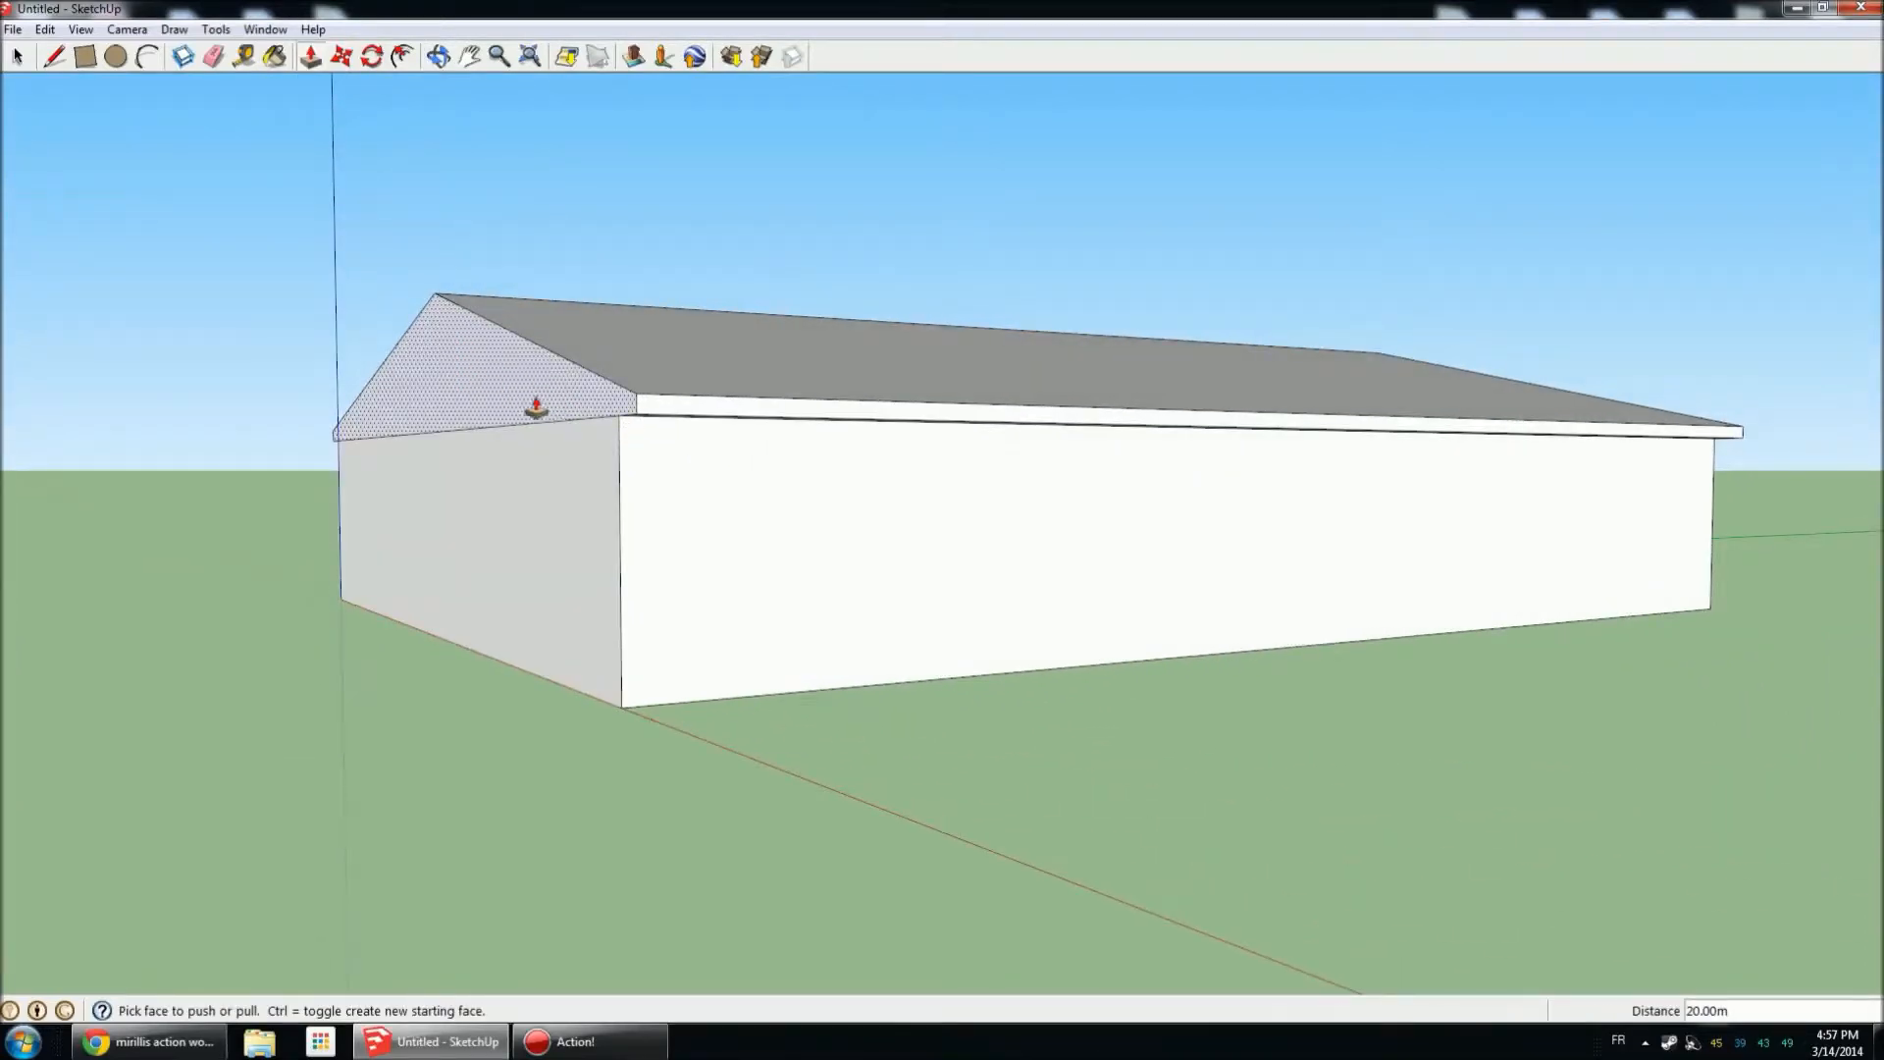
pyautogui.moveTo(475, 390); pyautogui.dragTo(1010, 496, button='middle')
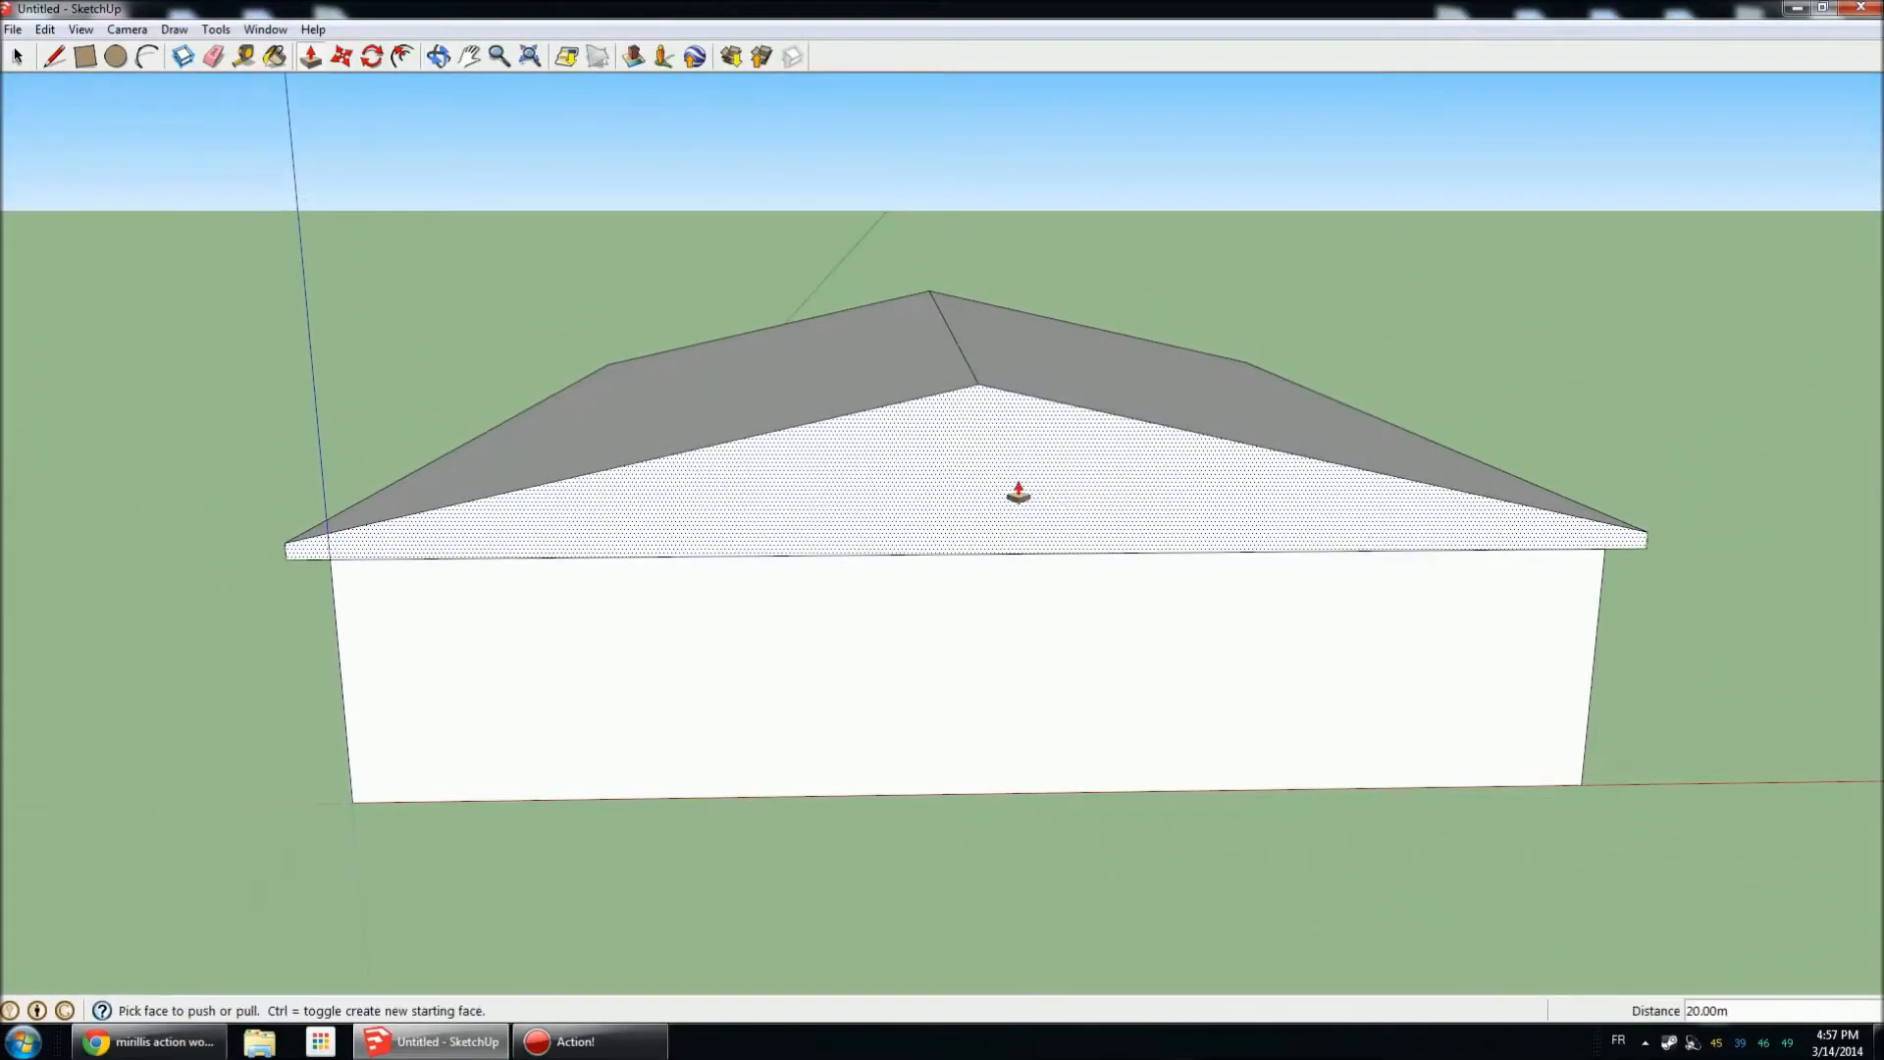
pyautogui.moveTo(1639, 589); pyautogui.dragTo(608, 483, button='middle')
pyautogui.moveTo(1161, 496); pyautogui.dragTo(1059, 487, button='middle')
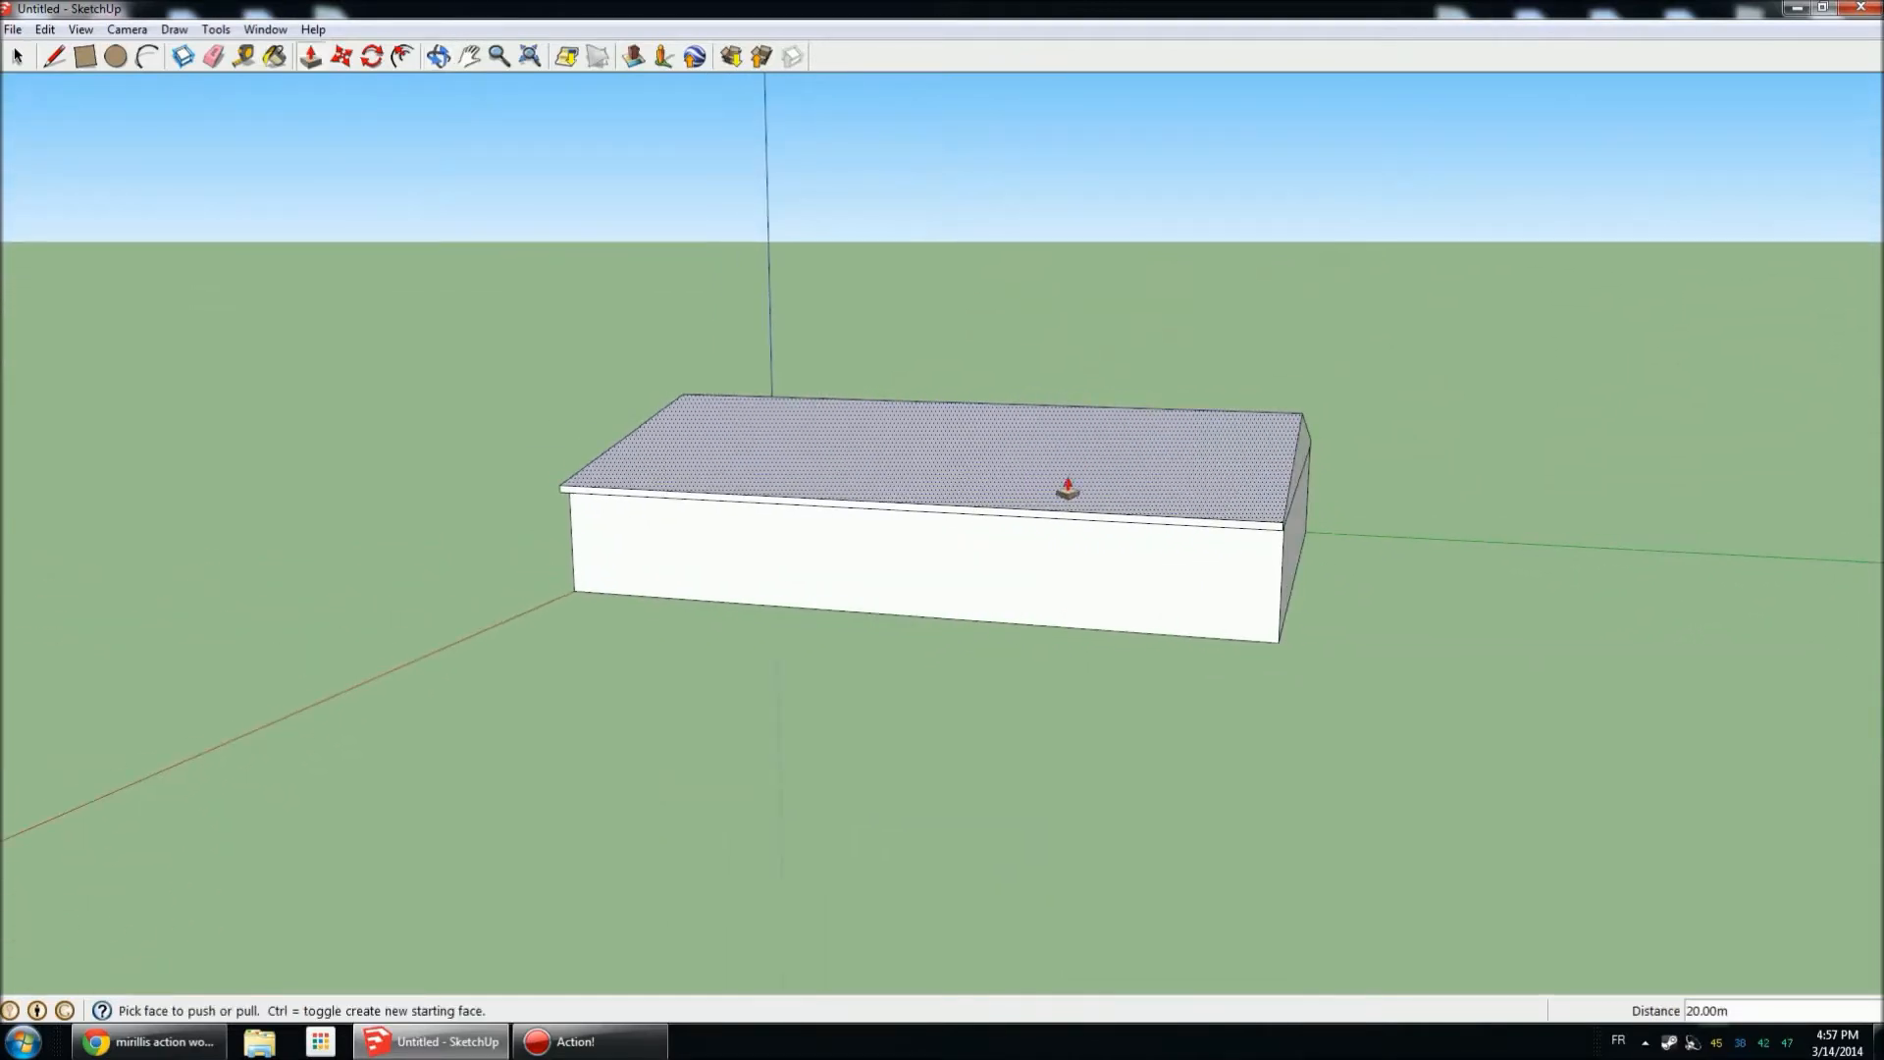
pyautogui.scroll(5, 726, 559)
pyautogui.scroll(1, 774, 590)
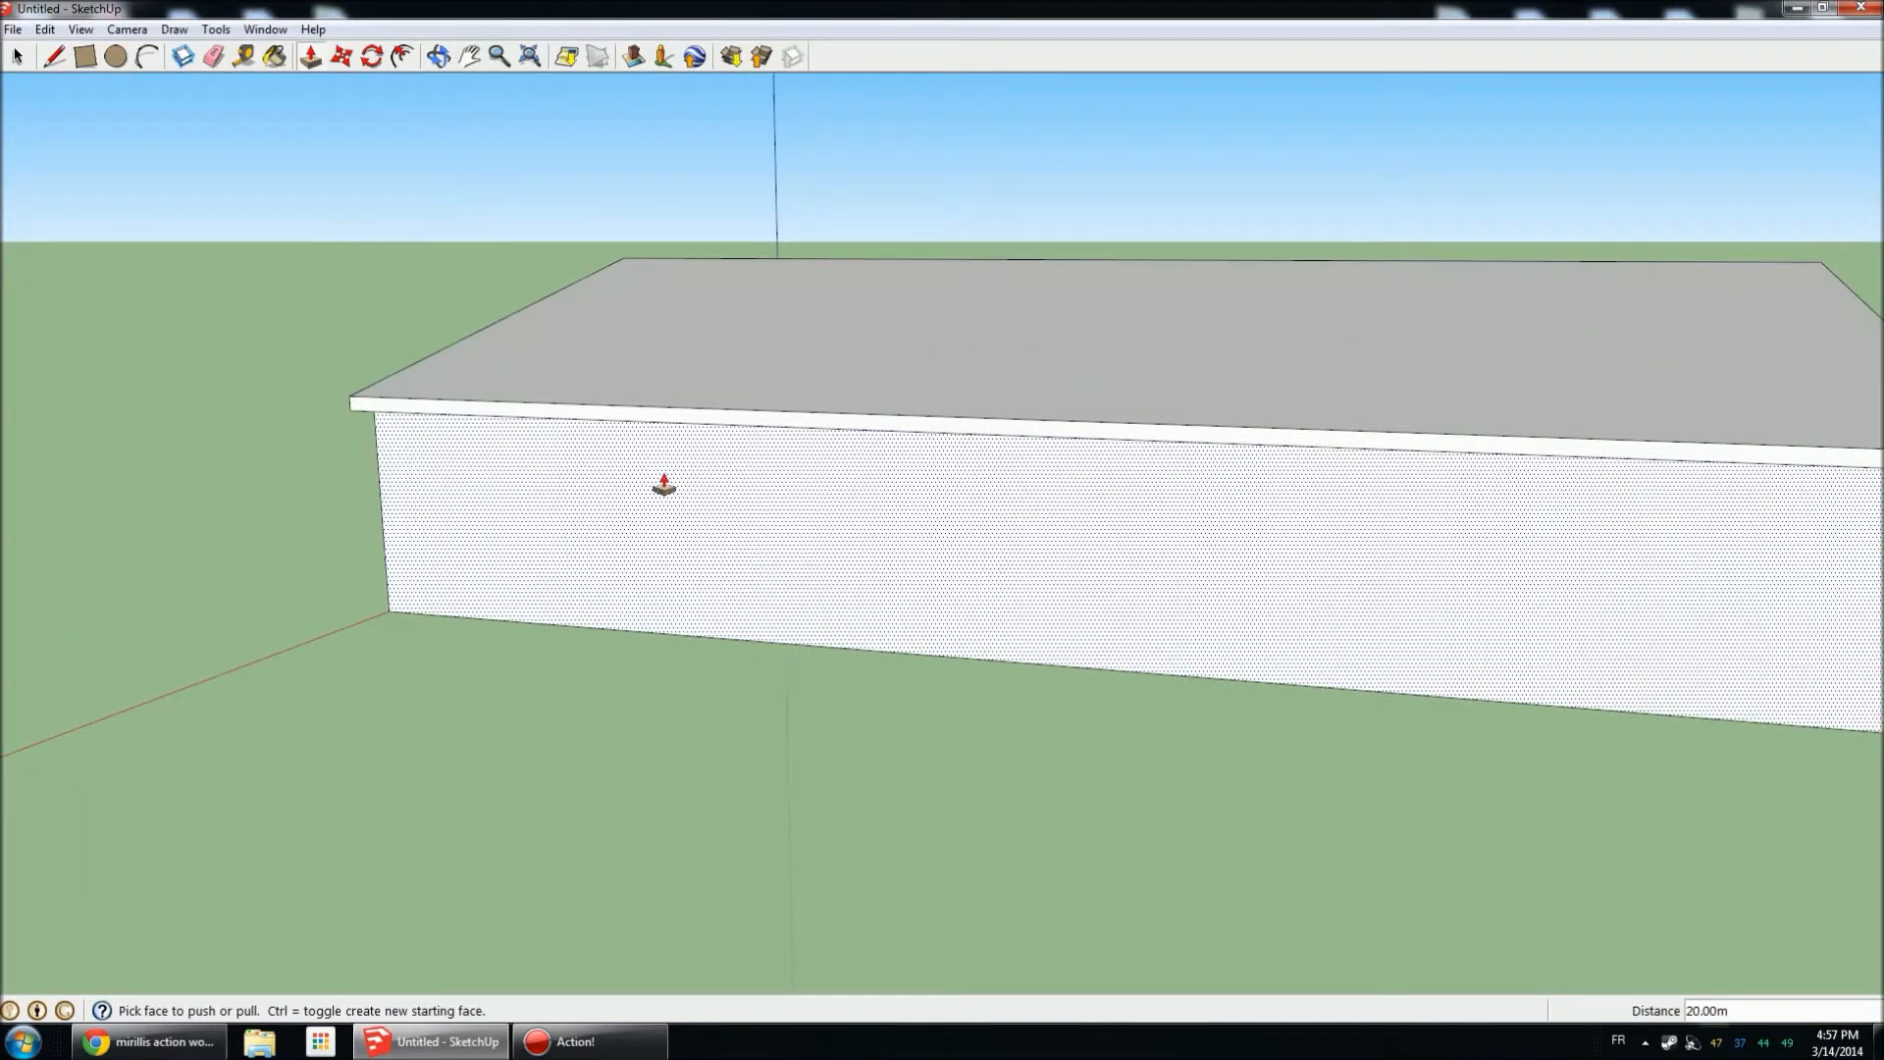
# Draw a door outline 2.5 m high and about 1.5 m wide, rising from the base edge of the long wall beside the red axis.
pyautogui.click(49, 61)
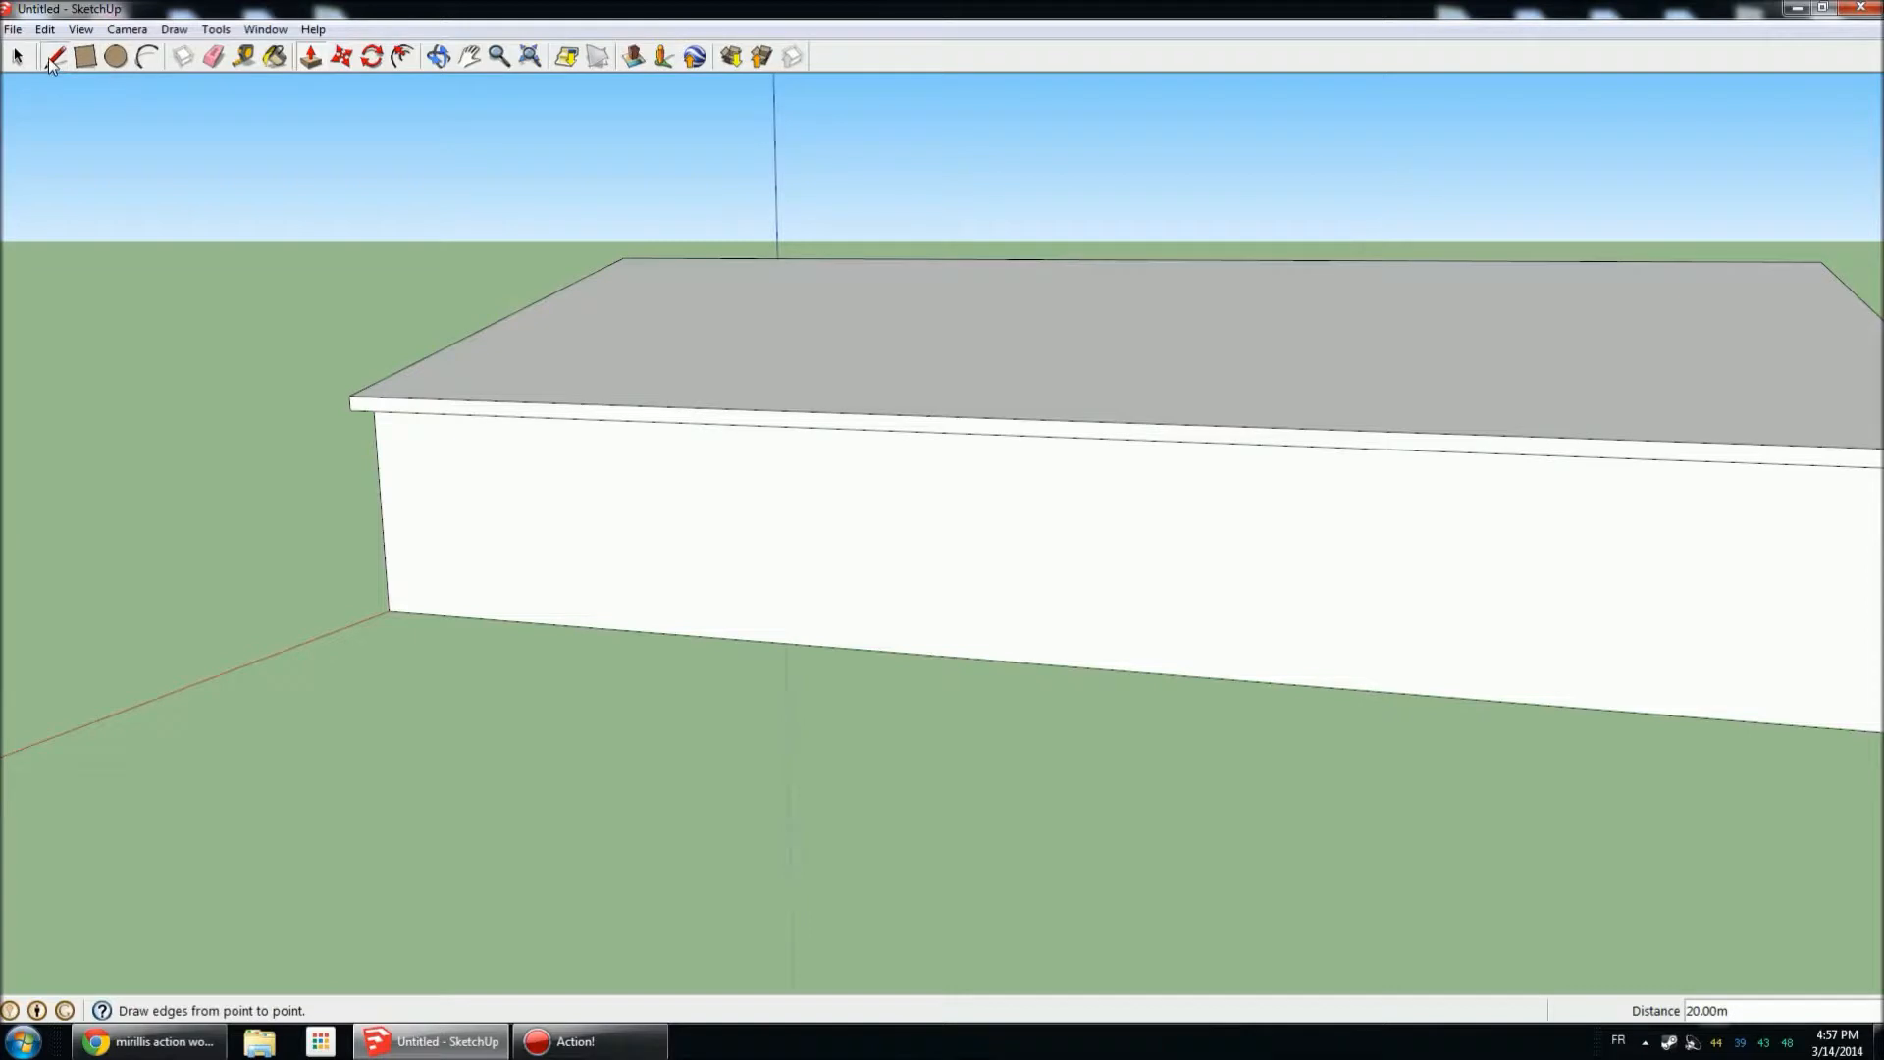
pyautogui.scroll(2, 735, 633)
pyautogui.scroll(-4, 738, 636)
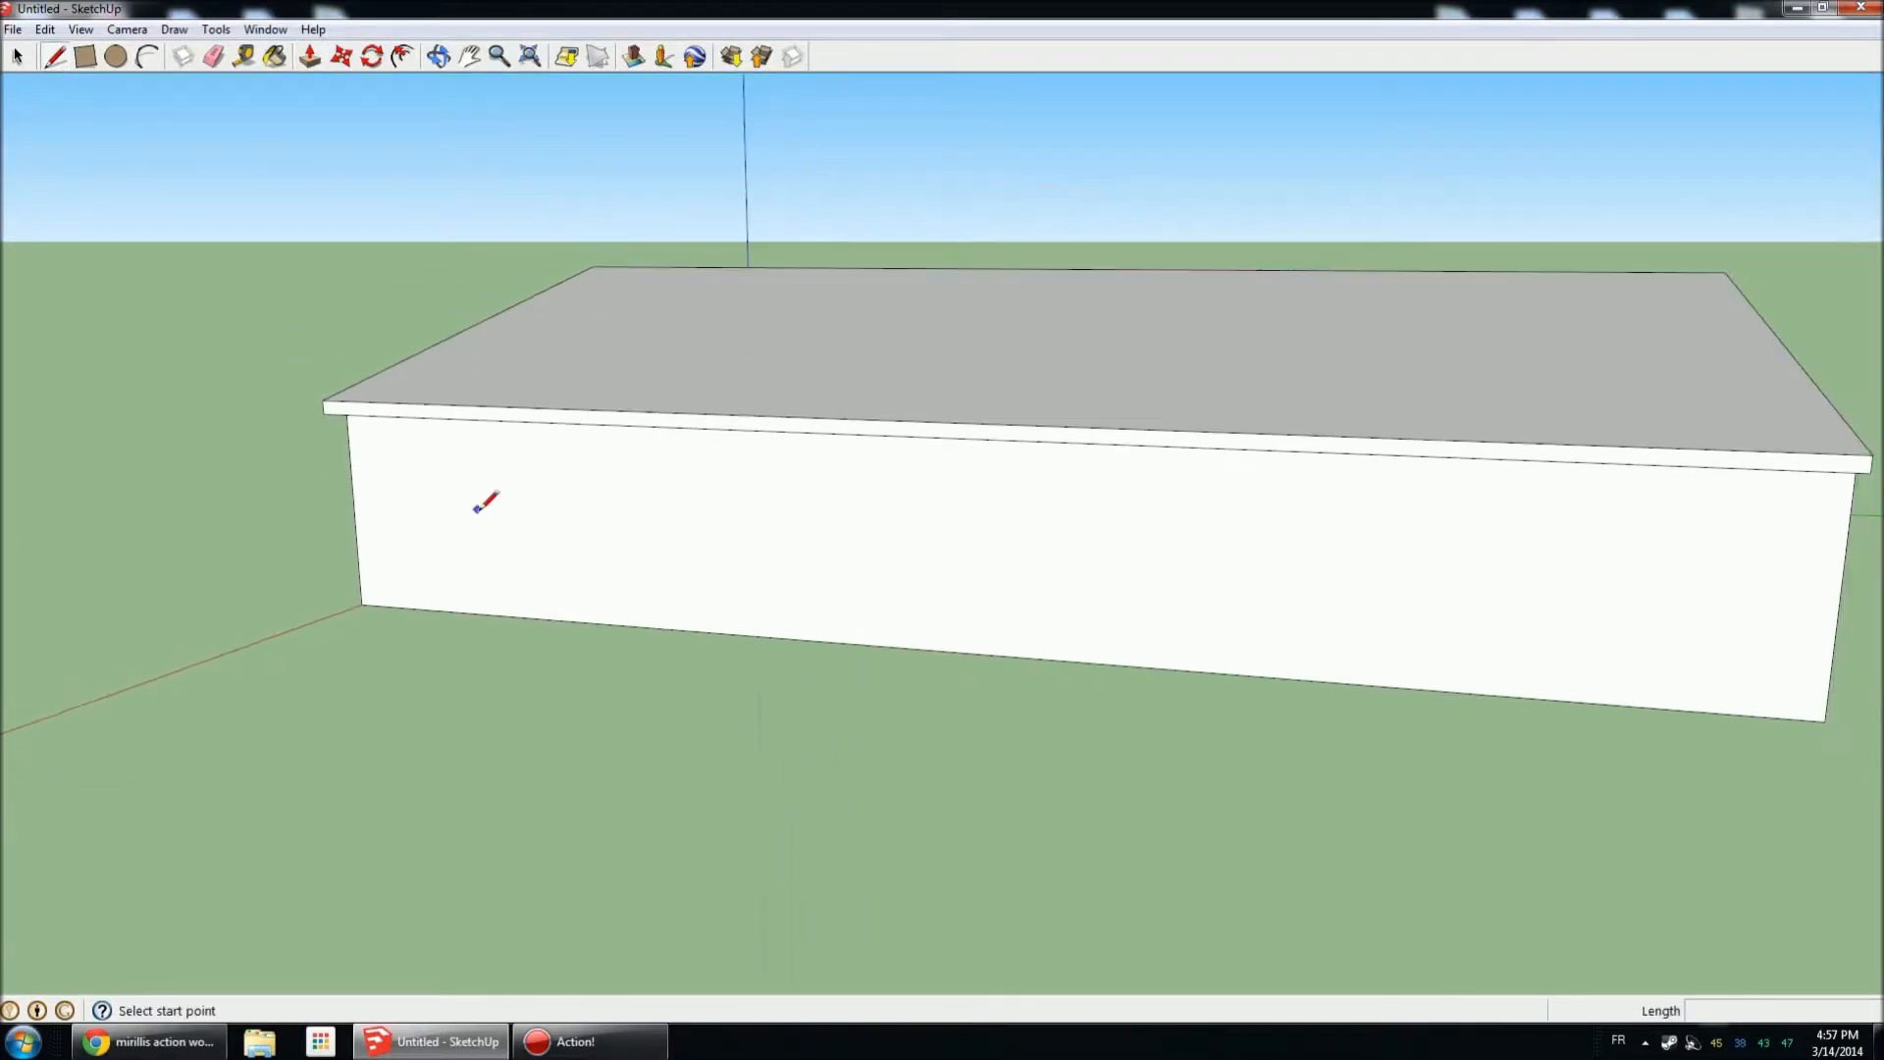
pyautogui.click(86, 56)
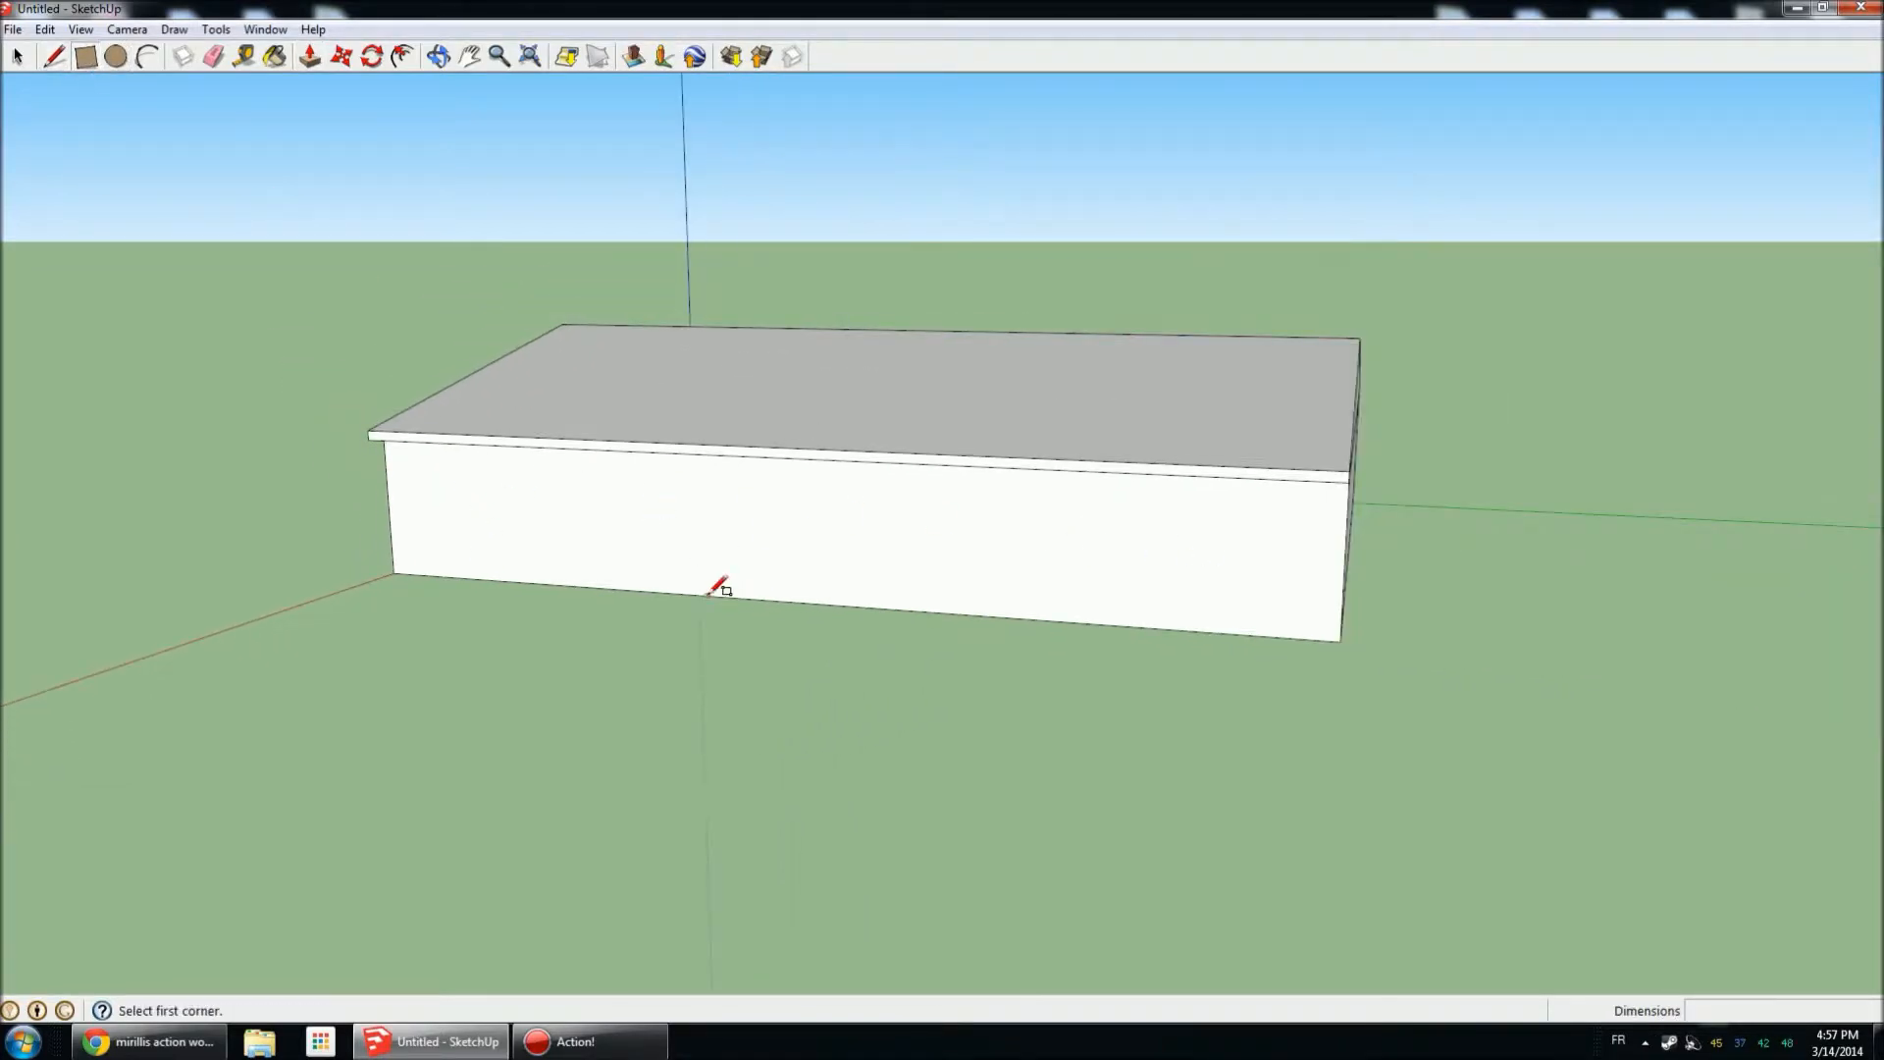
pyautogui.click(55, 58)
pyautogui.scroll(4, 589, 538)
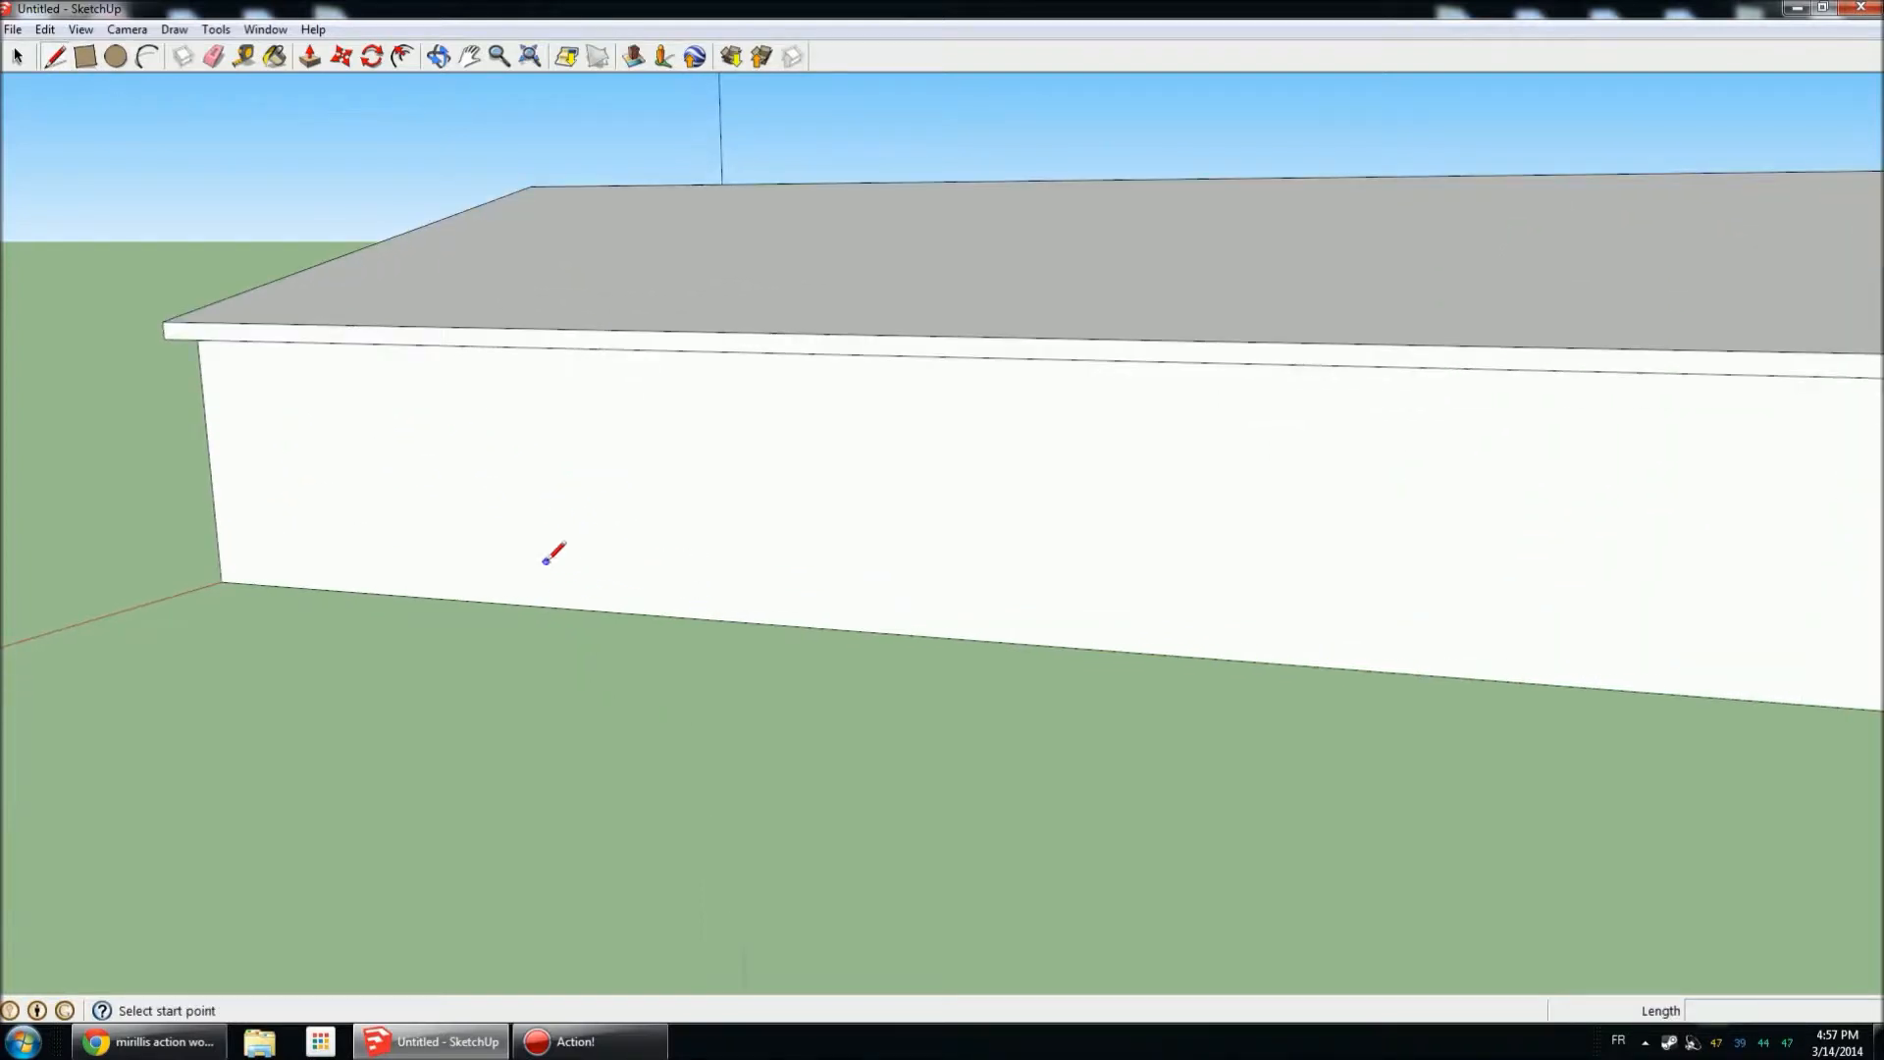
pyautogui.scroll(3, 706, 559)
pyautogui.click(660, 645)
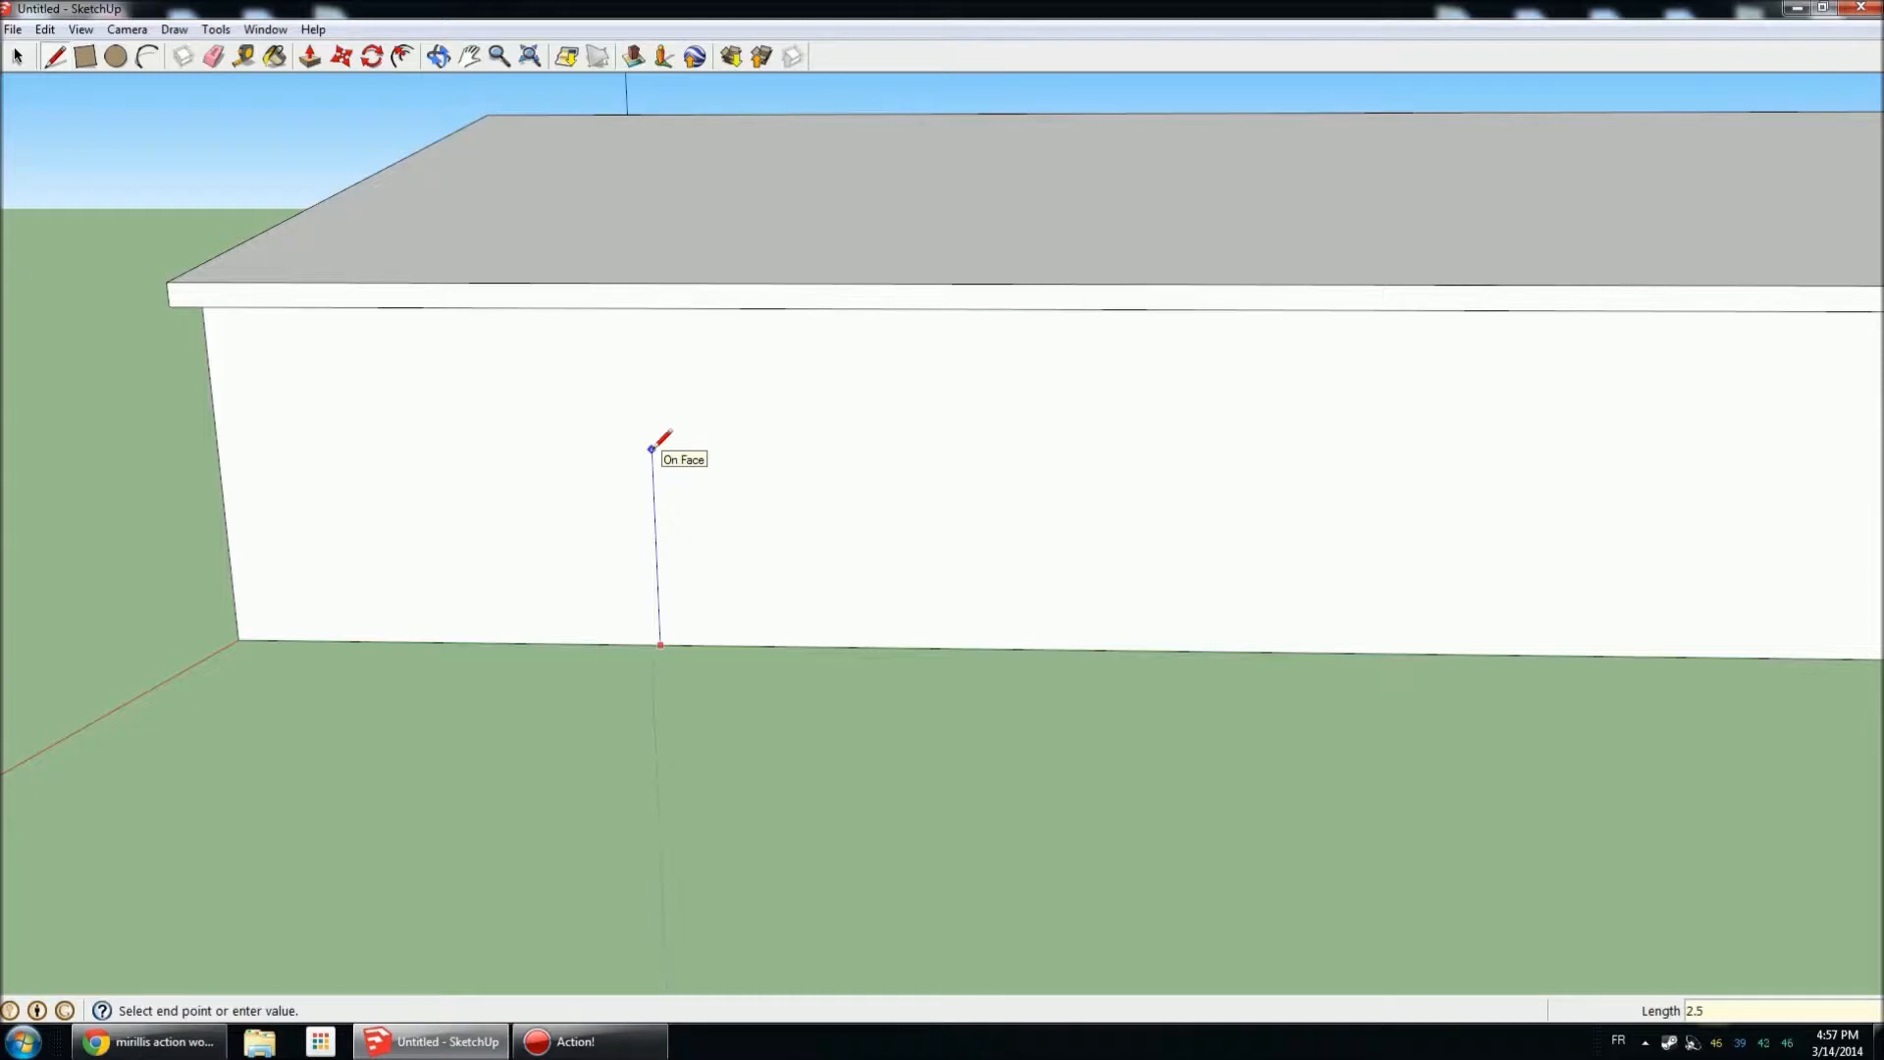
pyautogui.write('2.5')
pyautogui.press('Return')
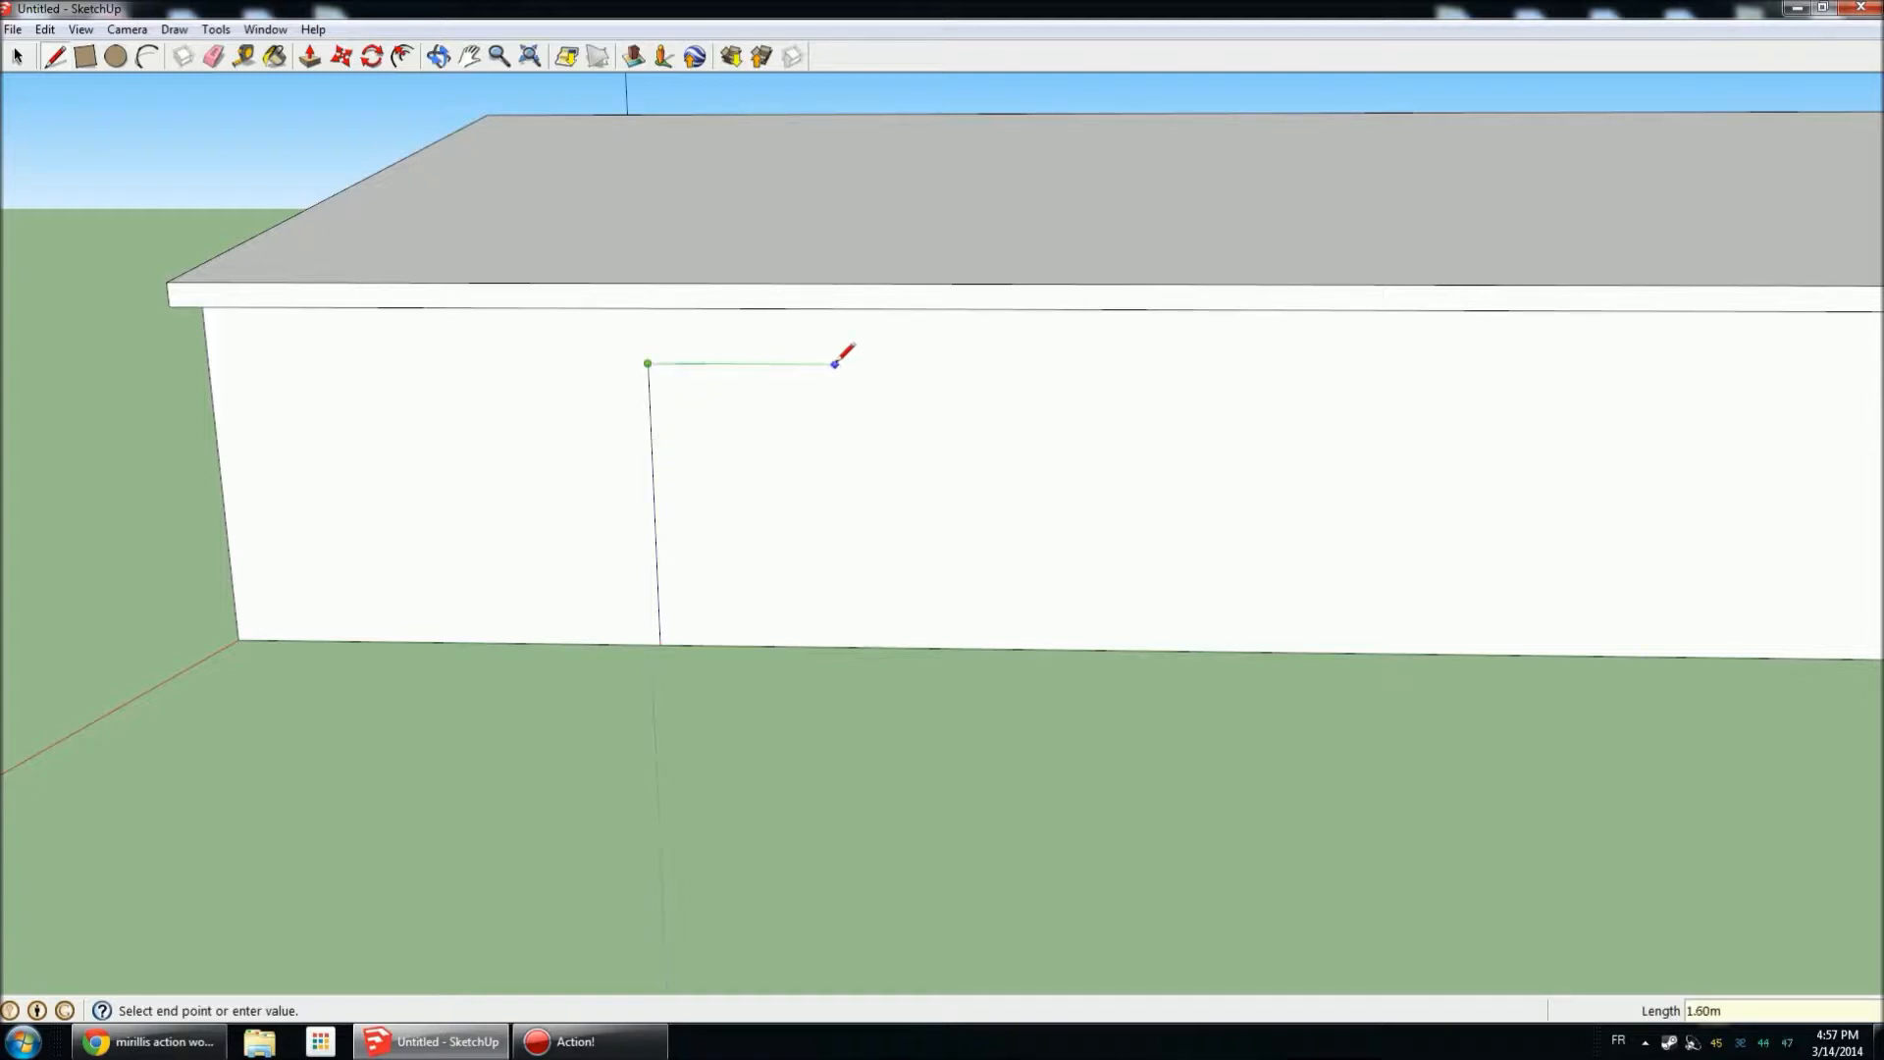
pyautogui.write('1')
pyautogui.click(826, 645)
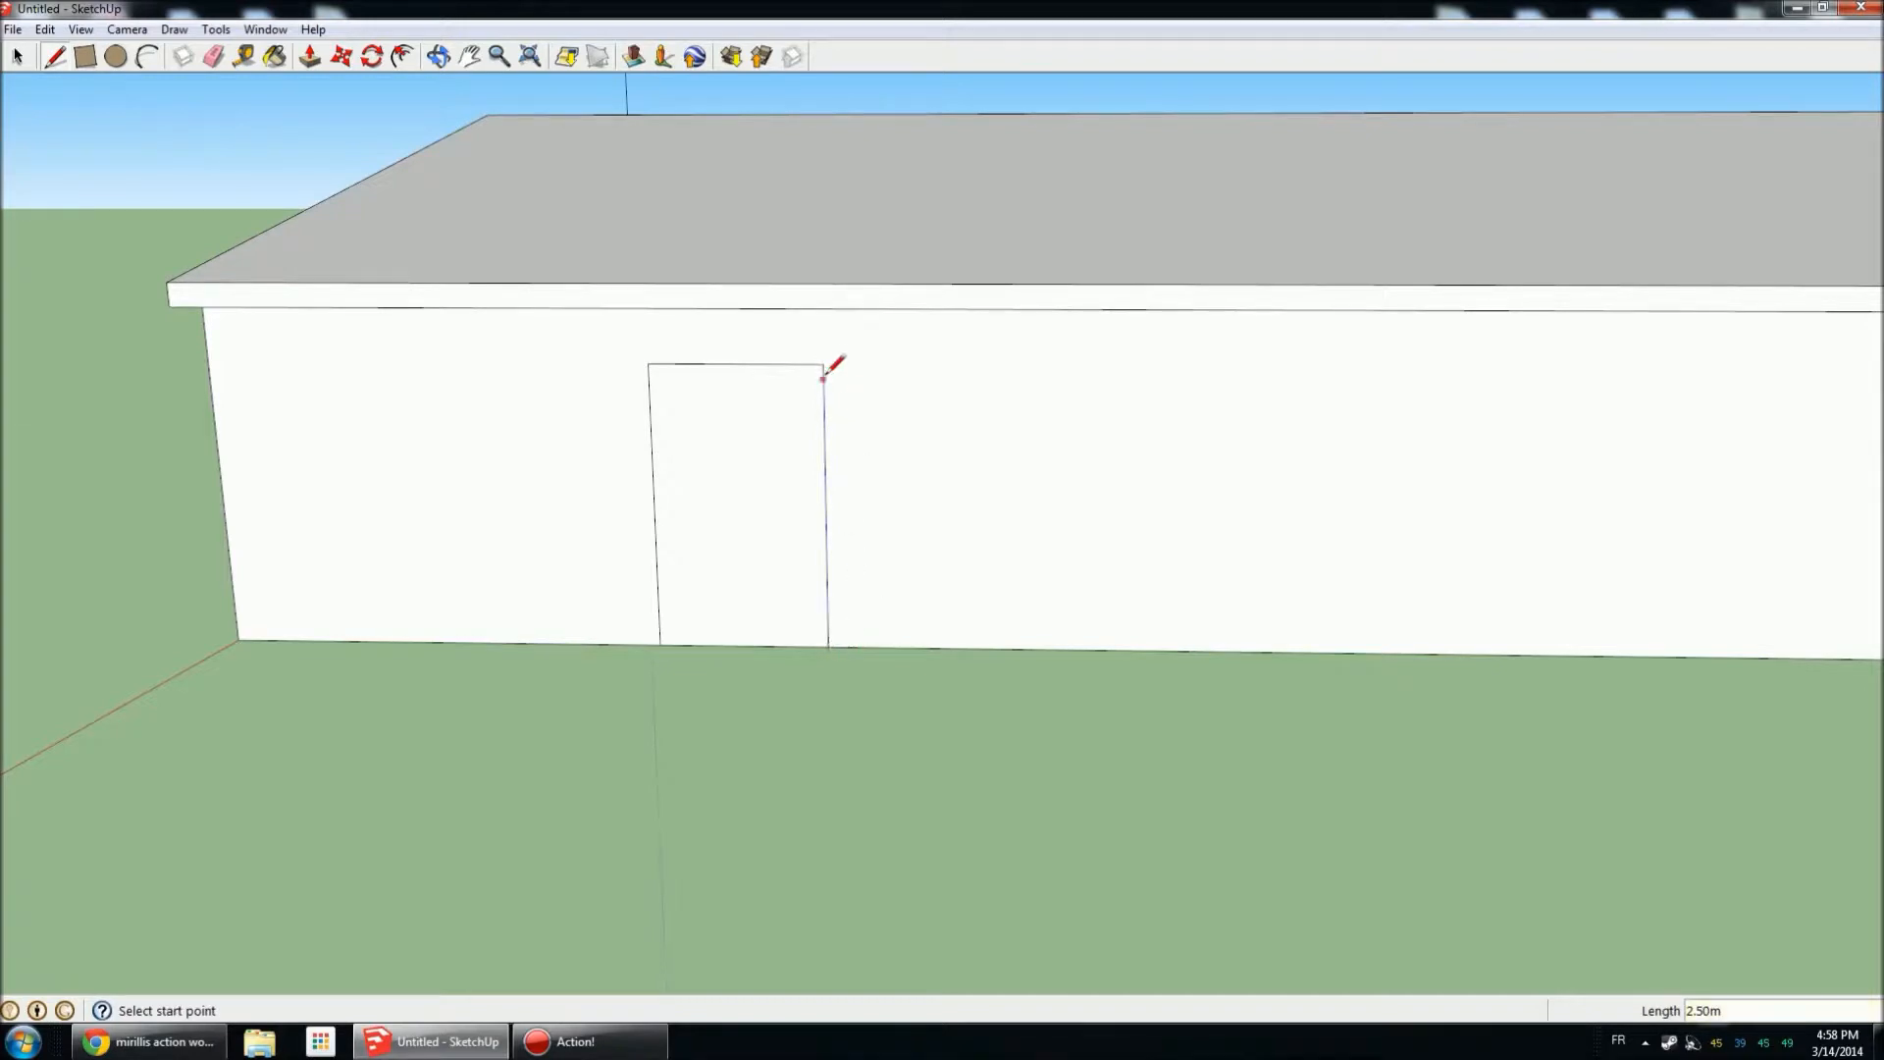
# Draw a 10 cm line along the wall's base edge, outward from the door's bottom corner farther from the red axis.
pyautogui.moveTo(1022, 442)
pyautogui.mouseDown(button='middle')
pyautogui.moveTo(916, 463)
pyautogui.moveTo(673, 441)
pyautogui.moveTo(917, 504)
pyautogui.moveTo(680, 532)
pyautogui.mouseUp(button='middle')
pyautogui.scroll(5, 672, 412)
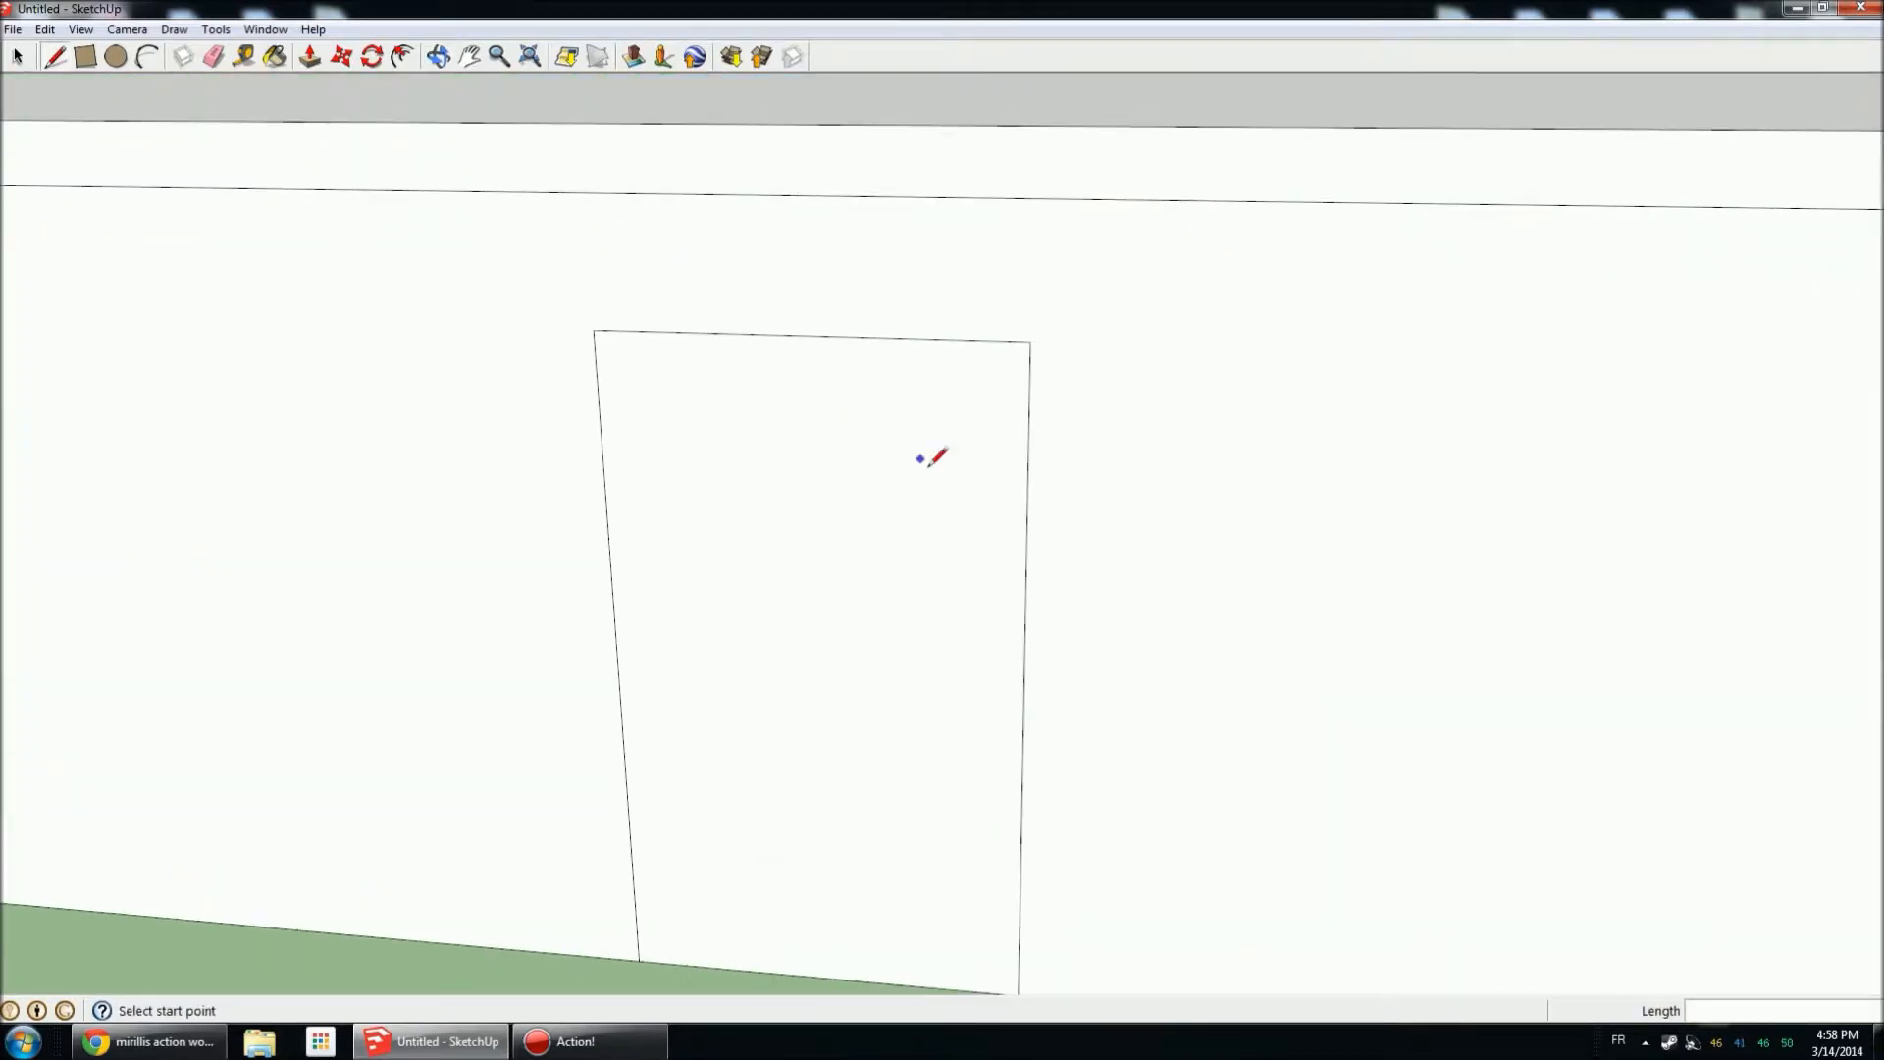
pyautogui.scroll(-3, 883, 417)
pyautogui.scroll(4, 971, 874)
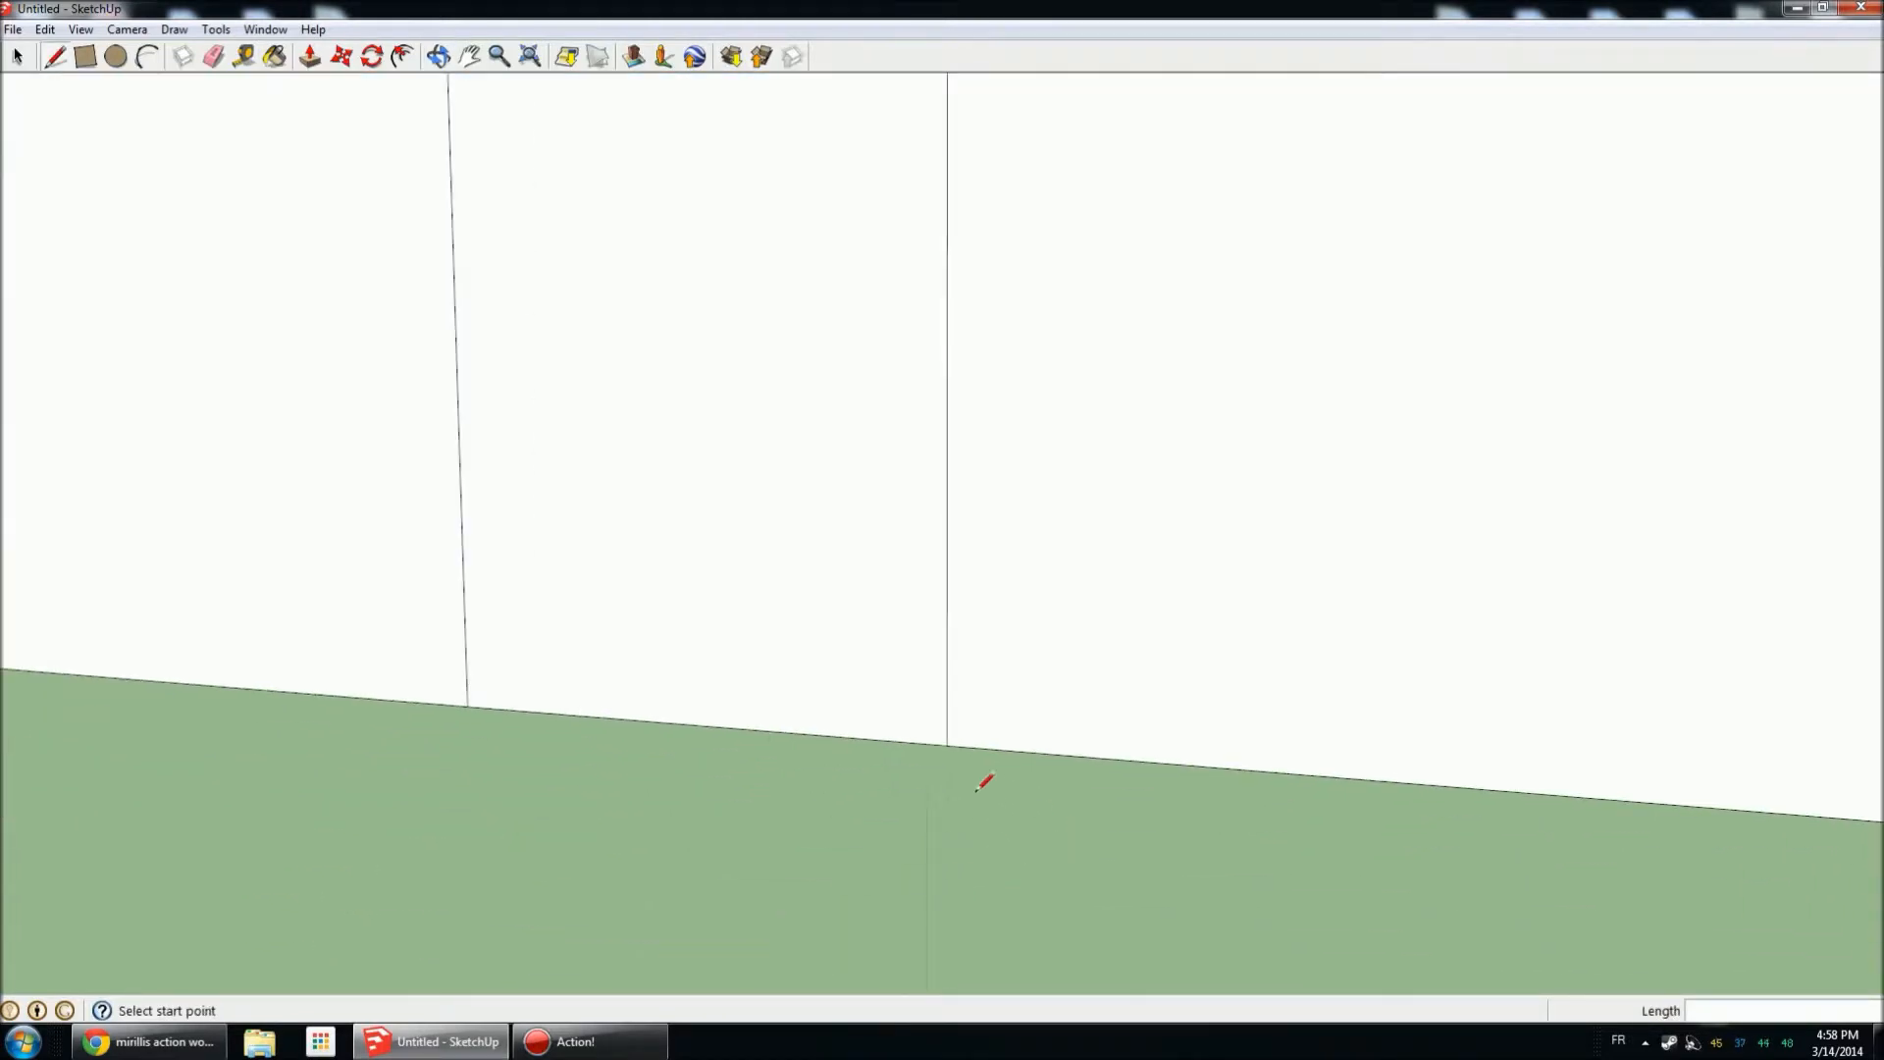
pyautogui.click(948, 743)
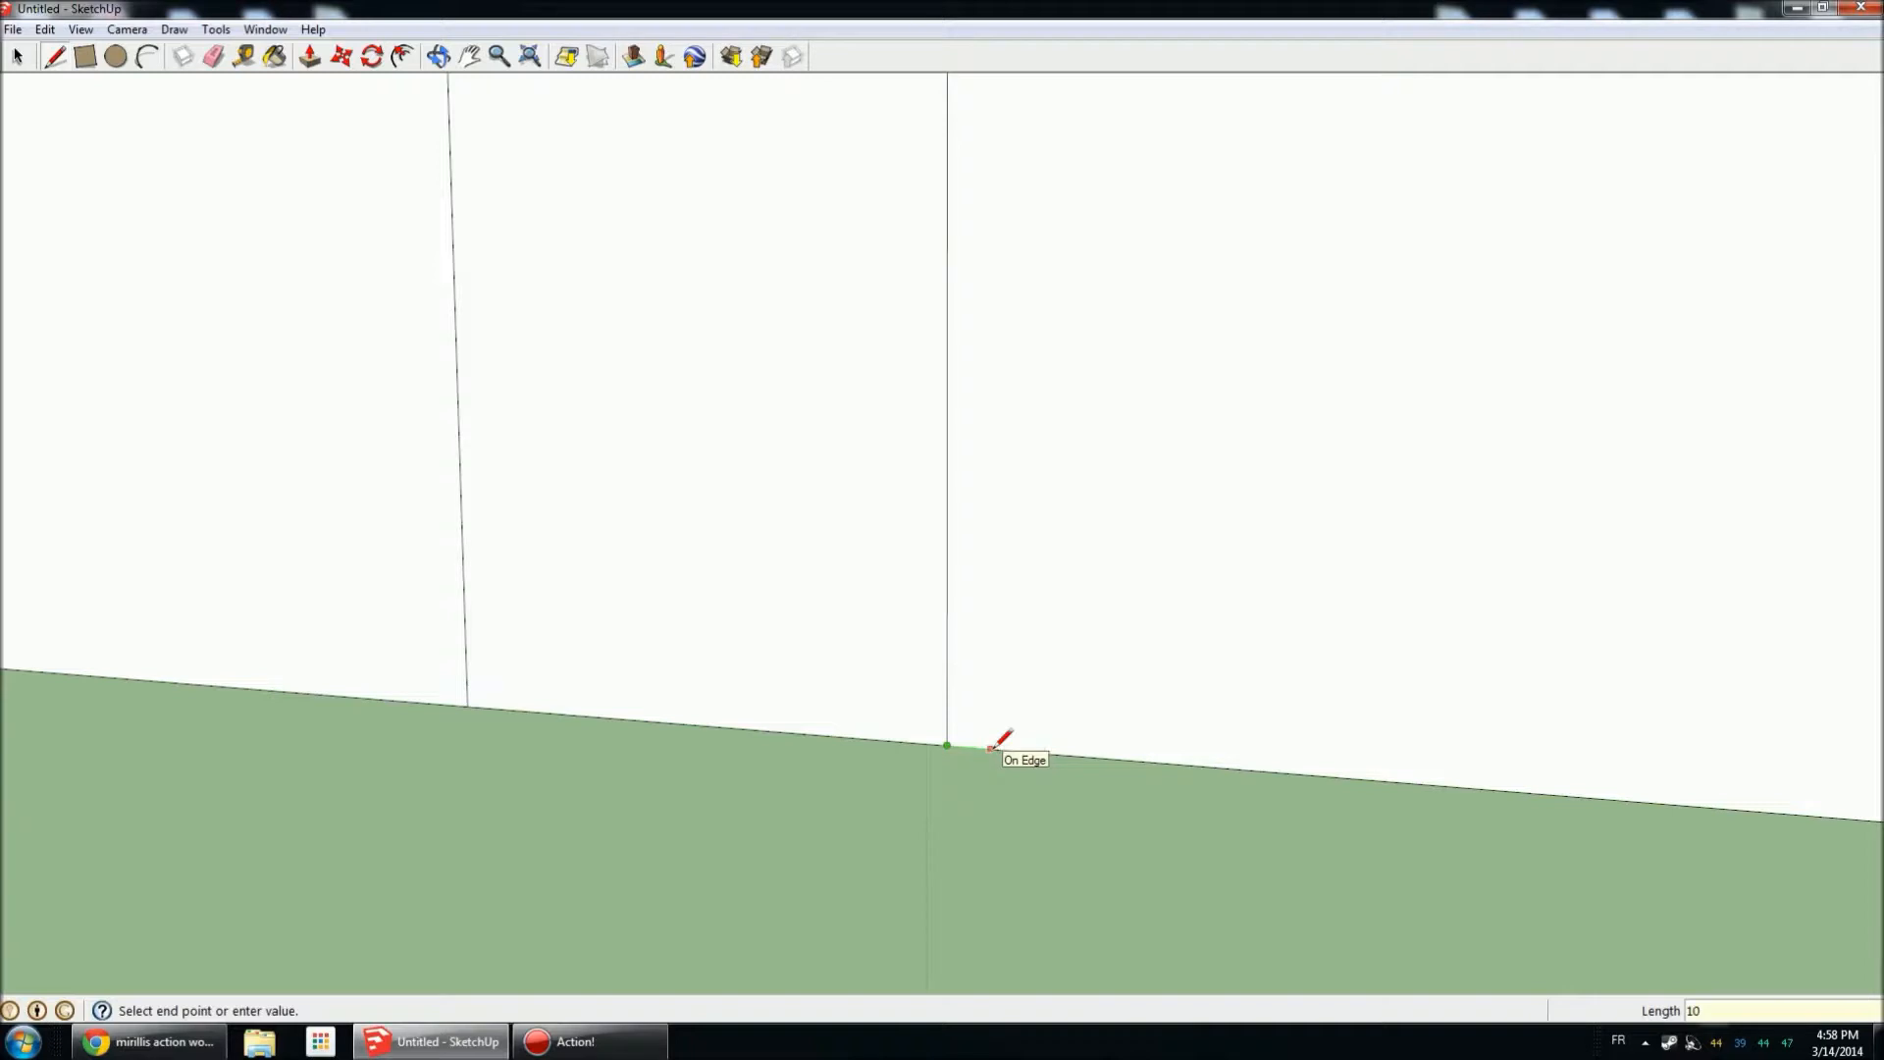
pyautogui.press('Return')
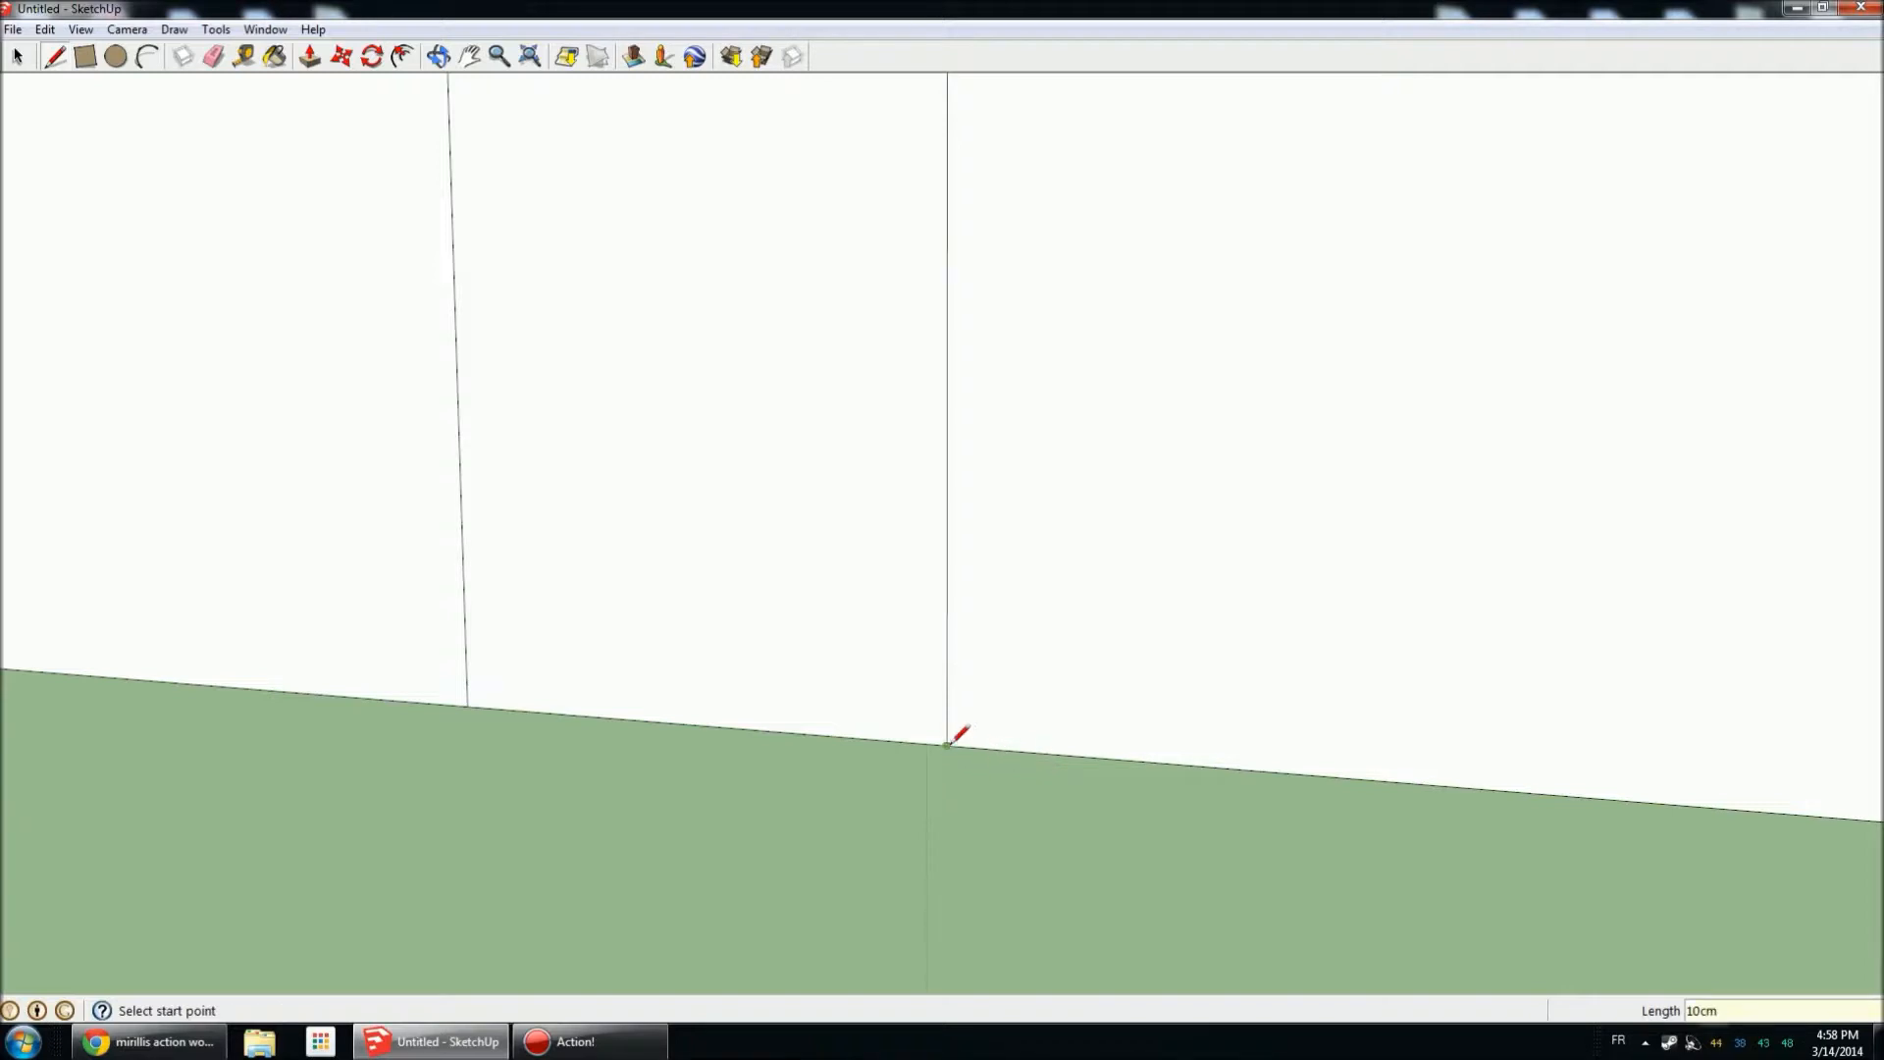
# Complete the frame outline outside the door, rising 10 cm above its top, crossing over it and descending to the wall's base edge.
pyautogui.click(979, 746)
pyautogui.scroll(-3, 979, 745)
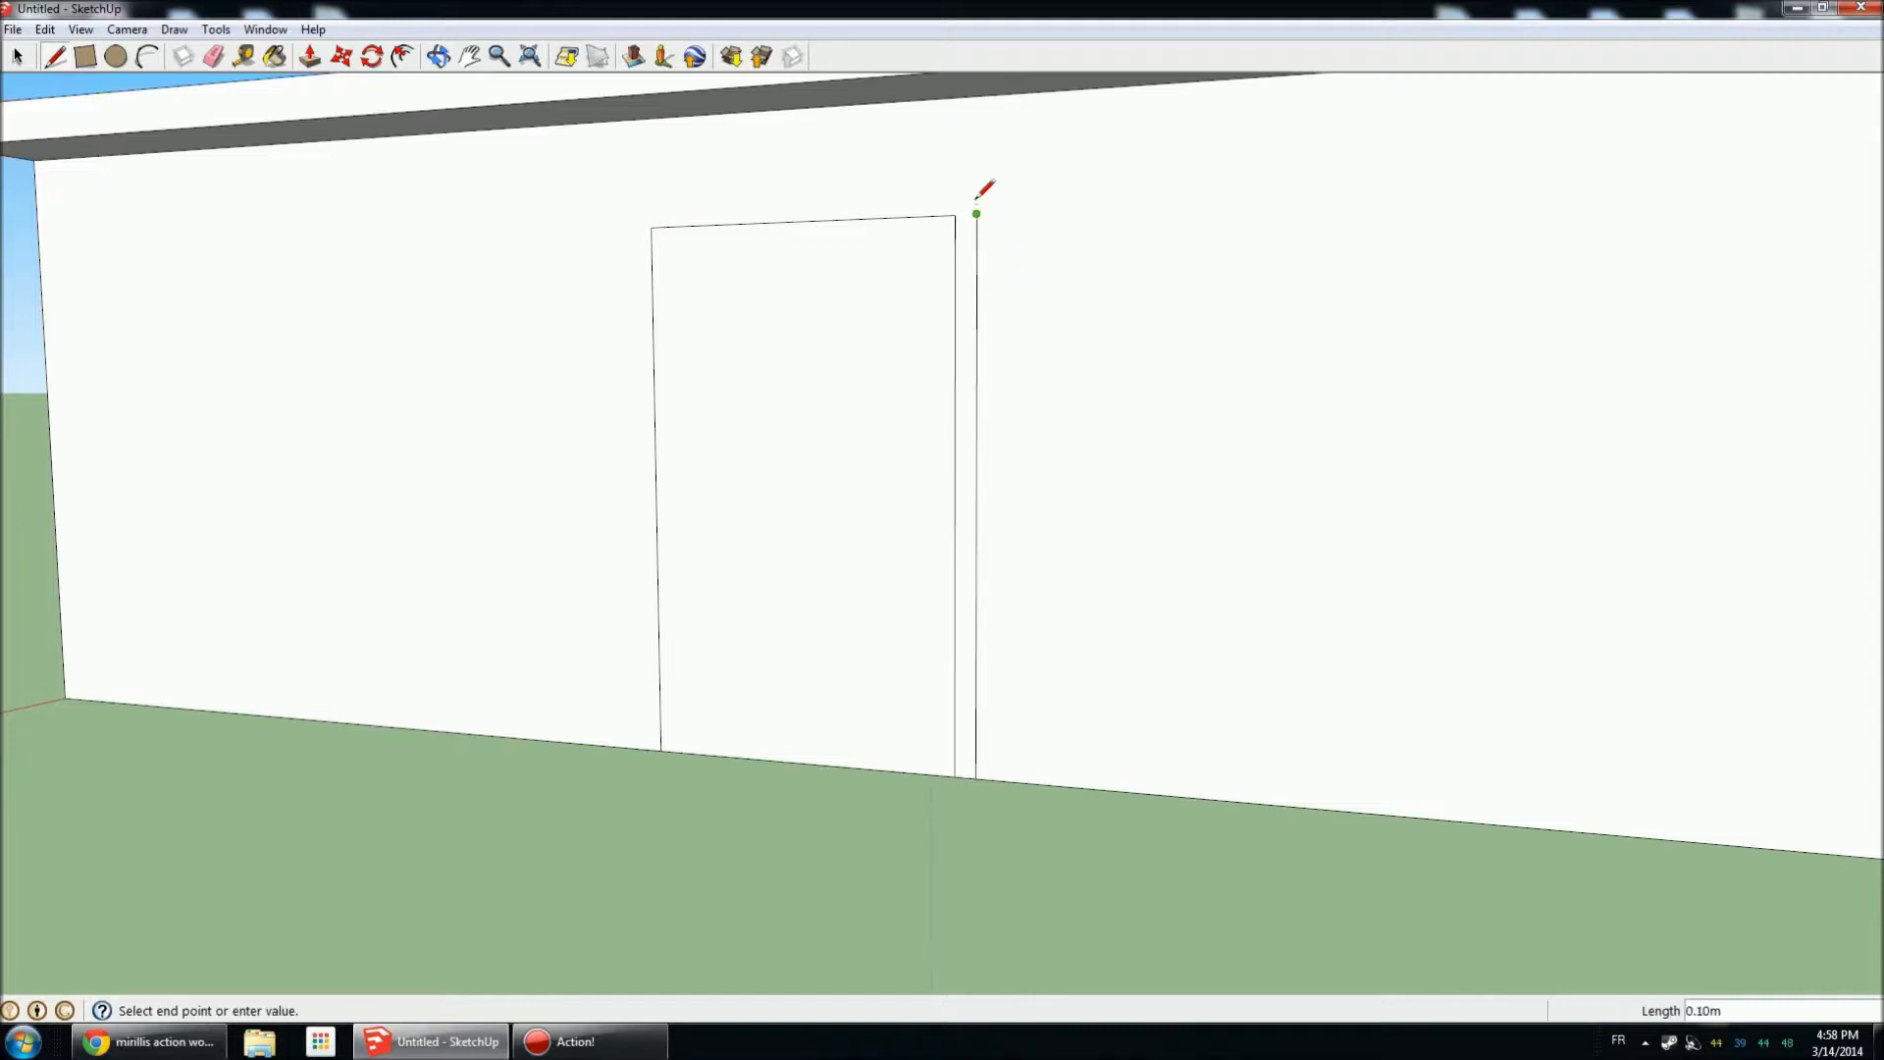
pyautogui.scroll(3, 977, 196)
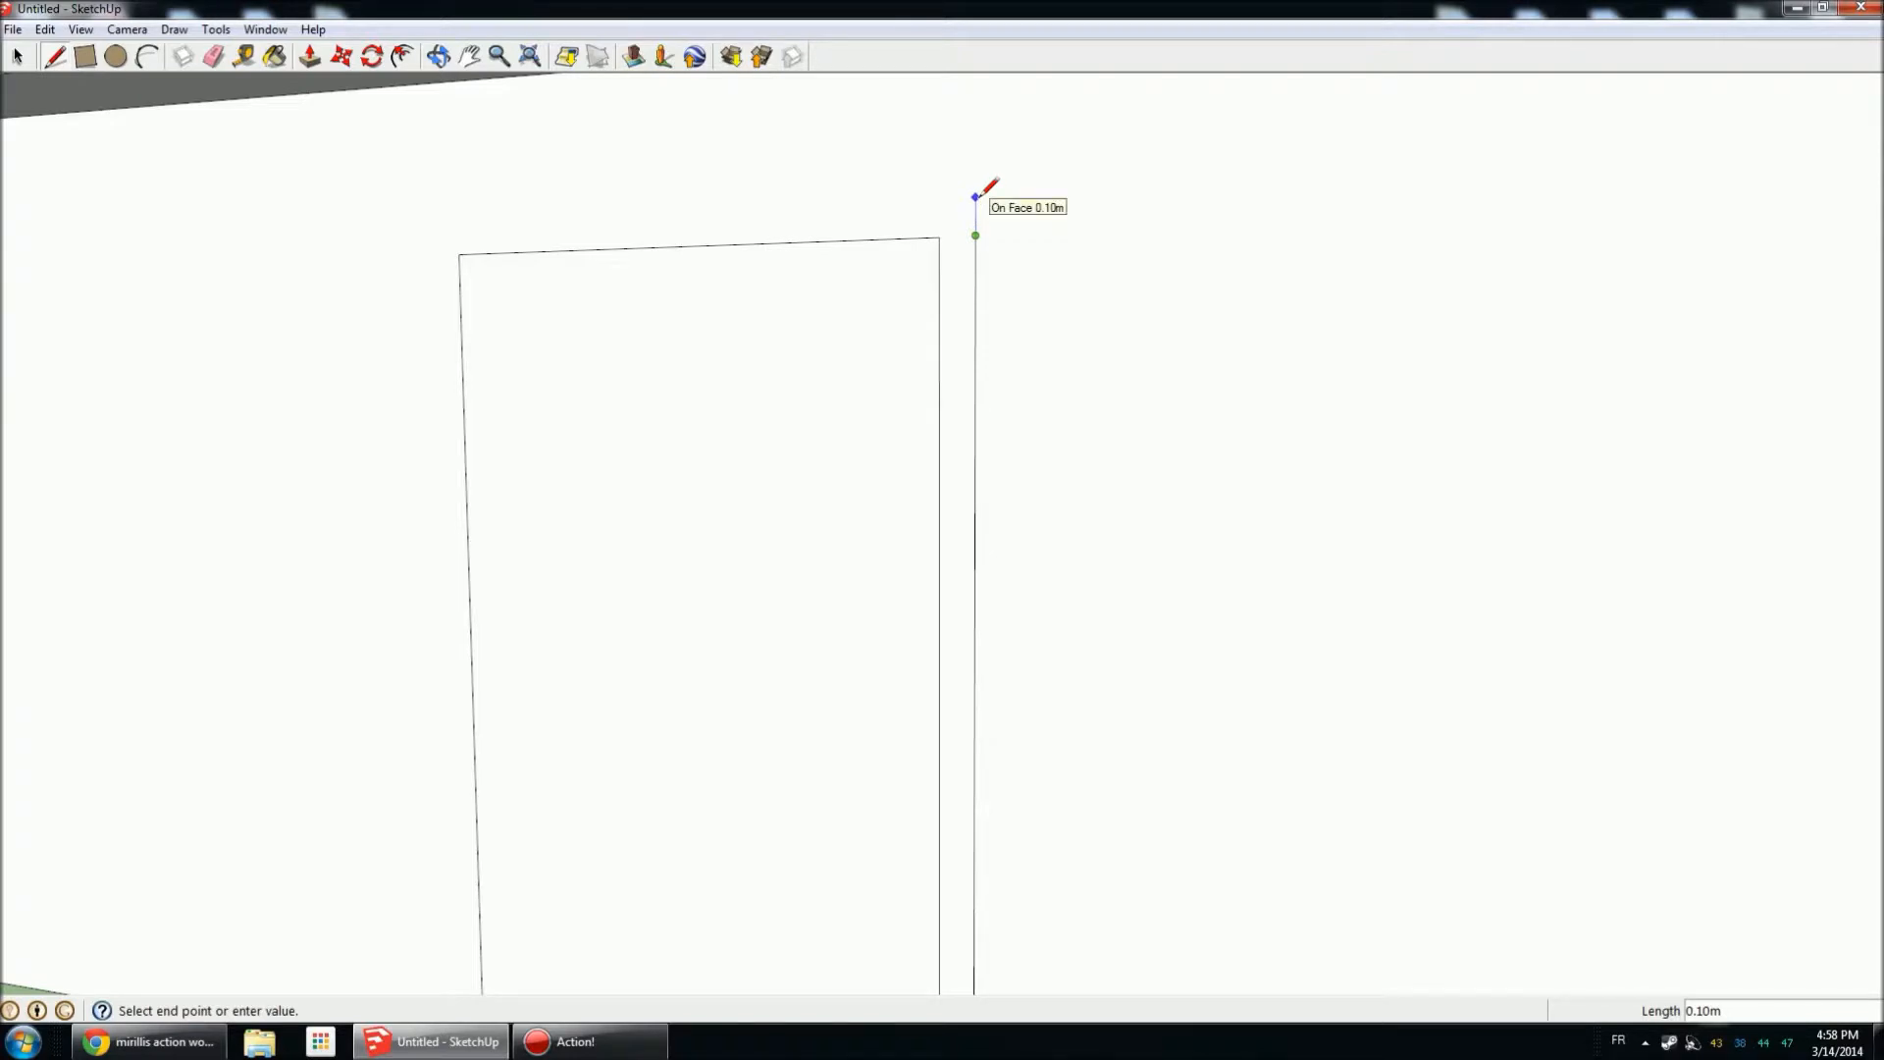
pyautogui.scroll(-5, 1013, 239)
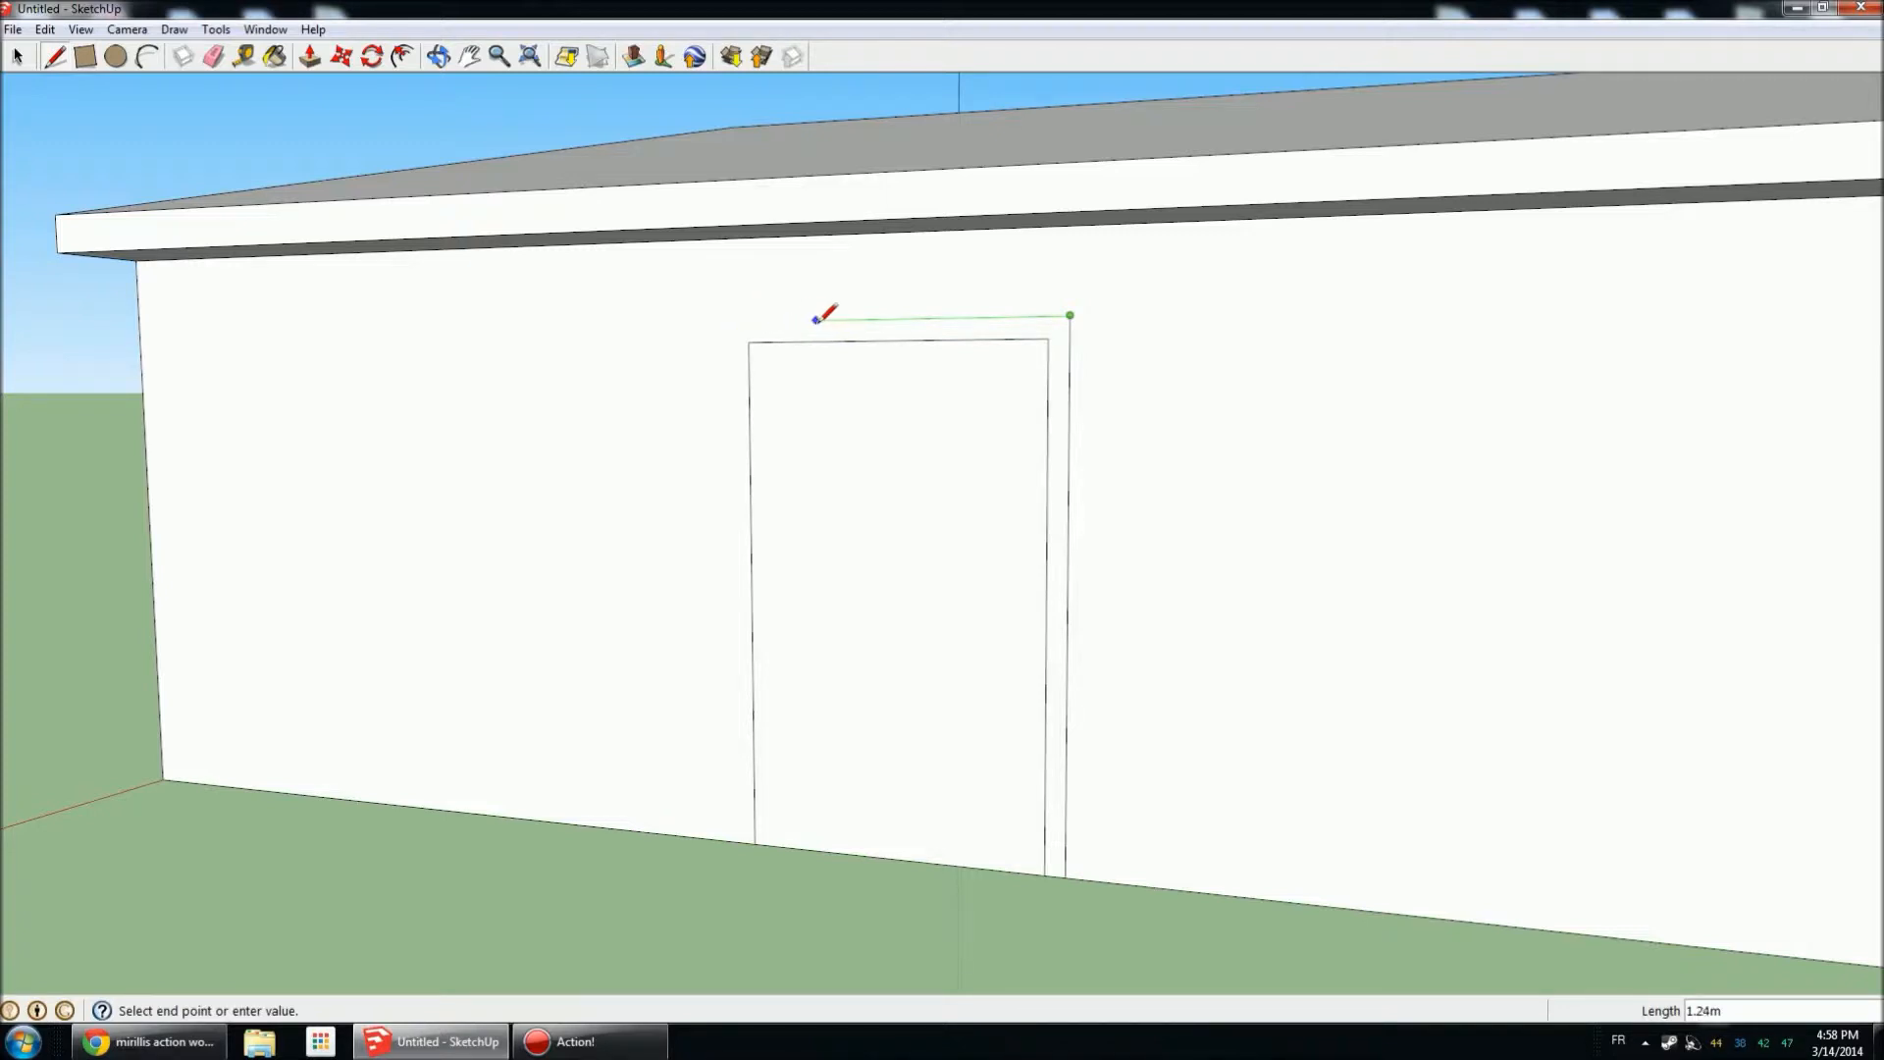
pyautogui.press('shift')
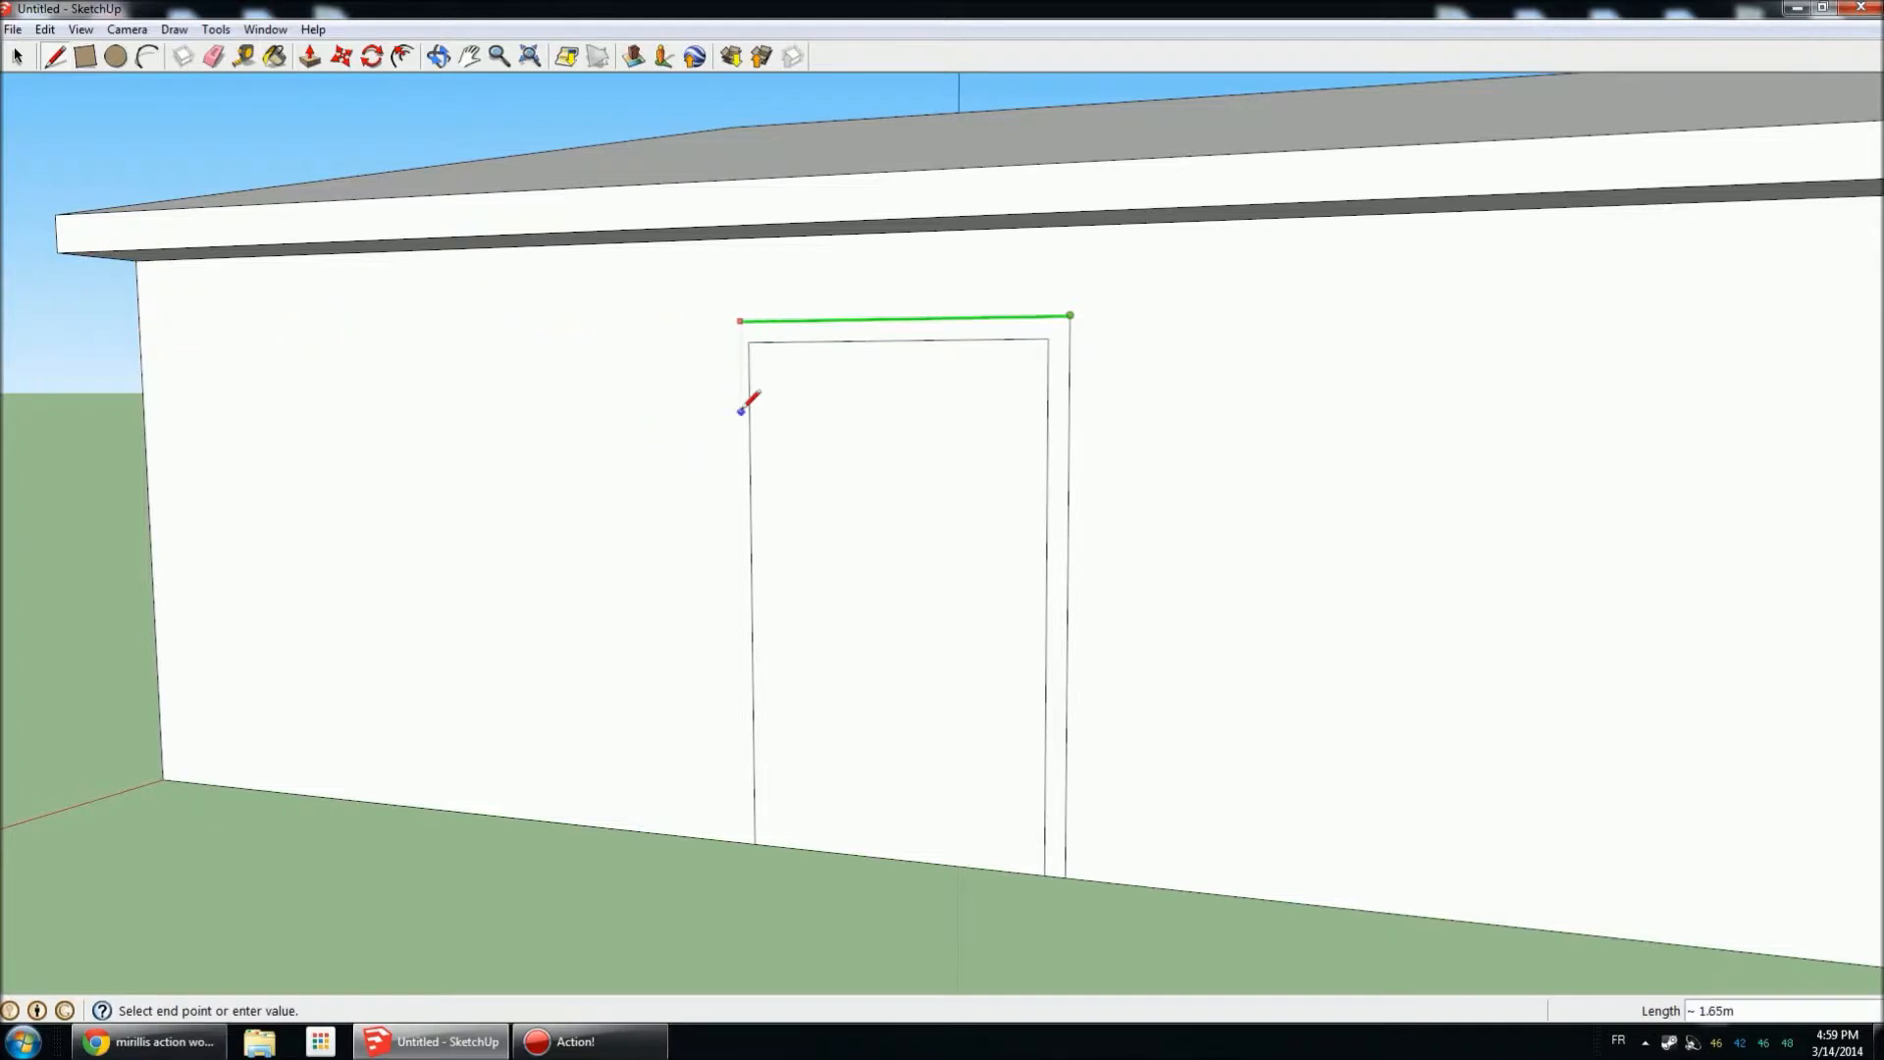
pyautogui.click(749, 321)
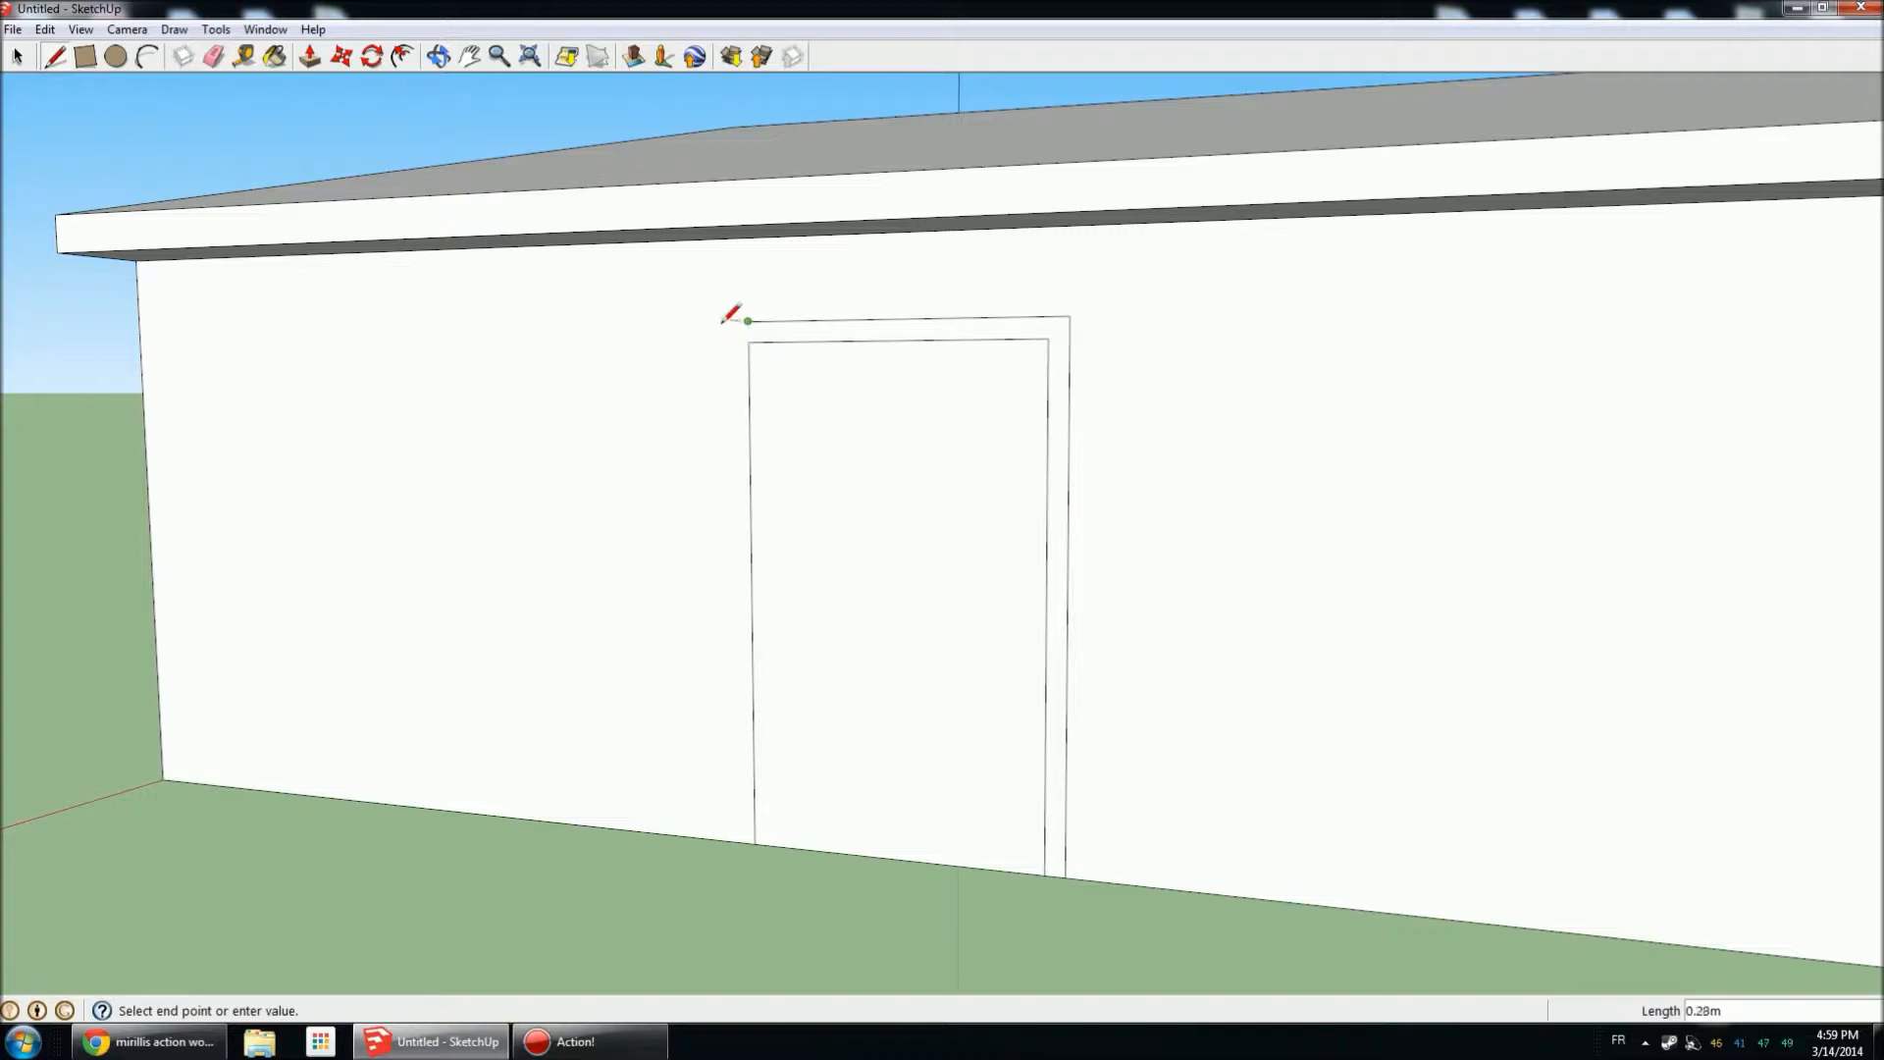
pyautogui.click(729, 320)
pyautogui.click(736, 841)
# Push/Pull the door frame face outward from the wall by about 2 cm.
pyautogui.scroll(-3, 740, 804)
pyautogui.moveTo(739, 803); pyautogui.dragTo(1021, 703, button='middle')
pyautogui.scroll(4, 898, 785)
pyautogui.moveTo(921, 861); pyautogui.dragTo(841, 863, button='middle')
pyautogui.scroll(1, 863, 844)
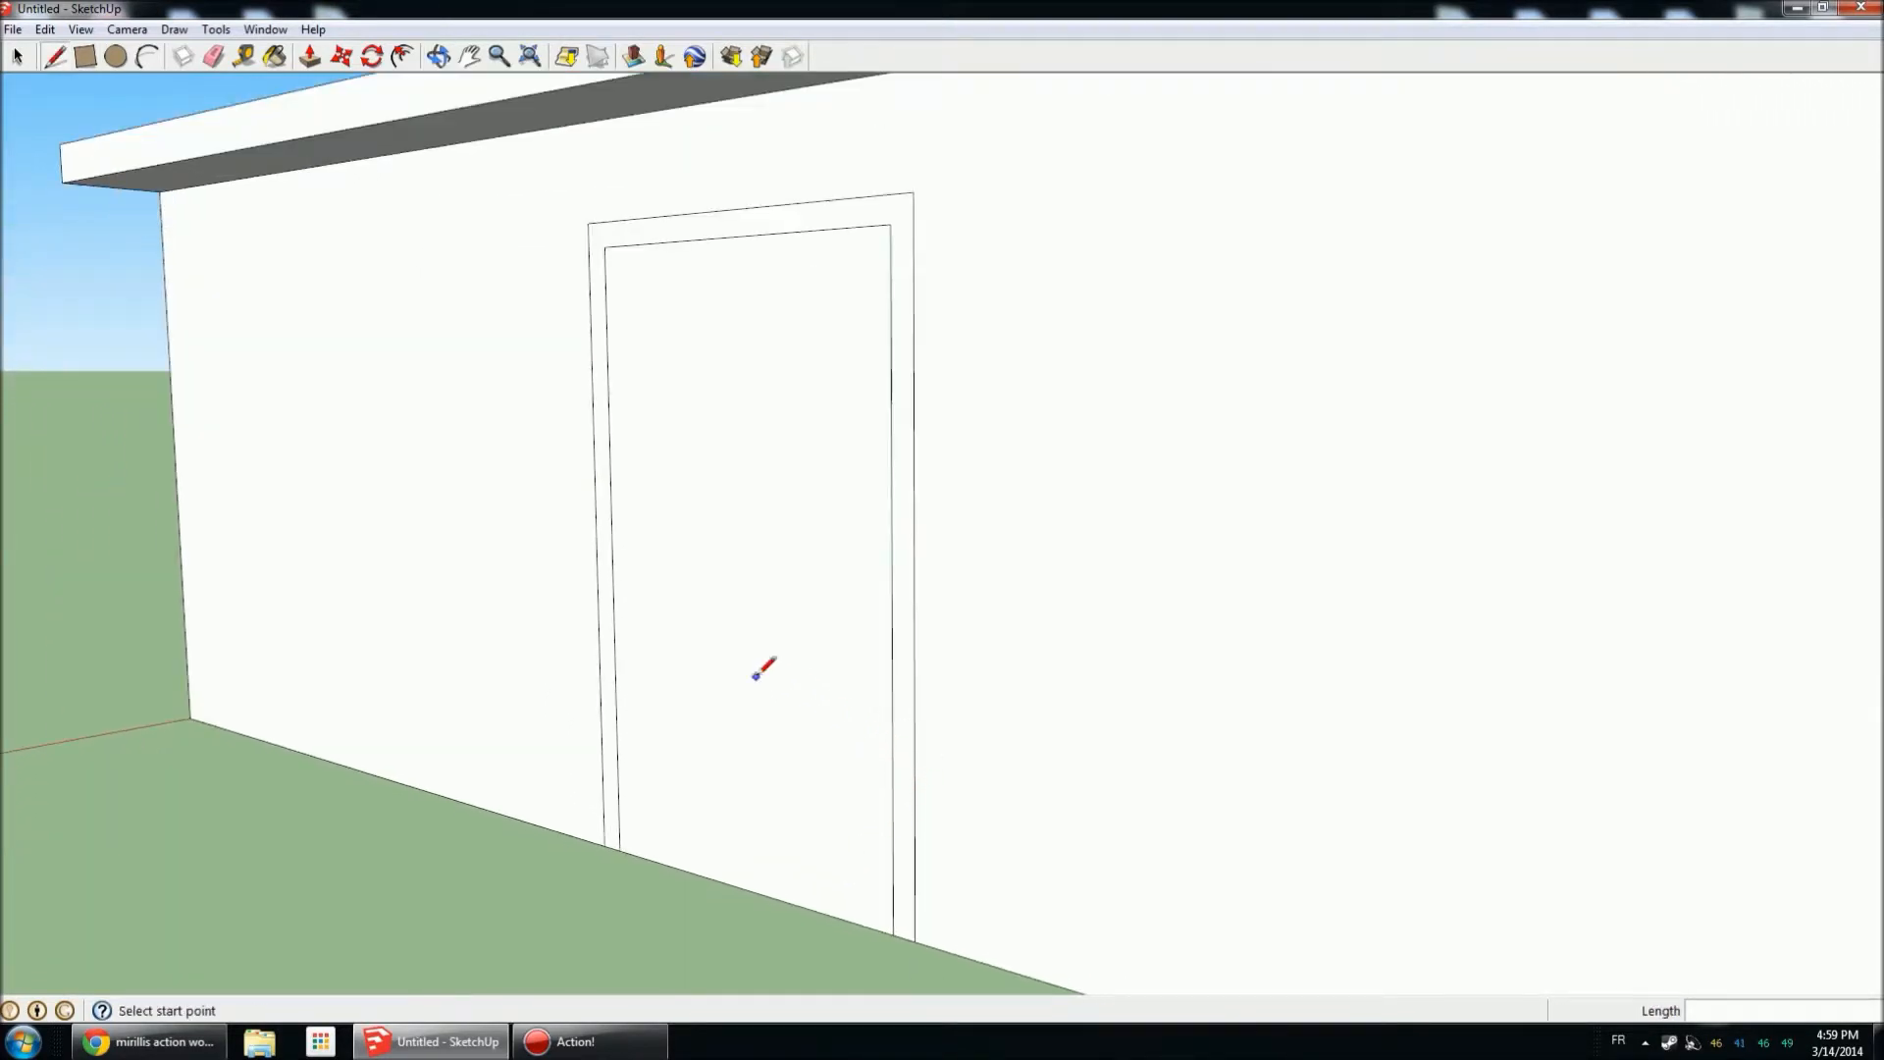
pyautogui.click(308, 57)
pyautogui.scroll(4, 976, 192)
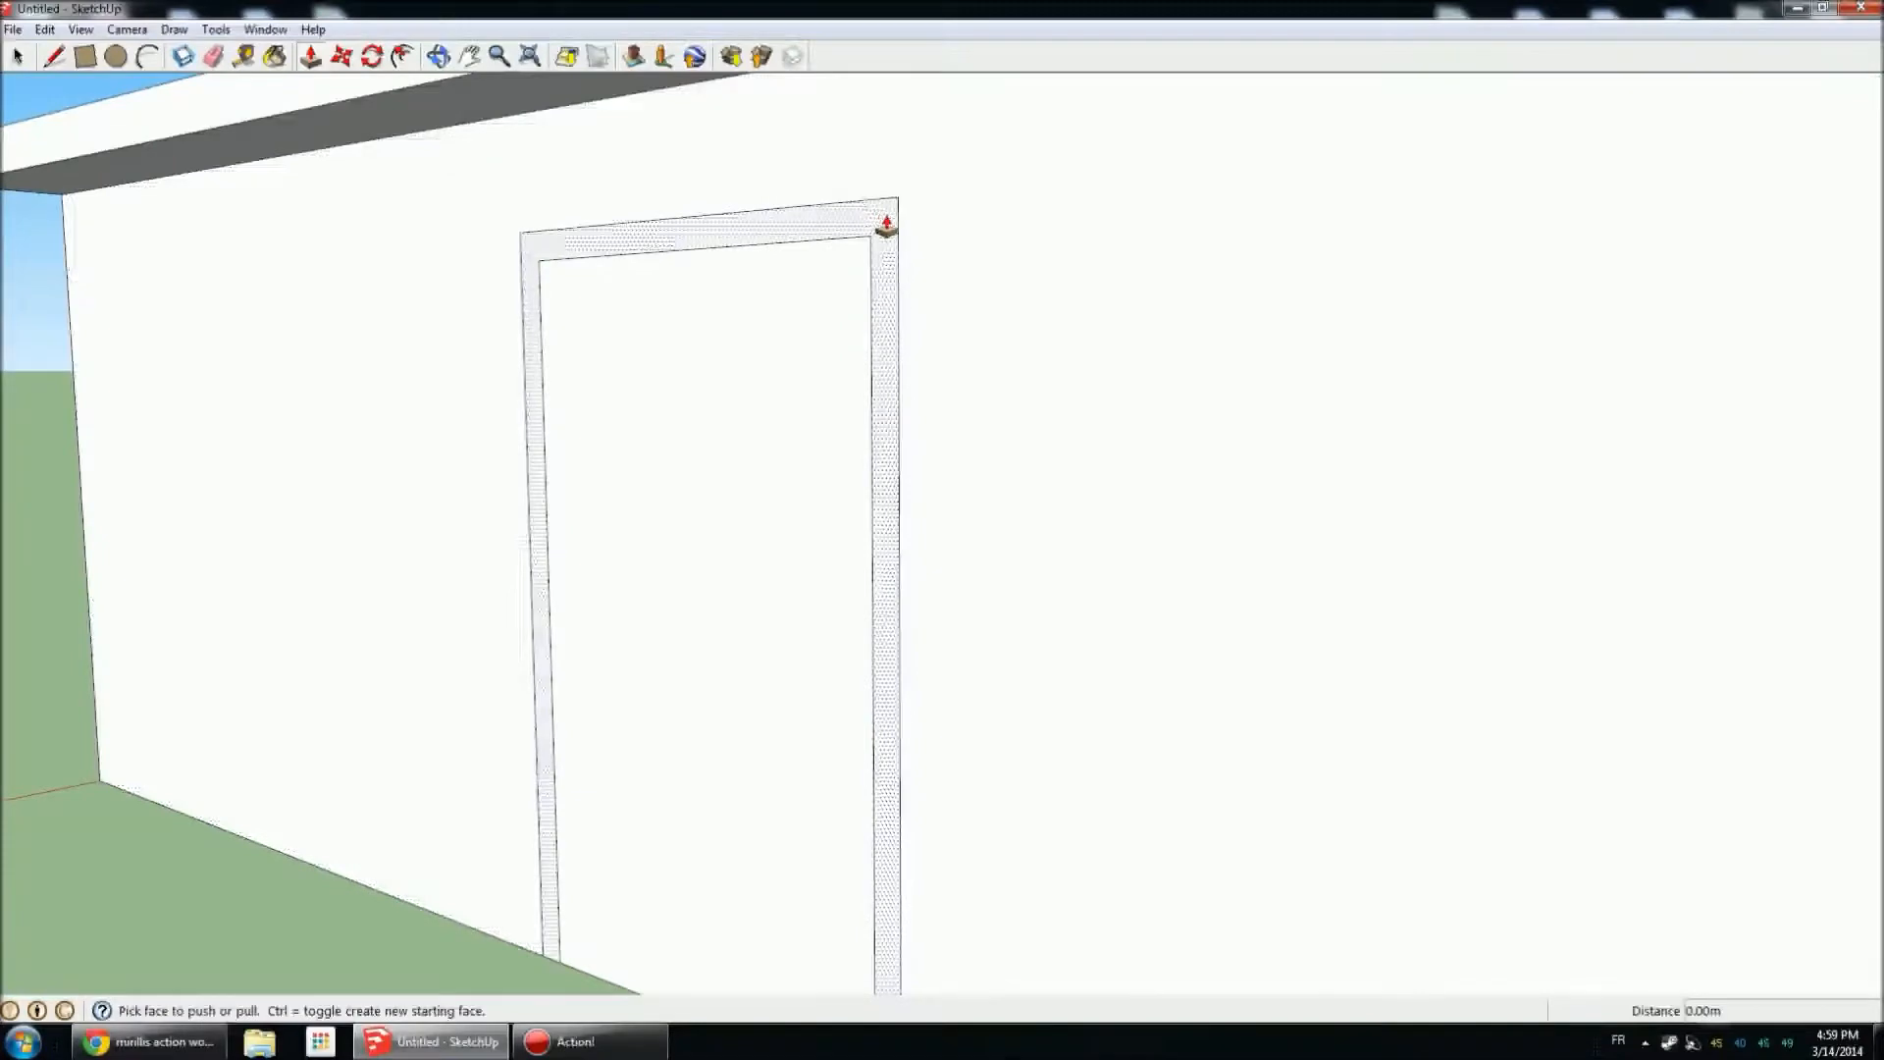
pyautogui.click(869, 226)
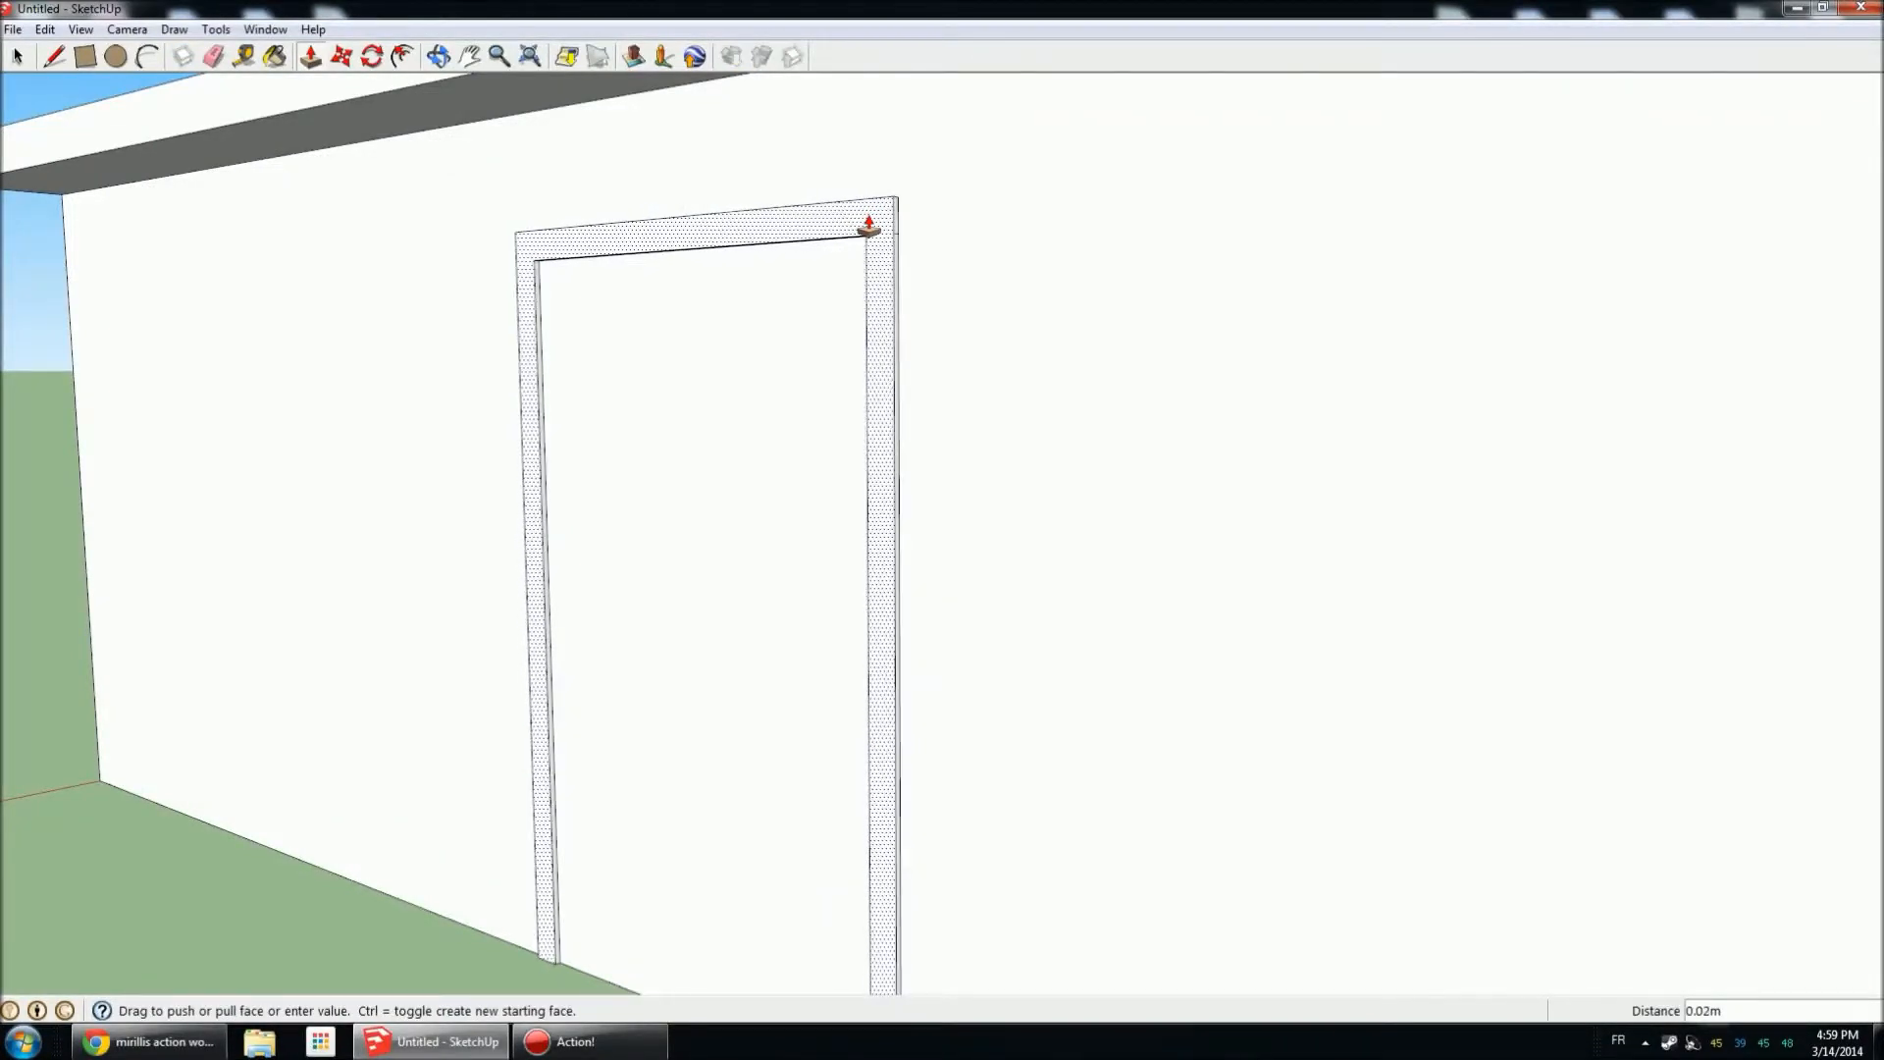
pyautogui.click(869, 226)
# Push/Pull the door panel inside the frame about 7 cm into the wall.
pyautogui.click(640, 380)
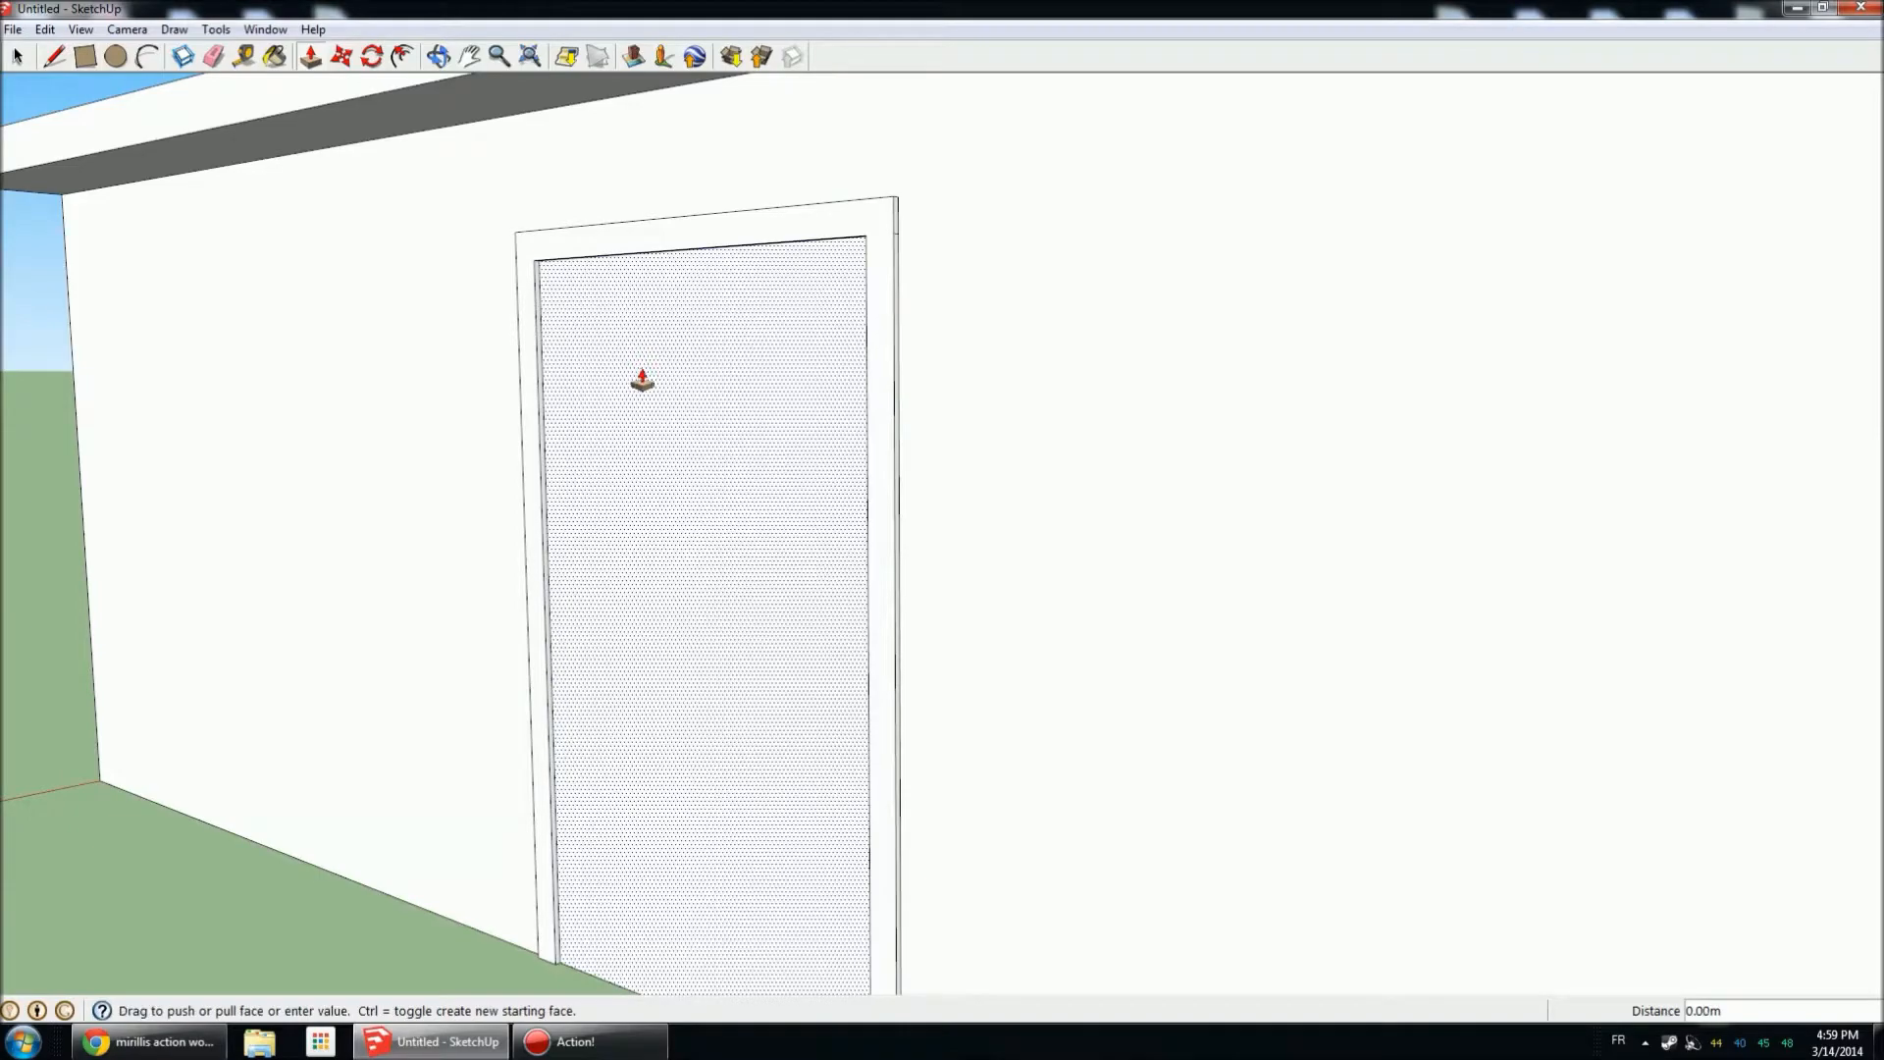
pyautogui.click(602, 505)
pyautogui.scroll(-3, 601, 505)
pyautogui.moveTo(664, 495); pyautogui.dragTo(721, 557, button='middle')
pyautogui.scroll(-5, 721, 558)
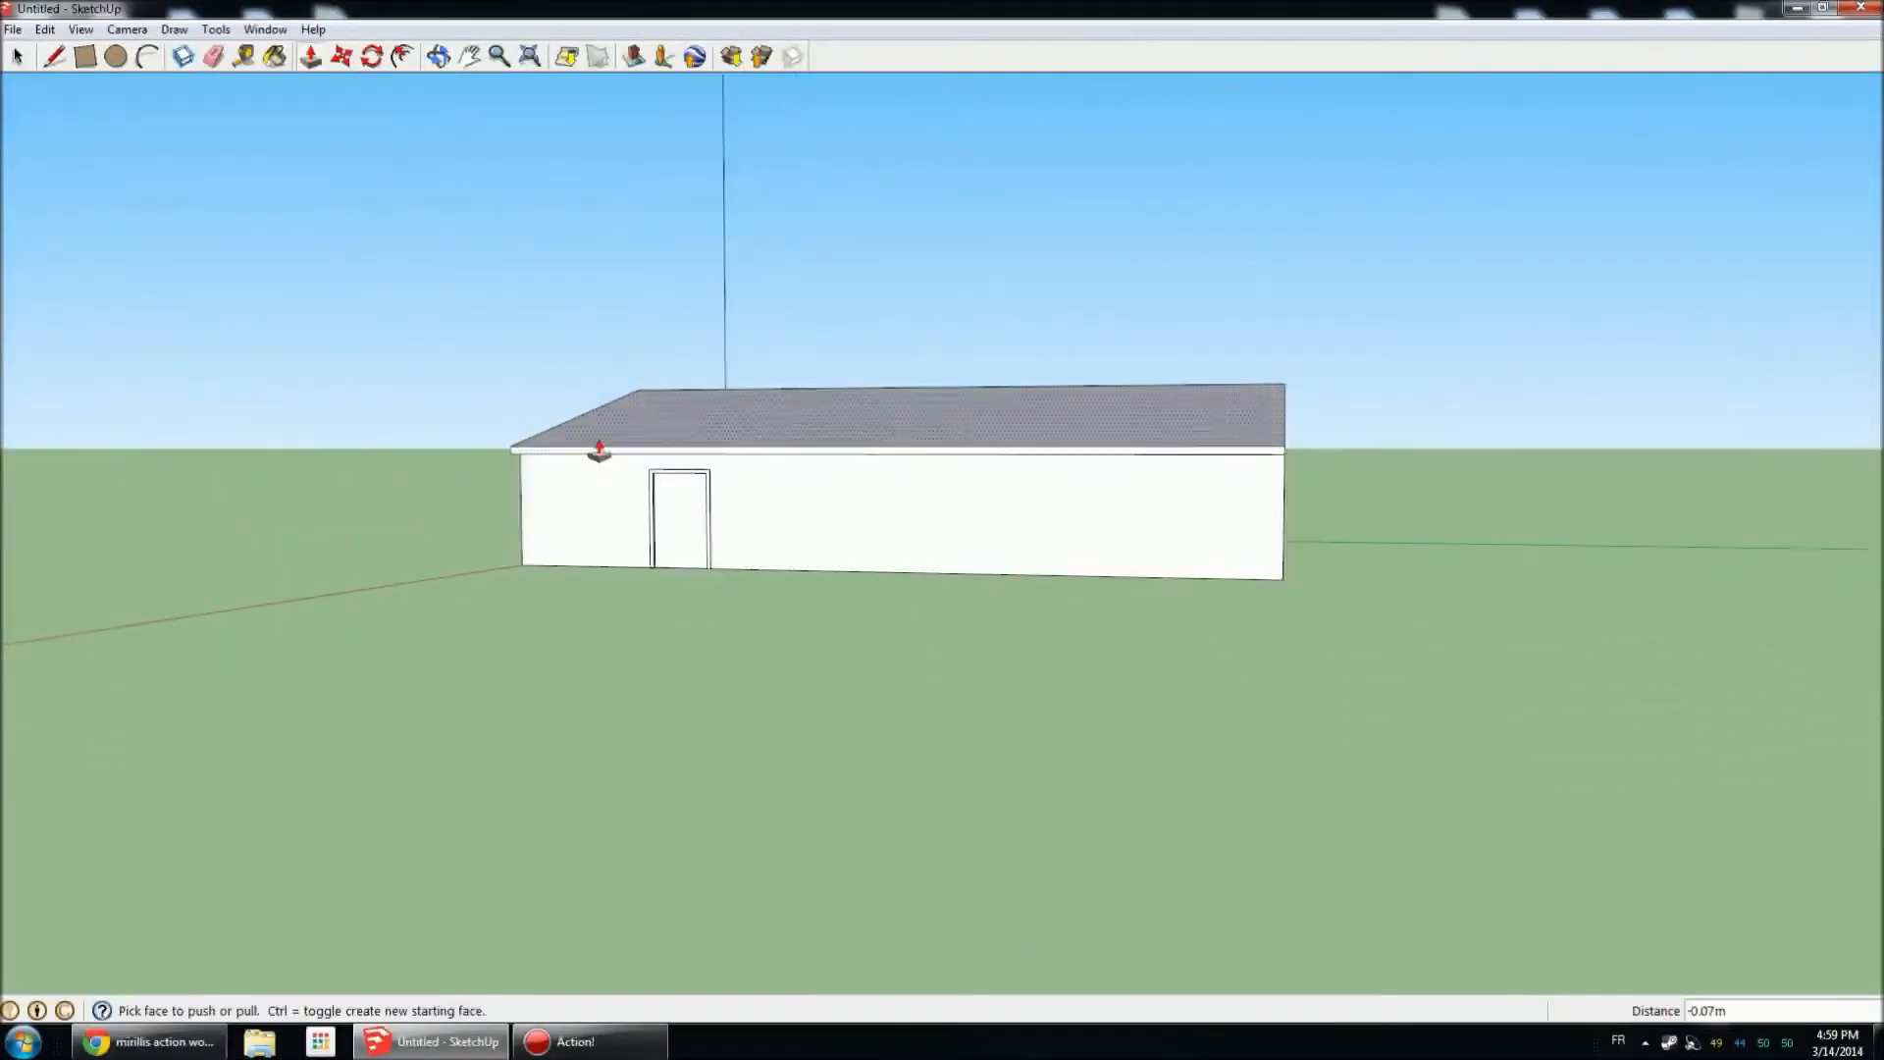
# Place two horizontal guides on the long wall, 1.5 m above its base edge and about 0.5 m below its upper edge.
pyautogui.scroll(4, 967, 488)
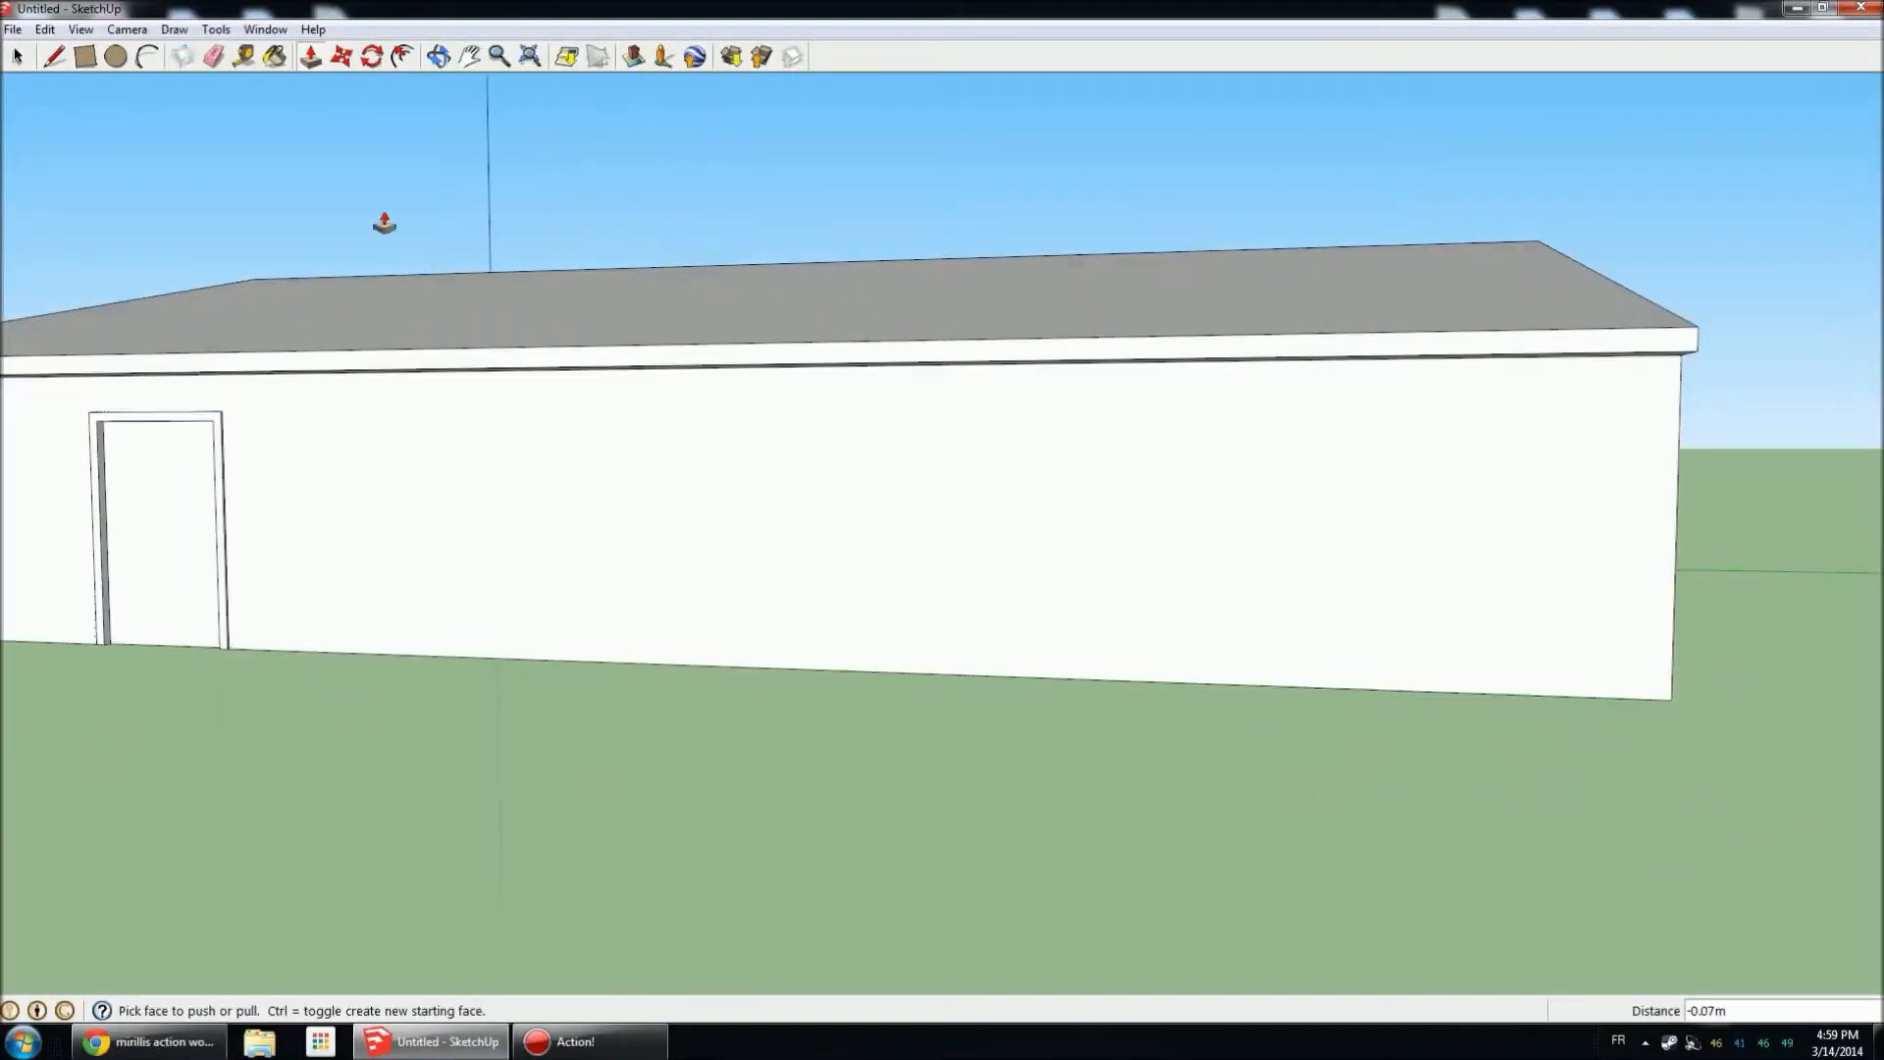
pyautogui.click(243, 57)
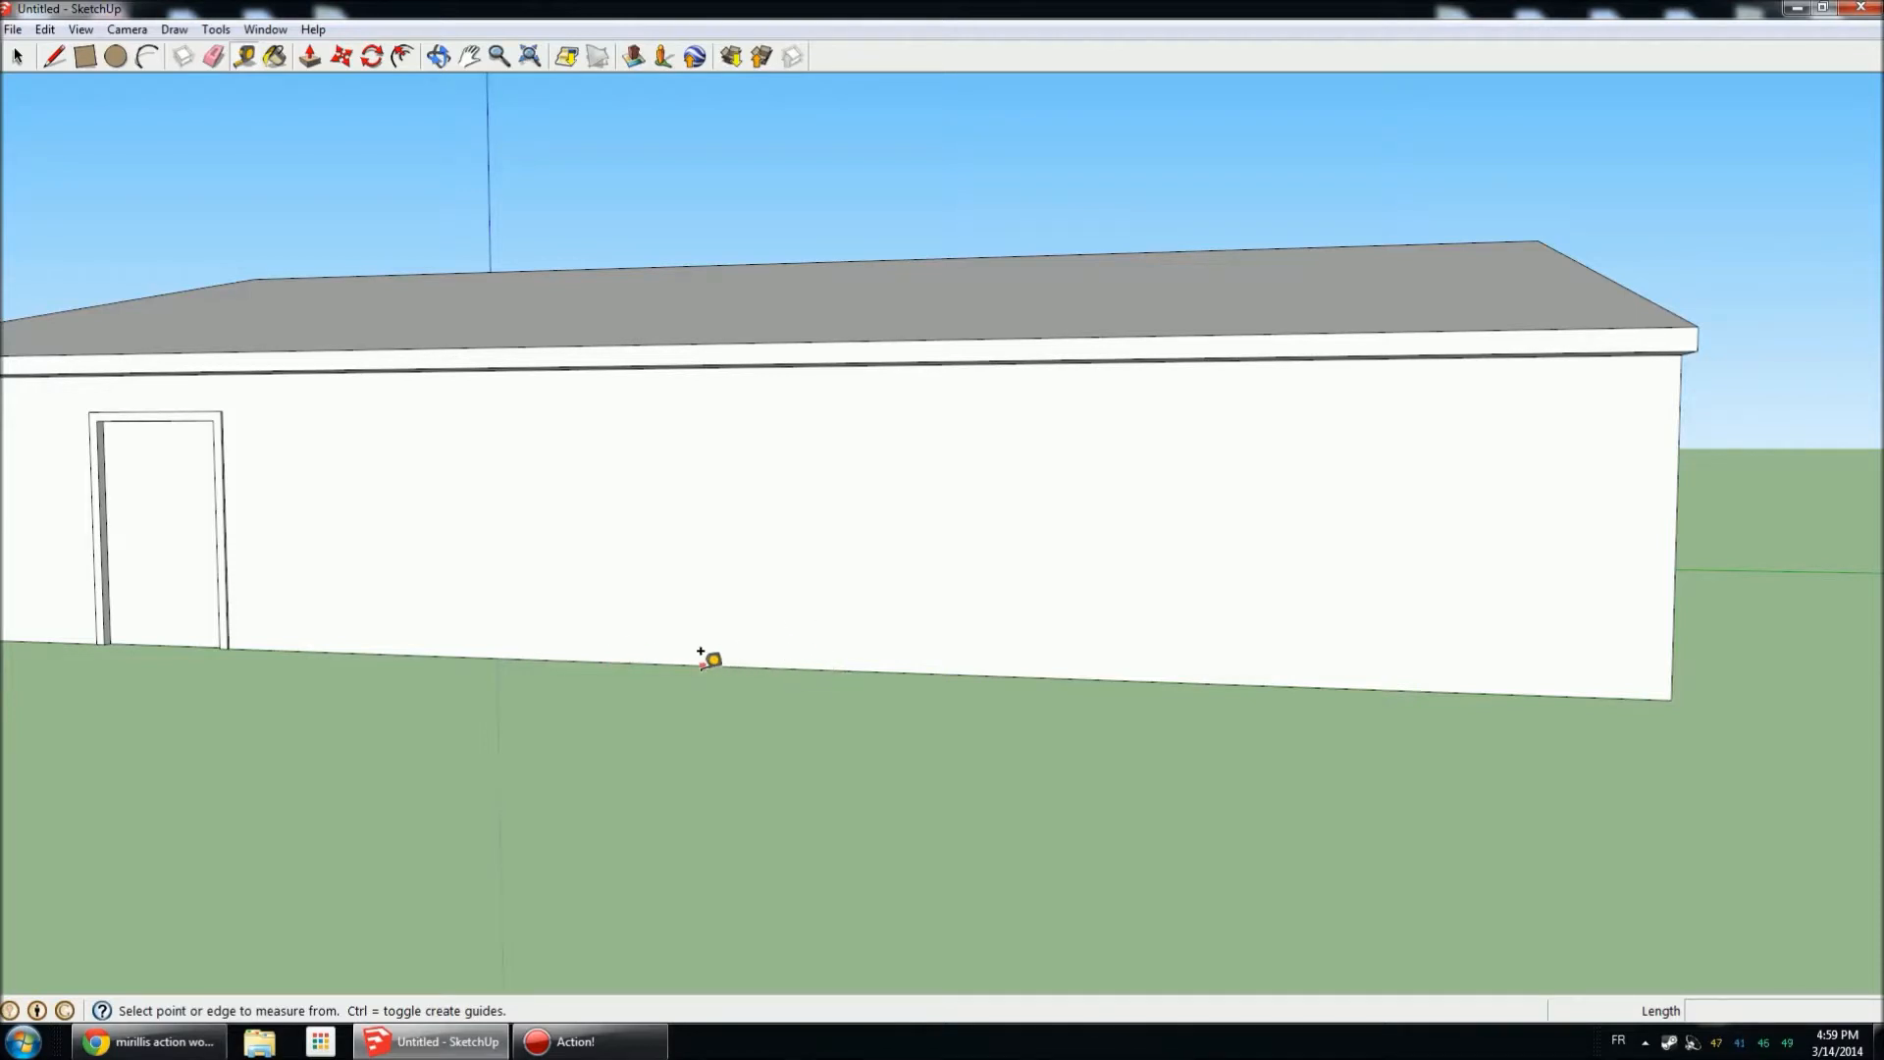
pyautogui.click(788, 664)
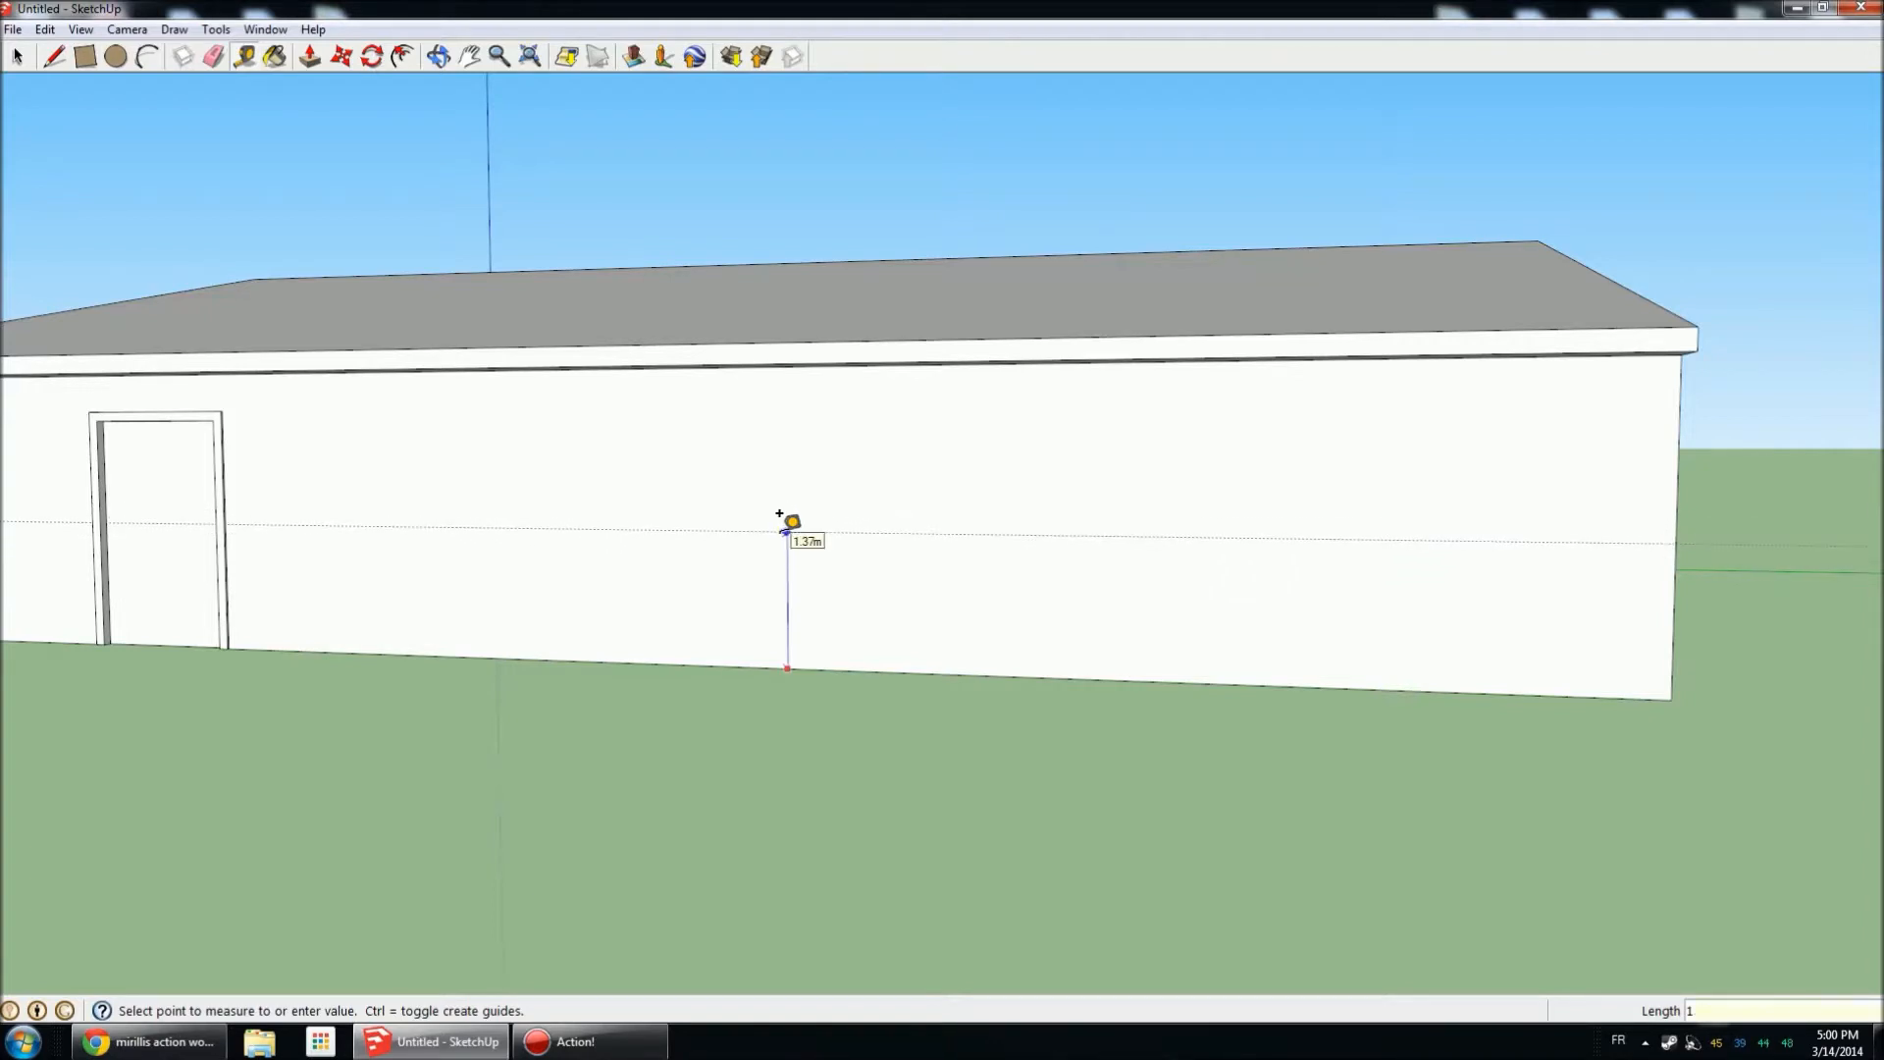
pyautogui.press('Return')
pyautogui.moveTo(1442, 639); pyautogui.dragTo(1089, 565, button='middle')
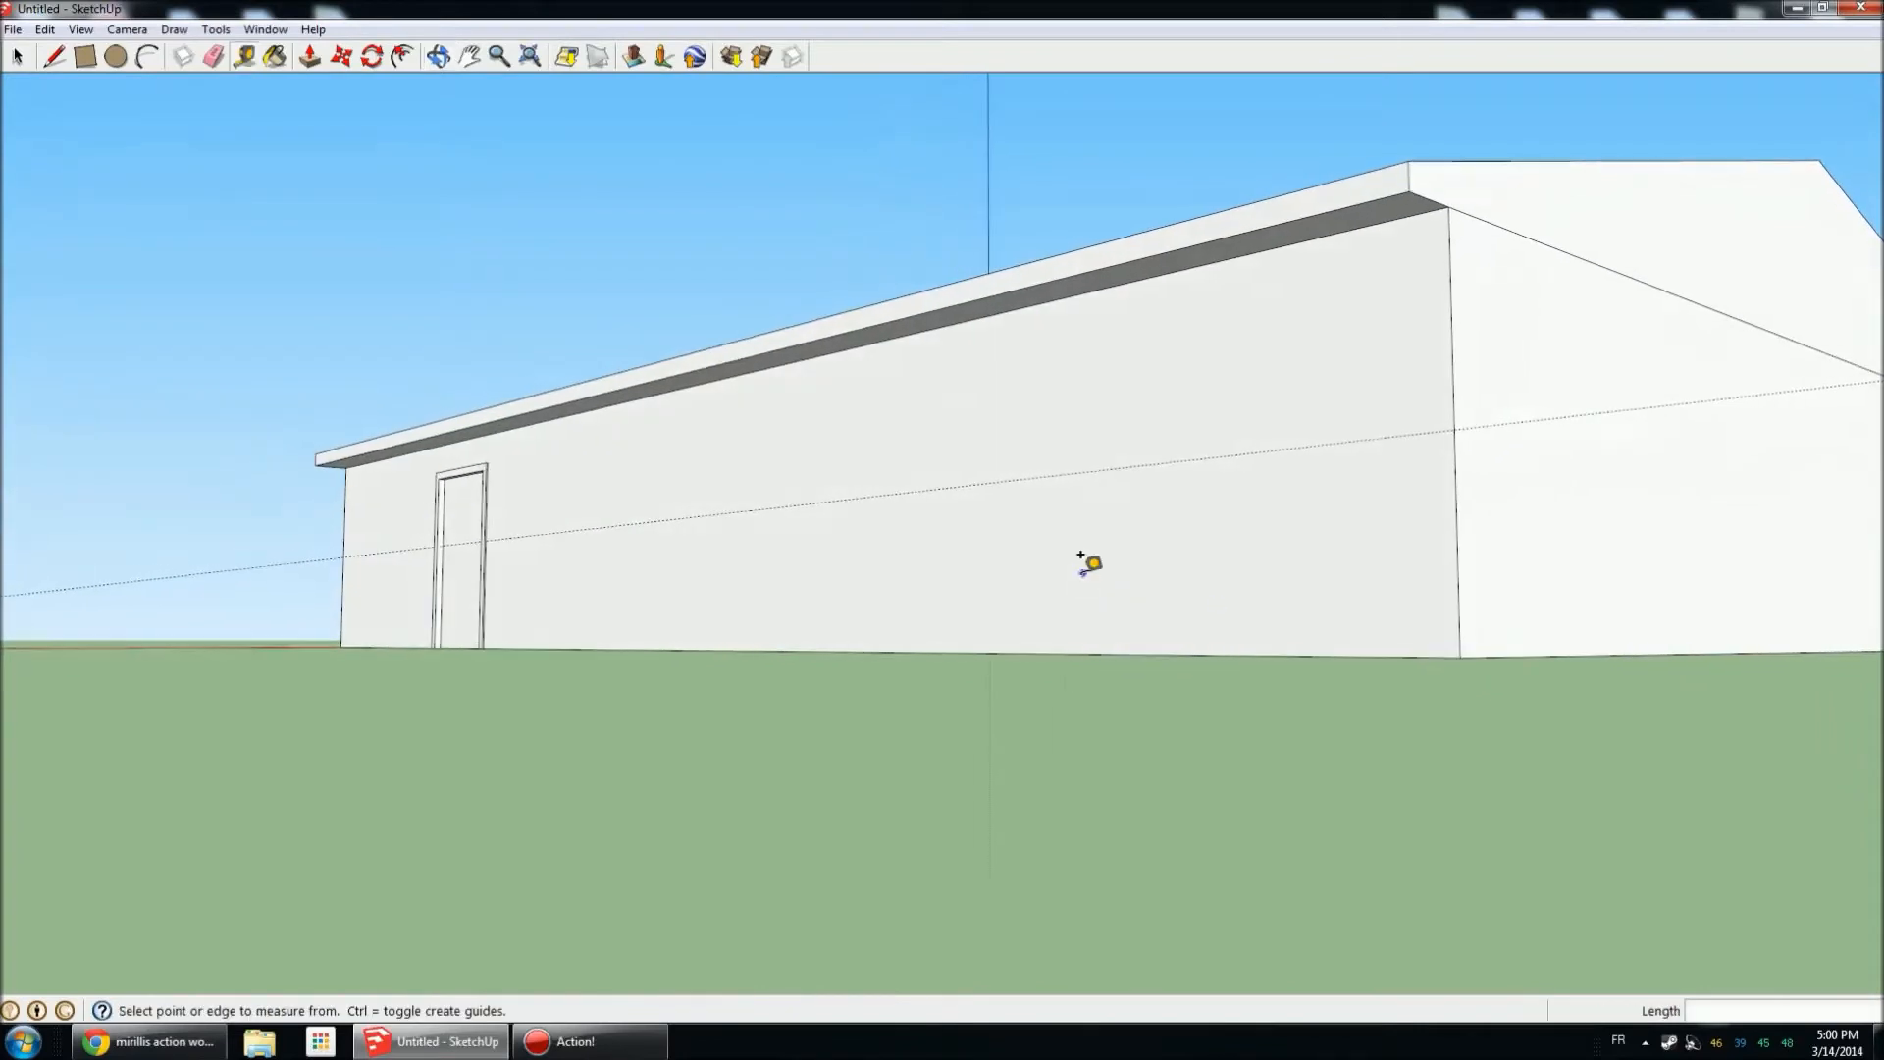
pyautogui.click(1349, 230)
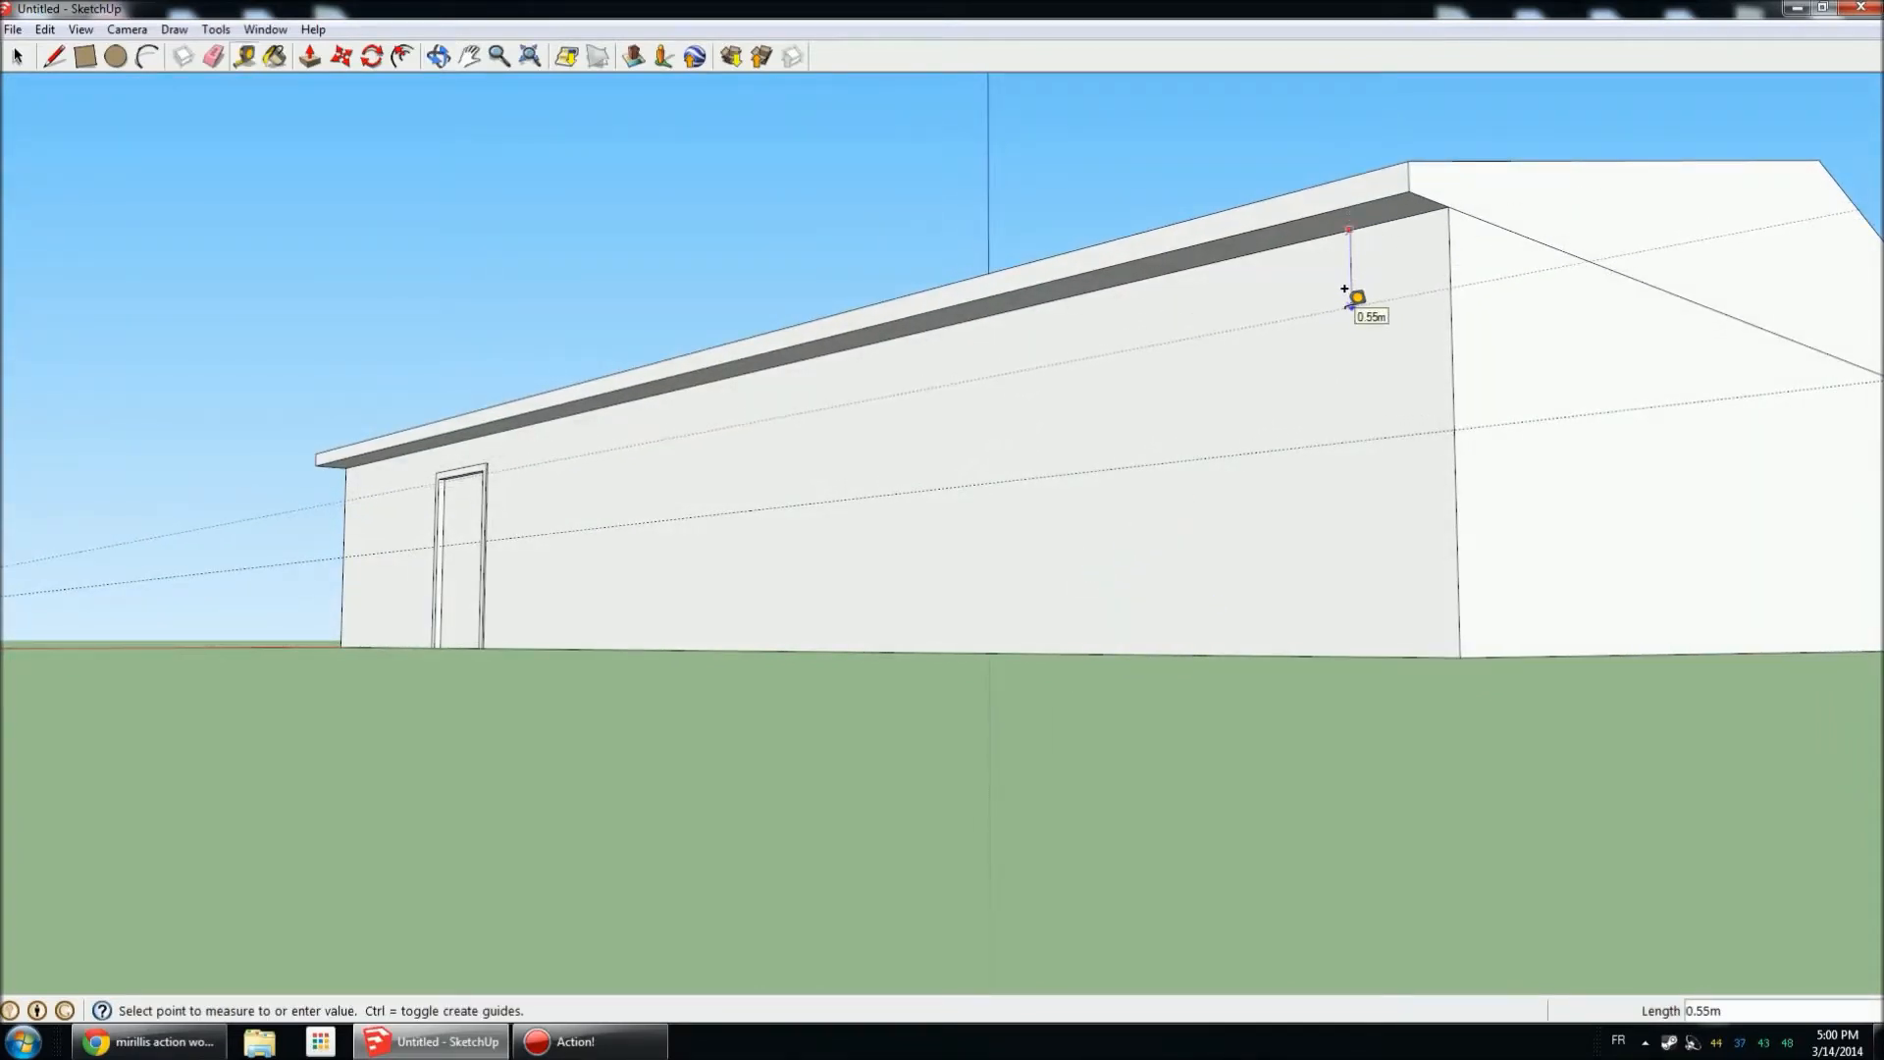
pyautogui.click(1342, 287)
# Draw a window rectangle about 1.70 × 1.00 m between the guides beside the door and copy it farther along the wall.
pyautogui.moveTo(819, 403); pyautogui.dragTo(1124, 377, button='middle')
pyautogui.scroll(-5, 1144, 572)
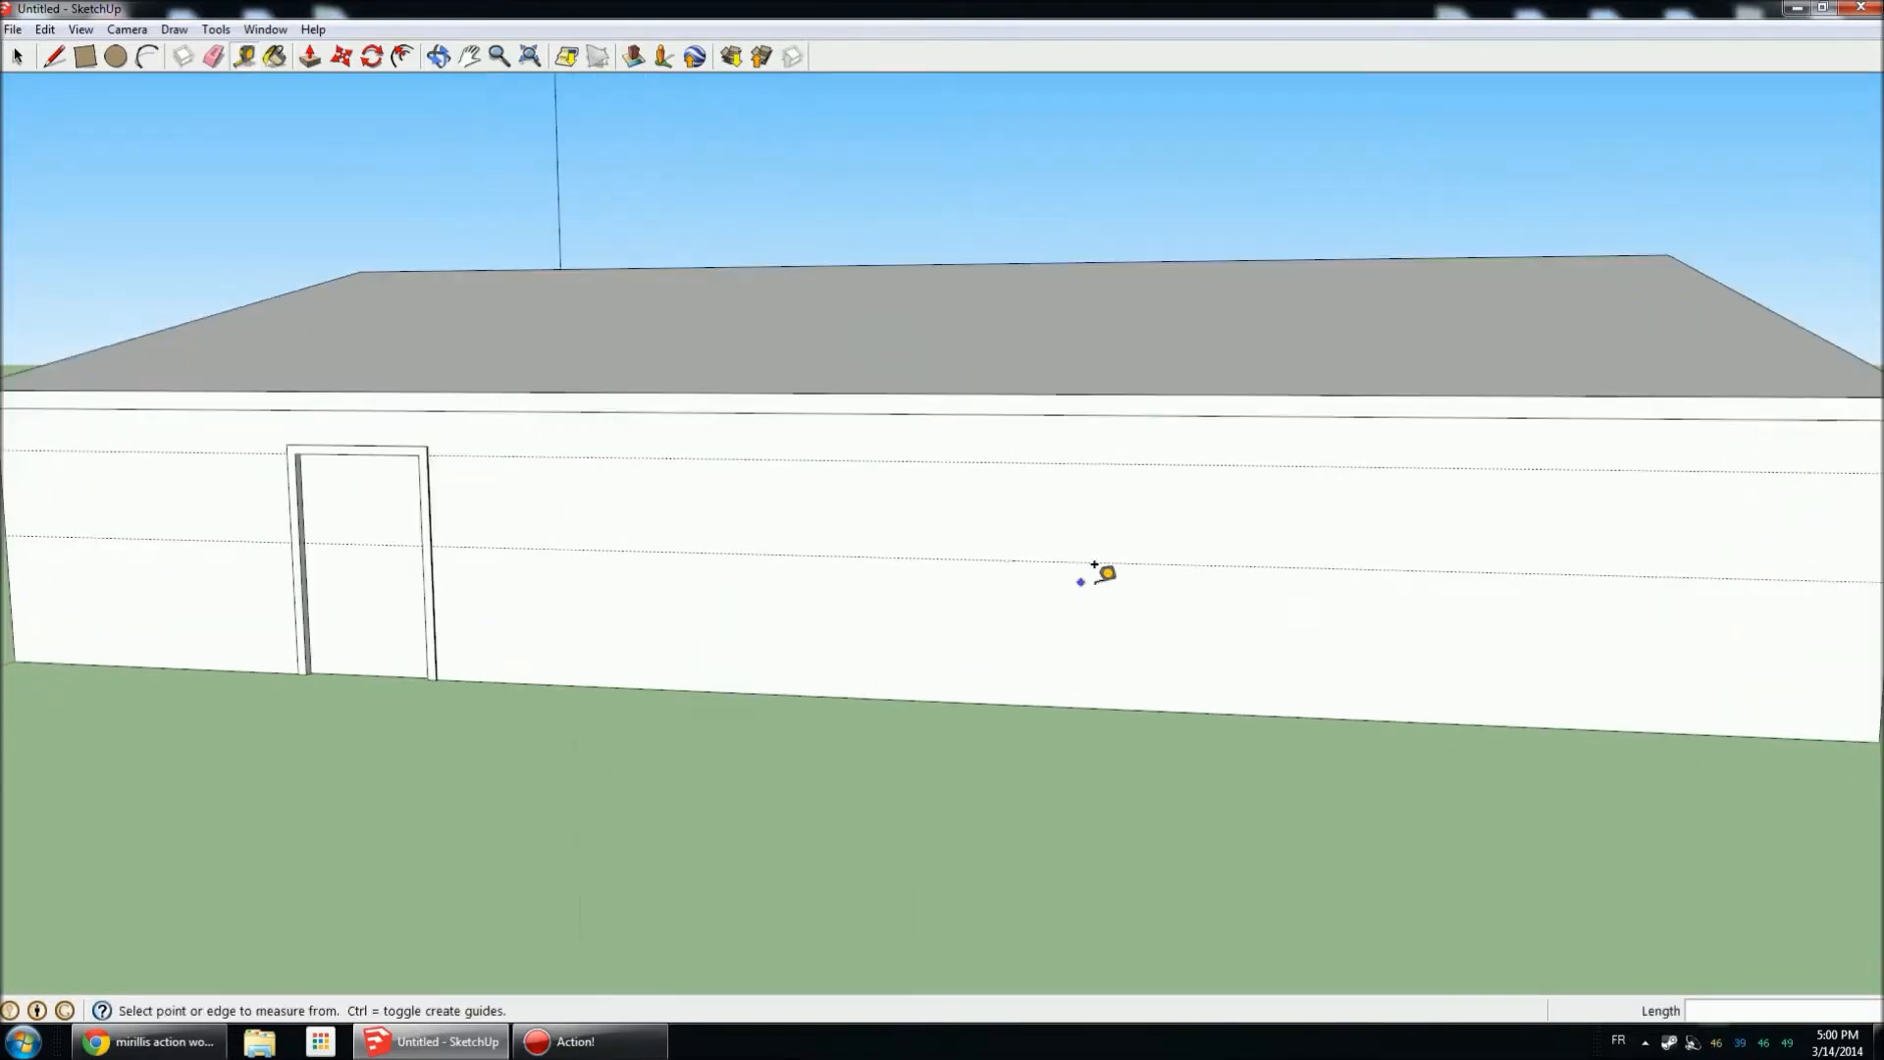
pyautogui.click(85, 57)
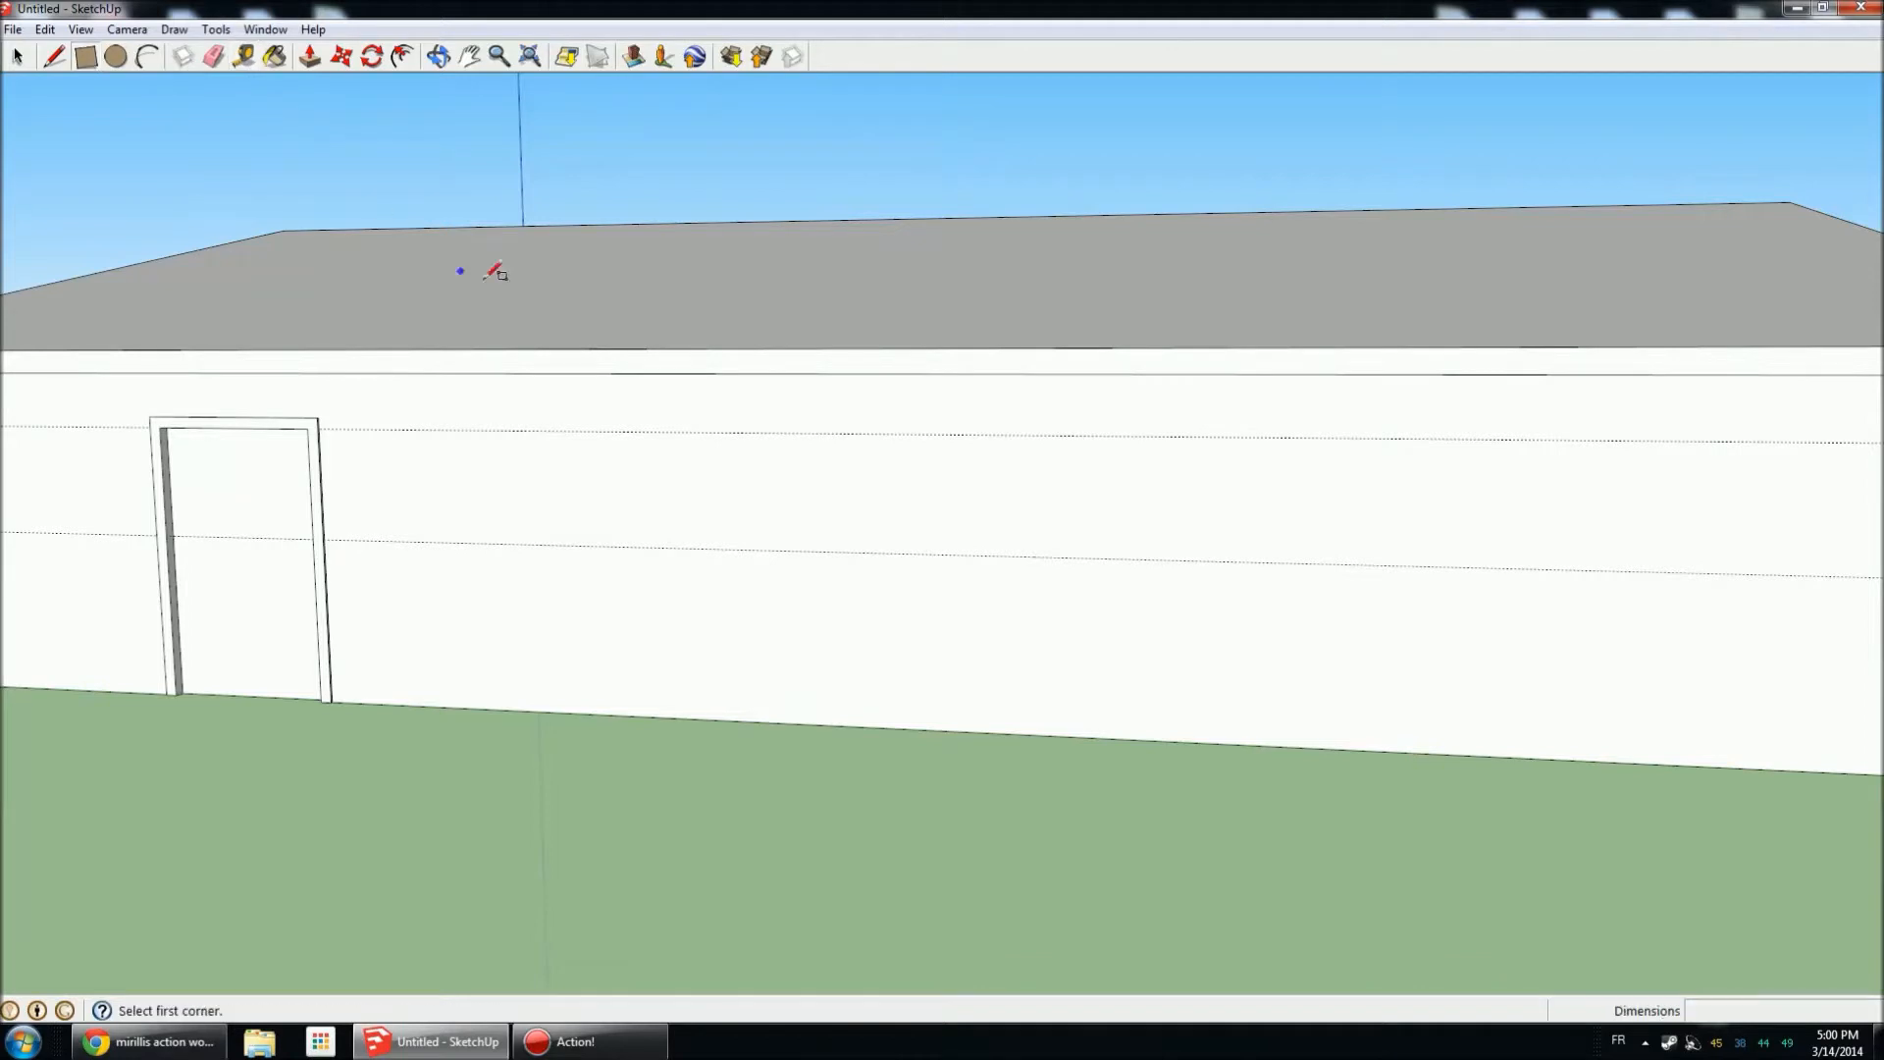
pyautogui.click(550, 429)
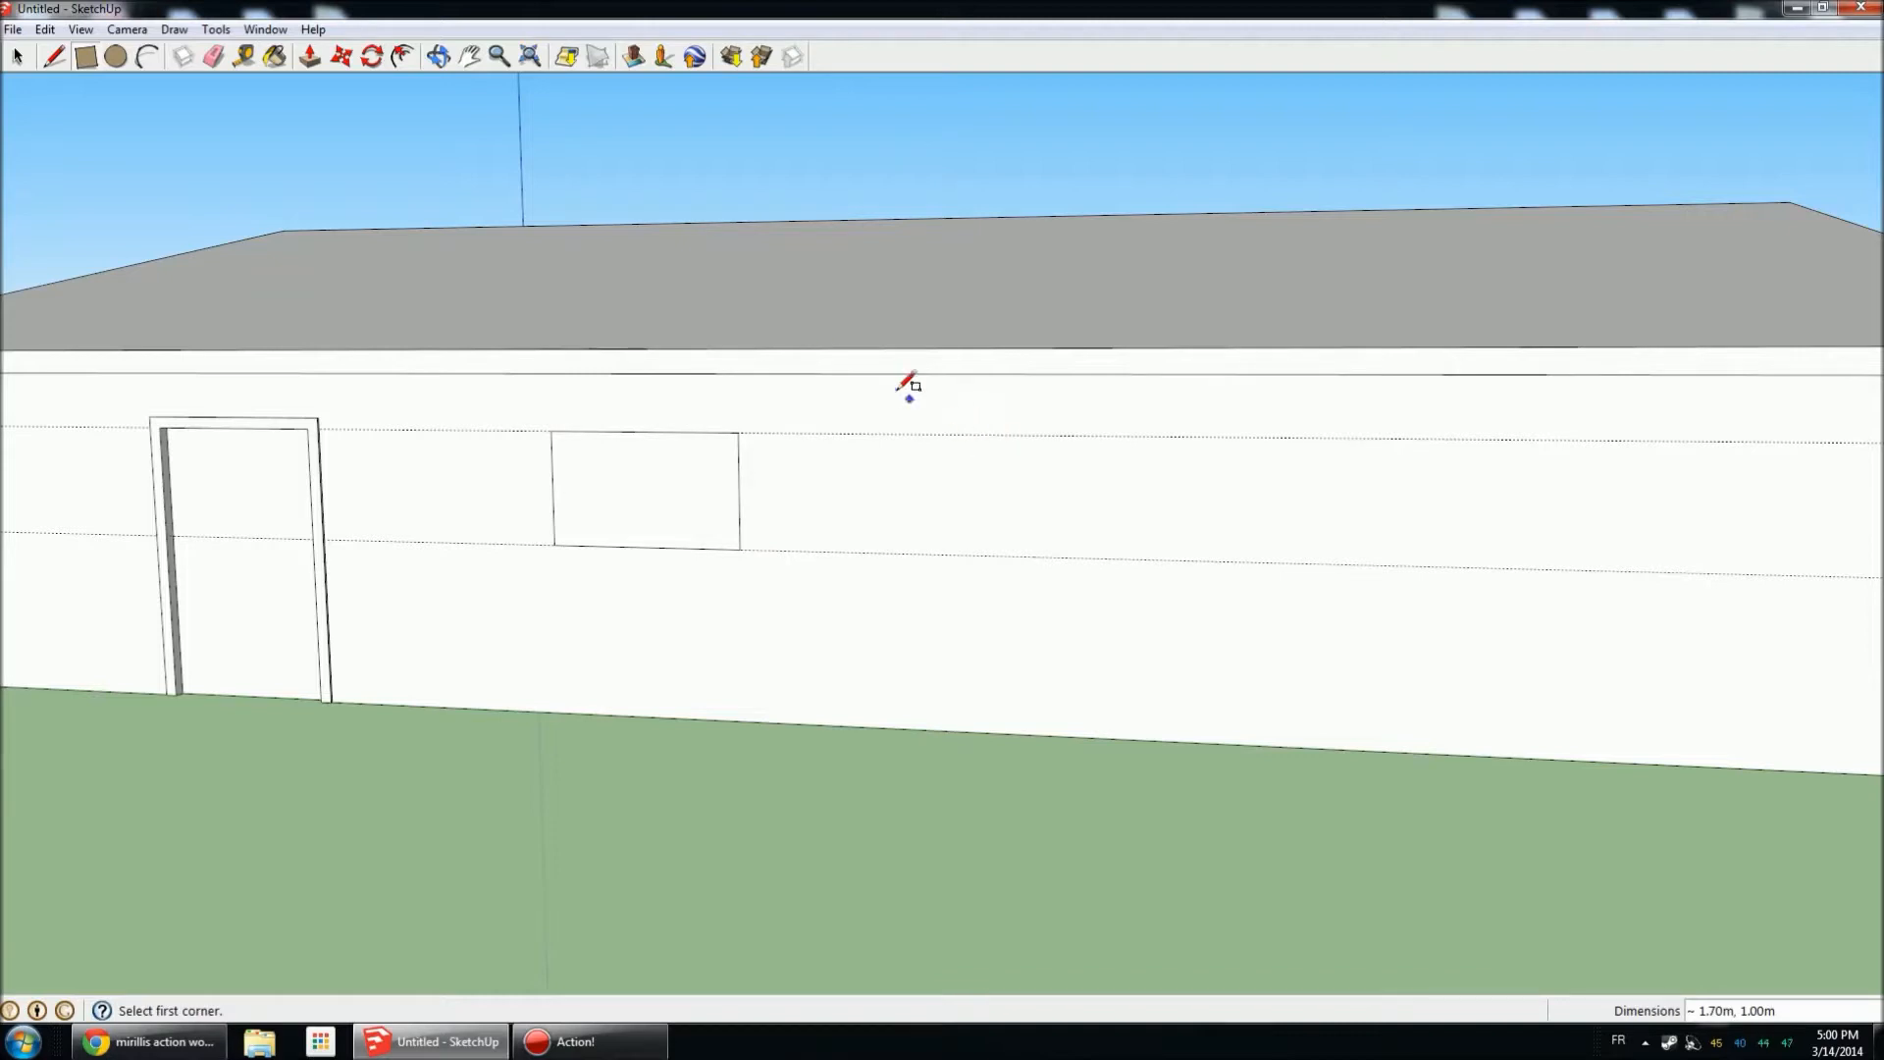
pyautogui.click(17, 59)
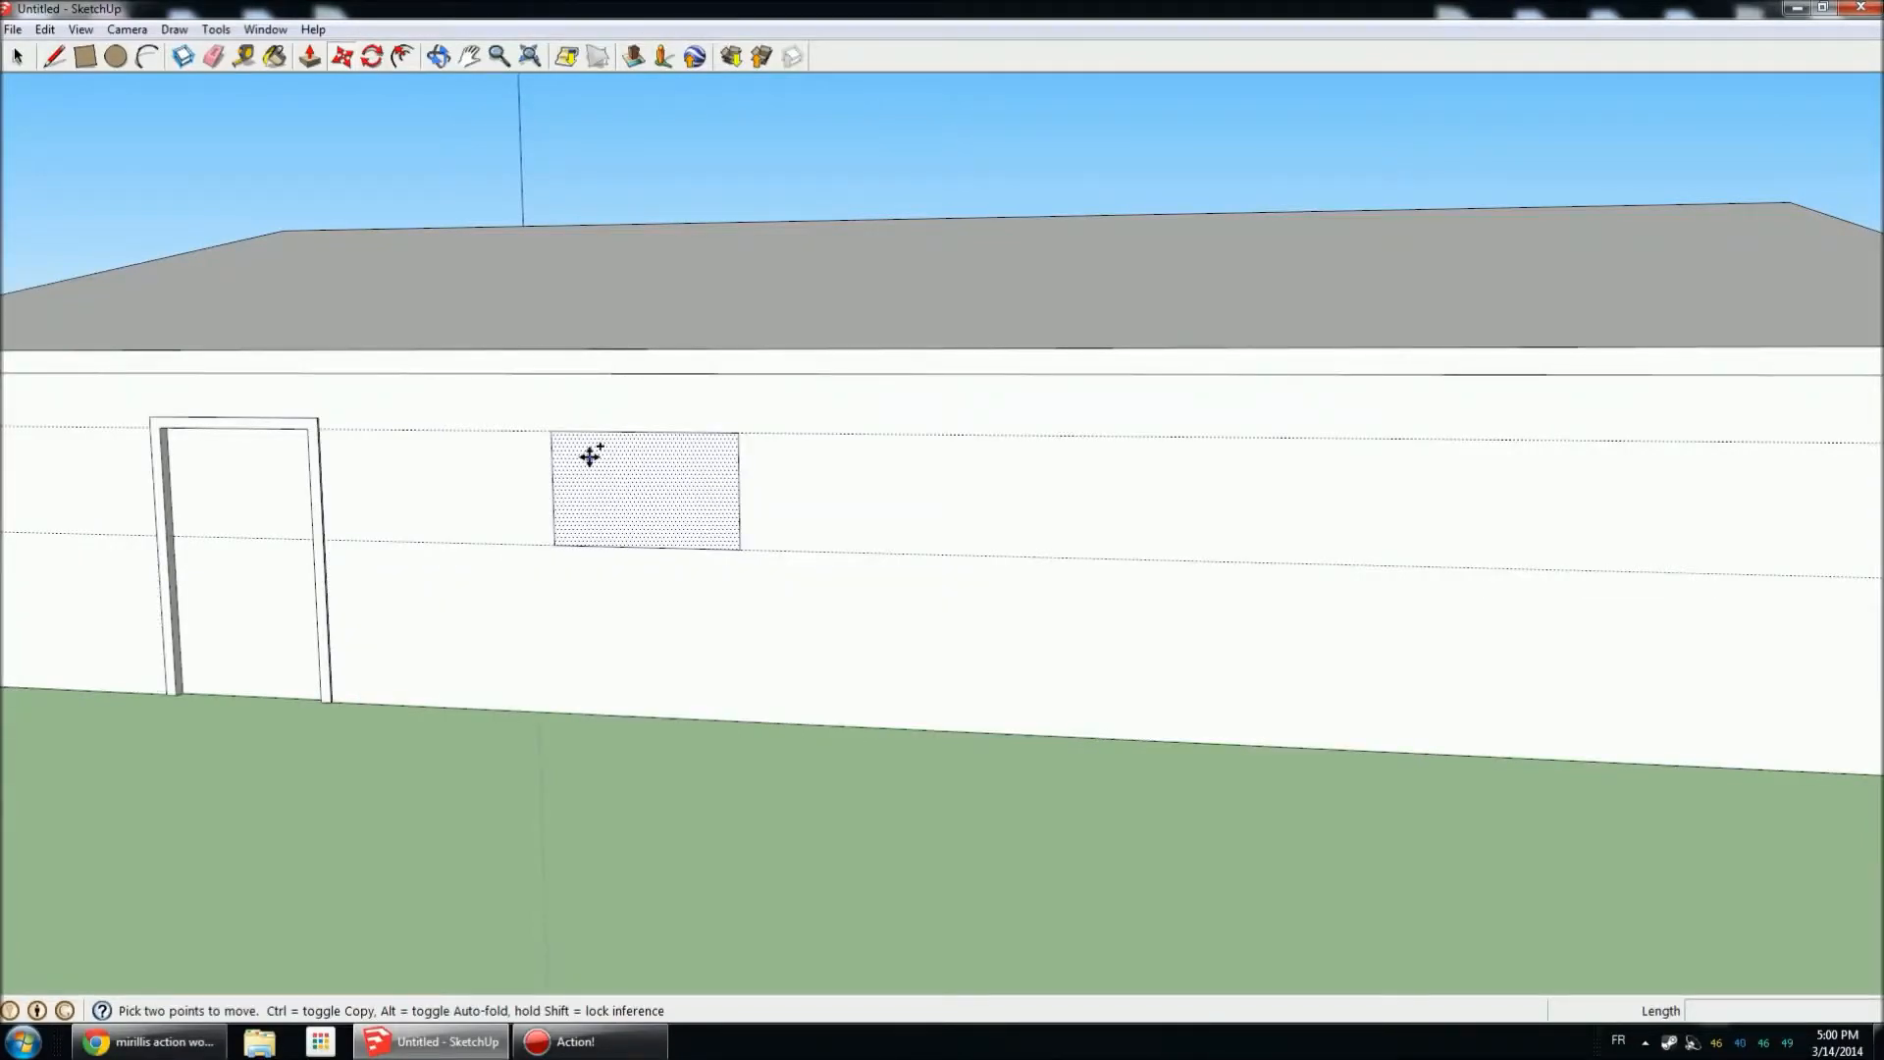
pyautogui.press('ctrl')
pyautogui.click(642, 481)
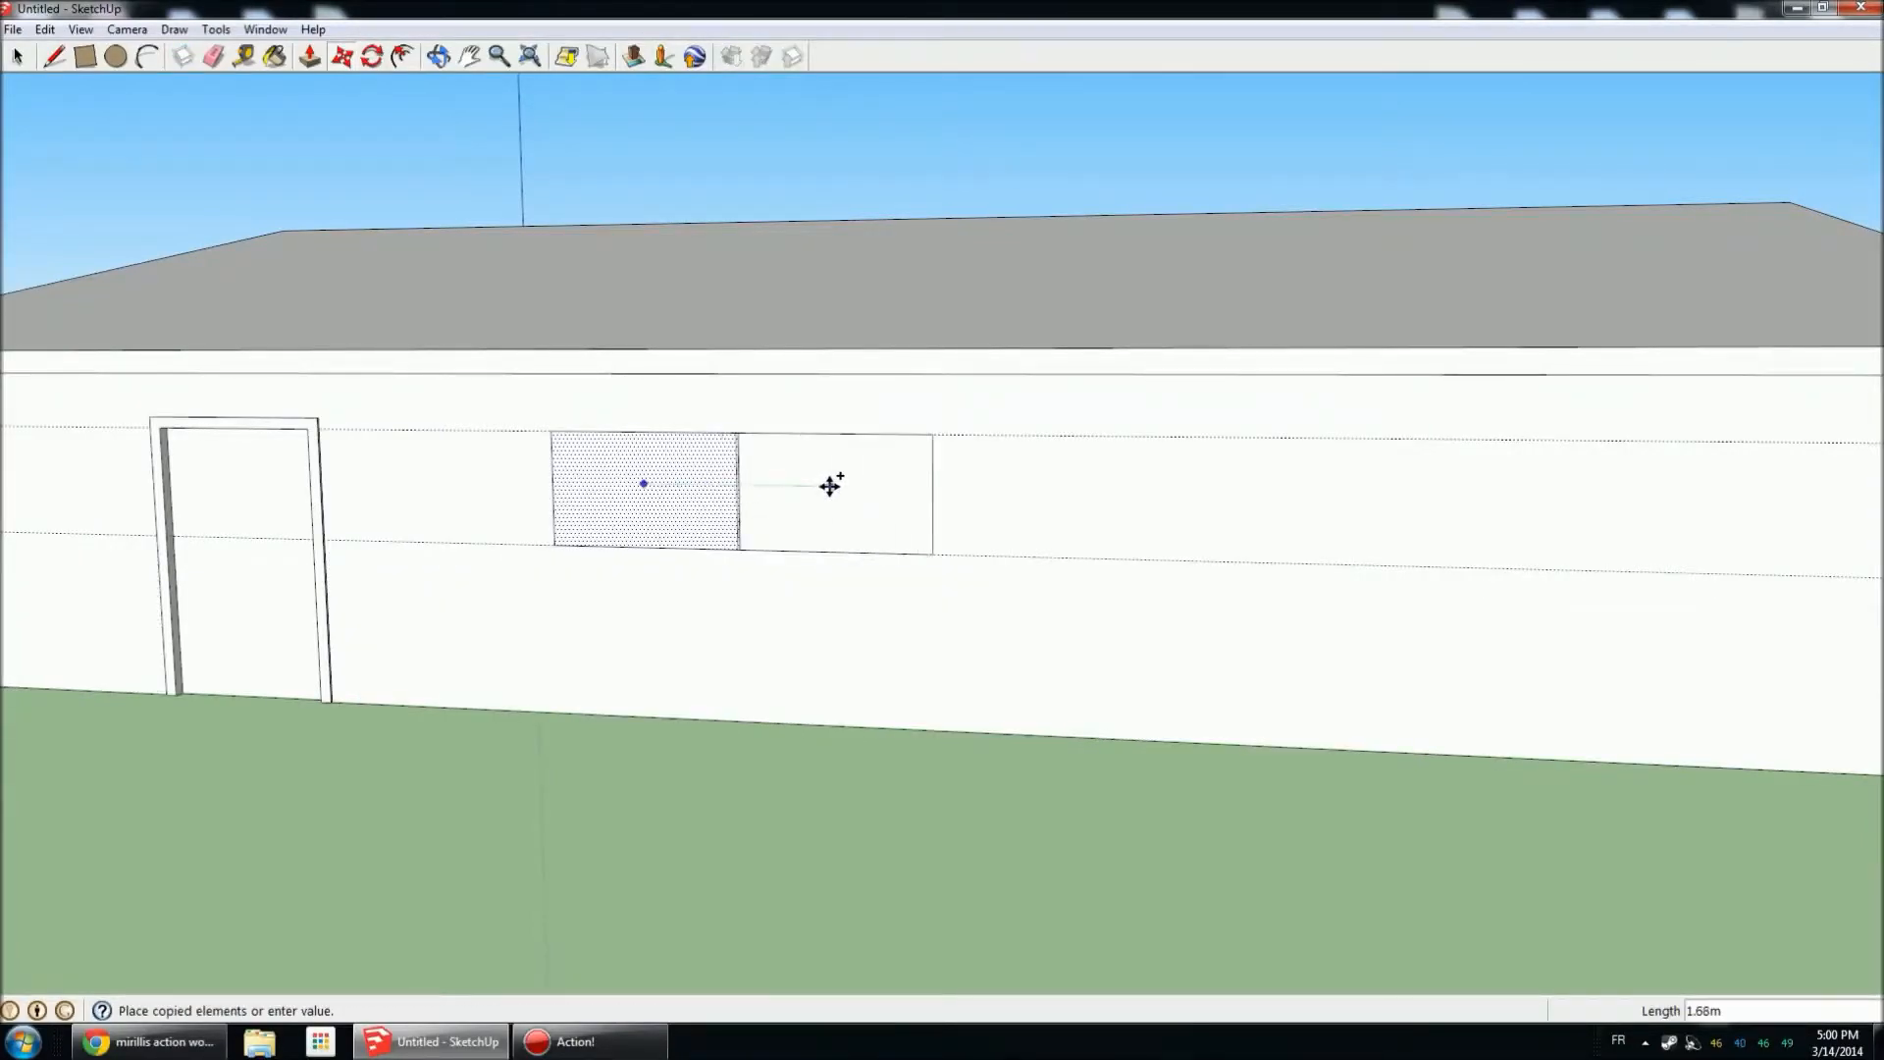
pyautogui.click(1121, 483)
# Copy the second window along the guides toward the wall's far corner to make a third window.
pyautogui.scroll(-3, 870, 534)
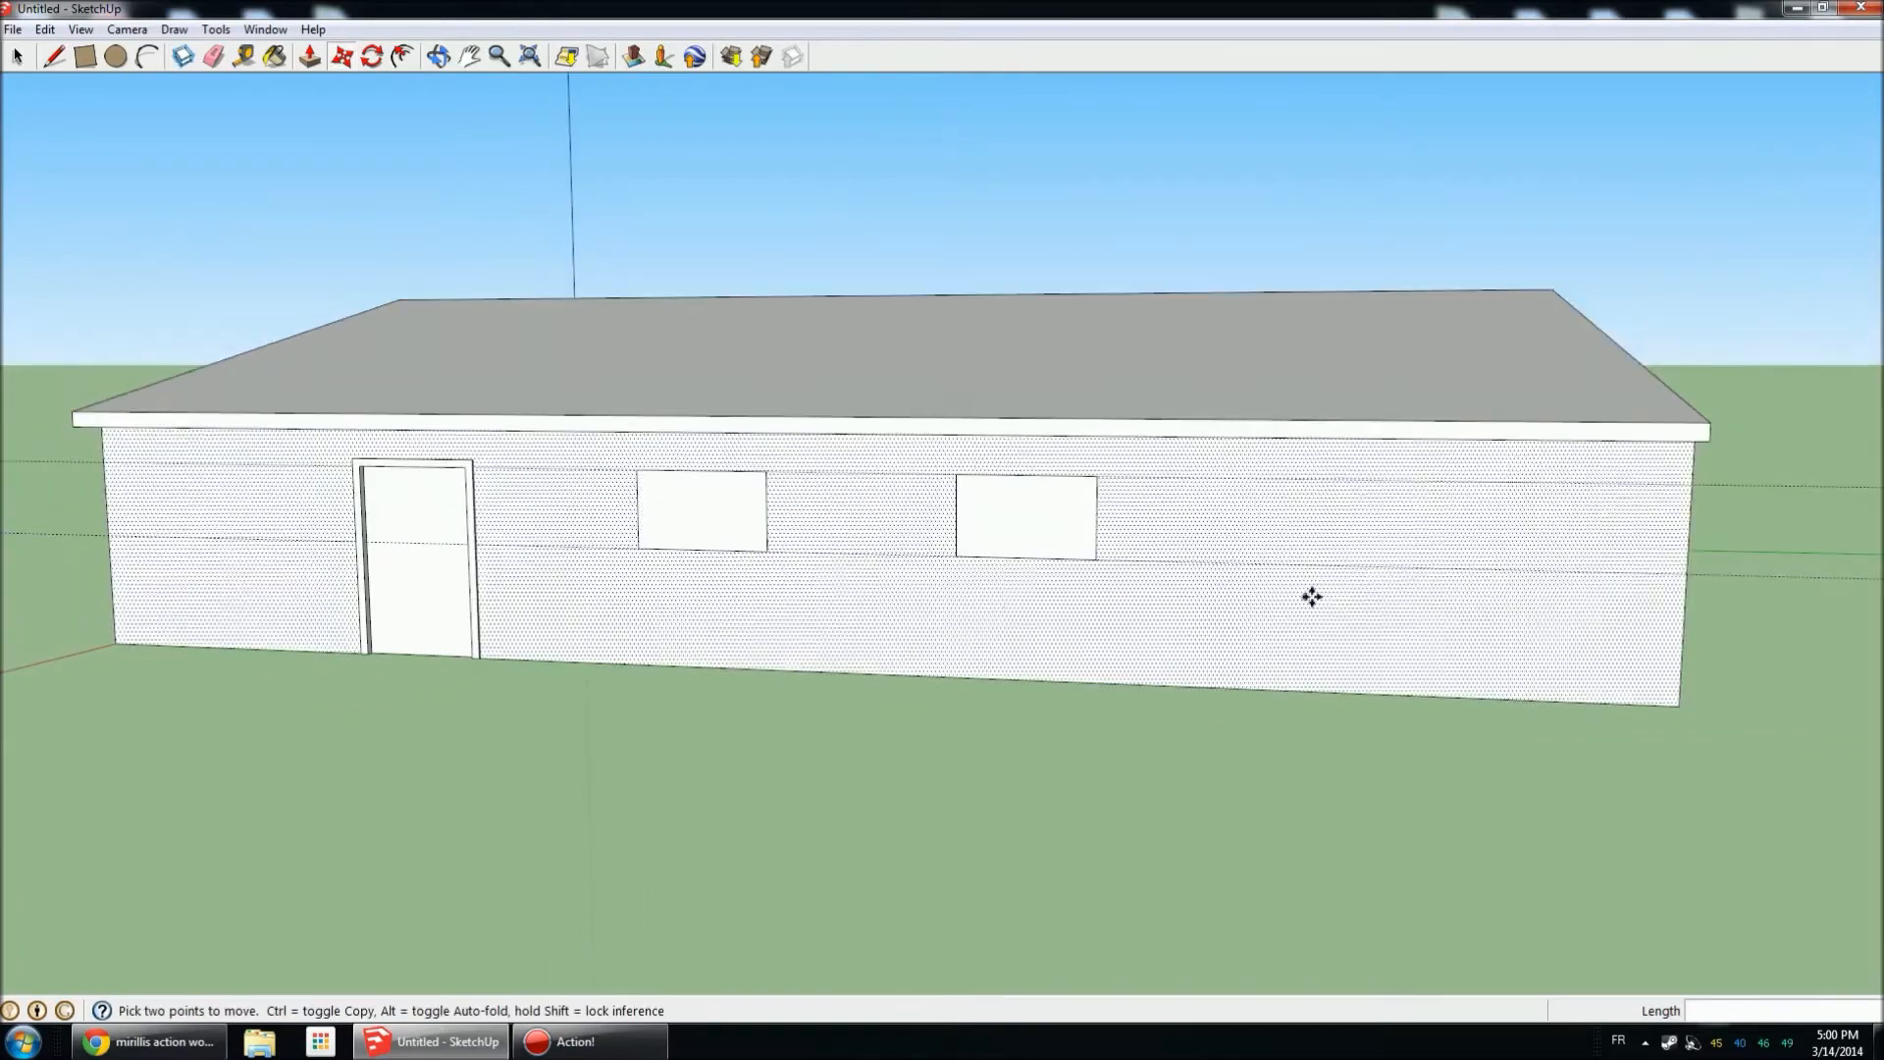
pyautogui.scroll(3, 1312, 592)
pyautogui.click(954, 498)
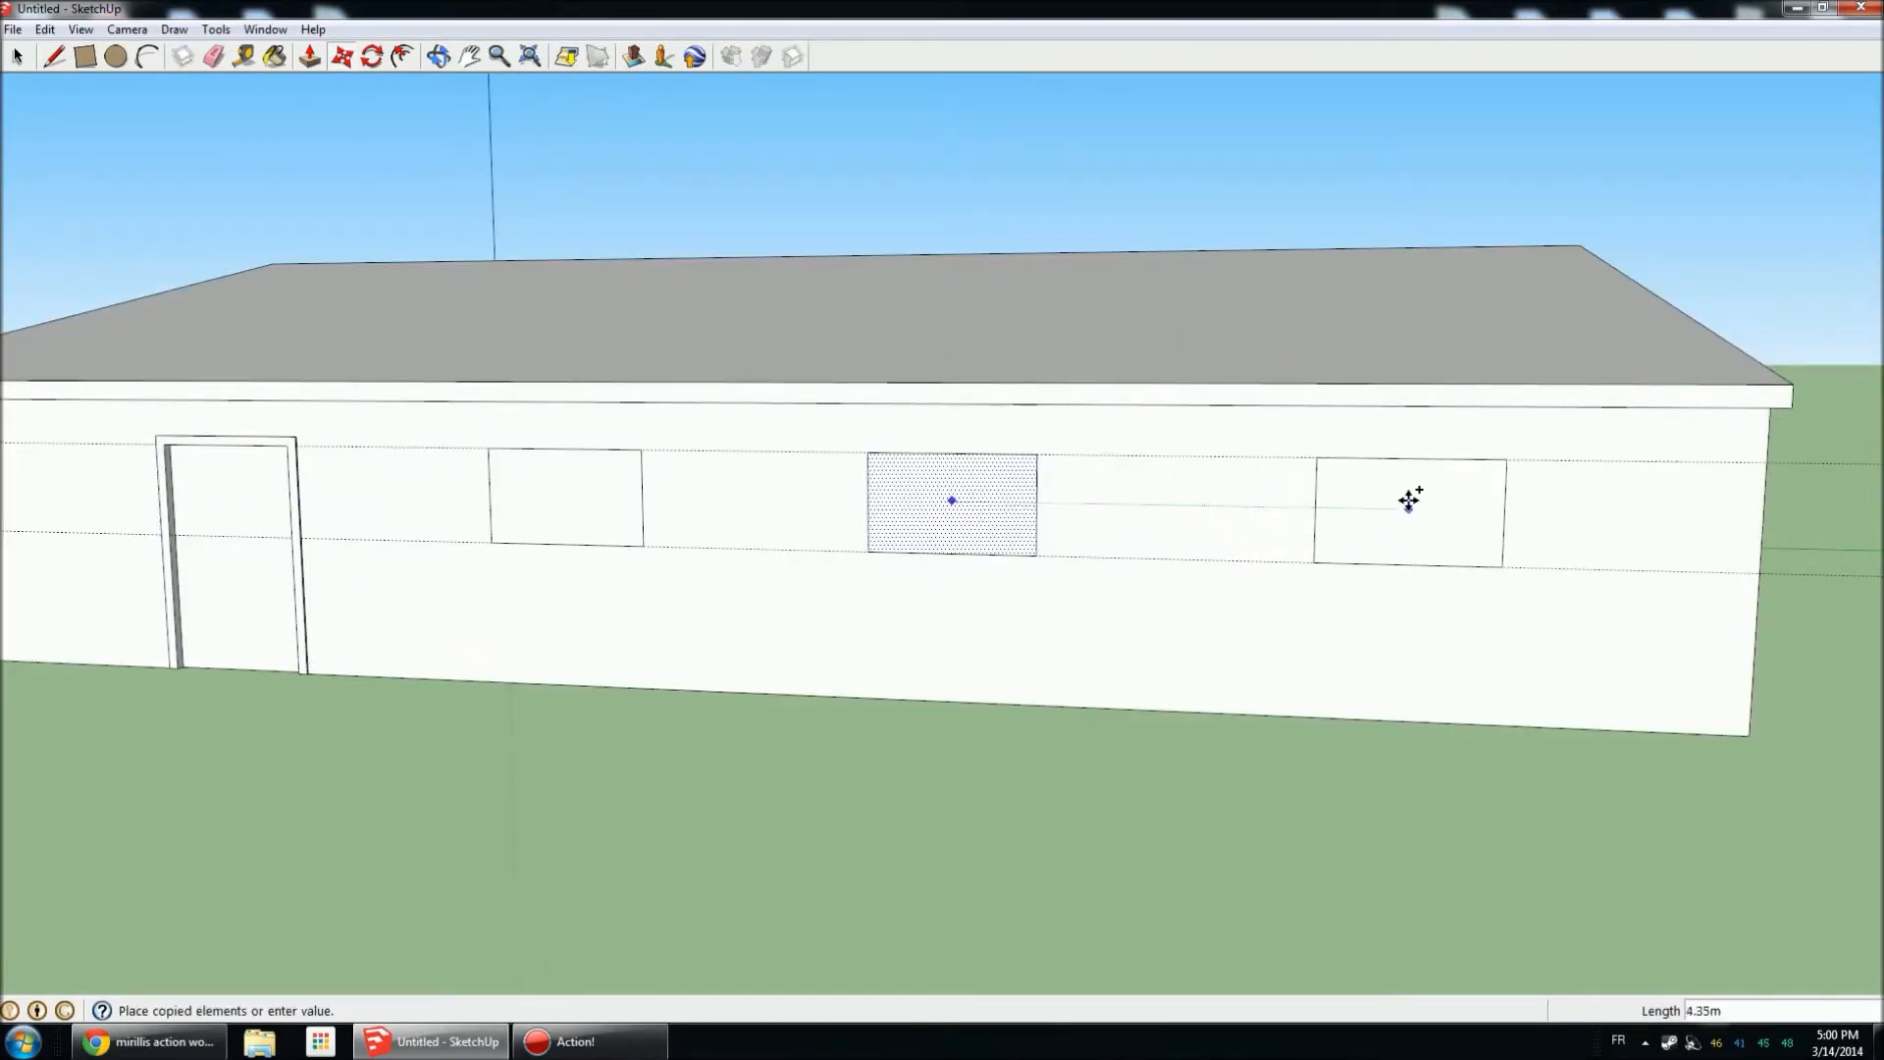
pyautogui.click(1380, 509)
# Place two horizontal guides on the gable-end wall, one 1.5 m above its base edge, both meeting the long wall's guides at the corner.
pyautogui.scroll(-3, 1318, 520)
pyautogui.moveTo(1318, 520); pyautogui.dragTo(997, 543, button='middle')
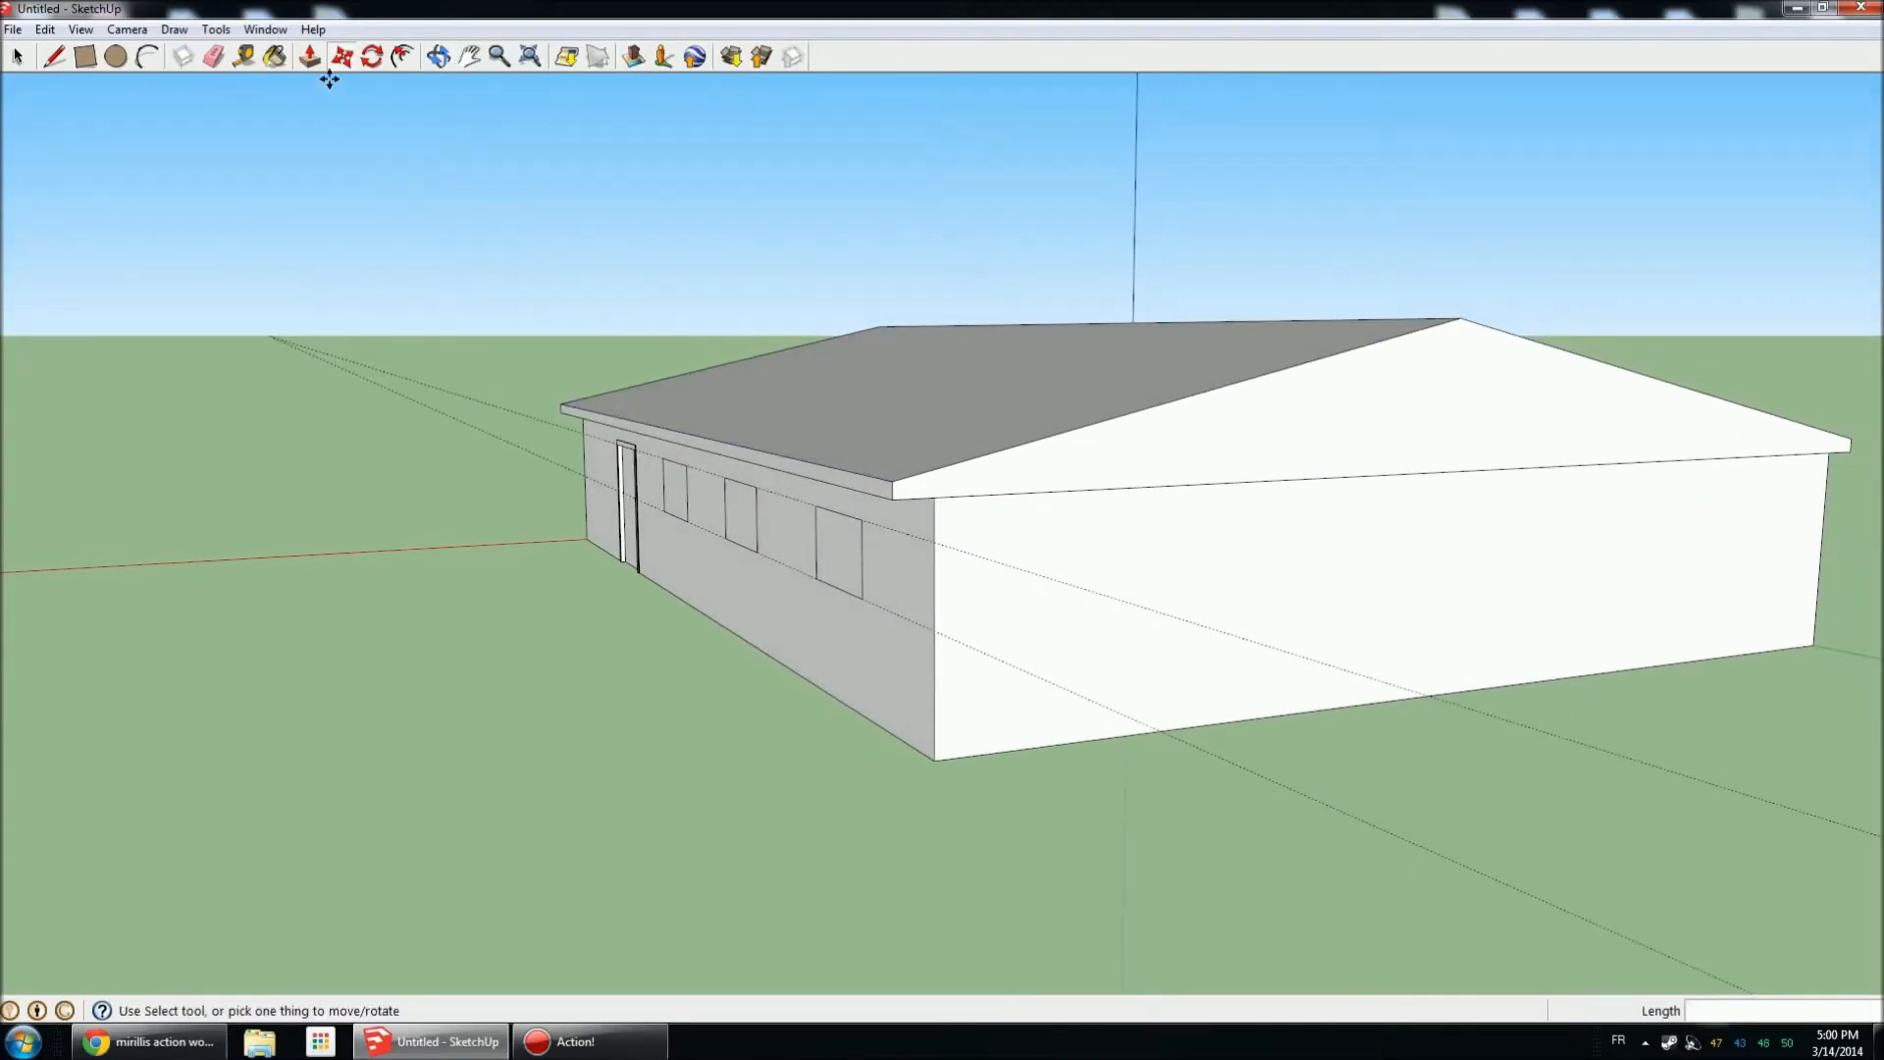
pyautogui.click(243, 56)
pyautogui.scroll(5, 1141, 736)
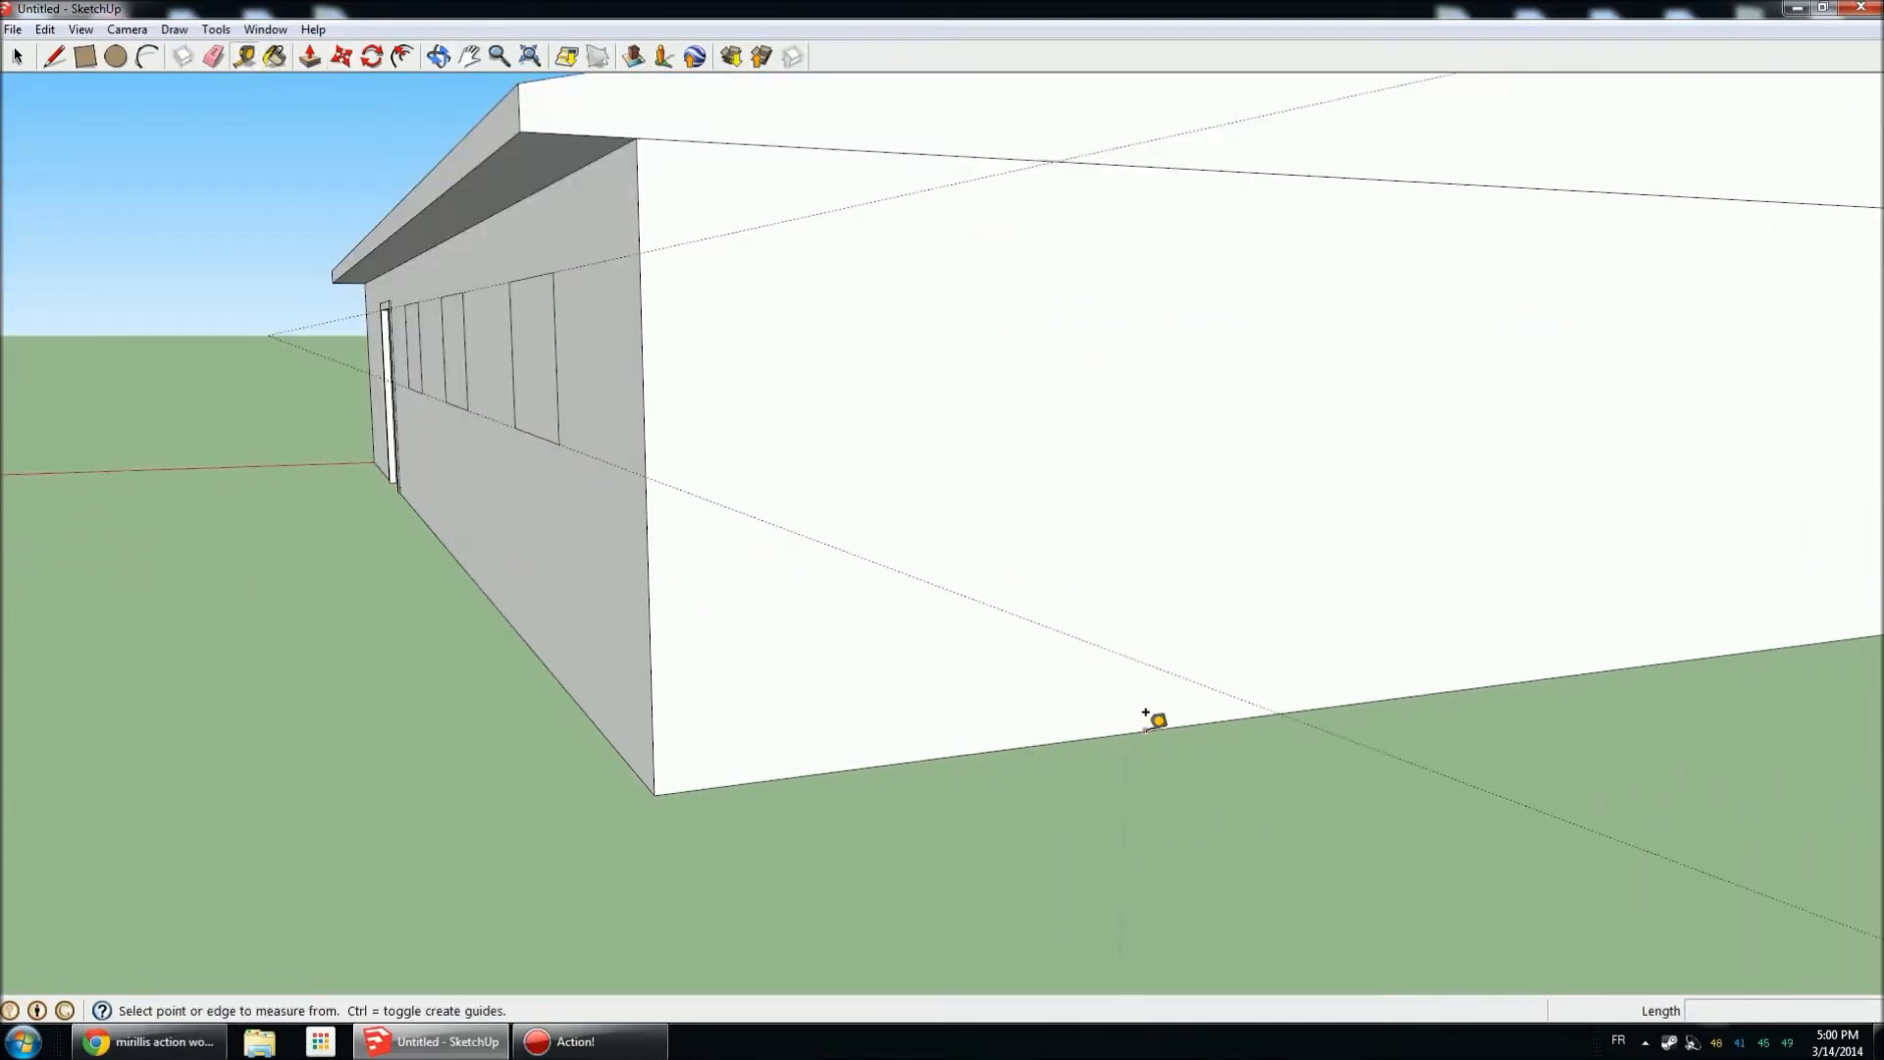
pyautogui.click(1143, 728)
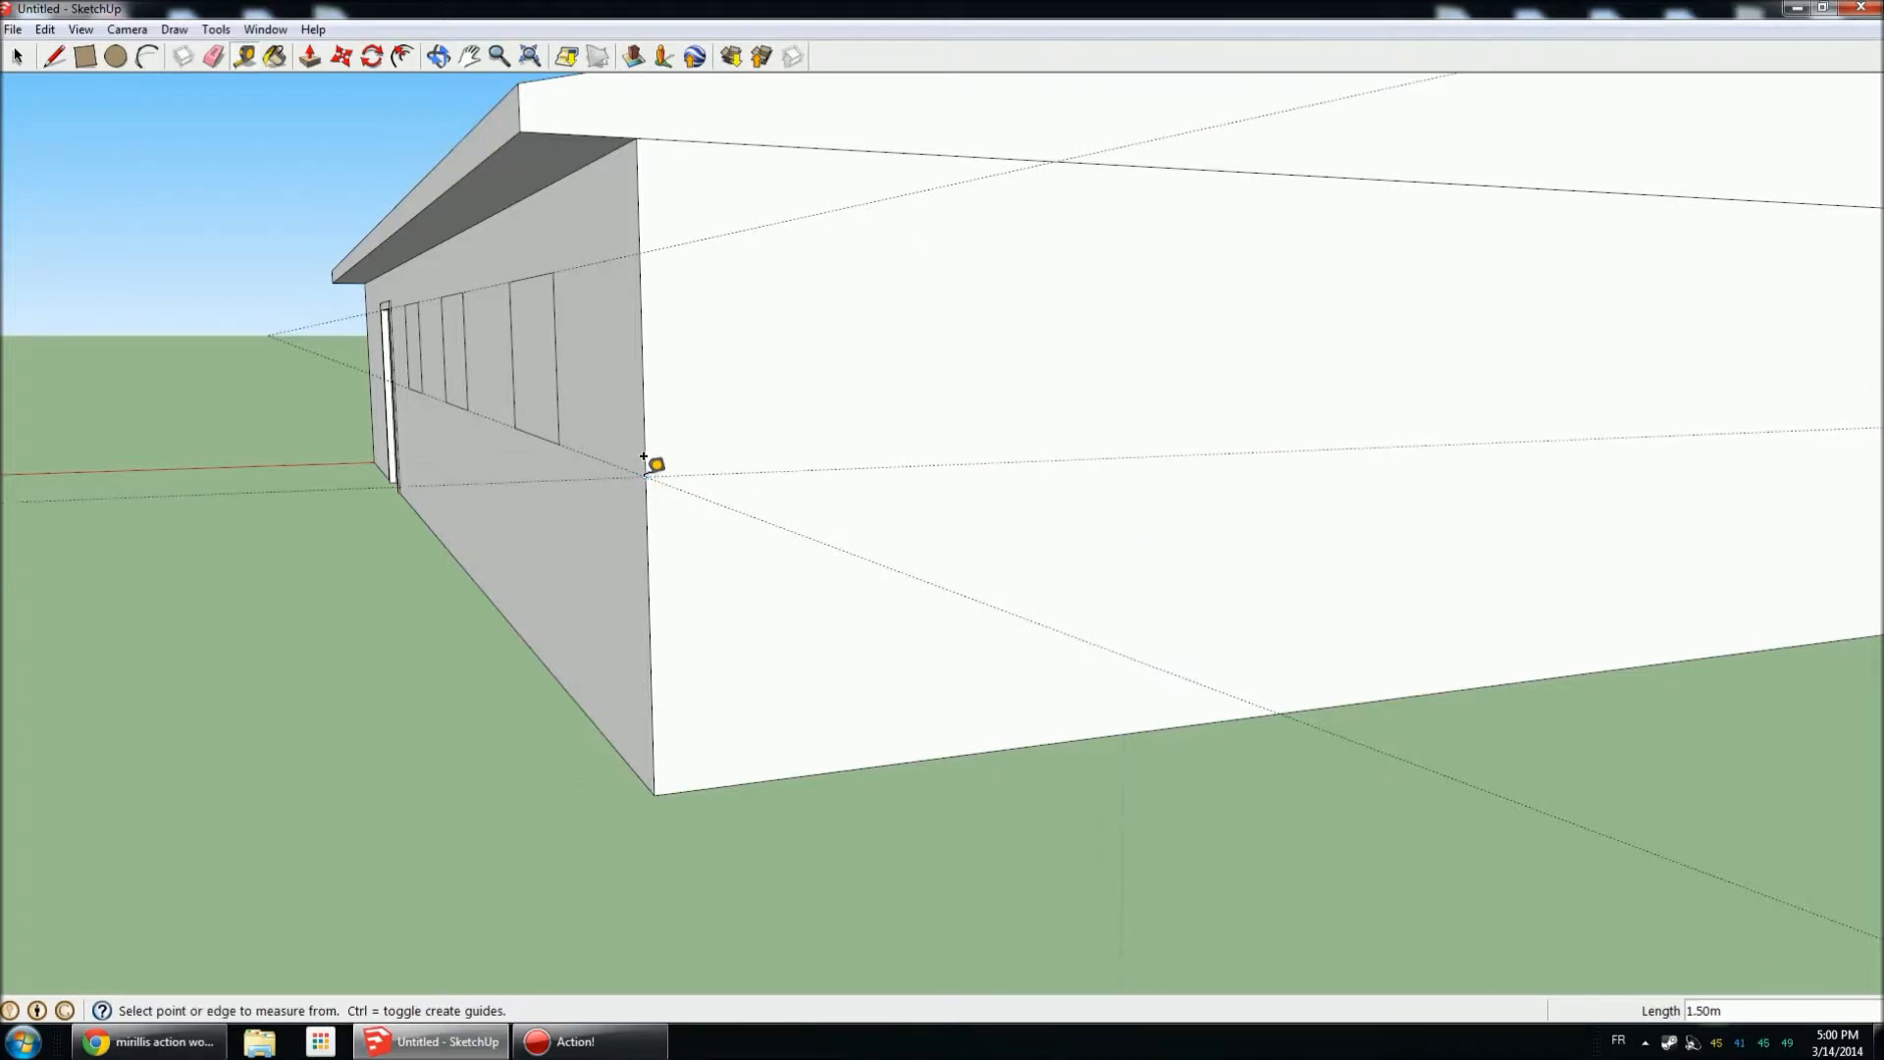
pyautogui.scroll(-3, 1040, 709)
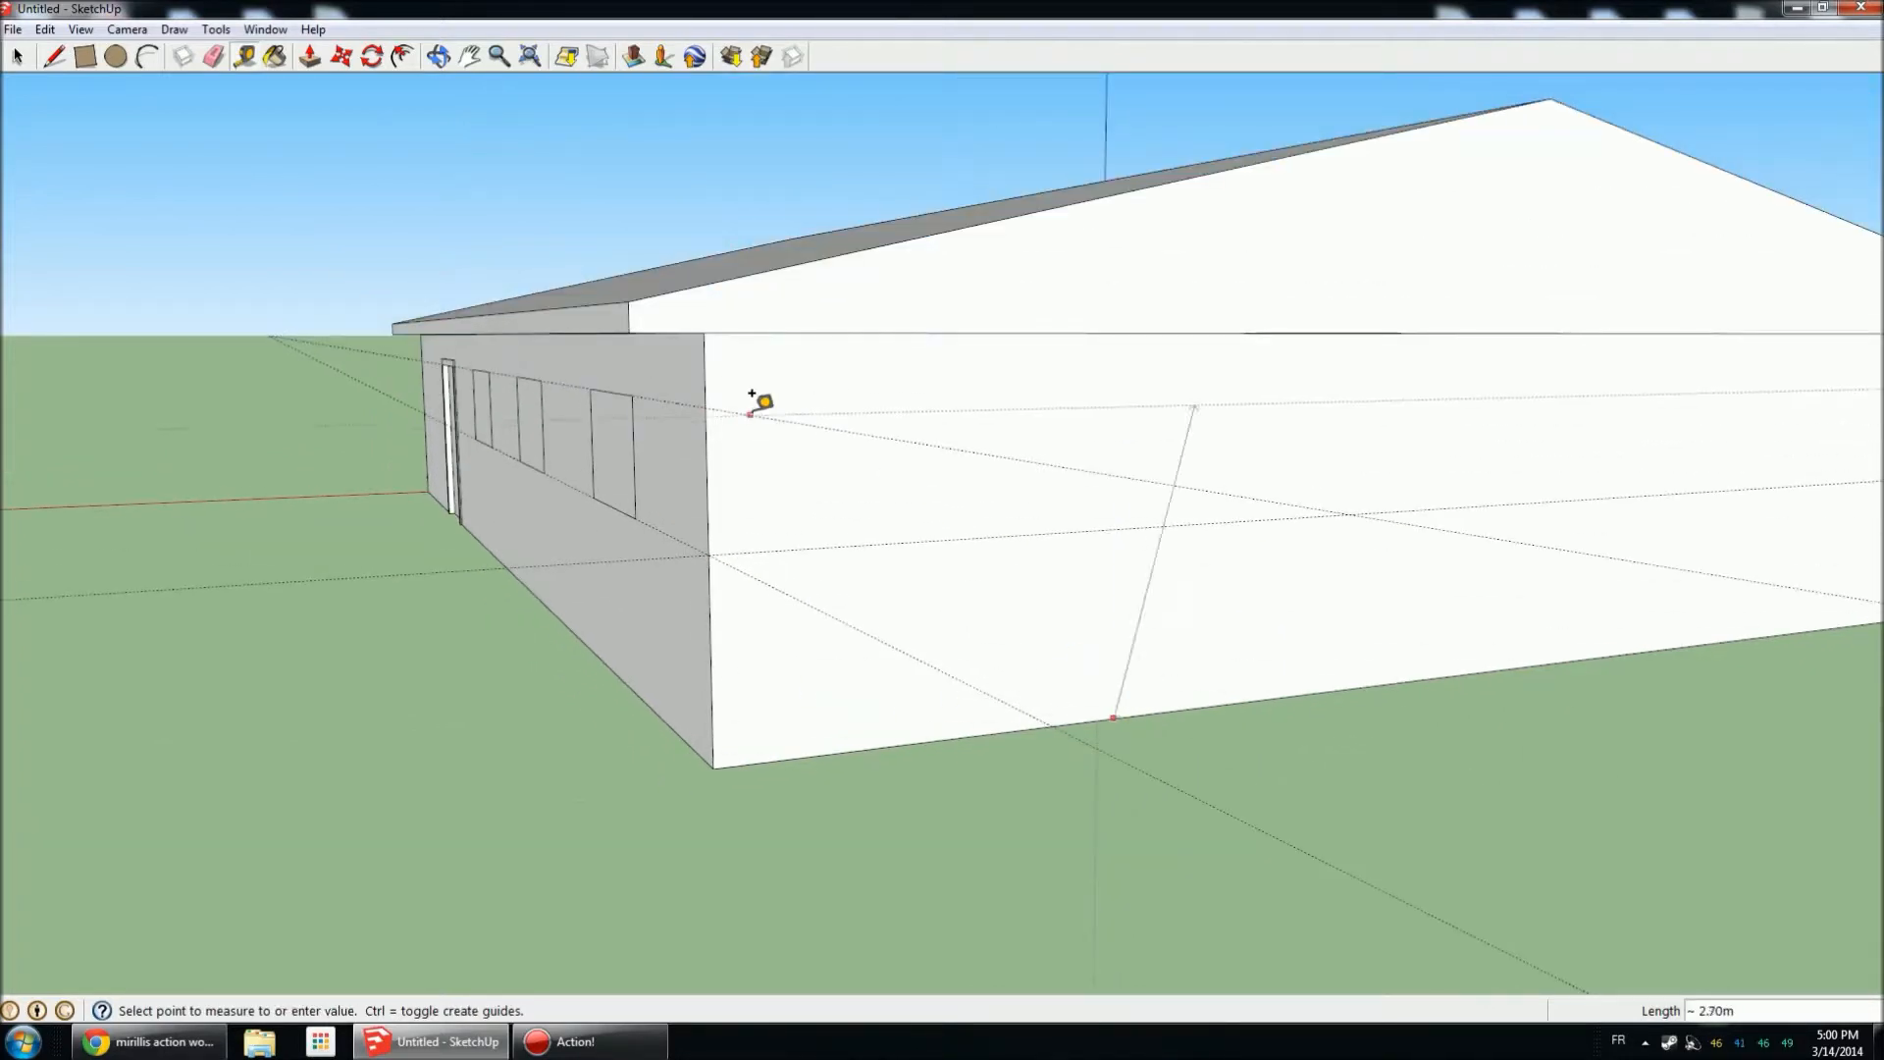
pyautogui.click(707, 387)
# Copy the long wall's window nearest the corner onto the gable-end wall, fitting it between the guides.
pyautogui.scroll(-2, 1156, 471)
pyautogui.moveTo(1157, 471); pyautogui.dragTo(1393, 503, button='middle')
pyautogui.click(17, 59)
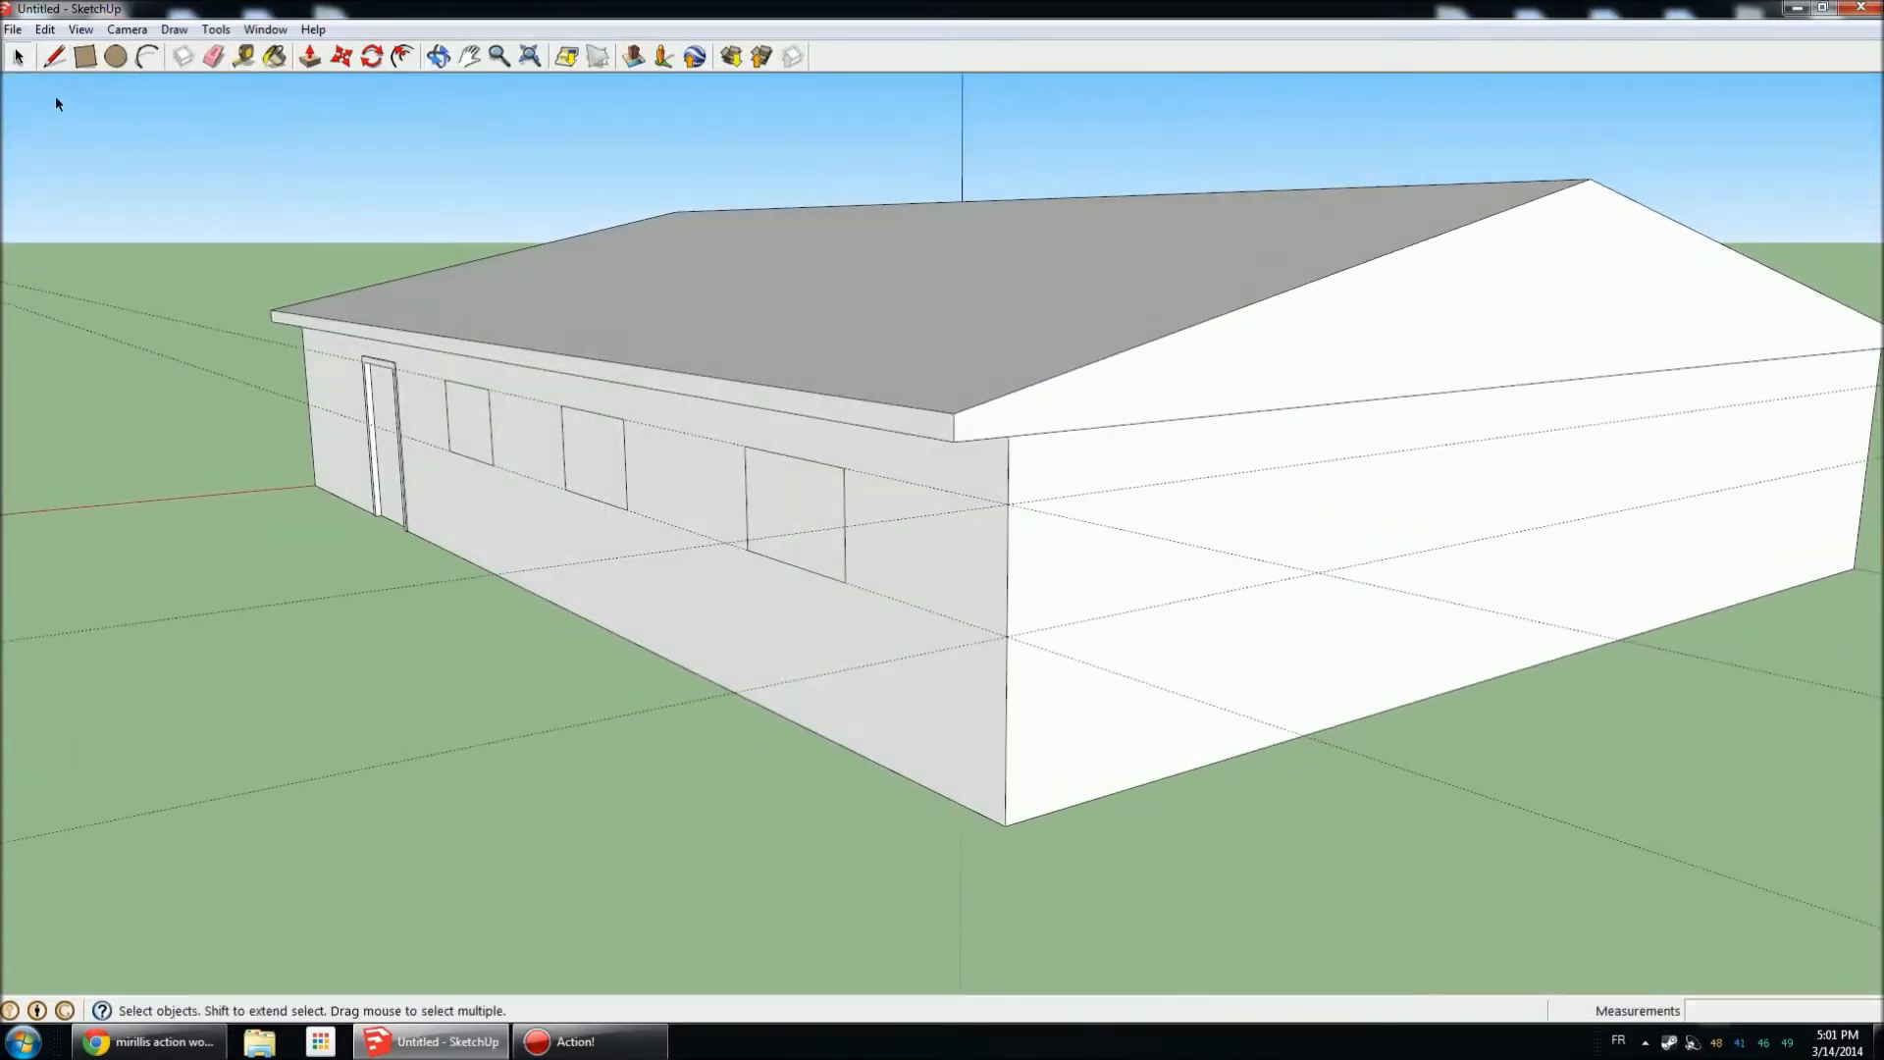
pyautogui.click(341, 57)
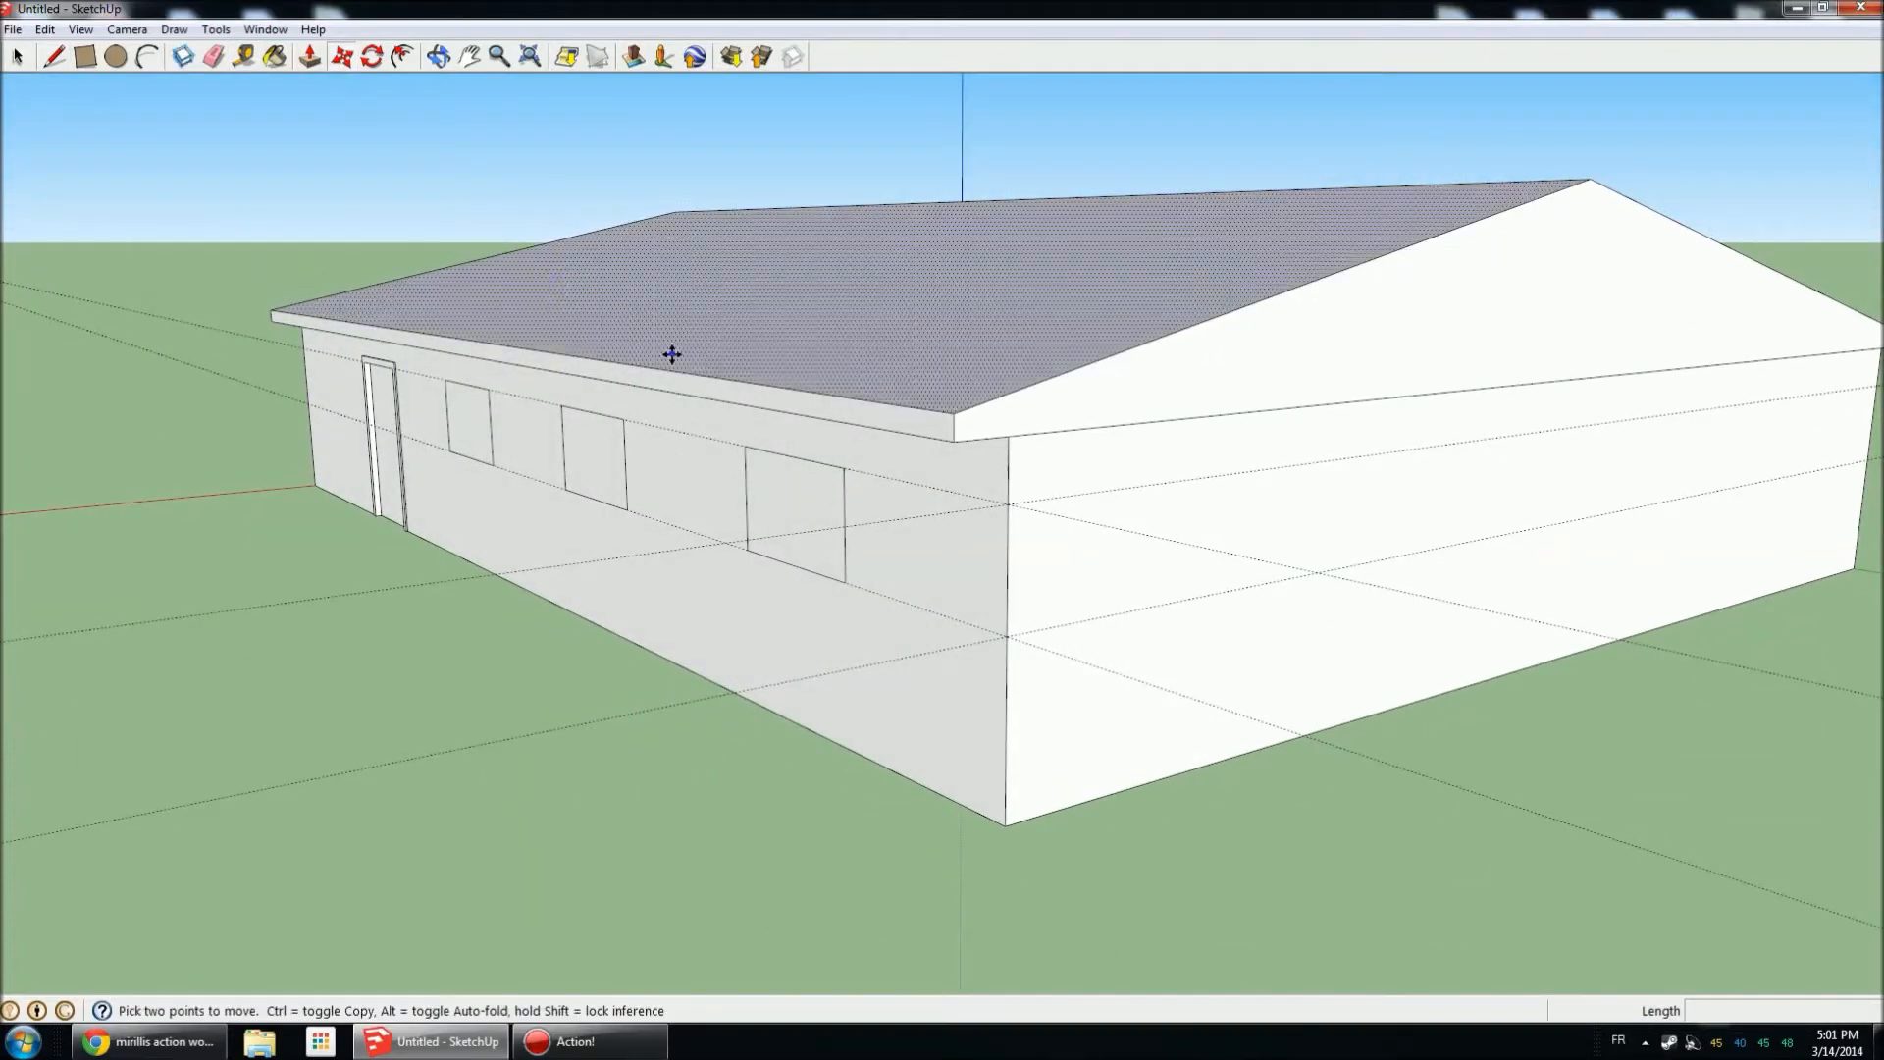
pyautogui.click(781, 493)
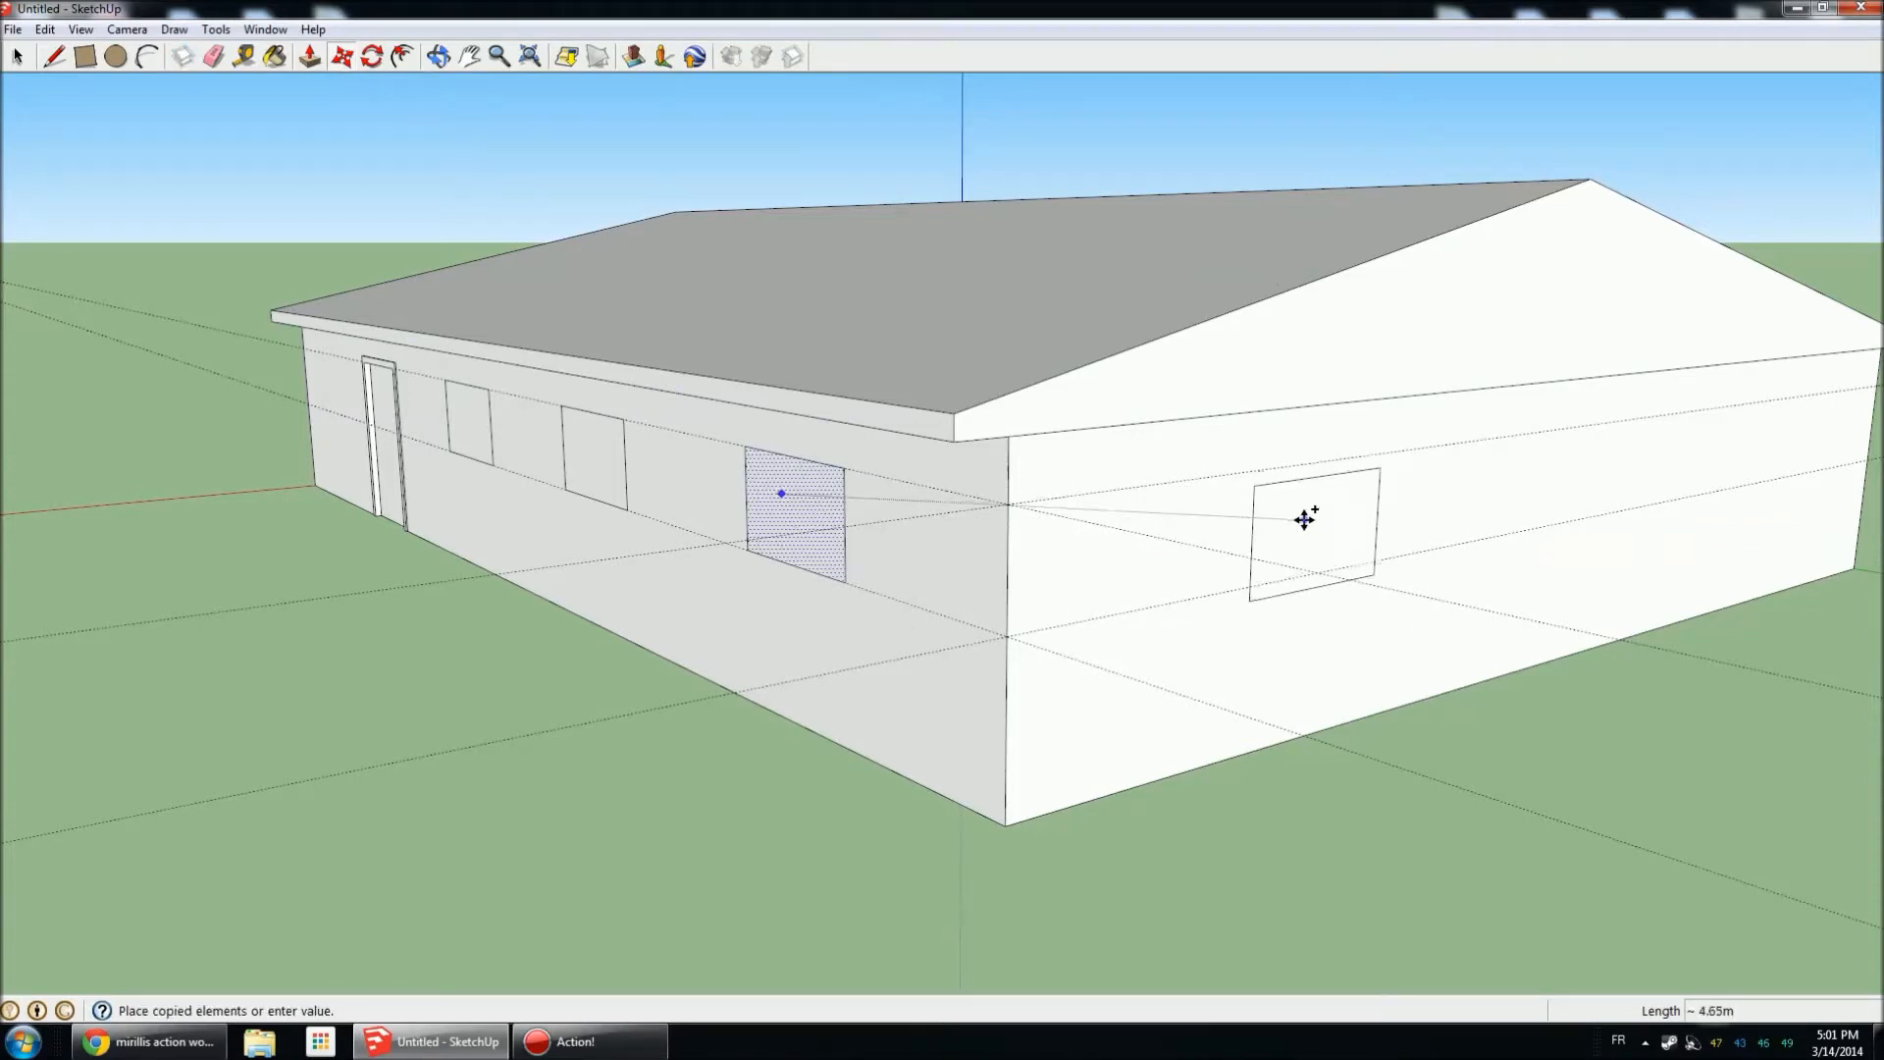
pyautogui.moveTo(1302, 507); pyautogui.dragTo(1459, 521, button='middle')
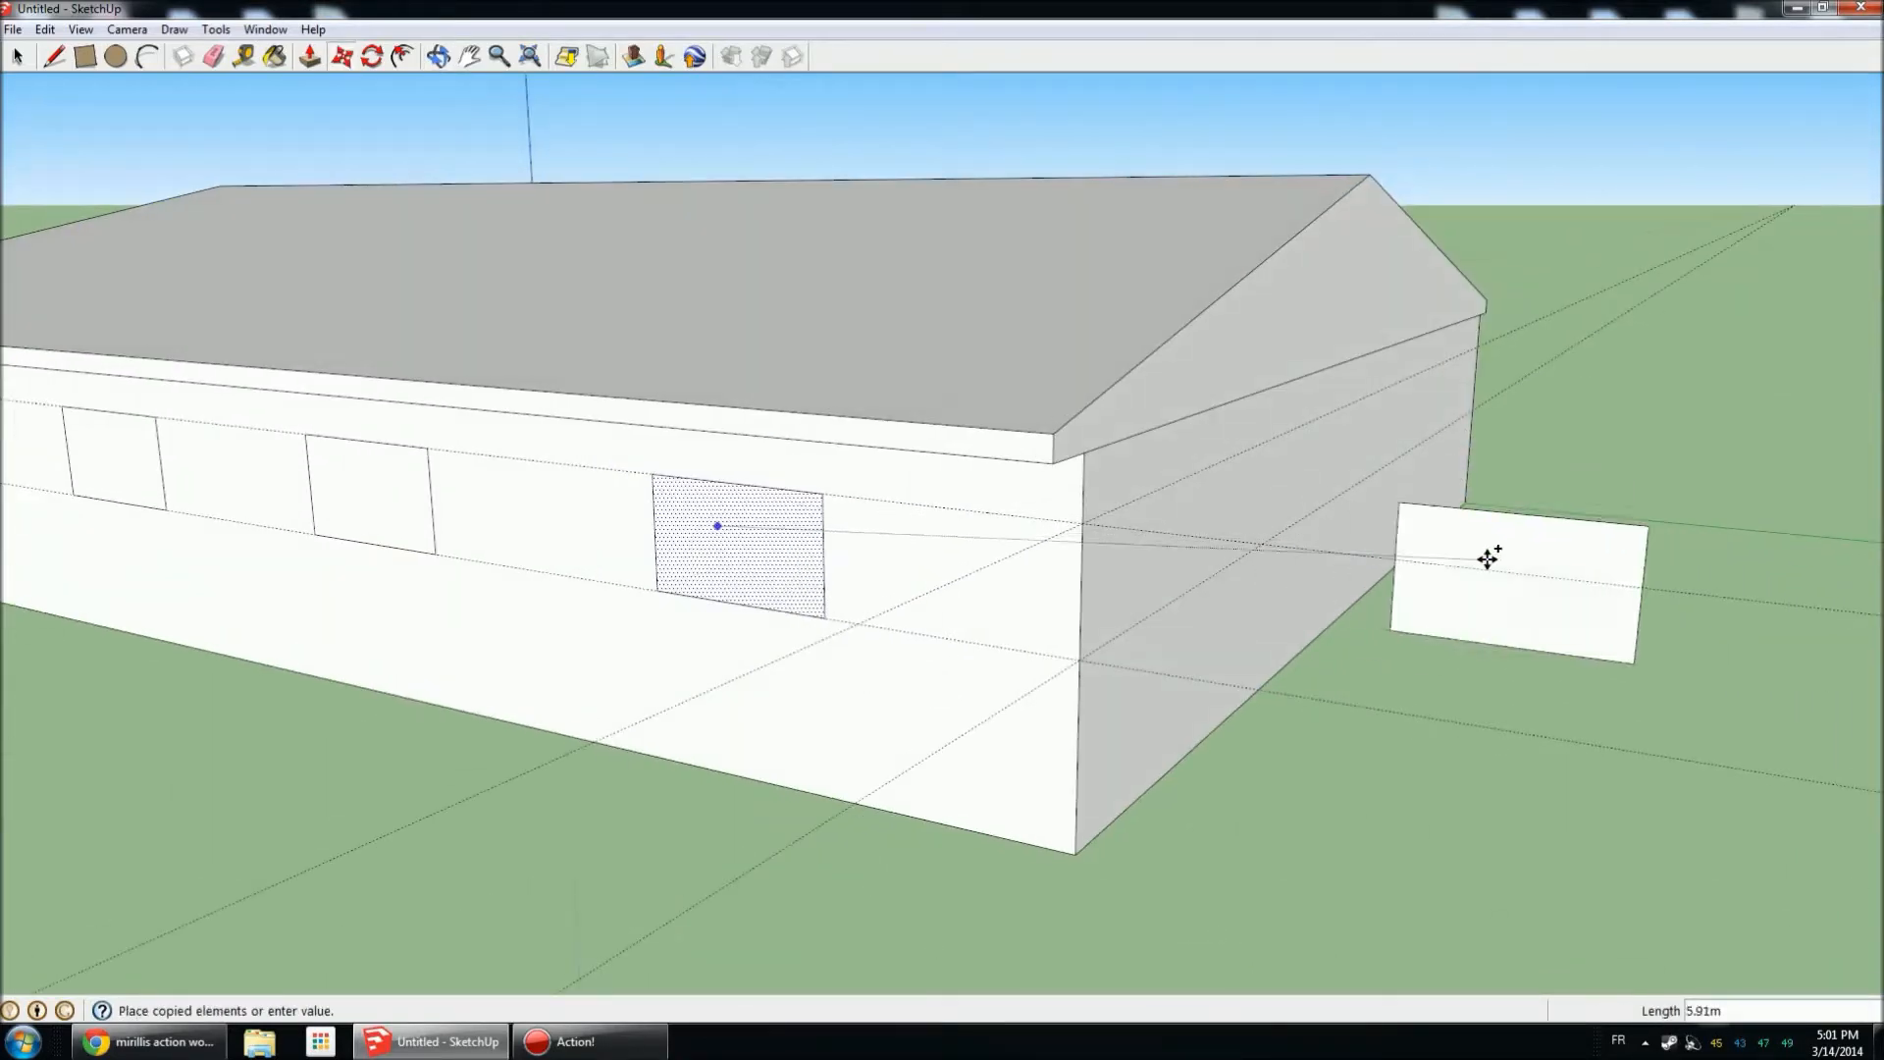
pyautogui.moveTo(1603, 644); pyautogui.dragTo(836, 497, button='middle')
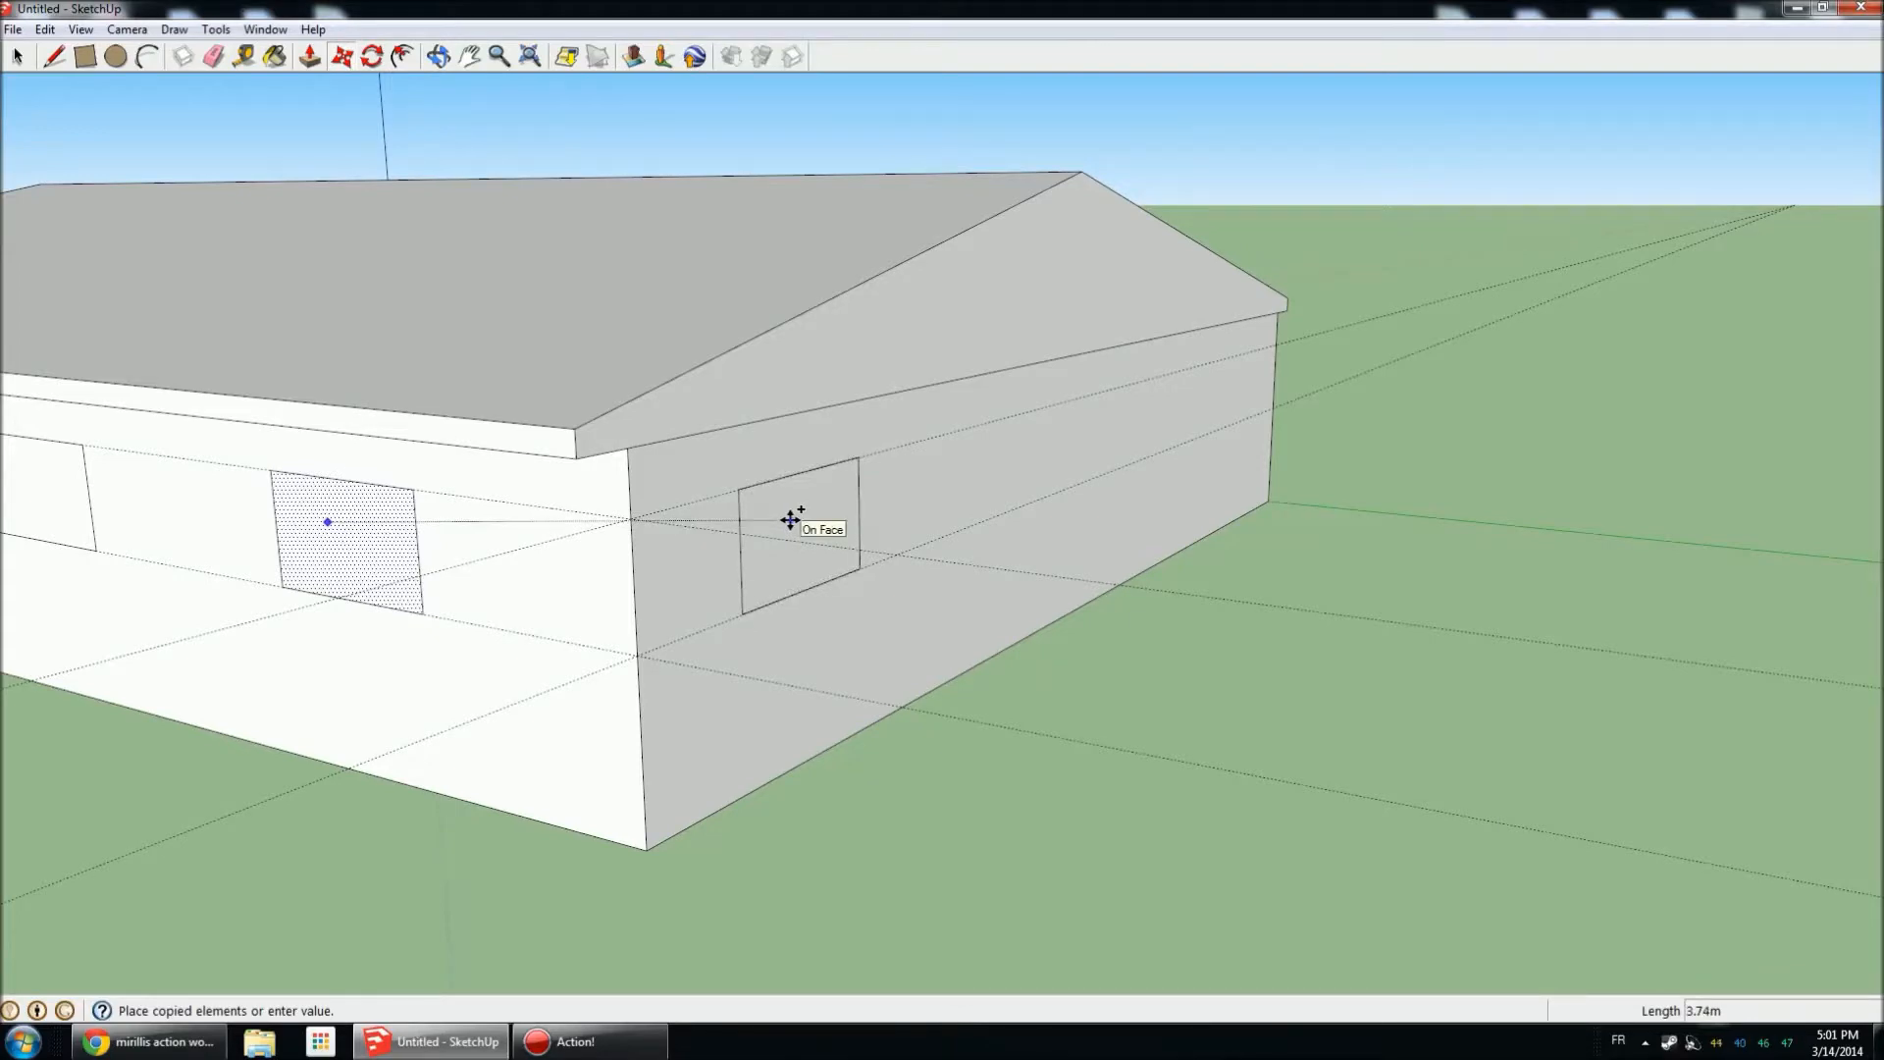
pyautogui.click(789, 519)
# Copy the gable-end window twice along that wall between the guides, placing the first copy about 4.7 m from the original.
pyautogui.moveTo(787, 517); pyautogui.dragTo(381, 461, button='middle')
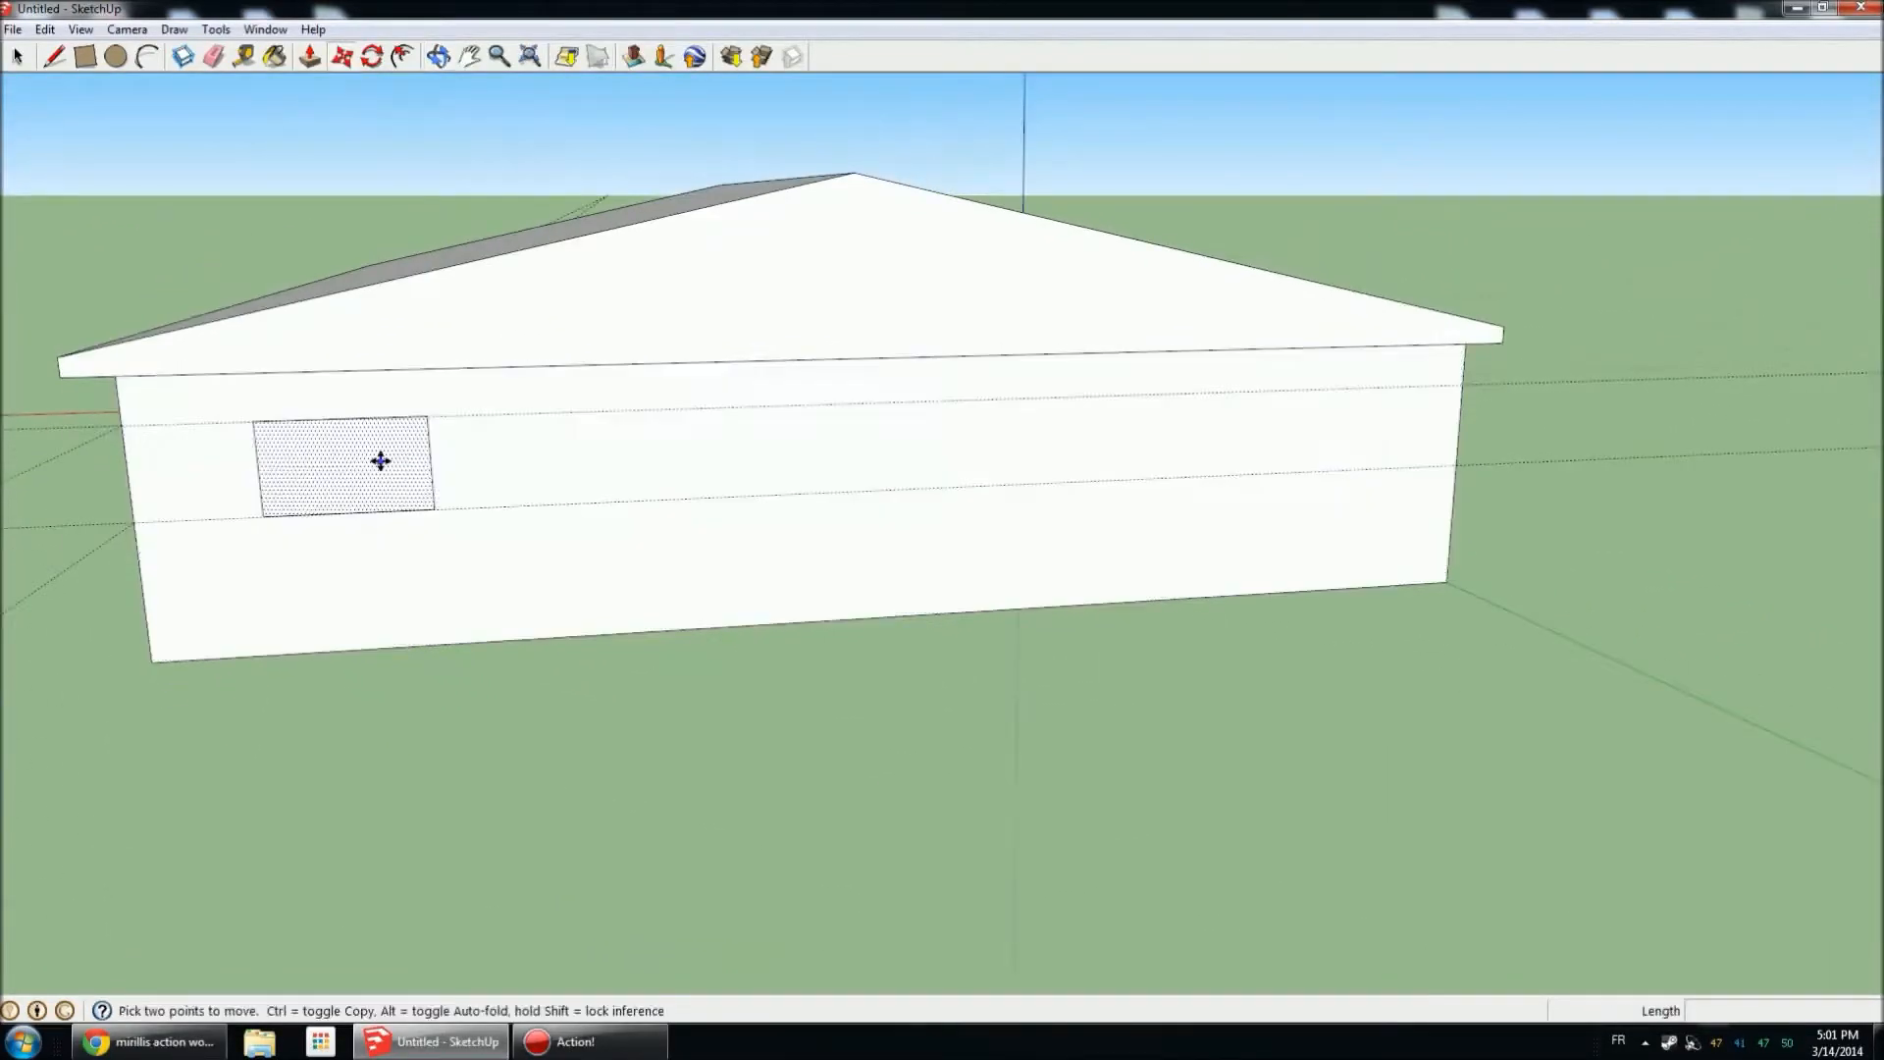
pyautogui.press('ctrl')
pyautogui.click(368, 457)
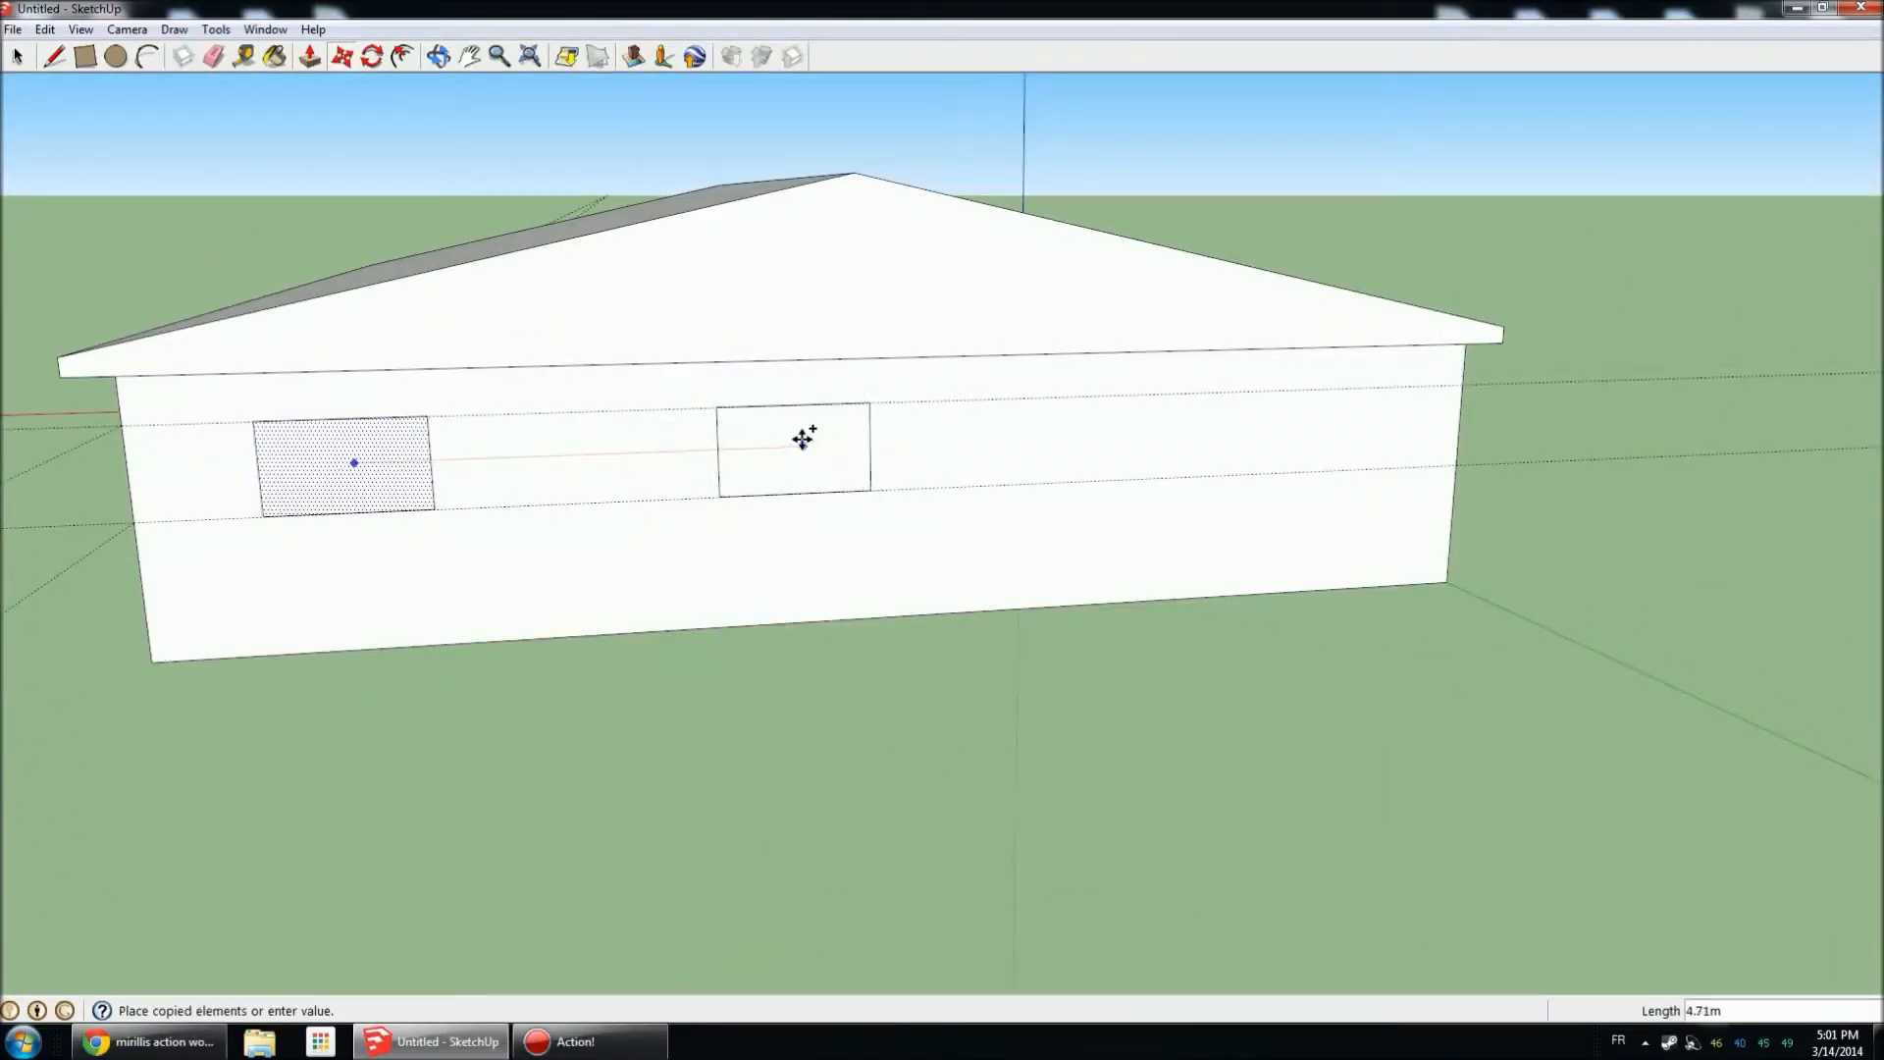
pyautogui.click(803, 438)
pyautogui.moveTo(909, 462); pyautogui.dragTo(833, 483, button='middle')
pyautogui.click(600, 450)
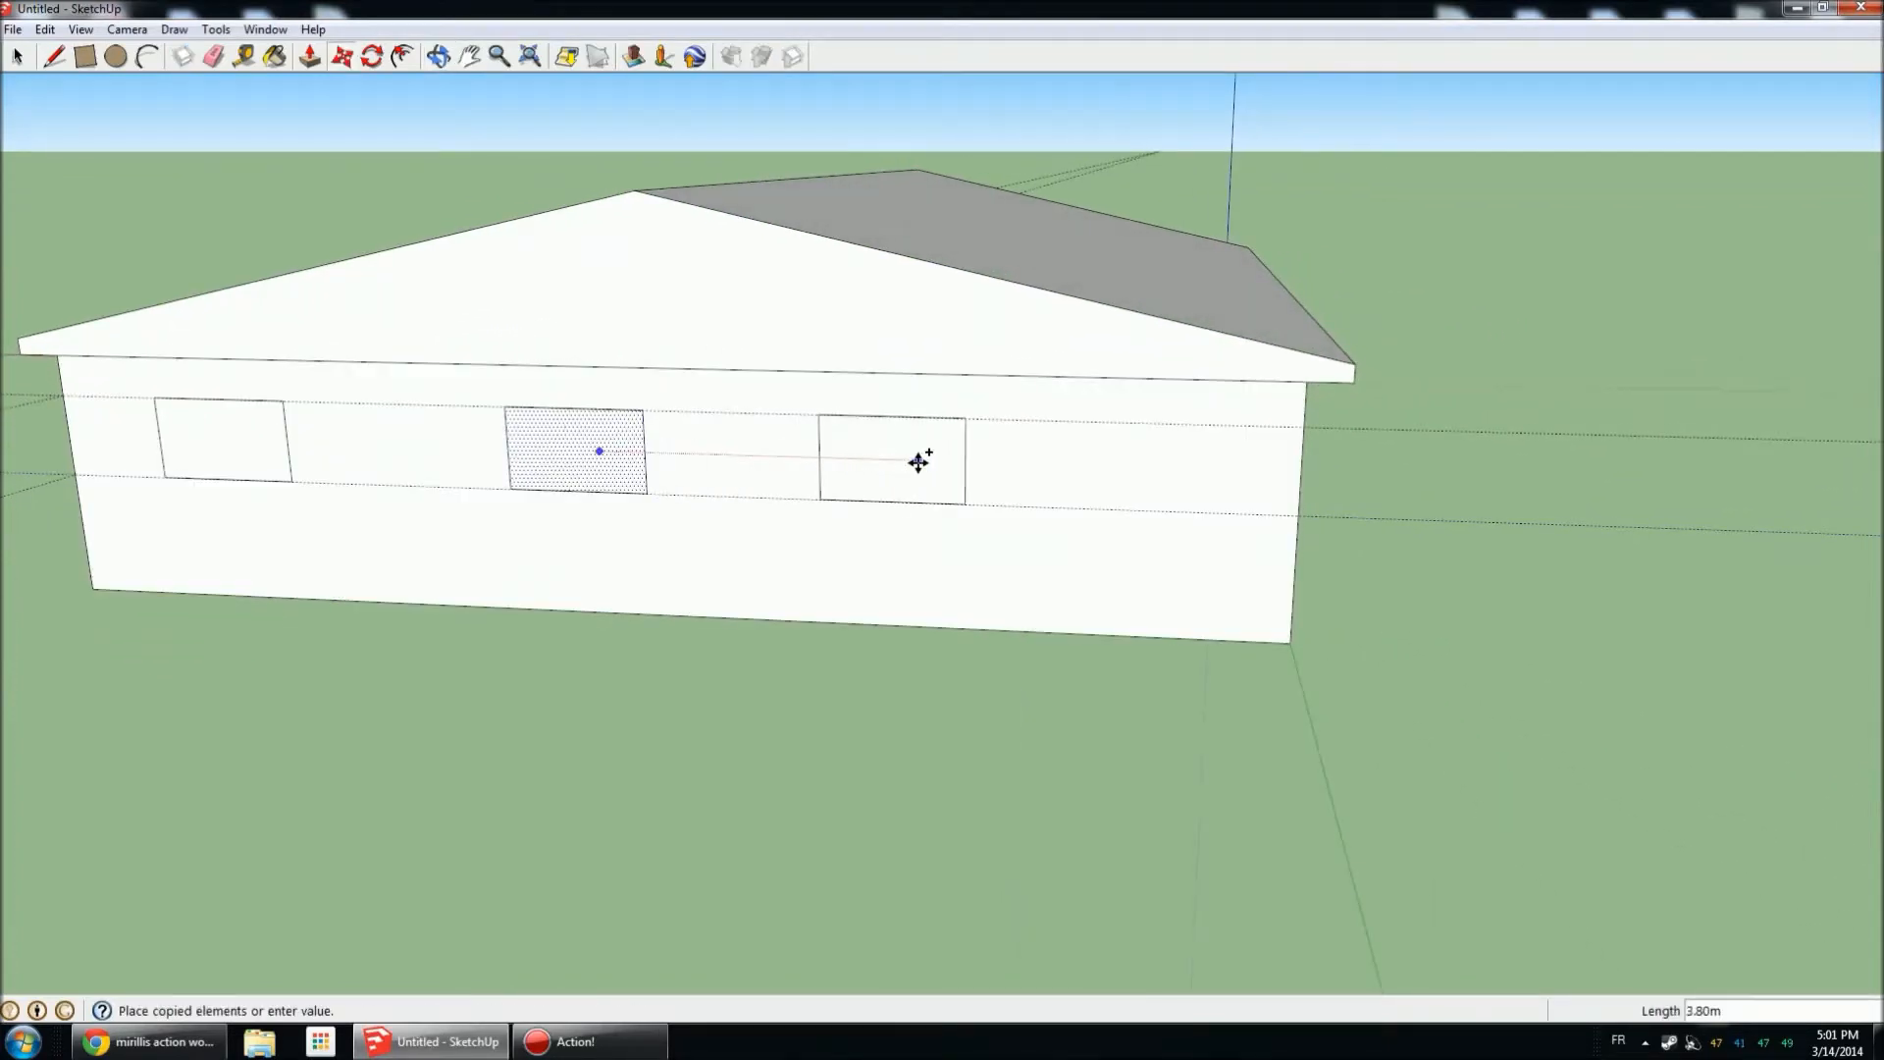
pyautogui.click(991, 467)
pyautogui.moveTo(991, 467); pyautogui.dragTo(193, 261, button='middle')
pyautogui.scroll(2, 1115, 261)
pyautogui.scroll(3, 1207, 551)
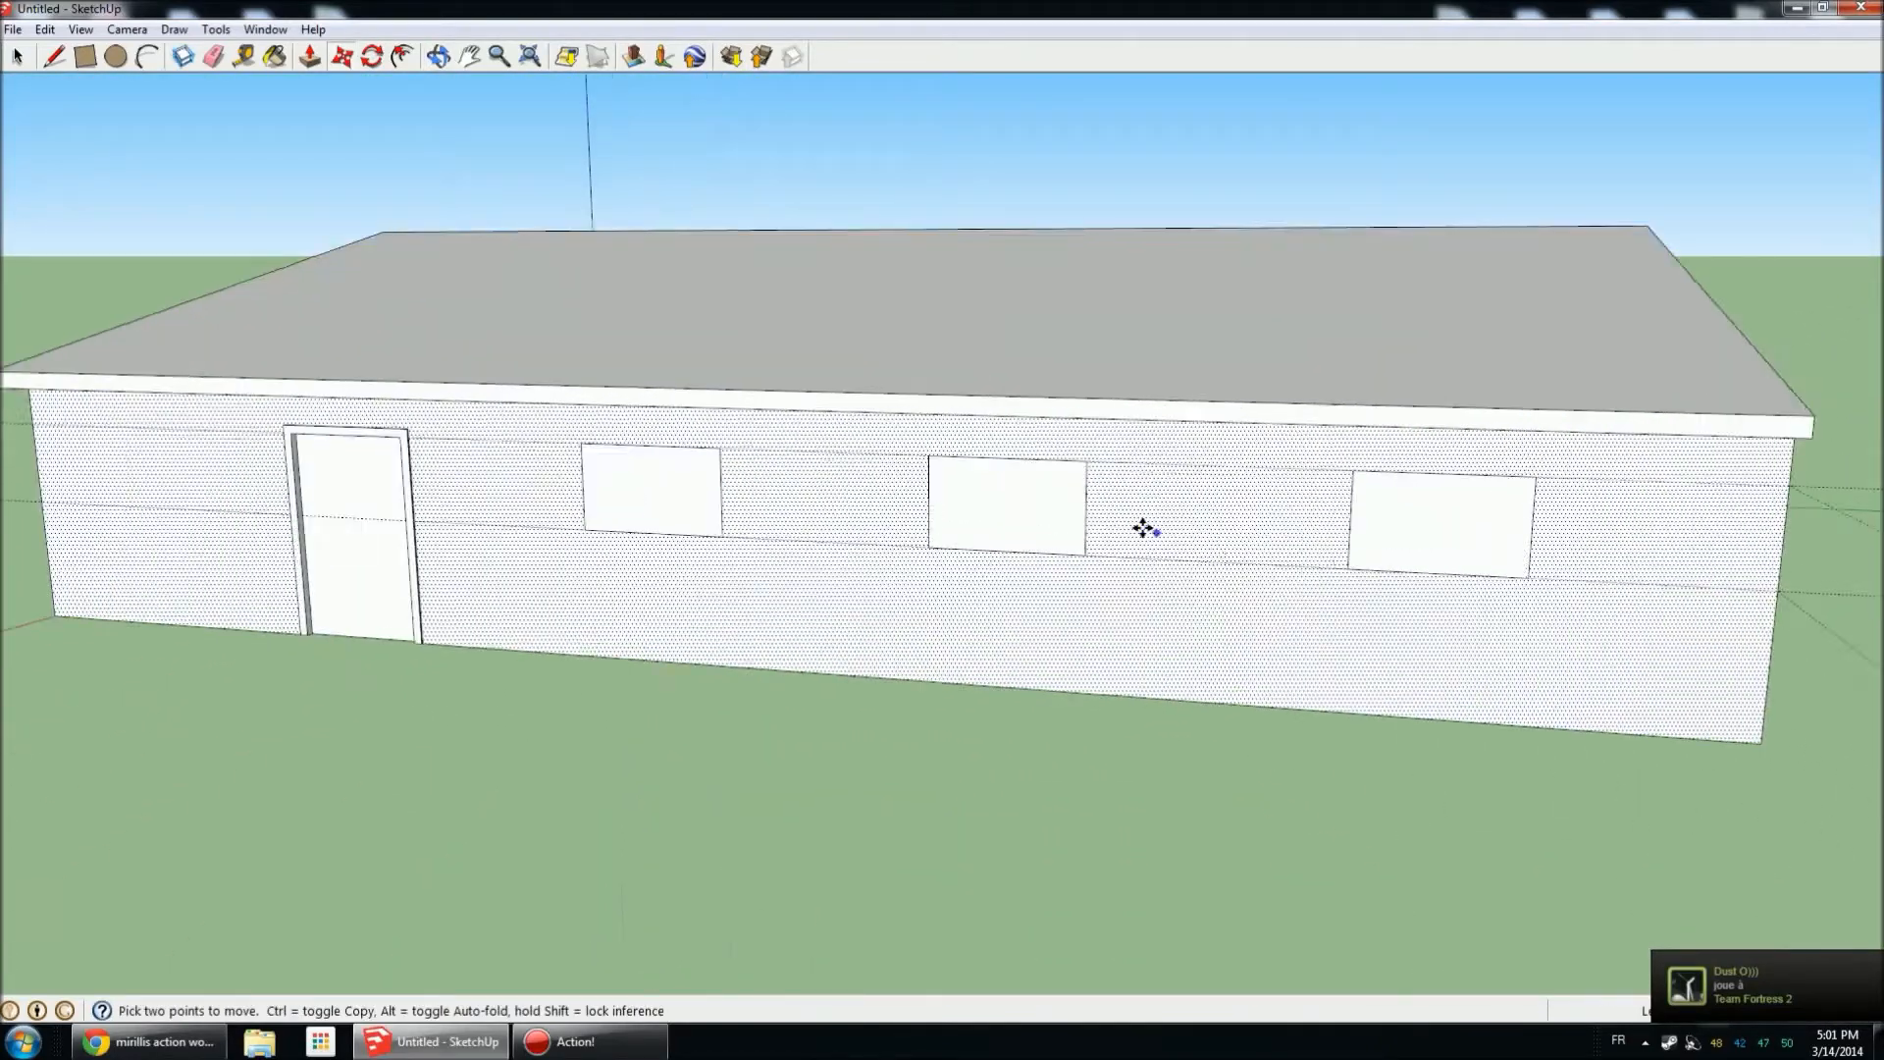
# Push the long wall's window nearest the door inward about 0.04 m and the middle window about 0.19 m.
pyautogui.scroll(3, 543, 333)
pyautogui.click(309, 57)
pyautogui.scroll(6, 475, 366)
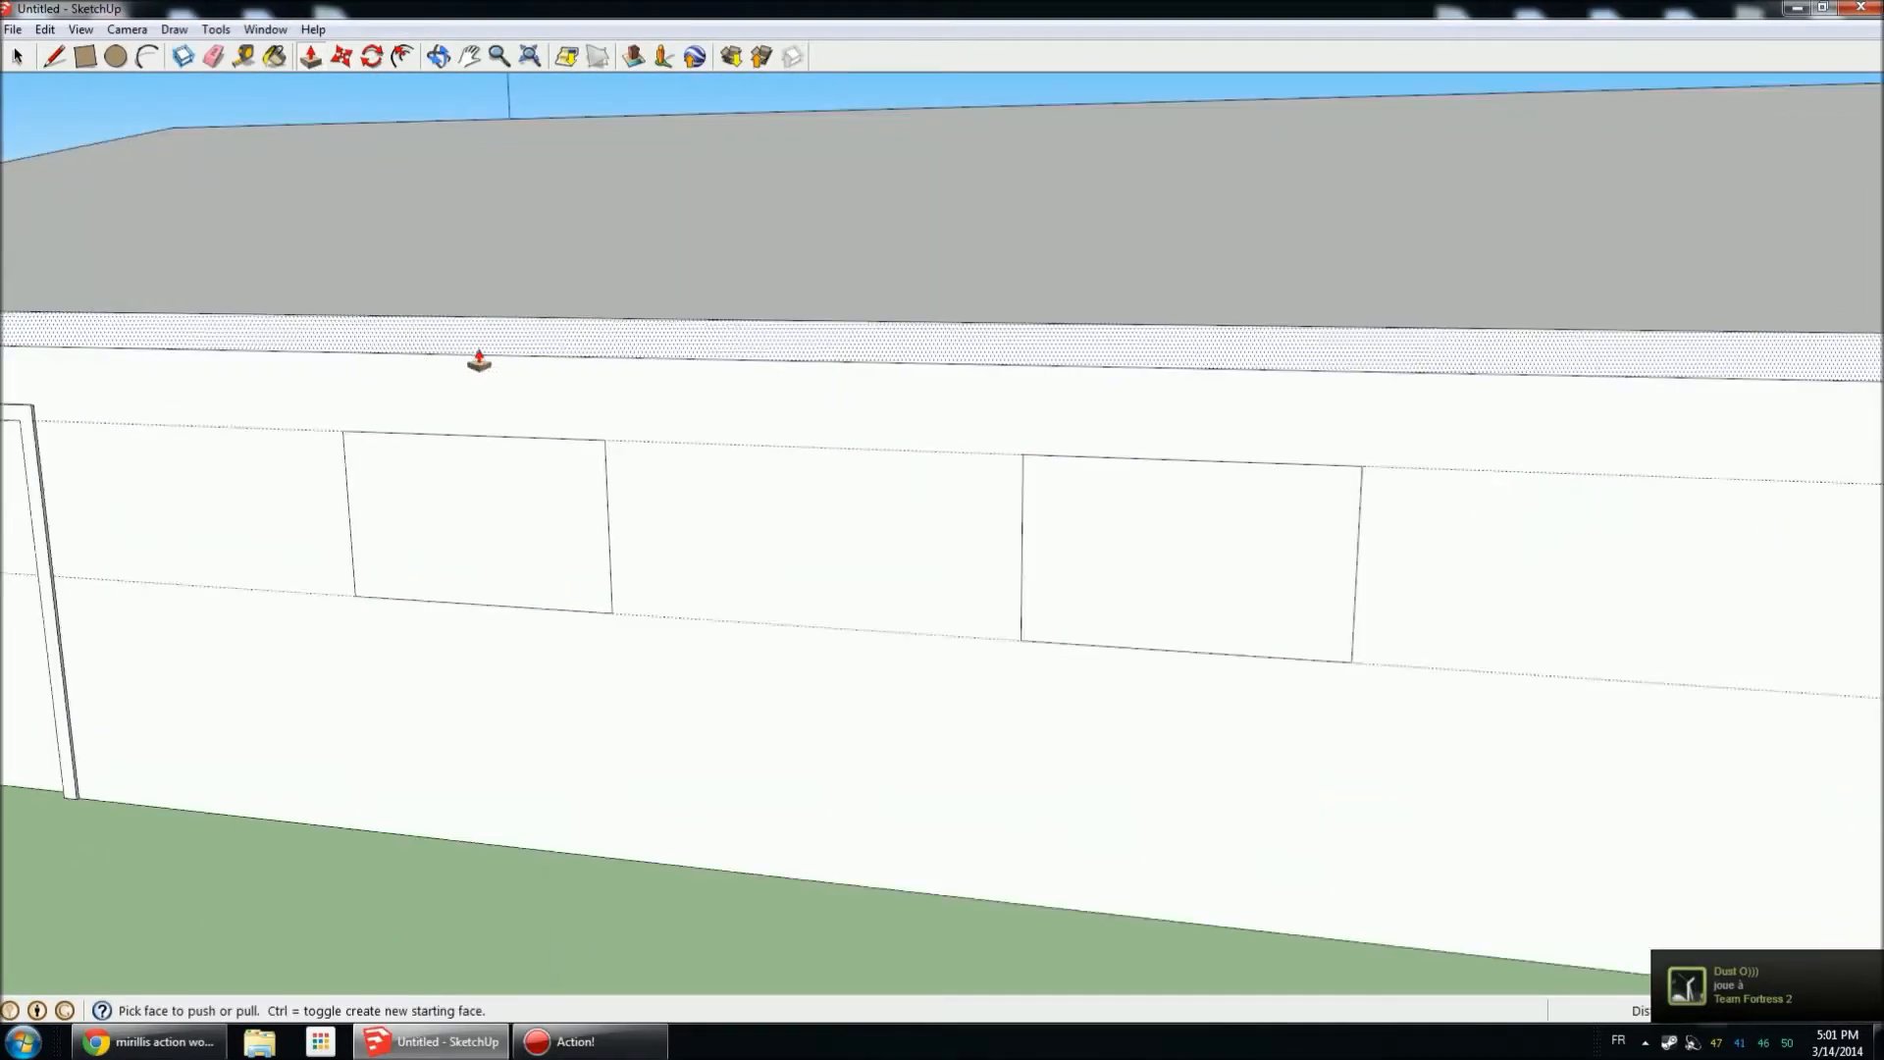
pyautogui.moveTo(412, 592); pyautogui.dragTo(416, 588)
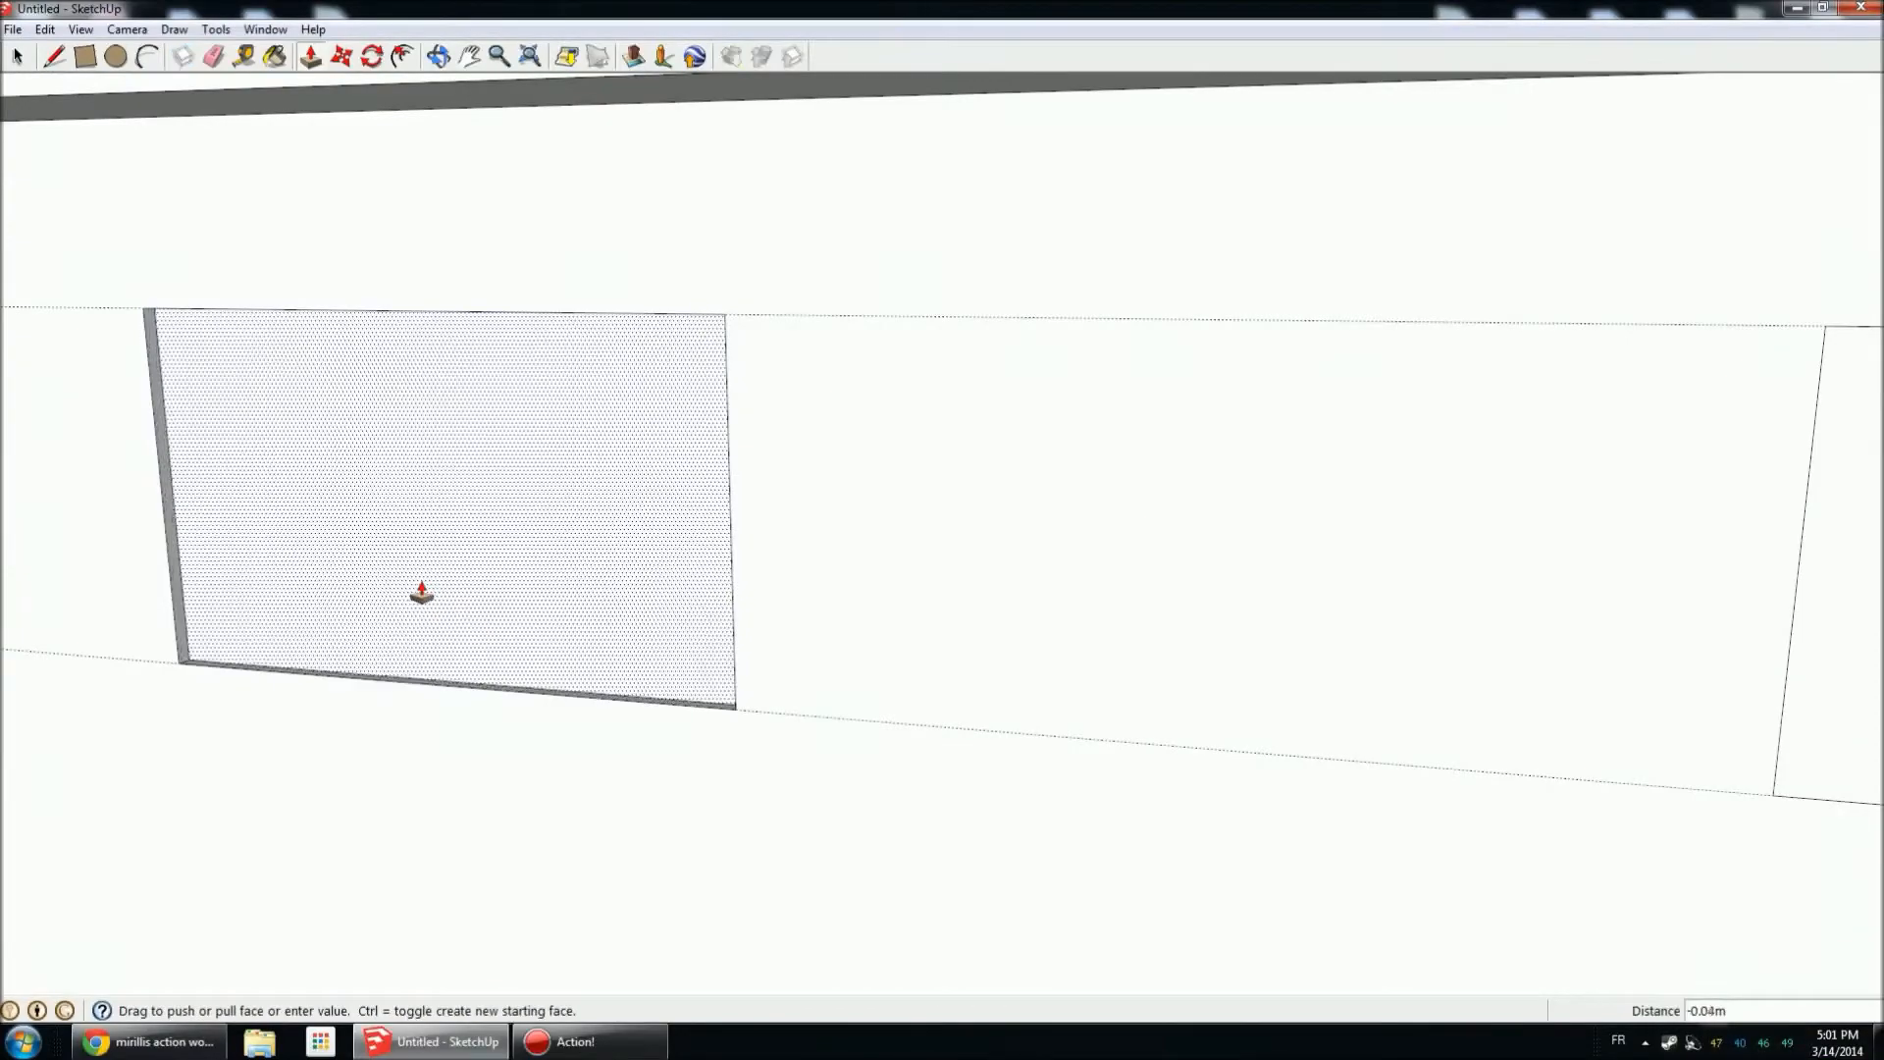
pyautogui.scroll(-6, 416, 656)
pyautogui.moveTo(366, 560); pyautogui.dragTo(805, 645, button='middle')
pyautogui.moveTo(916, 652)
pyautogui.mouseDown()
pyautogui.moveTo(933, 631)
pyautogui.moveTo(927, 651)
pyautogui.mouseUp()
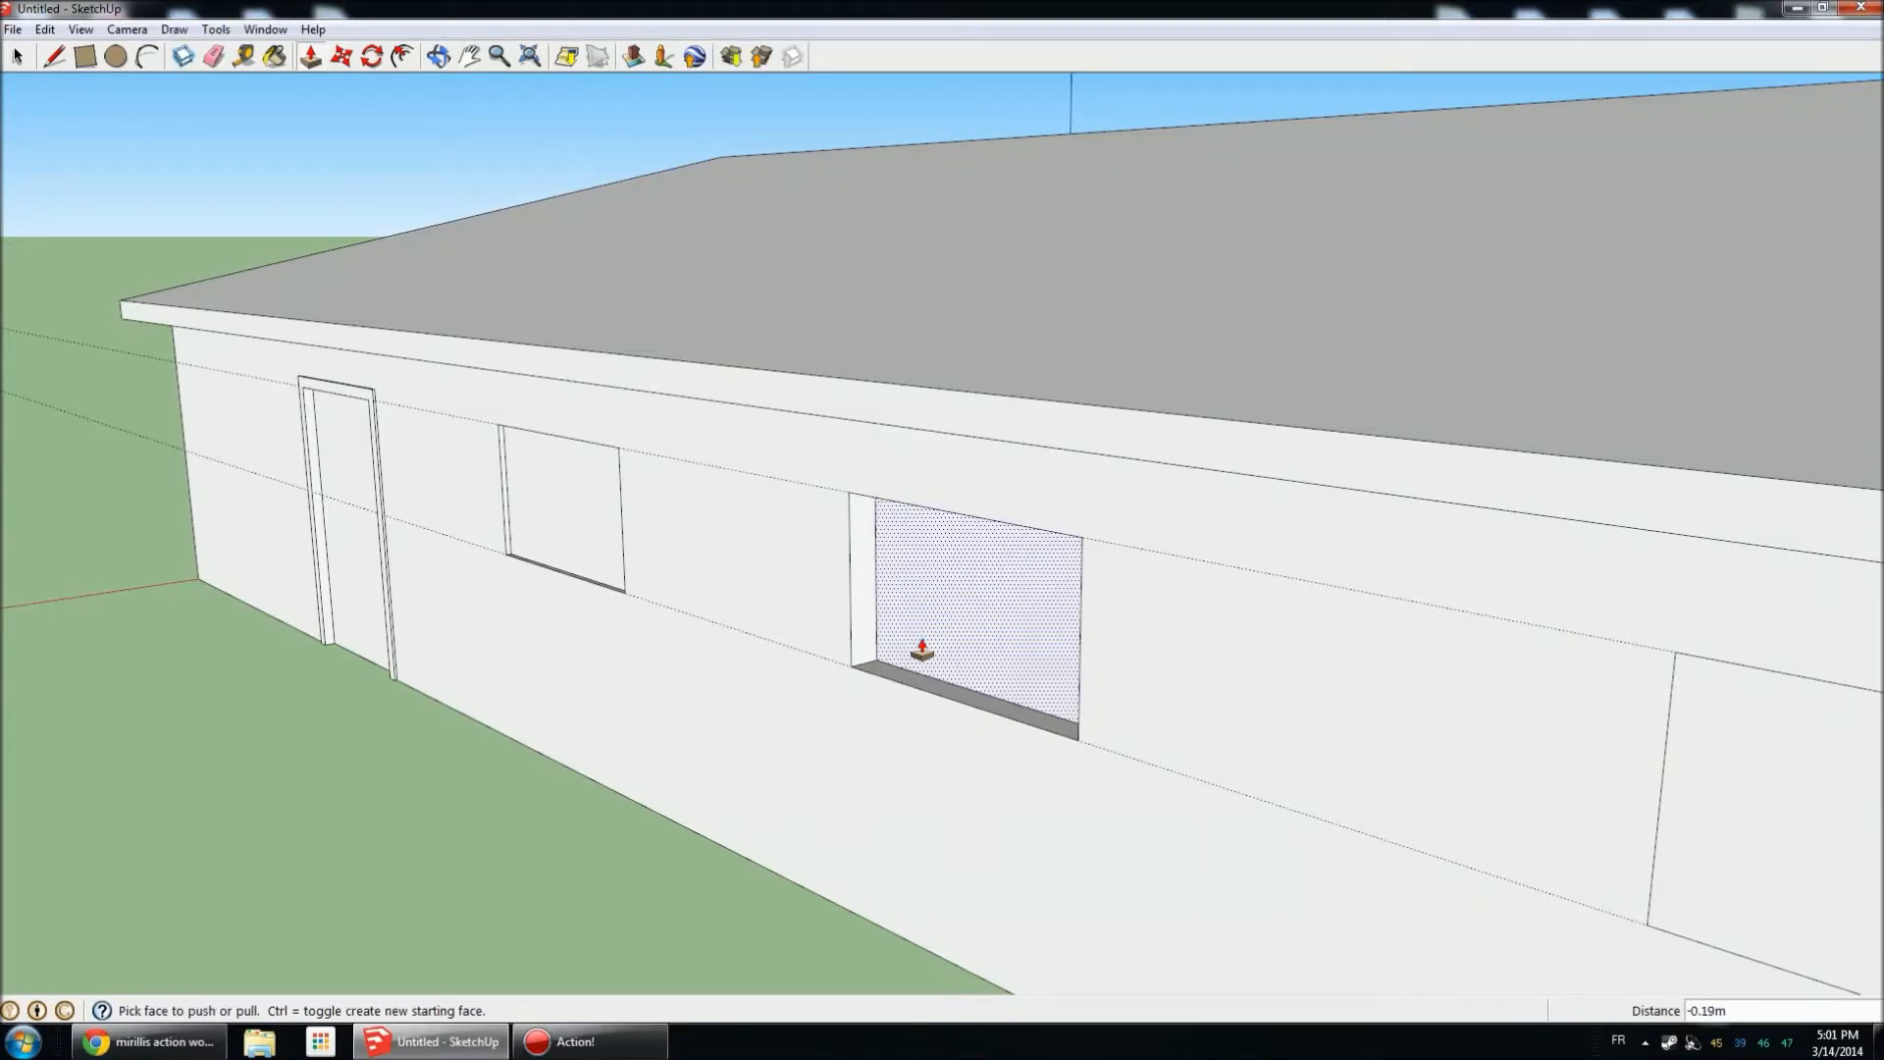
# Recess the window nearest the door and the far window of the long wall to match the middle window's depth.
pyautogui.moveTo(541, 512); pyautogui.dragTo(671, 574)
pyautogui.moveTo(837, 609); pyautogui.dragTo(959, 623)
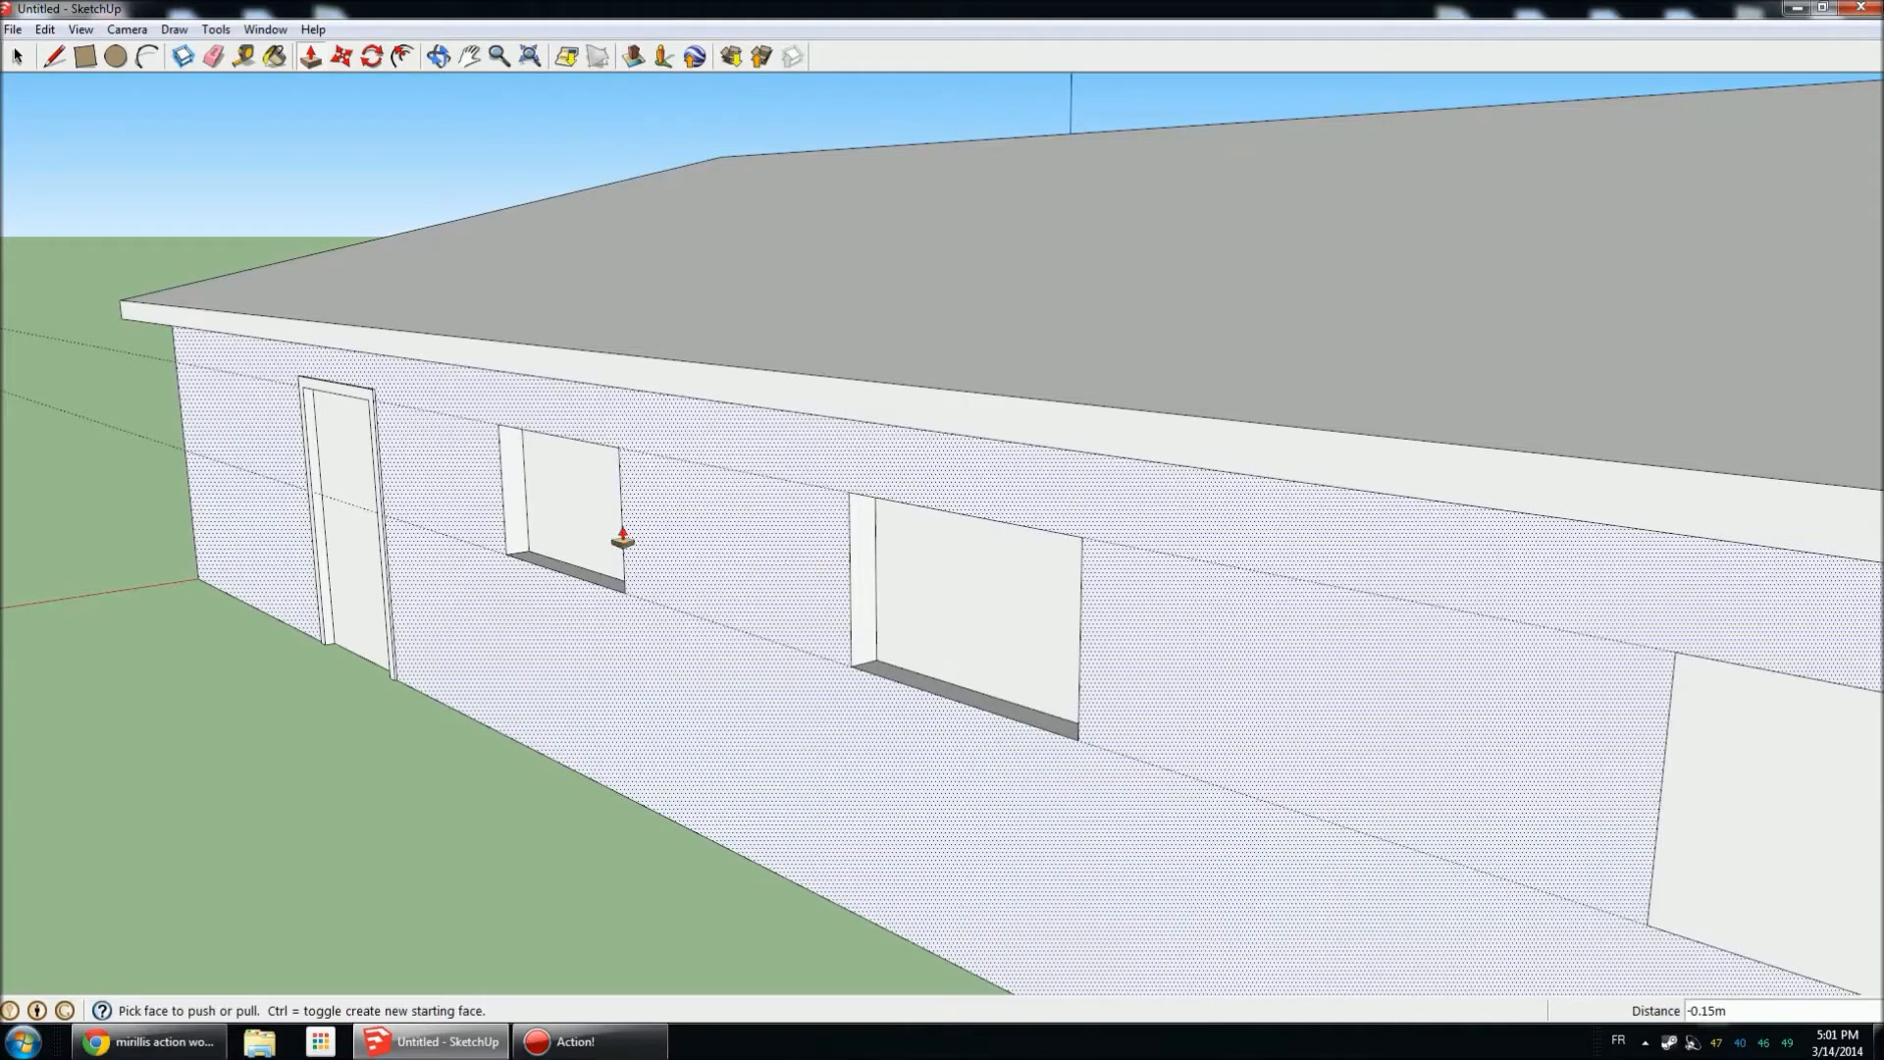
pyautogui.moveTo(900, 622); pyautogui.dragTo(1324, 711, button='middle')
pyautogui.moveTo(1325, 712); pyautogui.dragTo(896, 547)
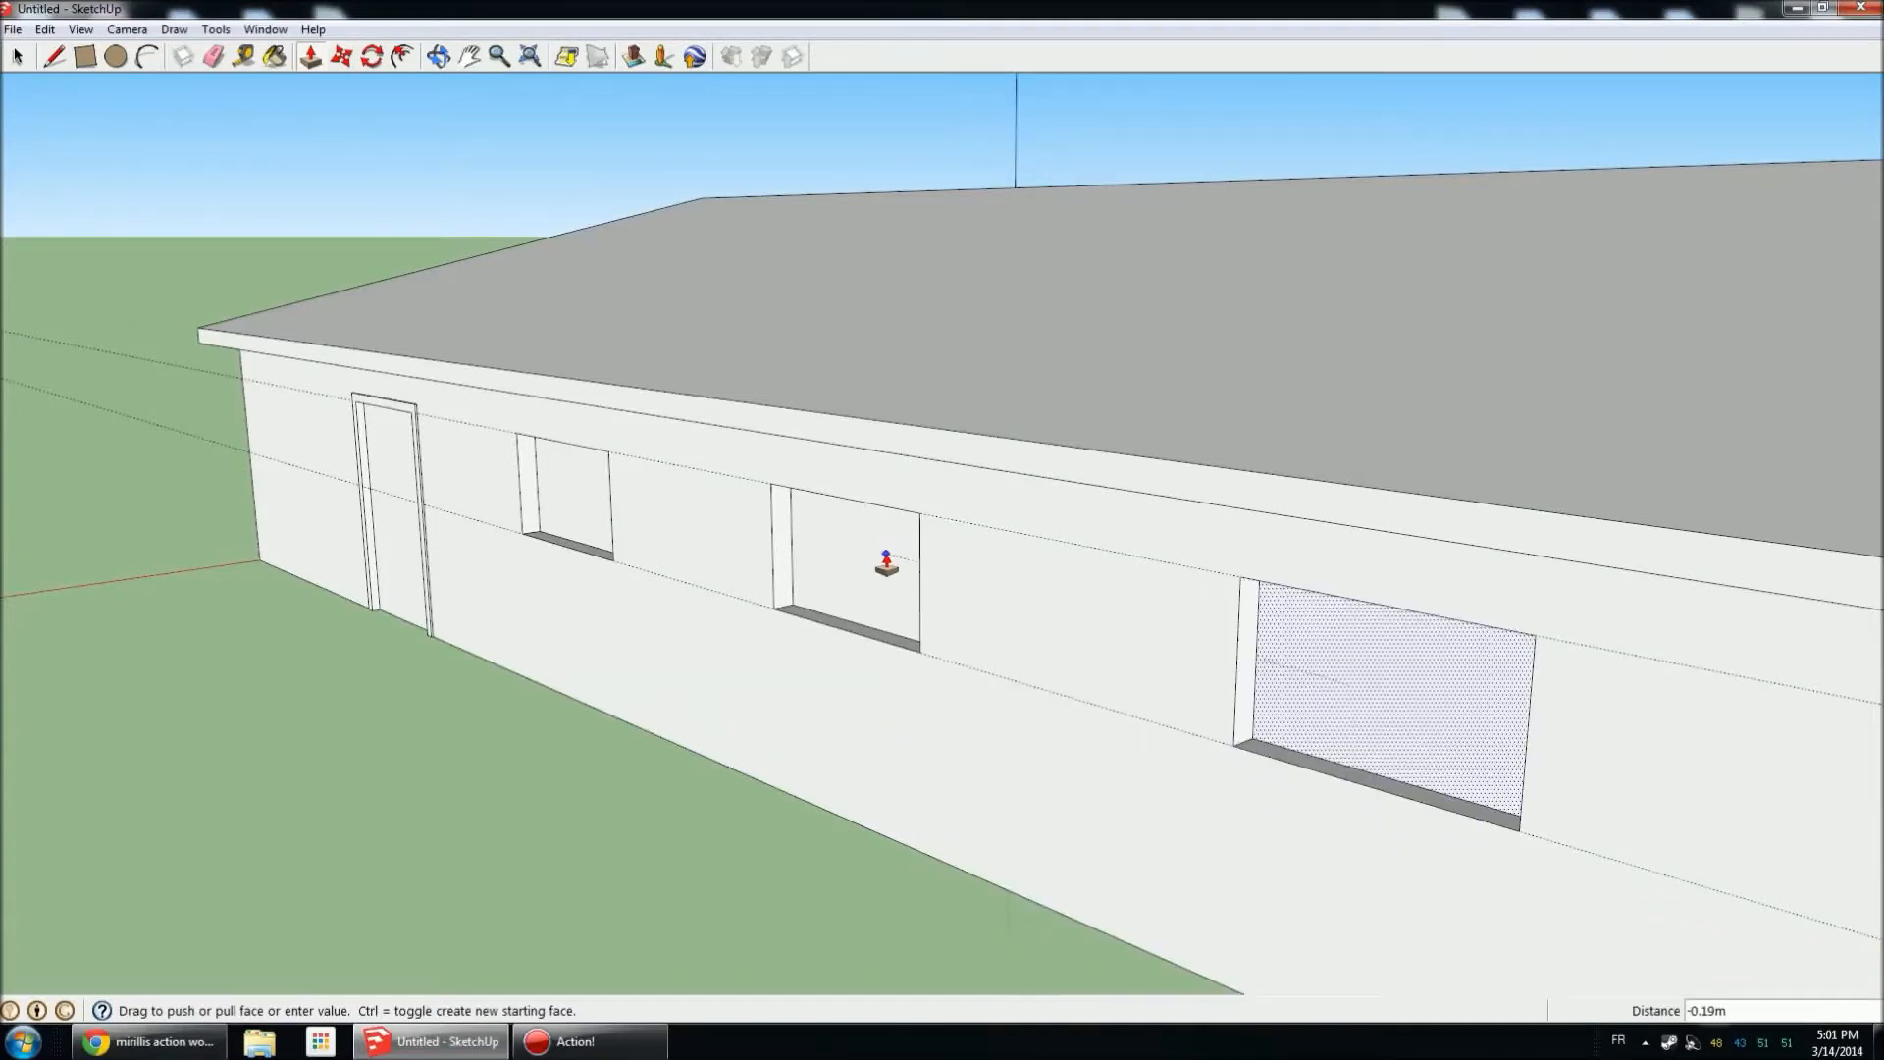
pyautogui.moveTo(870, 572)
pyautogui.mouseDown()
pyautogui.moveTo(1089, 766)
pyautogui.moveTo(1086, 810)
pyautogui.moveTo(1060, 652)
pyautogui.moveTo(861, 560)
pyautogui.mouseUp()
pyautogui.moveTo(559, 660); pyautogui.dragTo(676, 550, button='middle')
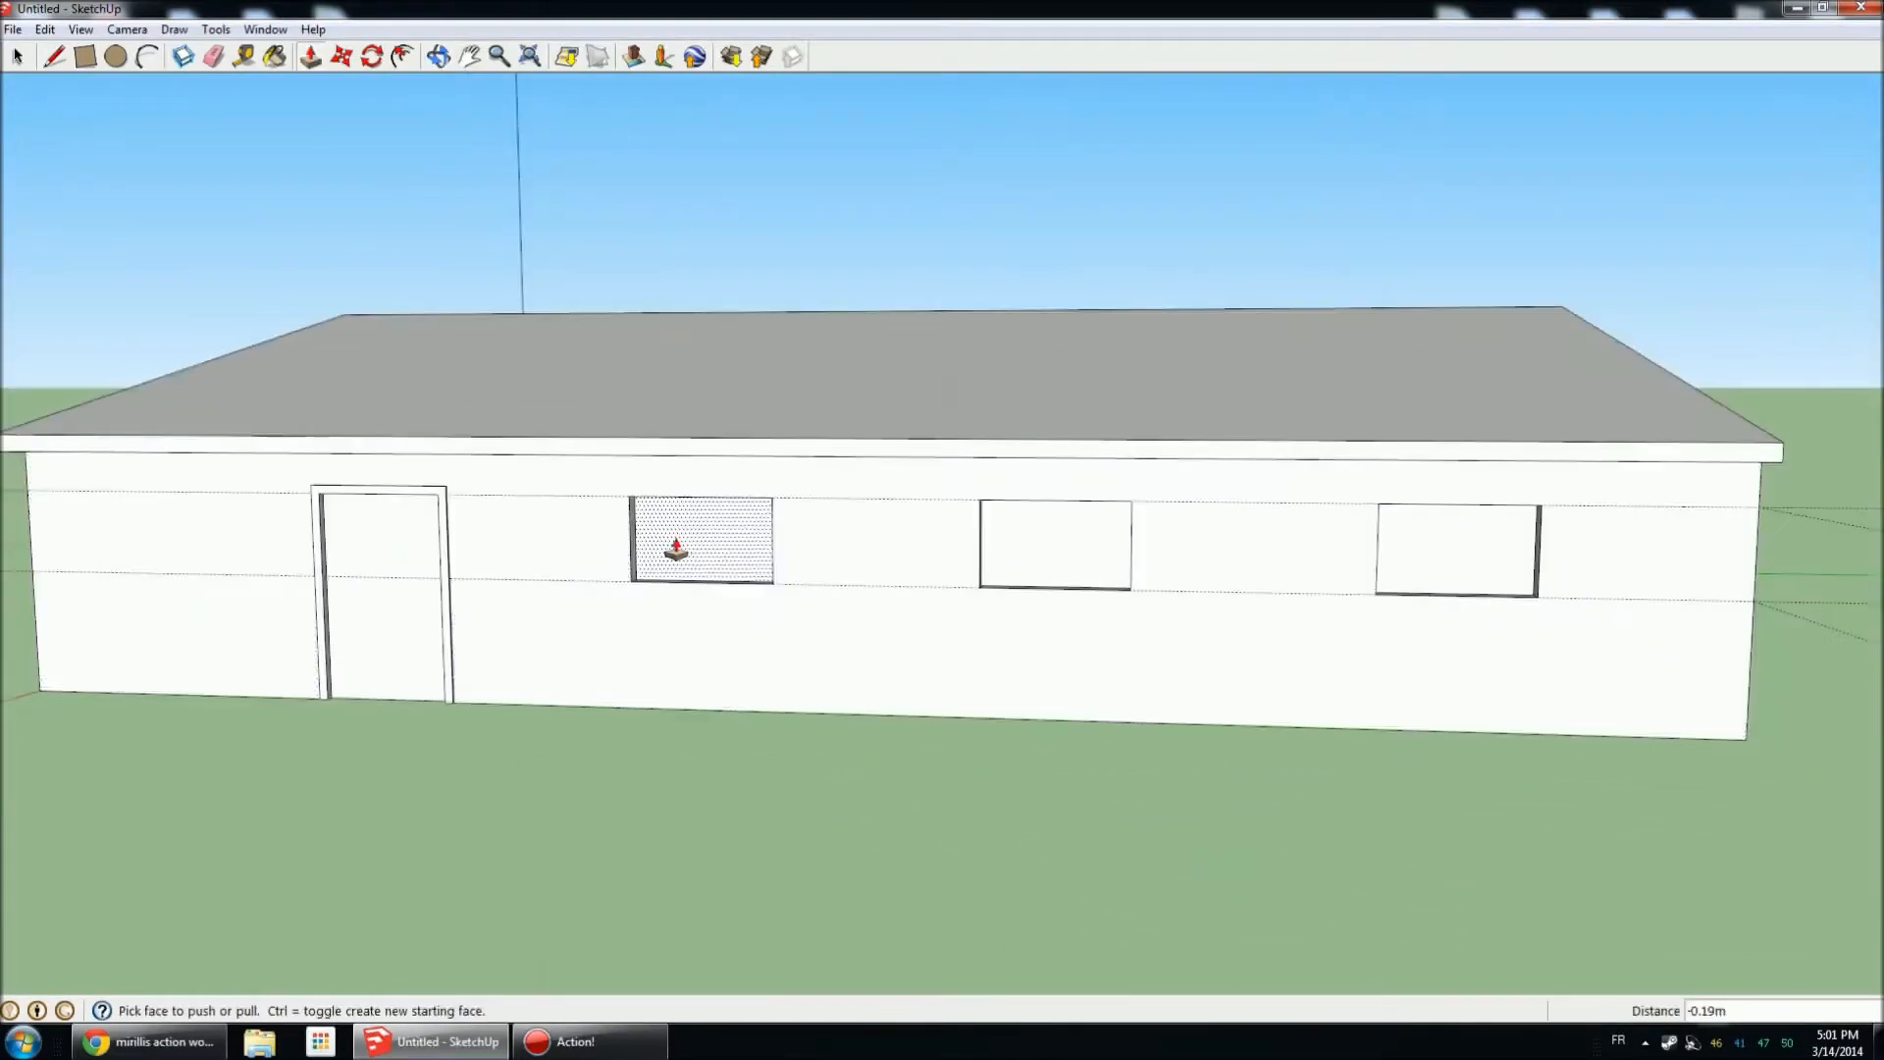
# Recess the three gable-end windows into the wall by about 0.22 m, matching the second and third to the first.
pyautogui.scroll(-3, 676, 550)
pyautogui.moveTo(1485, 521); pyautogui.dragTo(1014, 723, button='middle')
pyautogui.scroll(5, 929, 681)
pyautogui.moveTo(930, 681); pyautogui.dragTo(910, 675)
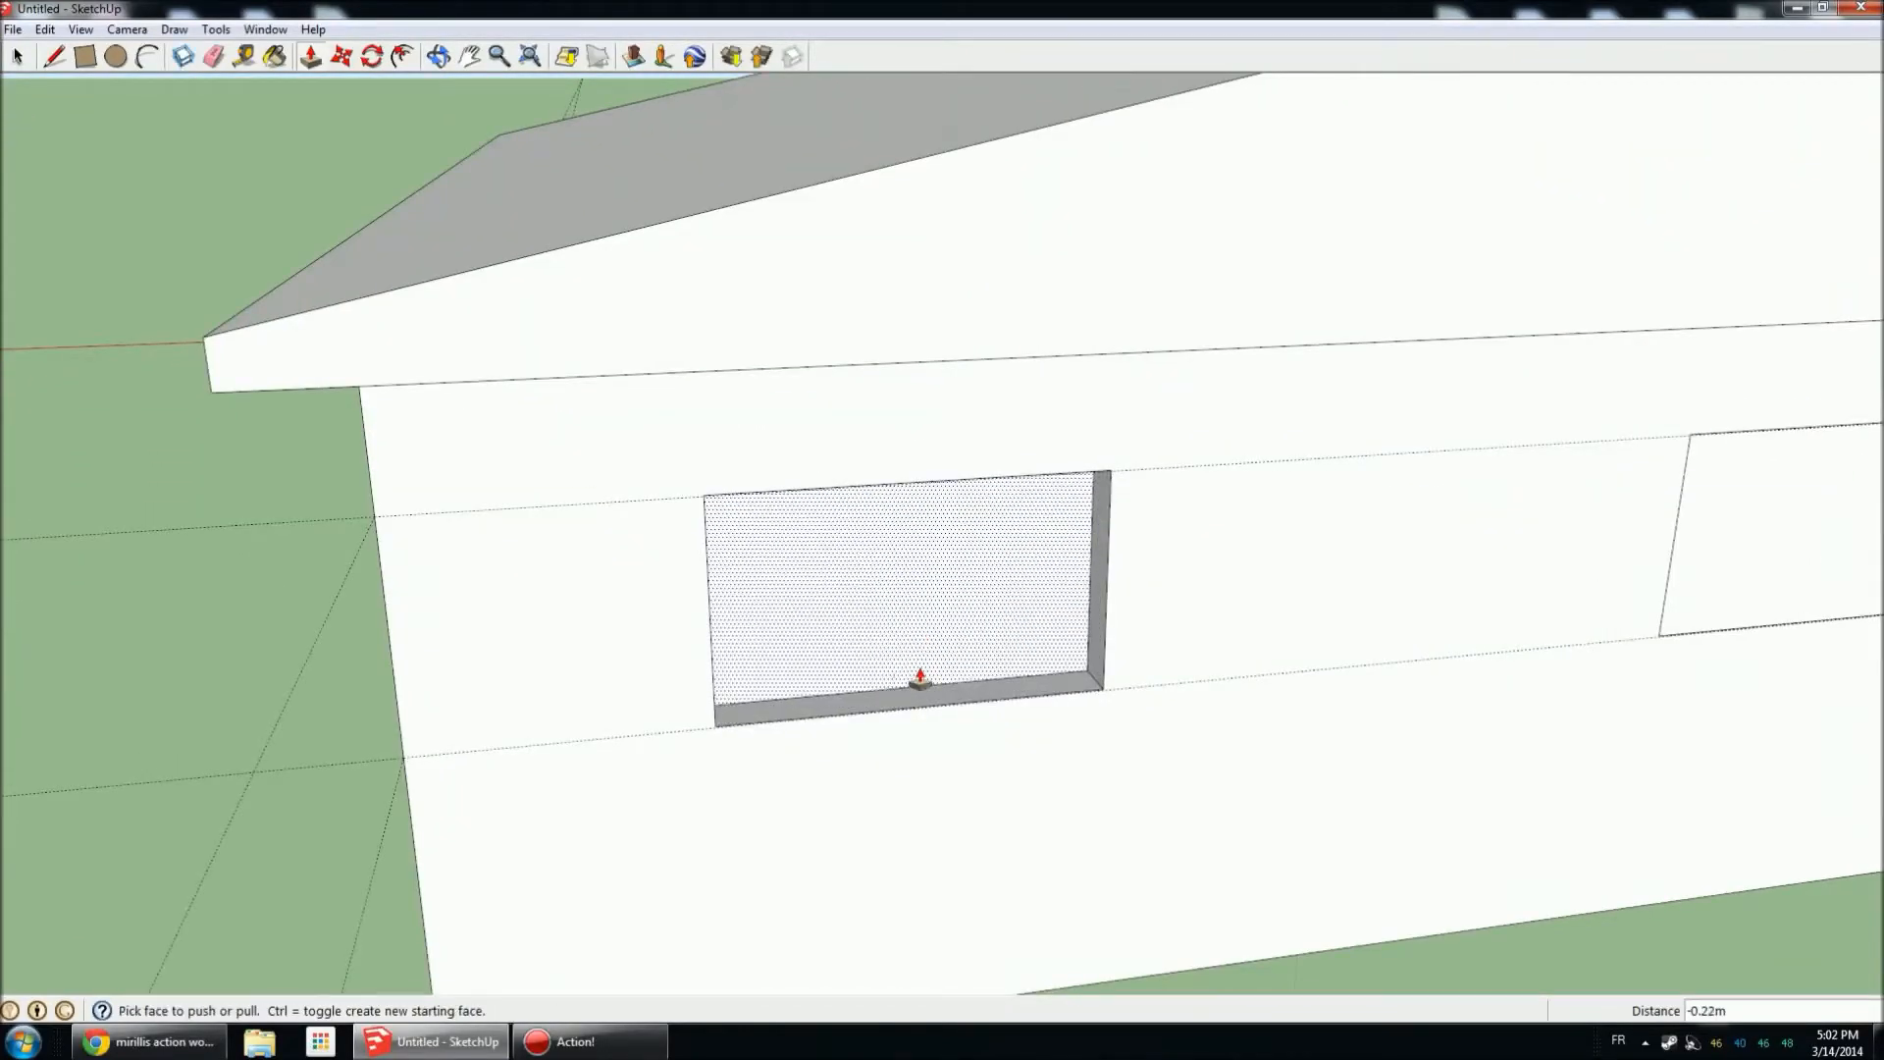
pyautogui.scroll(-2, 910, 673)
pyautogui.moveTo(1535, 635); pyautogui.dragTo(909, 660)
pyautogui.scroll(-3, 908, 660)
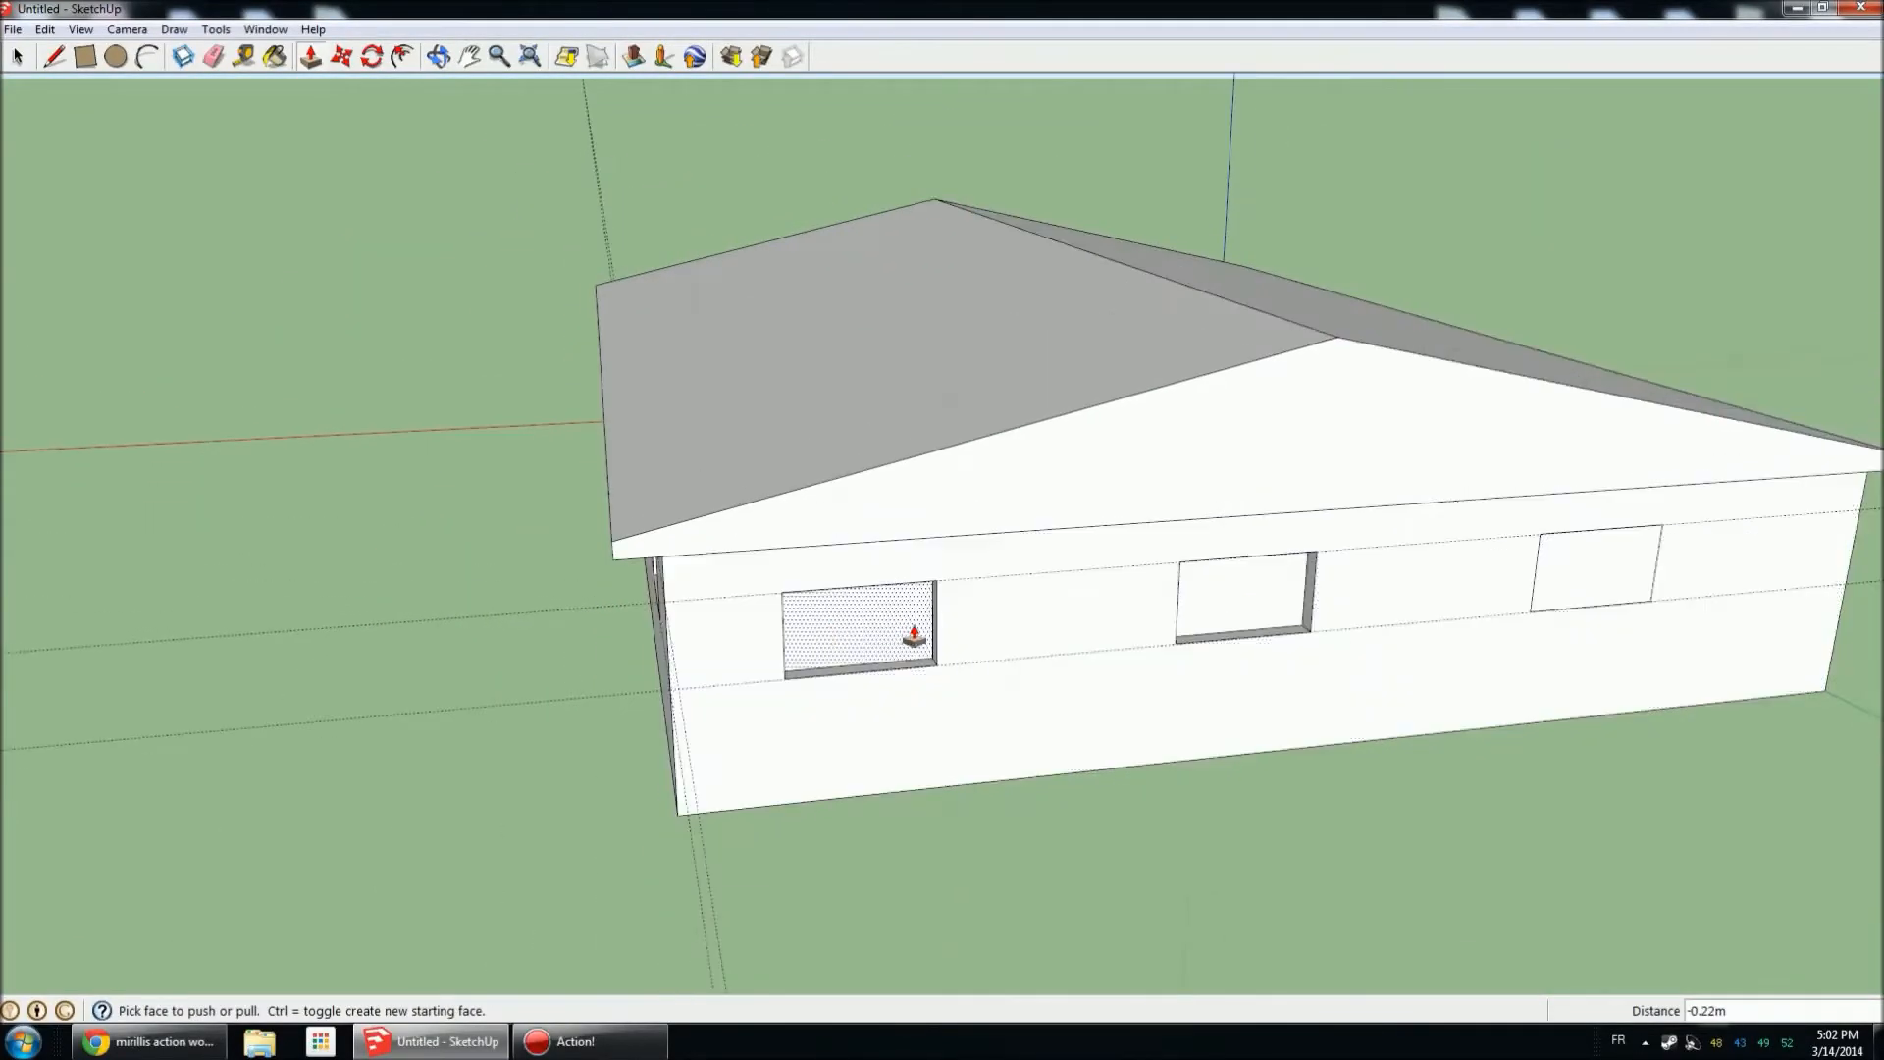
pyautogui.moveTo(899, 633); pyautogui.dragTo(1501, 547, button='middle')
pyautogui.moveTo(1501, 547); pyautogui.dragTo(1032, 622)
pyautogui.scroll(-2, 1281, 628)
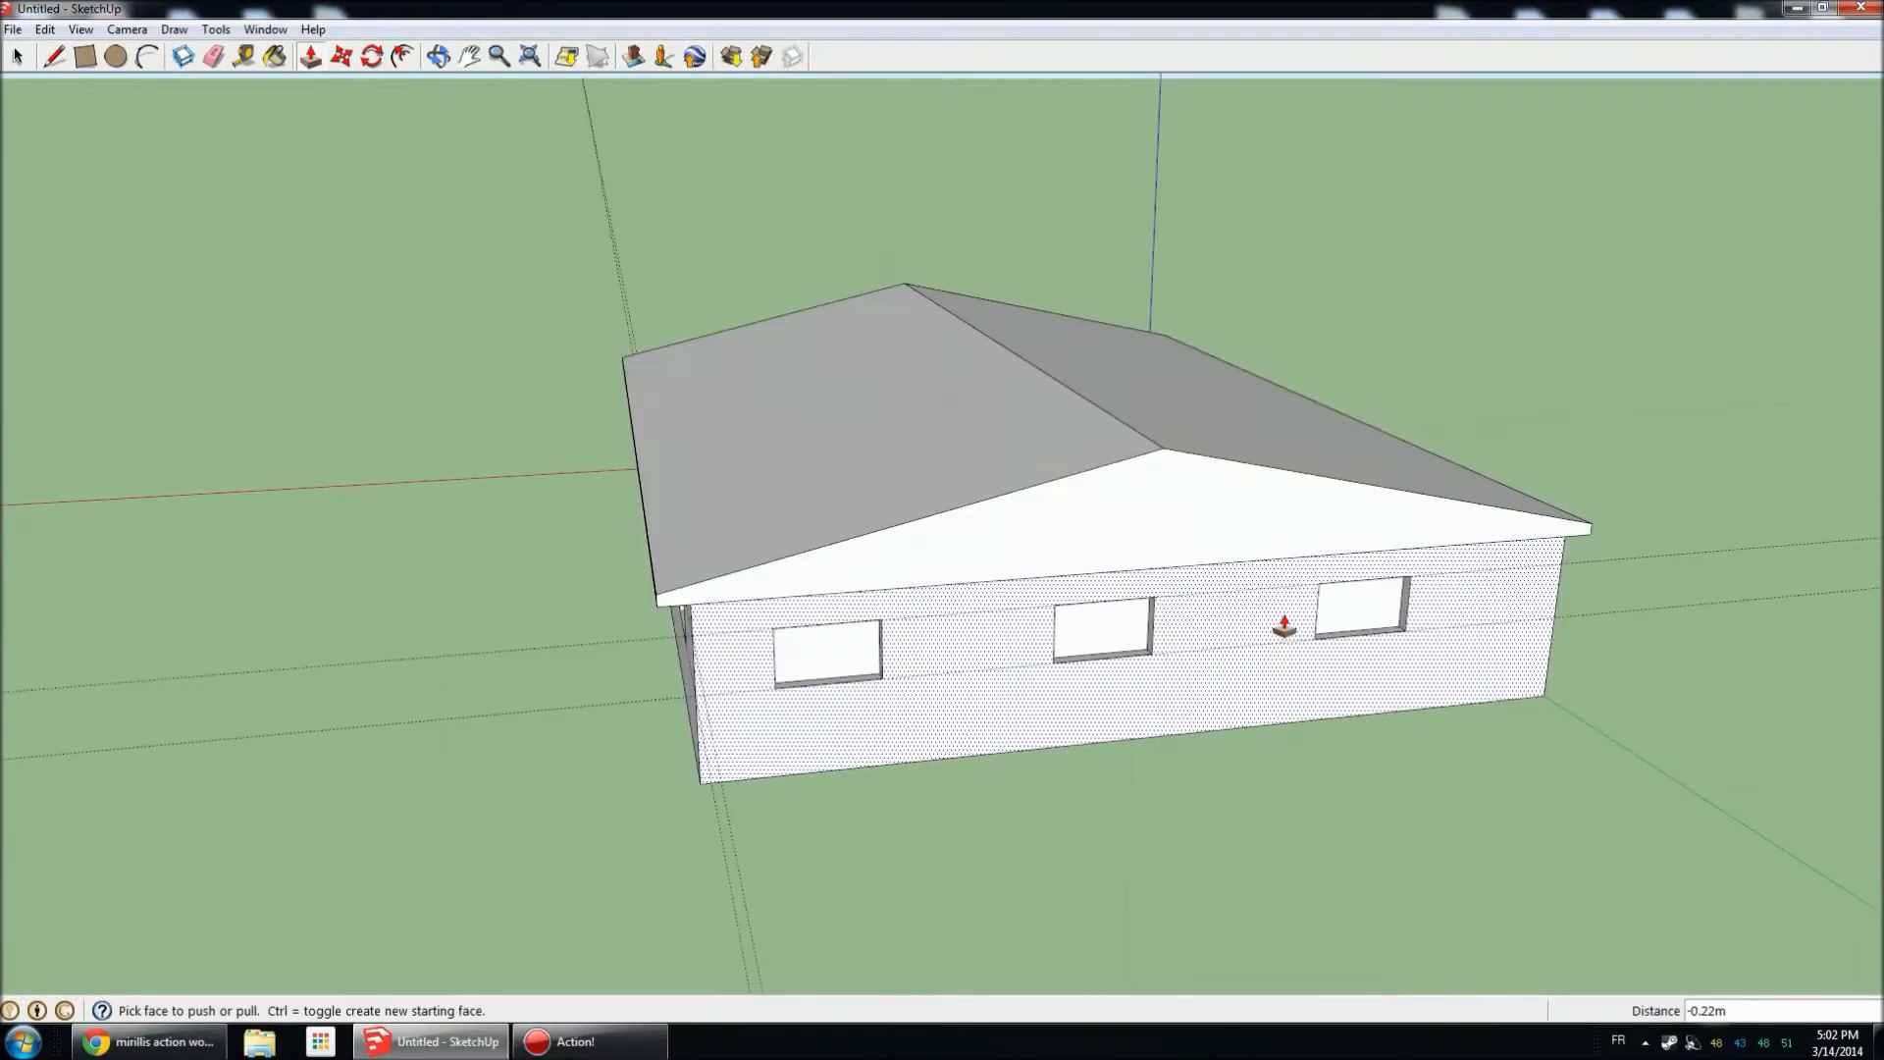
pyautogui.scroll(-3, 1281, 628)
# Erase the construction guides crossing the long wall and the gable-end wall.
pyautogui.scroll(5, 807, 746)
pyautogui.moveTo(820, 752); pyautogui.dragTo(892, 745, button='middle')
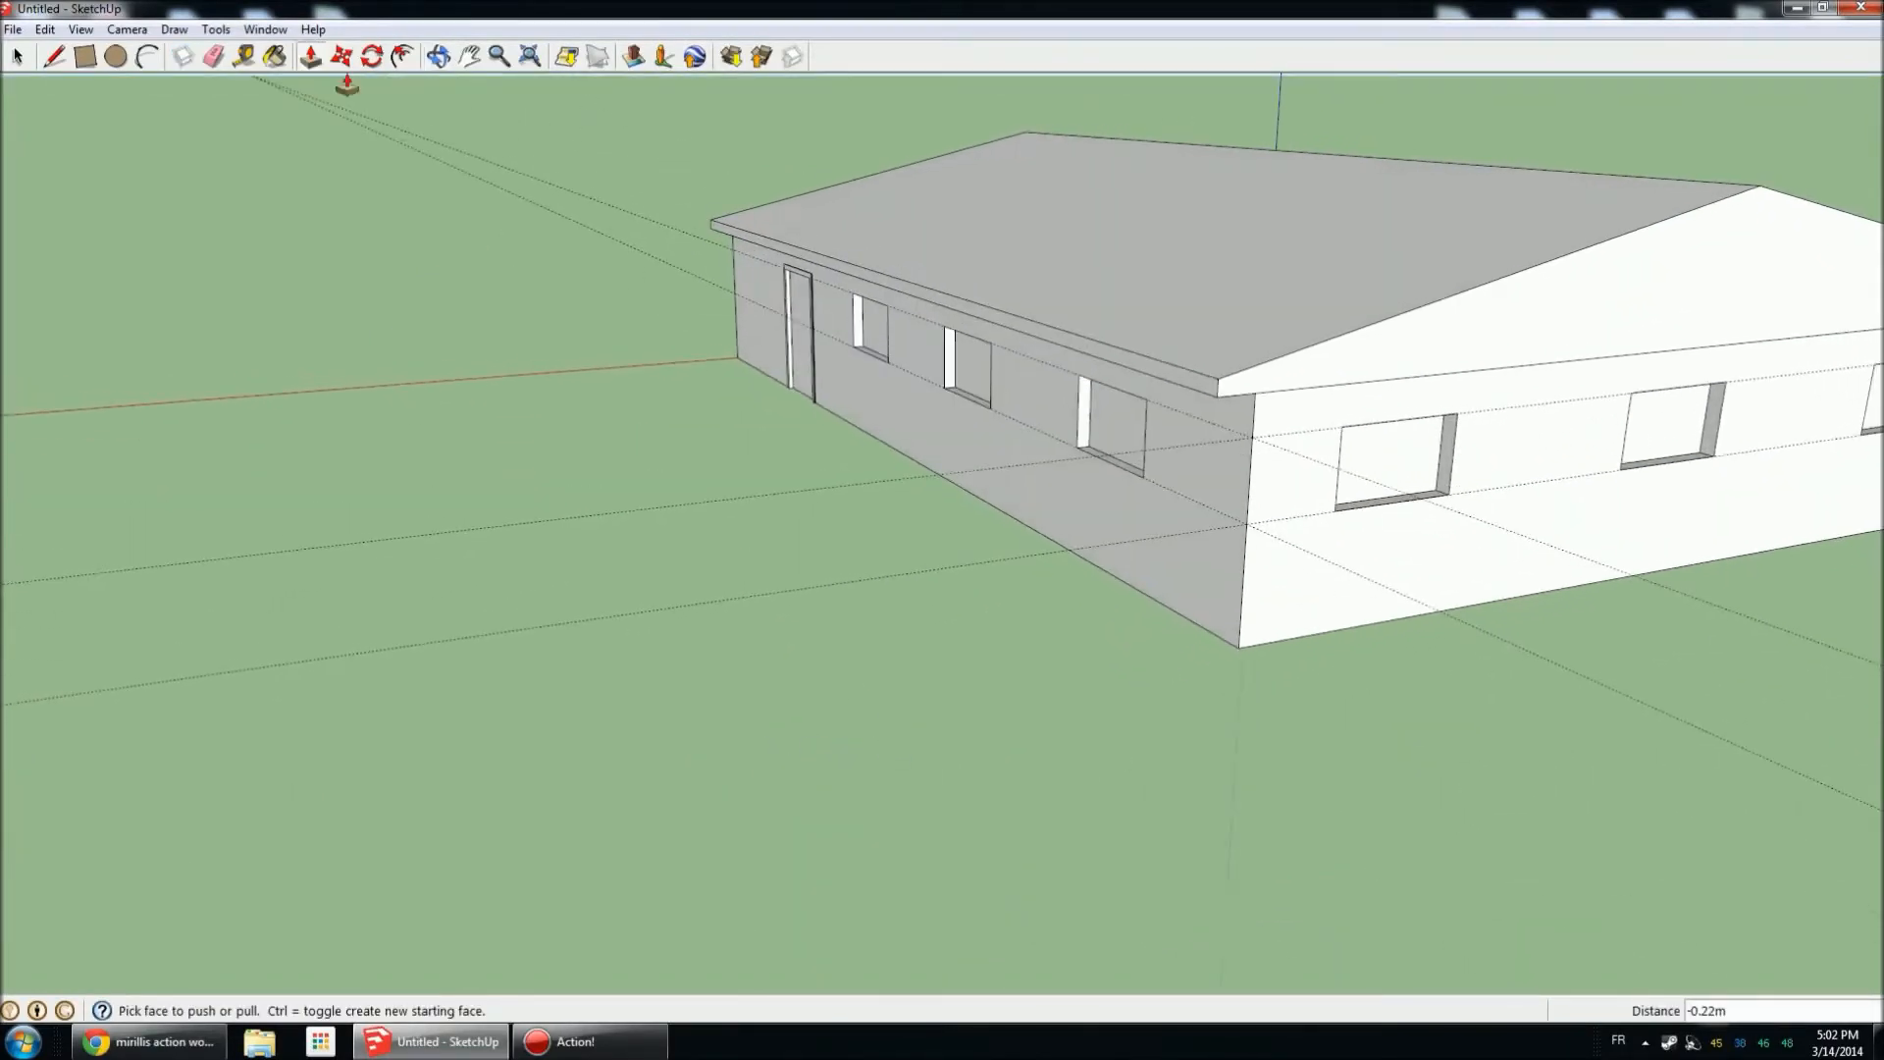
pyautogui.click(215, 57)
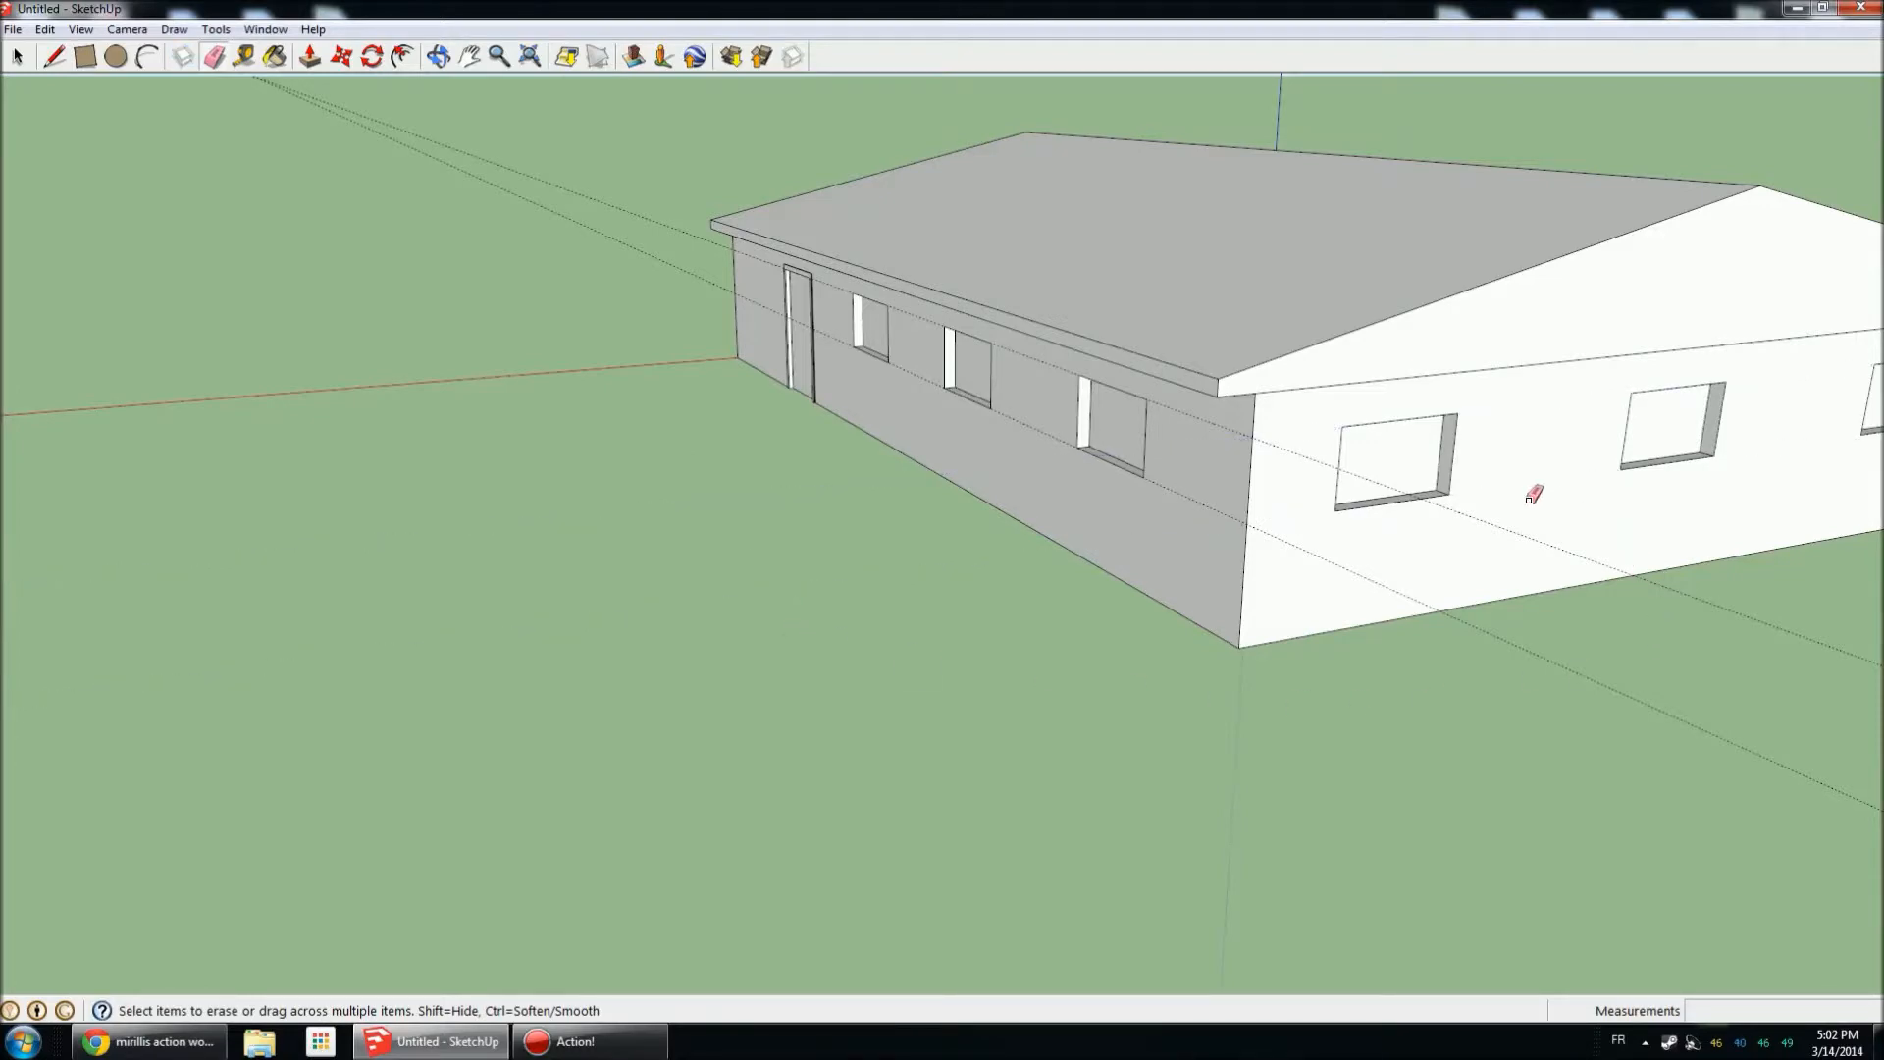
pyautogui.click(1360, 587)
pyautogui.moveTo(618, 462)
pyautogui.mouseDown(button='middle')
pyautogui.moveTo(1265, 652)
pyautogui.moveTo(633, 709)
pyautogui.moveTo(1174, 550)
pyautogui.moveTo(1179, 481)
pyautogui.moveTo(631, 416)
pyautogui.moveTo(833, 383)
pyautogui.moveTo(1167, 455)
pyautogui.mouseUp(button='middle')
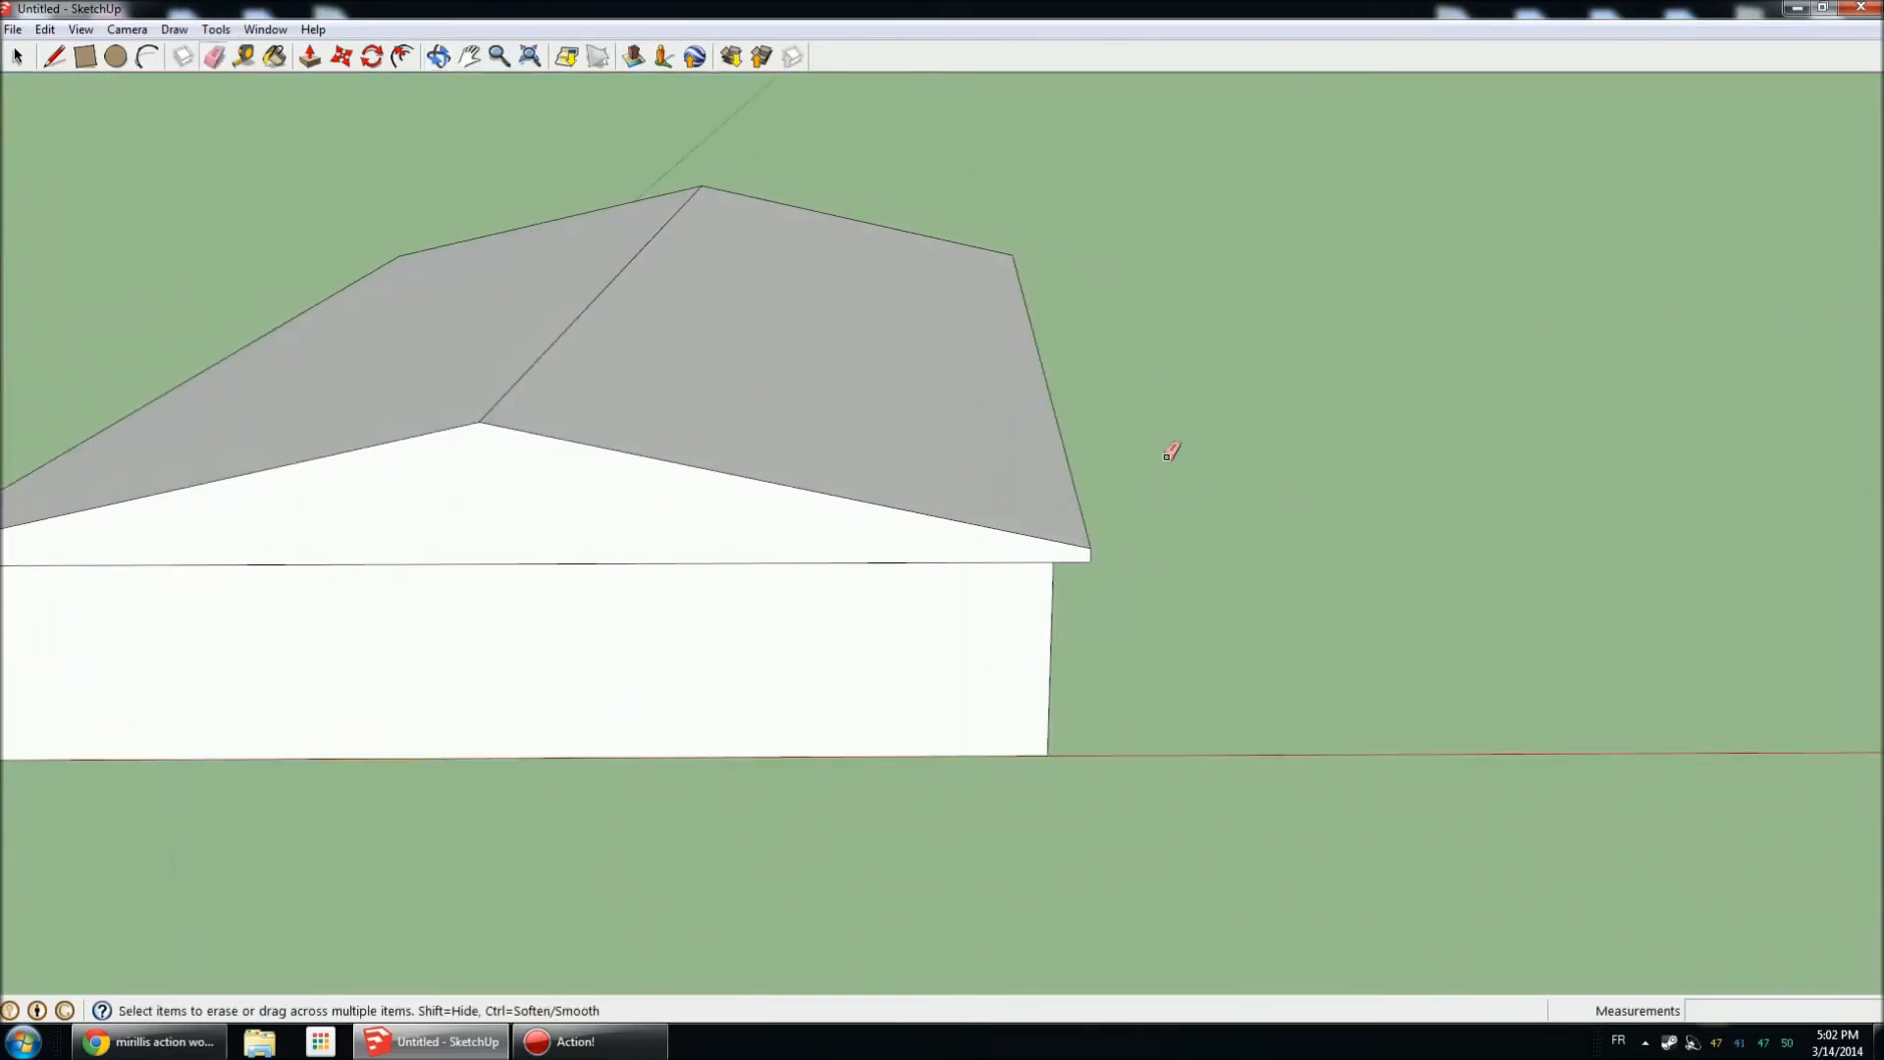
# Move the roof's ridge edge upward to make the gable roof steeper.
pyautogui.click(346, 59)
pyautogui.moveTo(716, 270); pyautogui.dragTo(1144, 324, button='middle')
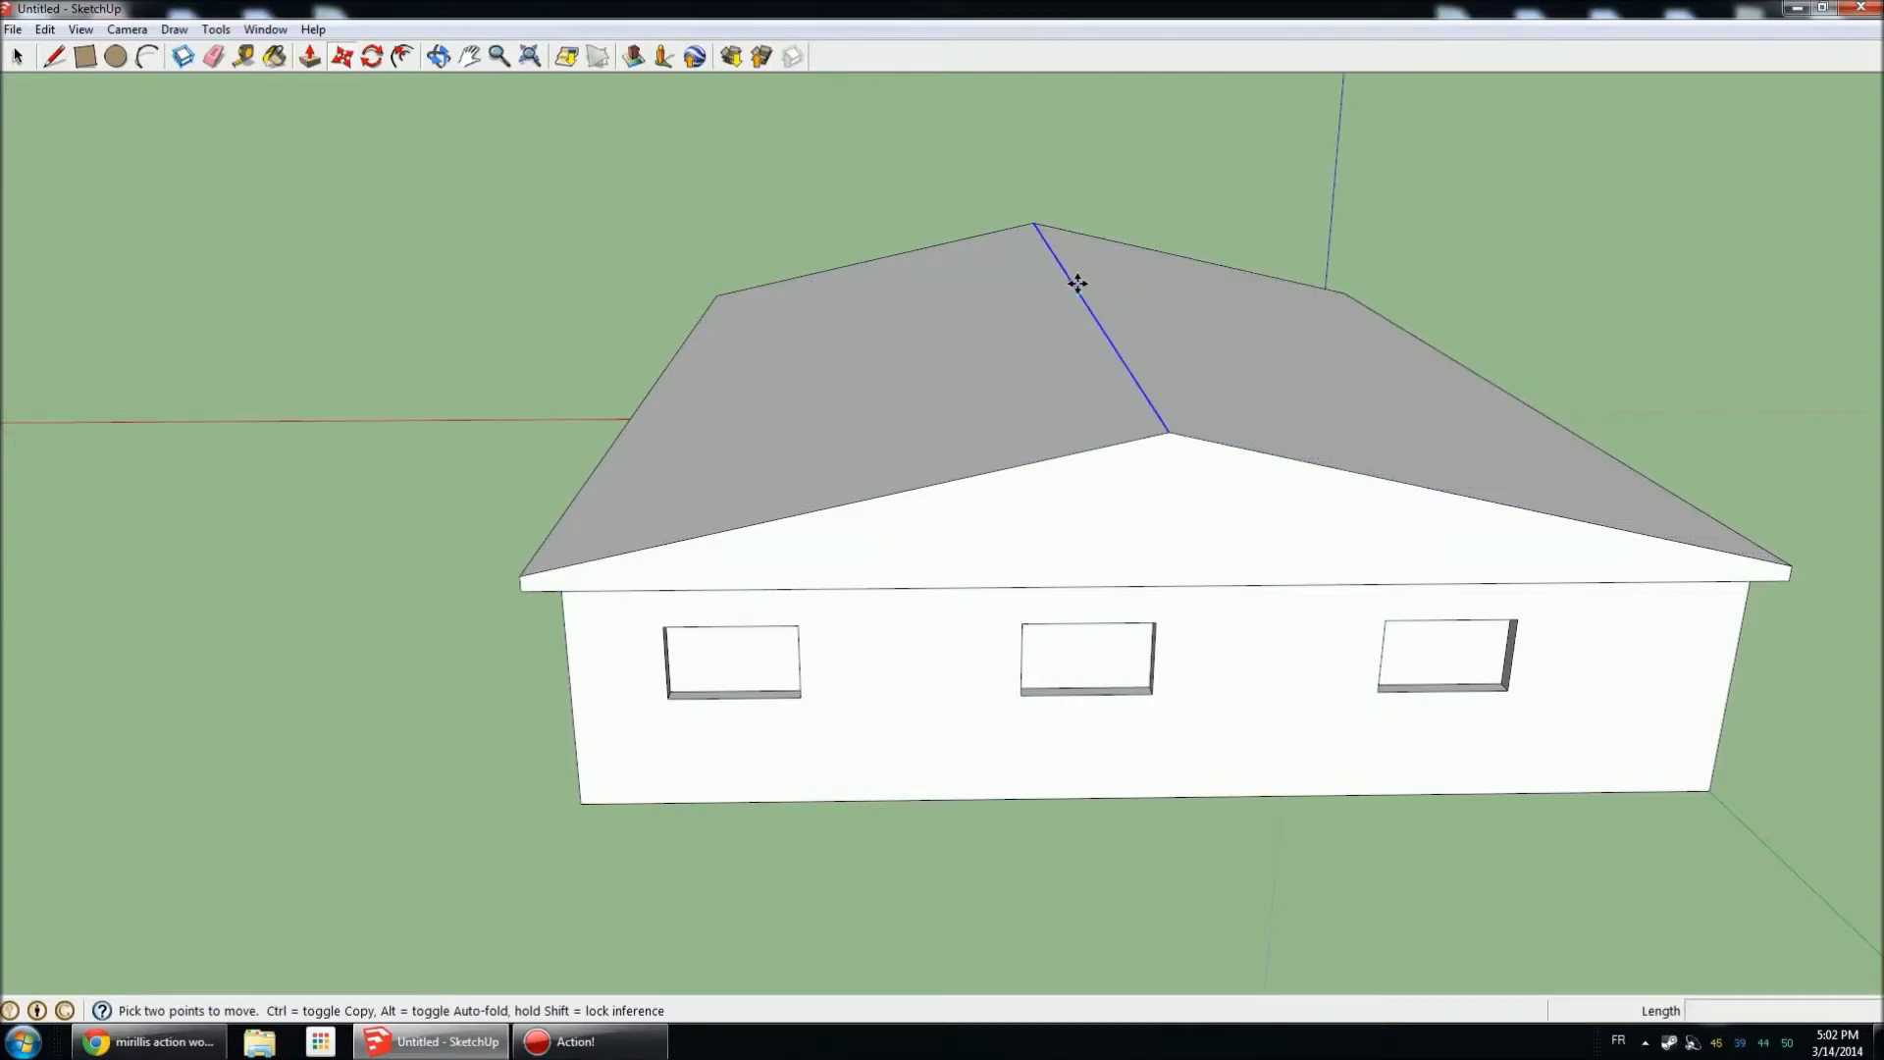
pyautogui.click(1104, 335)
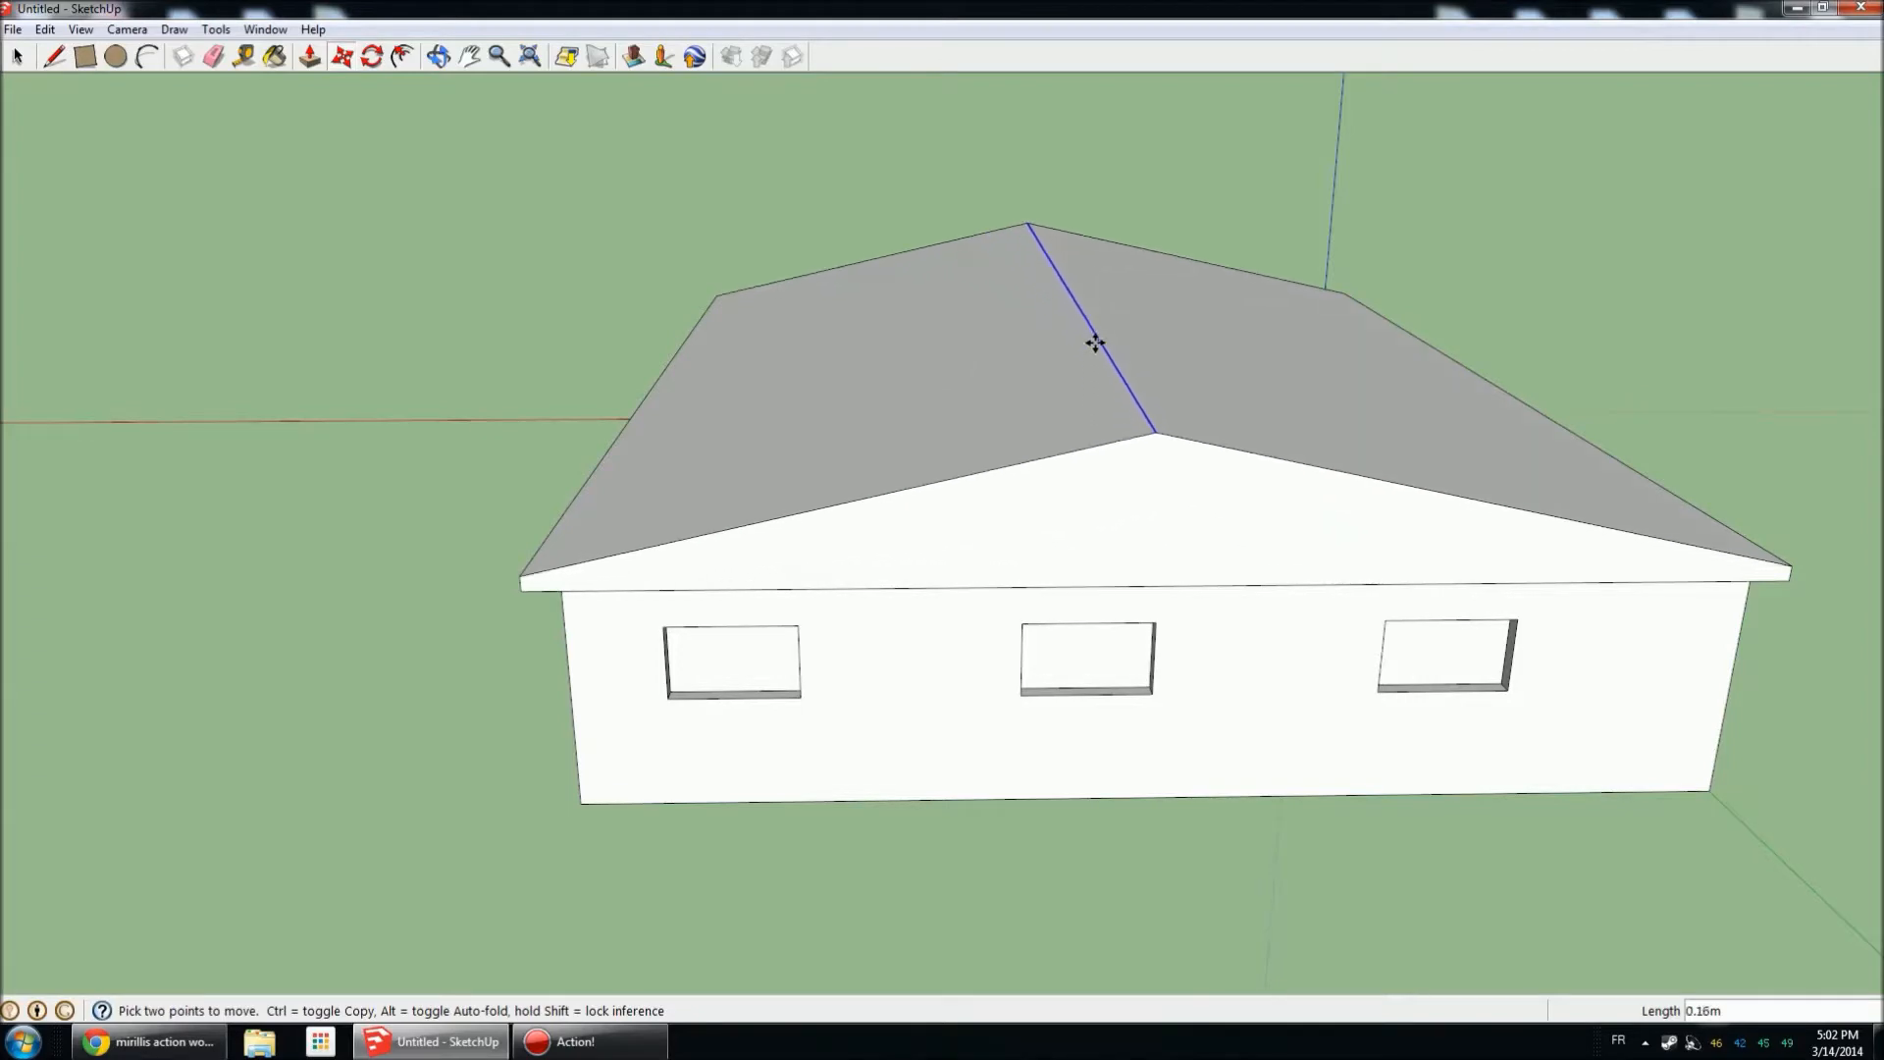
pyautogui.click(1105, 278)
pyautogui.moveTo(1106, 278); pyautogui.dragTo(946, 492, button='middle')
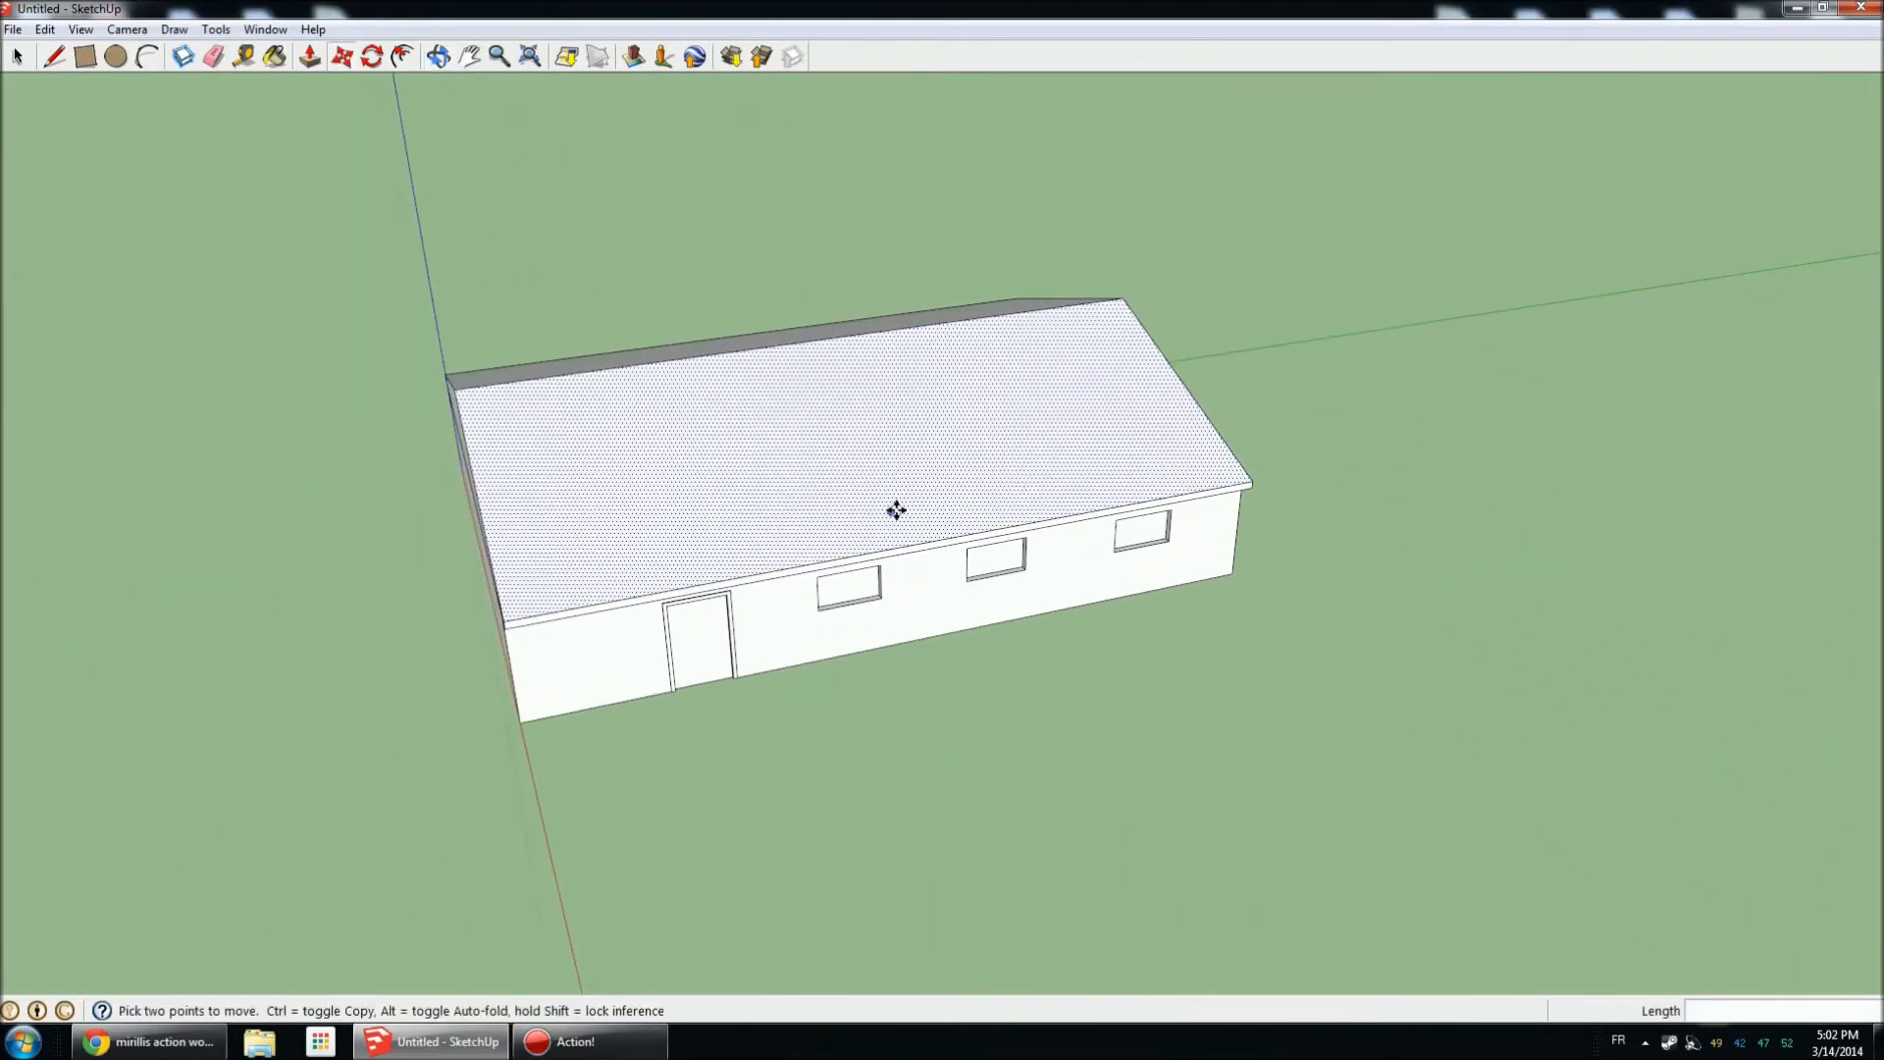
pyautogui.scroll(3, 540, 455)
pyautogui.scroll(2, 540, 454)
pyautogui.hotkey('ctrl', 't')
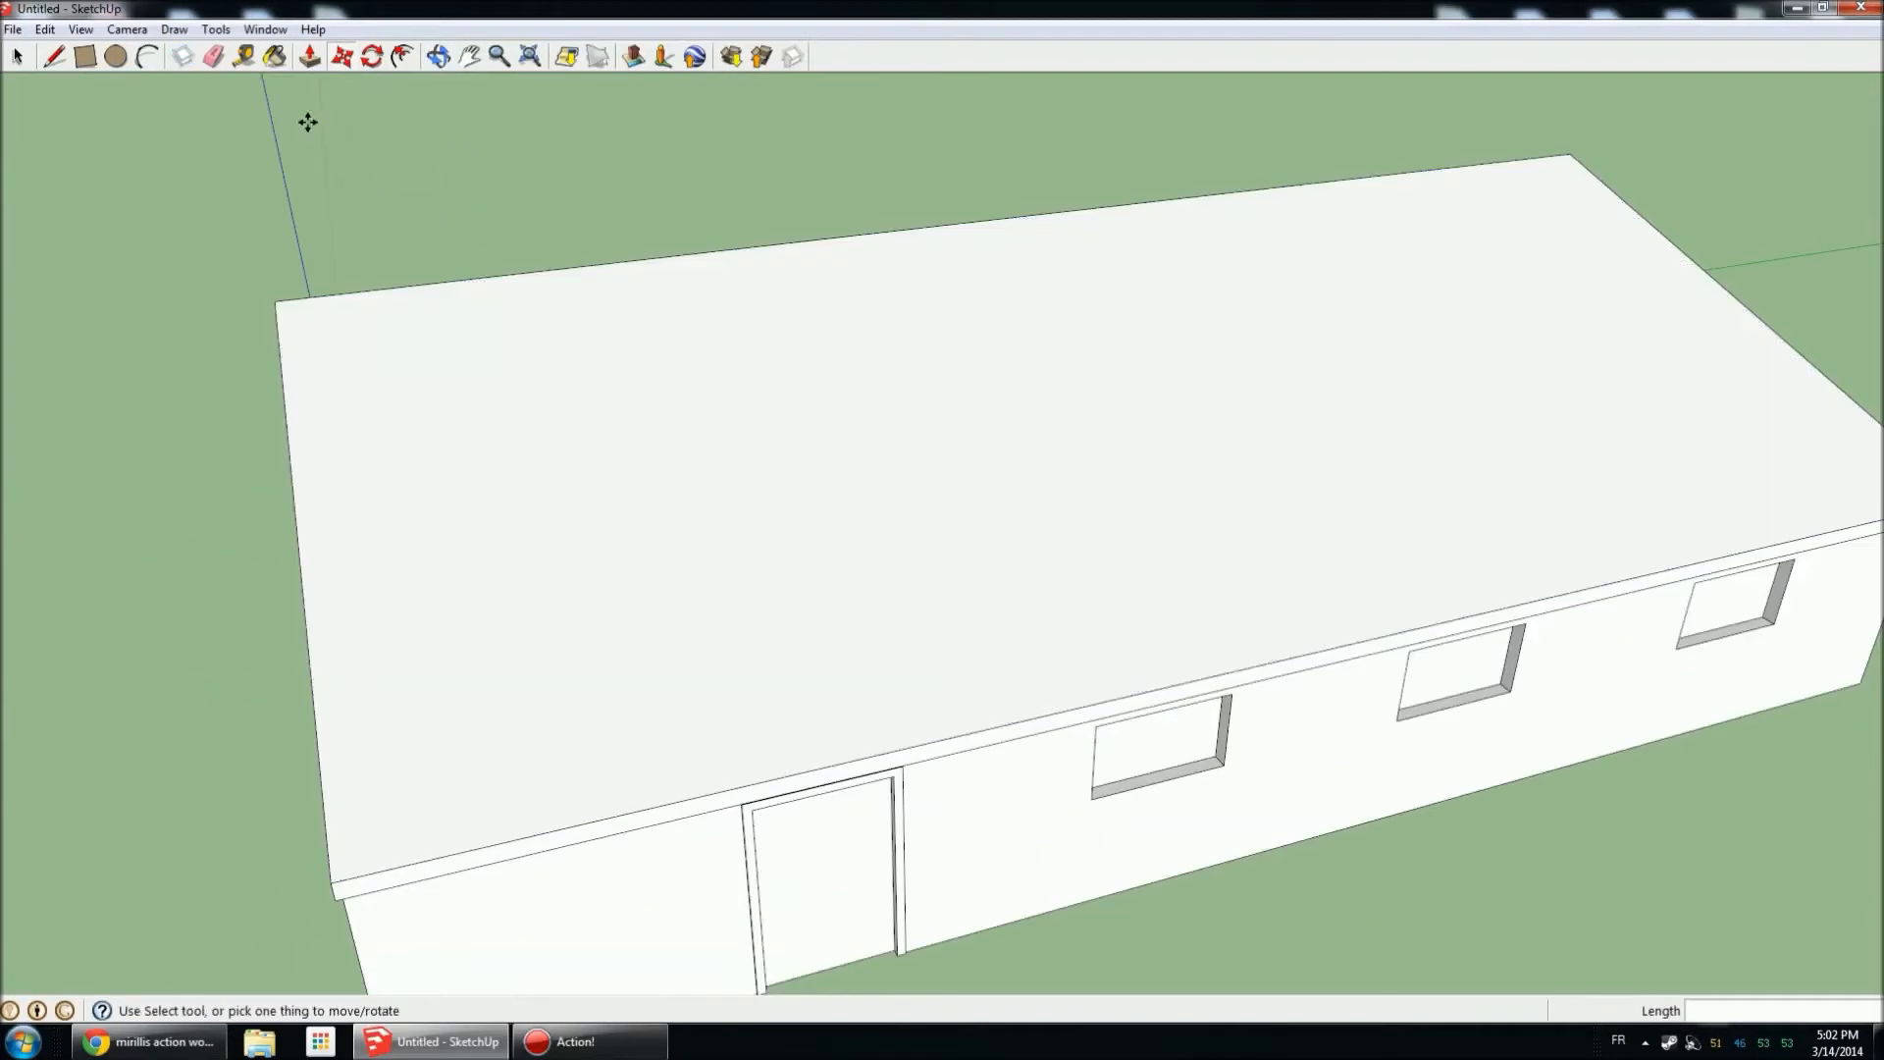
# Draw a 1 × 1 m square for a chimney on the roof slope above the door, near the ridge.
pyautogui.click(87, 57)
pyautogui.scroll(-3, 572, 454)
pyautogui.scroll(5, 531, 429)
pyautogui.moveTo(717, 466); pyautogui.dragTo(284, 677, button='middle')
pyautogui.click(449, 460)
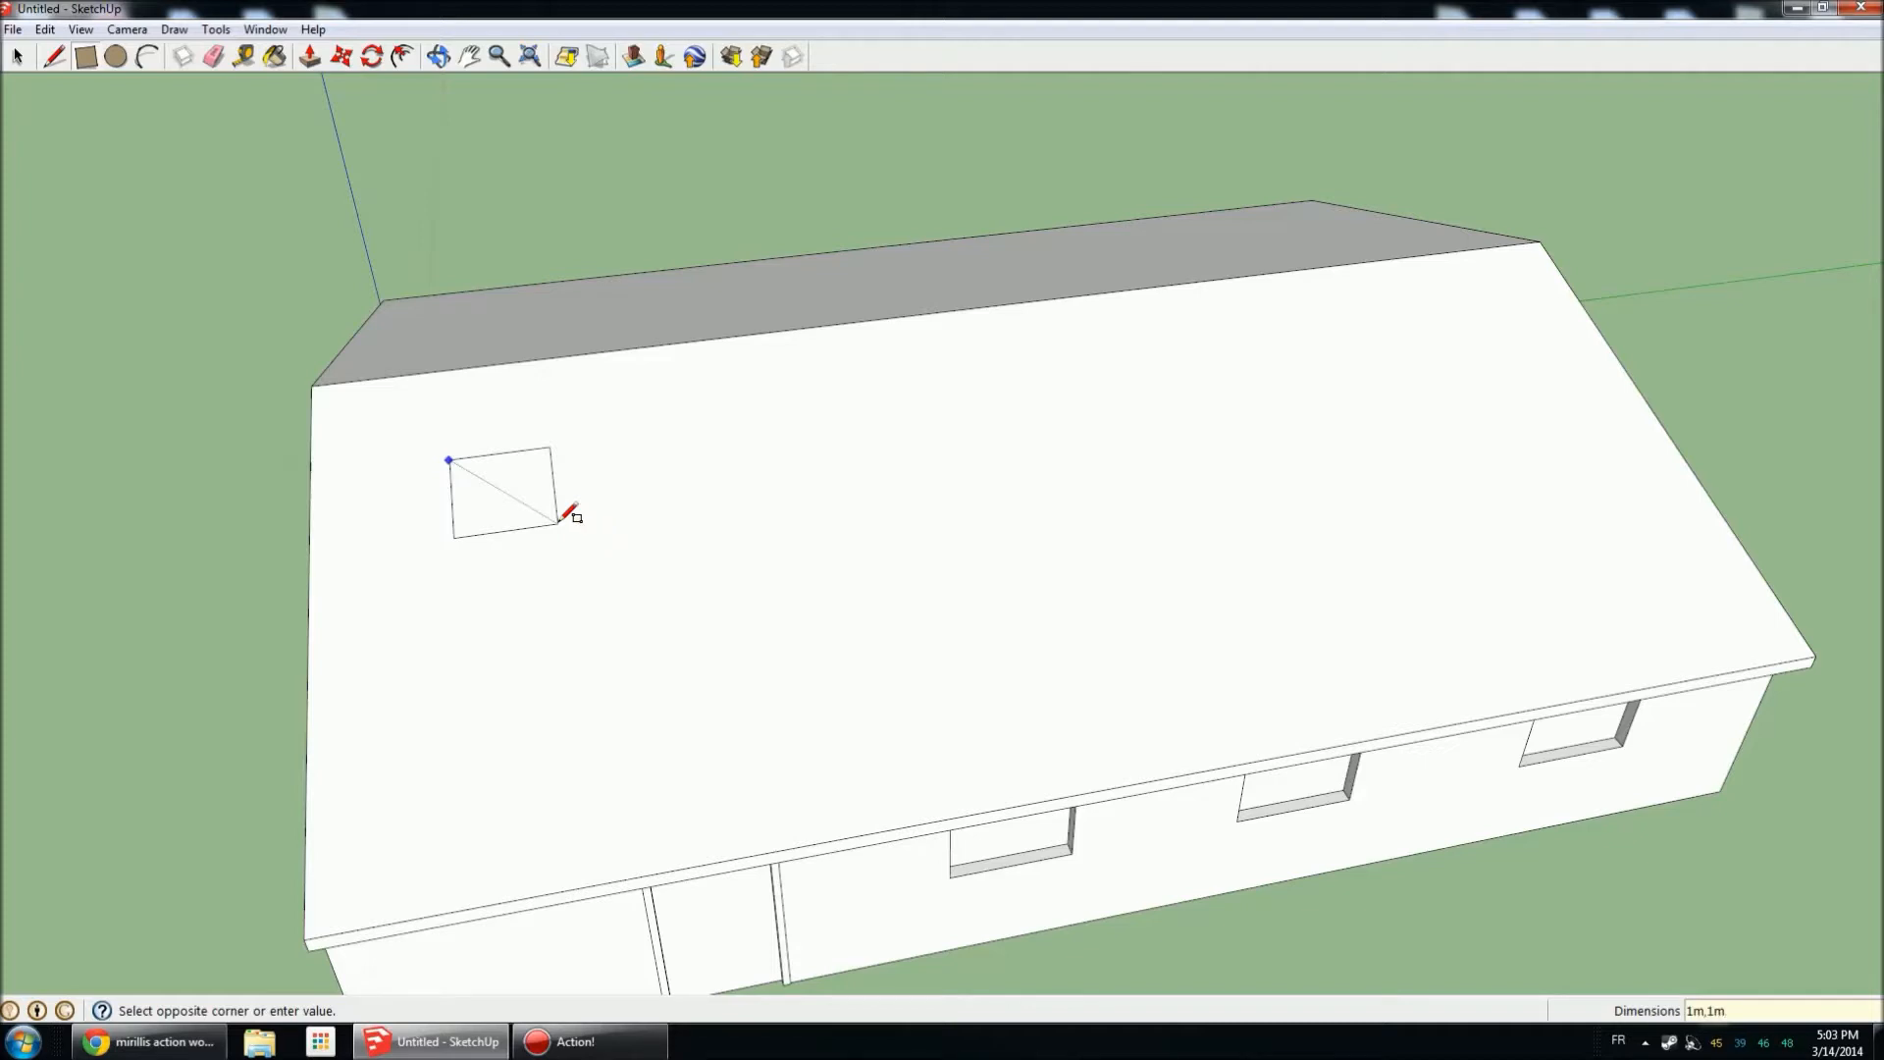
pyautogui.moveTo(556, 515); pyautogui.dragTo(875, 504, button='middle')
pyautogui.scroll(3, 818, 488)
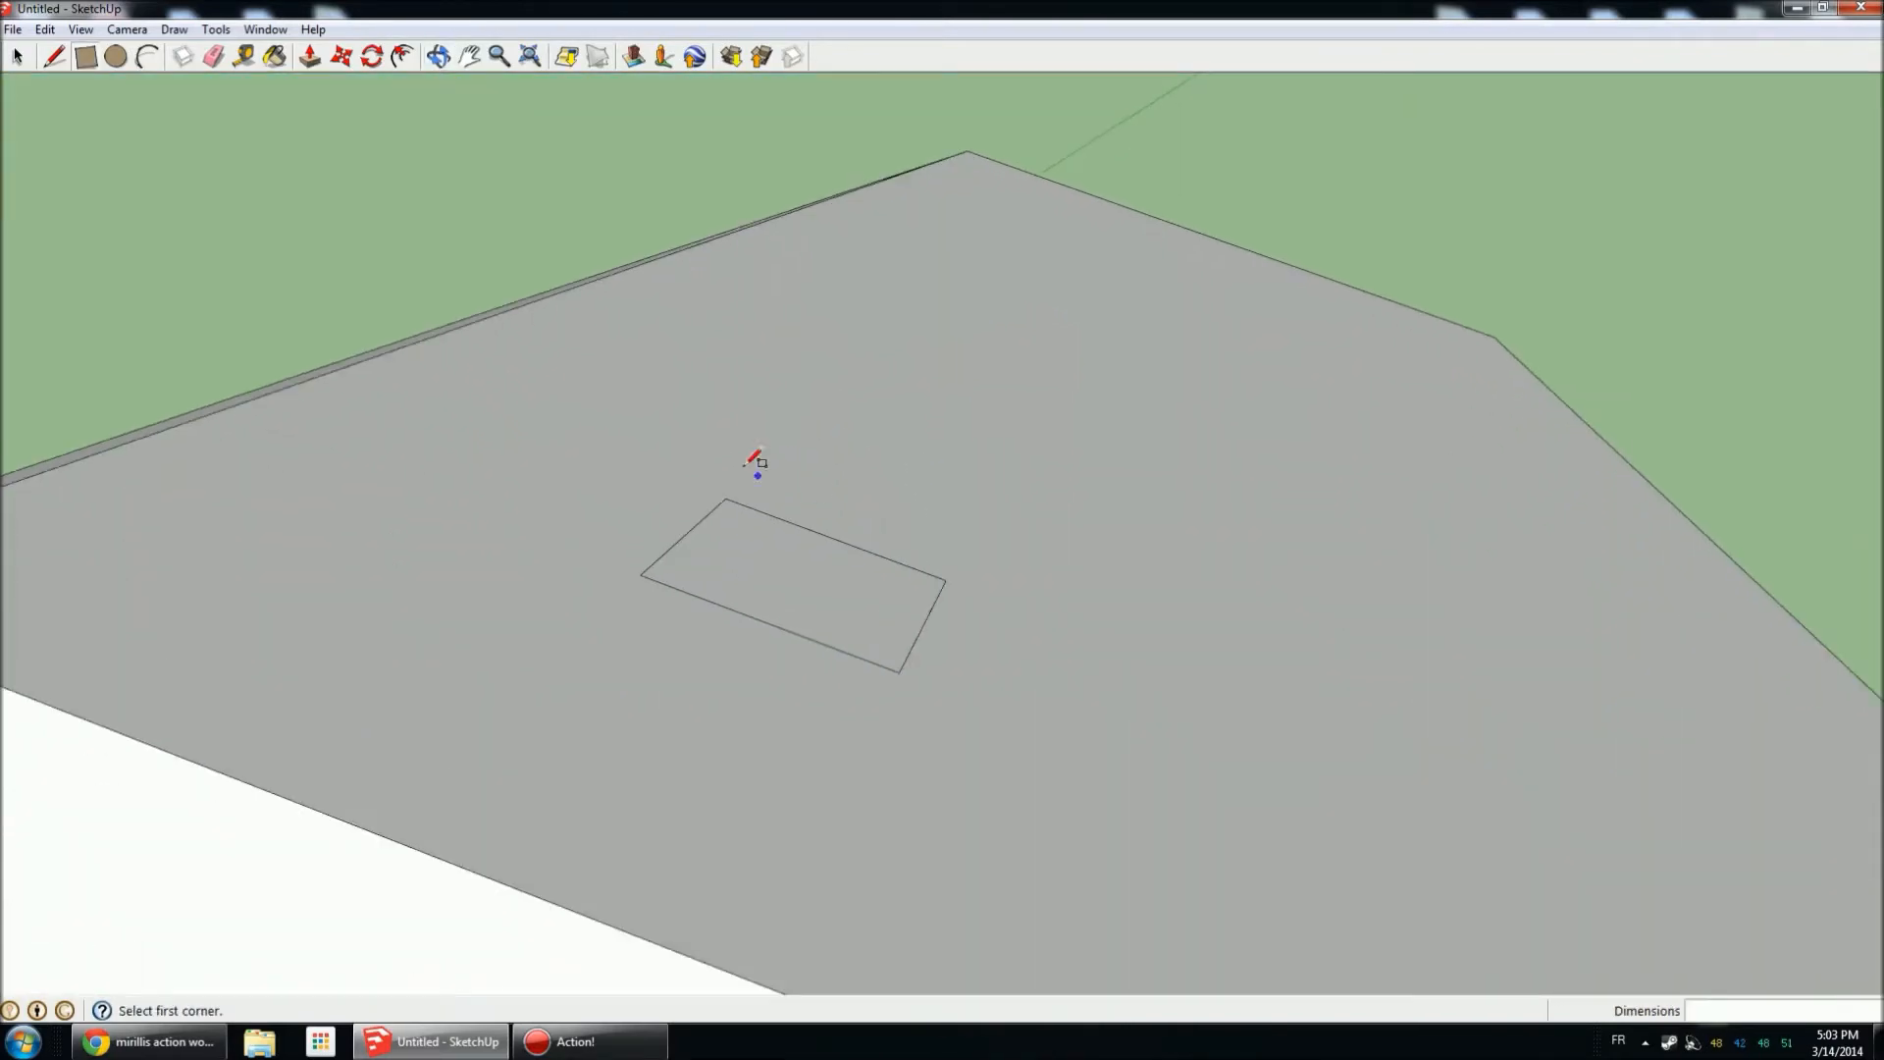
# Try to extrude the chimney square 1.5 m straight out from the roof slope.
pyautogui.click(308, 56)
pyautogui.click(774, 551)
pyautogui.click(1184, 235)
pyautogui.scroll(-3, 1184, 235)
pyautogui.scroll(-3, 1102, 353)
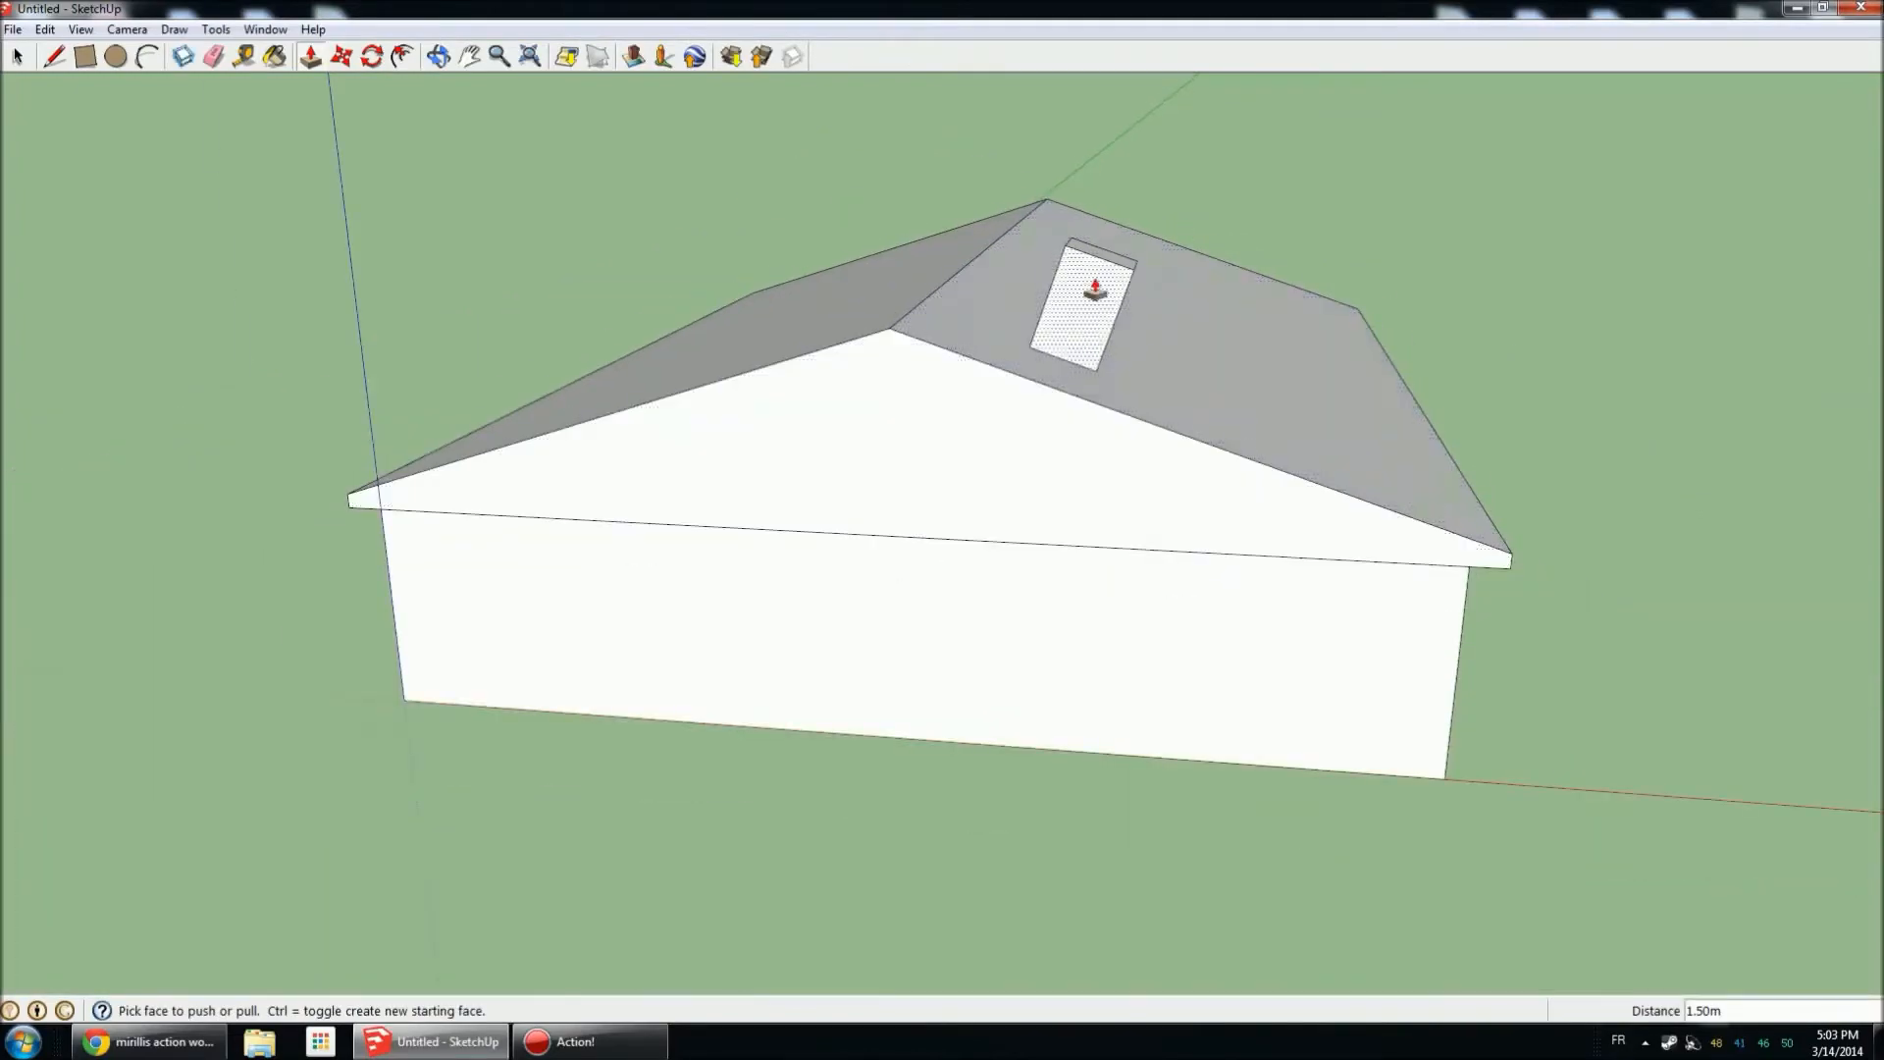
pyautogui.scroll(5, 1104, 307)
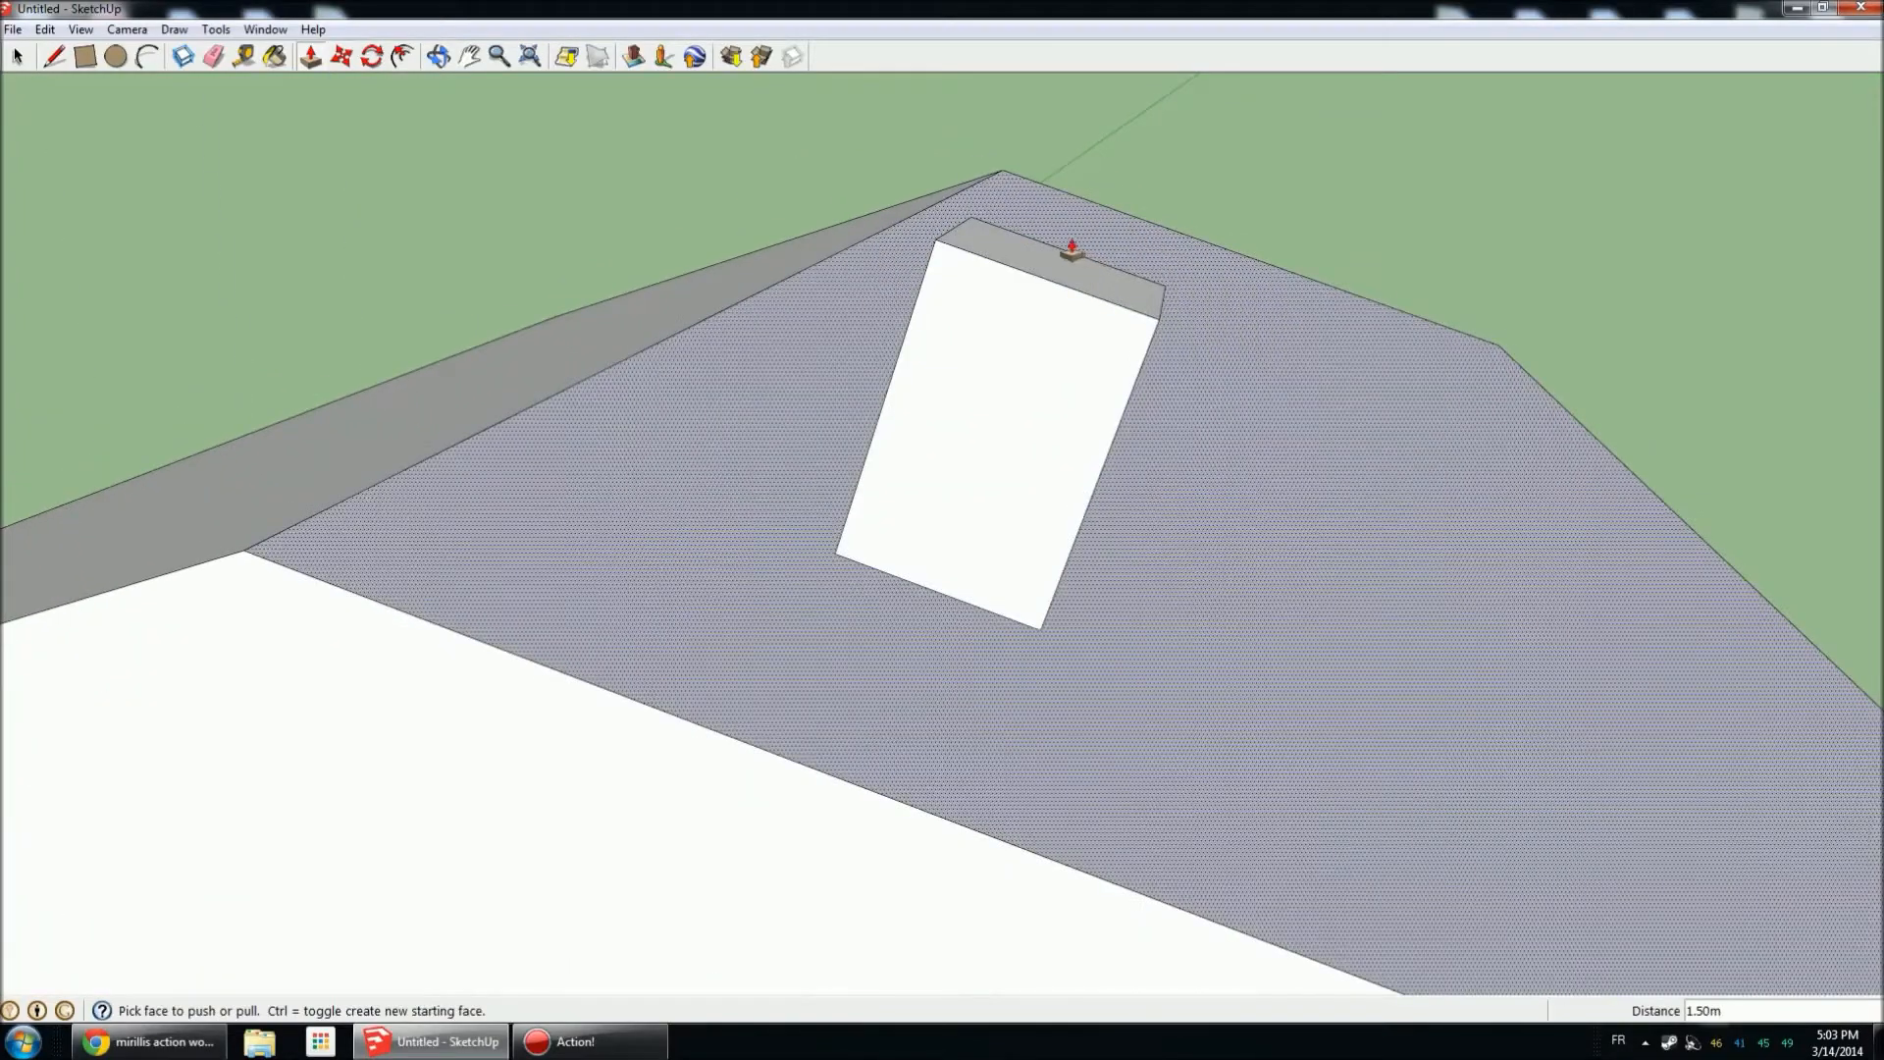
pyautogui.hotkey('ctrl', 'z')
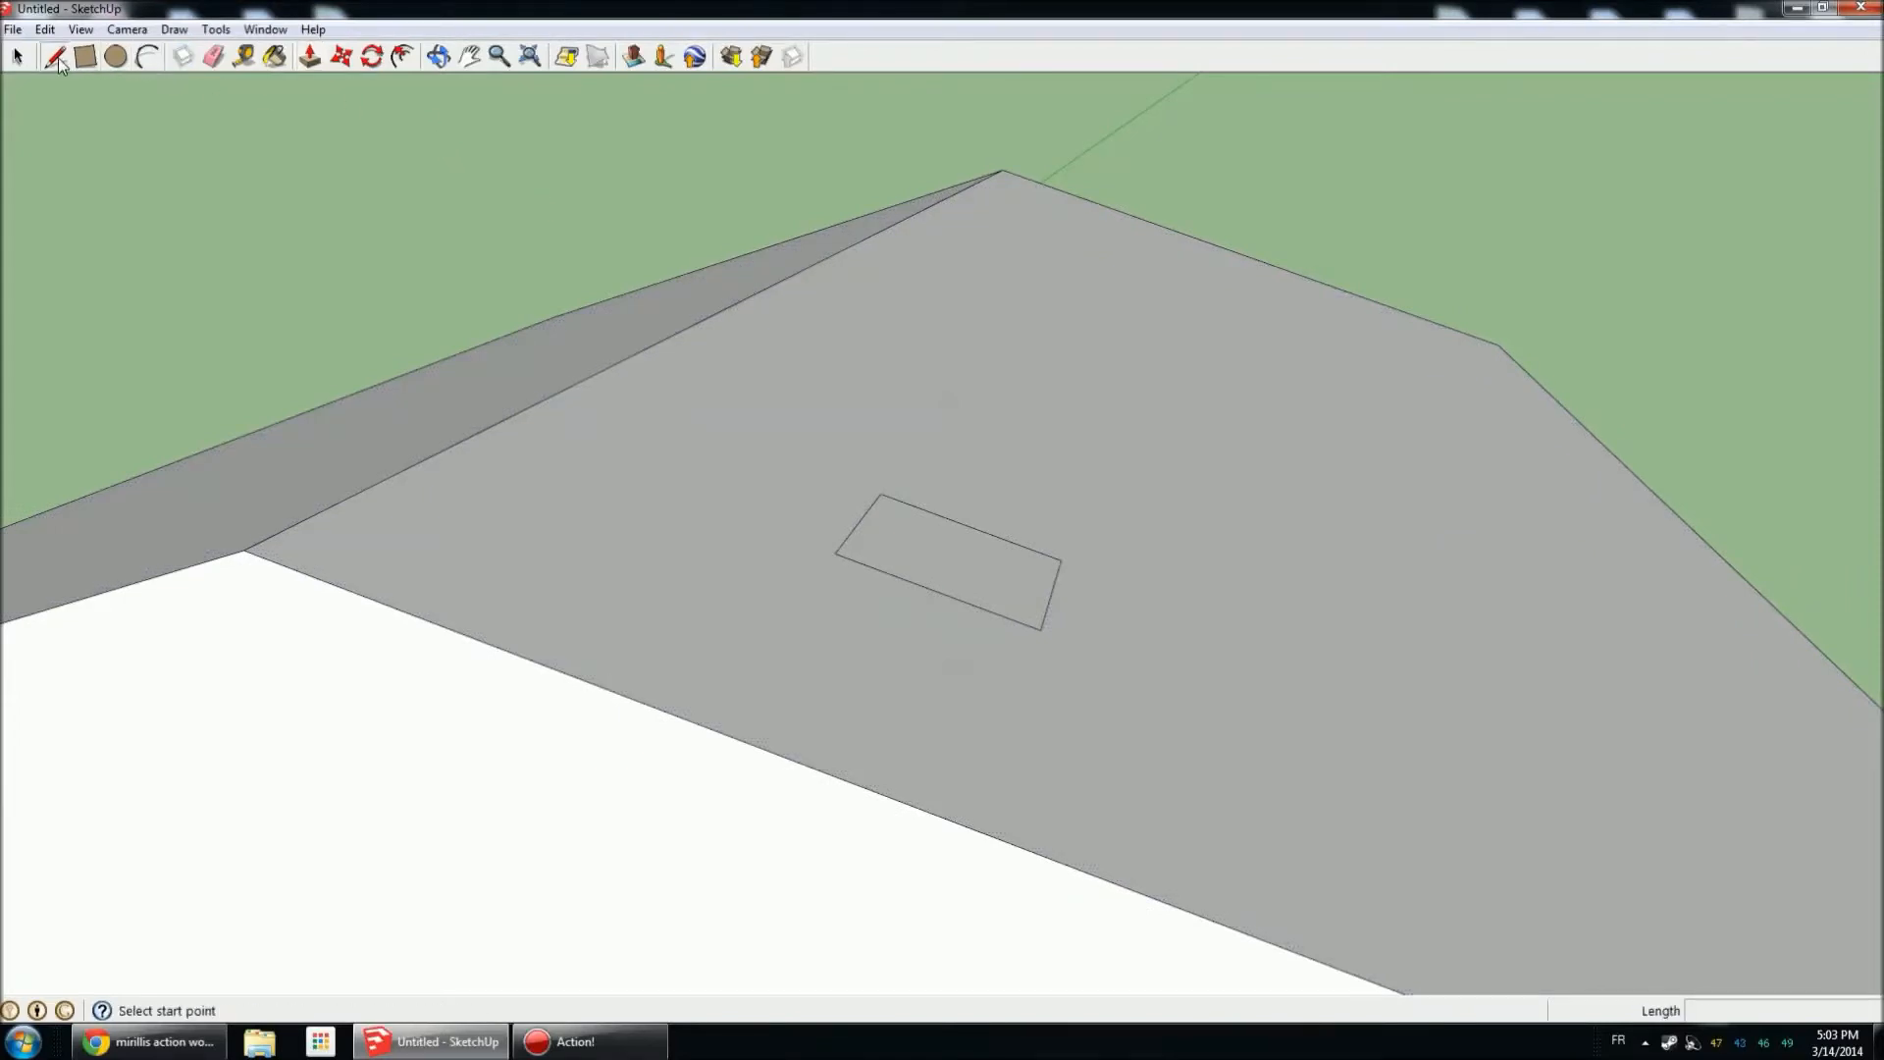
# Draw vertical edges about 0.31 m high at the square's two lower corners and connect them to form a closed wedge with a level top.
pyautogui.moveTo(1001, 489); pyautogui.dragTo(1013, 642, button='middle')
pyautogui.click(1001, 671)
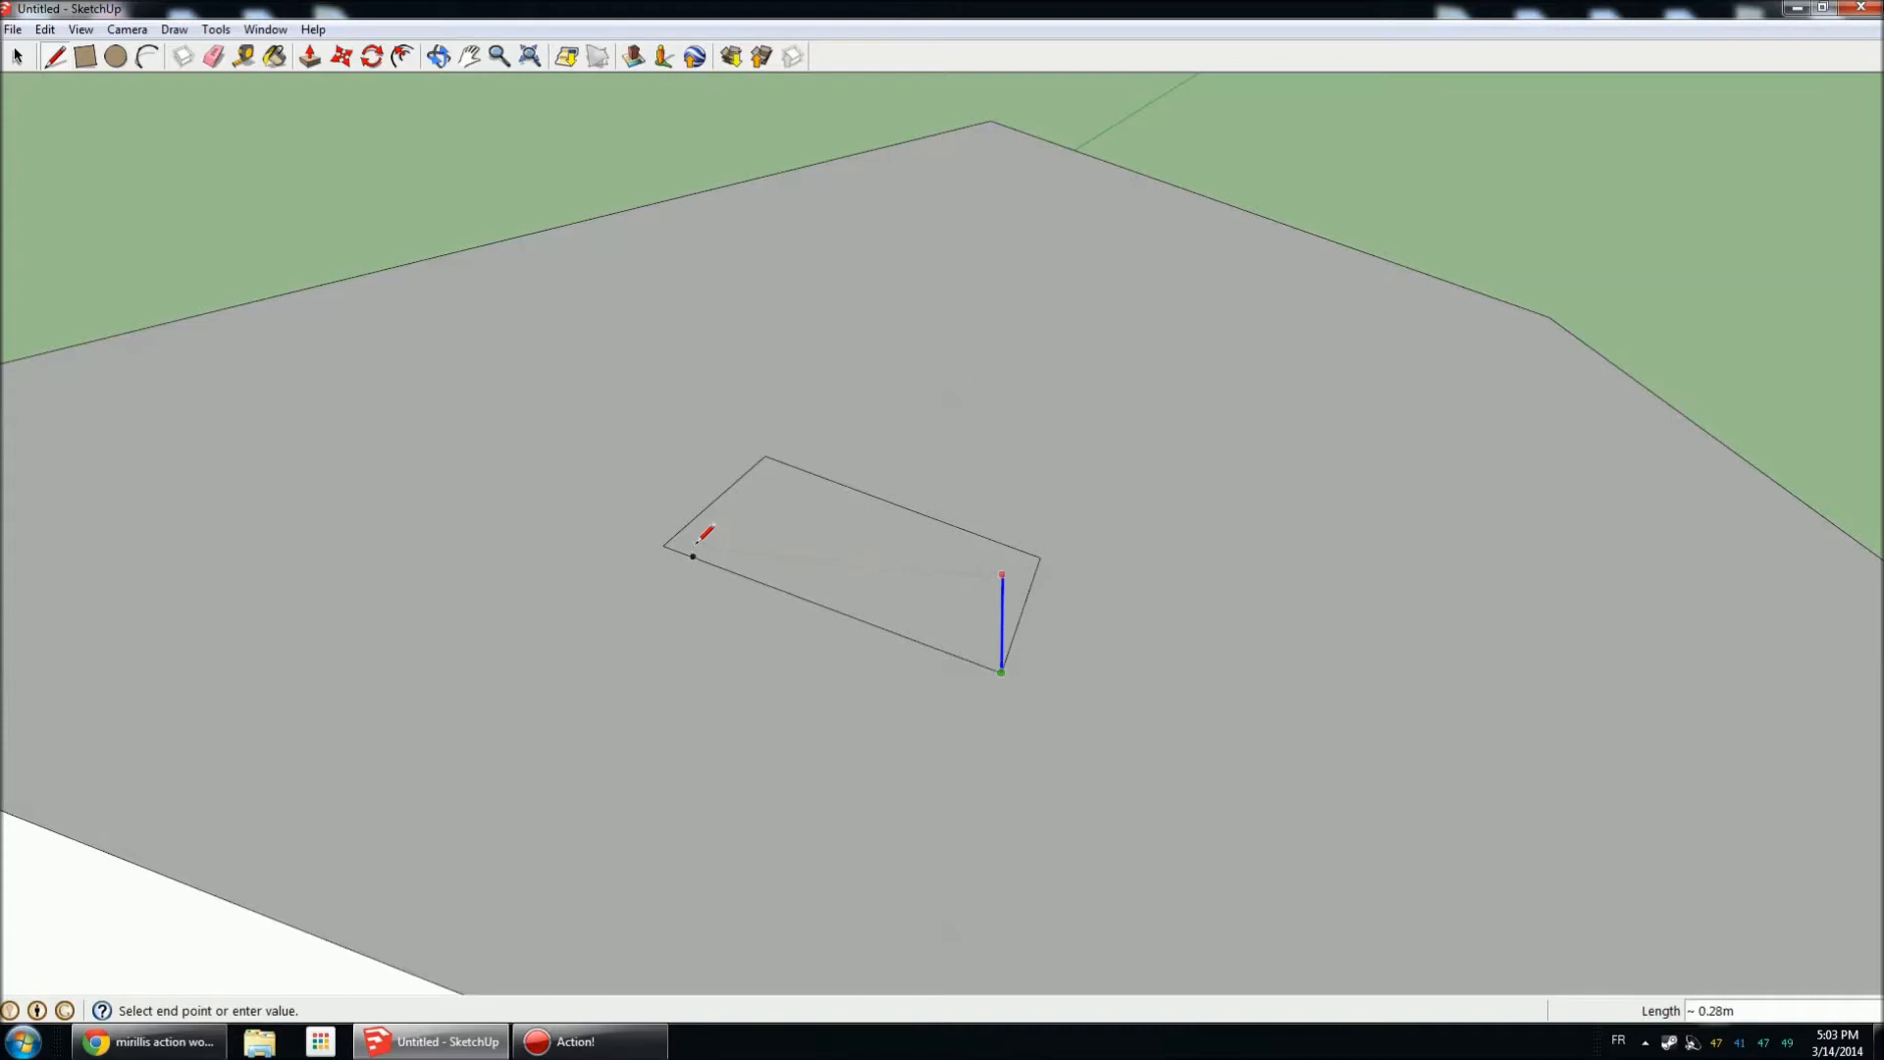
pyautogui.moveTo(933, 384); pyautogui.dragTo(584, 528, button='middle')
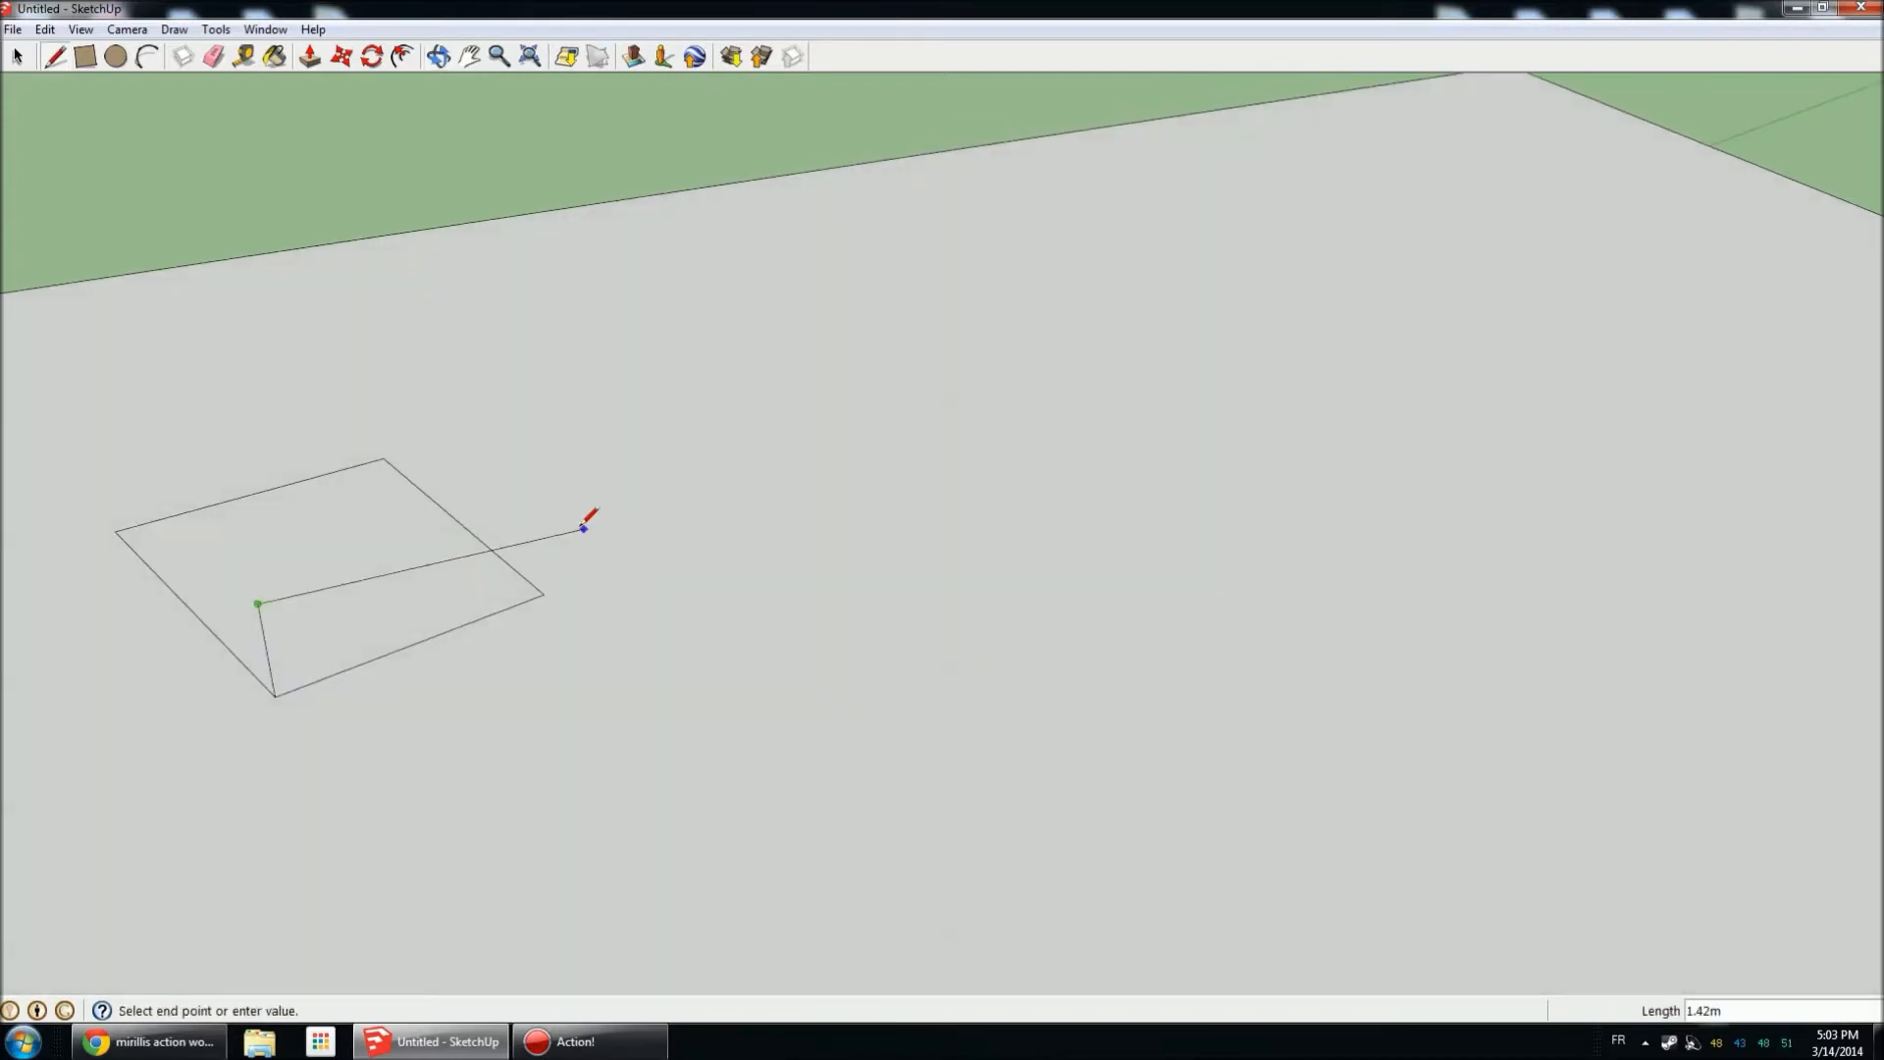
pyautogui.click(542, 593)
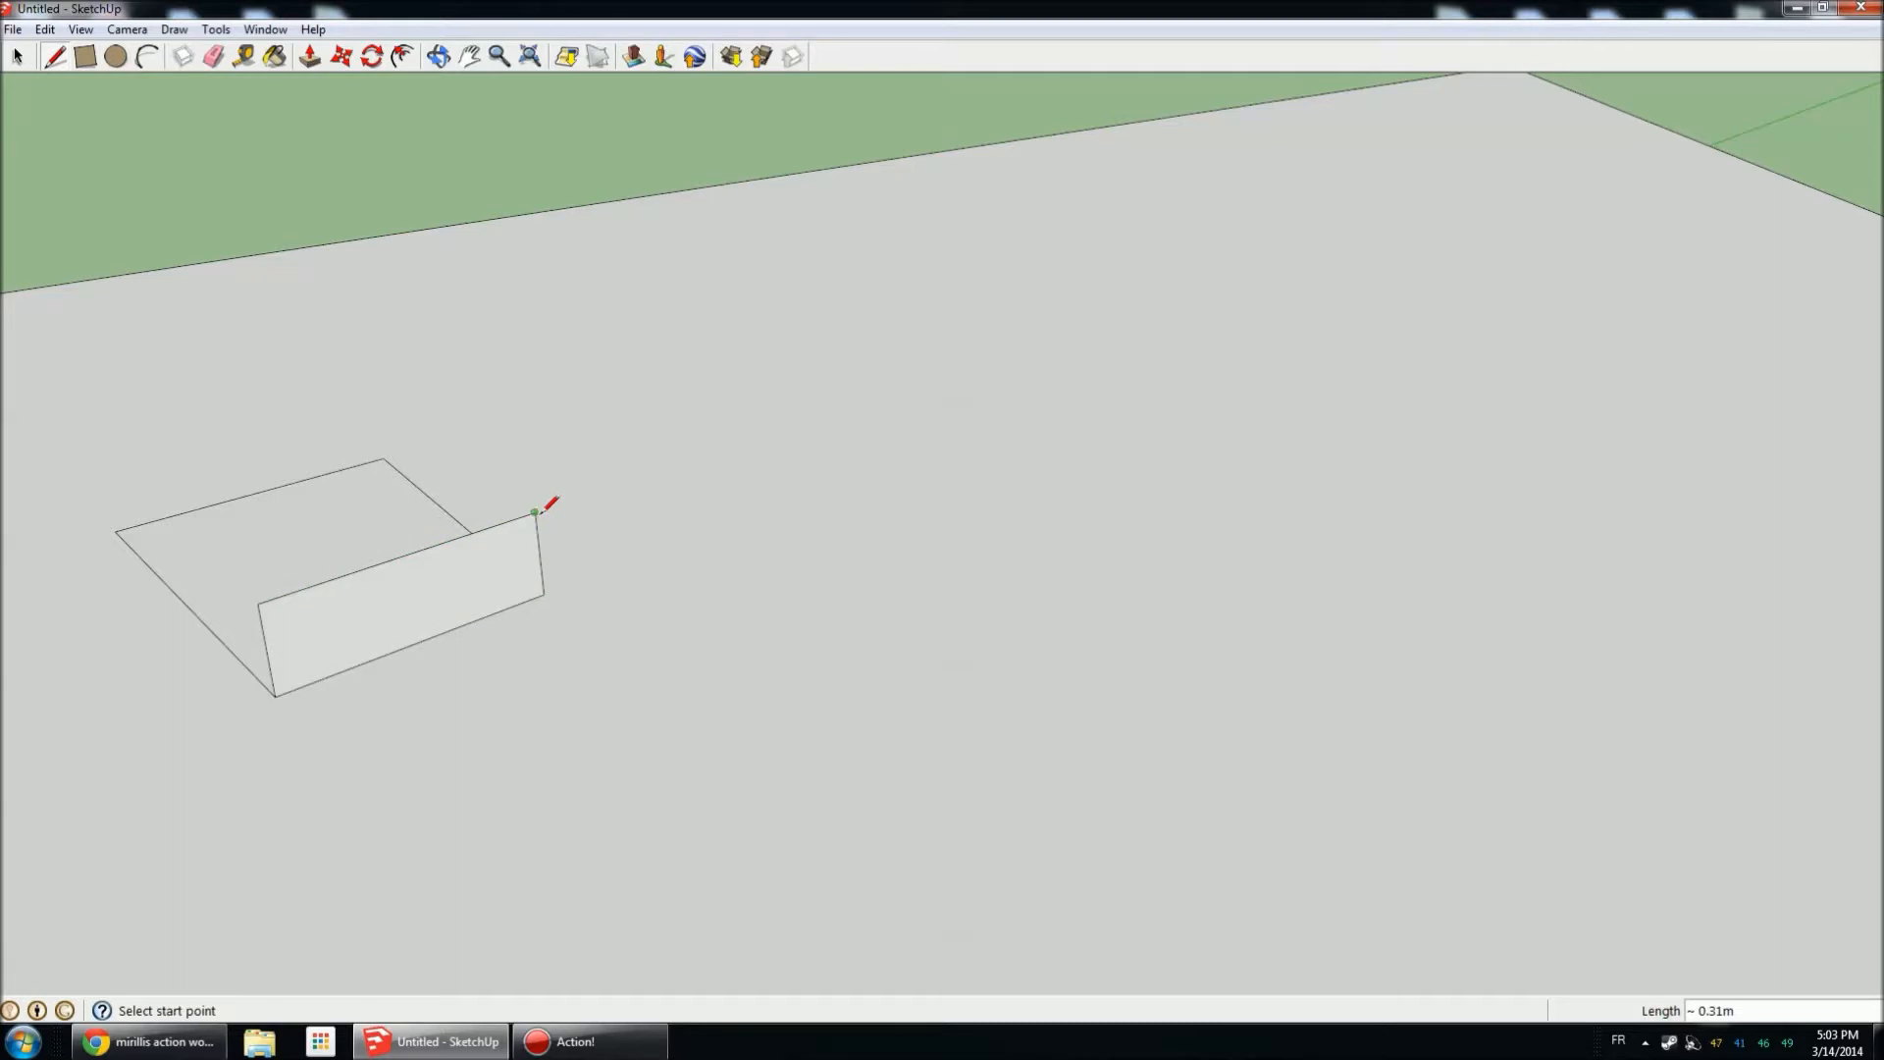
pyautogui.click(383, 459)
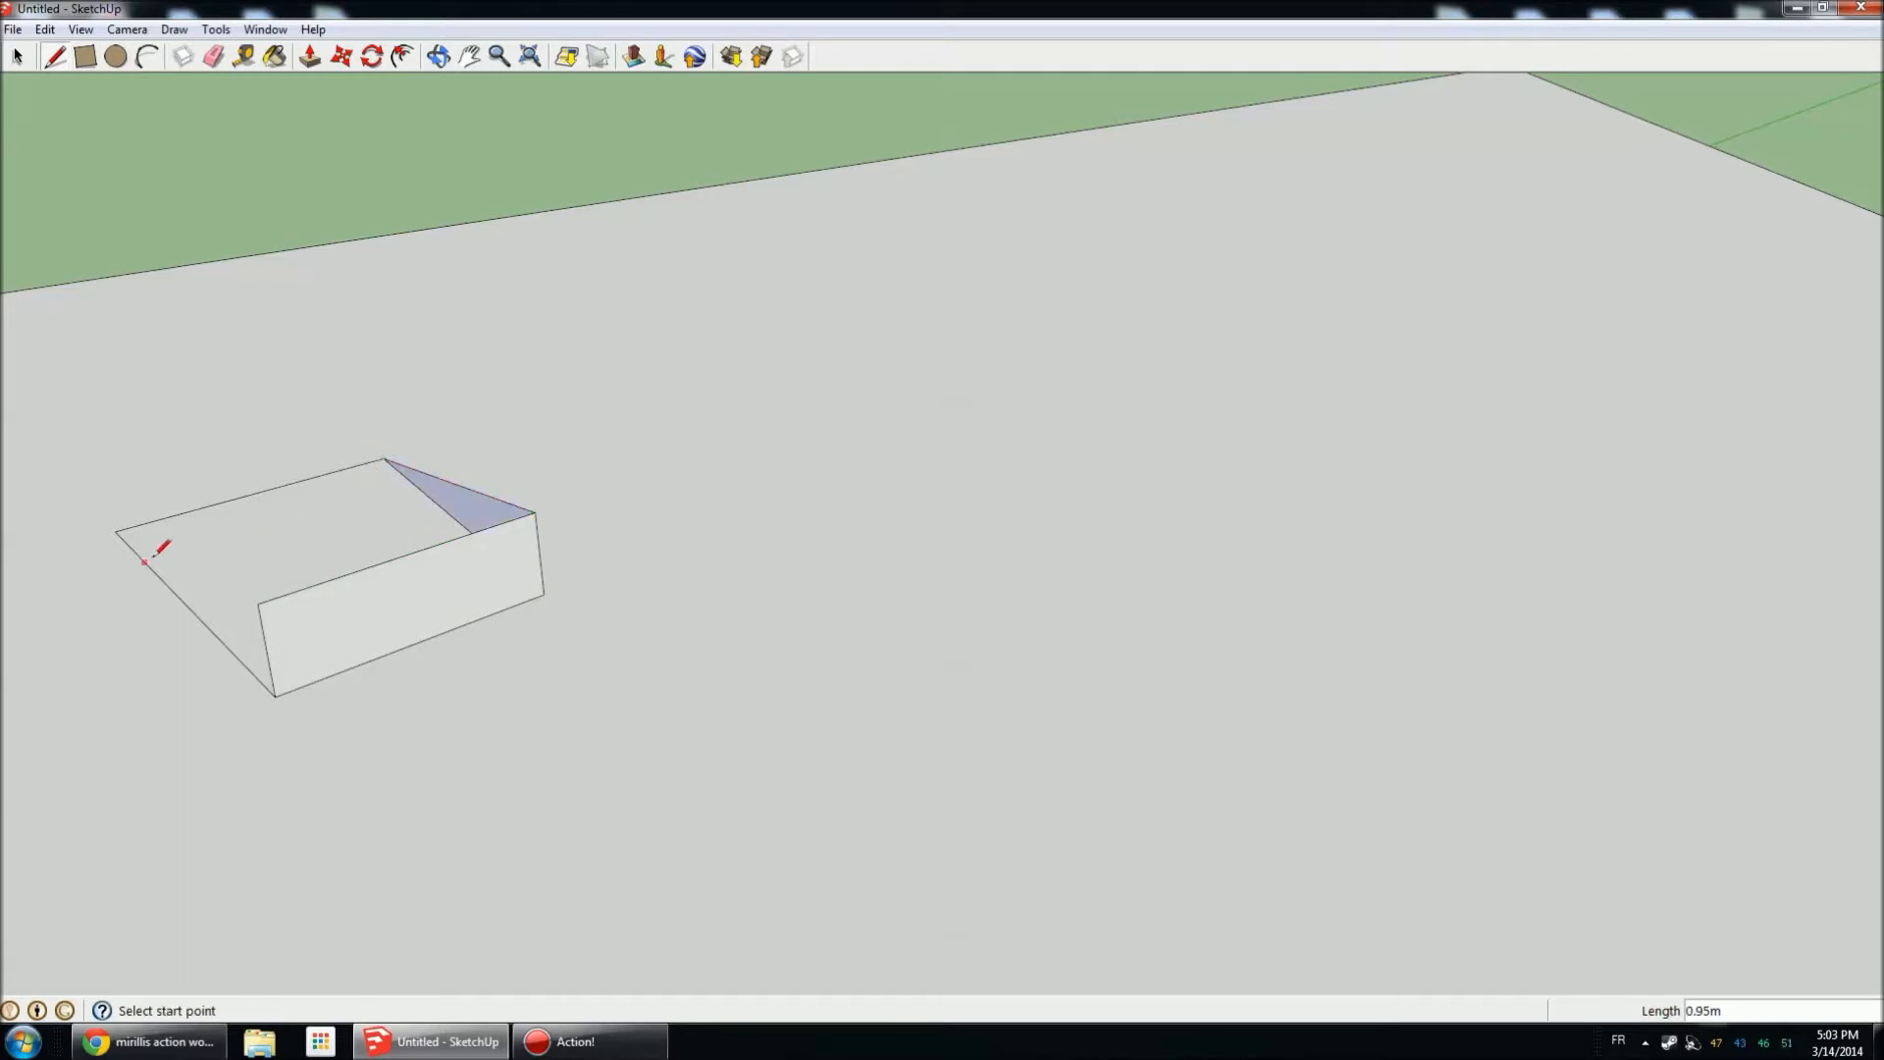
pyautogui.click(258, 601)
pyautogui.moveTo(354, 614); pyautogui.dragTo(174, 607, button='middle')
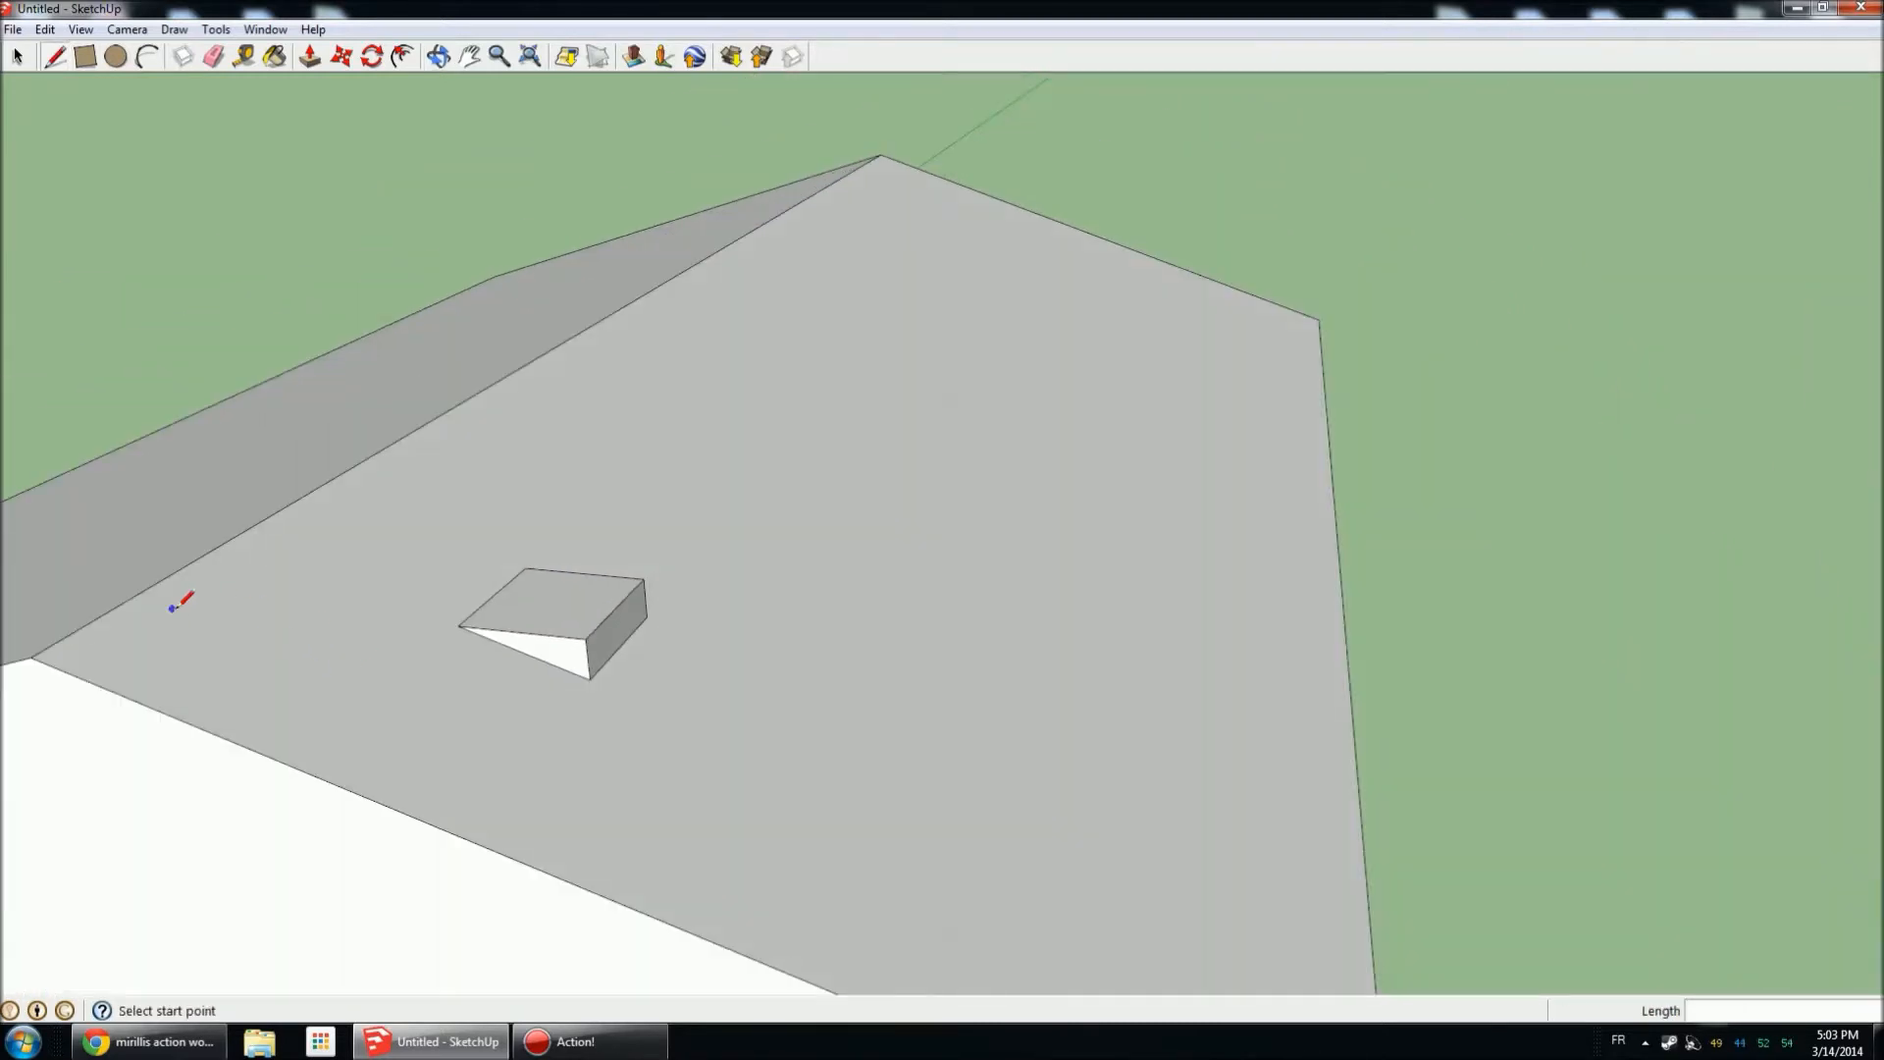
# Extrude the wedge's level top face upward about 1.27 m to form the chimney.
pyautogui.click(309, 56)
pyautogui.moveTo(752, 603); pyautogui.dragTo(707, 349)
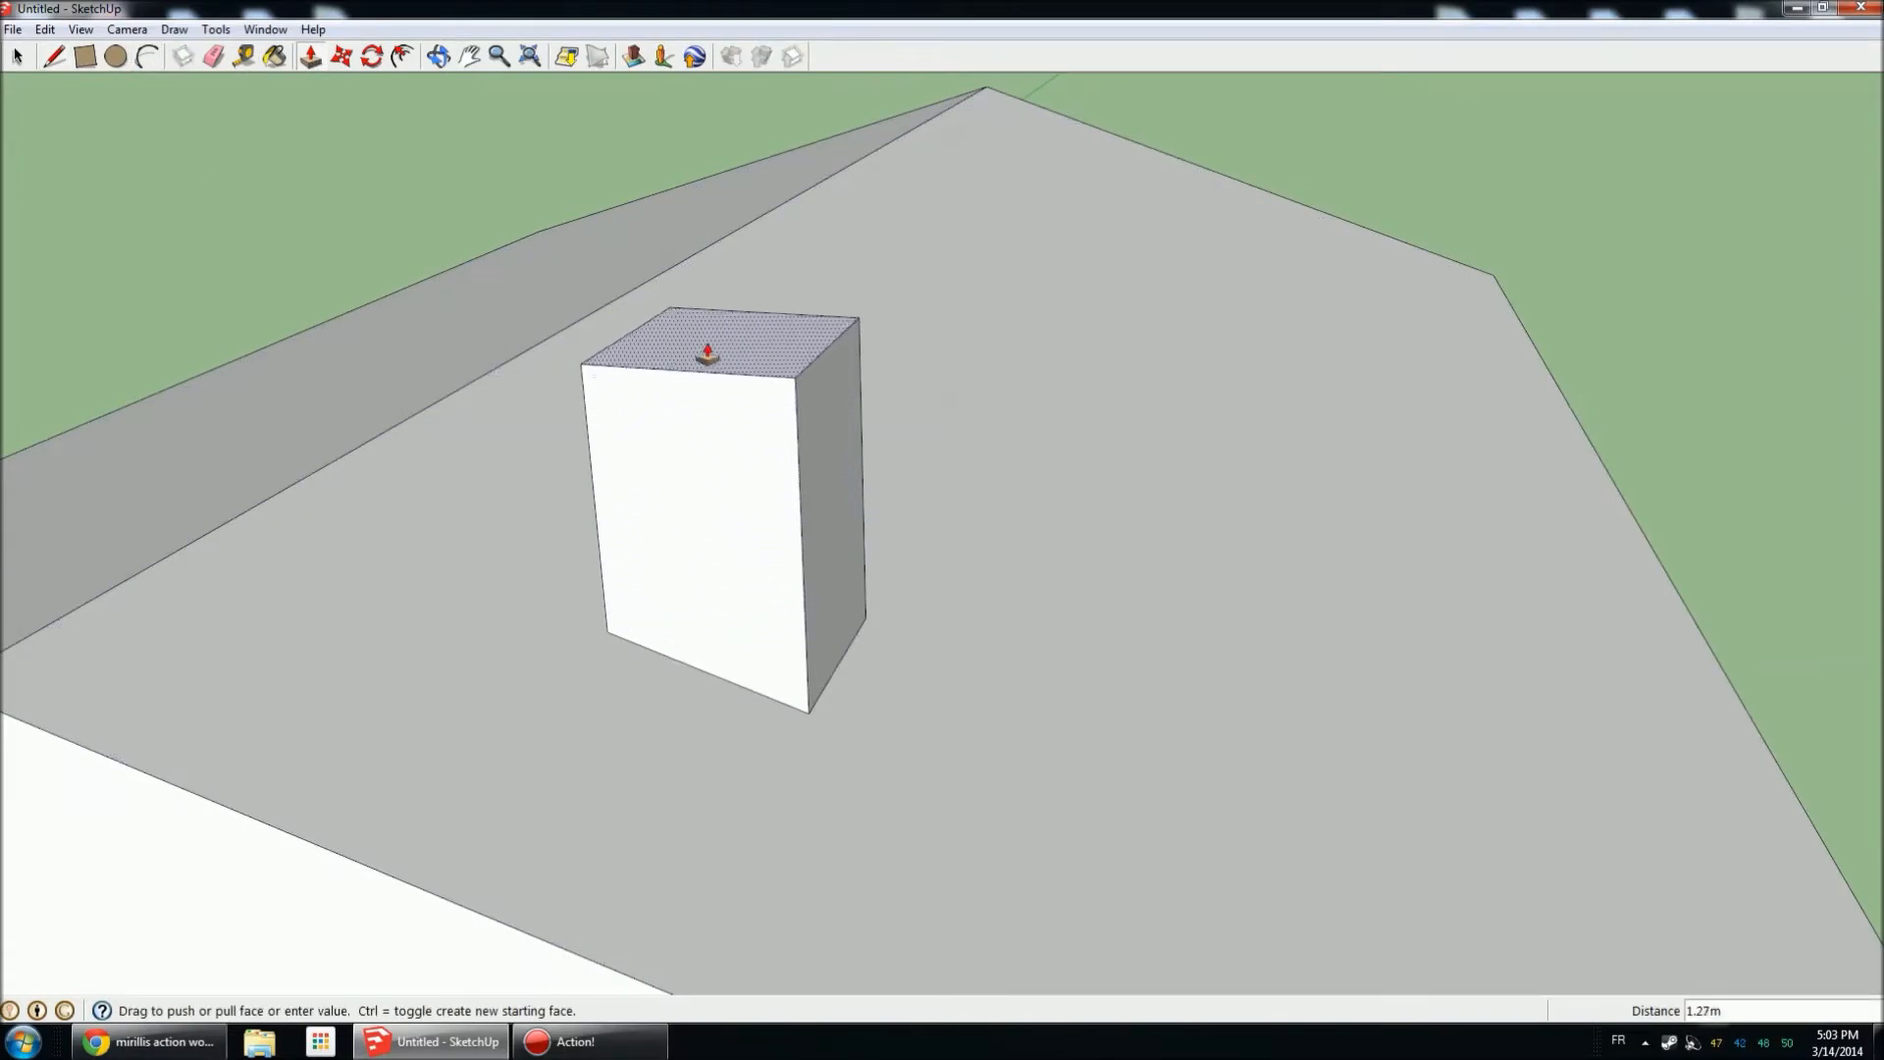
pyautogui.scroll(-3, 942, 467)
pyautogui.moveTo(942, 467); pyautogui.dragTo(496, 491, button='middle')
pyautogui.scroll(5, 633, 525)
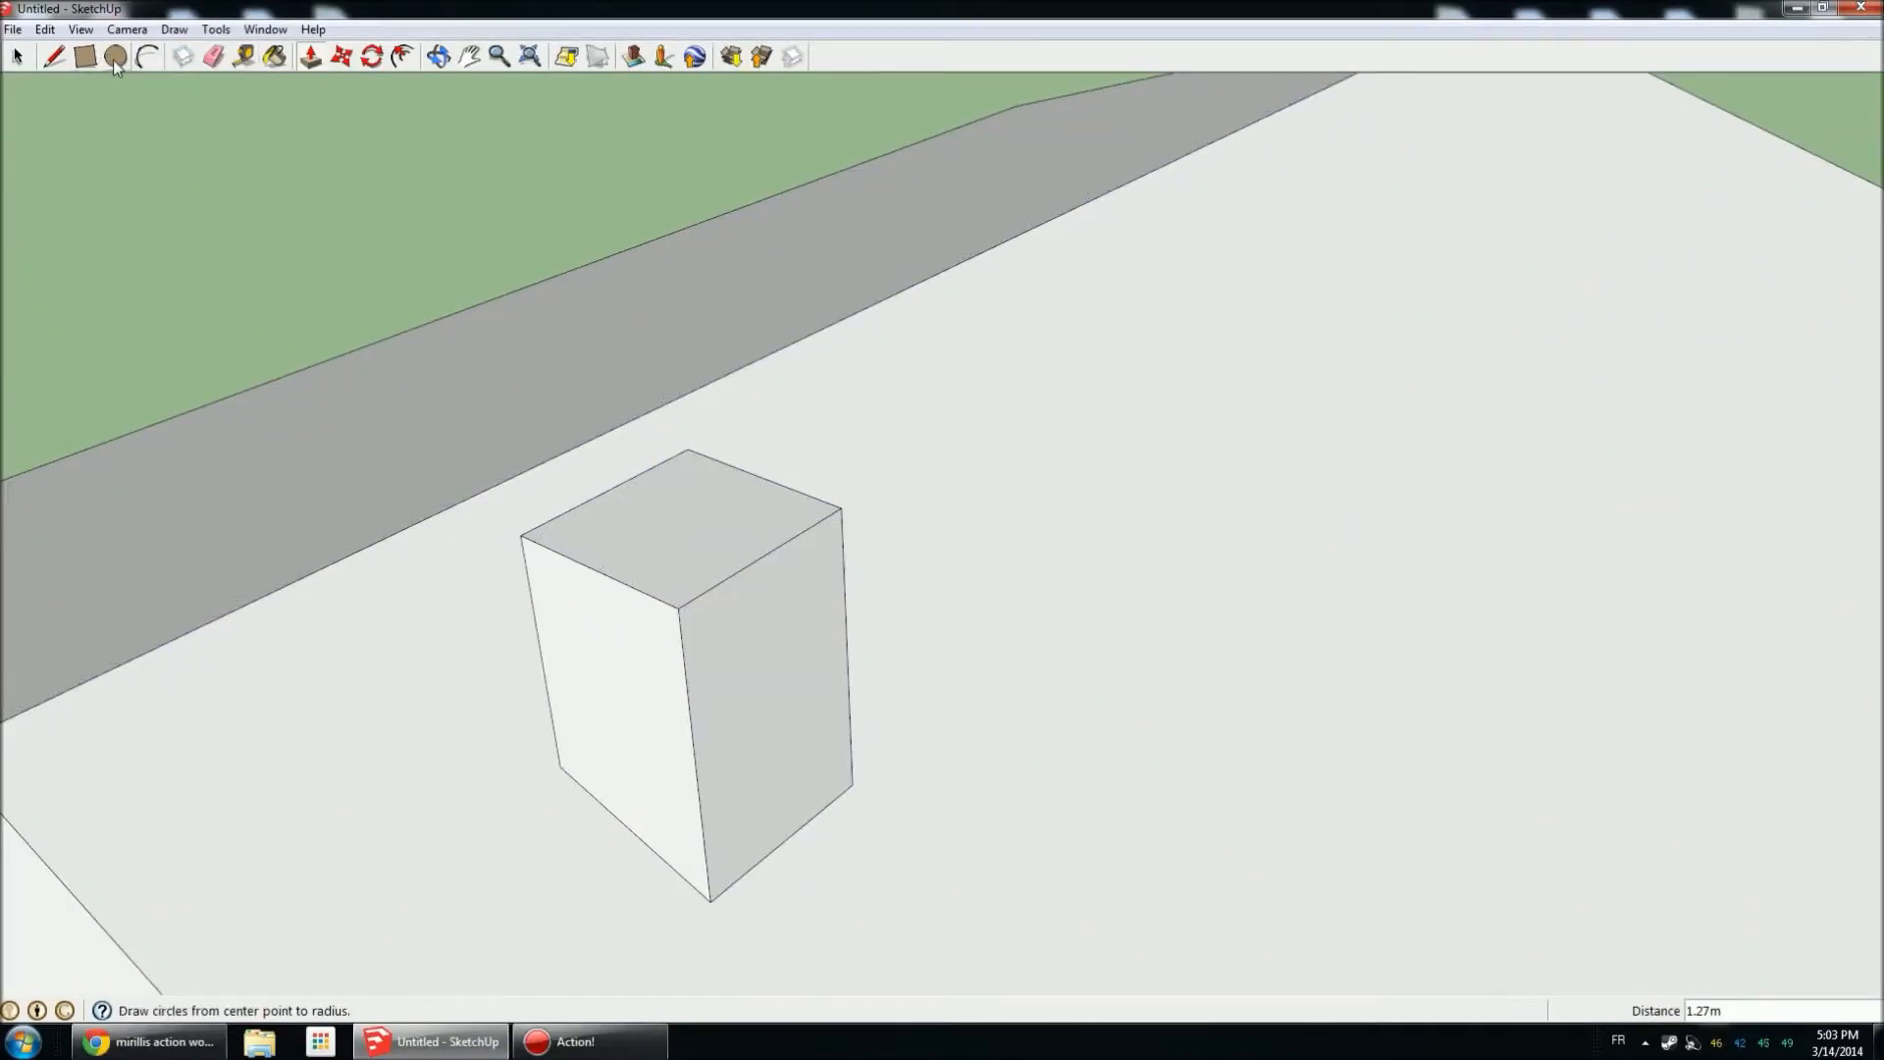
# Offset the chimney's top edges inward by about 0.16 m.
pyautogui.click(405, 61)
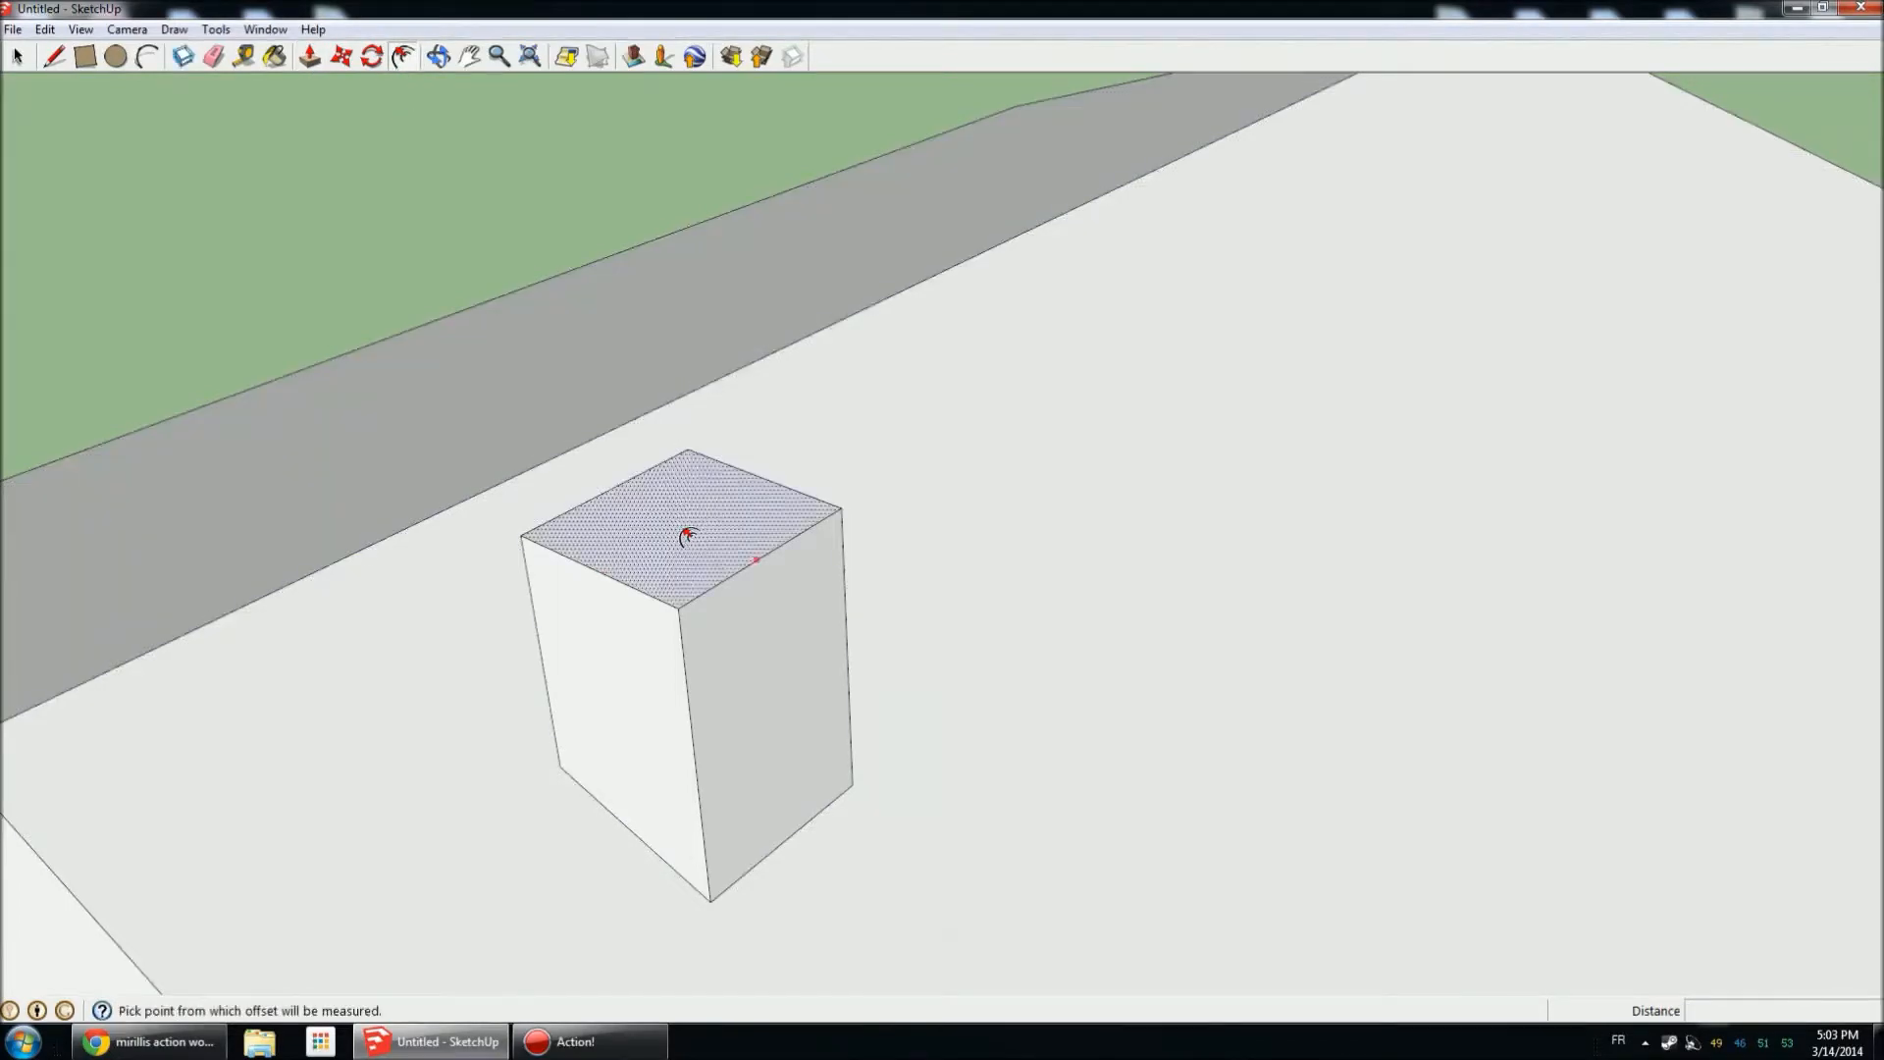
pyautogui.scroll(4, 677, 533)
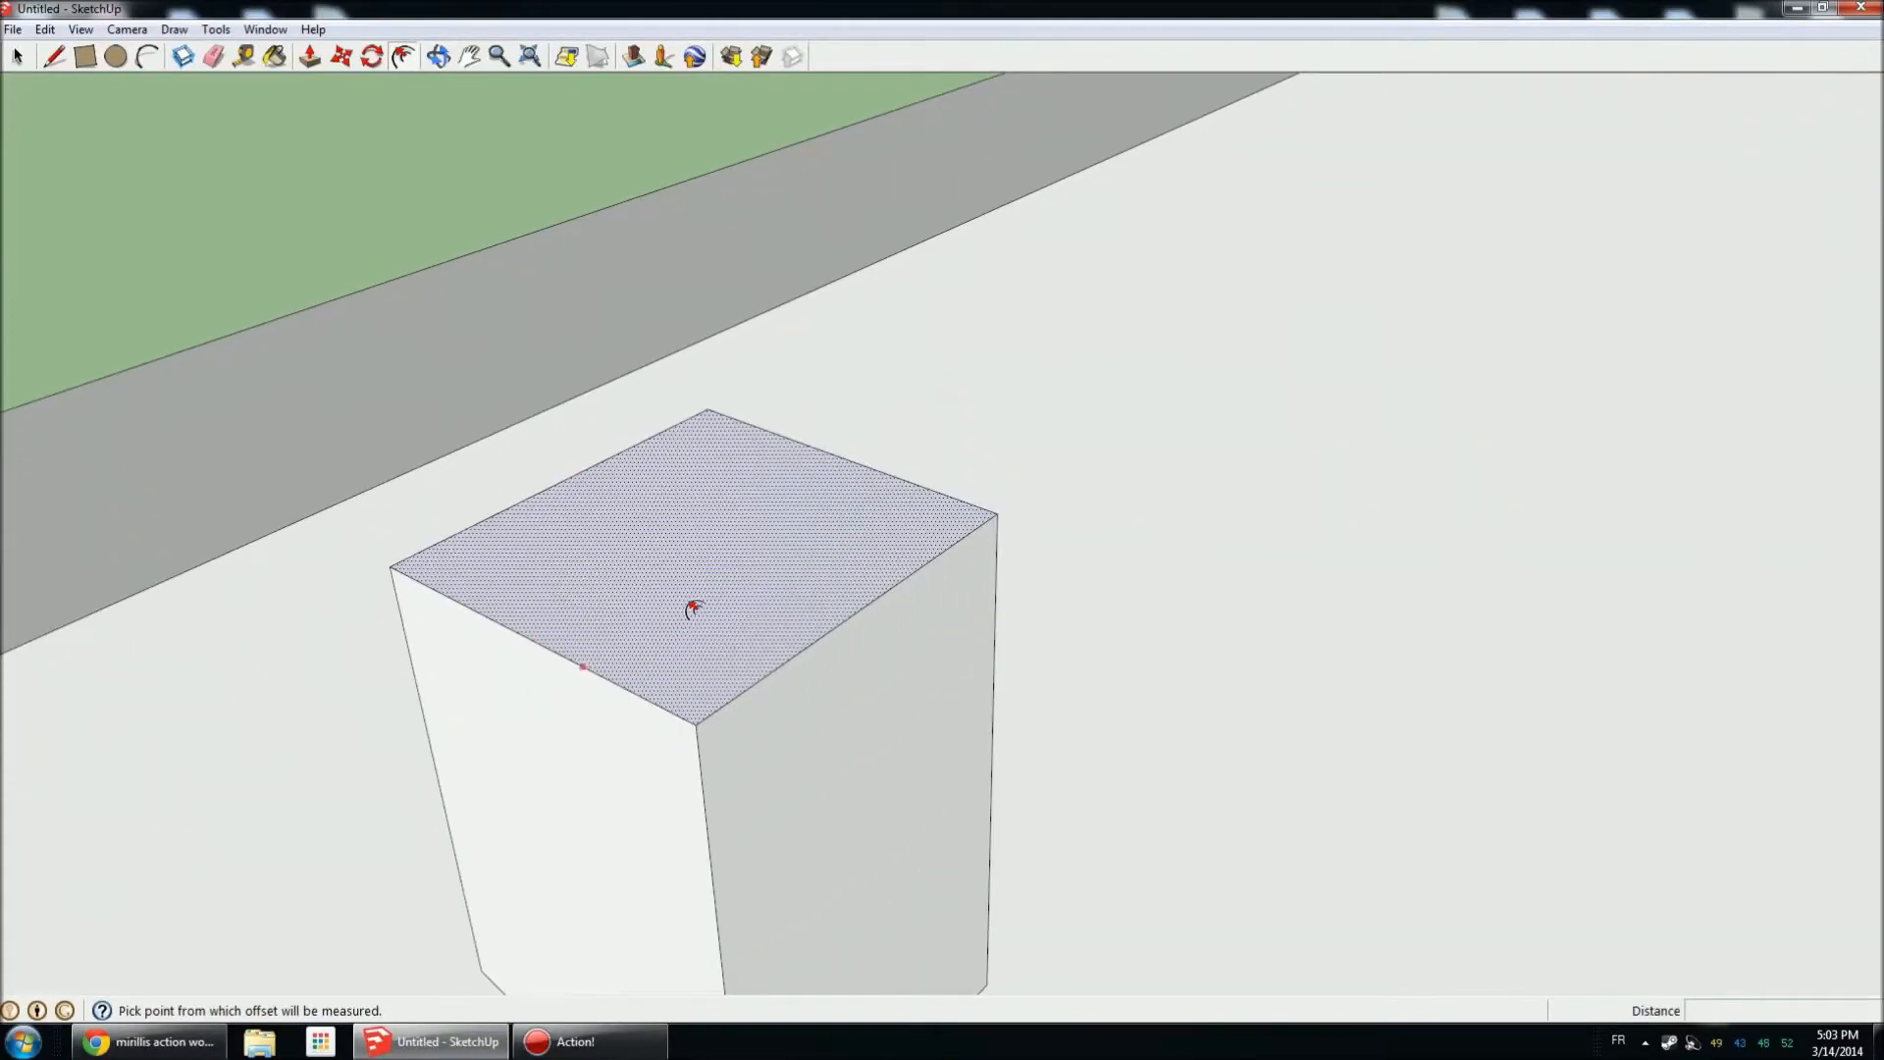
pyautogui.click(783, 580)
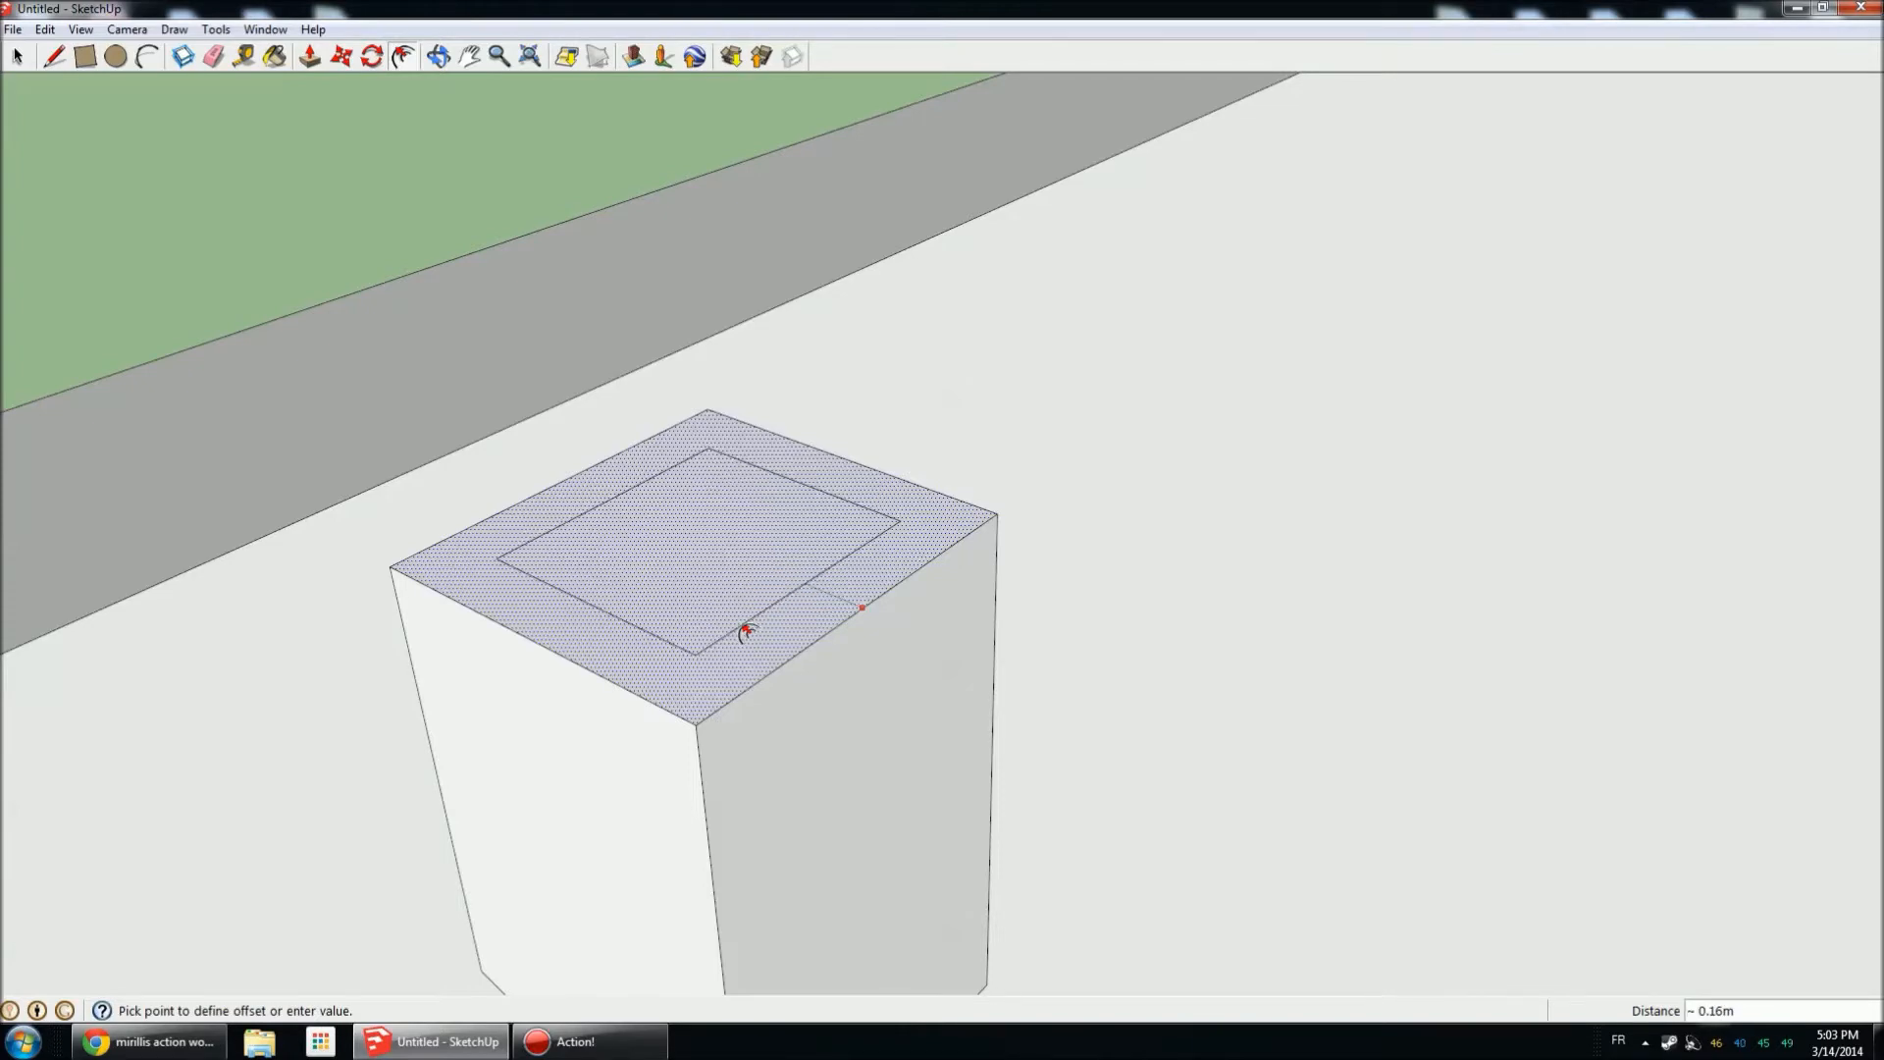
pyautogui.click(746, 631)
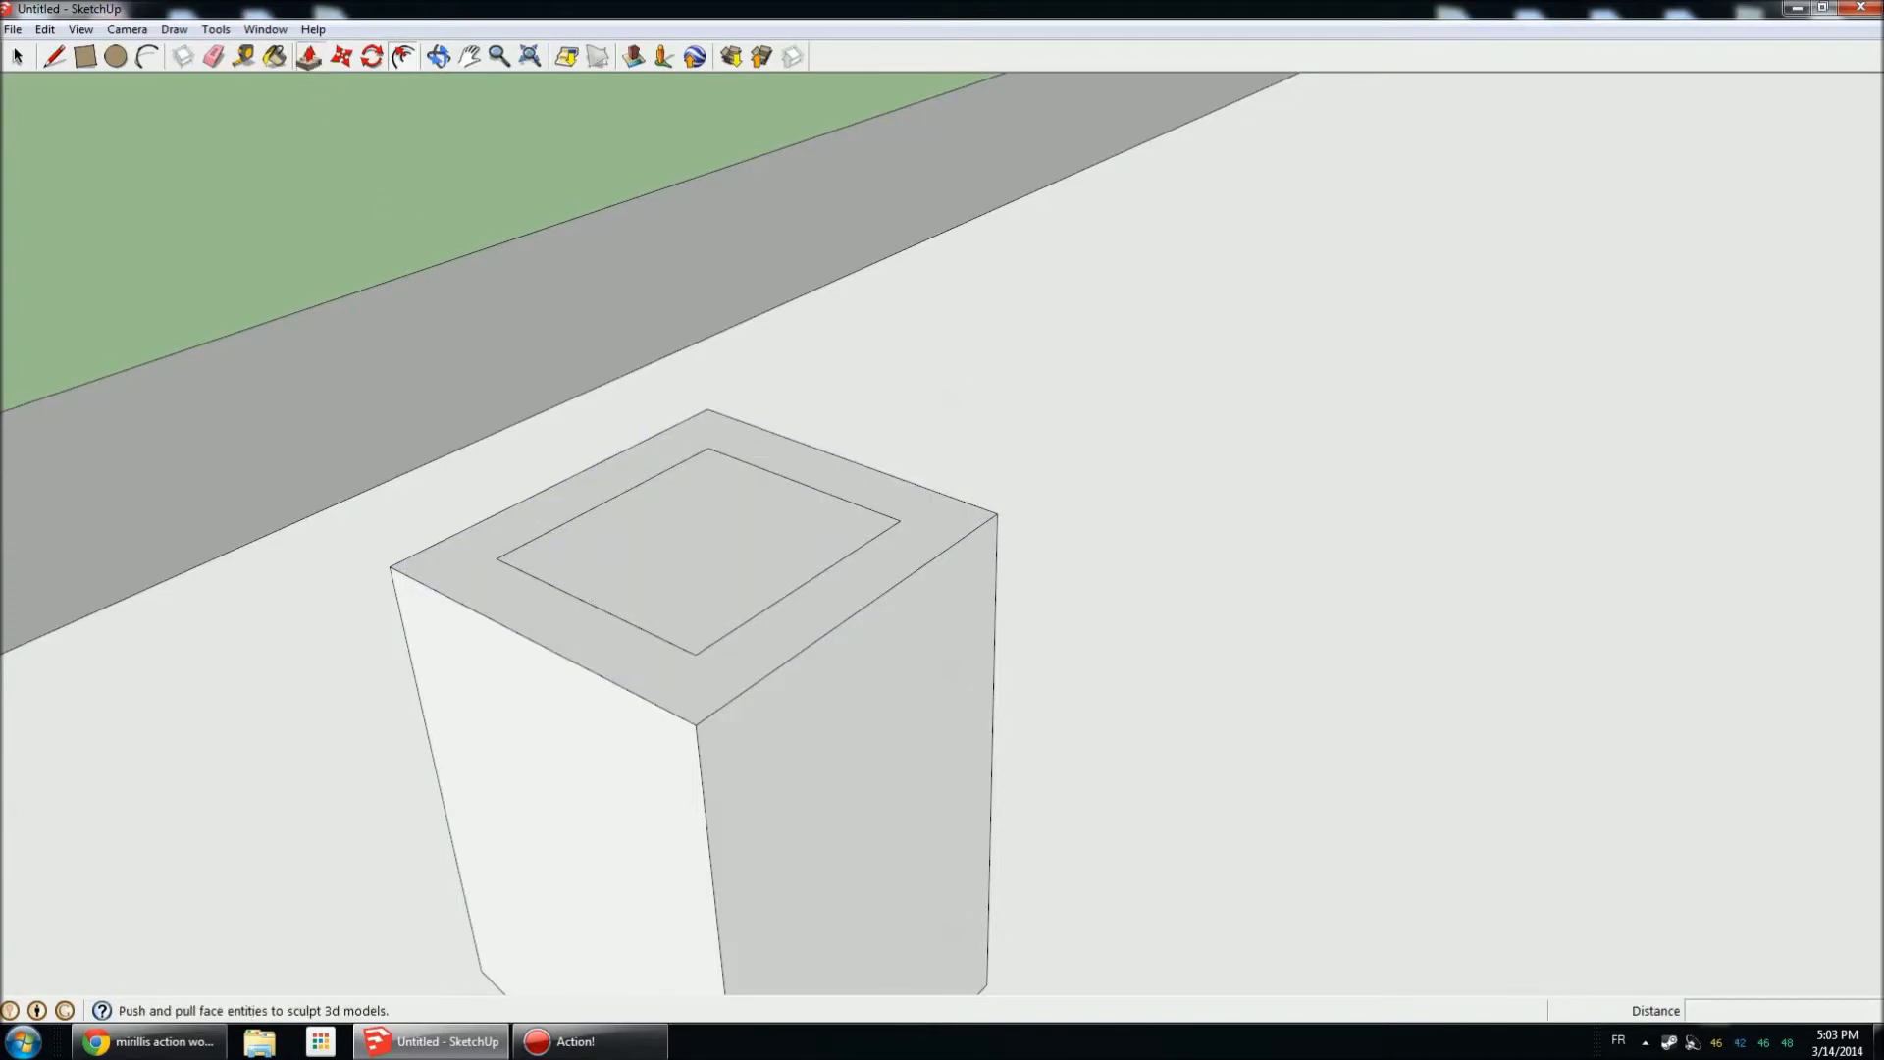
# Push the chimney's inner top face deep down to hollow out the flue.
pyautogui.click(707, 552)
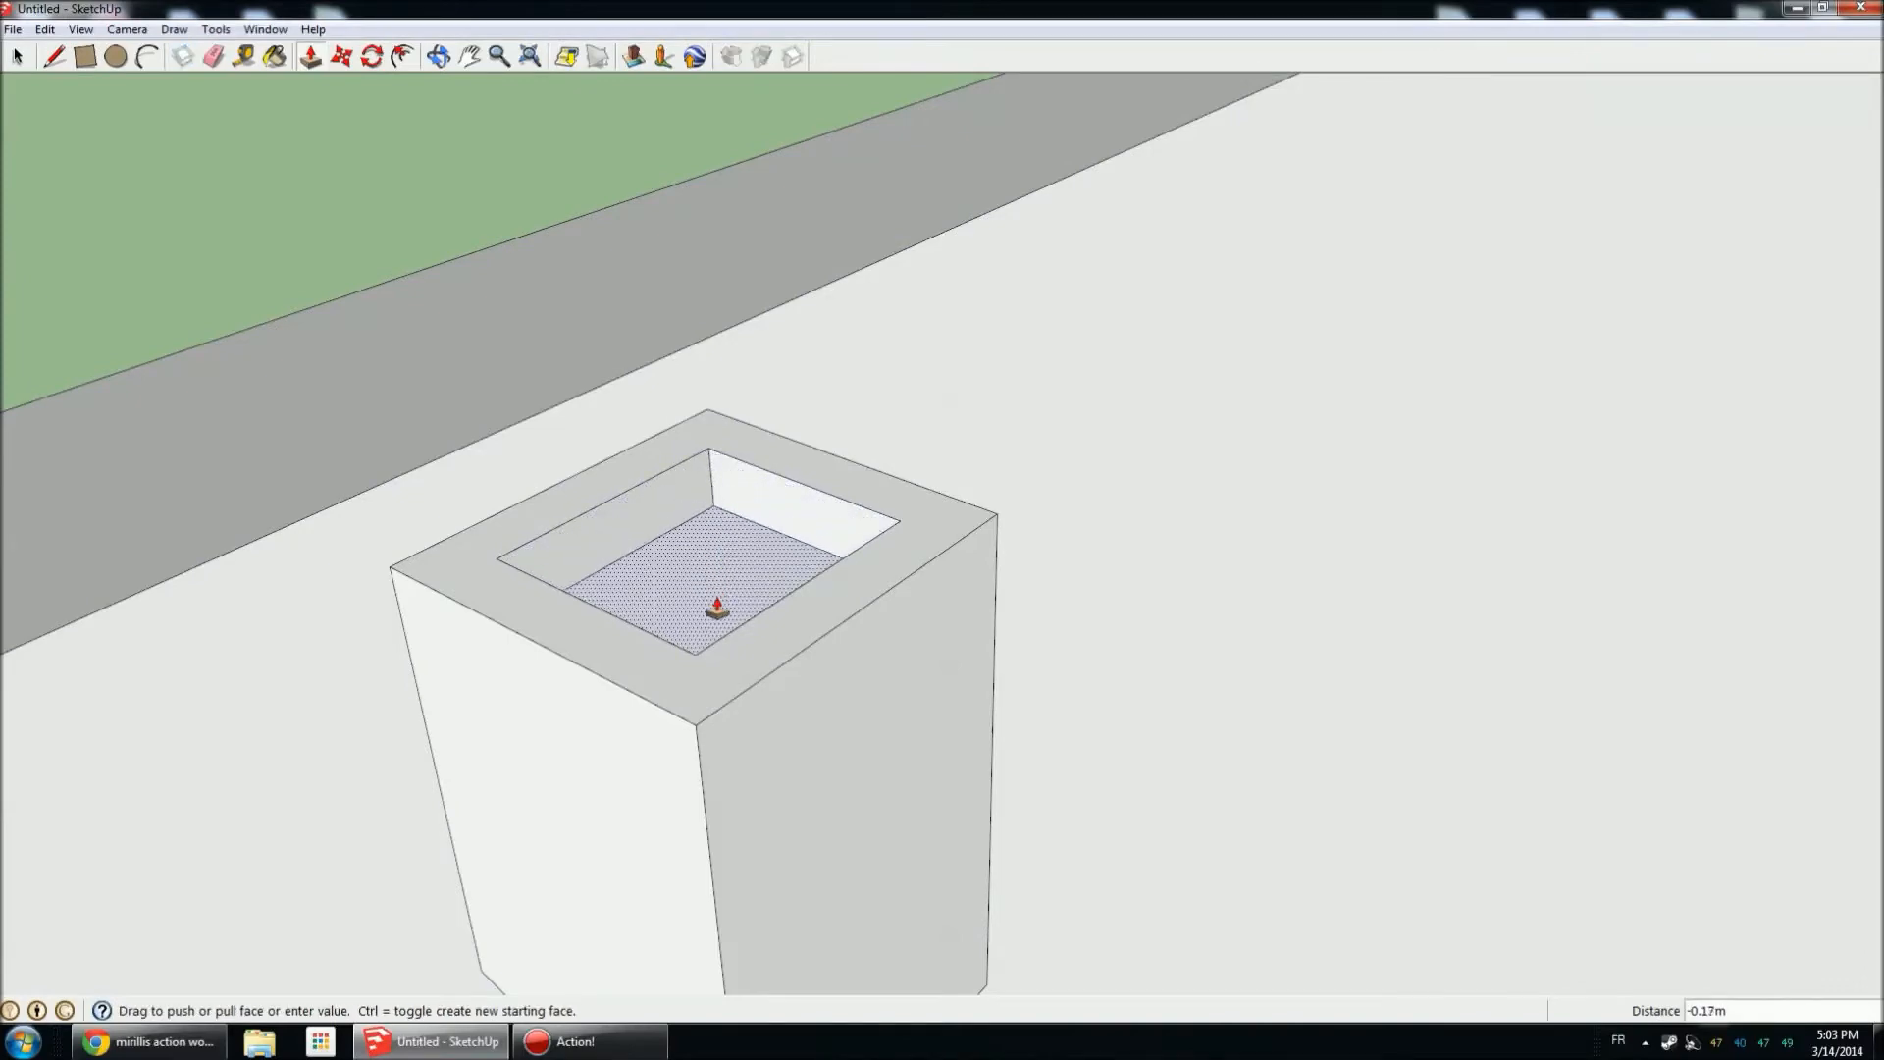
pyautogui.click(734, 698)
pyautogui.moveTo(732, 723); pyautogui.dragTo(870, 892, button='middle')
pyautogui.click(859, 853)
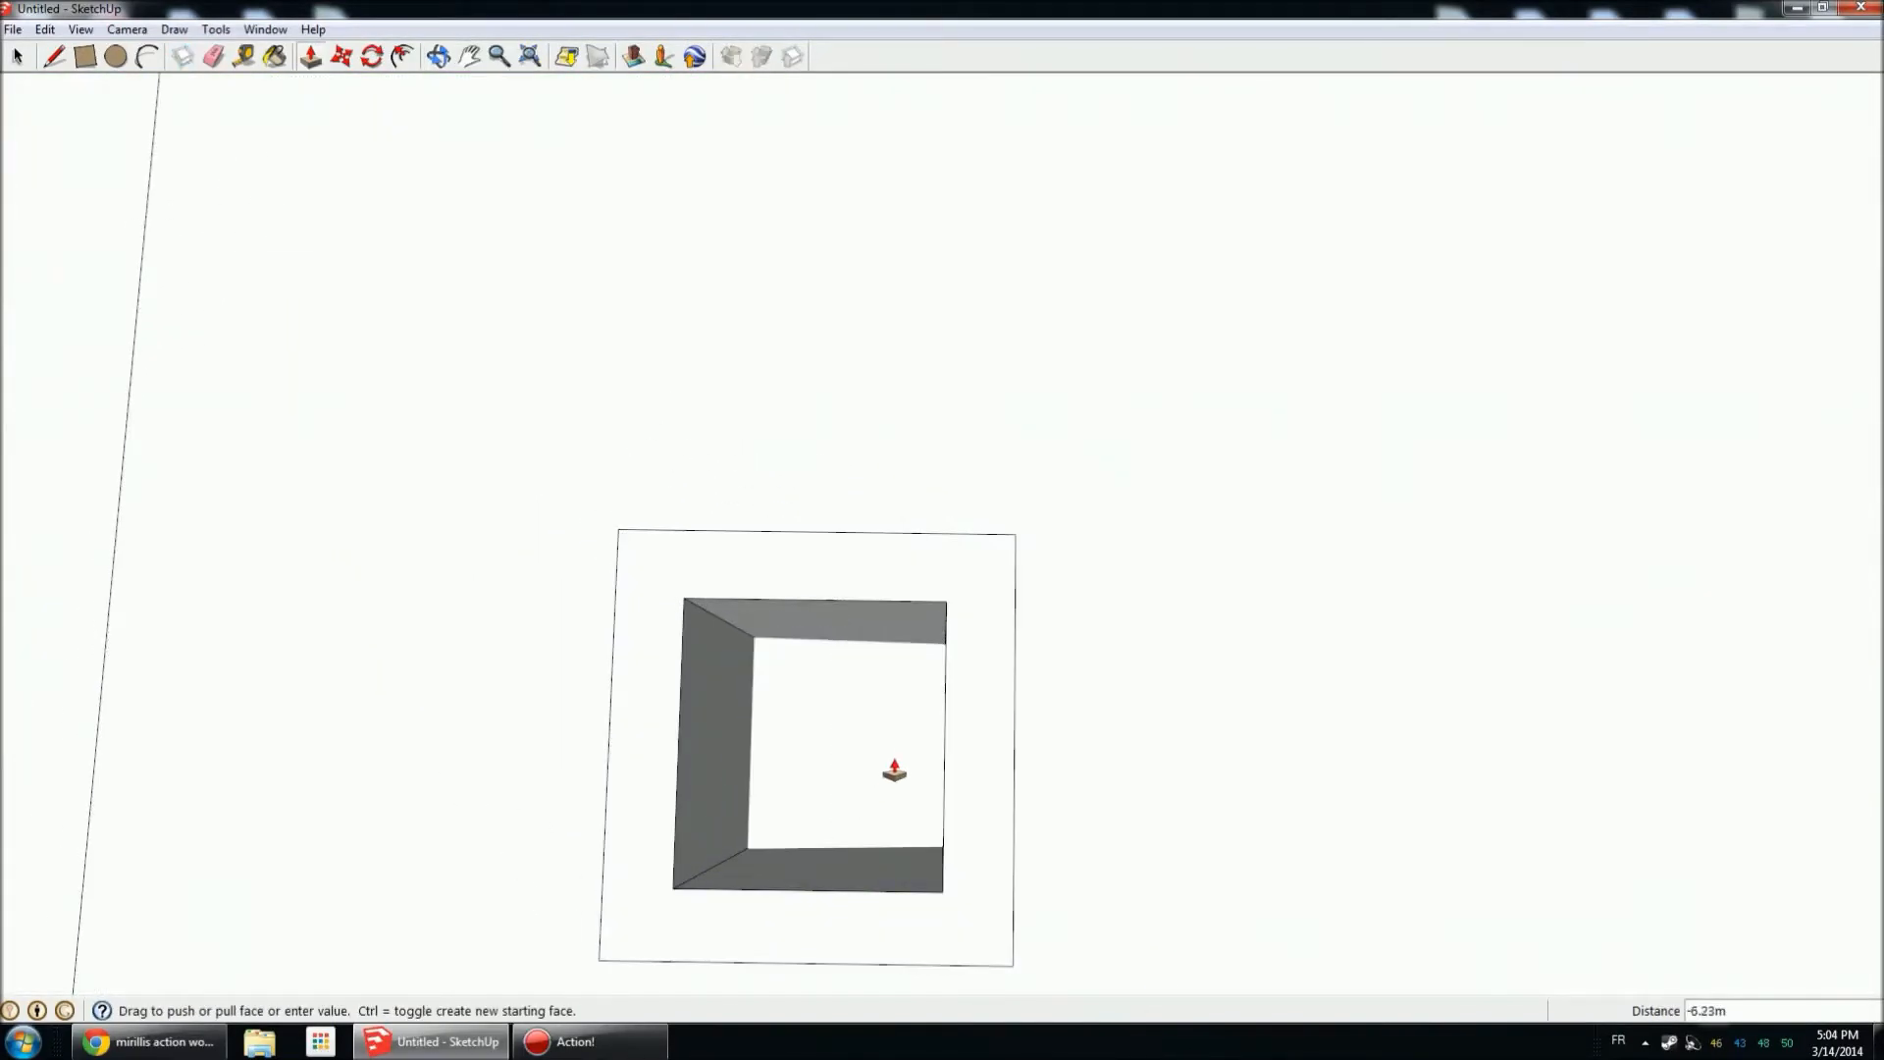
pyautogui.click(846, 788)
pyautogui.moveTo(992, 756); pyautogui.dragTo(930, 409, button='middle')
pyautogui.scroll(-3, 917, 588)
pyautogui.moveTo(916, 588); pyautogui.dragTo(788, 511, button='middle')
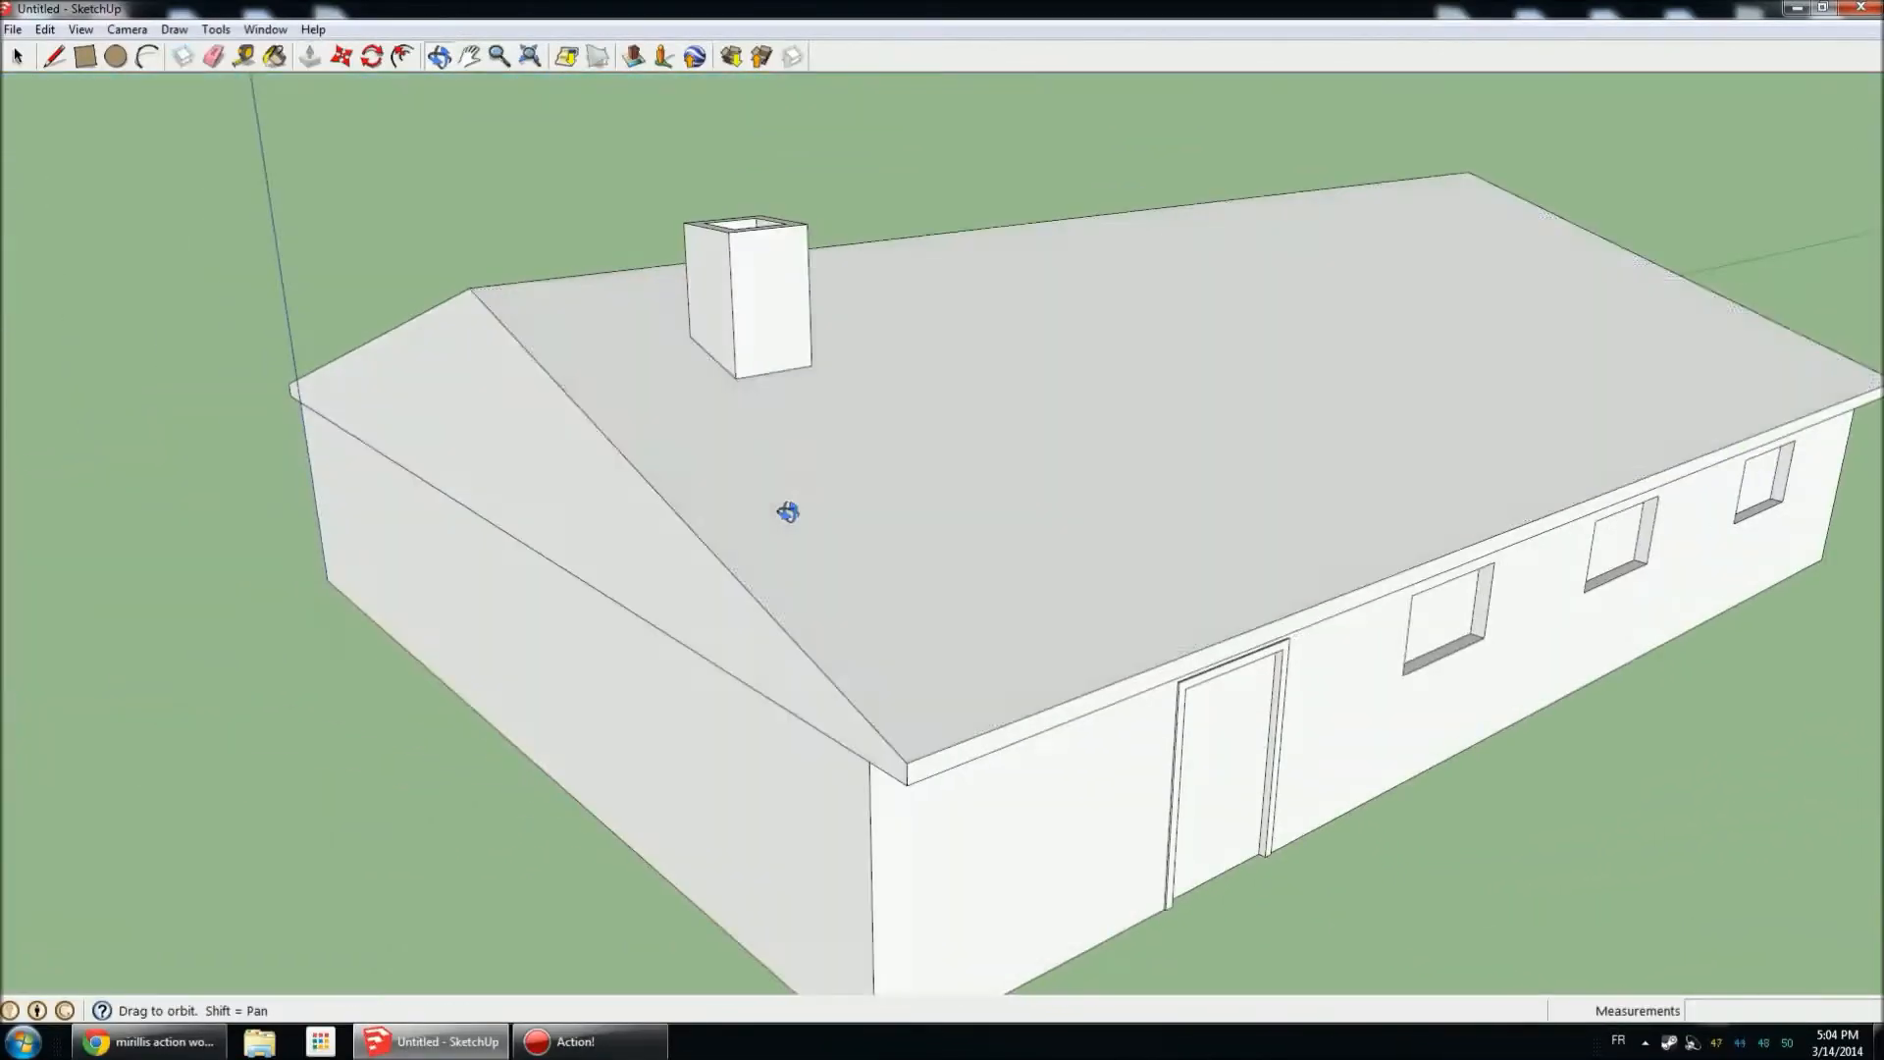
# Draw a rectangle about 16.72 × 15.58 m on the ground beside the house, past its windowed gable end.
pyautogui.scroll(-5, 756, 315)
pyautogui.moveTo(762, 345); pyautogui.dragTo(982, 446, button='middle')
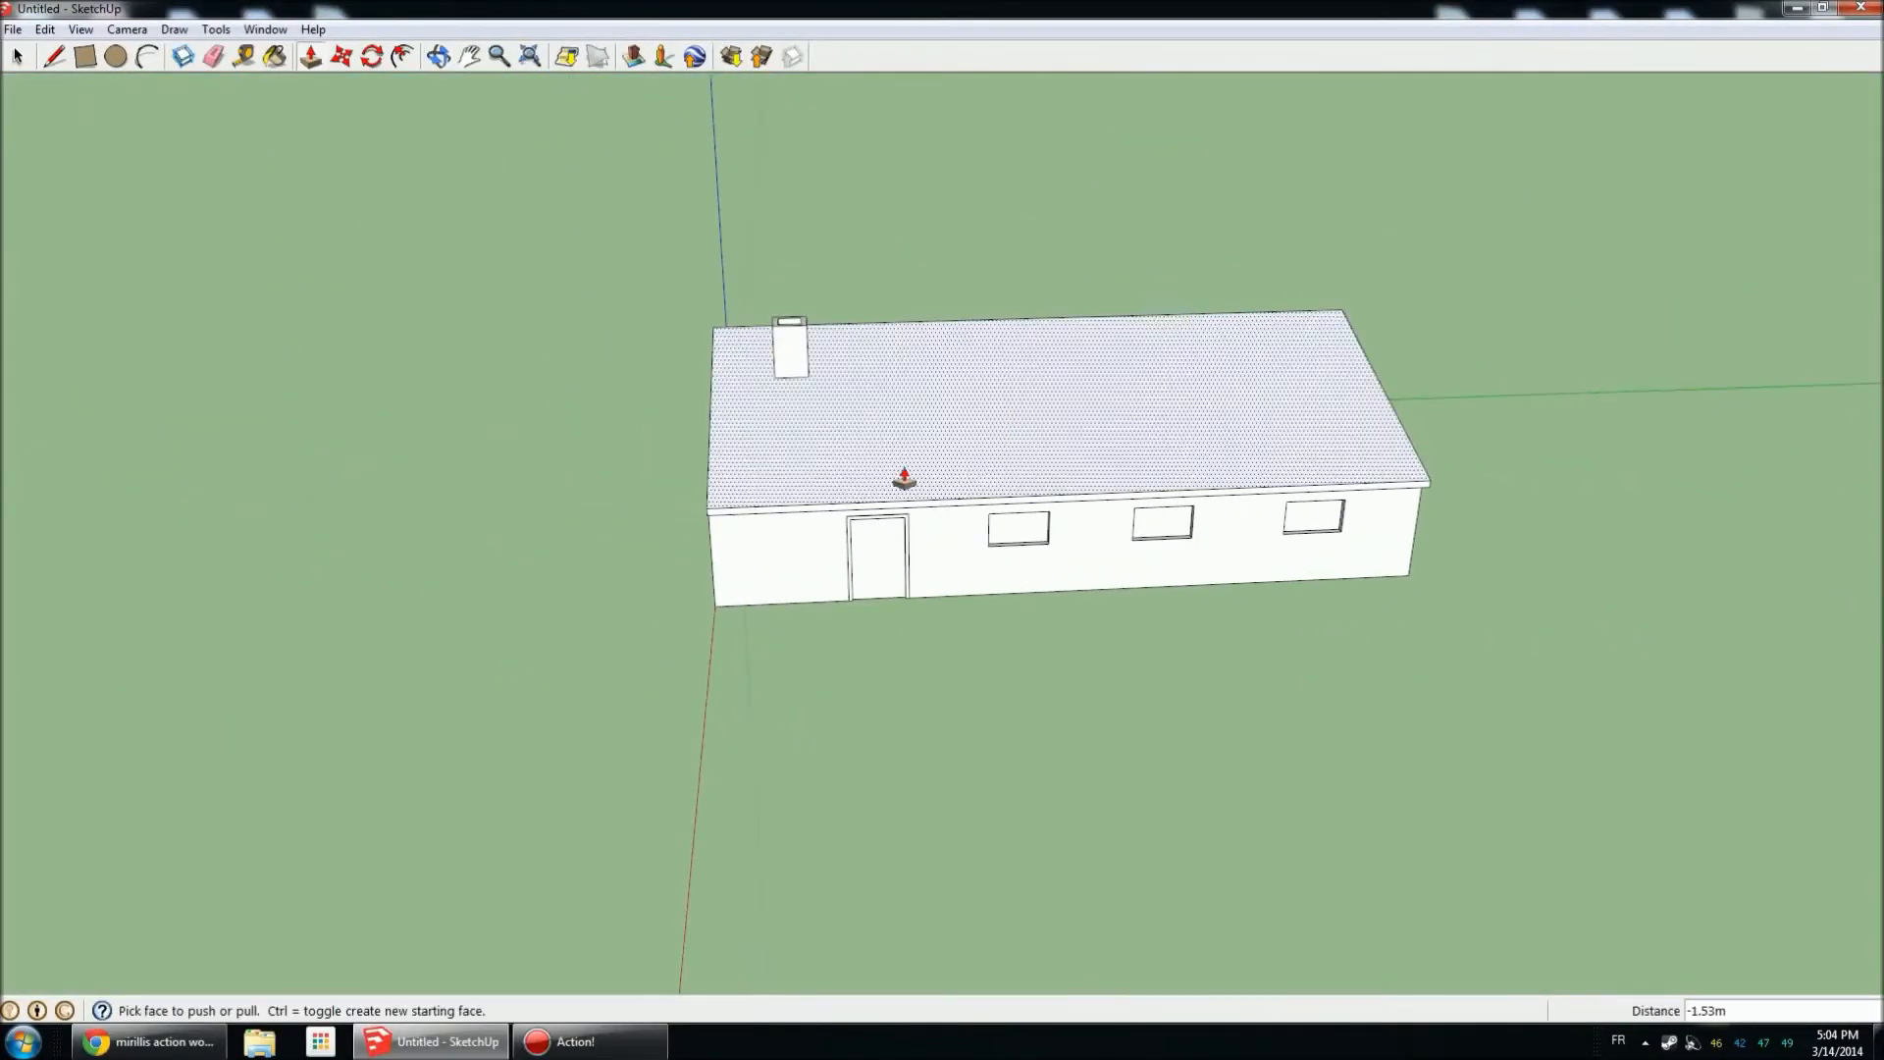
pyautogui.scroll(-3, 638, 427)
pyautogui.scroll(2, 1160, 408)
pyautogui.scroll(2, 239, 370)
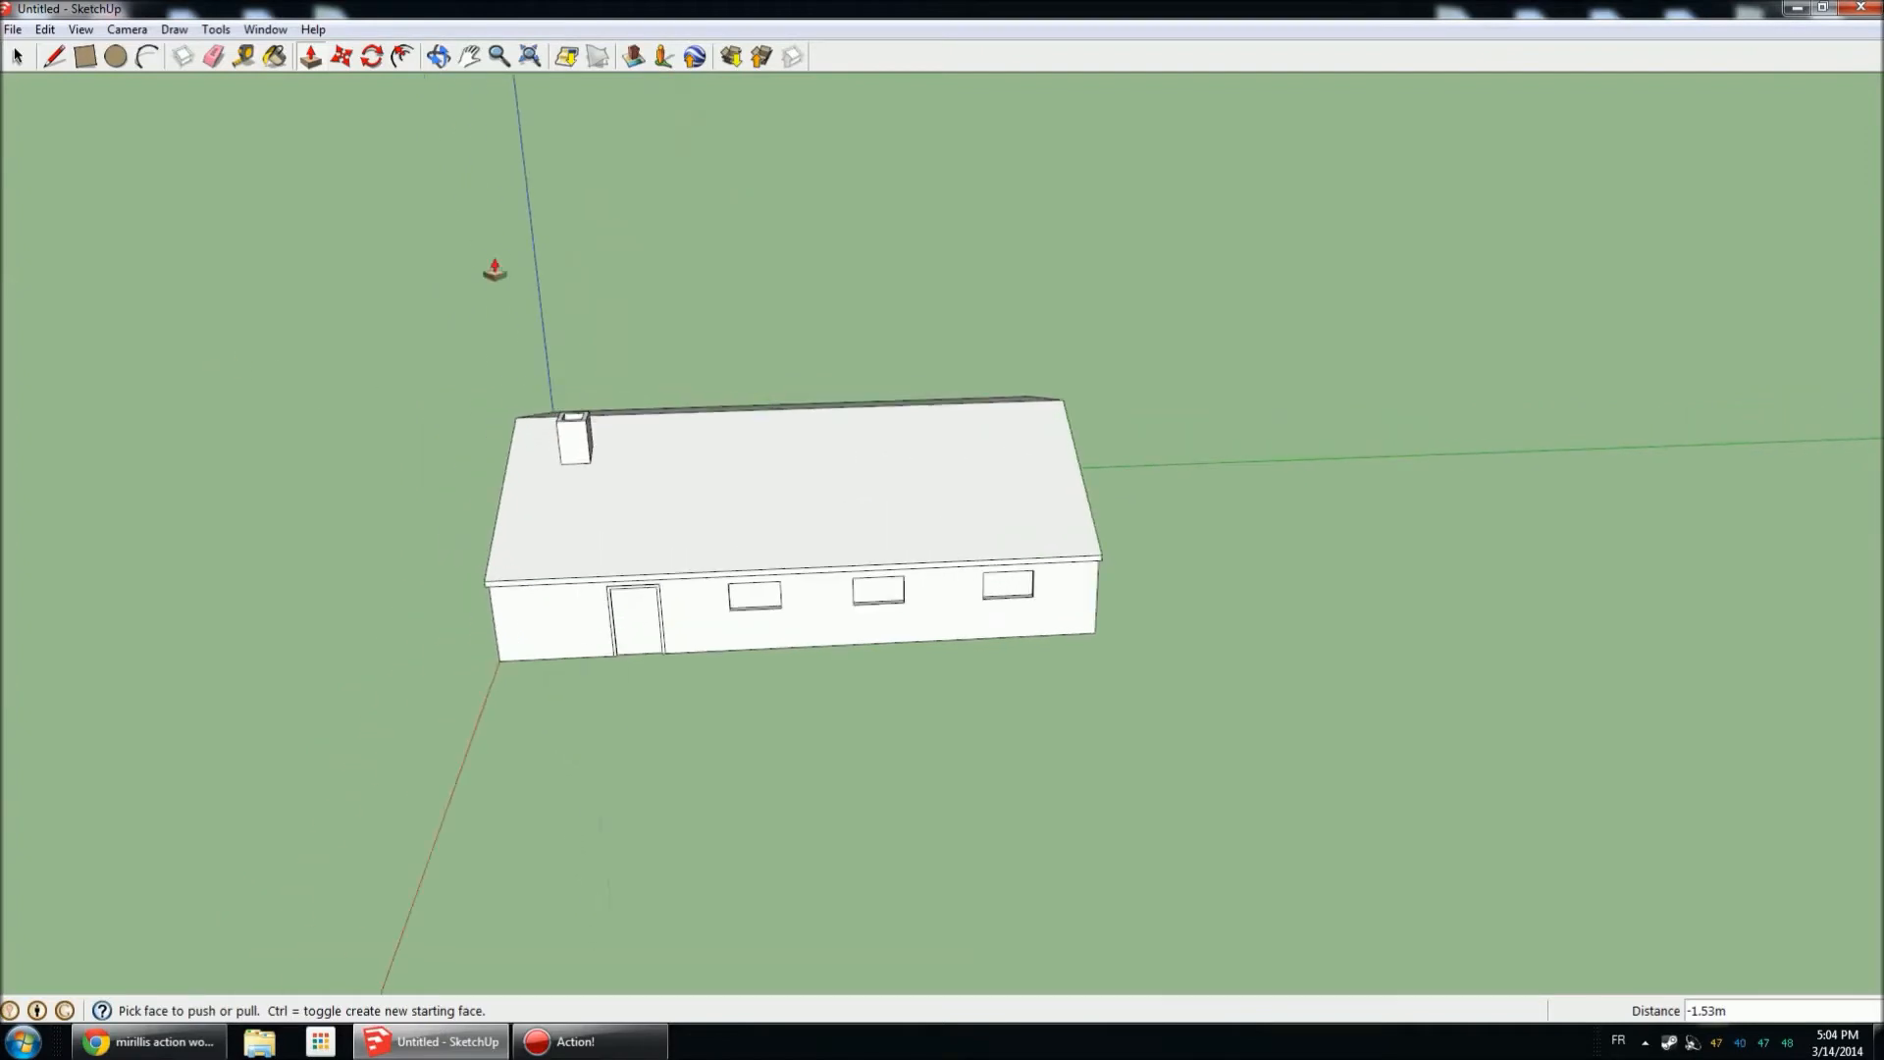
pyautogui.scroll(-2, 547, 320)
pyautogui.moveTo(547, 320); pyautogui.dragTo(896, 480, button='middle')
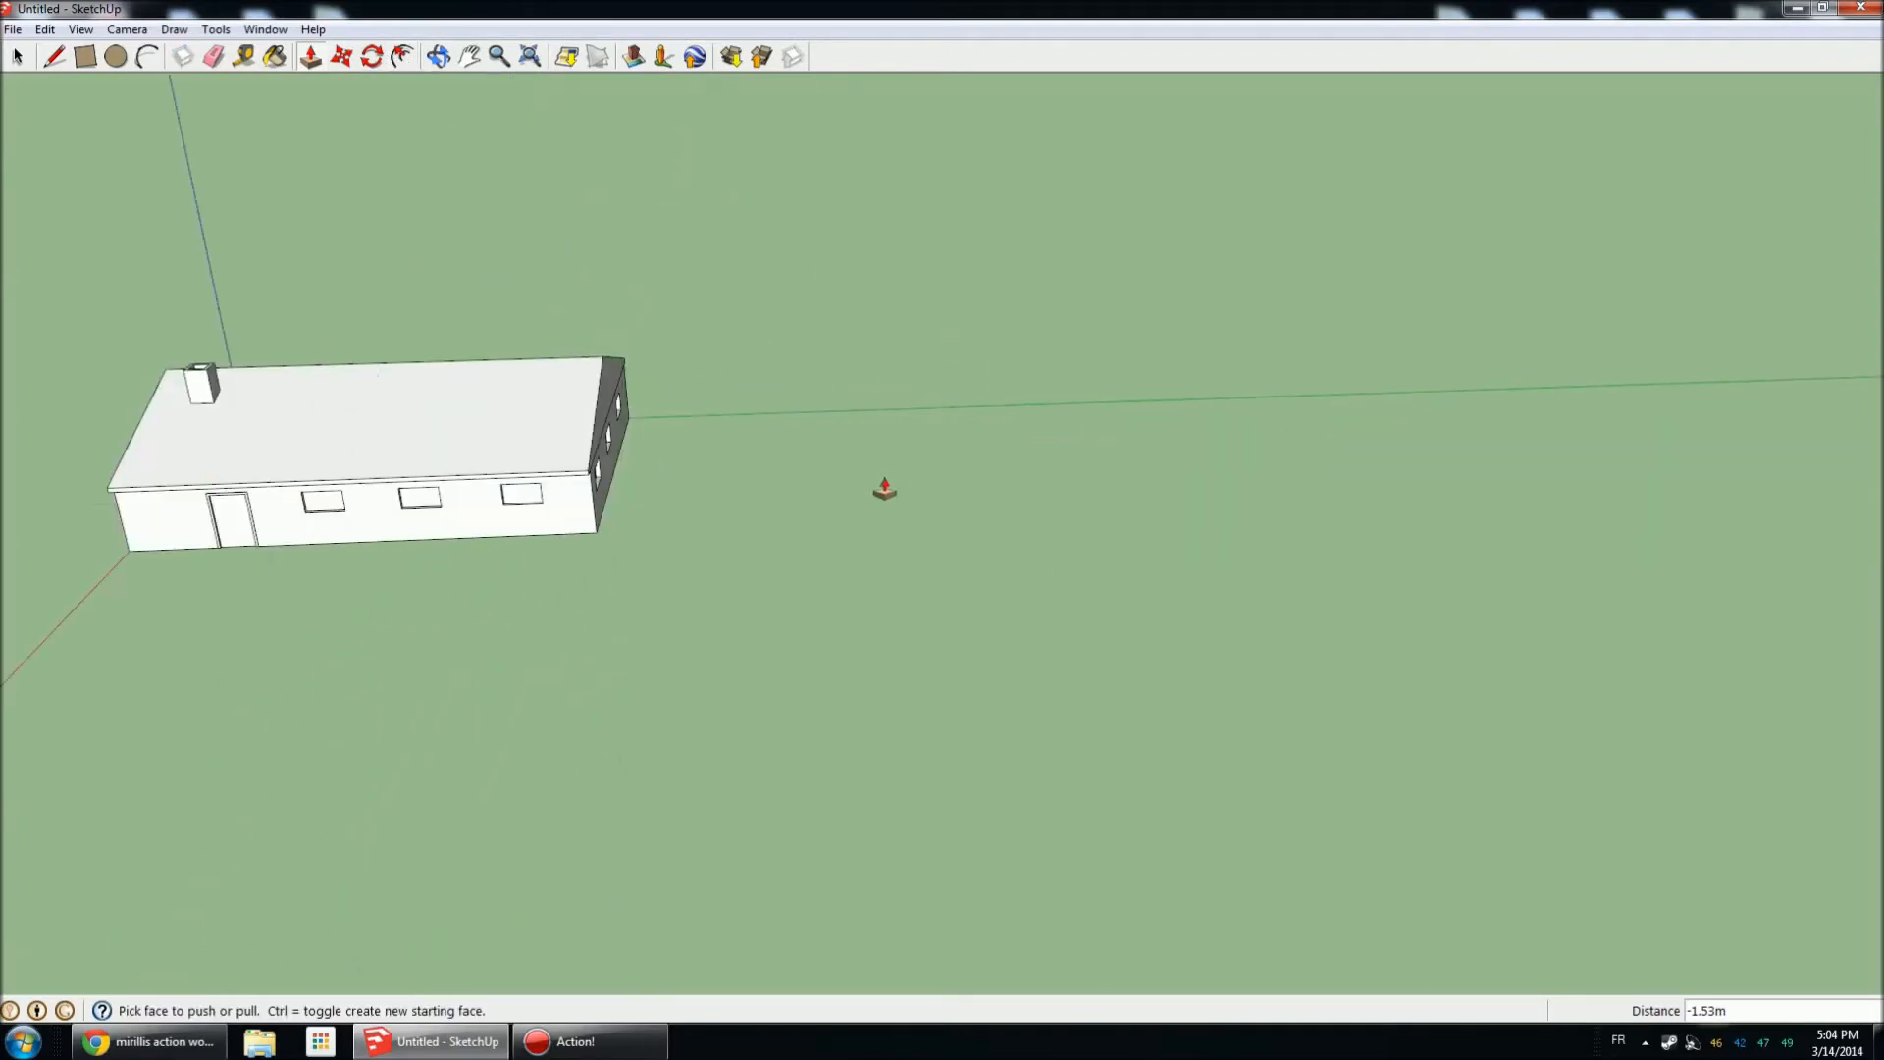
pyautogui.scroll(4, 908, 432)
pyautogui.click(86, 57)
pyautogui.click(673, 364)
pyautogui.click(1546, 646)
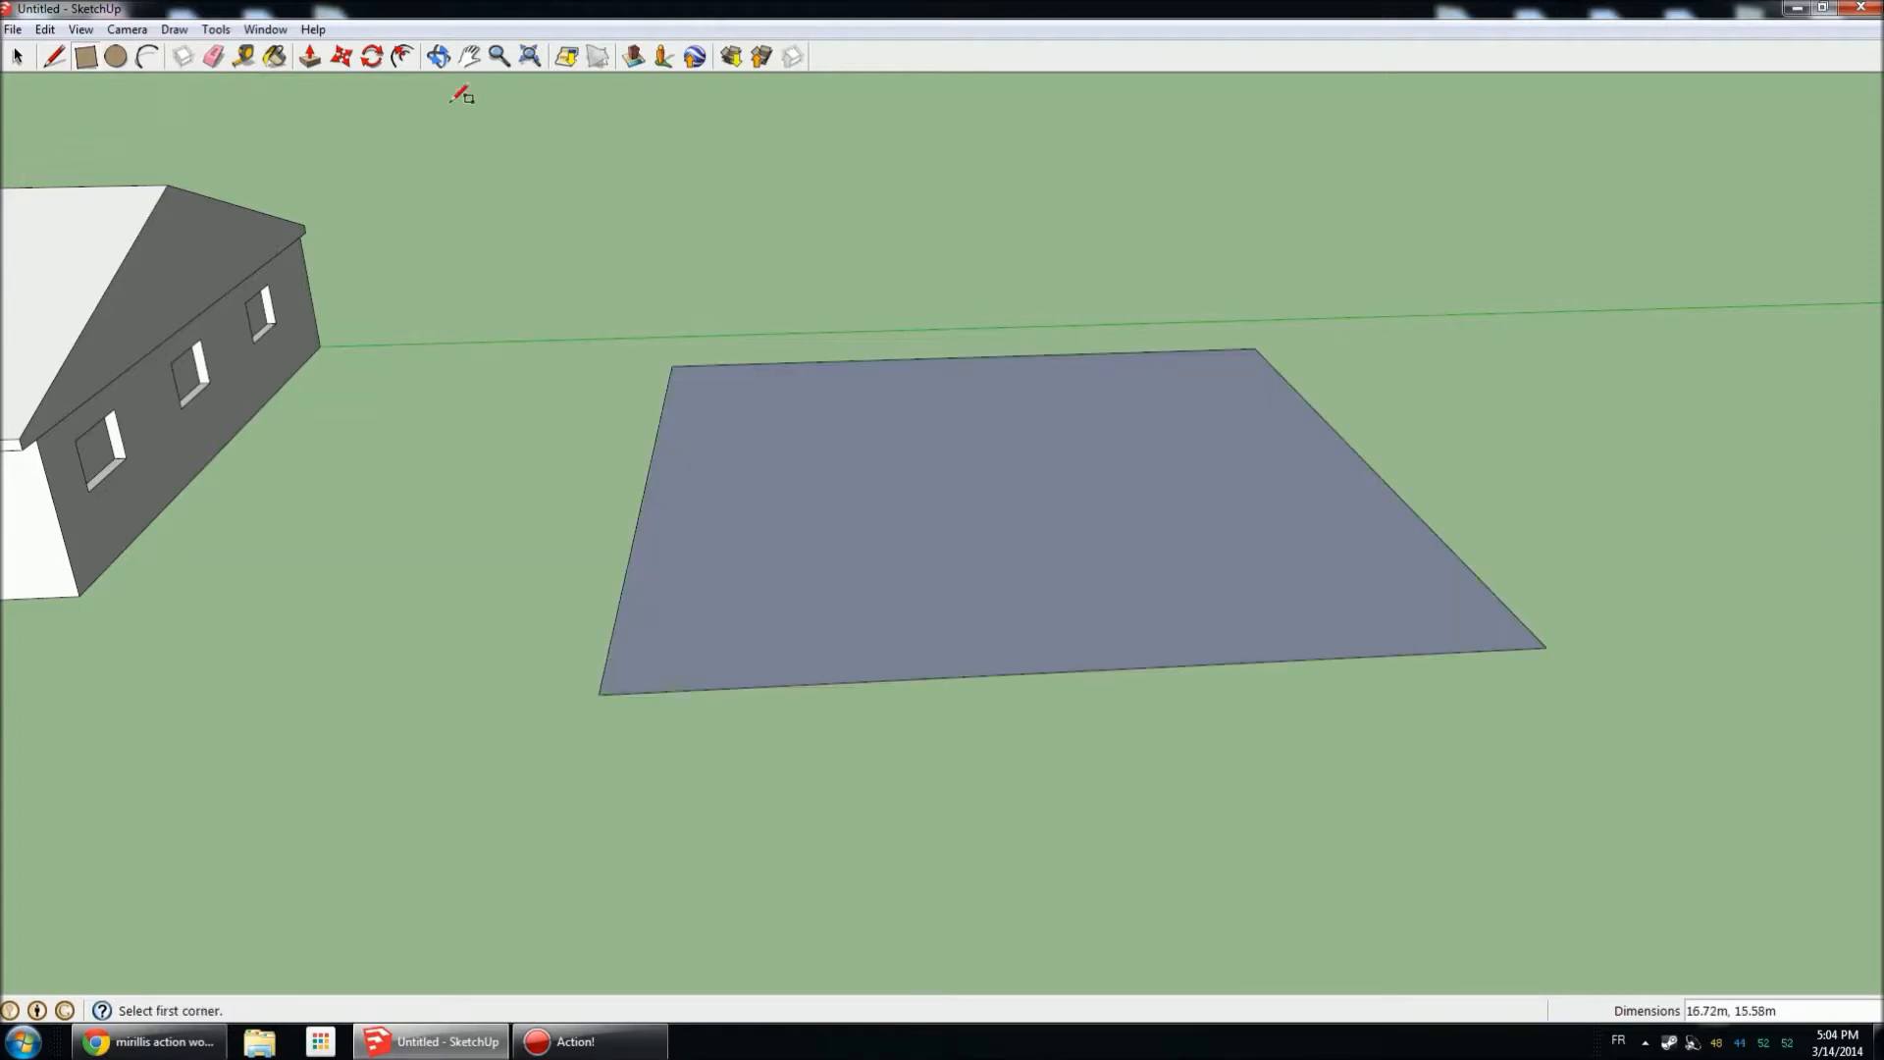
# Offset the new rectangle's edges slightly inward to outline narrow exterior walls.
pyautogui.click(403, 57)
pyautogui.scroll(2, 854, 294)
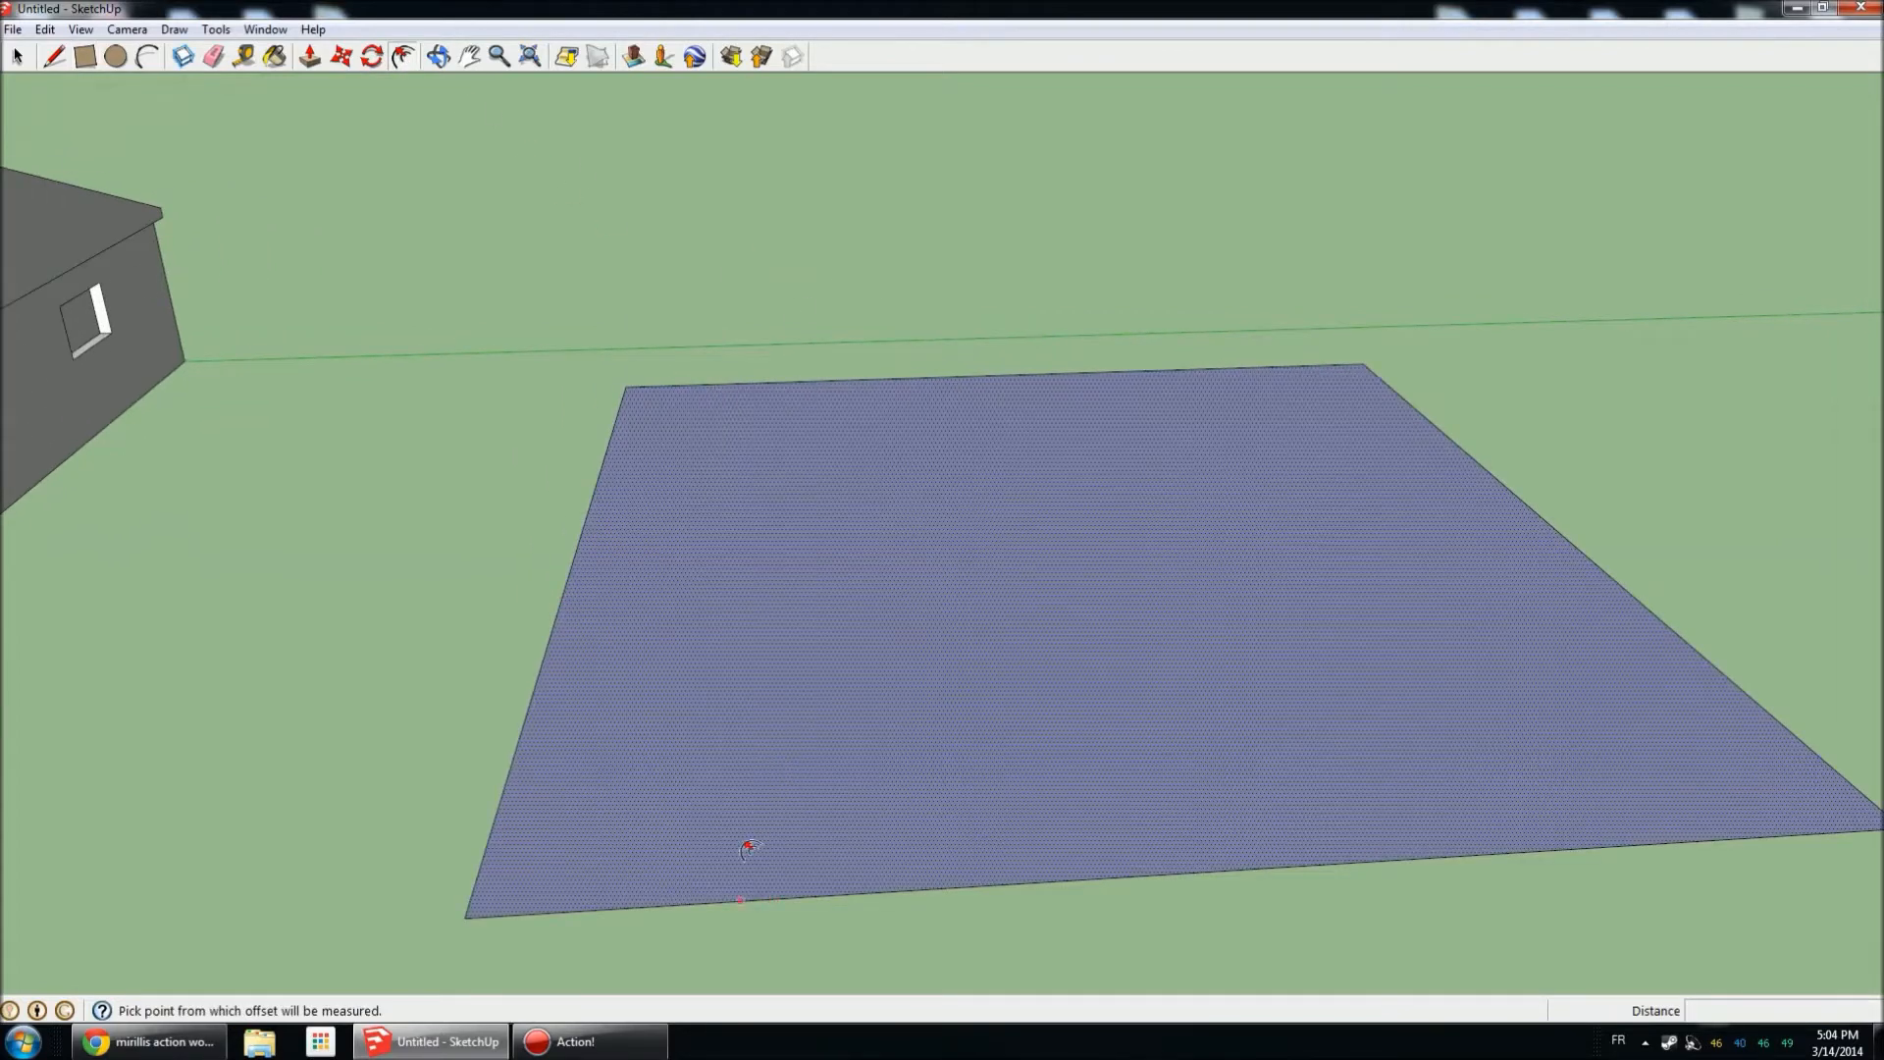
pyautogui.click(747, 852)
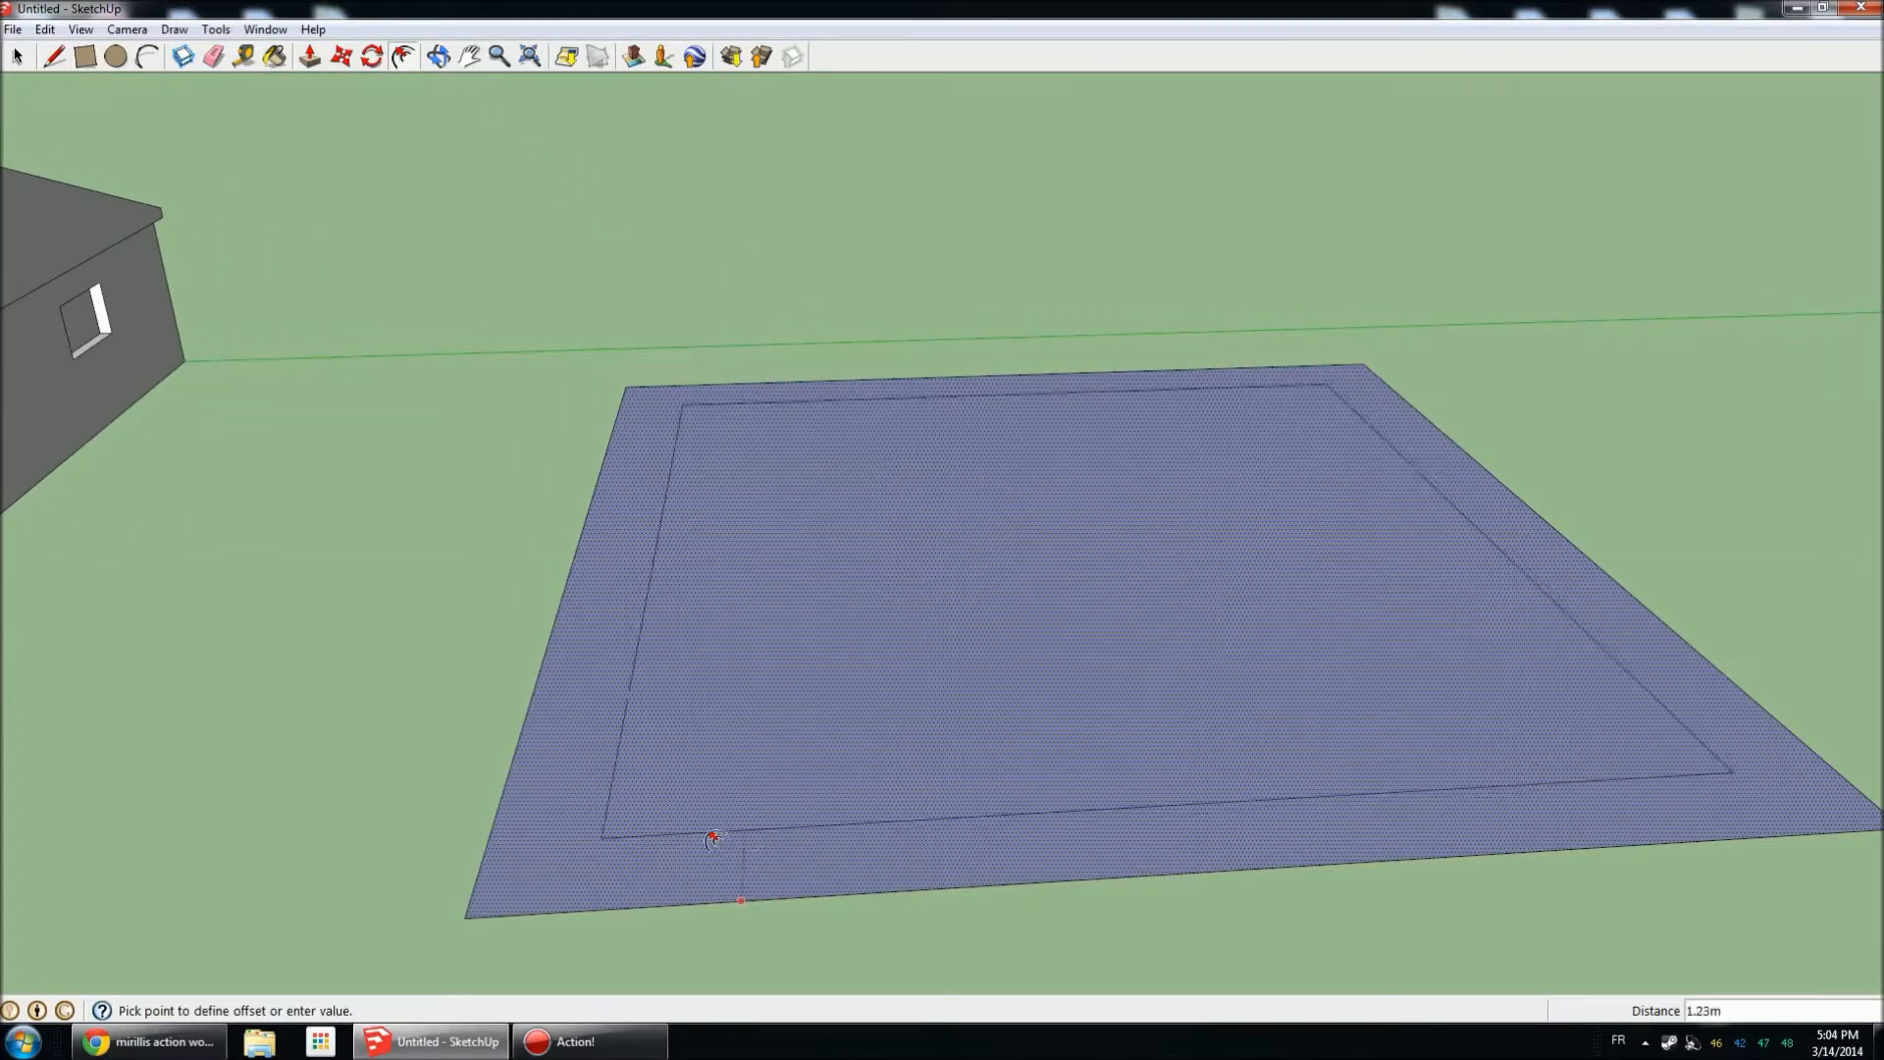
pyautogui.click(692, 895)
pyautogui.press('p')
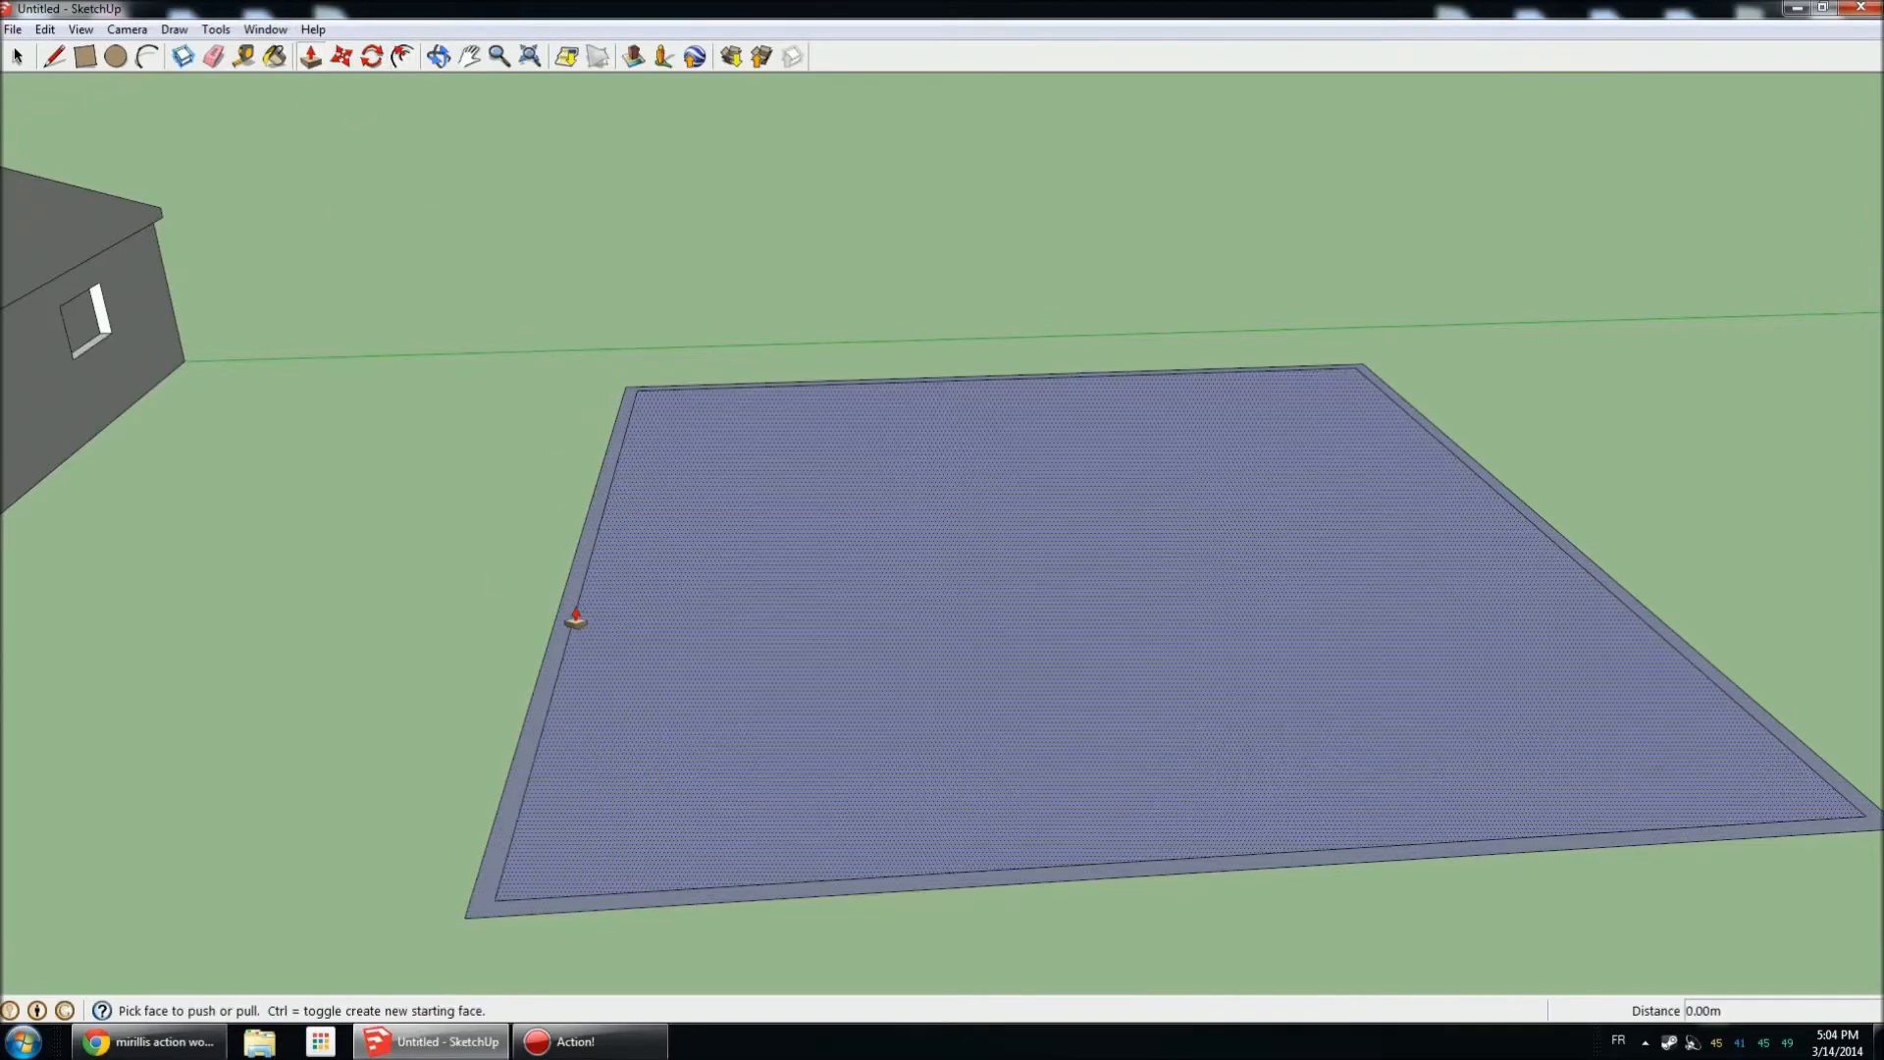
pyautogui.click(577, 623)
pyautogui.click(601, 492)
pyautogui.moveTo(601, 492); pyautogui.dragTo(554, 502, button='middle')
pyautogui.hotkey('ctrl', 'z')
# Draw two thin partition rectangles, one about 0.30 × 7.86 m, extending inward from the wall outline, and erase the lines where they join it.
pyautogui.click(86, 56)
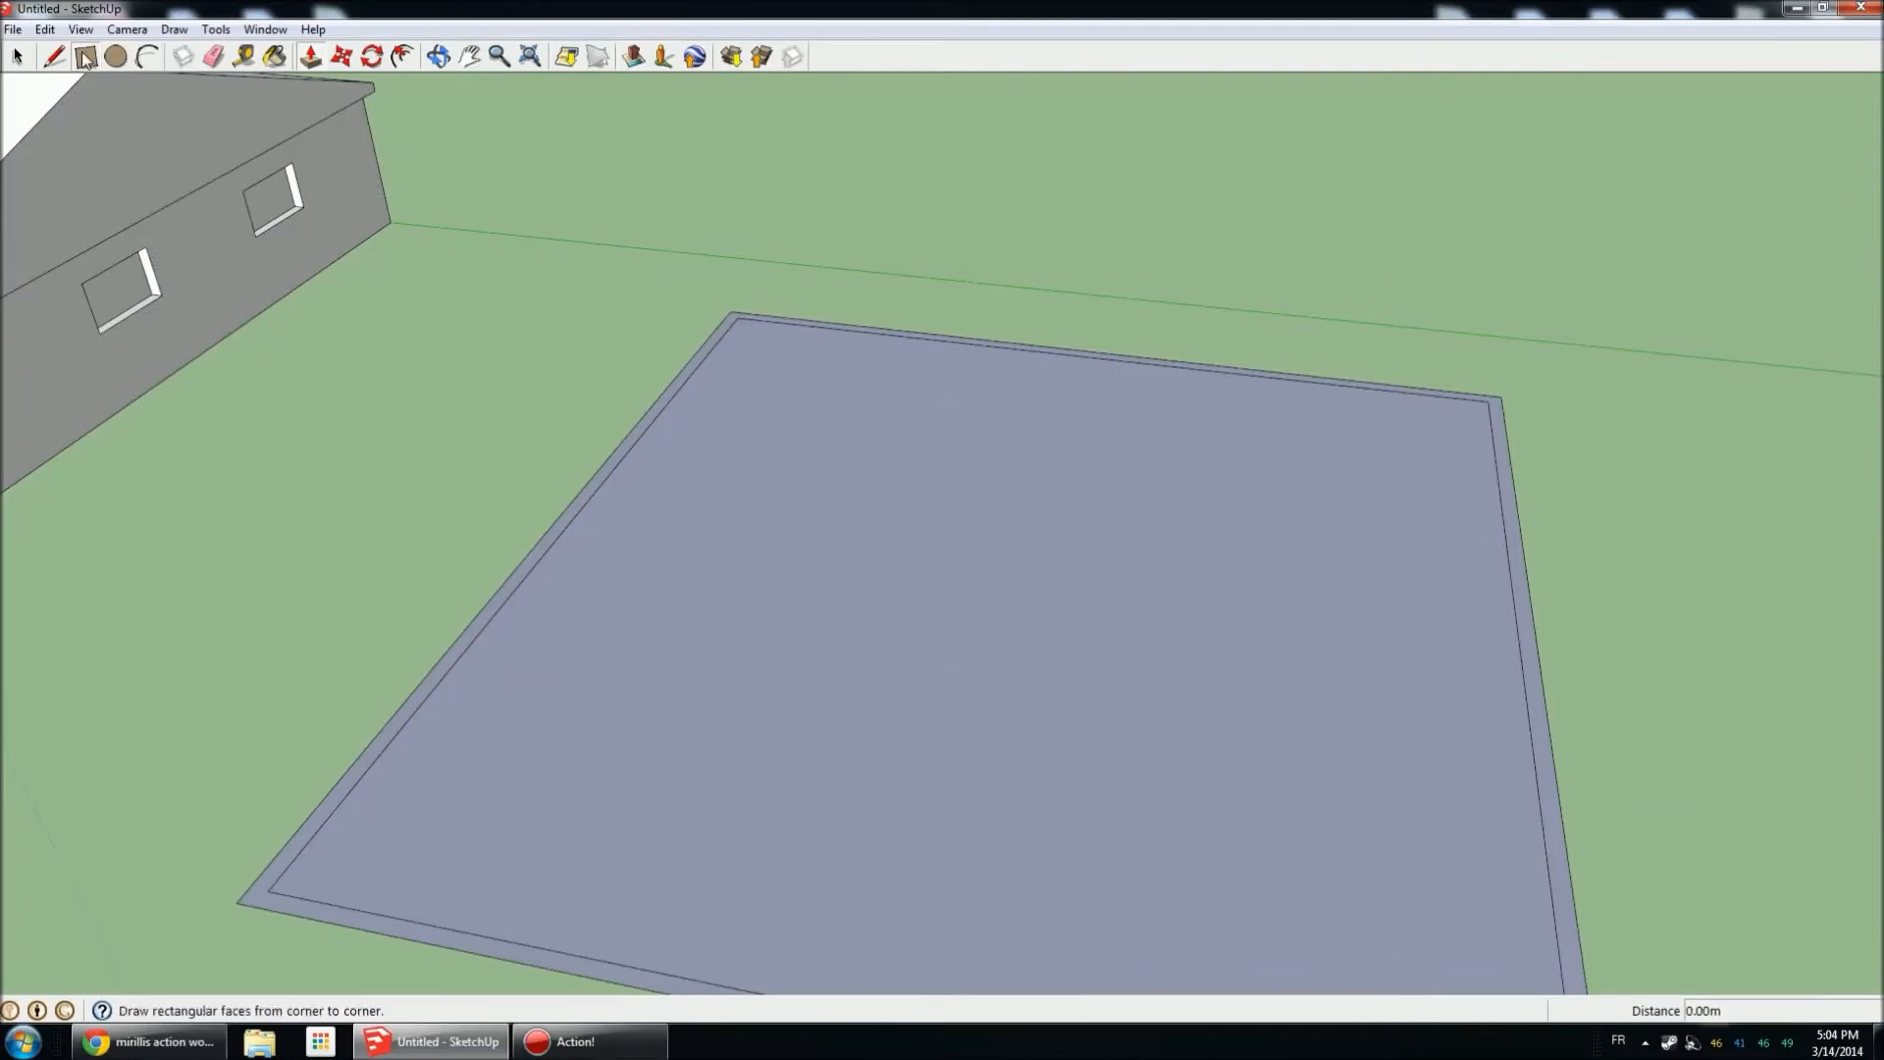
pyautogui.click(587, 508)
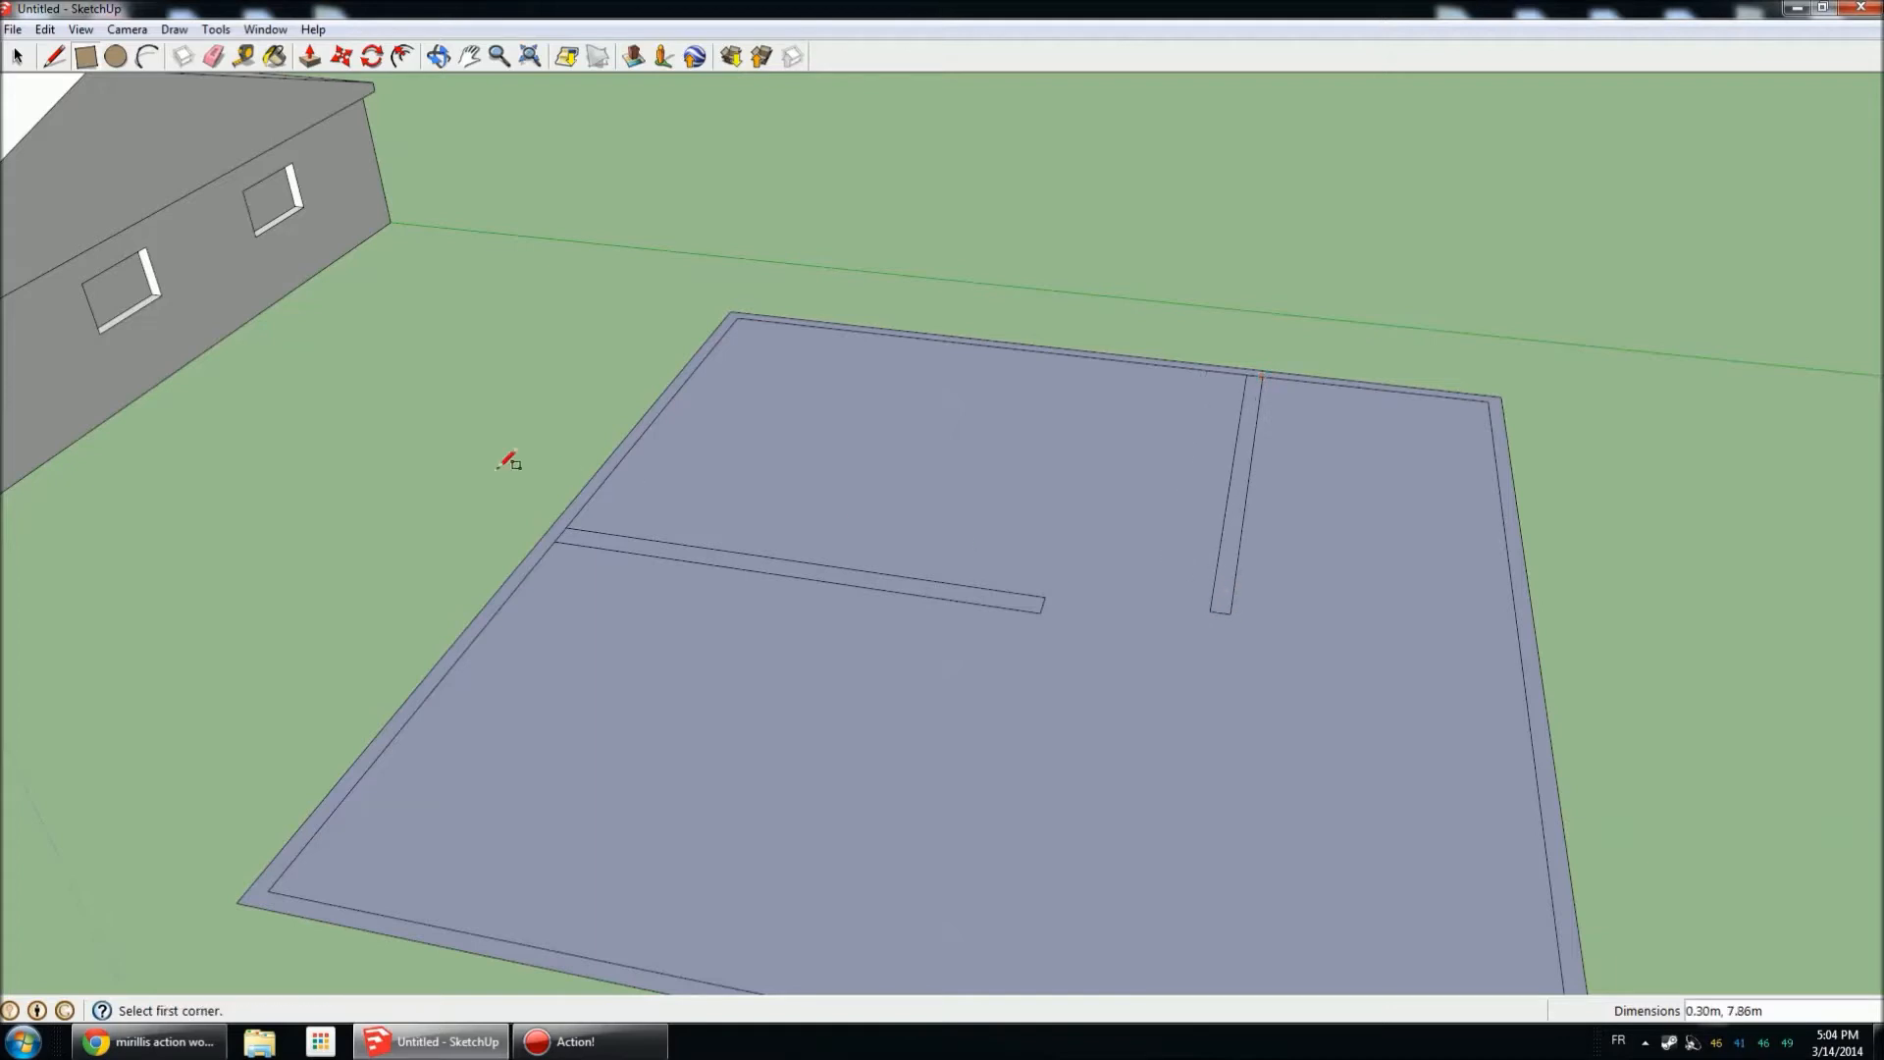
pyautogui.scroll(3, 507, 462)
pyautogui.click(232, 59)
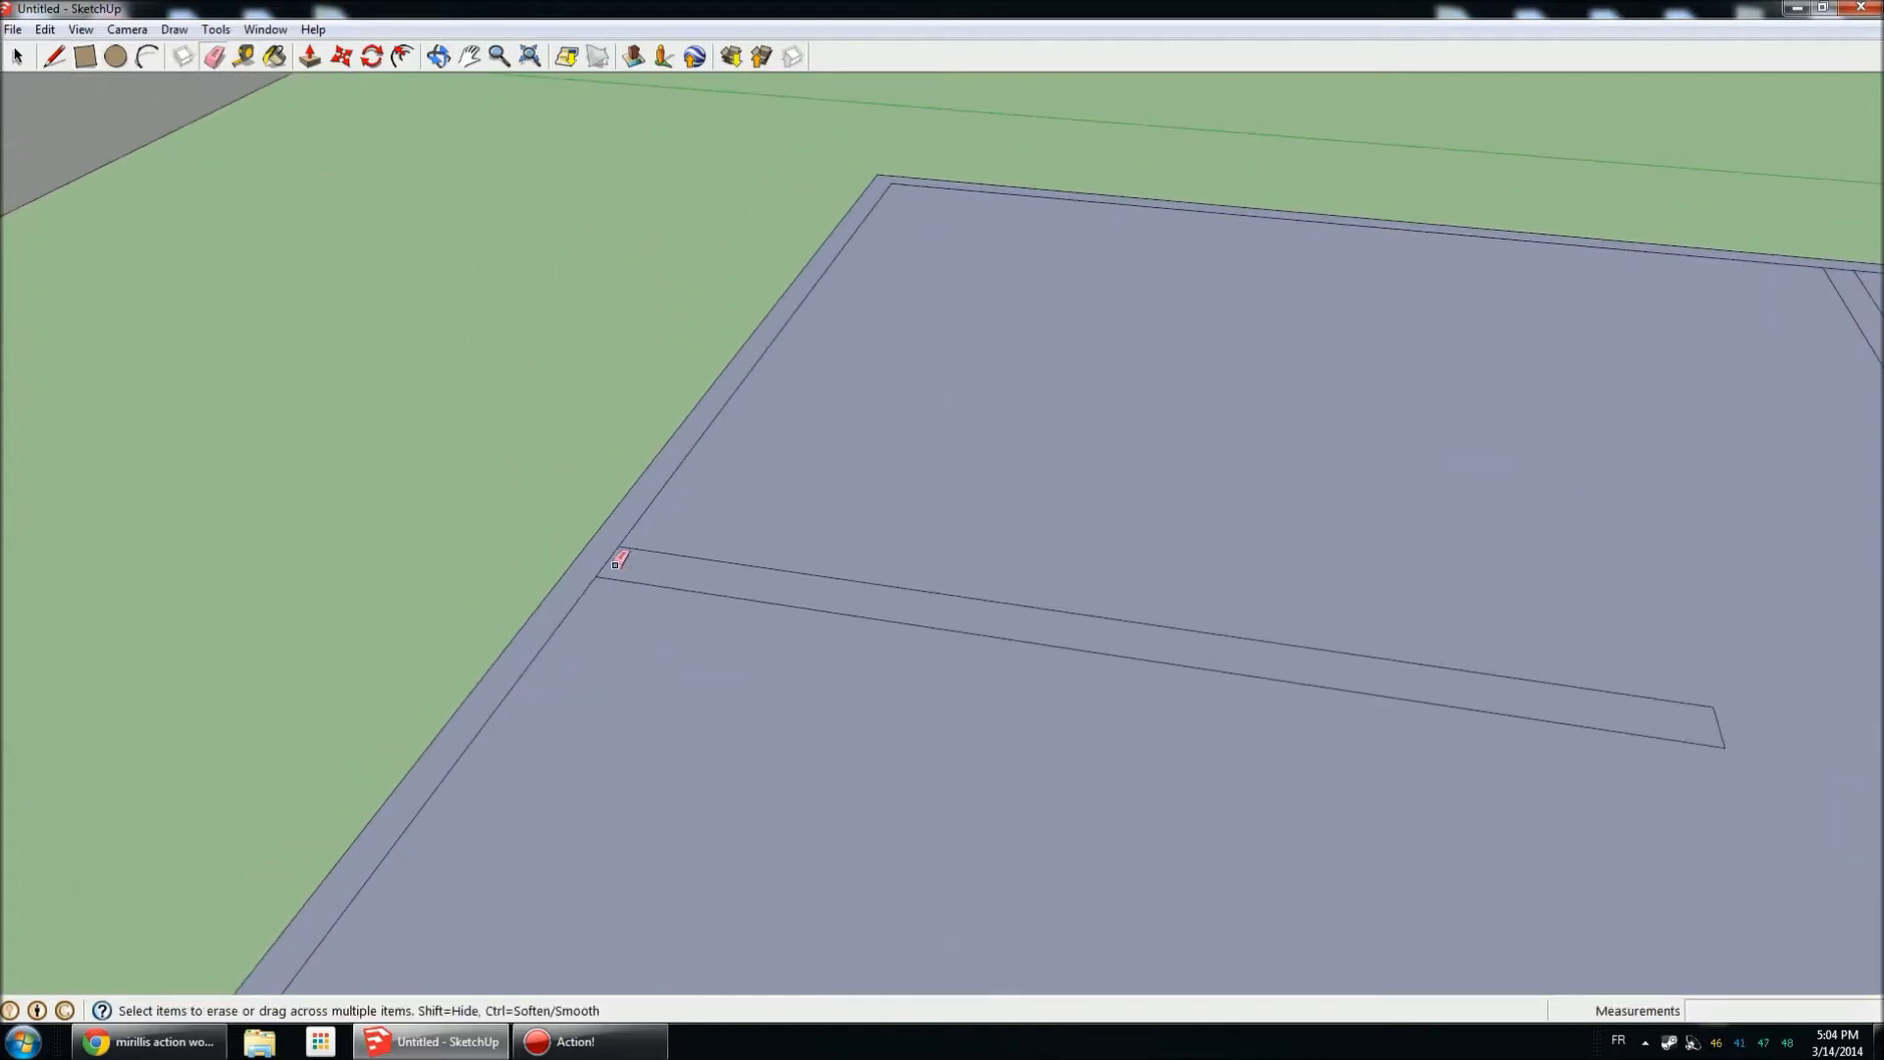
pyautogui.scroll(-5, 604, 590)
pyautogui.scroll(5, 1195, 443)
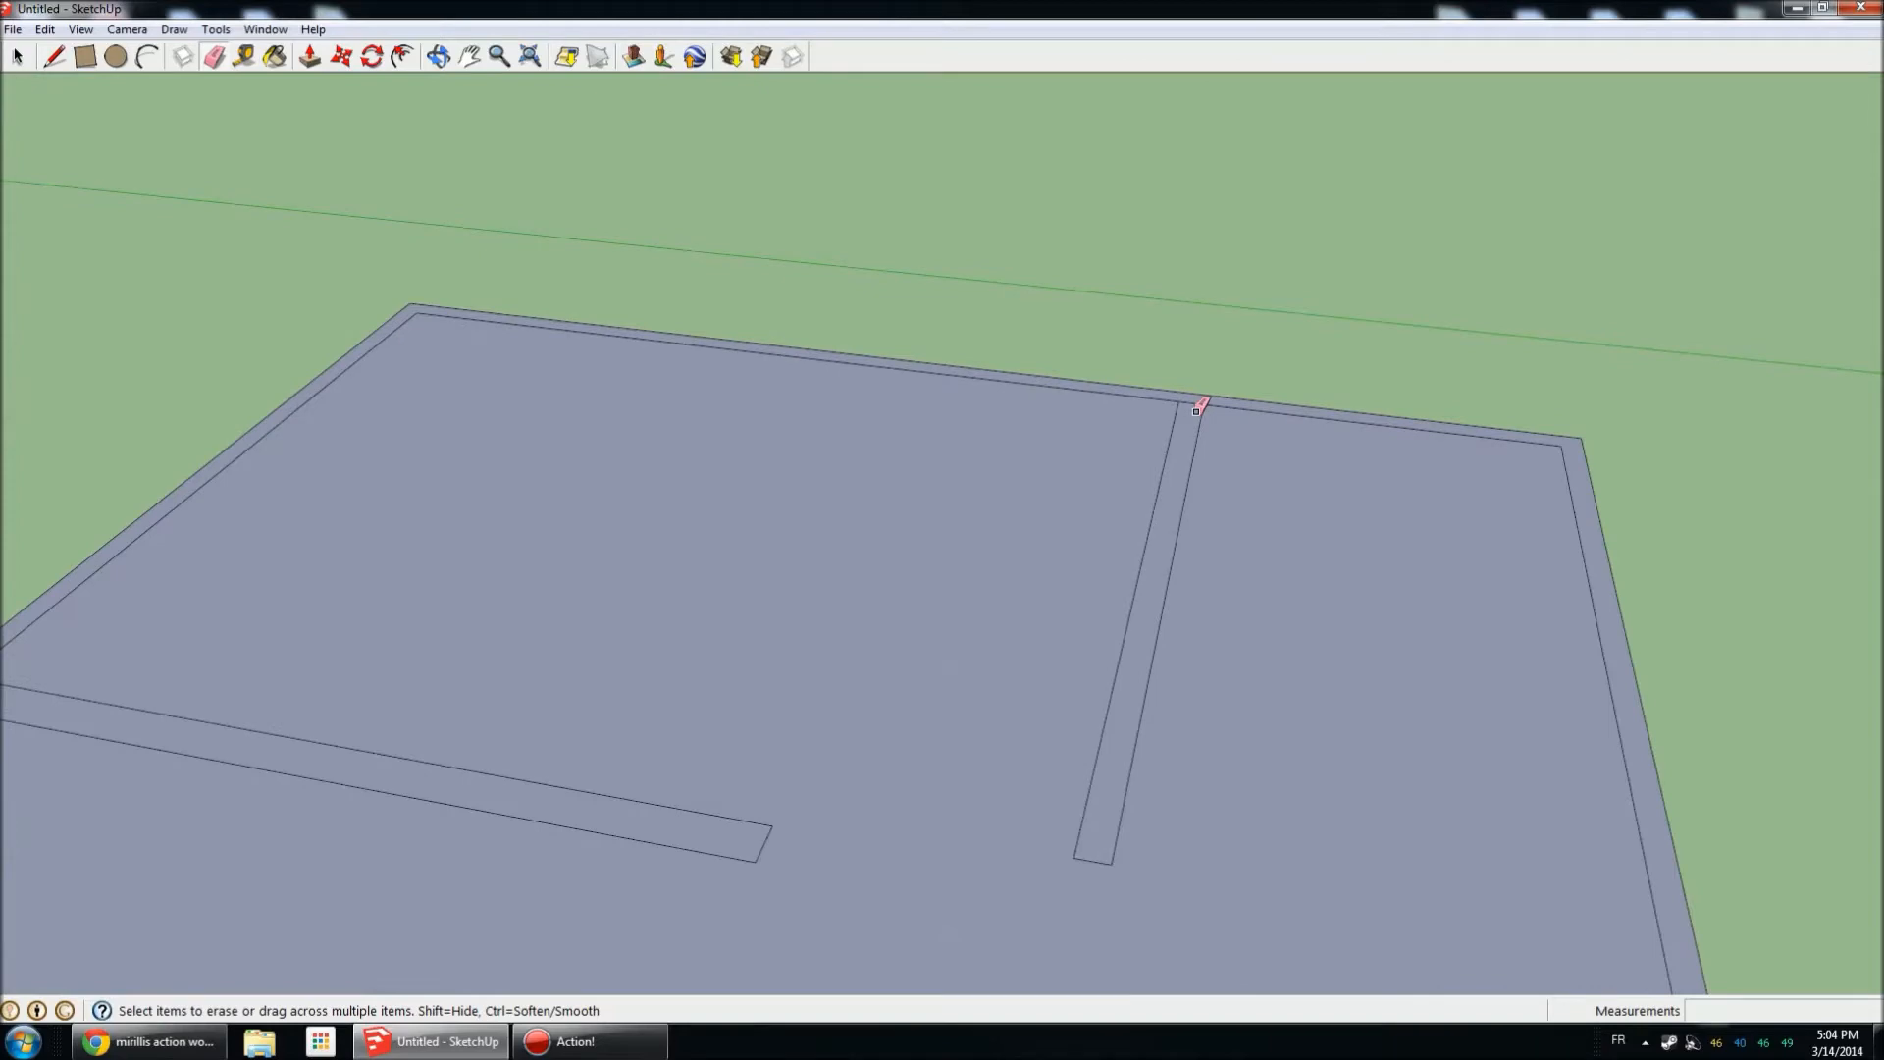
# Extrude the connected wall outline upward to raise the exterior walls and both partitions.
pyautogui.click(316, 59)
pyautogui.scroll(-5, 867, 382)
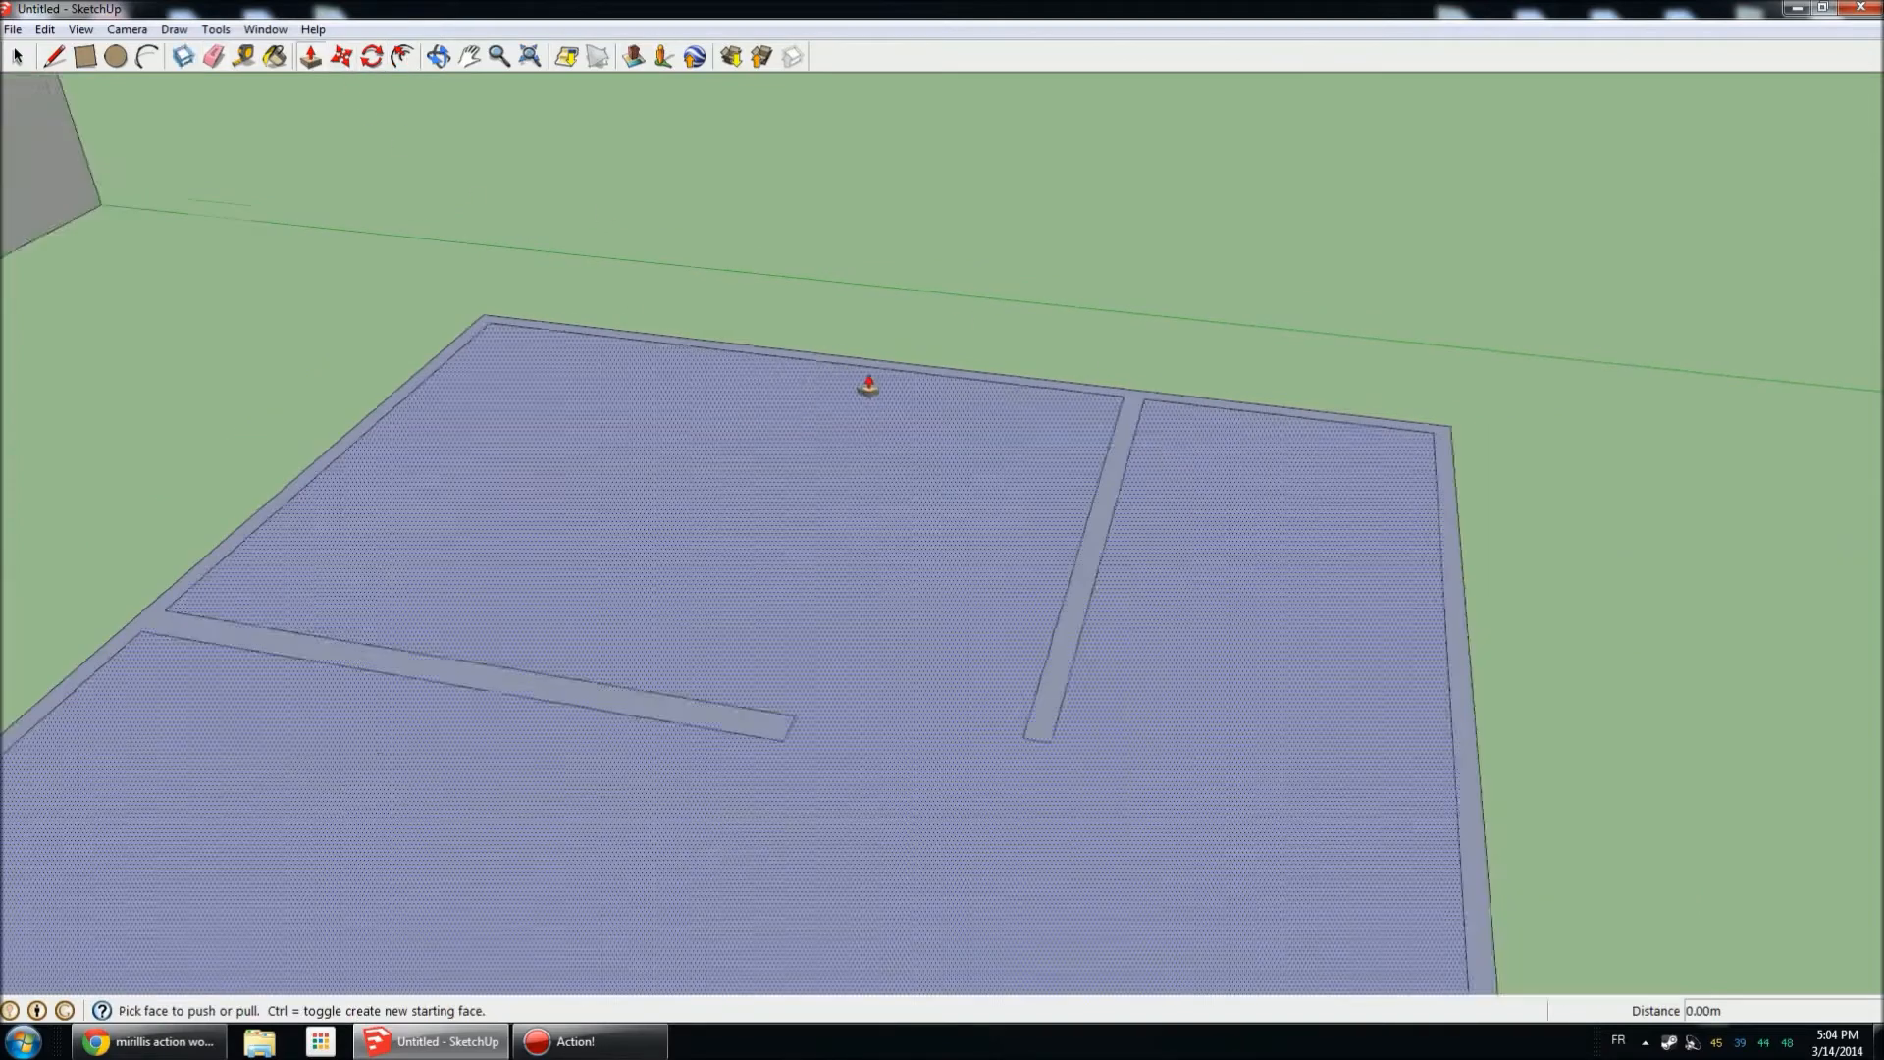
pyautogui.scroll(1, 1067, 775)
pyautogui.moveTo(1068, 775); pyautogui.dragTo(1062, 589)
pyautogui.moveTo(1064, 587); pyautogui.dragTo(968, 441, button='middle')
# Draw a doorway about 1.36 × 2.47 m at the foot of the wider partition and push it 0.42 m through the wall.
pyautogui.scroll(4, 278, 101)
pyautogui.click(87, 57)
pyautogui.scroll(1, 605, 410)
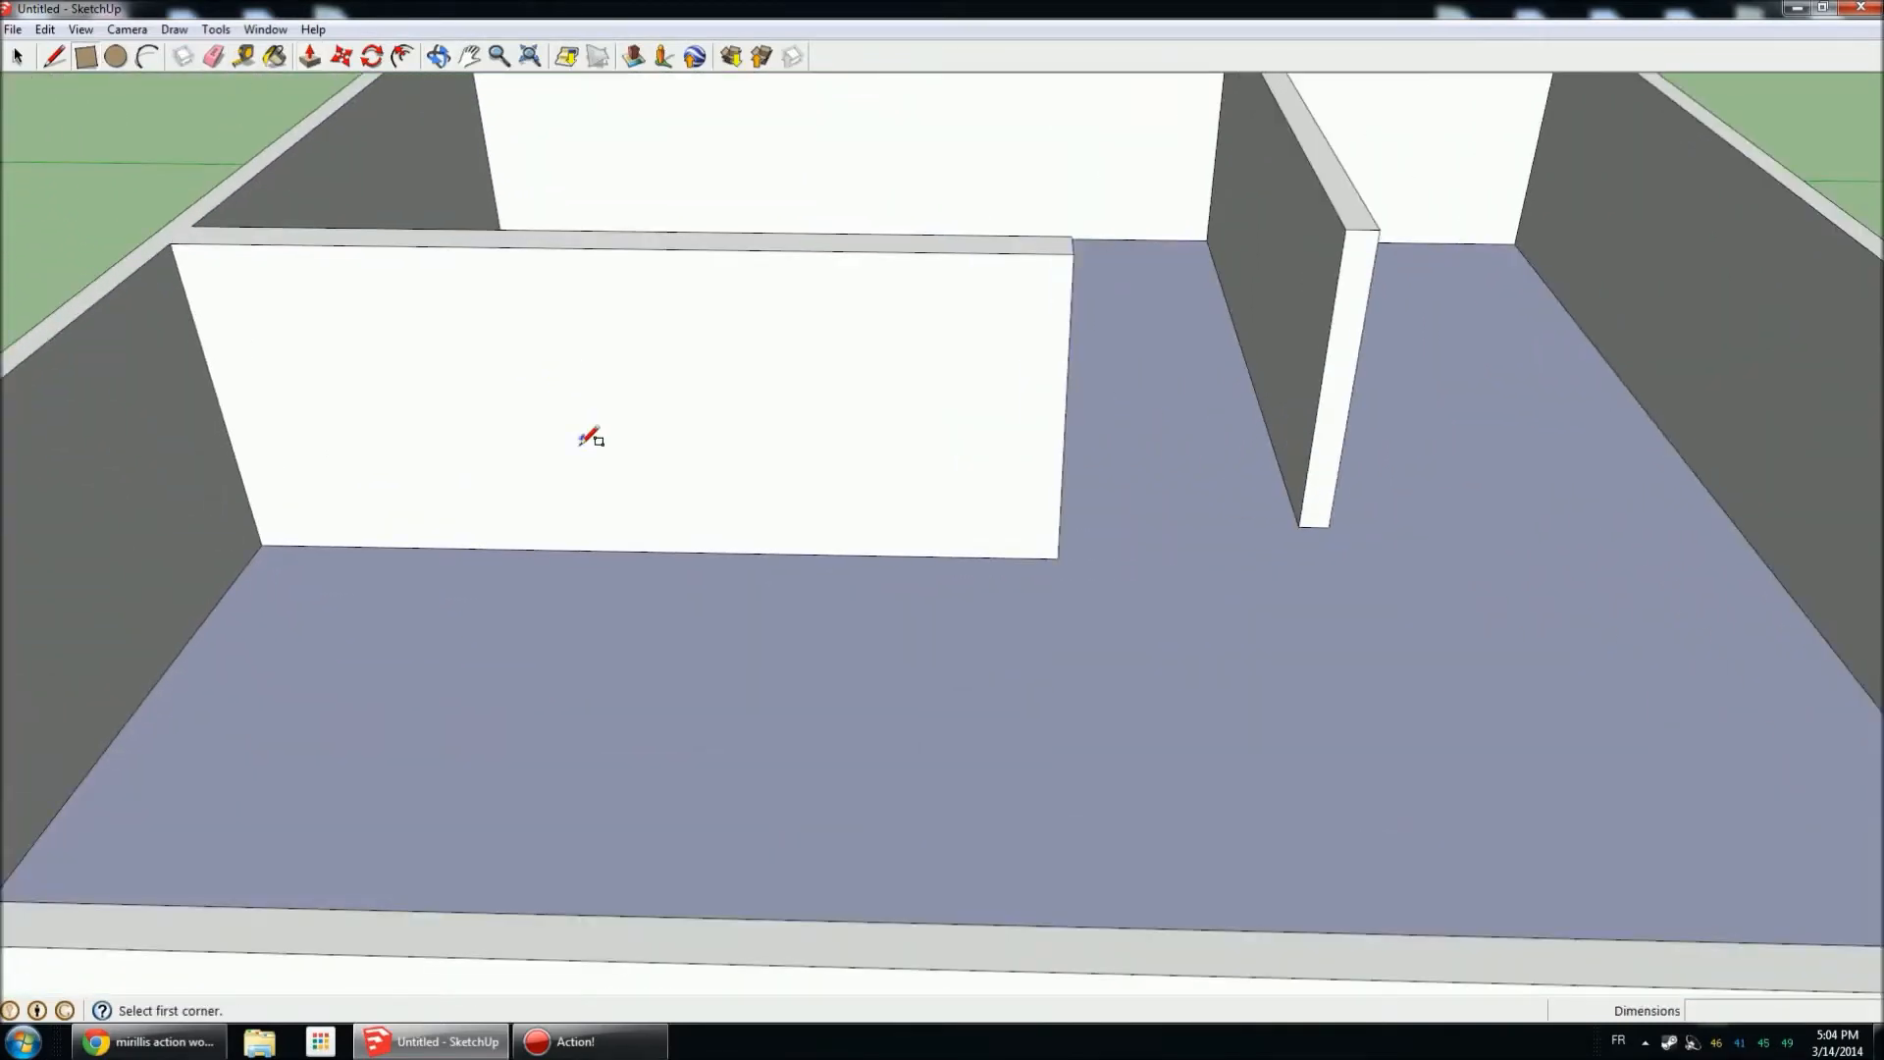
pyautogui.click(575, 550)
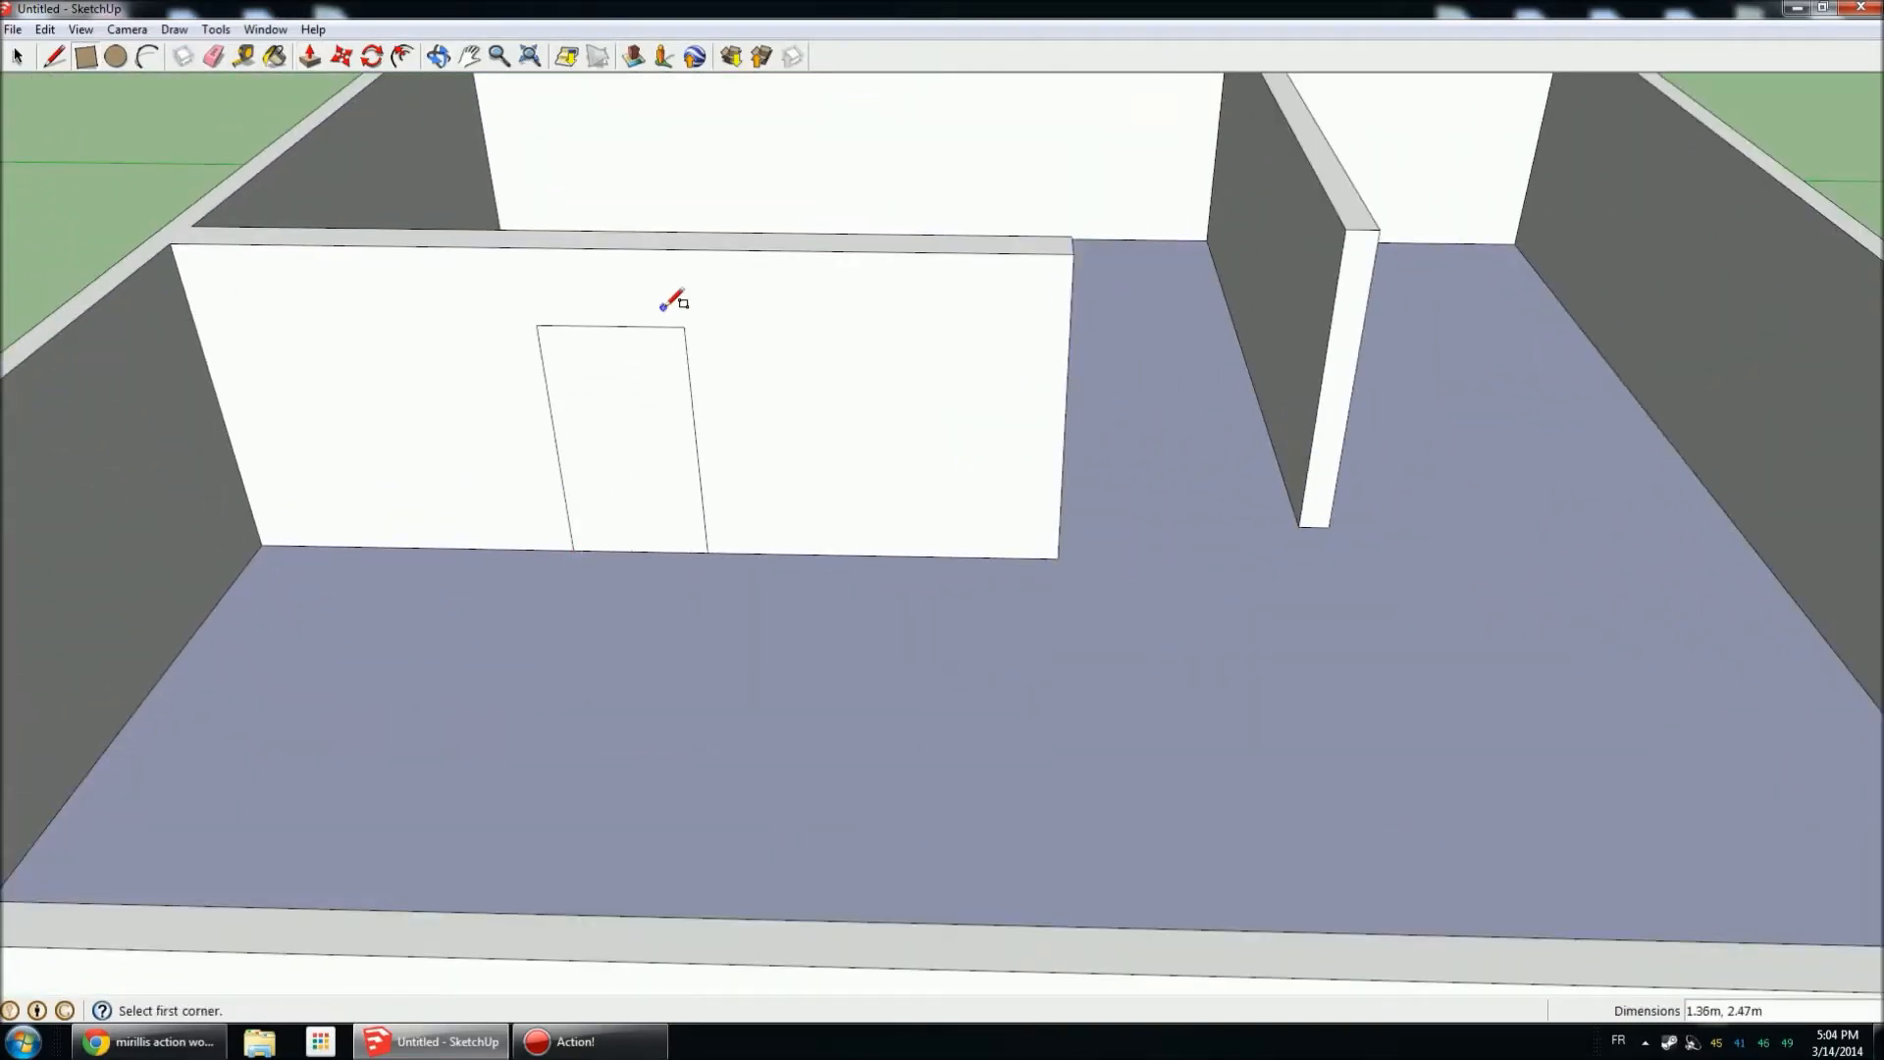
pyautogui.click(309, 56)
pyautogui.click(644, 491)
pyautogui.click(660, 408)
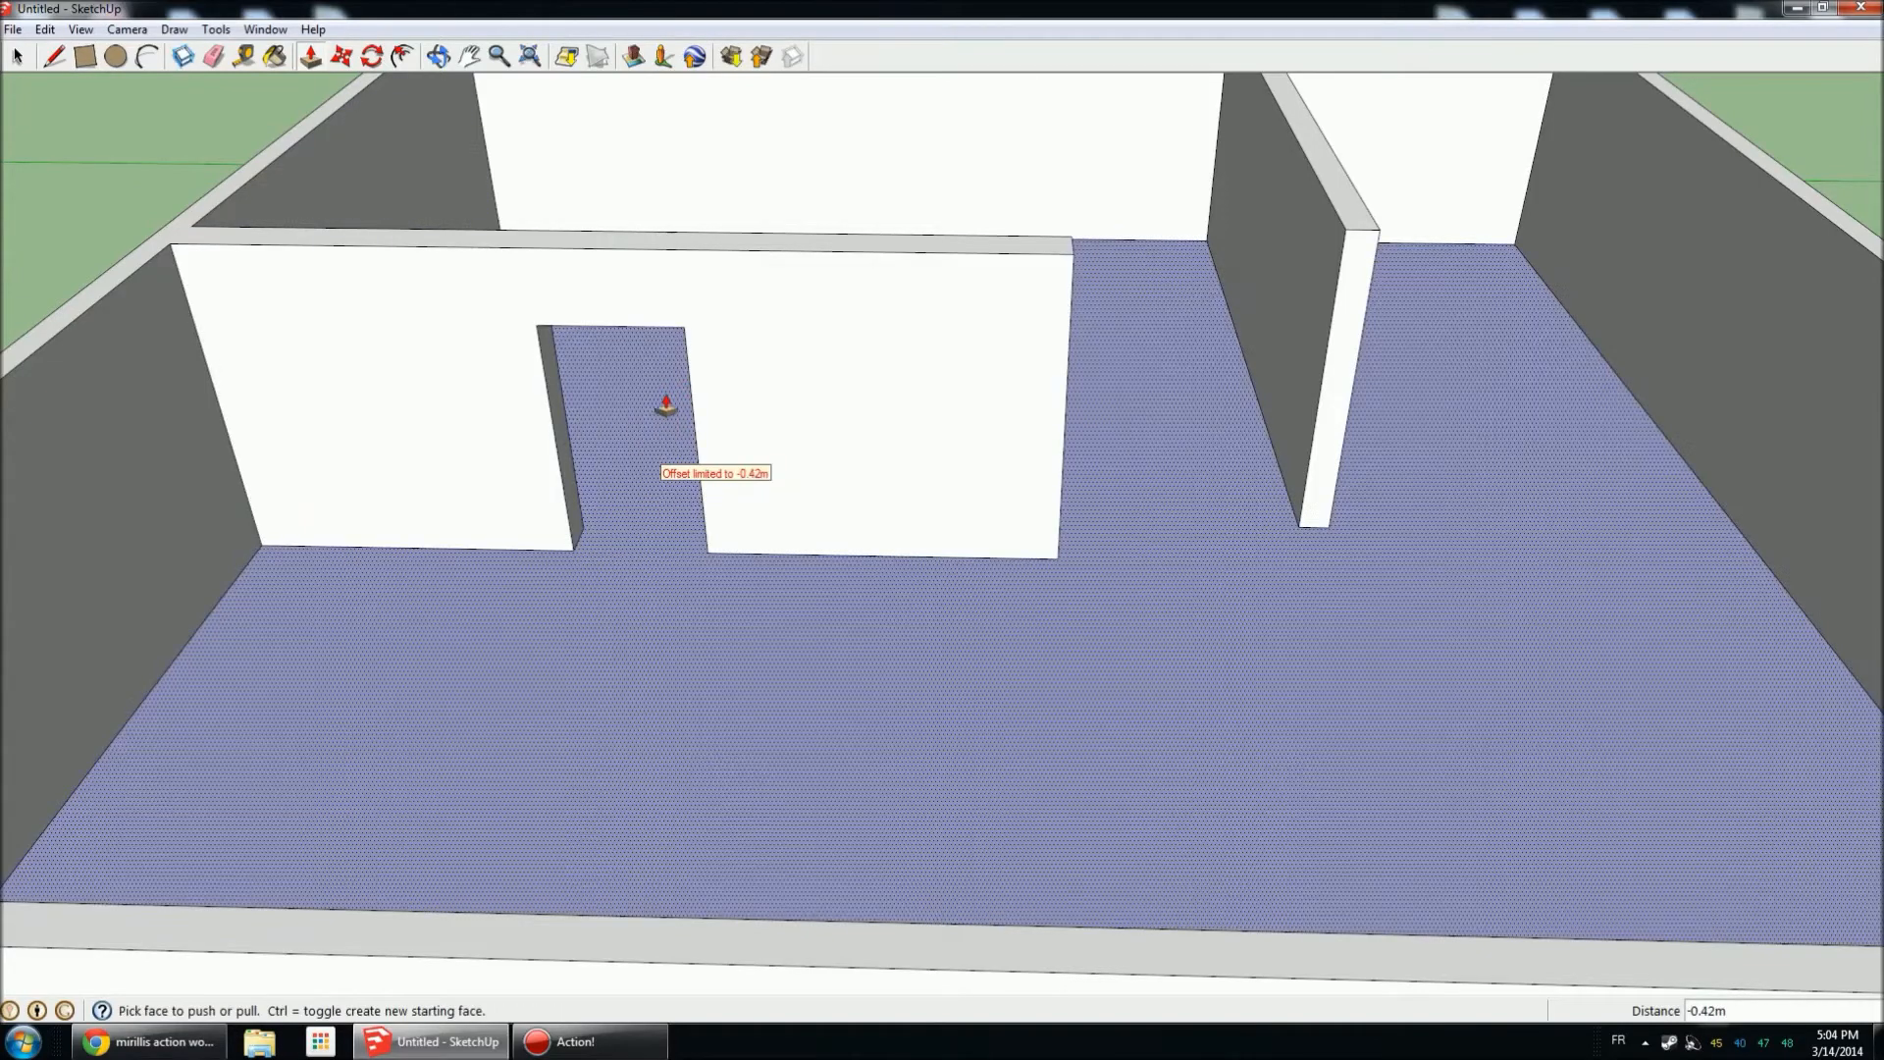
# Close the open wall tops with a diagonal line about 13.47 m from the inner corner to the partition end, and erase that line.
pyautogui.scroll(-5, 691, 388)
pyautogui.scroll(-3, 692, 388)
pyautogui.moveTo(723, 526); pyautogui.dragTo(967, 510, button='middle')
pyautogui.scroll(-2, 991, 432)
pyautogui.scroll(-2, 694, 370)
pyautogui.scroll(1, 576, 421)
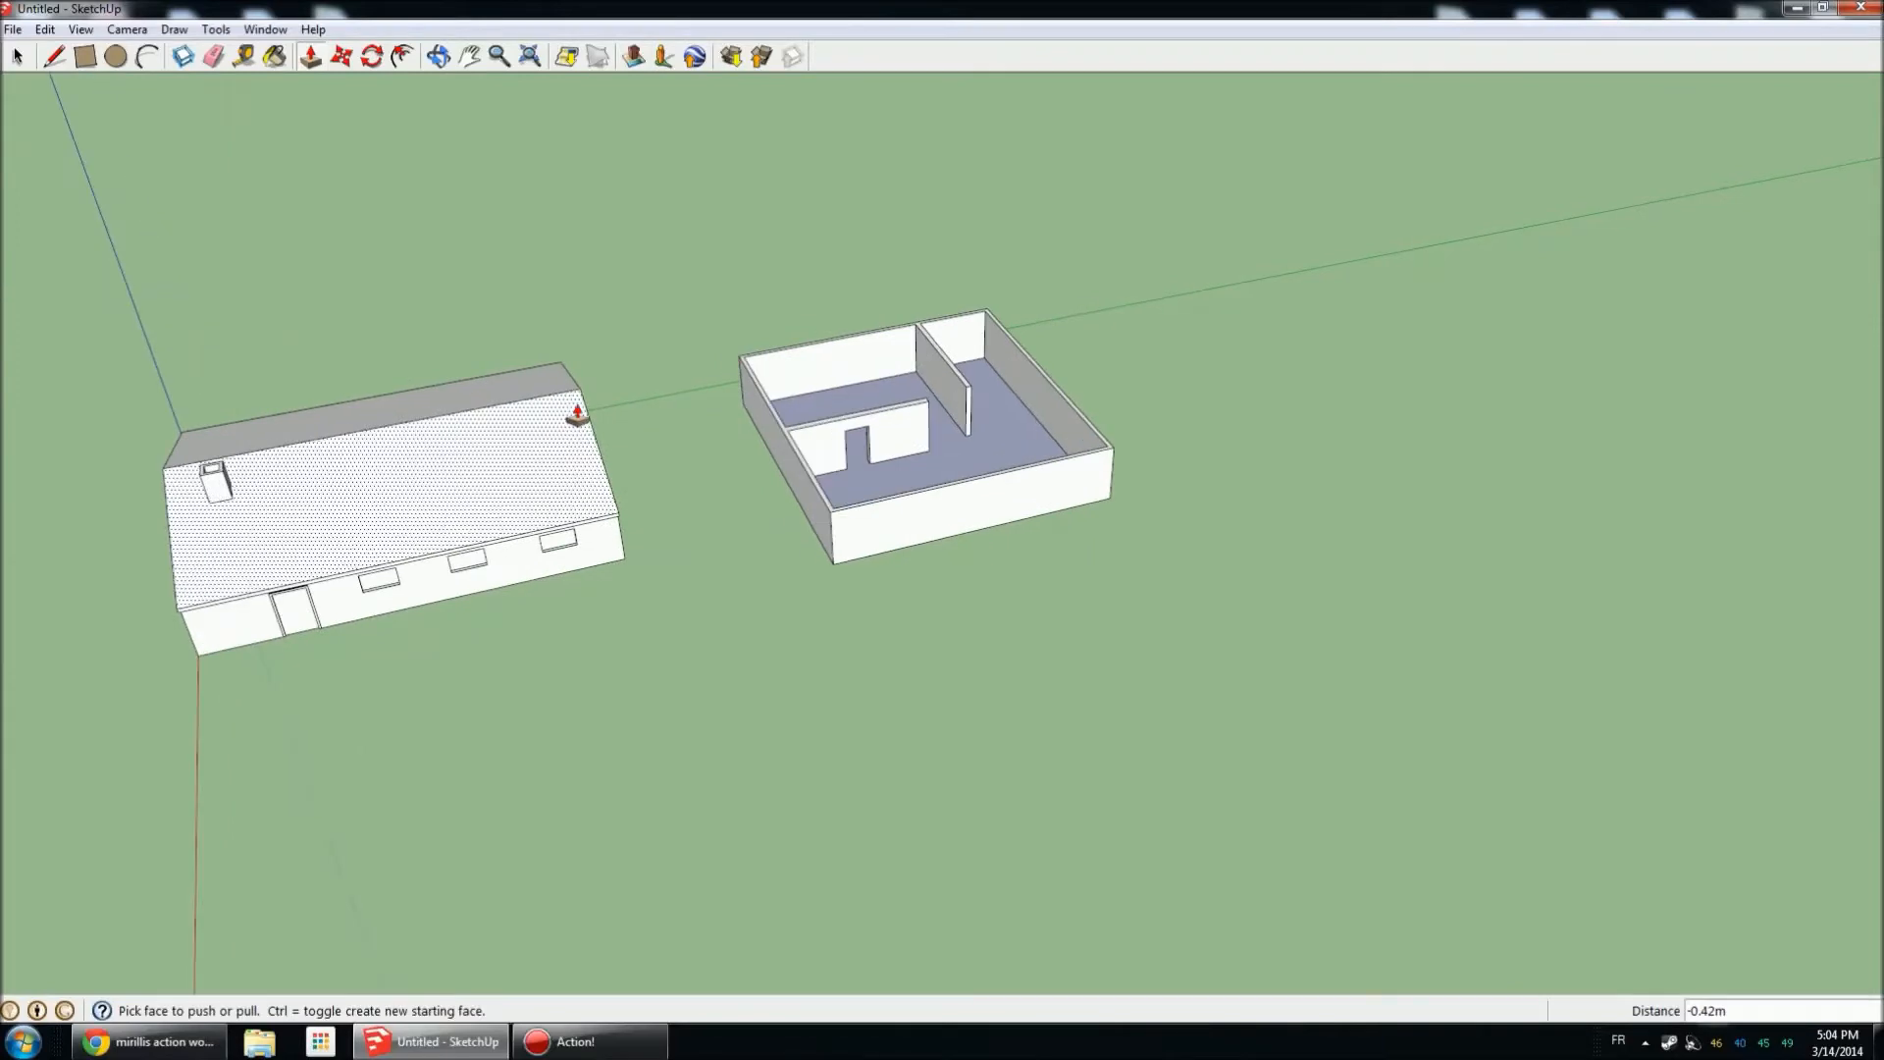
pyautogui.moveTo(614, 626); pyautogui.dragTo(686, 551, button='middle')
pyautogui.scroll(1, 1010, 400)
pyautogui.scroll(4, 753, 446)
pyautogui.scroll(1, 667, 420)
pyautogui.press('l')
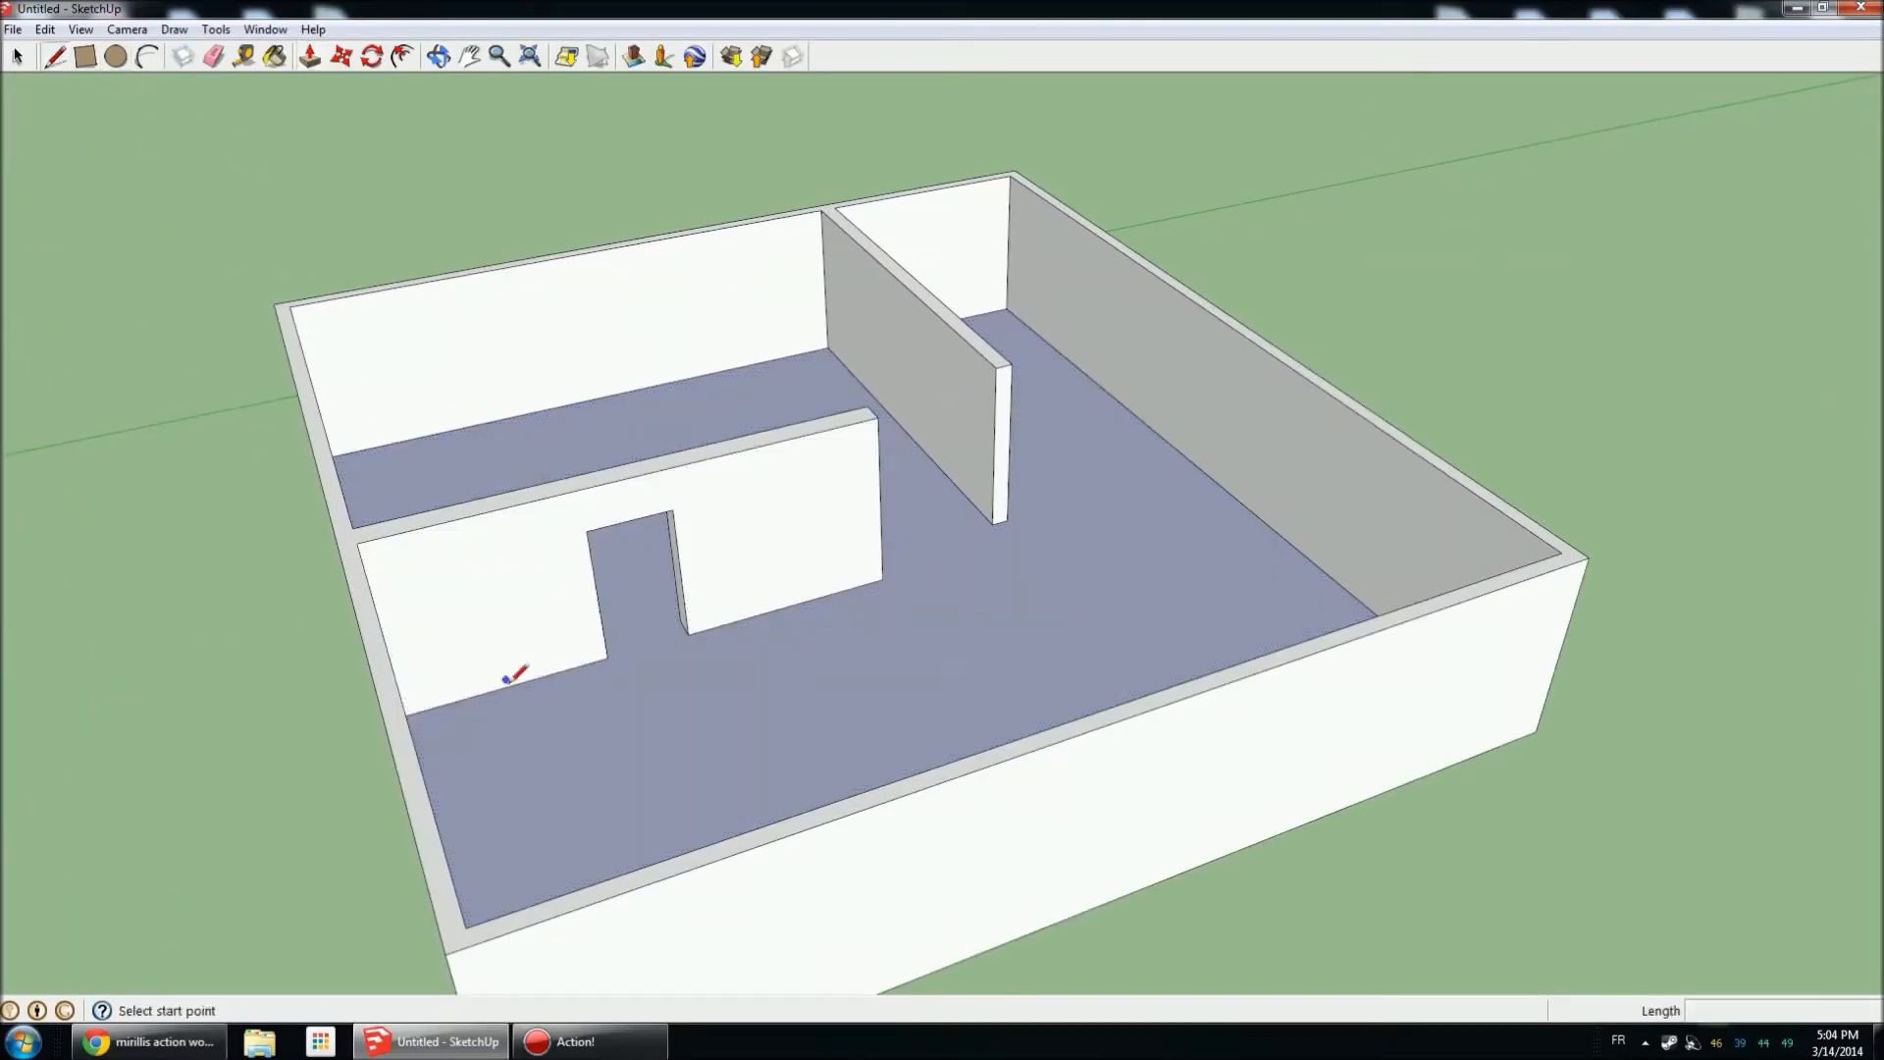
pyautogui.click(467, 925)
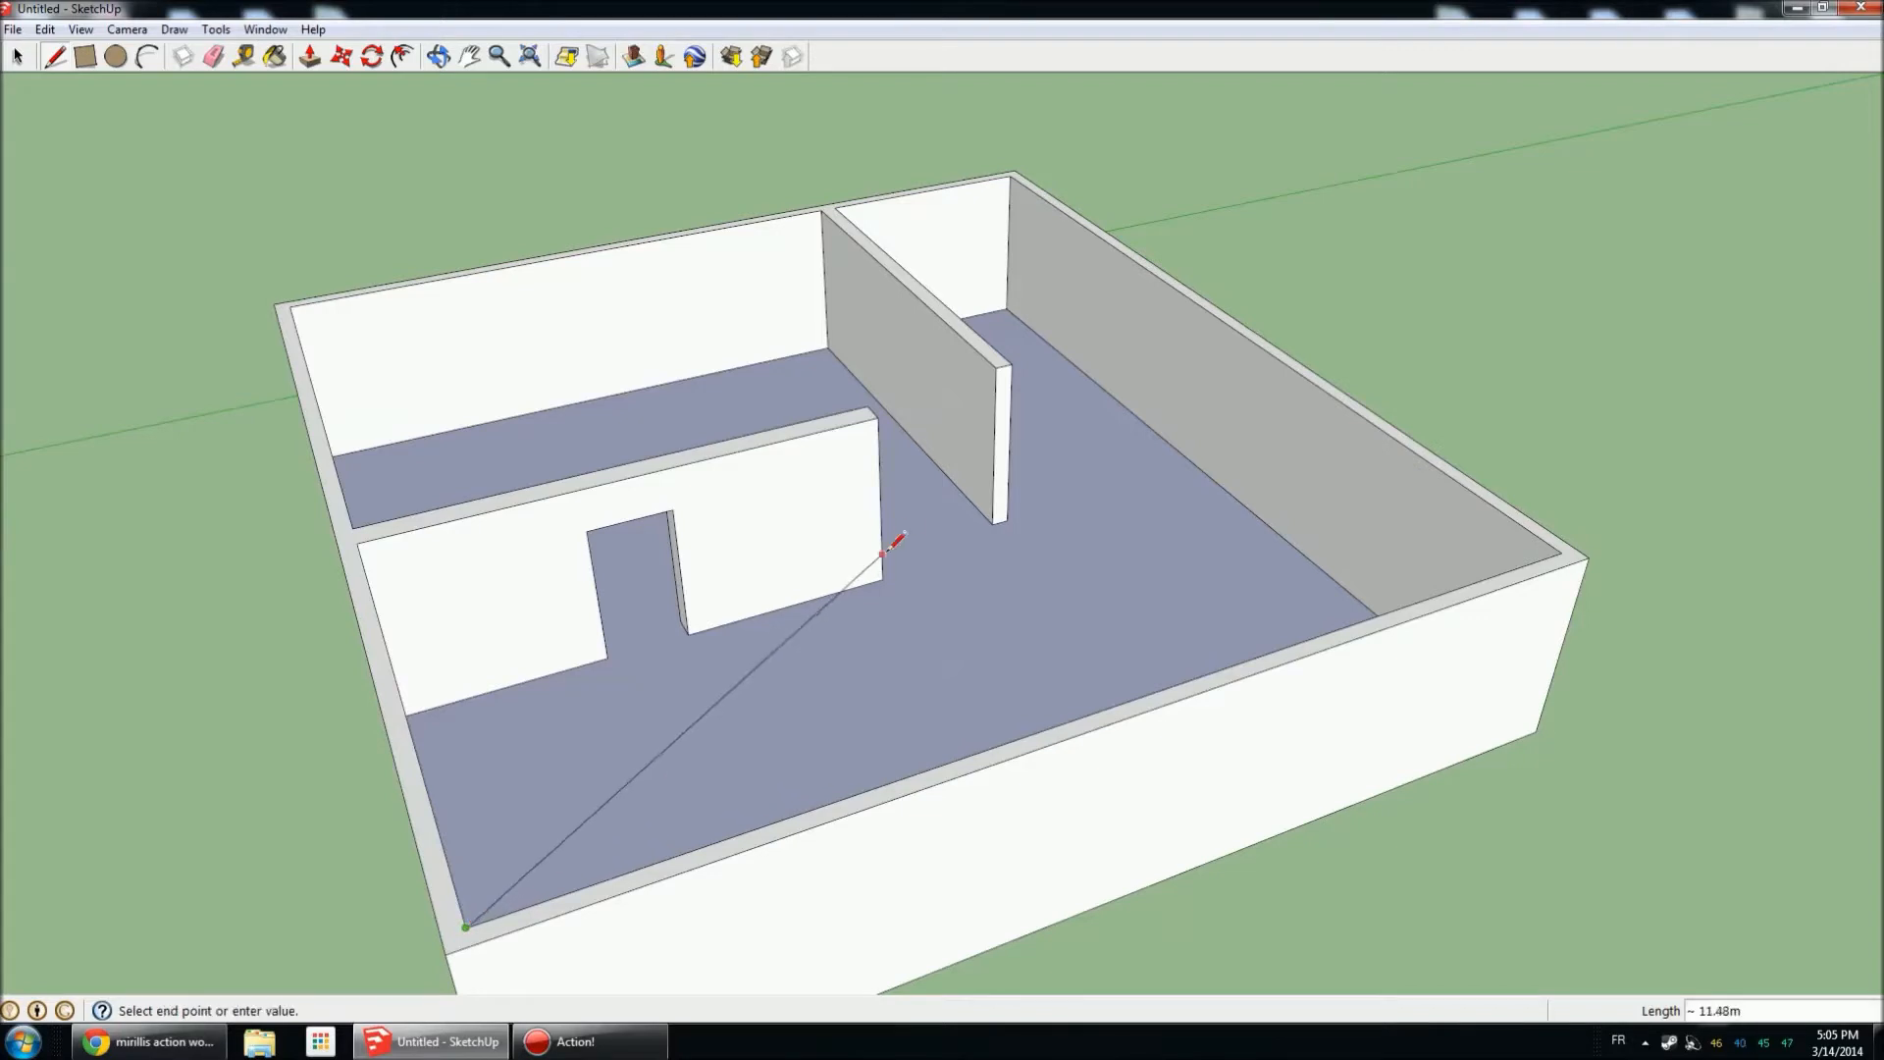
pyautogui.click(996, 362)
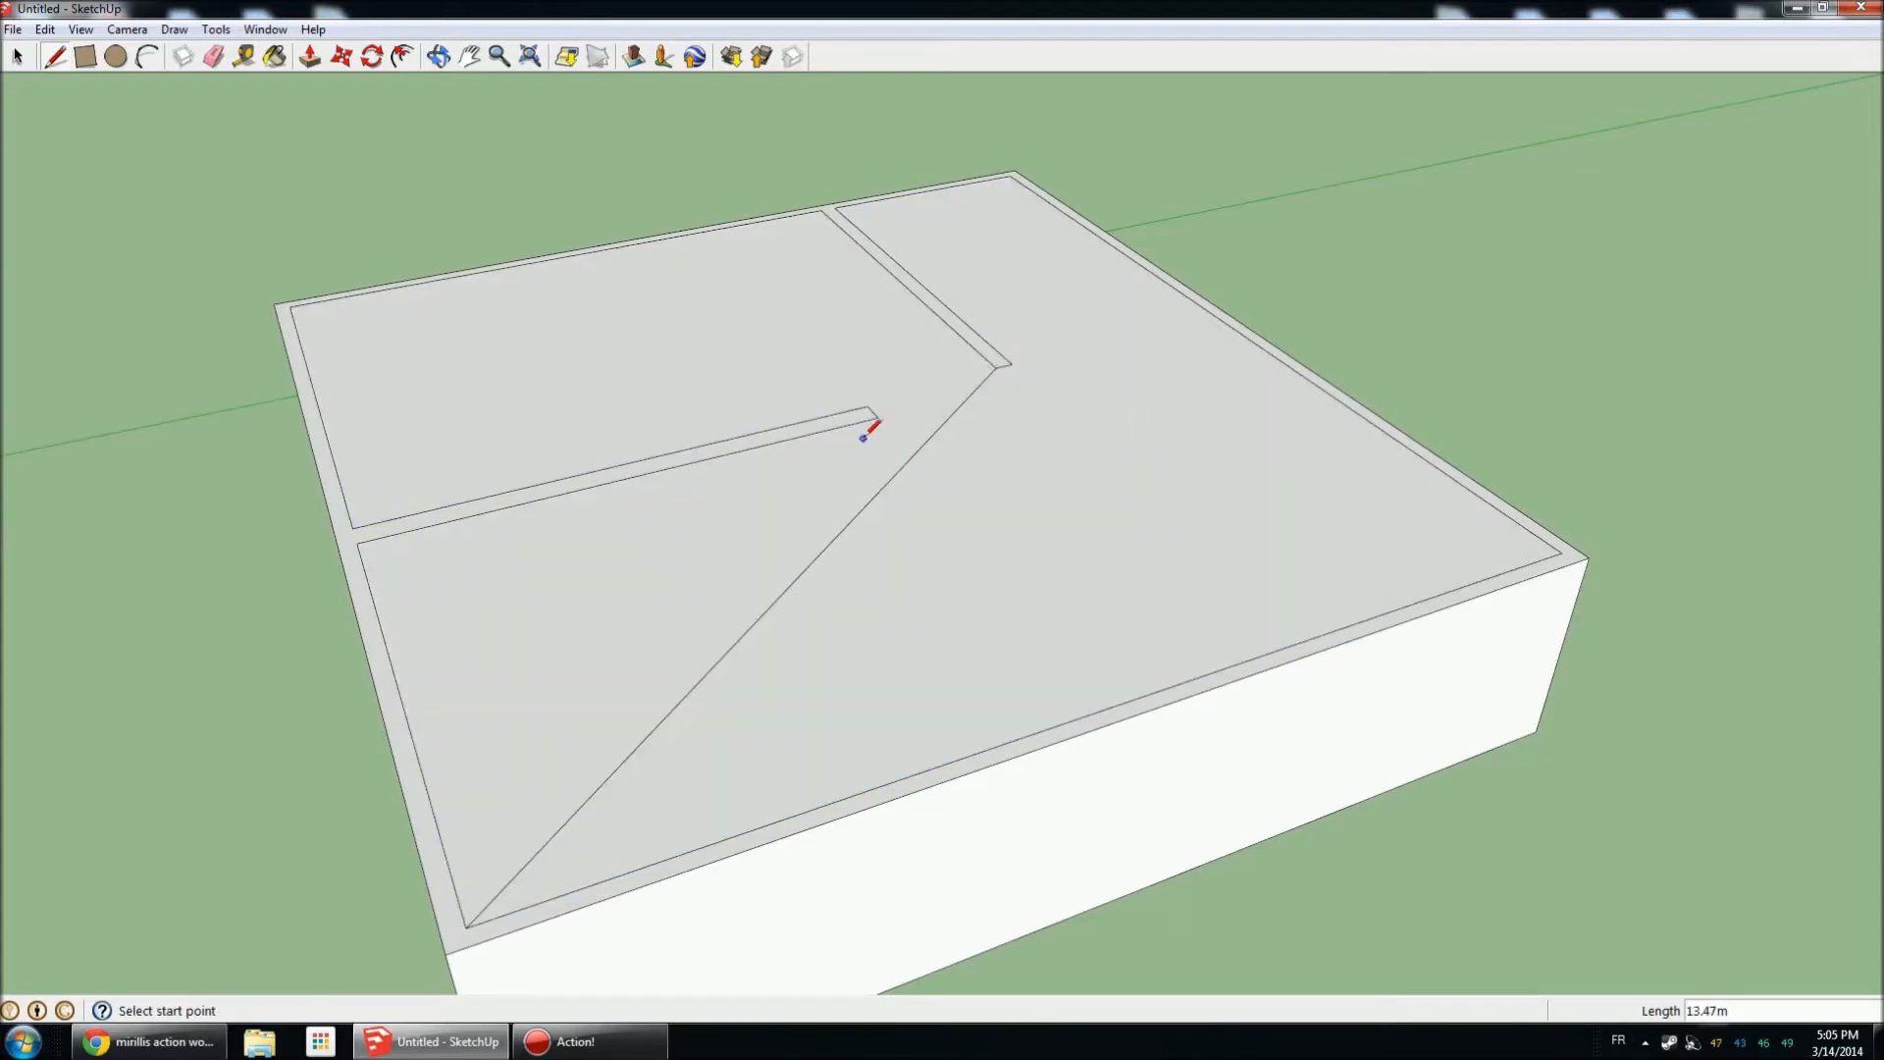
pyautogui.click(212, 55)
pyautogui.click(791, 577)
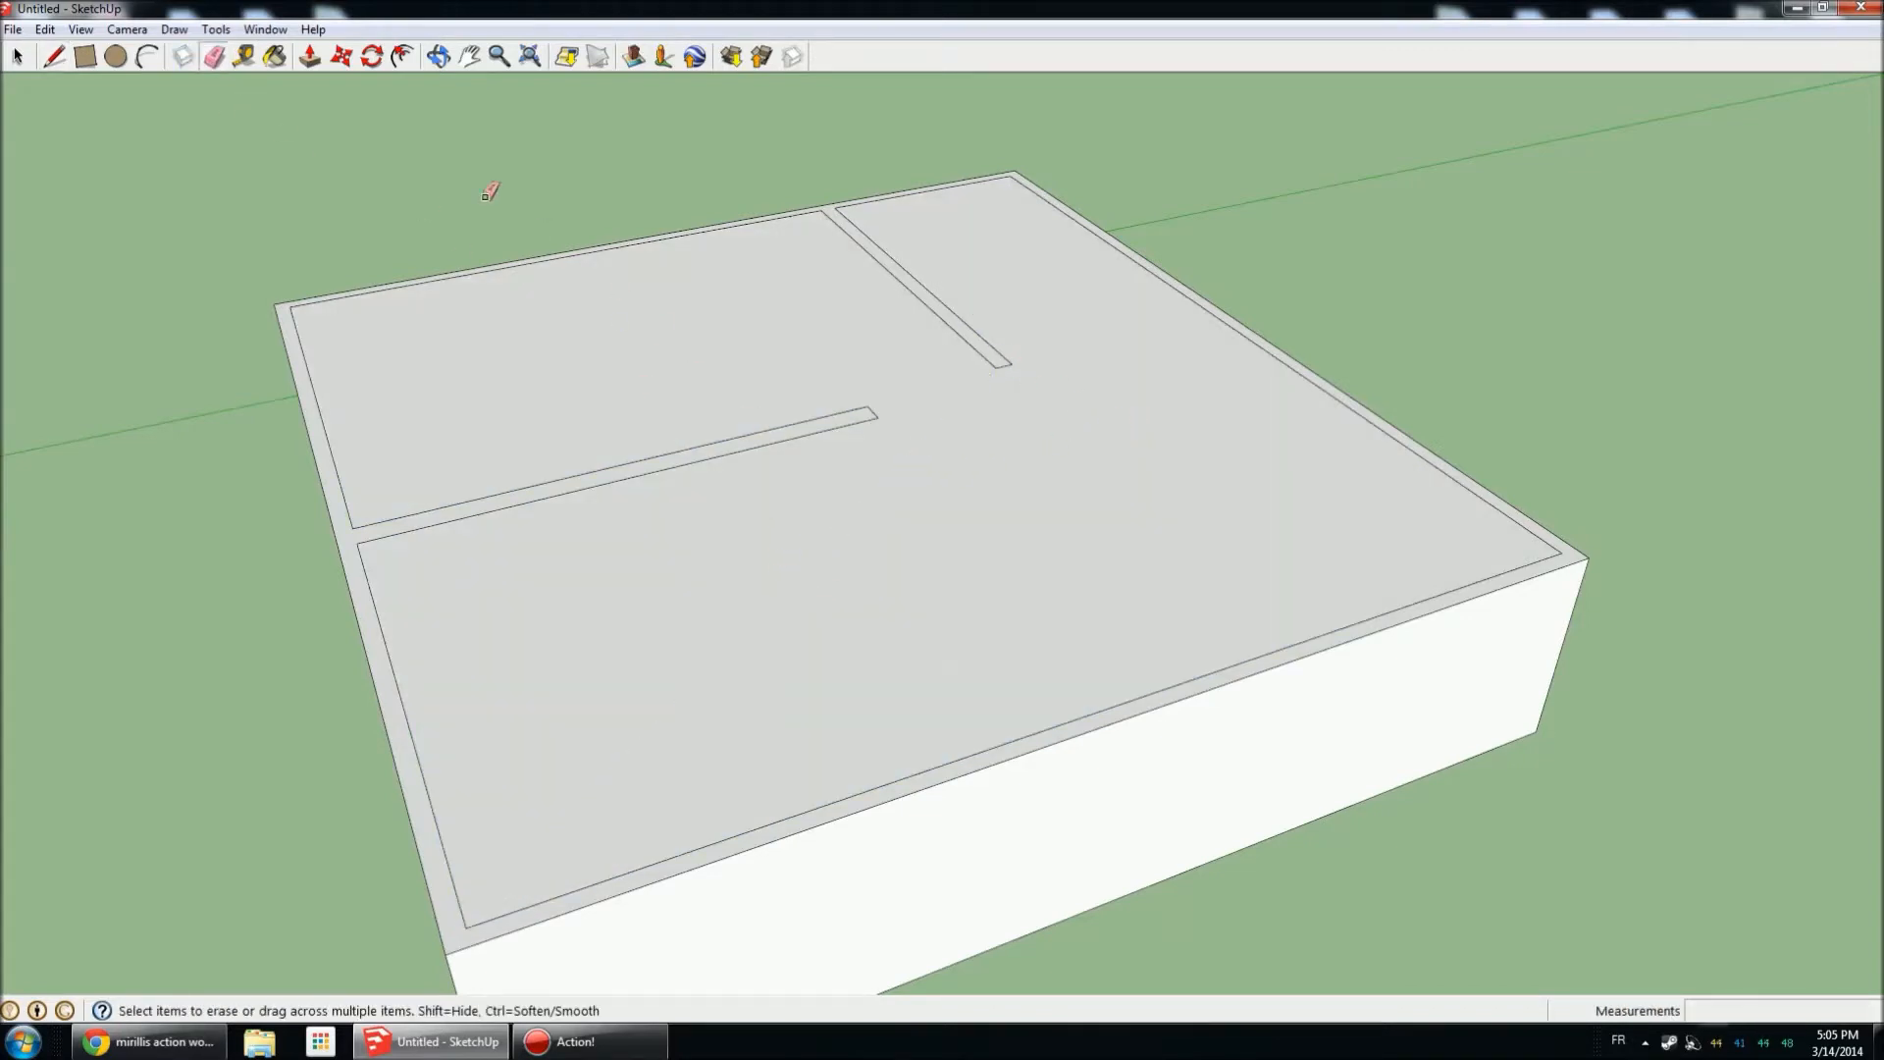
# Extrude the wall outline on the closed top upward about 3.79 m to form a second storey.
pyautogui.click(310, 56)
pyautogui.moveTo(551, 510); pyautogui.dragTo(561, 384)
pyautogui.moveTo(561, 385); pyautogui.dragTo(824, 366, button='middle')
# Select the entire two-storey demonstration building beside the house and delete it.
pyautogui.scroll(-3, 1102, 379)
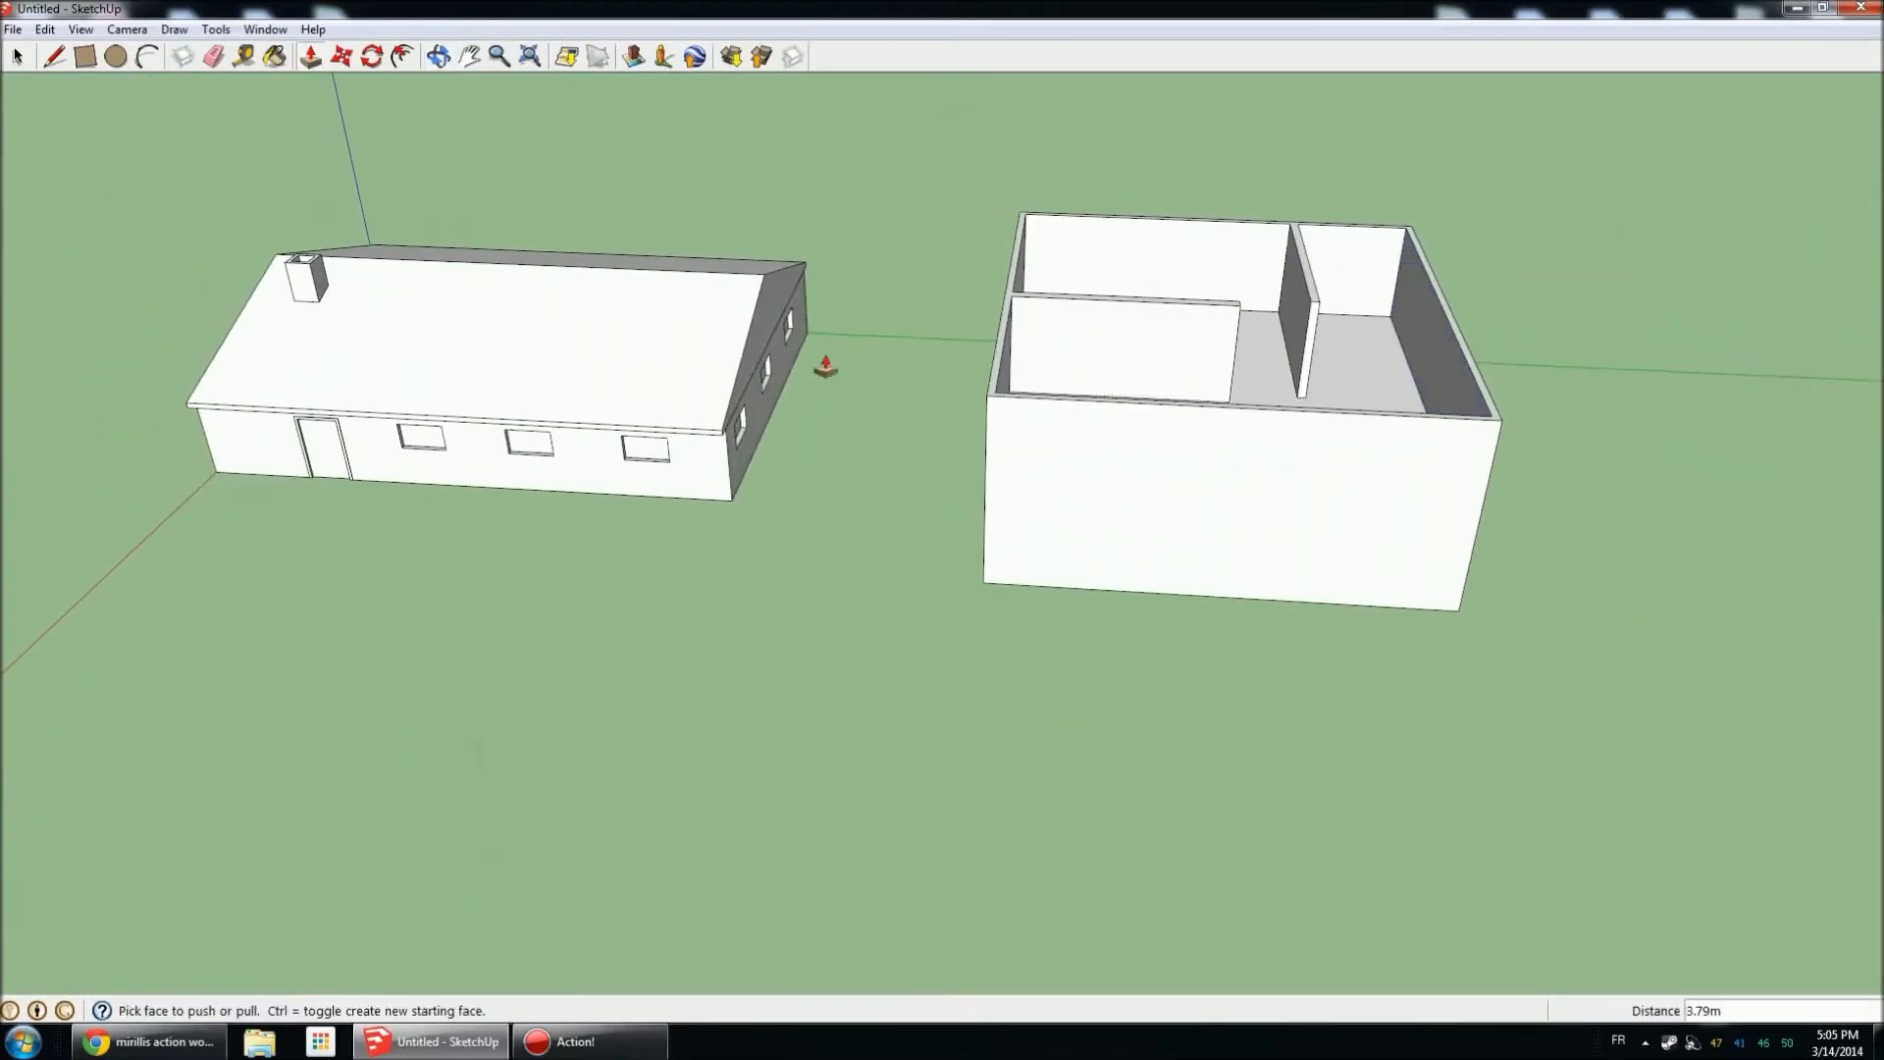
pyautogui.scroll(-2, 1093, 303)
pyautogui.scroll(3, 1197, 300)
pyautogui.press('space')
pyautogui.moveTo(726, 412); pyautogui.dragTo(1235, 255, button='middle')
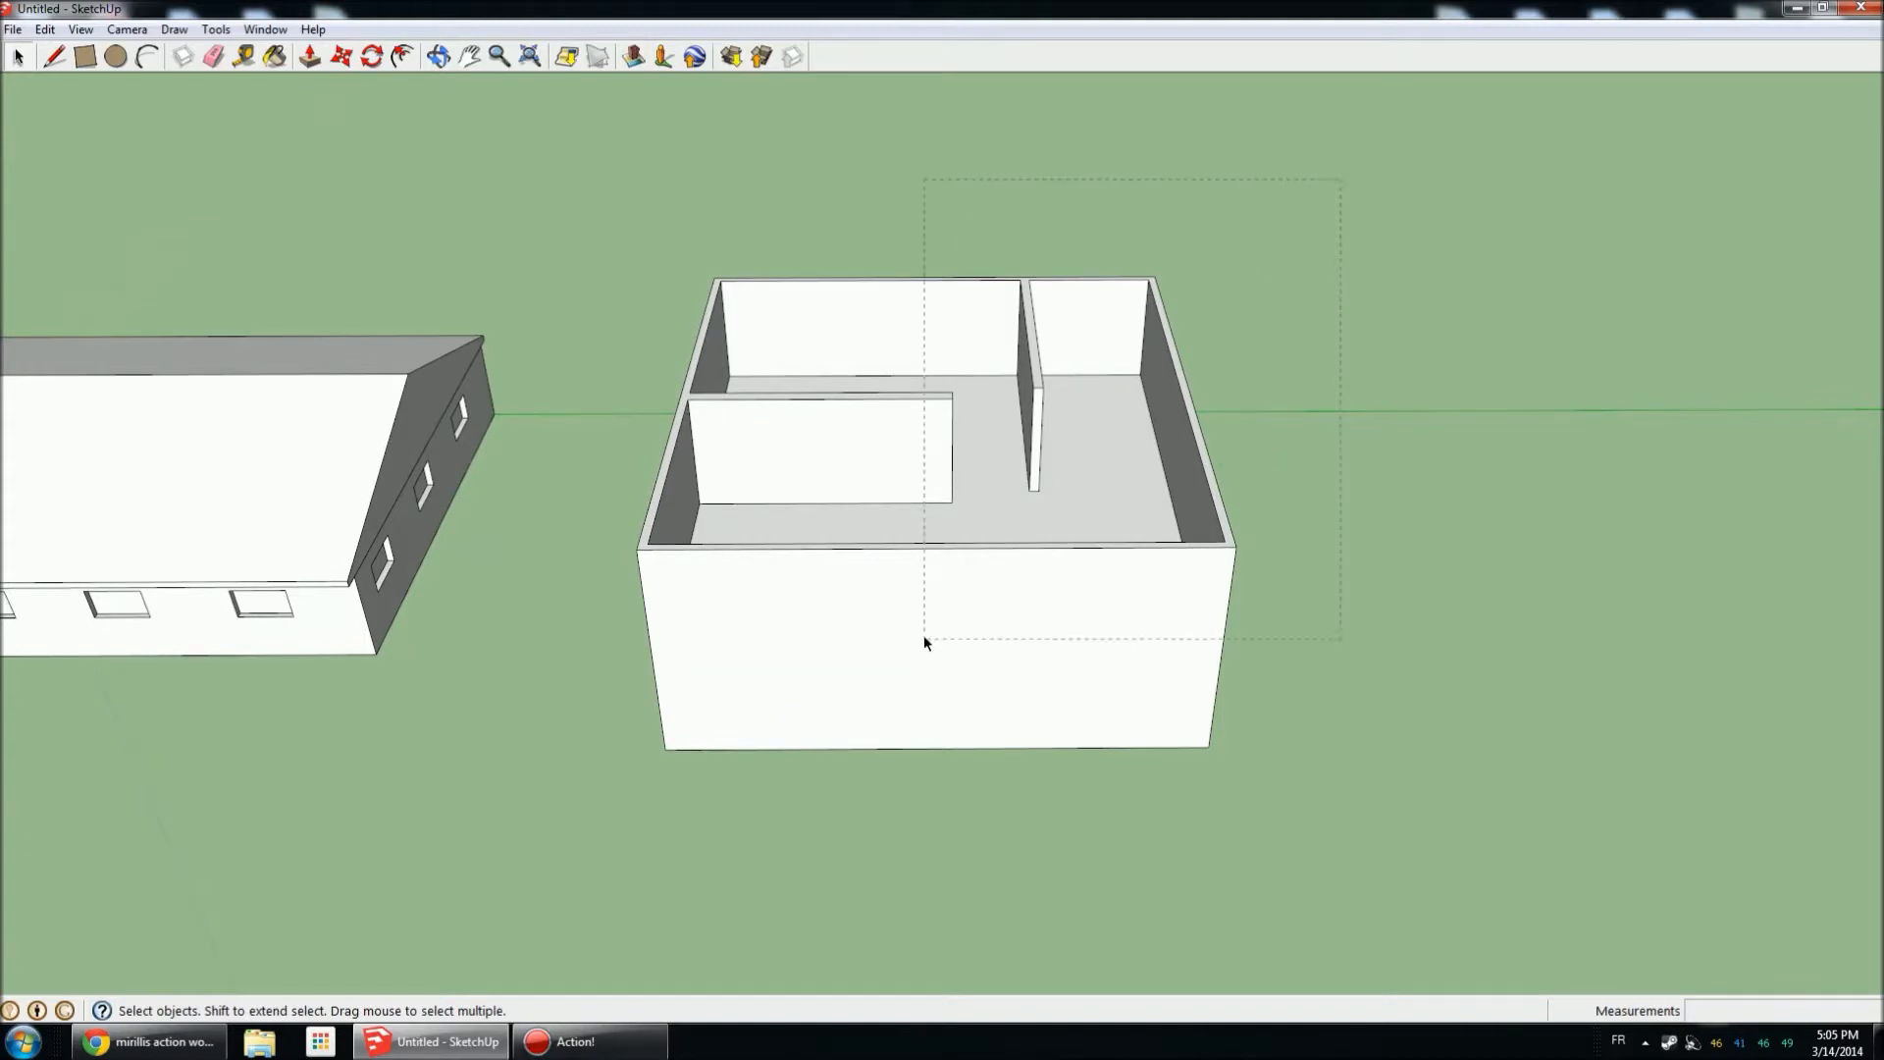
pyautogui.moveTo(541, 868); pyautogui.dragTo(612, 806)
pyautogui.press('Delete')
# Open the Paint Bucket materials, display all material collections, and place the materials window beside the house.
pyautogui.moveTo(598, 727); pyautogui.dragTo(285, 506, button='middle')
pyautogui.scroll(5, 548, 603)
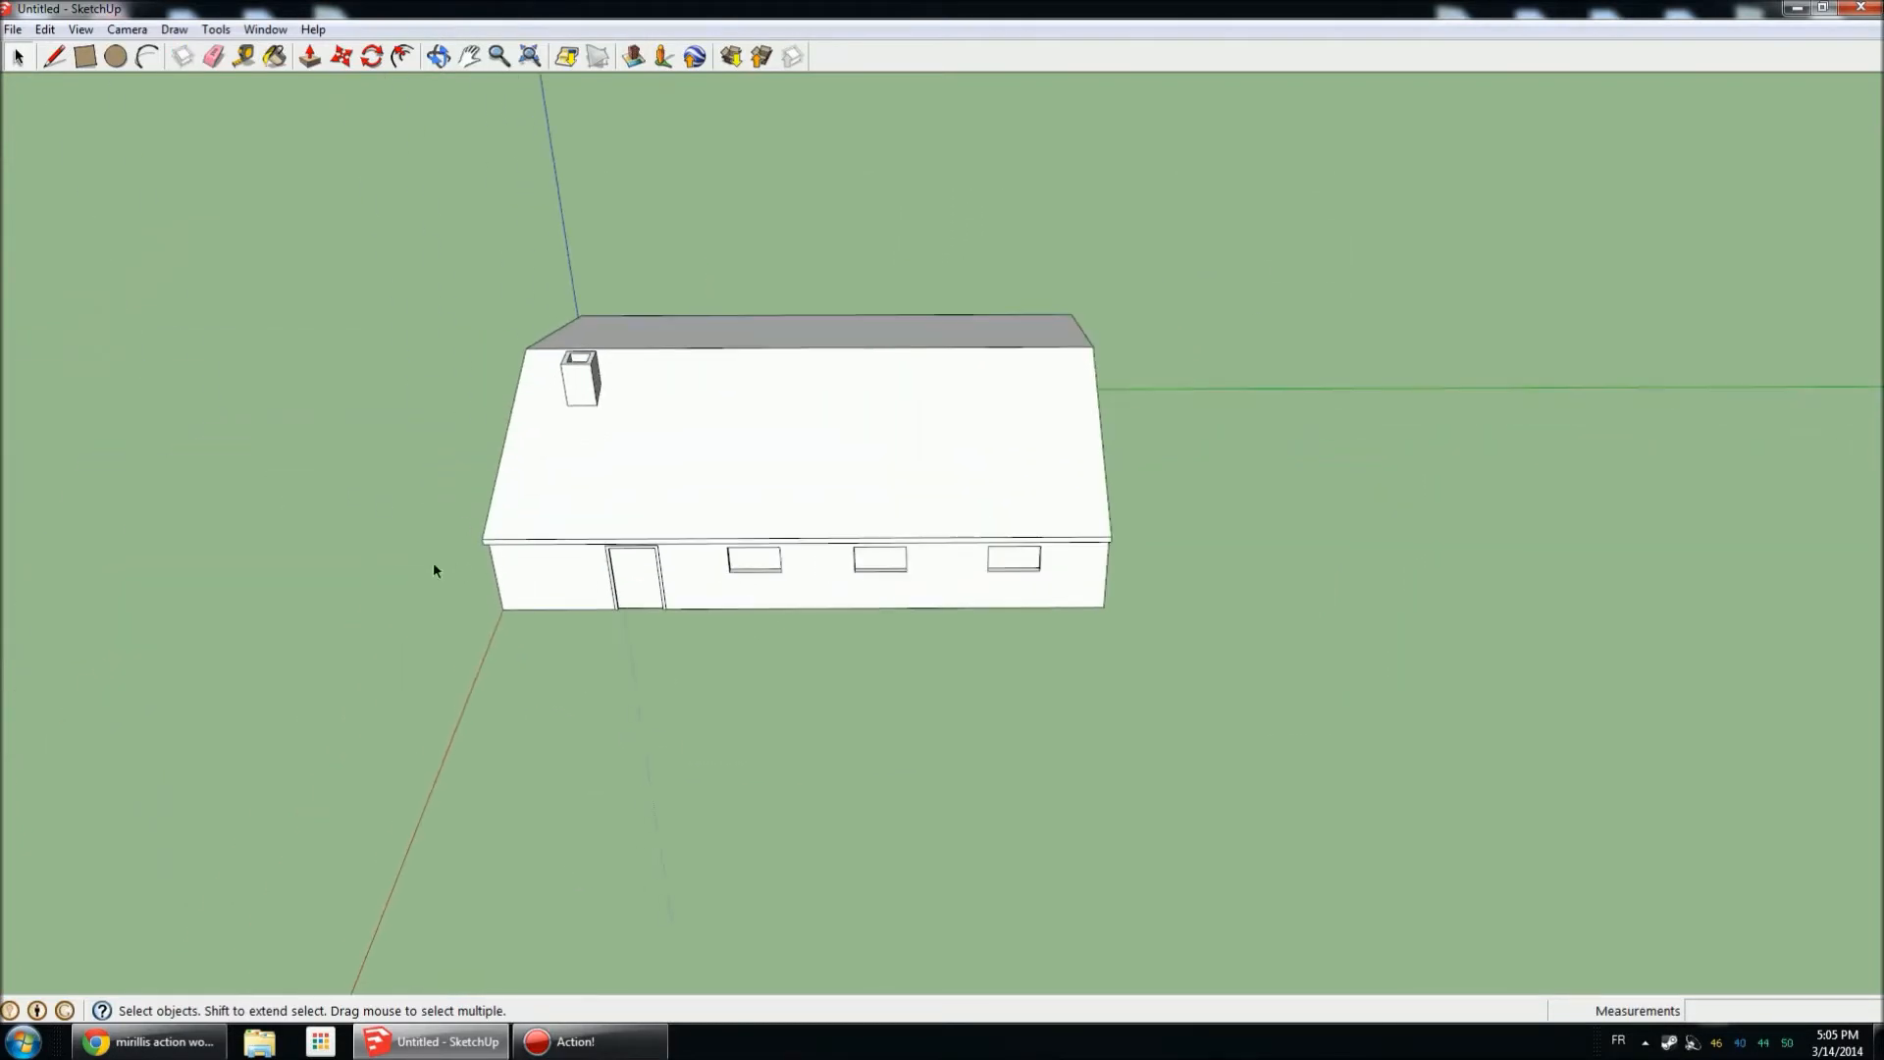
pyautogui.moveTo(774, 602); pyautogui.dragTo(1054, 434, button='middle')
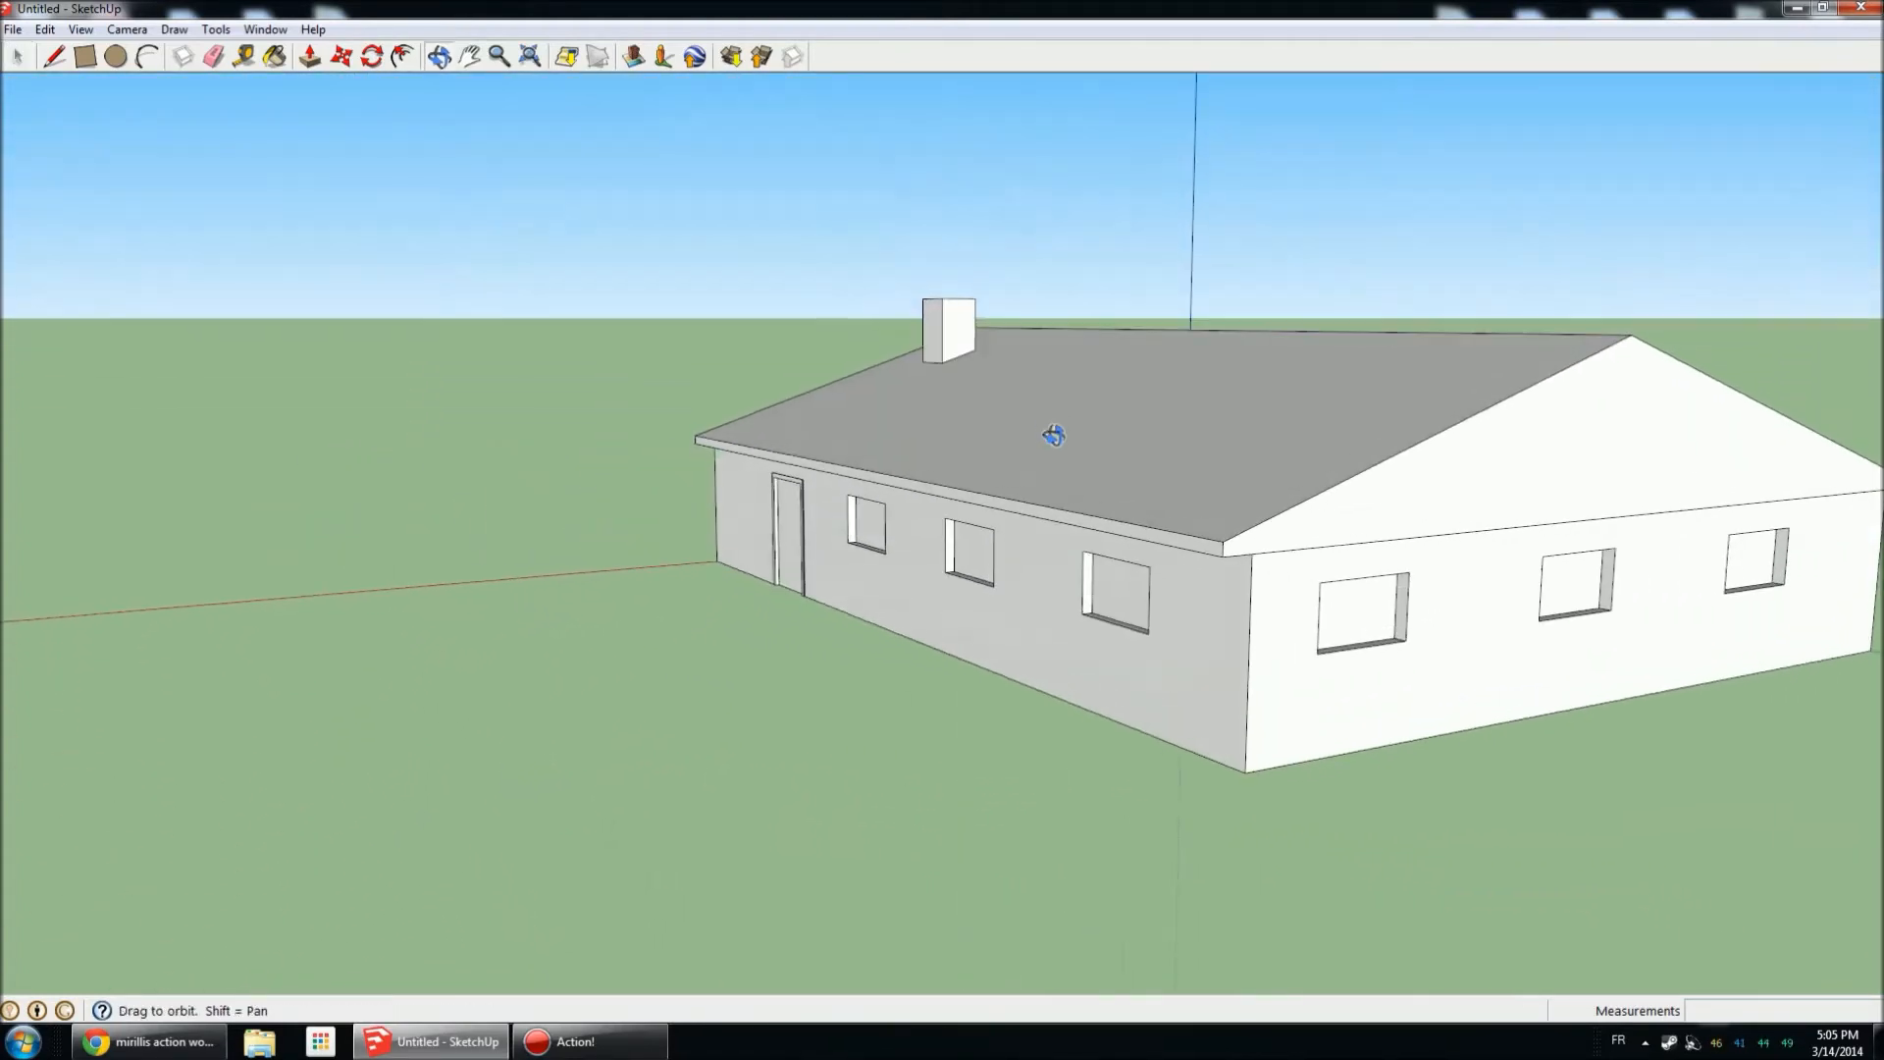
pyautogui.click(278, 59)
pyautogui.click(152, 183)
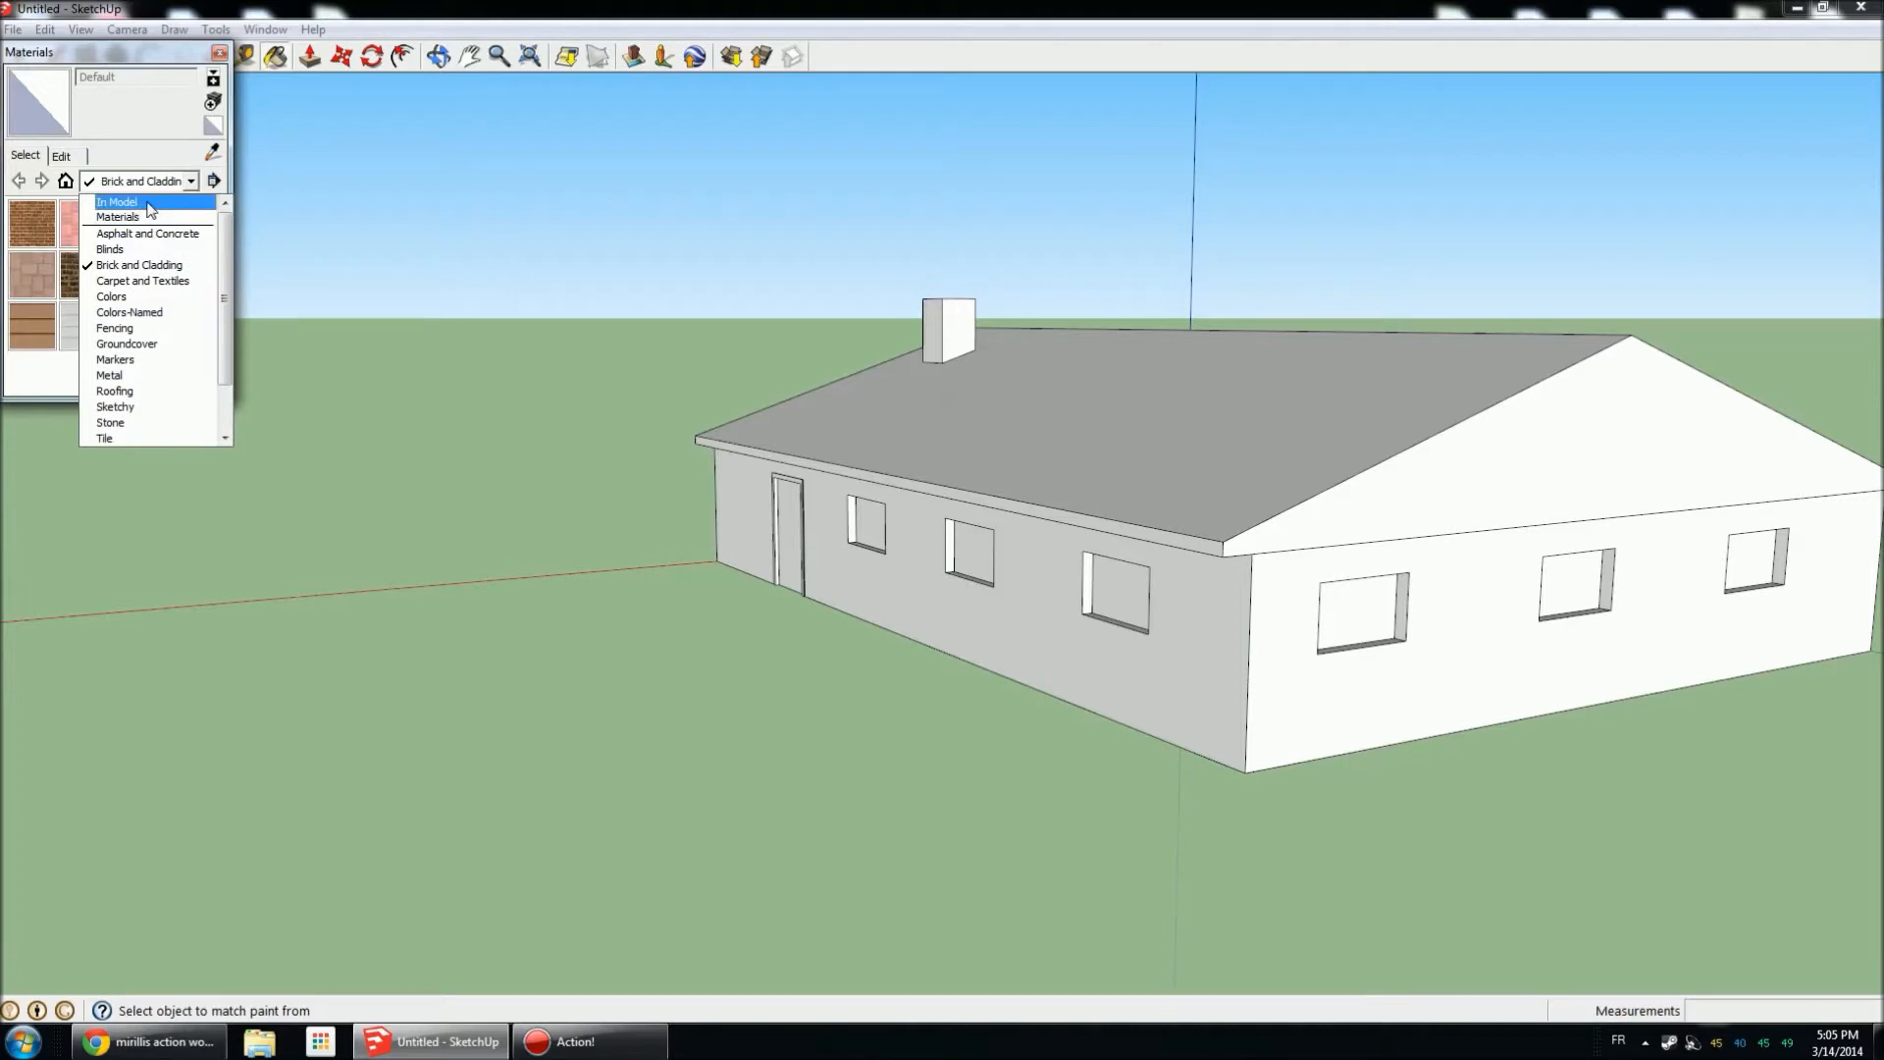
pyautogui.click(145, 217)
pyautogui.moveTo(454, 389); pyautogui.dragTo(1378, 459, button='middle')
pyautogui.moveTo(128, 54); pyautogui.dragTo(1364, 273)
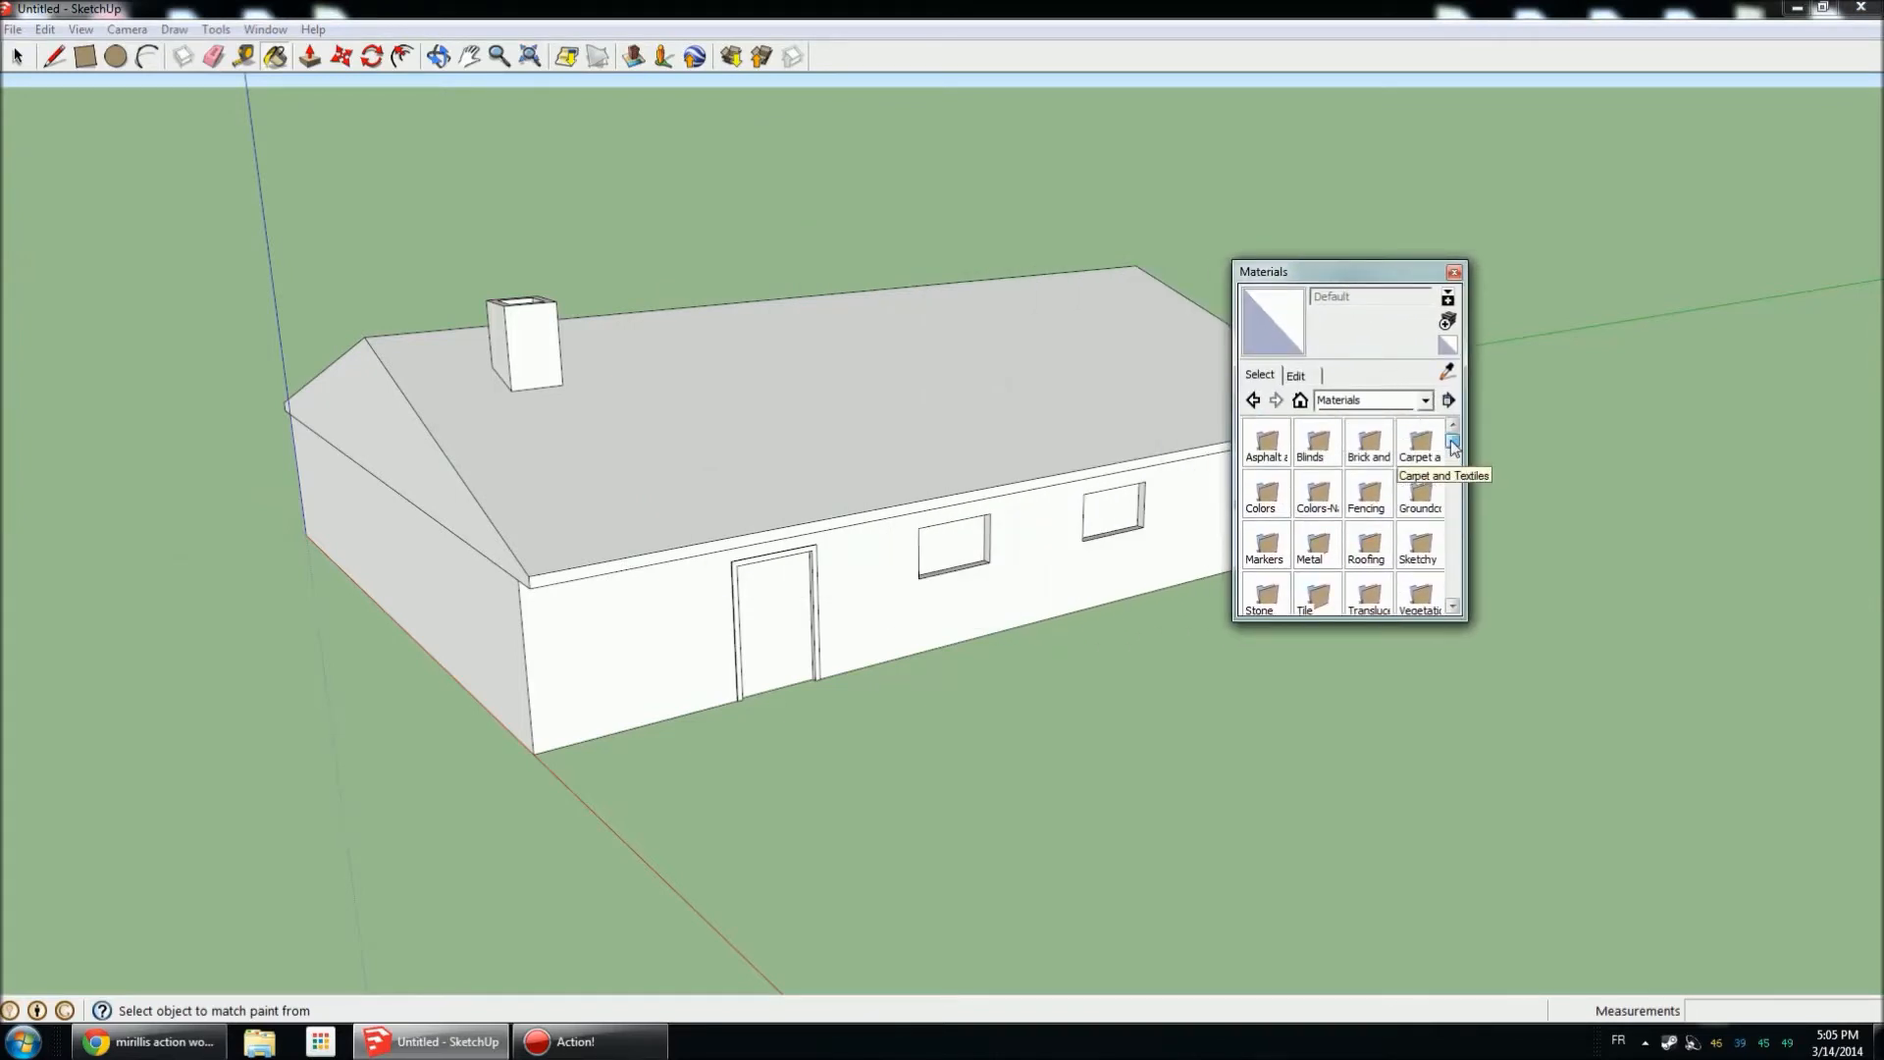
# Paint the door-side wall and the adjacent end wall with Brick_Rough_Dark from the Brick and Cladding collection.
pyautogui.click(1371, 449)
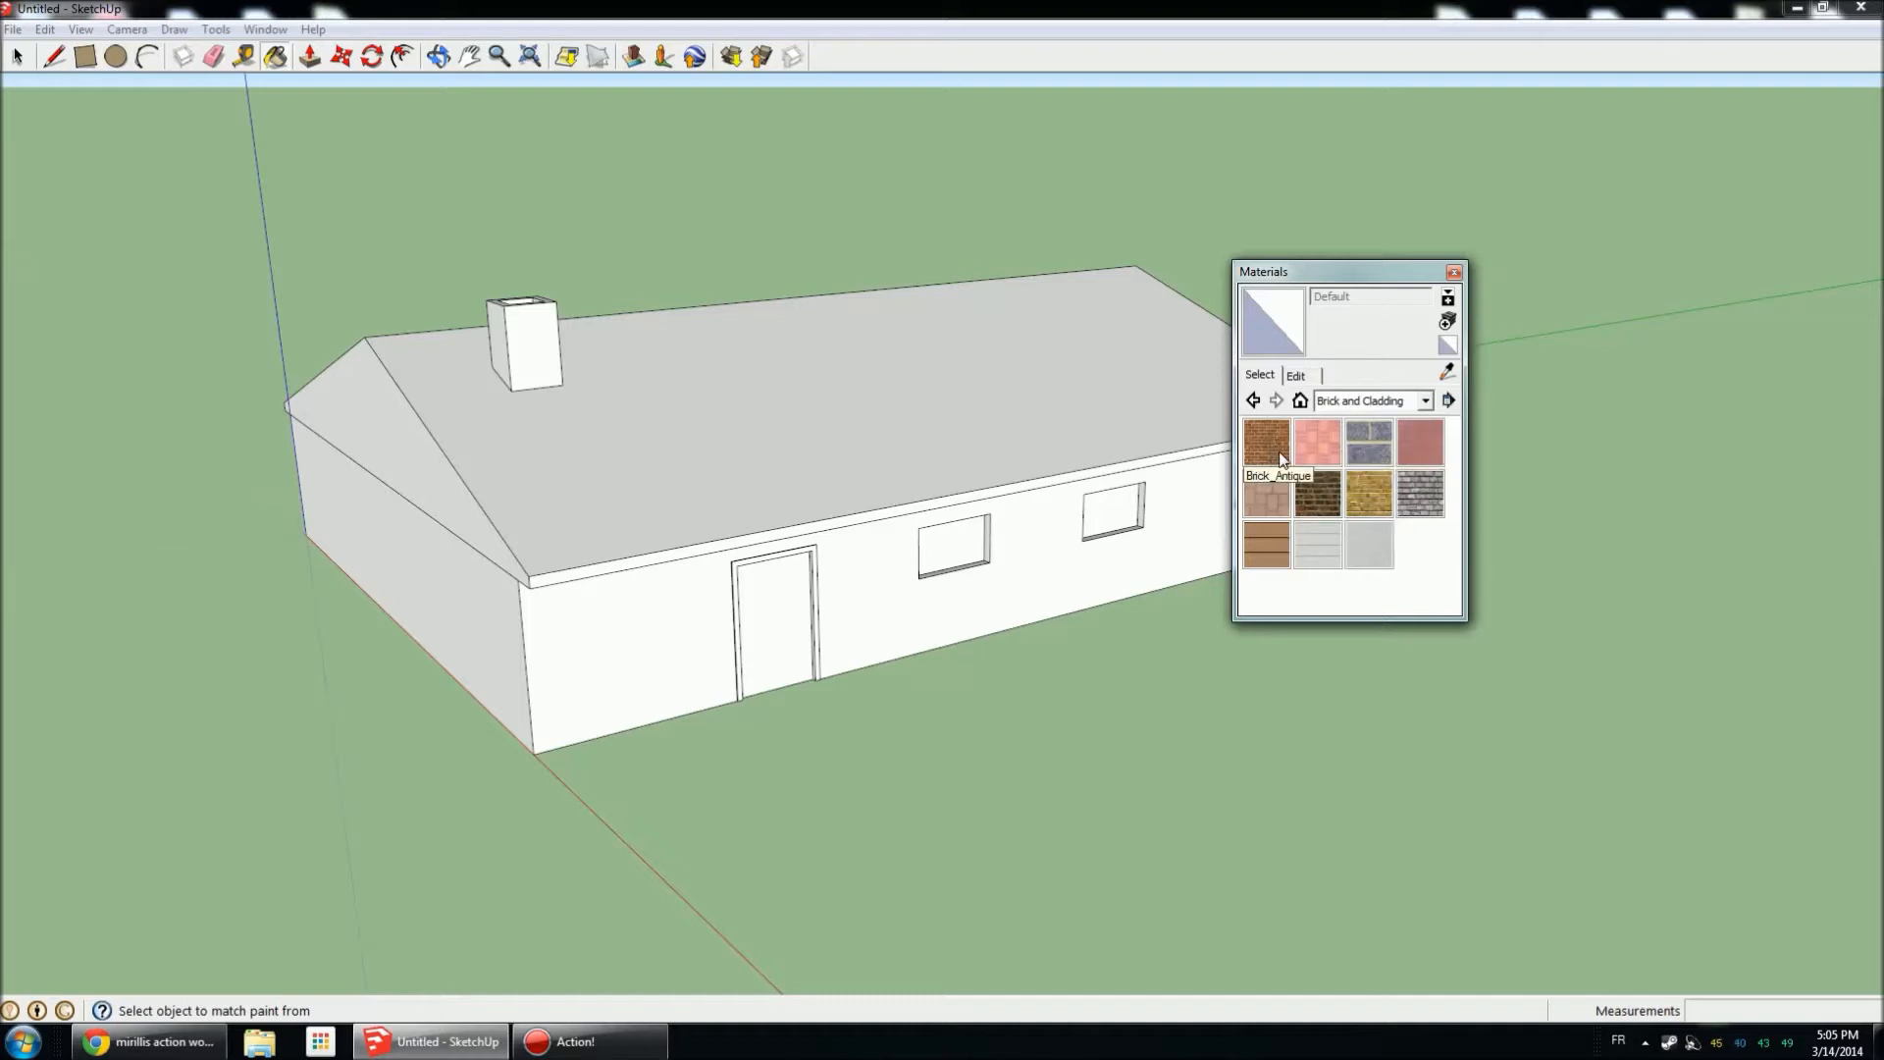
pyautogui.click(1316, 496)
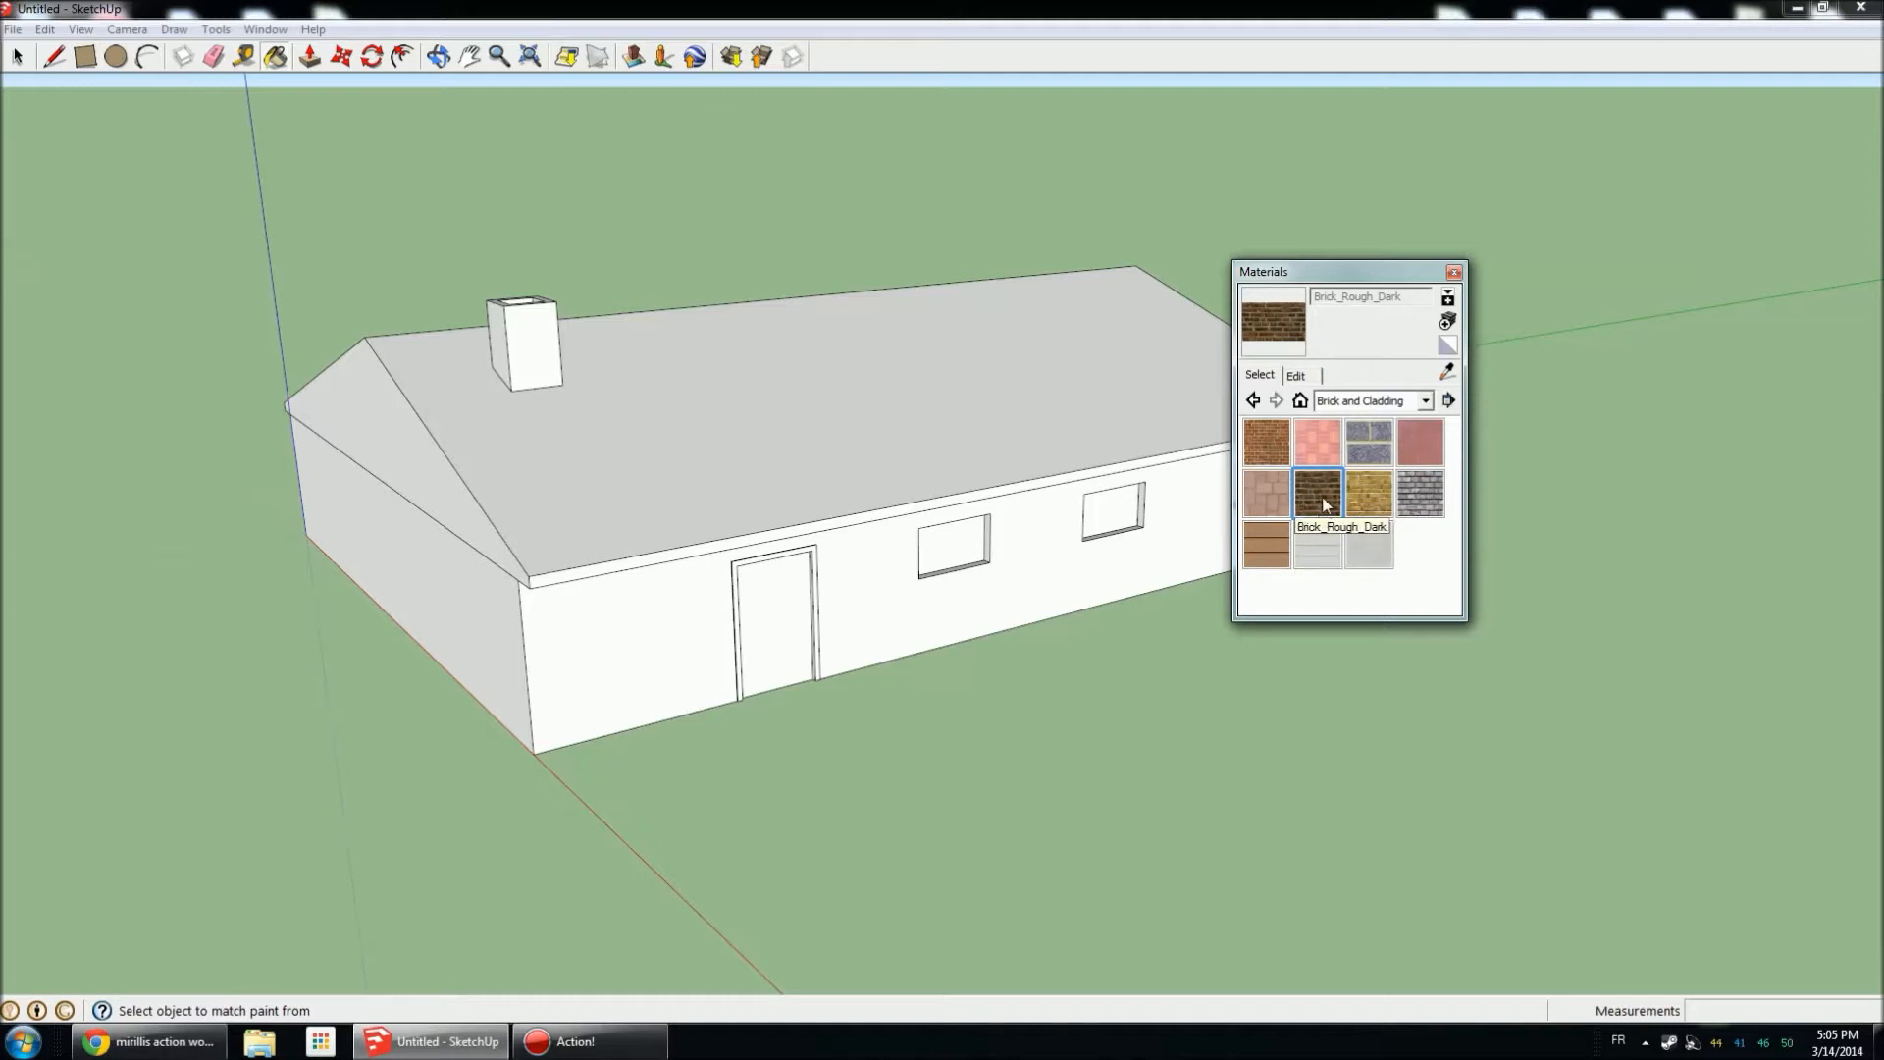
pyautogui.moveTo(721, 736); pyautogui.dragTo(798, 769, button='middle')
pyautogui.scroll(5, 769, 660)
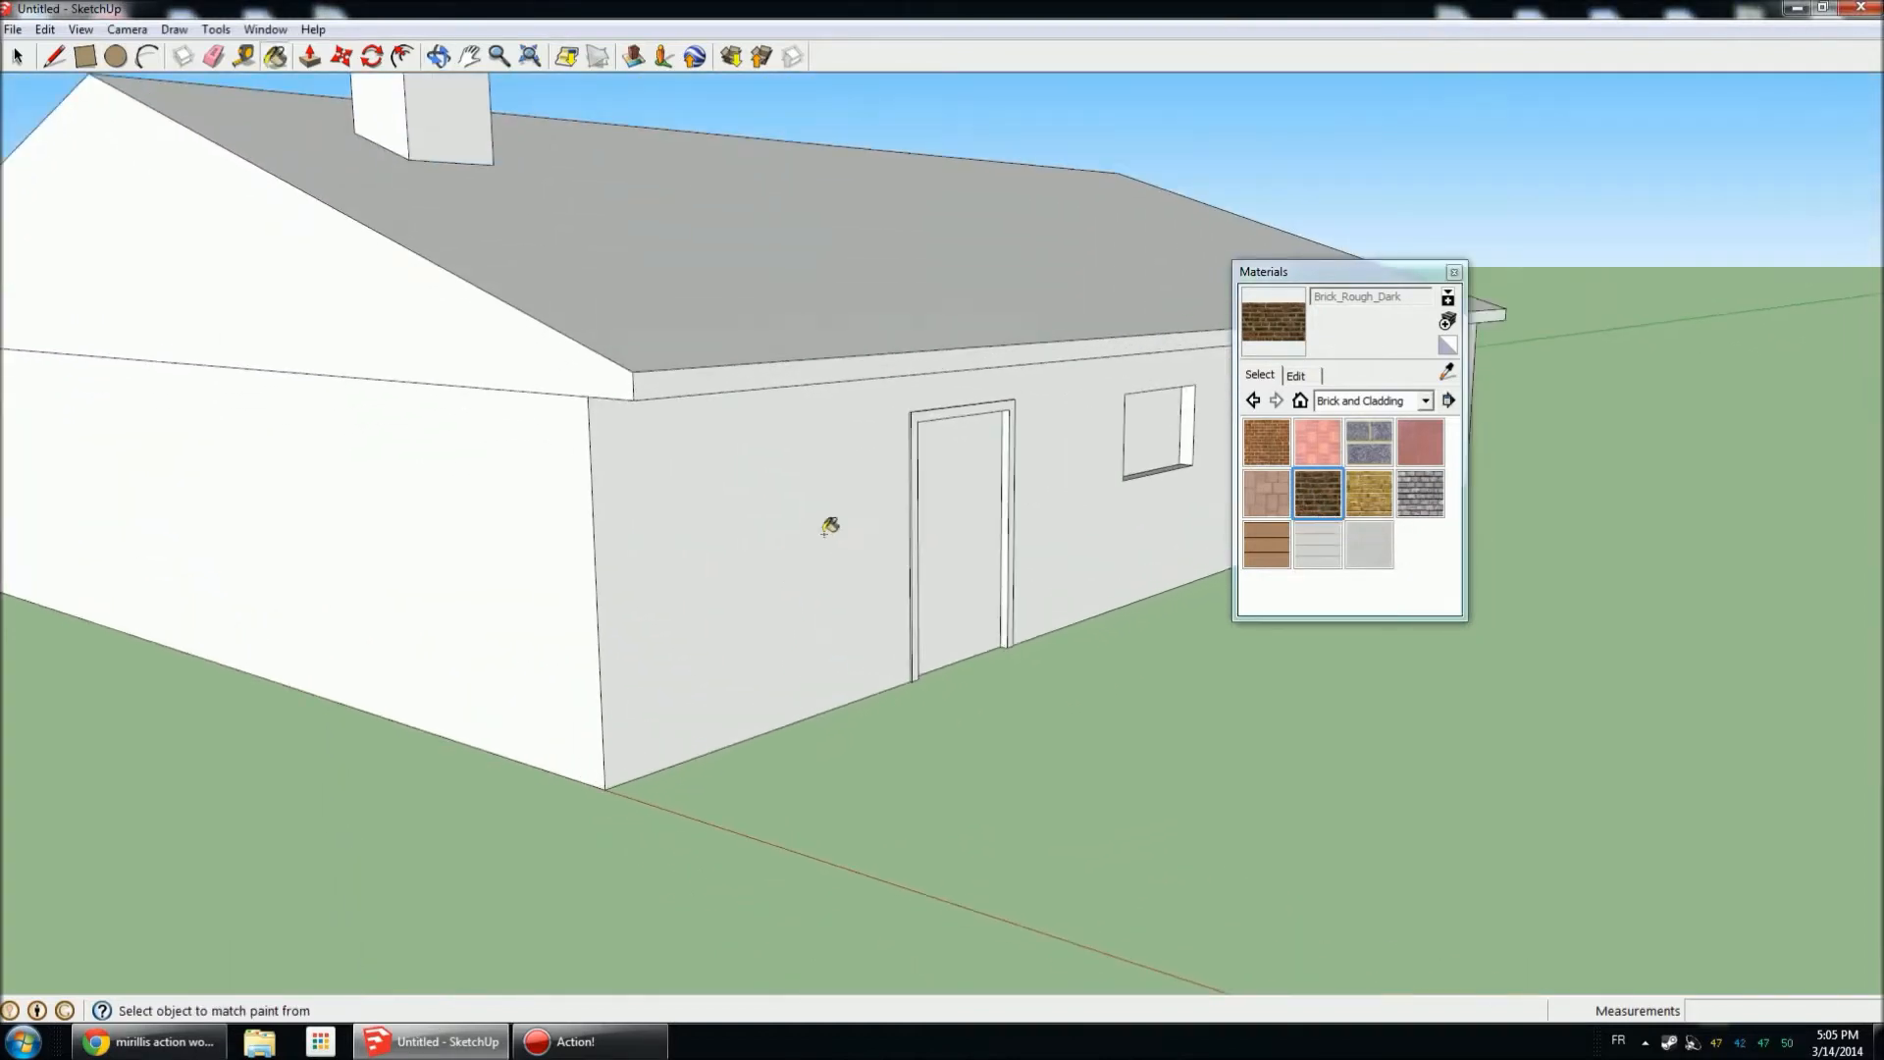
pyautogui.click(745, 532)
pyautogui.click(530, 574)
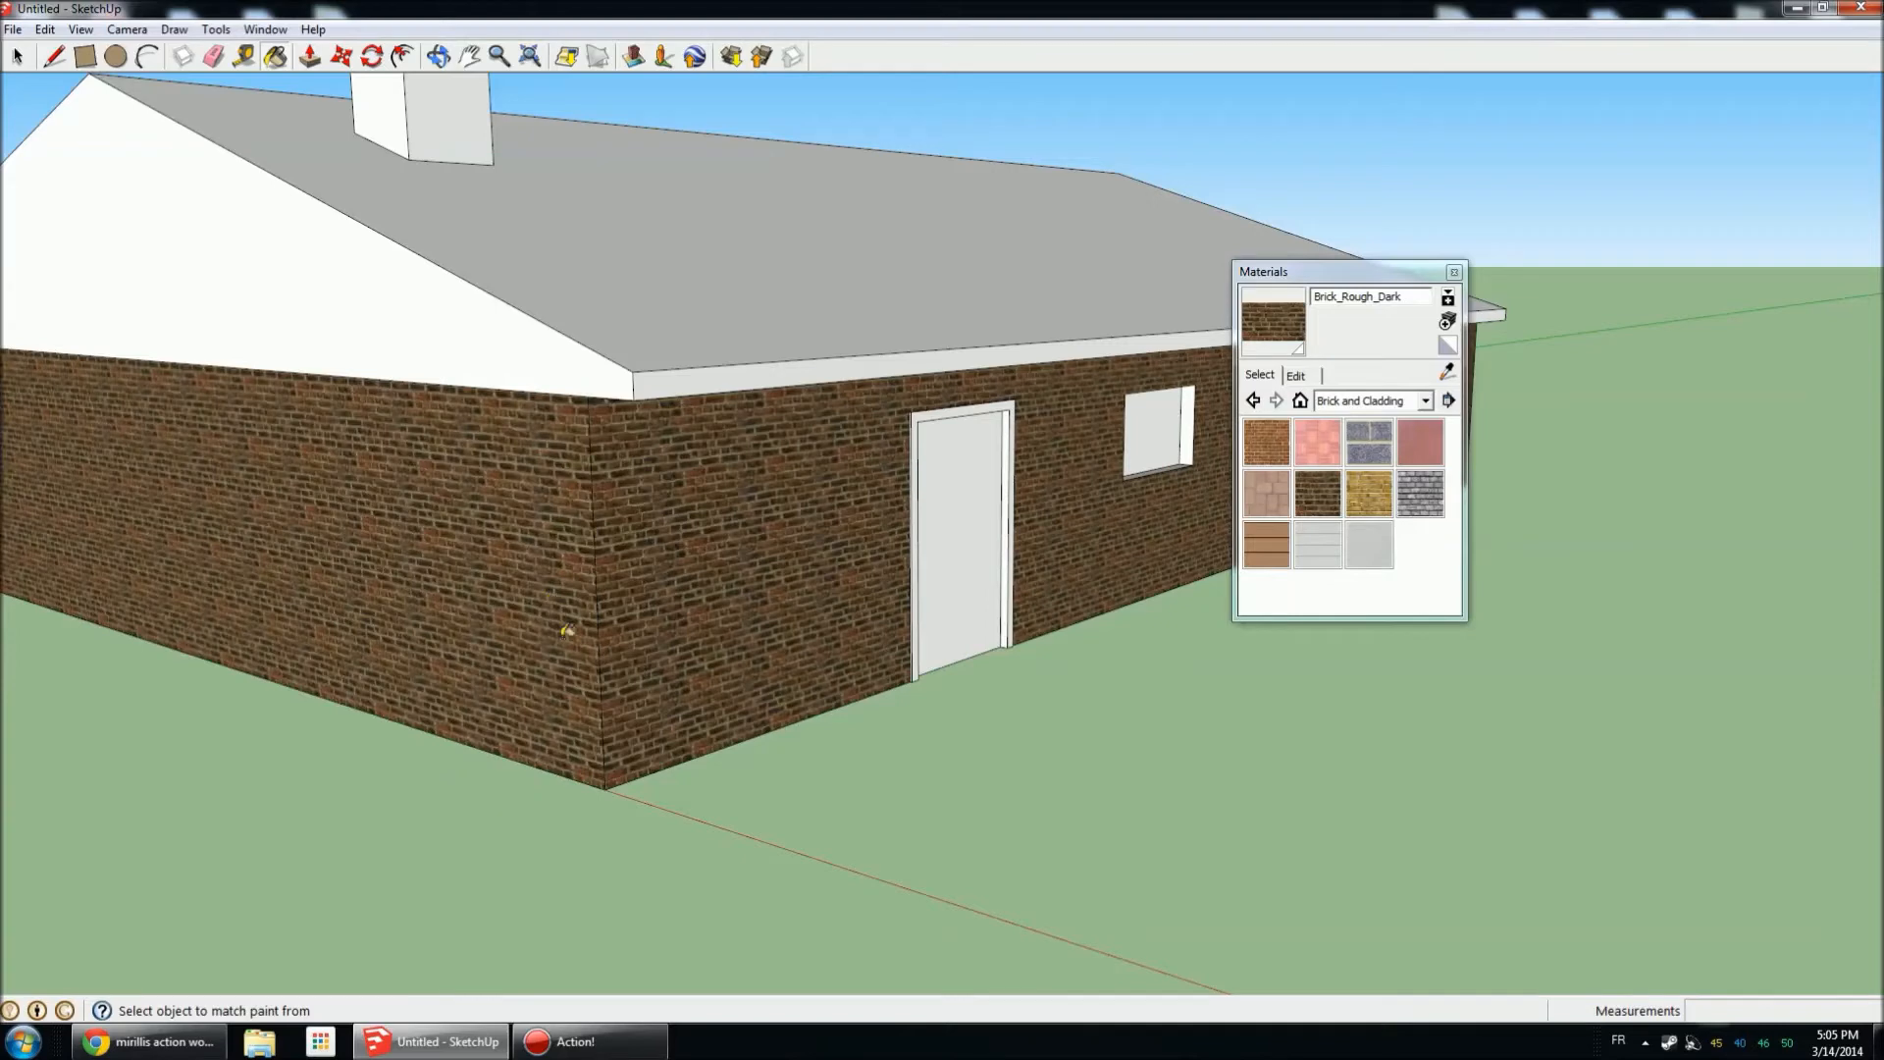
# Apply Cladding_Siding_White to the house's windowed gable-end wall.
pyautogui.scroll(-5, 915, 655)
pyautogui.click(1316, 550)
pyautogui.click(653, 633)
pyautogui.moveTo(653, 633)
pyautogui.mouseDown(button='middle')
pyautogui.moveTo(703, 601)
pyautogui.moveTo(482, 634)
pyautogui.moveTo(993, 552)
pyautogui.mouseUp(button='middle')
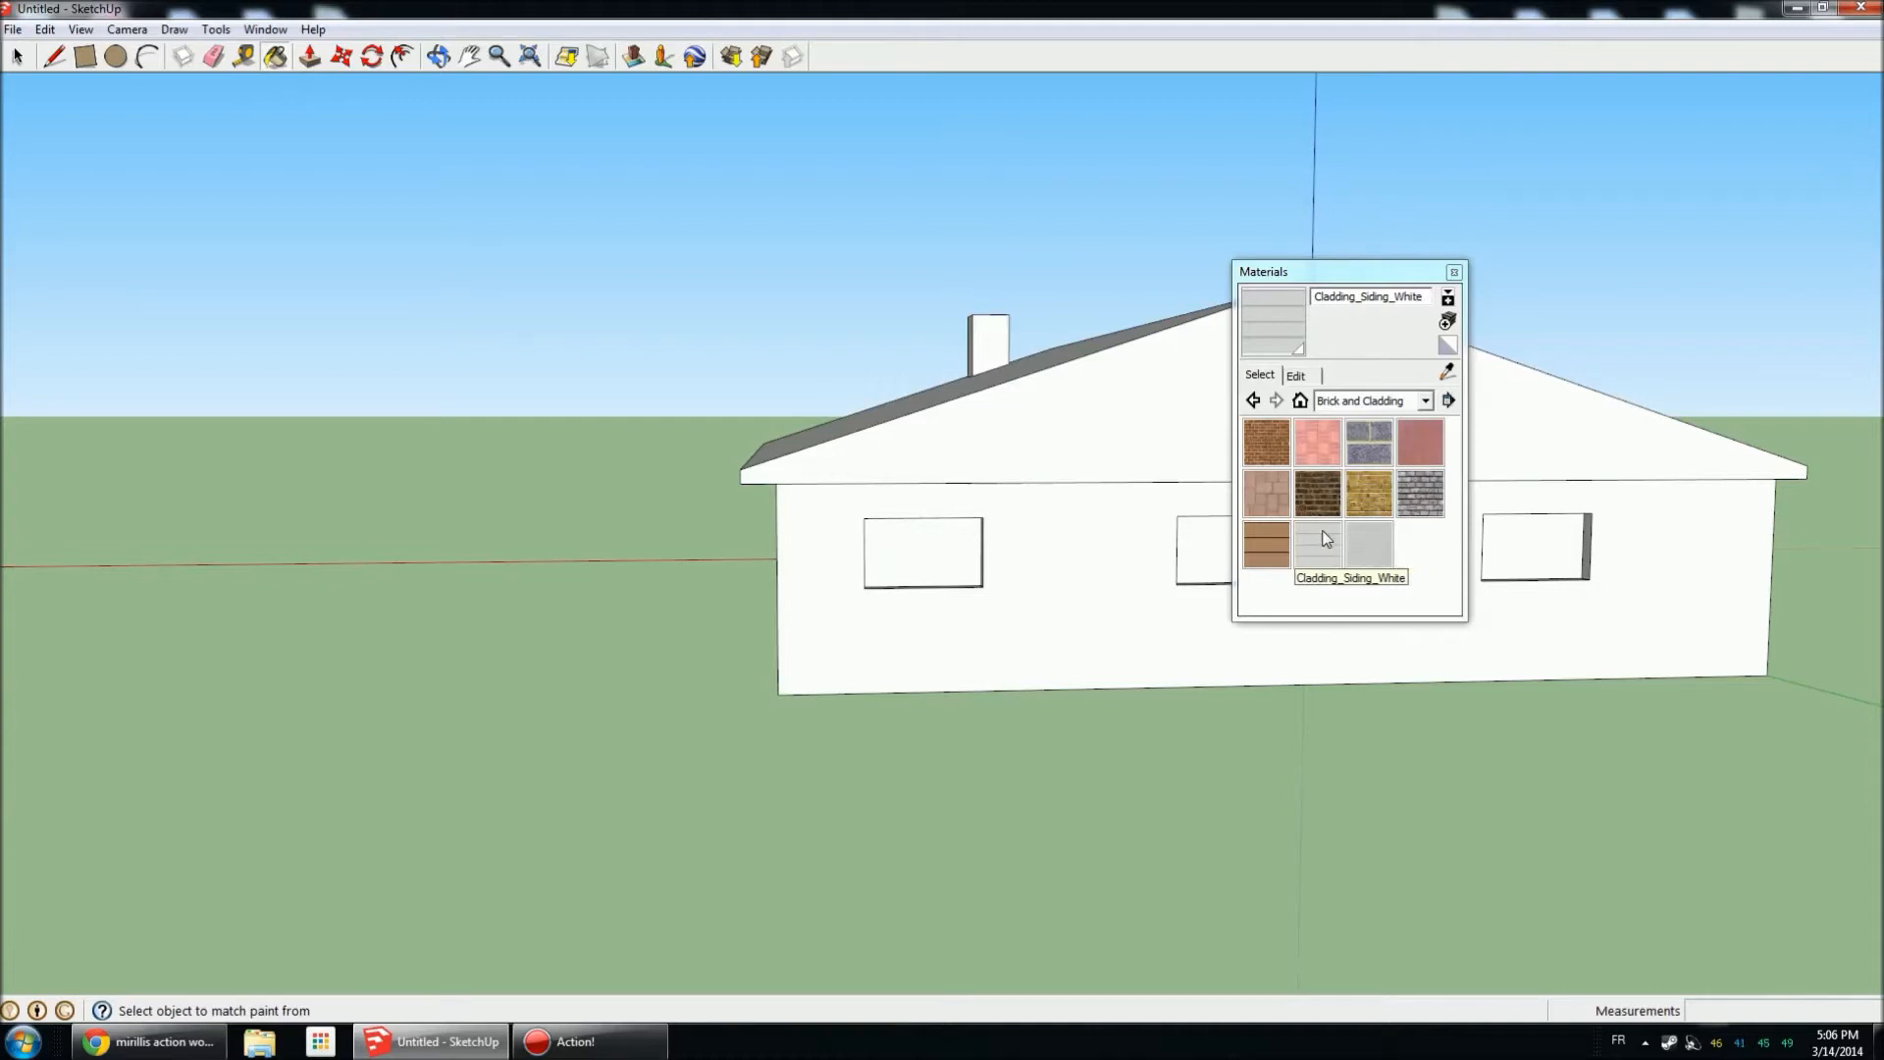
pyautogui.moveTo(1124, 577)
pyautogui.mouseDown(button='middle')
pyautogui.moveTo(560, 615)
pyautogui.moveTo(601, 660)
pyautogui.moveTo(1031, 681)
pyautogui.moveTo(873, 681)
pyautogui.mouseUp(button='middle')
pyautogui.click(602, 660)
pyautogui.click(1076, 631)
# Return the materials library from Brick and Cladding to the overview of all material collections.
pyautogui.moveTo(546, 723)
pyautogui.mouseDown(button='middle')
pyautogui.moveTo(698, 657)
pyautogui.moveTo(844, 686)
pyautogui.moveTo(828, 644)
pyautogui.moveTo(613, 545)
pyautogui.moveTo(952, 543)
pyautogui.mouseUp(button='middle')
pyautogui.click(1388, 412)
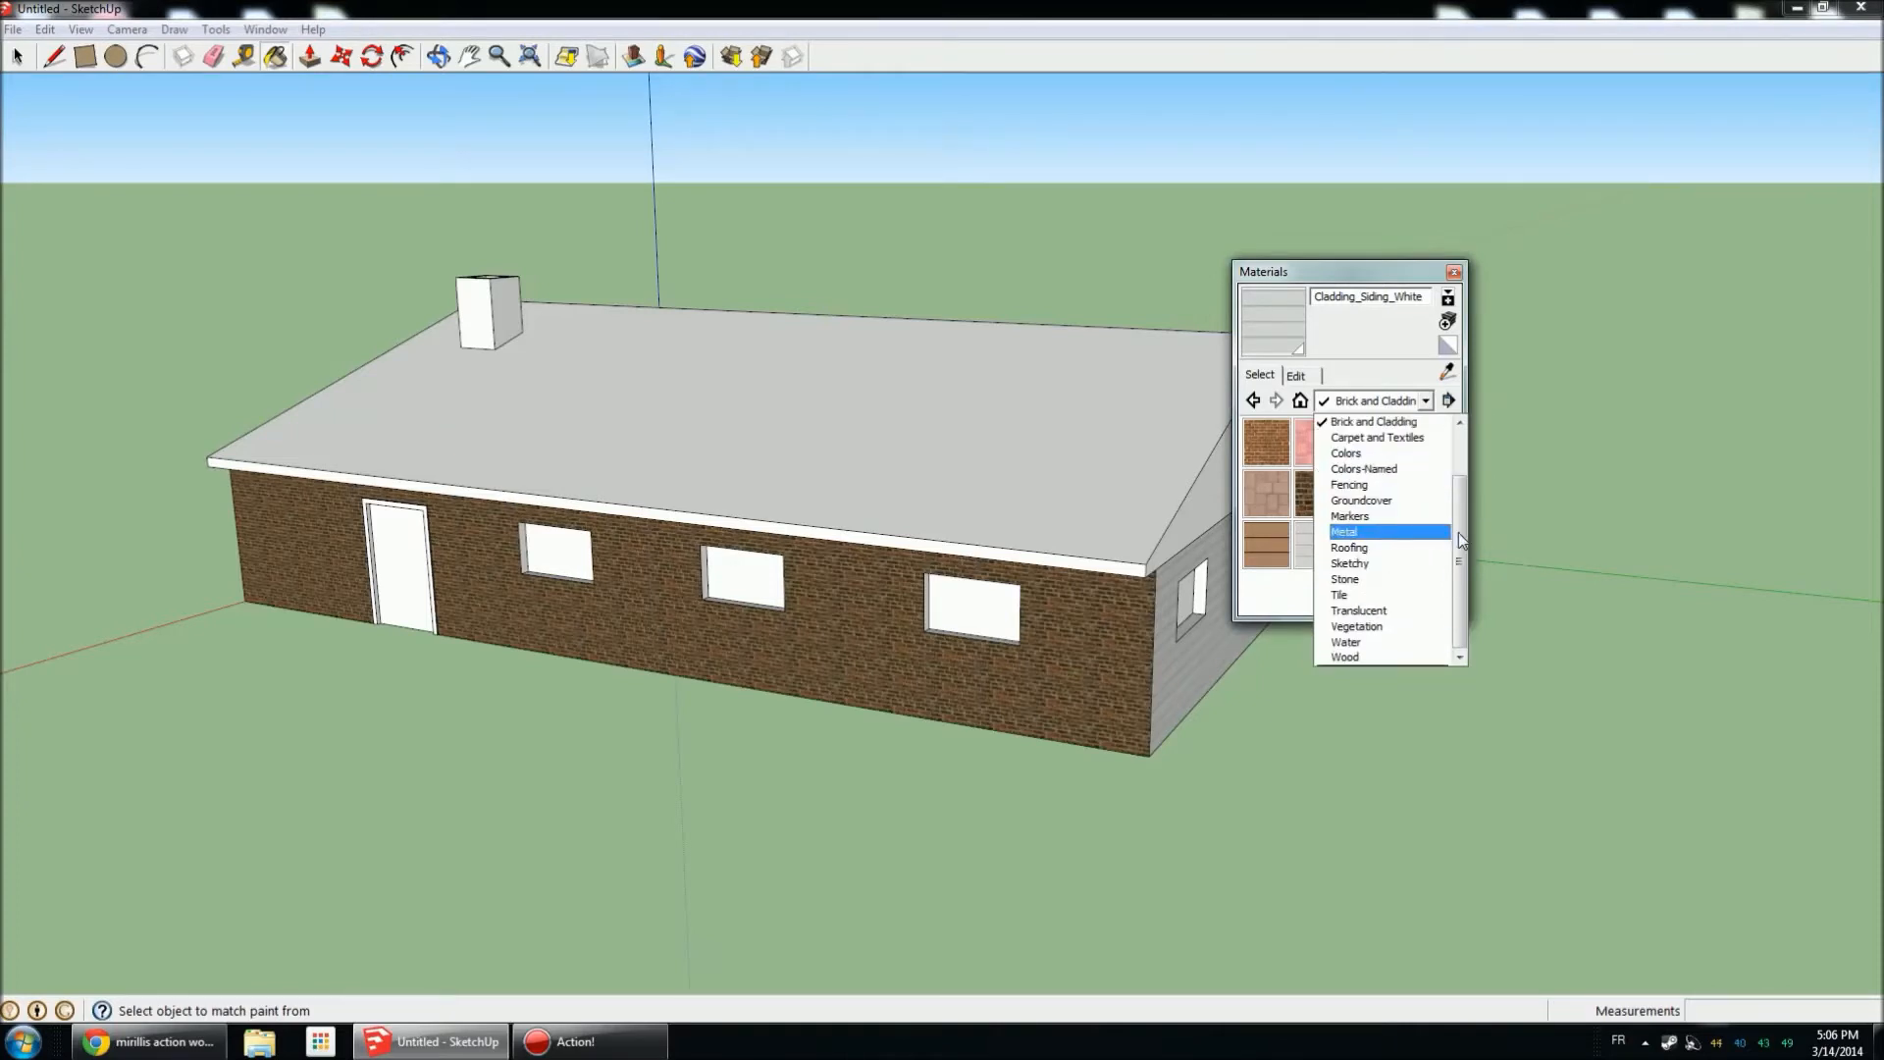
pyautogui.moveTo(1458, 527)
pyautogui.mouseDown()
pyautogui.moveTo(1460, 476)
pyautogui.moveTo(1447, 520)
pyautogui.mouseUp()
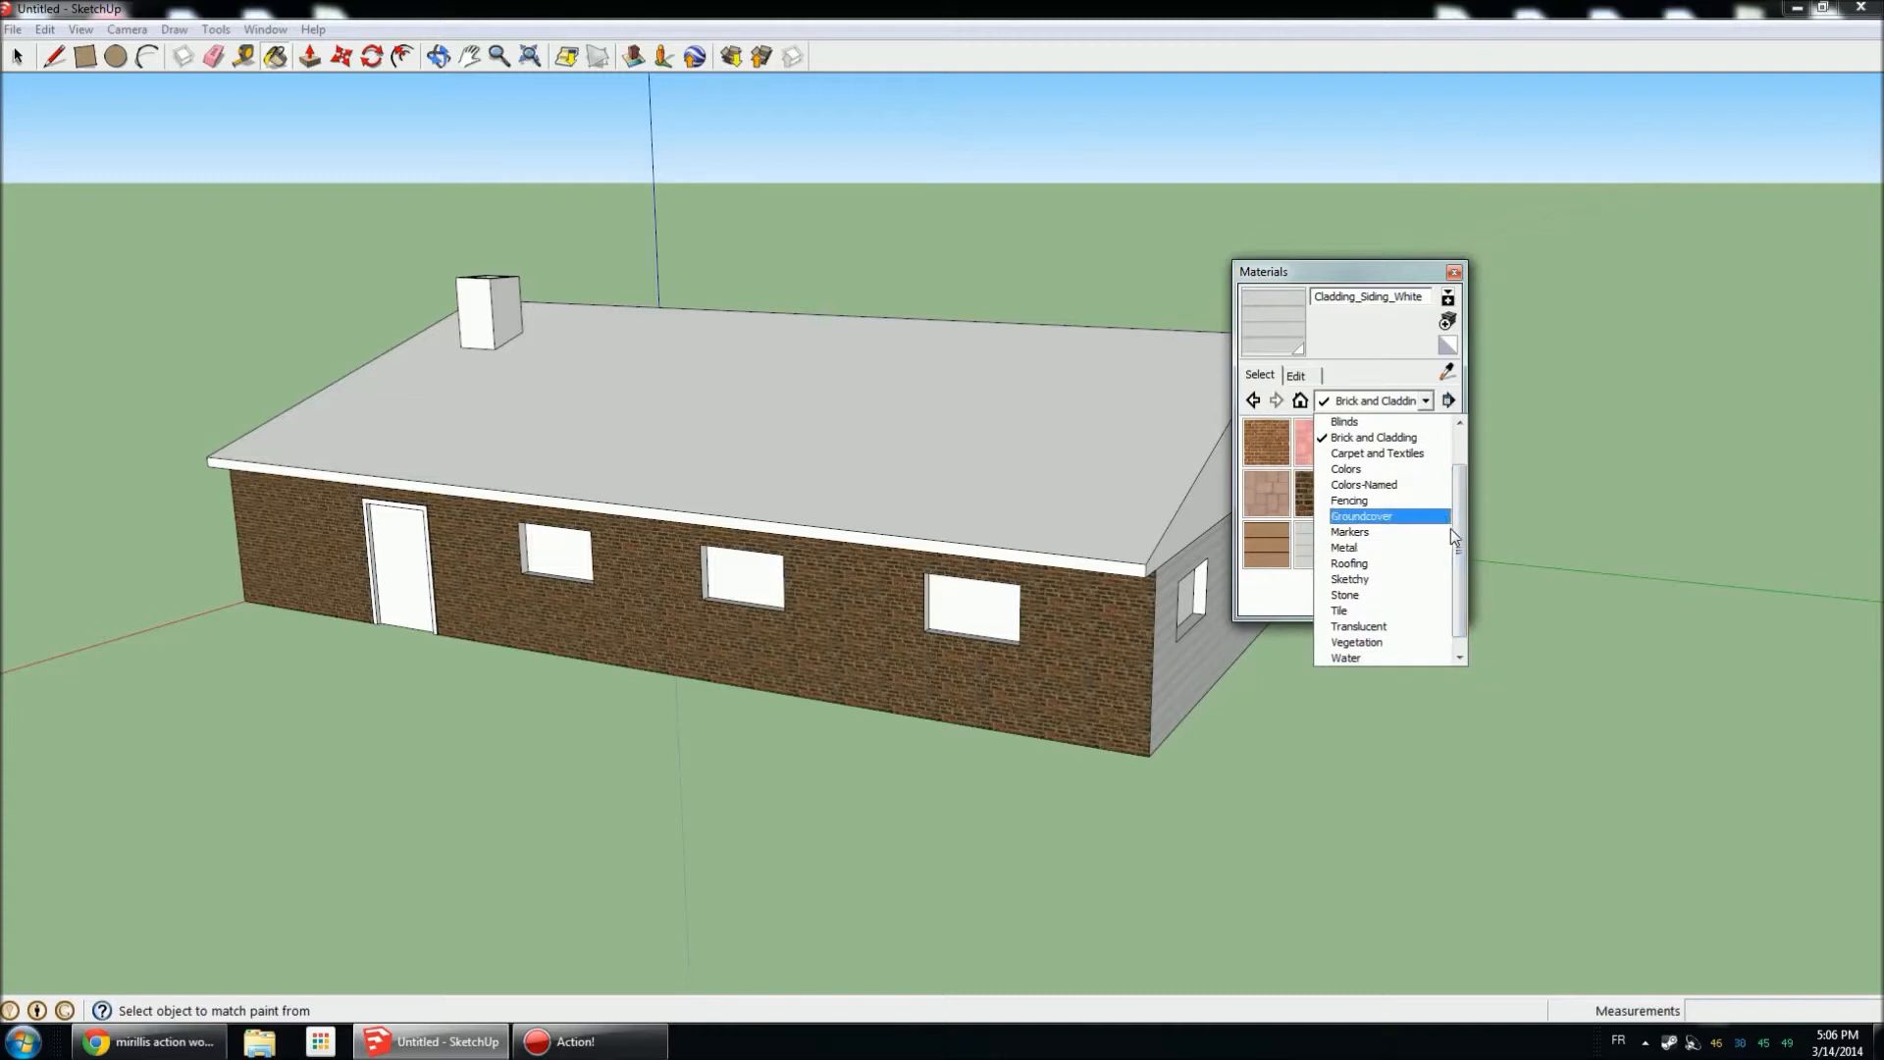
pyautogui.scroll(1, 1458, 564)
pyautogui.moveTo(1463, 542); pyautogui.dragTo(1466, 517)
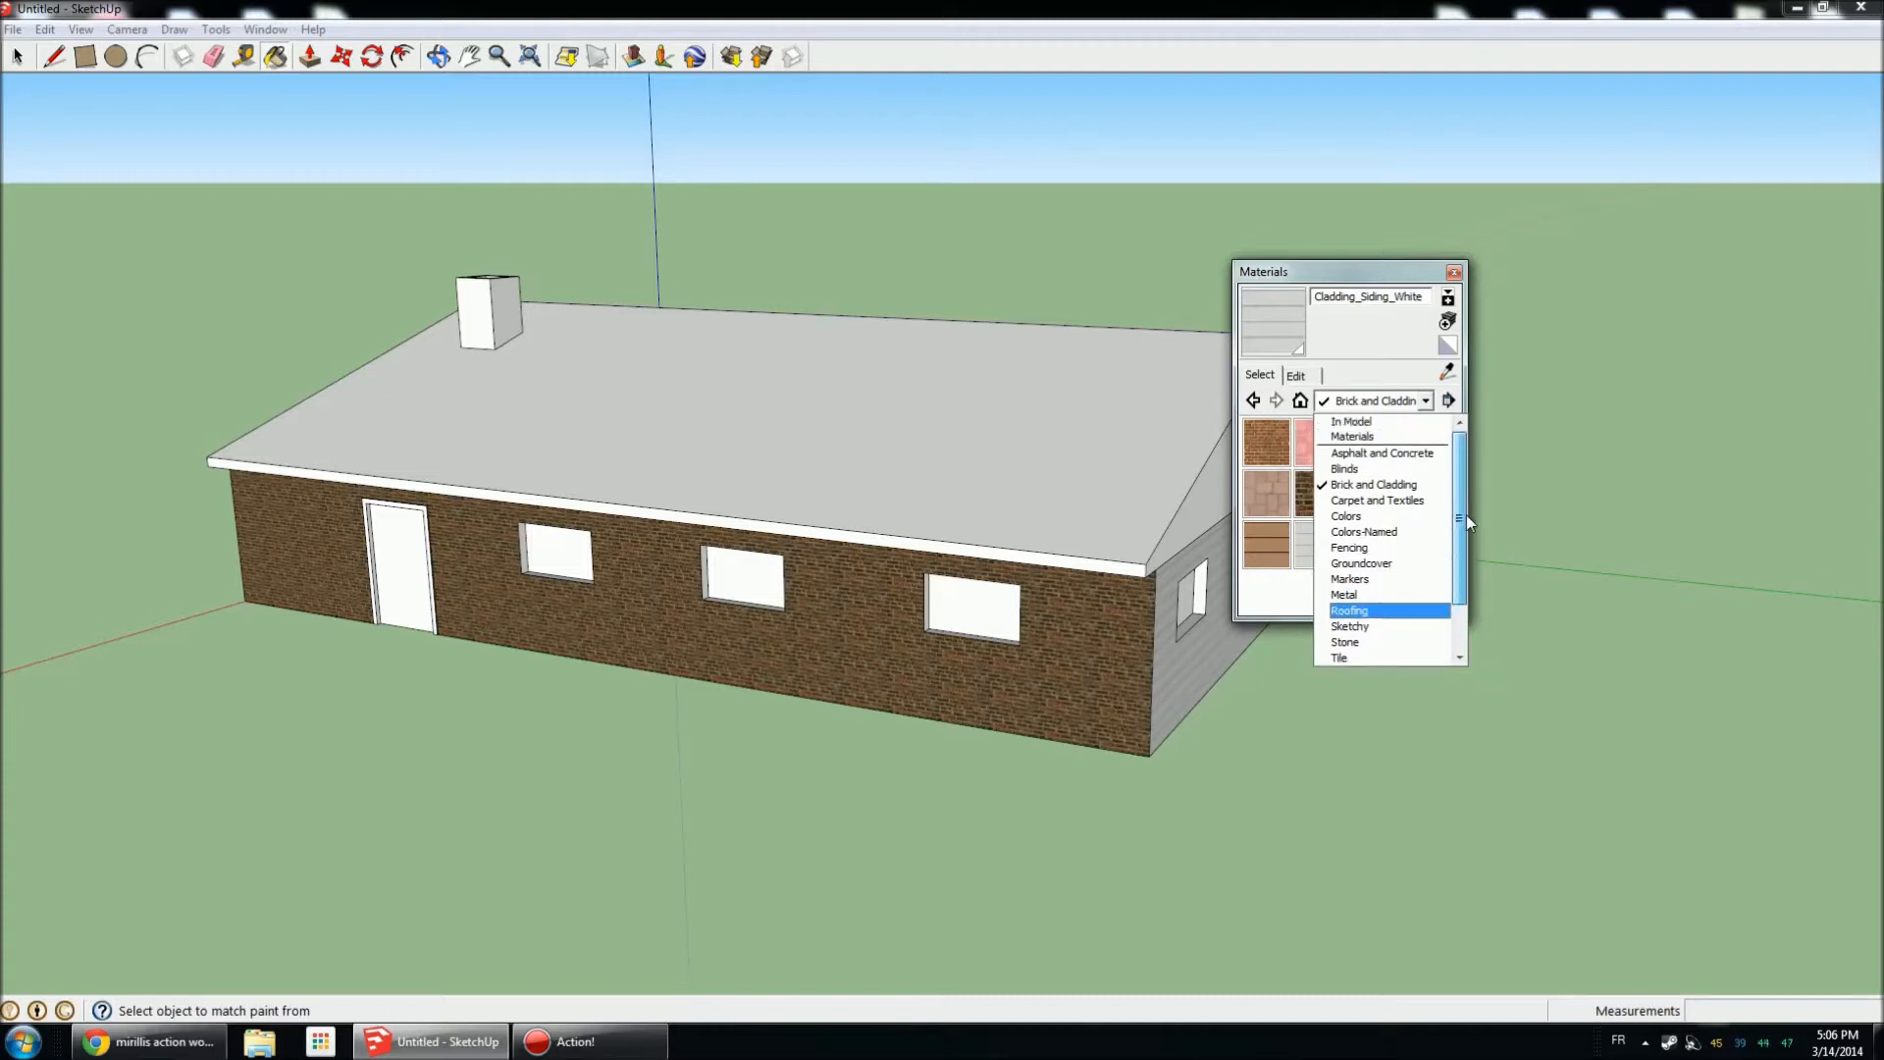
pyautogui.click(1393, 436)
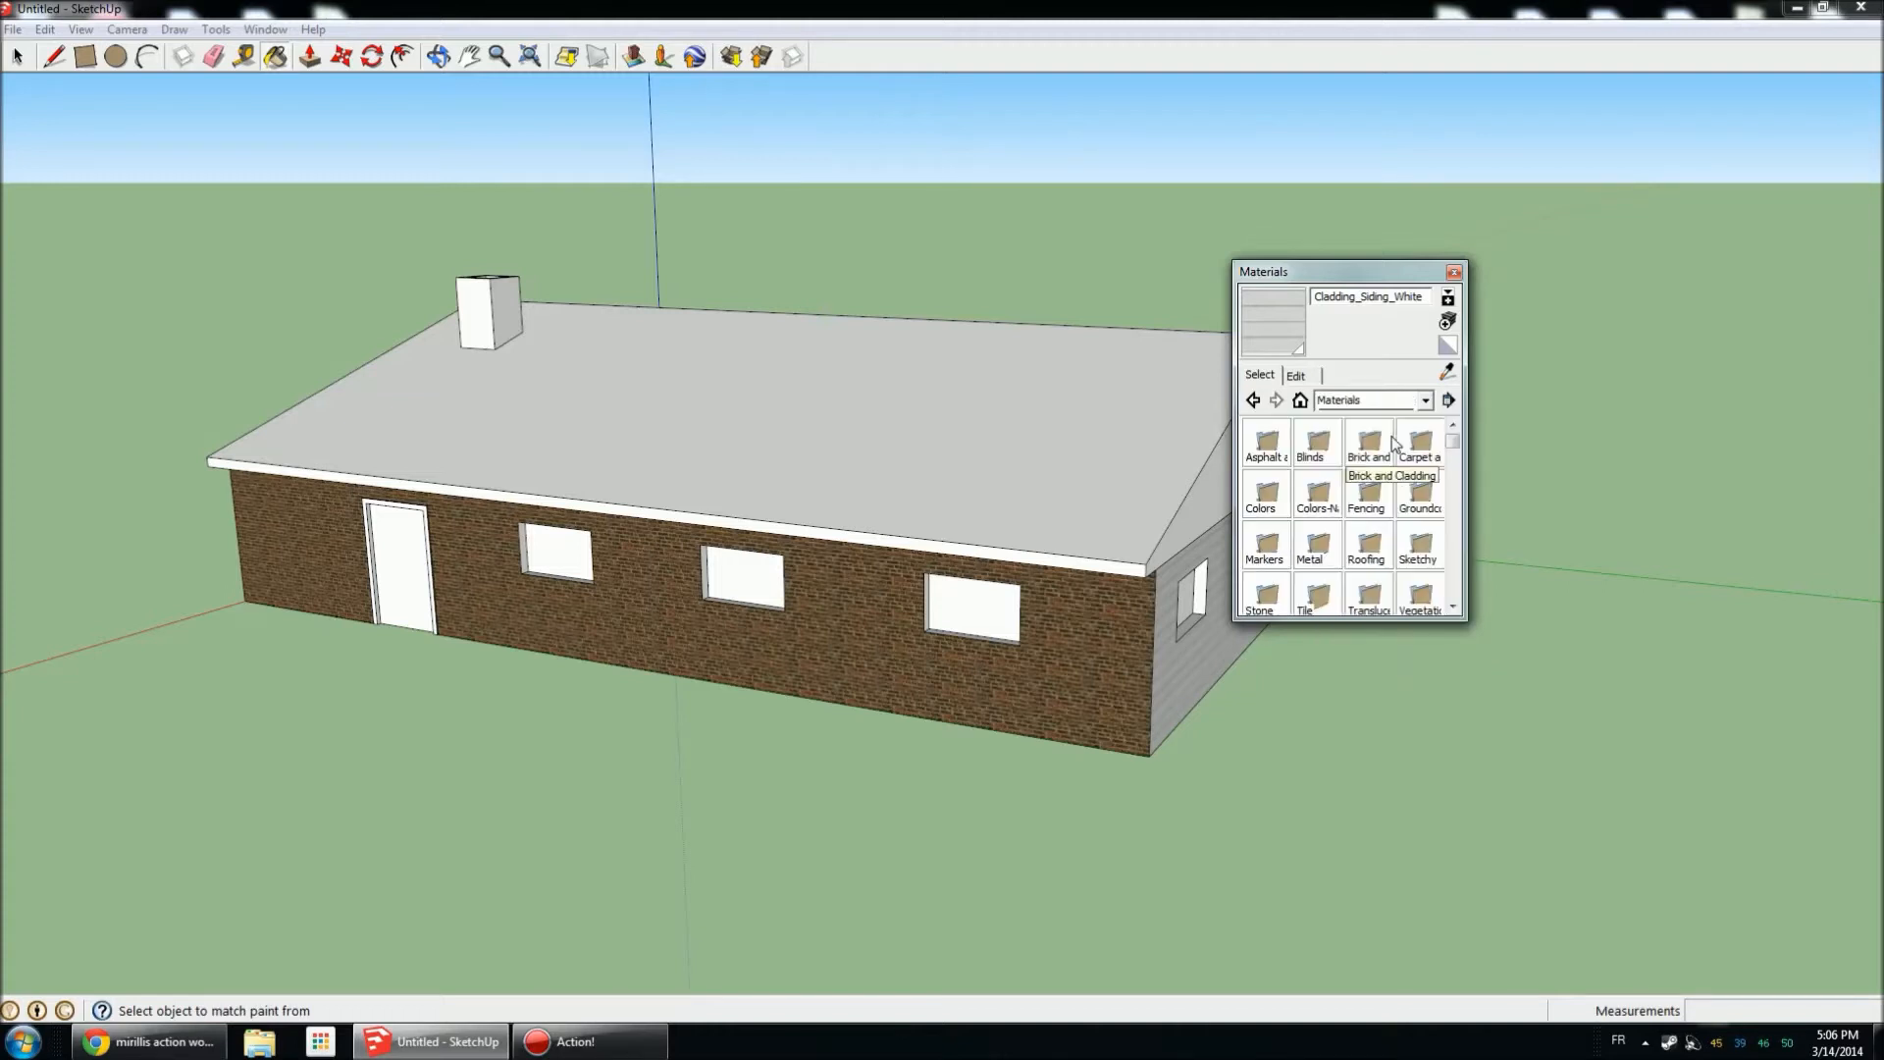
# Paint the roof slopes with the asphalt shingles material from the Roofing collection.
pyautogui.click(1369, 544)
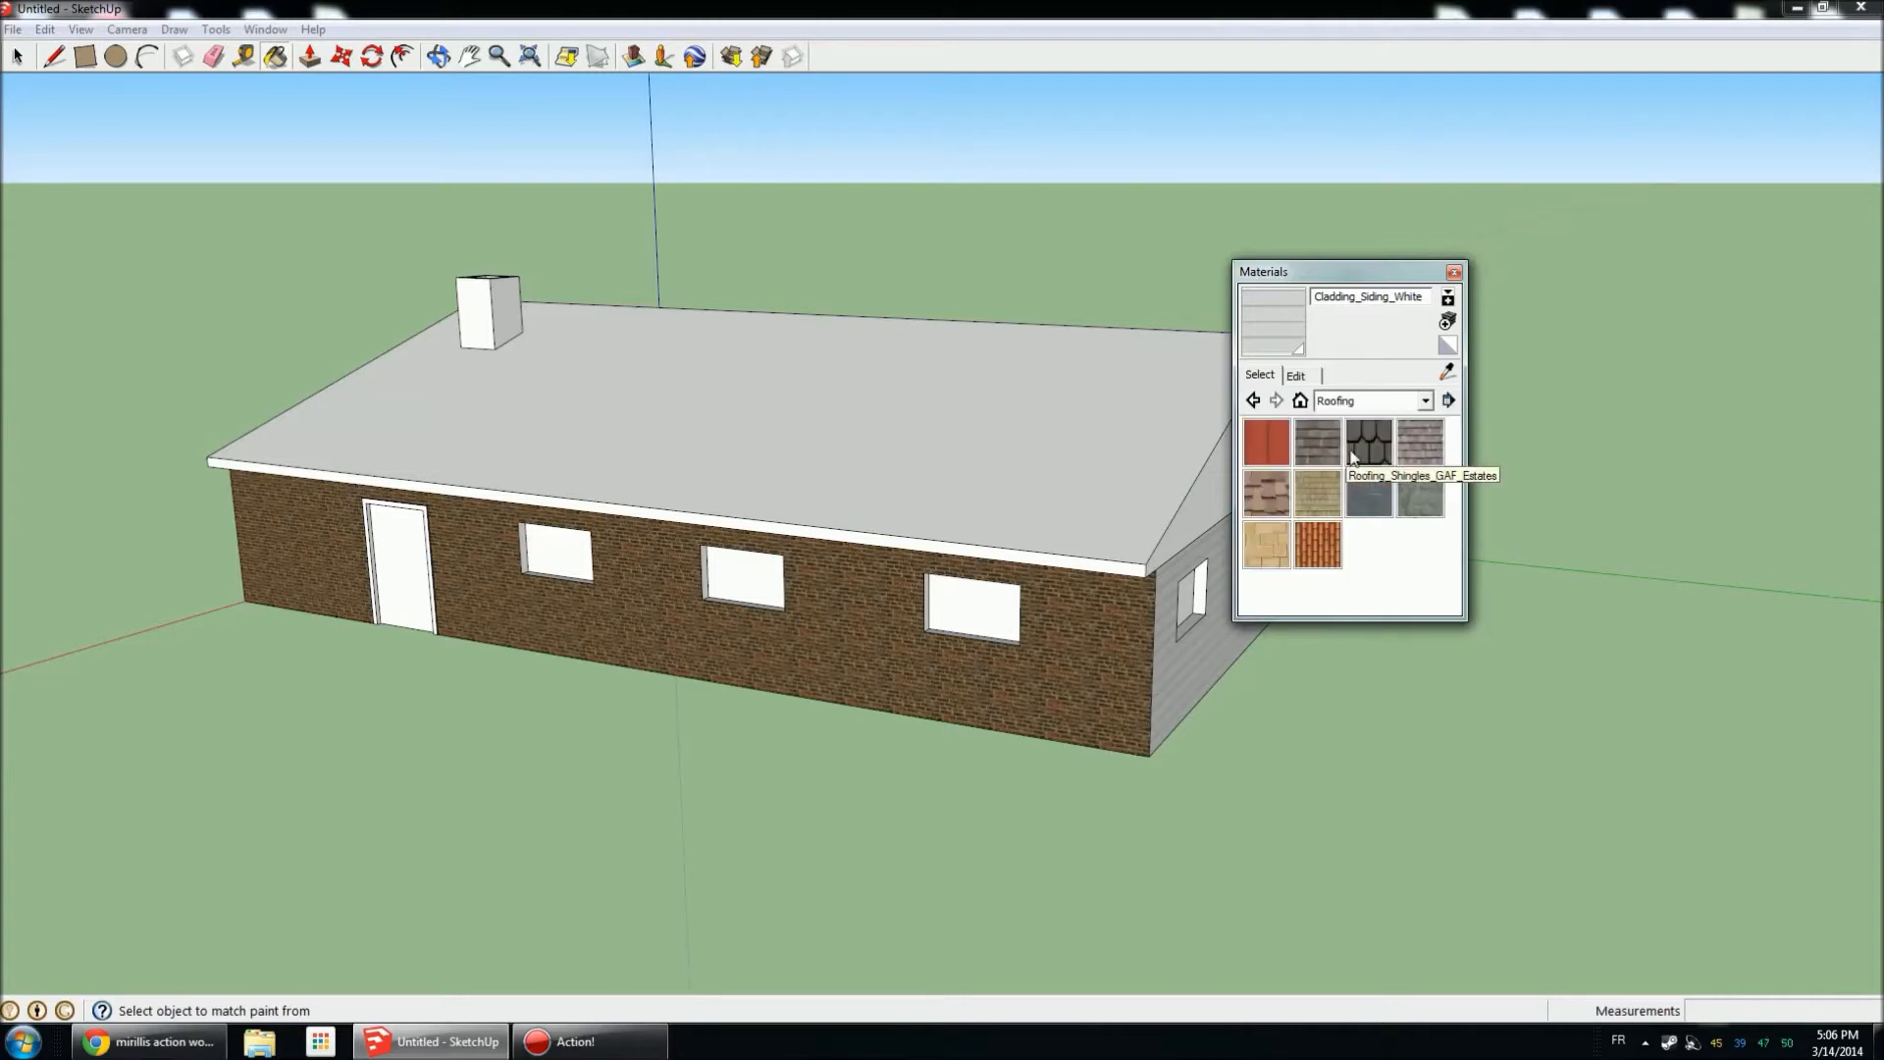
pyautogui.click(1316, 441)
pyautogui.click(1085, 462)
pyautogui.moveTo(1085, 462)
pyautogui.mouseDown(button='middle')
pyautogui.moveTo(942, 550)
pyautogui.moveTo(732, 598)
pyautogui.moveTo(963, 521)
pyautogui.moveTo(979, 400)
pyautogui.moveTo(1055, 421)
pyautogui.moveTo(387, 370)
pyautogui.moveTo(1175, 400)
pyautogui.moveTo(761, 368)
pyautogui.mouseUp(button='middle')
pyautogui.click(967, 520)
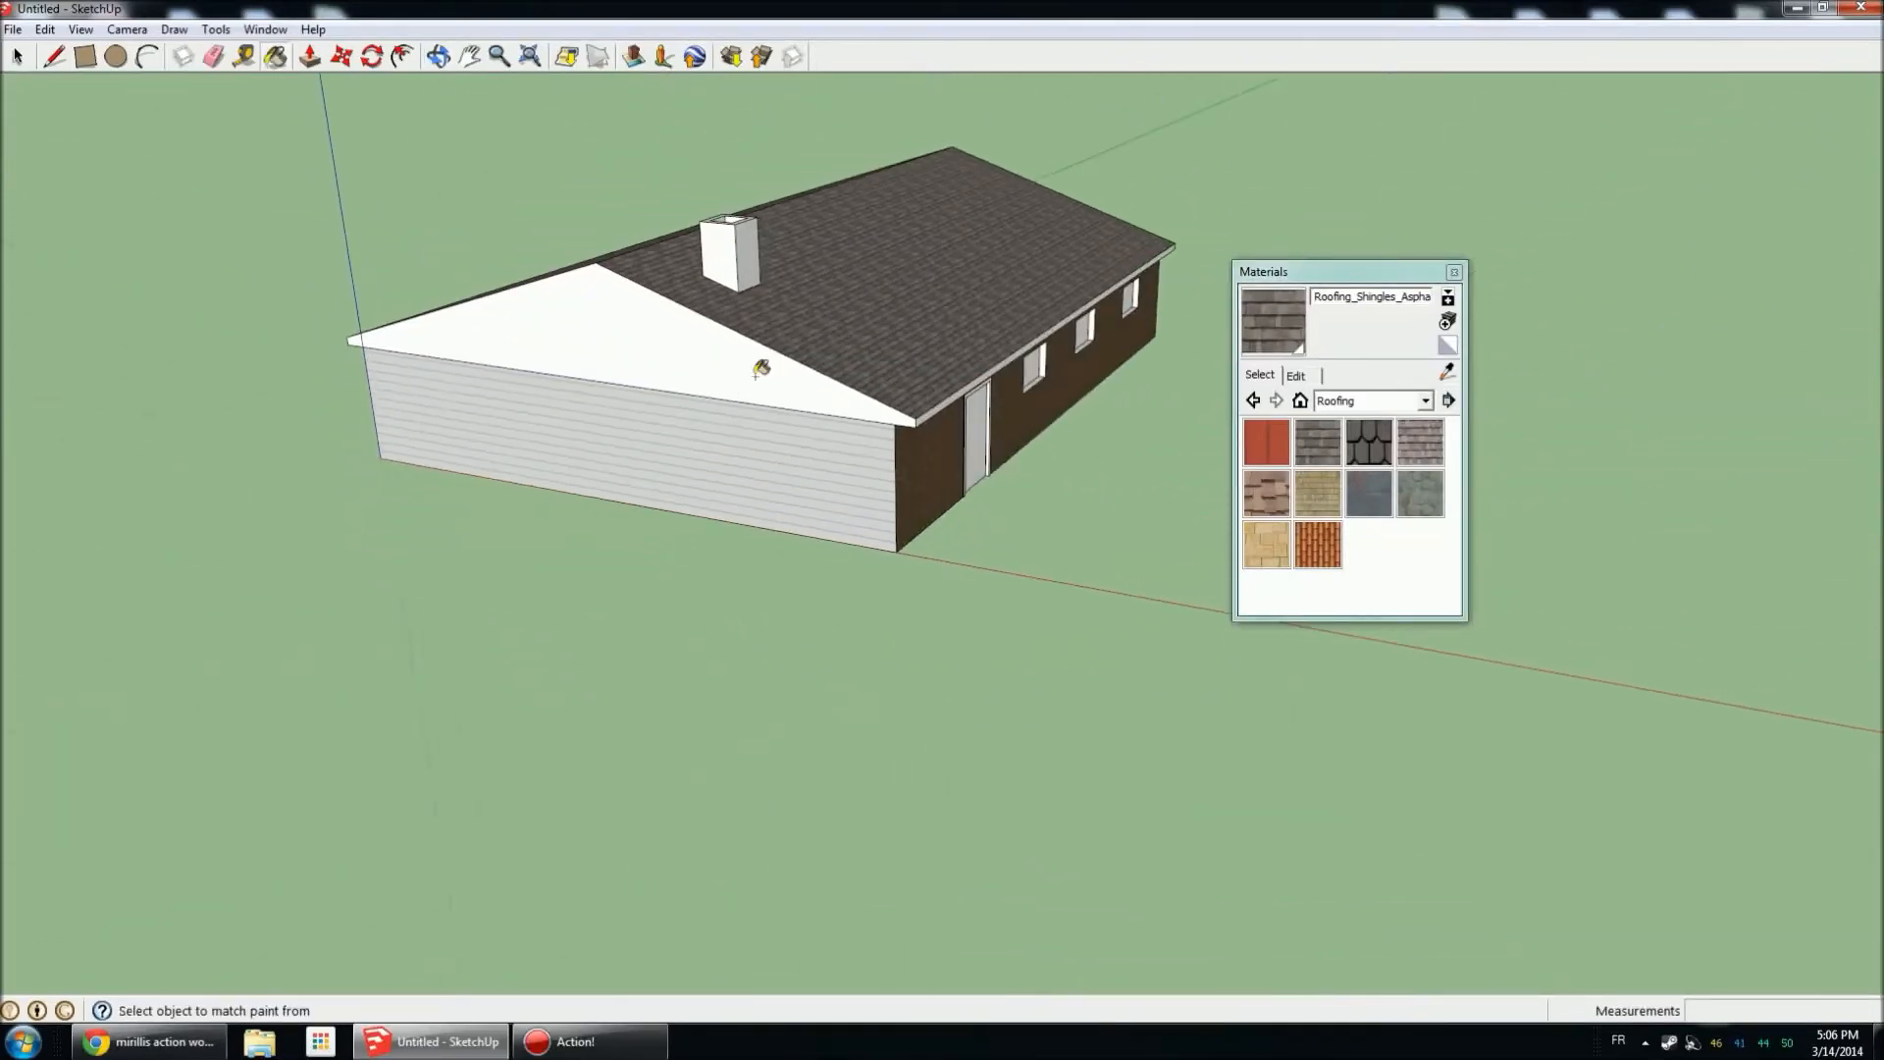
# Sample Cladding_Siding_White from the end wall and apply it to the white gable triangle above the windows.
pyautogui.click(1446, 372)
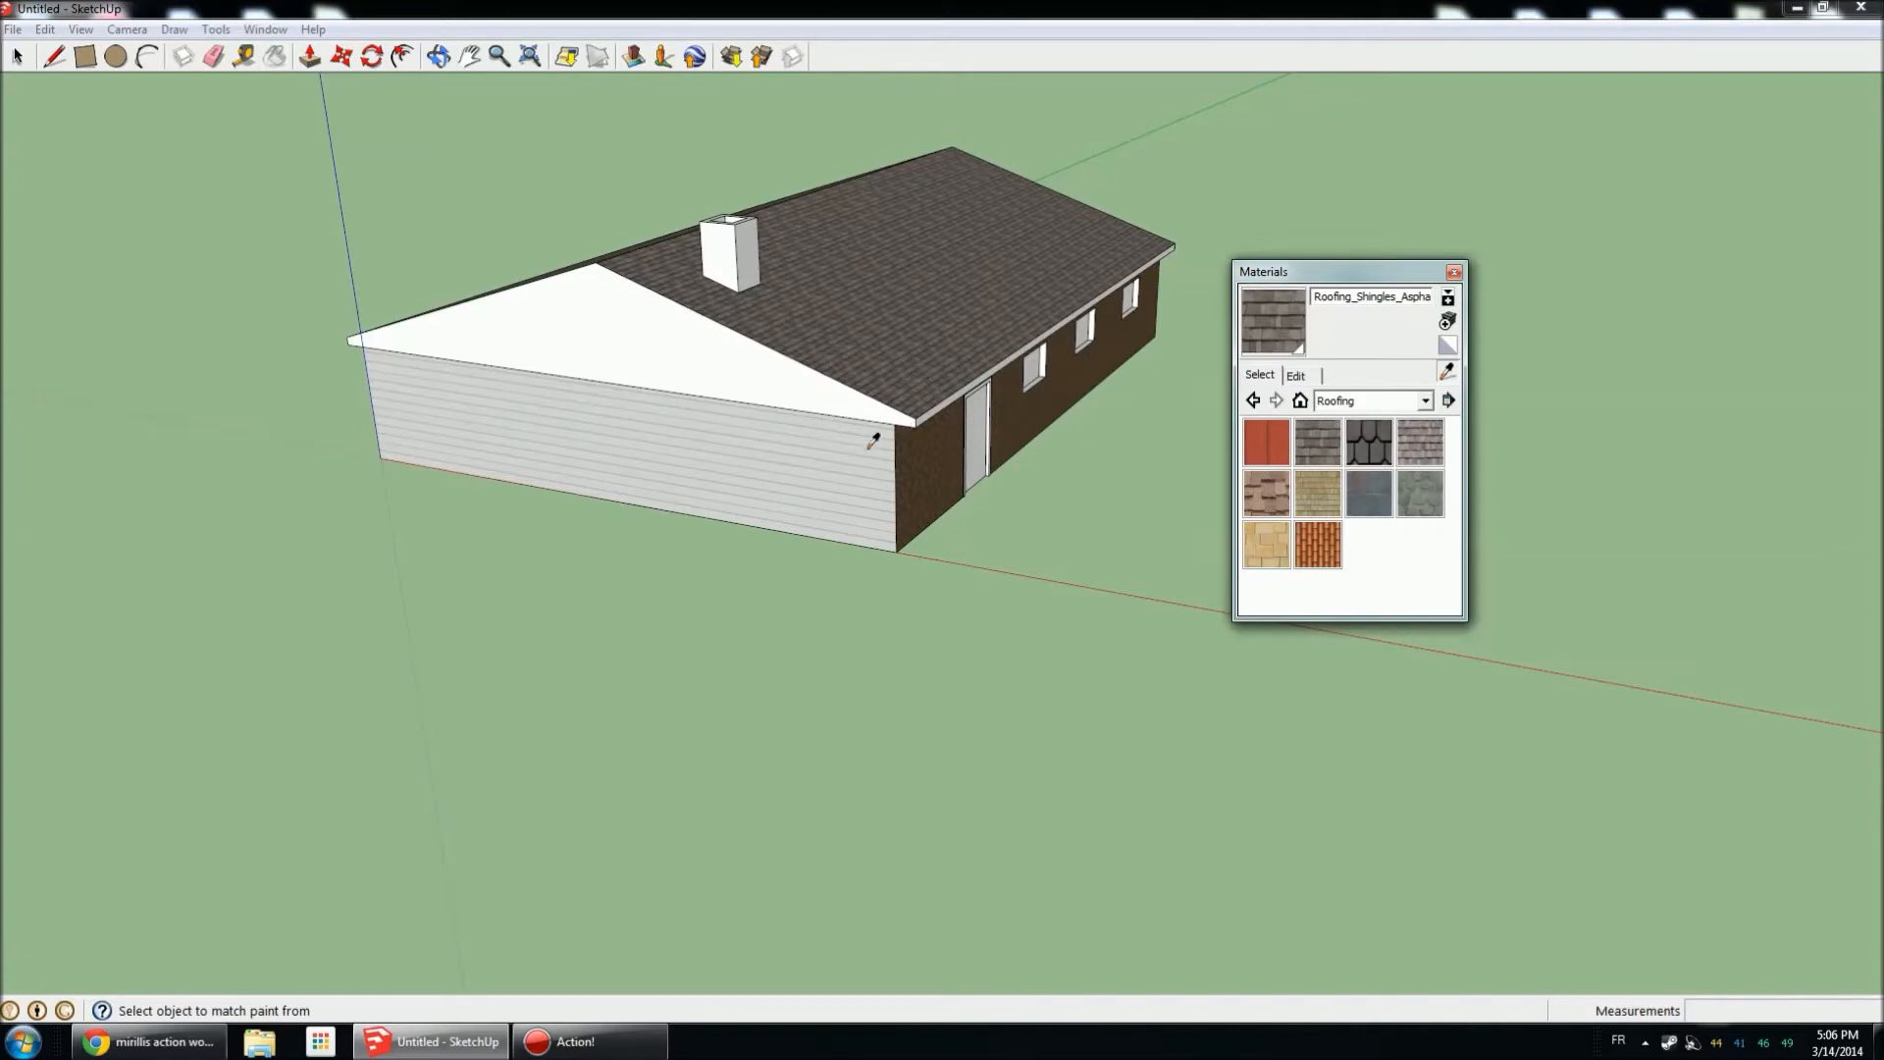
pyautogui.click(832, 452)
pyautogui.moveTo(684, 319)
pyautogui.mouseDown(button='middle')
pyautogui.moveTo(735, 400)
pyautogui.moveTo(1115, 467)
pyautogui.moveTo(1165, 445)
pyautogui.moveTo(739, 445)
pyautogui.moveTo(854, 408)
pyautogui.mouseUp(button='middle')
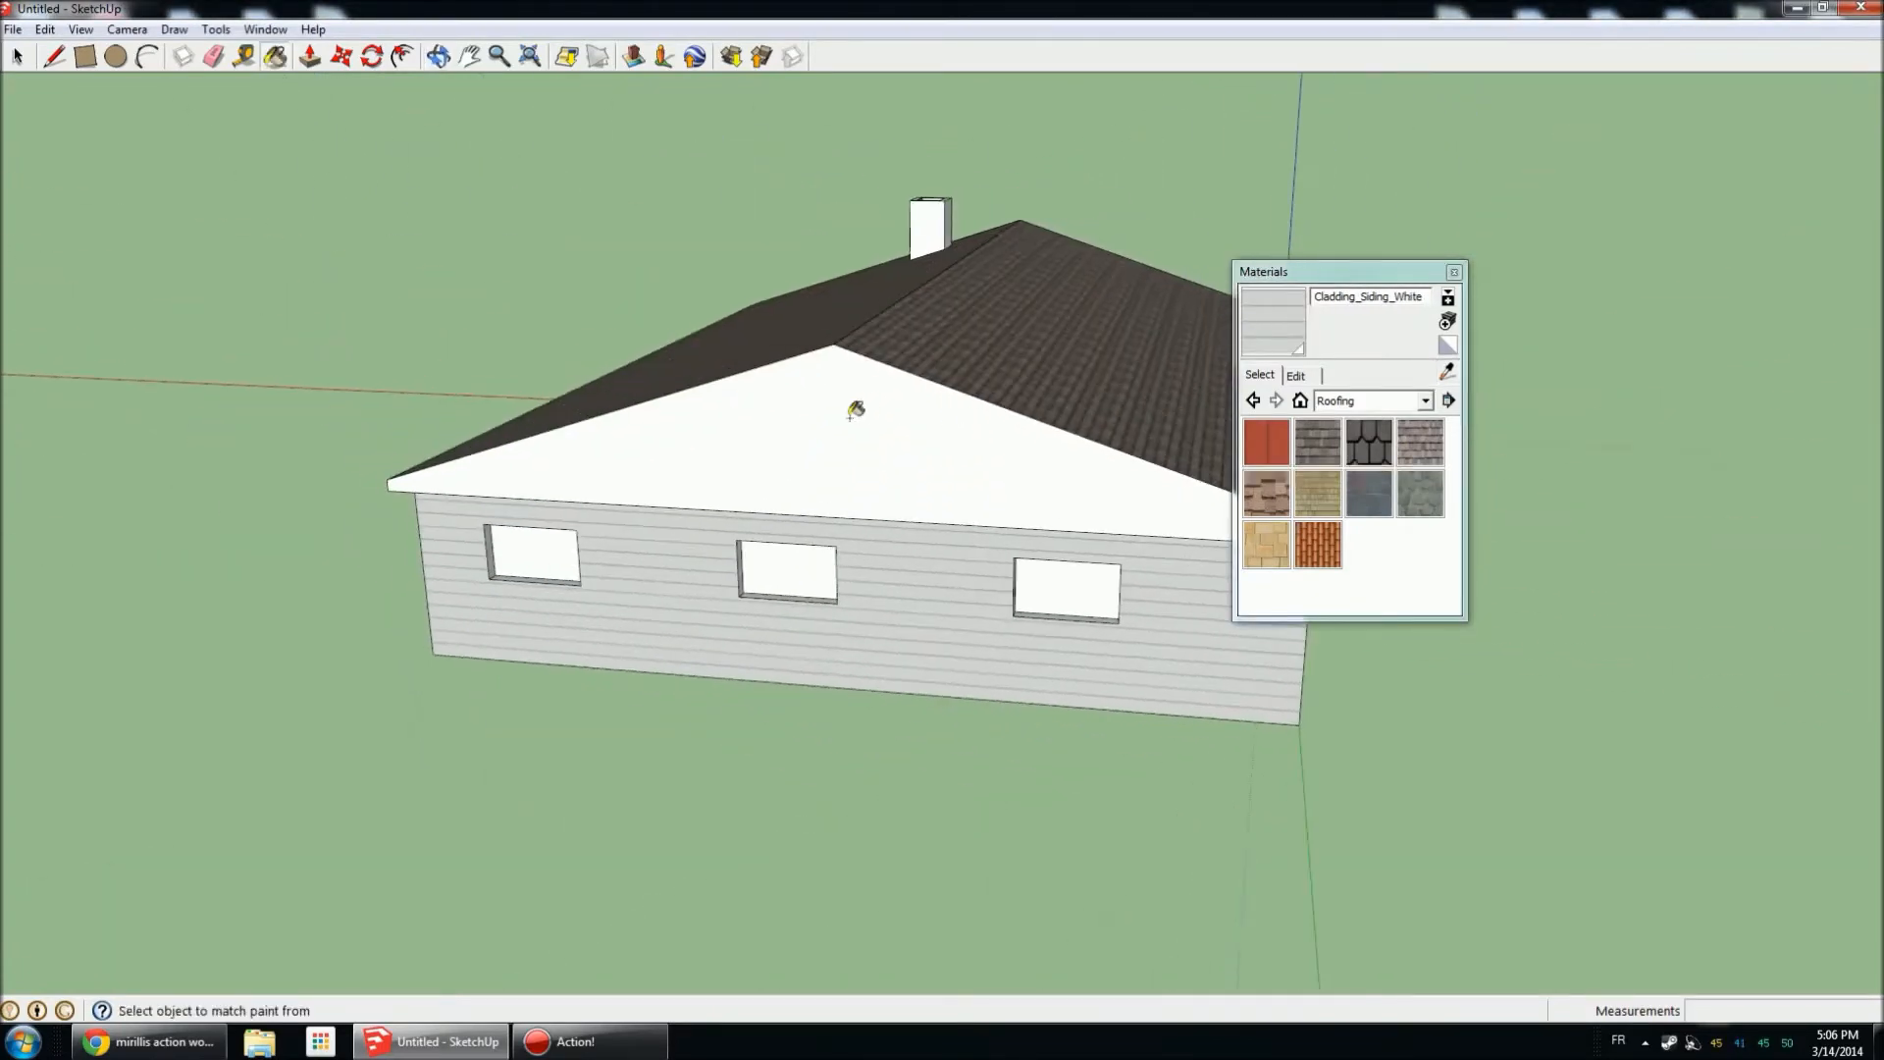
pyautogui.click(869, 436)
# Paint the chimney's door-side face with Brick_Antique from the Brick and Cladding collection.
pyautogui.moveTo(651, 546)
pyautogui.mouseDown(button='middle')
pyautogui.moveTo(956, 491)
pyautogui.moveTo(627, 445)
pyautogui.moveTo(631, 484)
pyautogui.moveTo(992, 496)
pyautogui.mouseUp(button='middle')
pyautogui.scroll(3, 579, 535)
pyautogui.moveTo(582, 531); pyautogui.dragTo(421, 505, button='middle')
pyautogui.scroll(3, 471, 510)
pyautogui.click(1369, 401)
pyautogui.scroll(5, 1374, 436)
pyautogui.click(1383, 417)
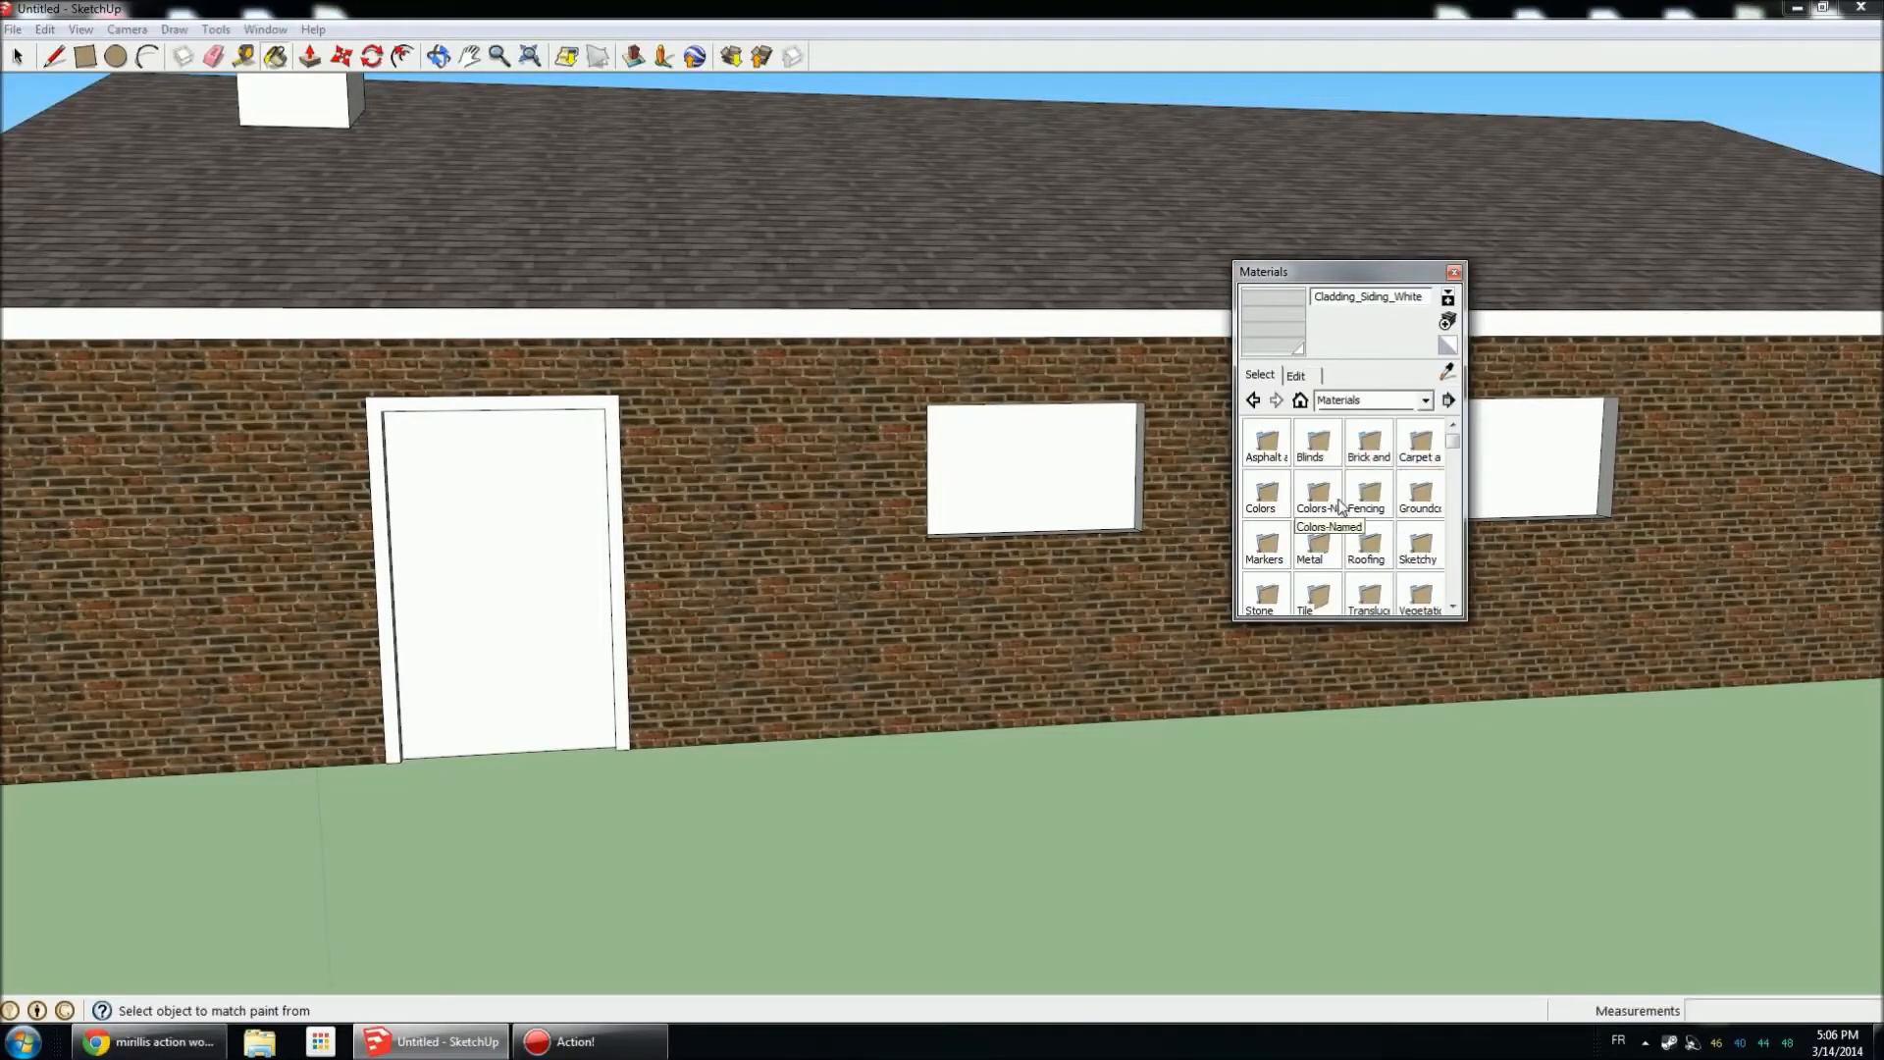
pyautogui.doubleClick(1368, 447)
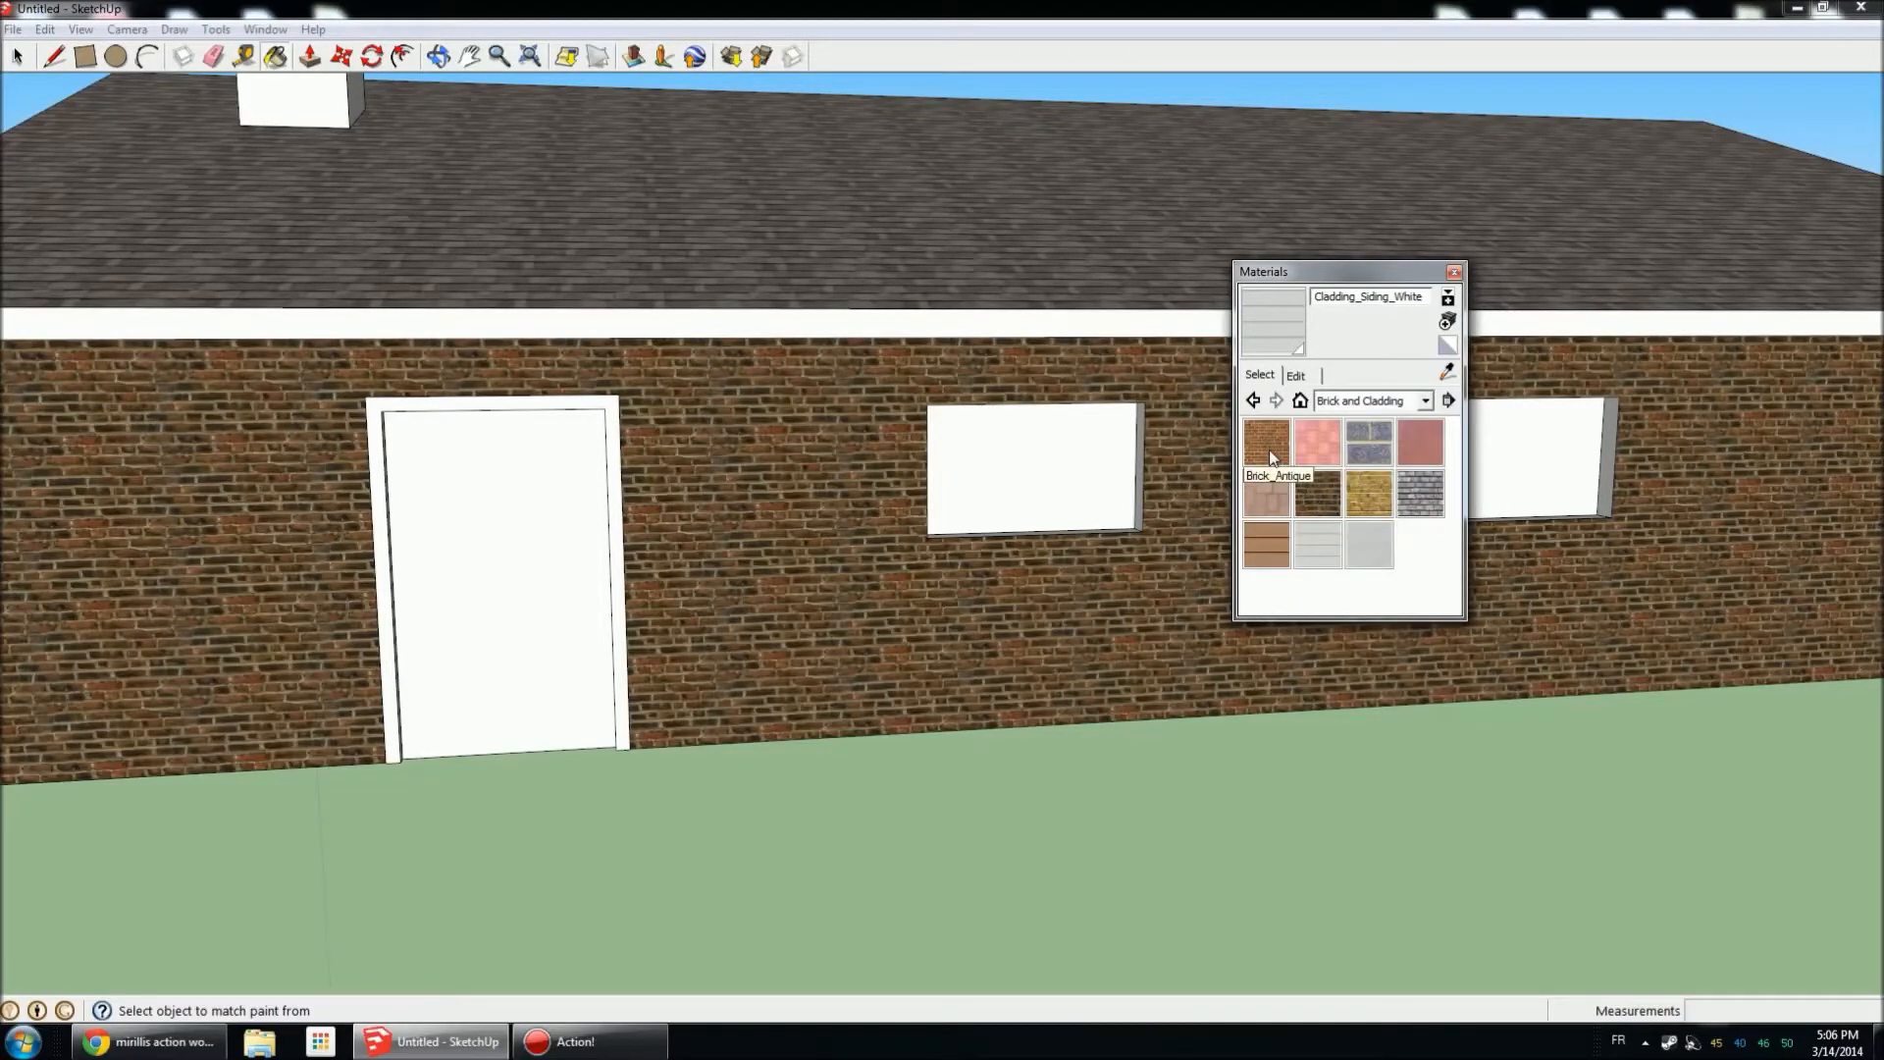
pyautogui.click(1270, 452)
pyautogui.click(330, 117)
# Paint the chimney's remaining unpainted side faces with Brick_Antique.
pyautogui.moveTo(370, 212)
pyautogui.mouseDown(button='middle')
pyautogui.moveTo(871, 661)
pyautogui.moveTo(1045, 600)
pyautogui.mouseUp(button='middle')
pyautogui.scroll(-5, 1045, 601)
pyautogui.scroll(4, 373, 312)
pyautogui.click(472, 512)
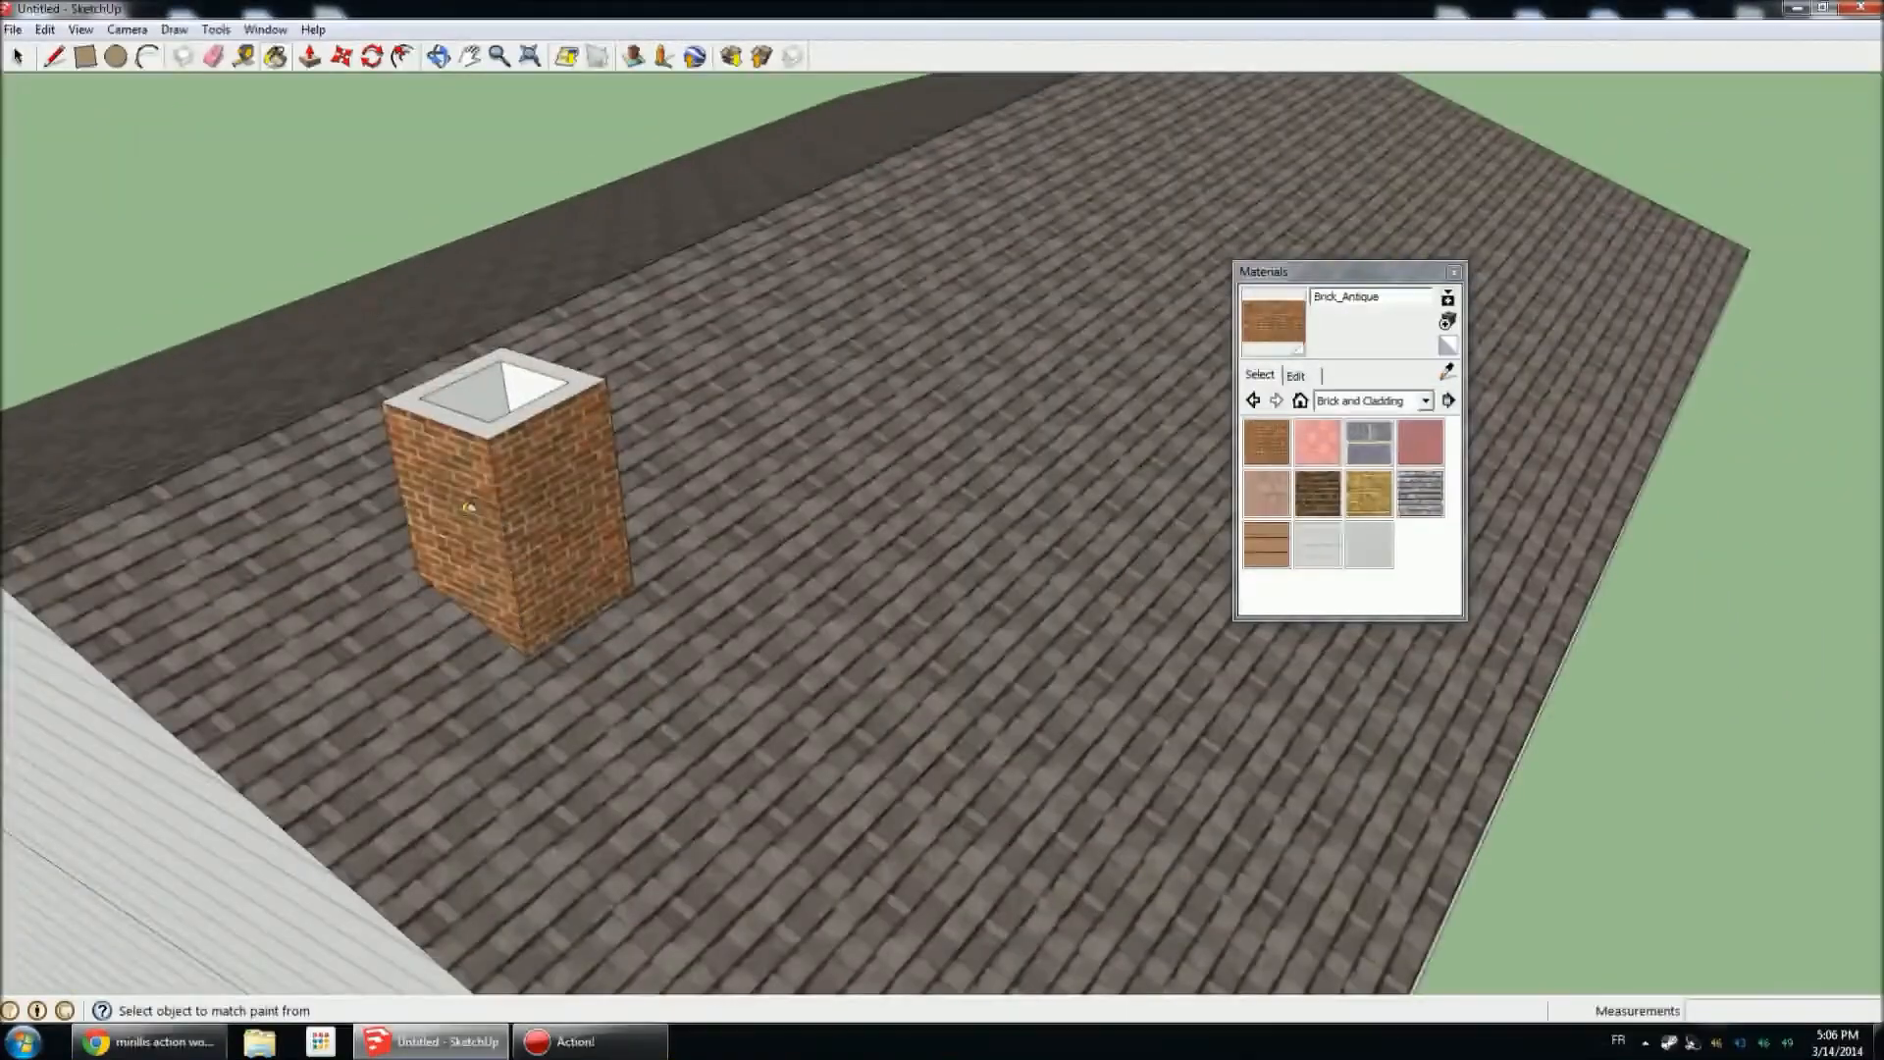
pyautogui.moveTo(472, 513); pyautogui.dragTo(1077, 744, button='middle')
pyautogui.click(1079, 746)
# Paint the chimney's top rim with Brick_Antique.
pyautogui.moveTo(1488, 805)
pyautogui.mouseDown(button='middle')
pyautogui.moveTo(455, 828)
pyautogui.moveTo(576, 551)
pyautogui.moveTo(618, 274)
pyautogui.moveTo(813, 498)
pyautogui.moveTo(764, 333)
pyautogui.moveTo(819, 191)
pyautogui.moveTo(813, 157)
pyautogui.mouseUp(button='middle')
pyautogui.moveTo(968, 183); pyautogui.dragTo(608, 451, button='middle')
pyautogui.click(1369, 545)
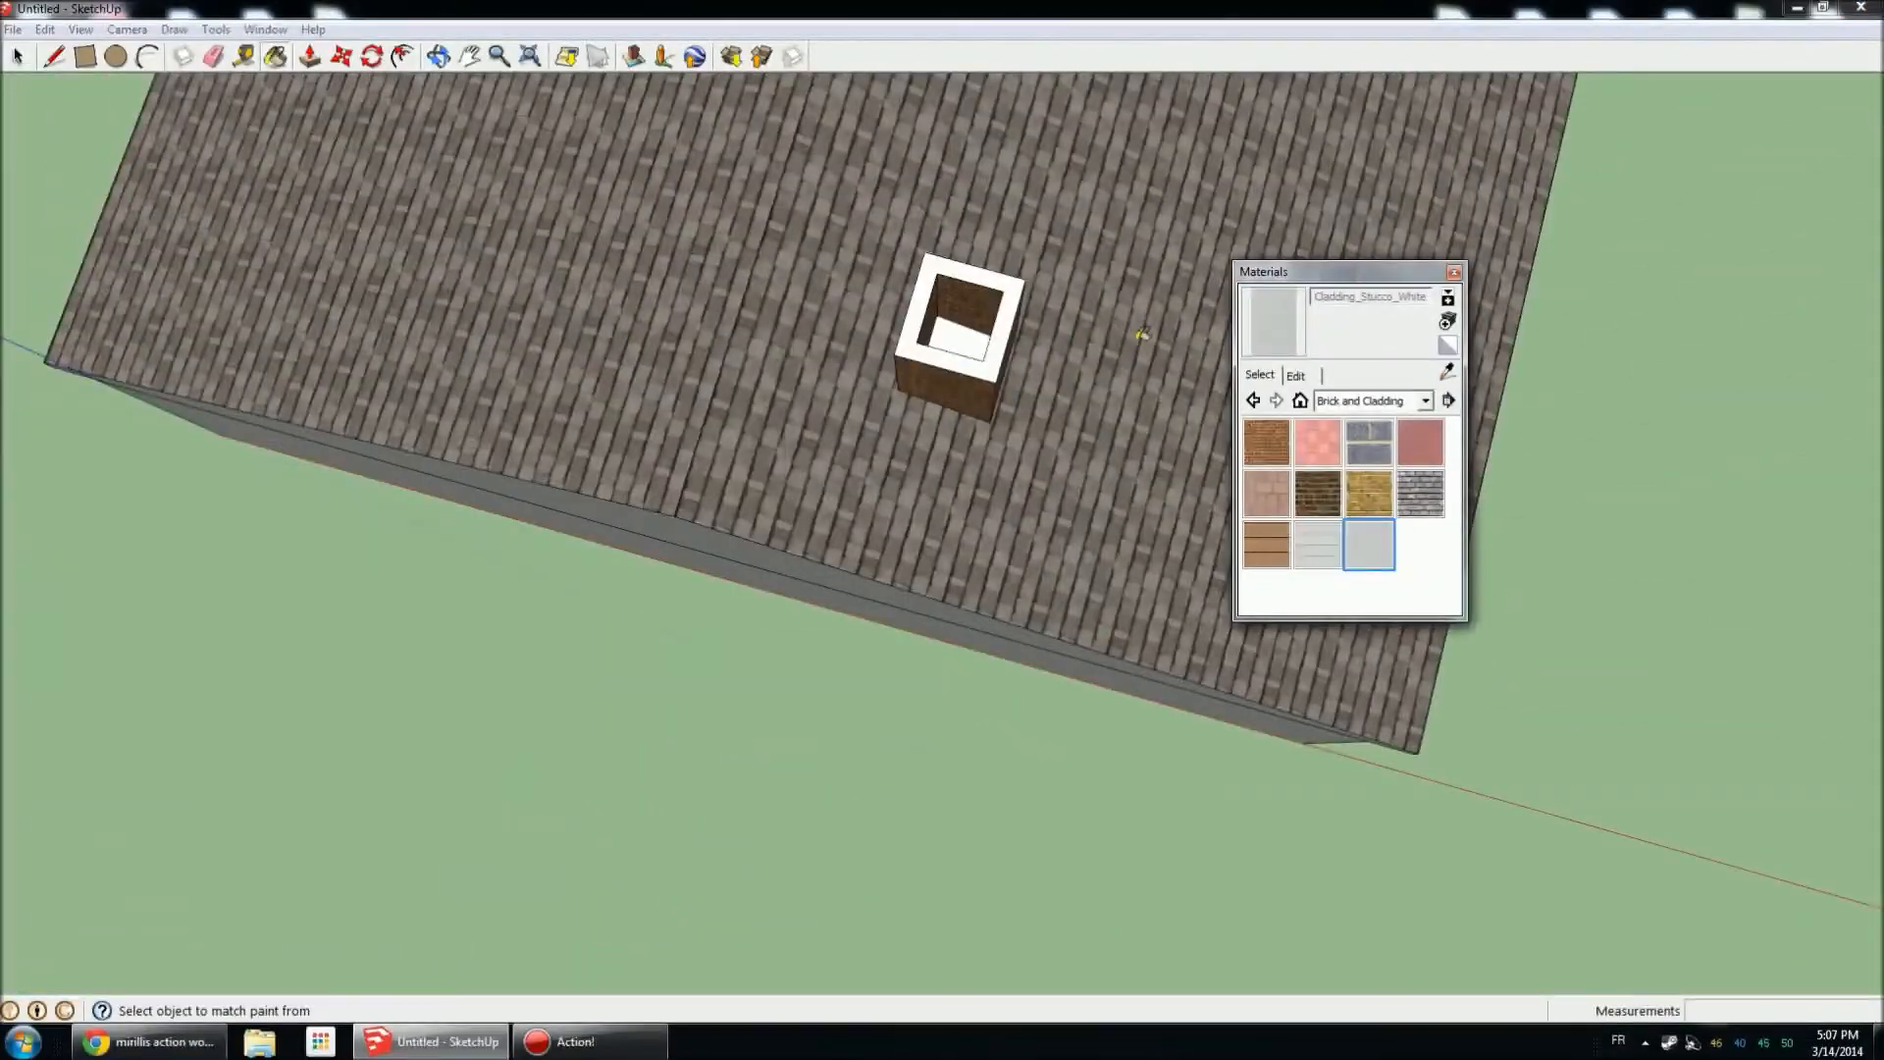
pyautogui.click(1266, 442)
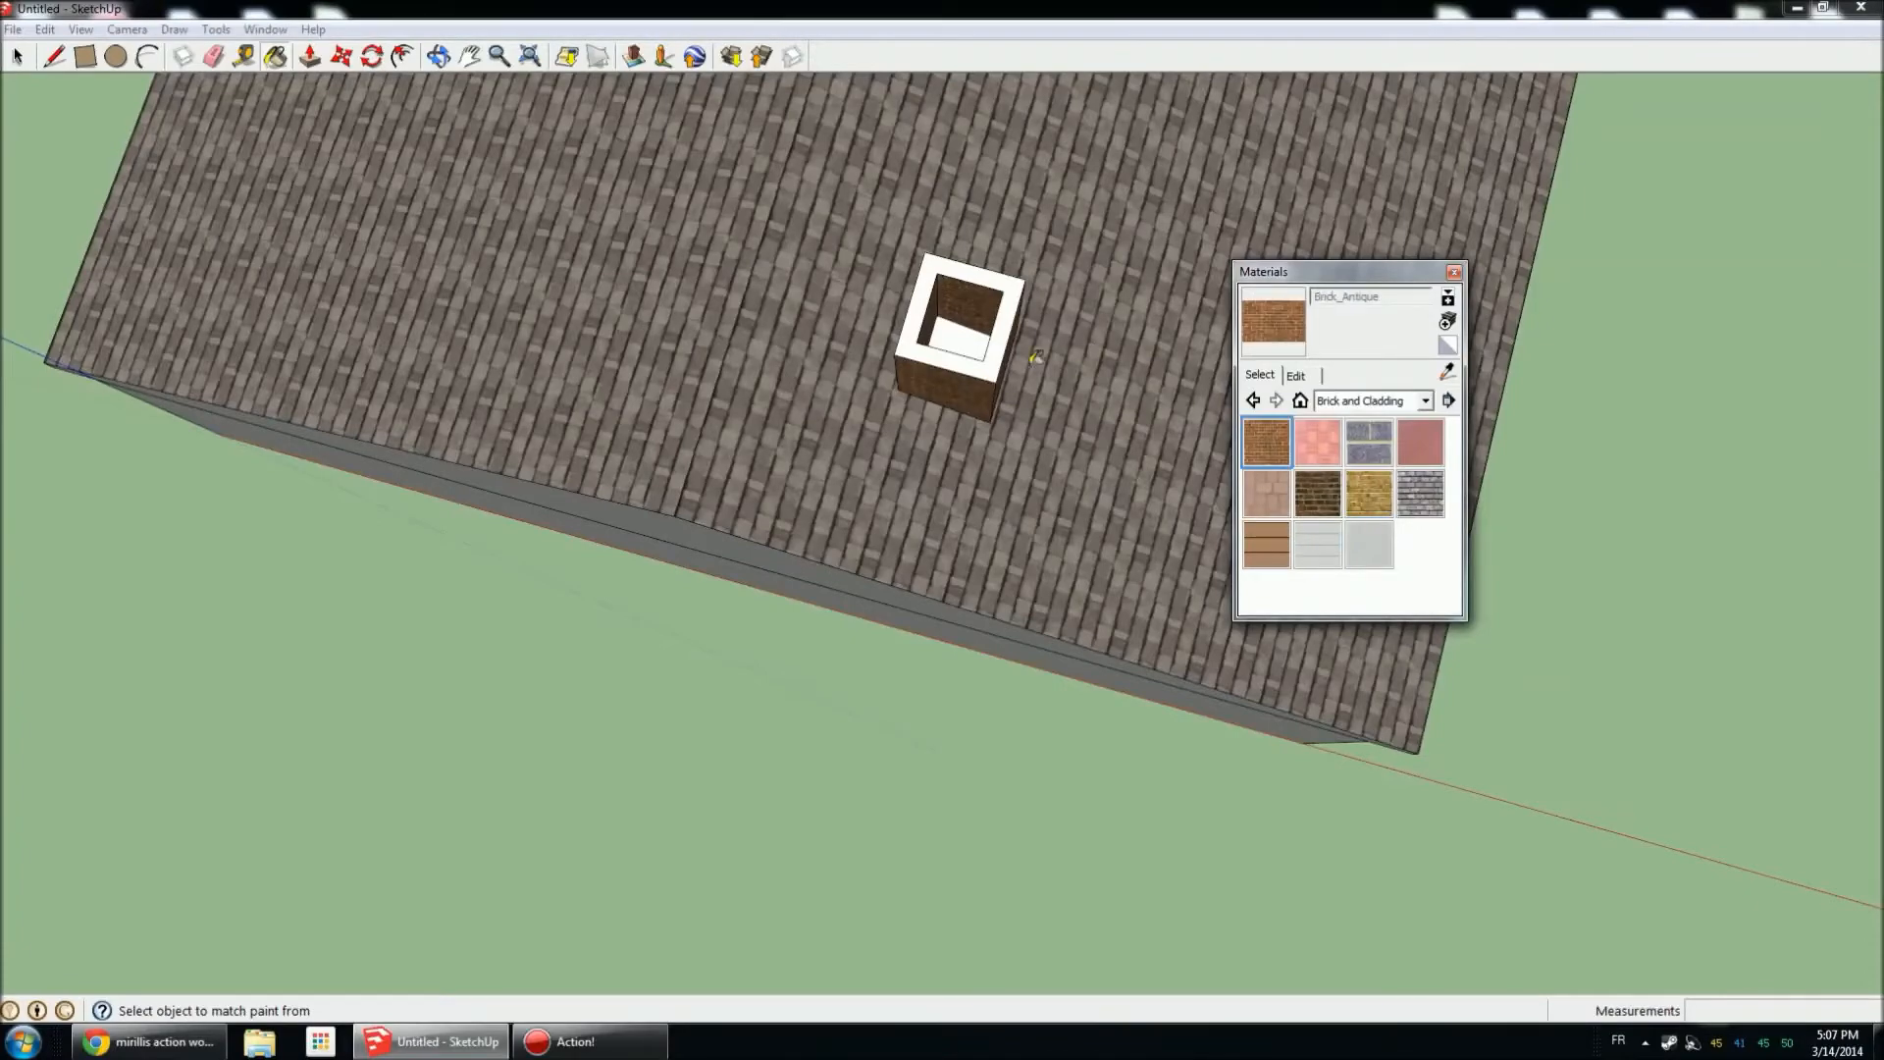
pyautogui.click(1002, 343)
# Paint the recessed edges of the window nearest the door with Brick_Antique.
pyautogui.moveTo(1039, 454); pyautogui.dragTo(915, 371, button='middle')
pyautogui.press('b')
pyautogui.scroll(10, 917, 397)
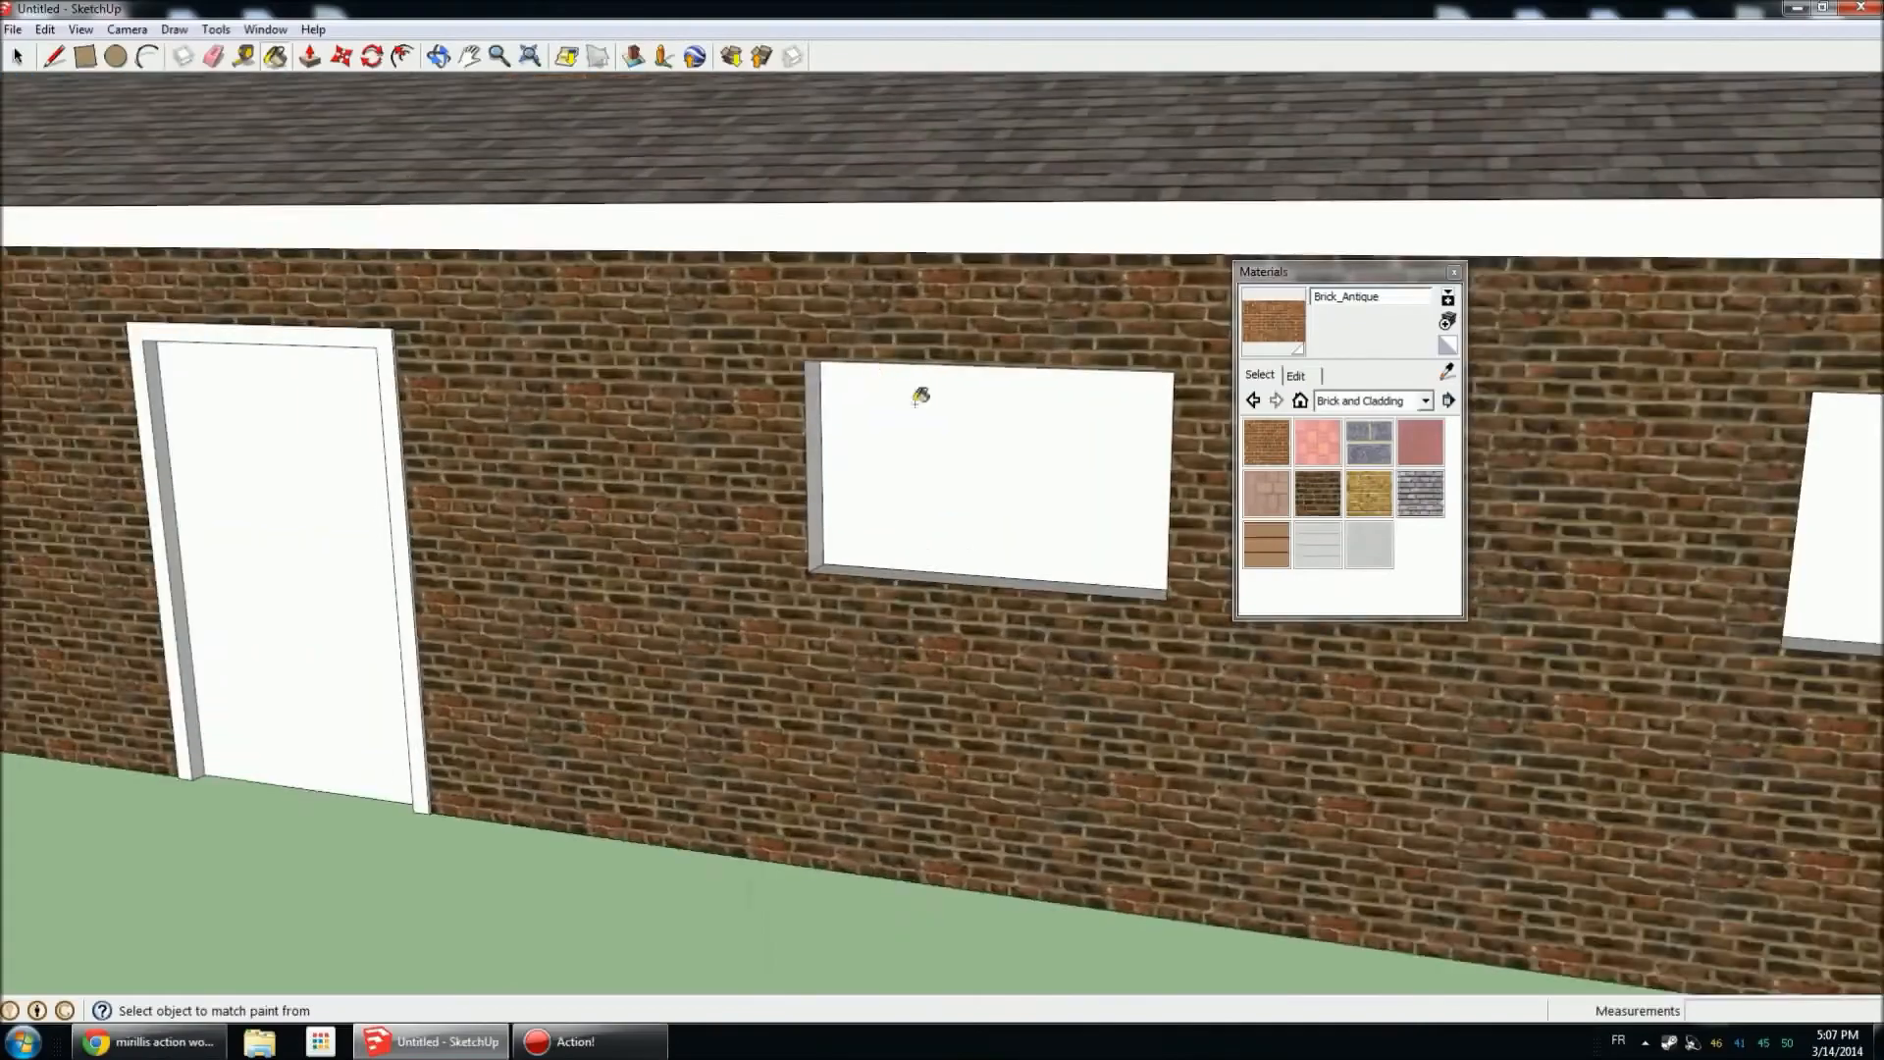
pyautogui.moveTo(917, 397)
pyautogui.mouseDown(button='middle')
pyautogui.moveTo(716, 294)
pyautogui.moveTo(863, 337)
pyautogui.moveTo(1008, 803)
pyautogui.moveTo(1123, 874)
pyautogui.moveTo(1528, 780)
pyautogui.moveTo(1452, 726)
pyautogui.mouseUp(button='middle')
pyautogui.click(855, 349)
pyautogui.click(796, 362)
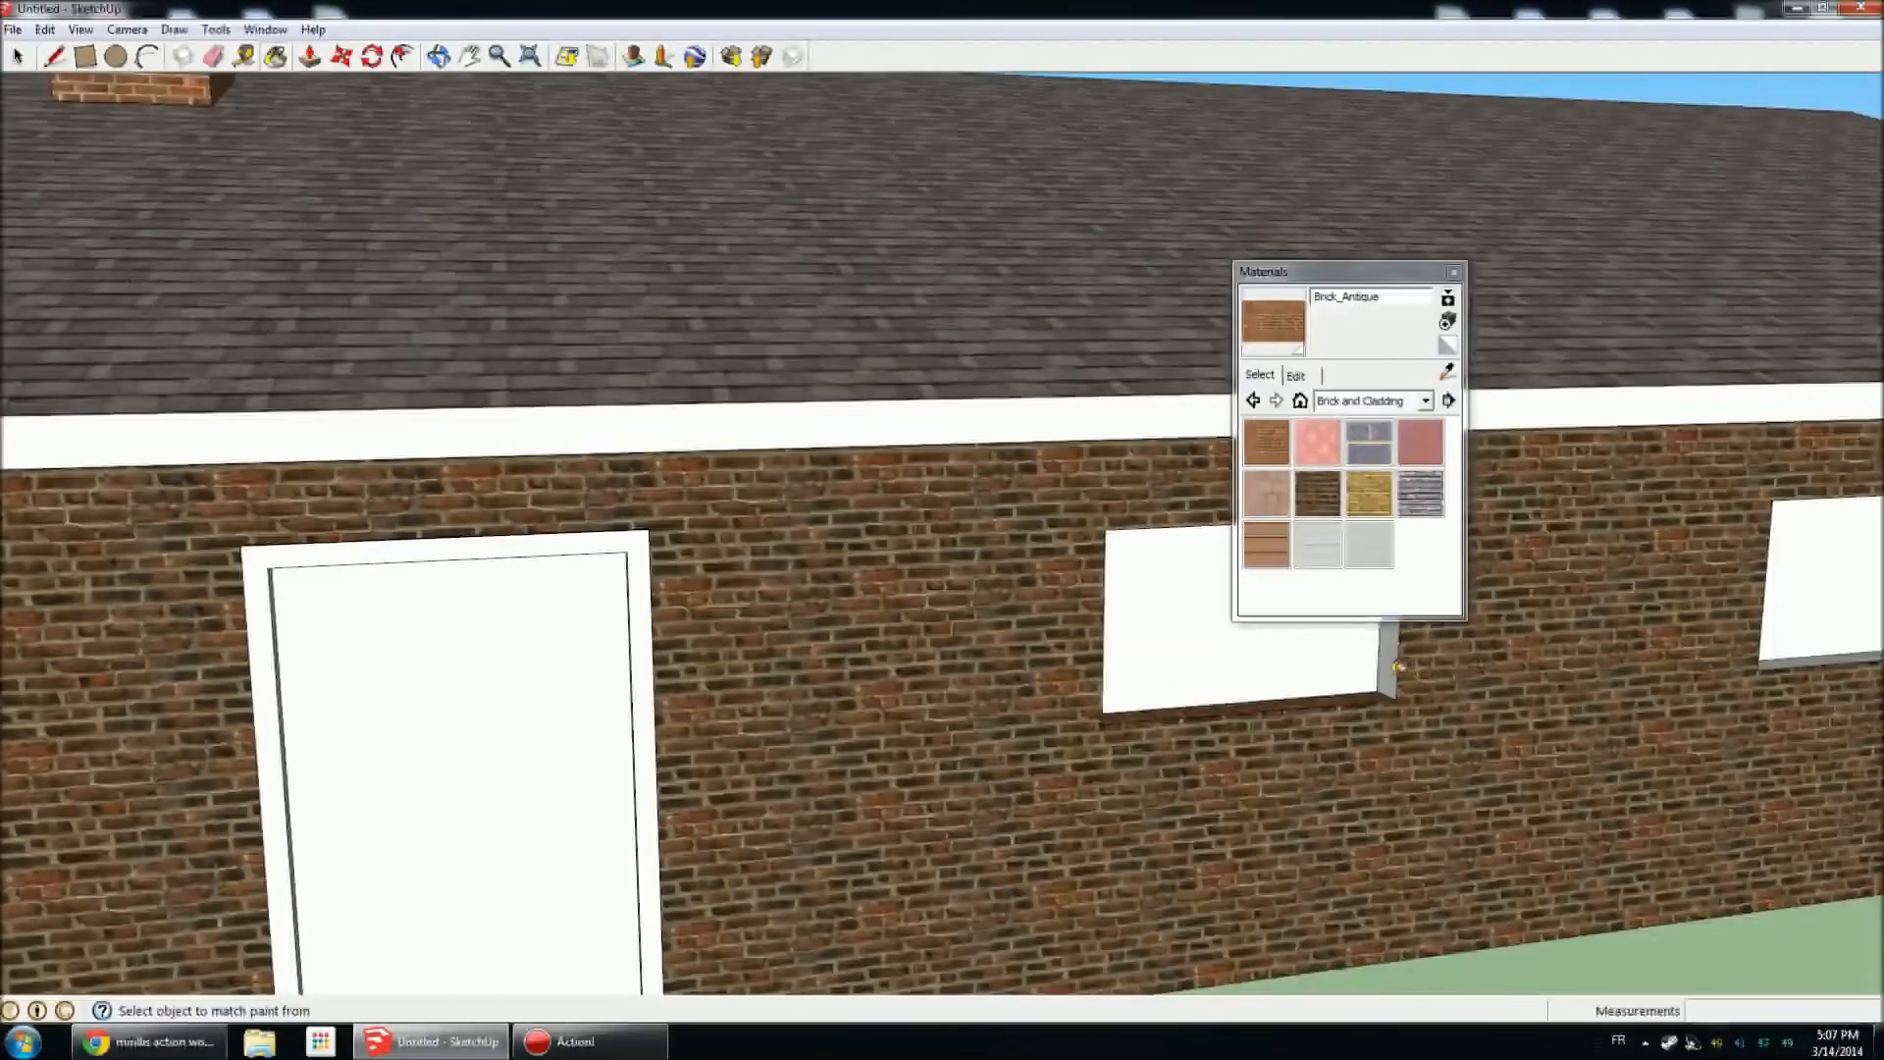
# Paint the three window panes in the brick wall with Translucent_Glass_Blue from the Translucent collection.
pyautogui.scroll(-5, 958, 656)
pyautogui.click(1362, 404)
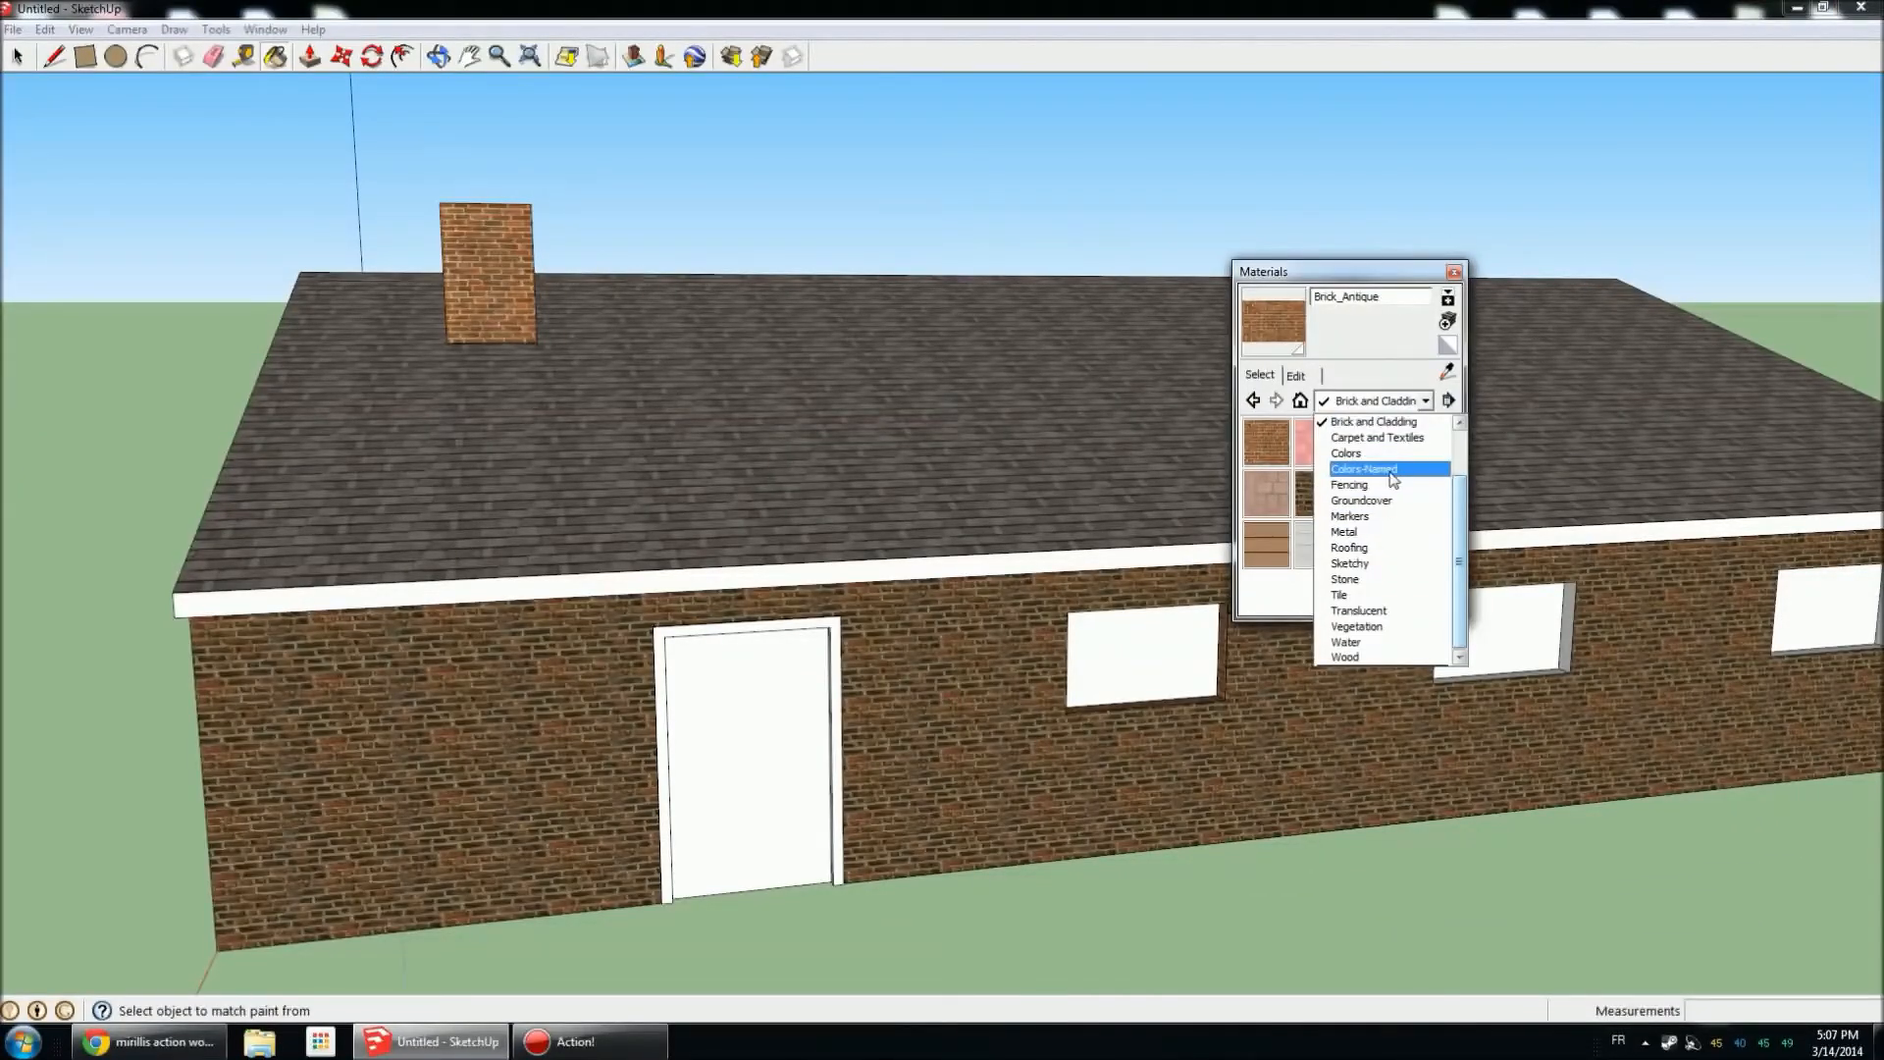
pyautogui.click(1364, 610)
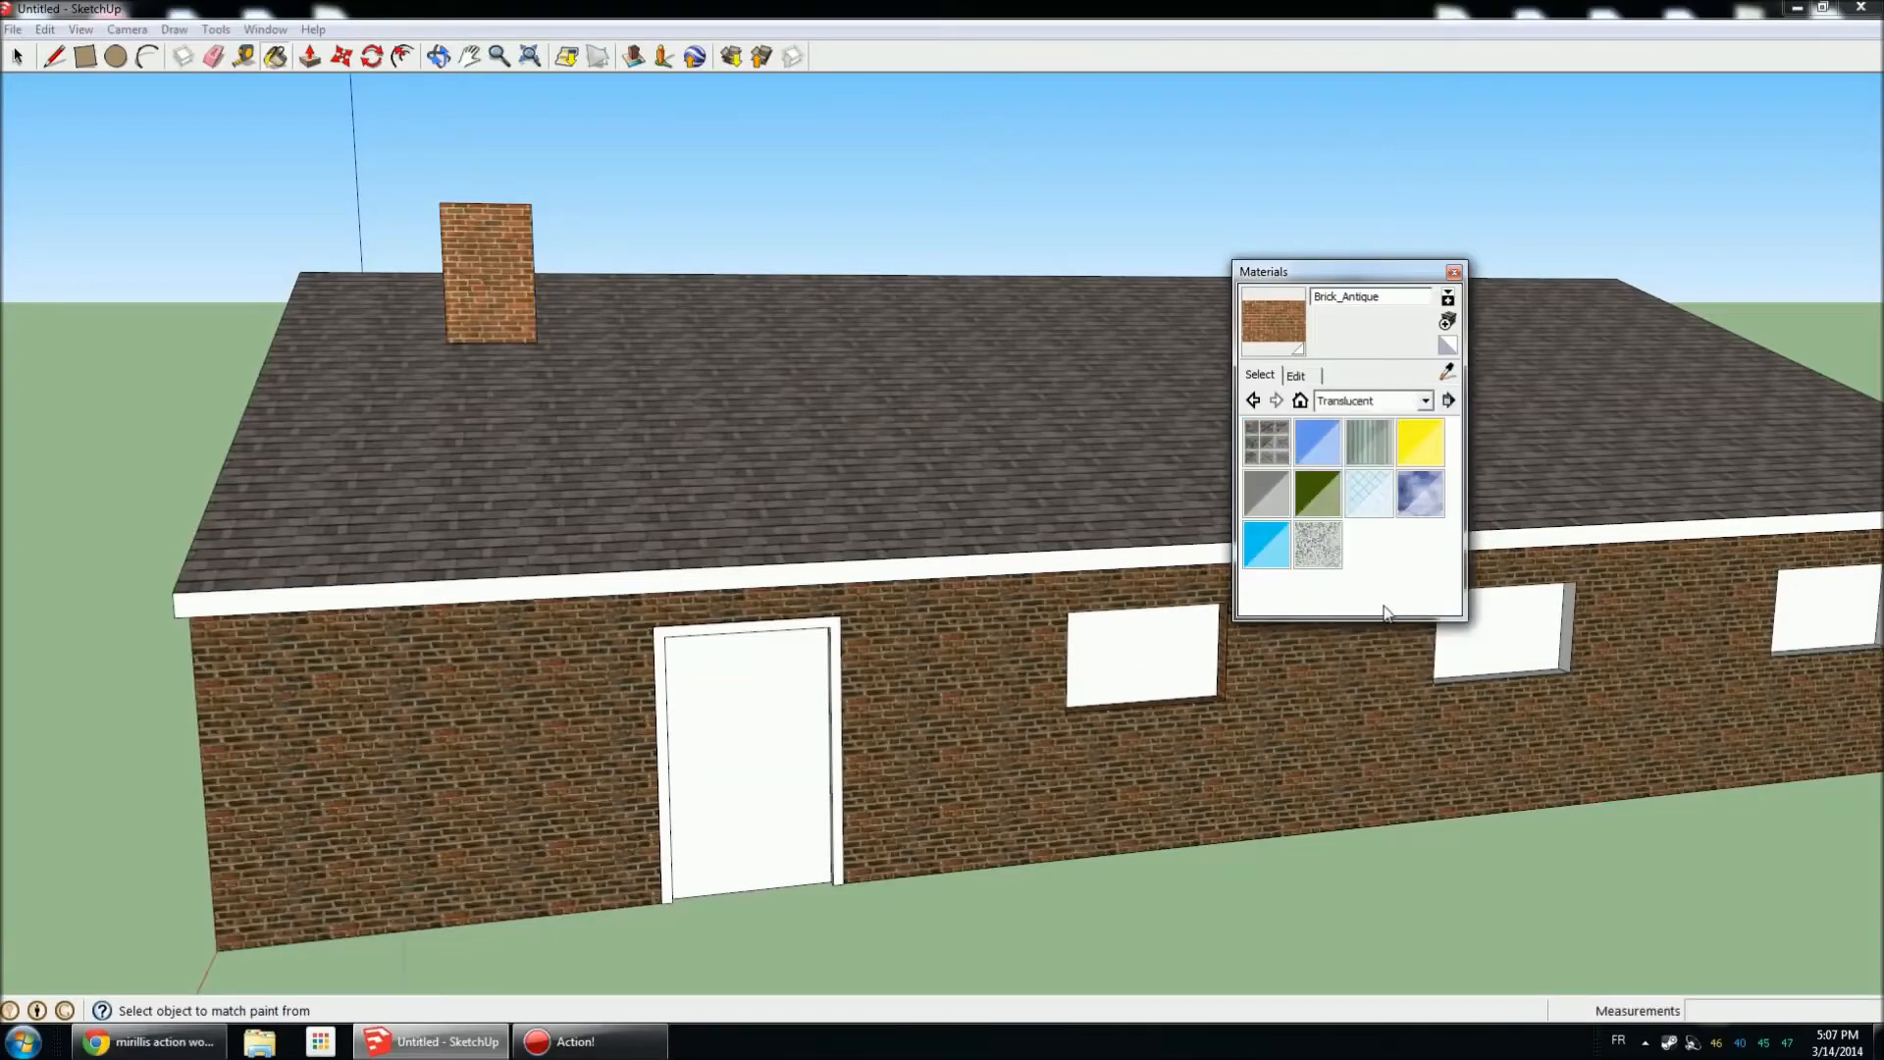
pyautogui.click(1330, 454)
pyautogui.click(1100, 659)
pyautogui.moveTo(1100, 659)
pyautogui.mouseDown(button='middle')
pyautogui.moveTo(1110, 774)
pyautogui.moveTo(854, 707)
pyautogui.moveTo(694, 618)
pyautogui.moveTo(894, 628)
pyautogui.moveTo(715, 723)
pyautogui.moveTo(1116, 677)
pyautogui.moveTo(752, 637)
pyautogui.mouseUp(button='middle')
pyautogui.click(1079, 625)
pyautogui.moveTo(1079, 625)
pyautogui.mouseDown(button='middle')
pyautogui.moveTo(883, 637)
pyautogui.moveTo(673, 605)
pyautogui.mouseUp(button='middle')
pyautogui.click(948, 669)
# Paint the window panes in the white-sided gable-end wall with Translucent_Glass_Blue.
pyautogui.moveTo(948, 668)
pyautogui.mouseDown(button='middle')
pyautogui.moveTo(917, 757)
pyautogui.moveTo(1152, 656)
pyautogui.moveTo(1385, 785)
pyautogui.moveTo(1320, 658)
pyautogui.moveTo(1077, 757)
pyautogui.moveTo(827, 682)
pyautogui.moveTo(849, 715)
pyautogui.mouseUp(button='middle')
pyautogui.click(1480, 675)
pyautogui.scroll(-3, 619, 542)
pyautogui.moveTo(619, 542); pyautogui.dragTo(640, 577, button='middle')
pyautogui.click(905, 652)
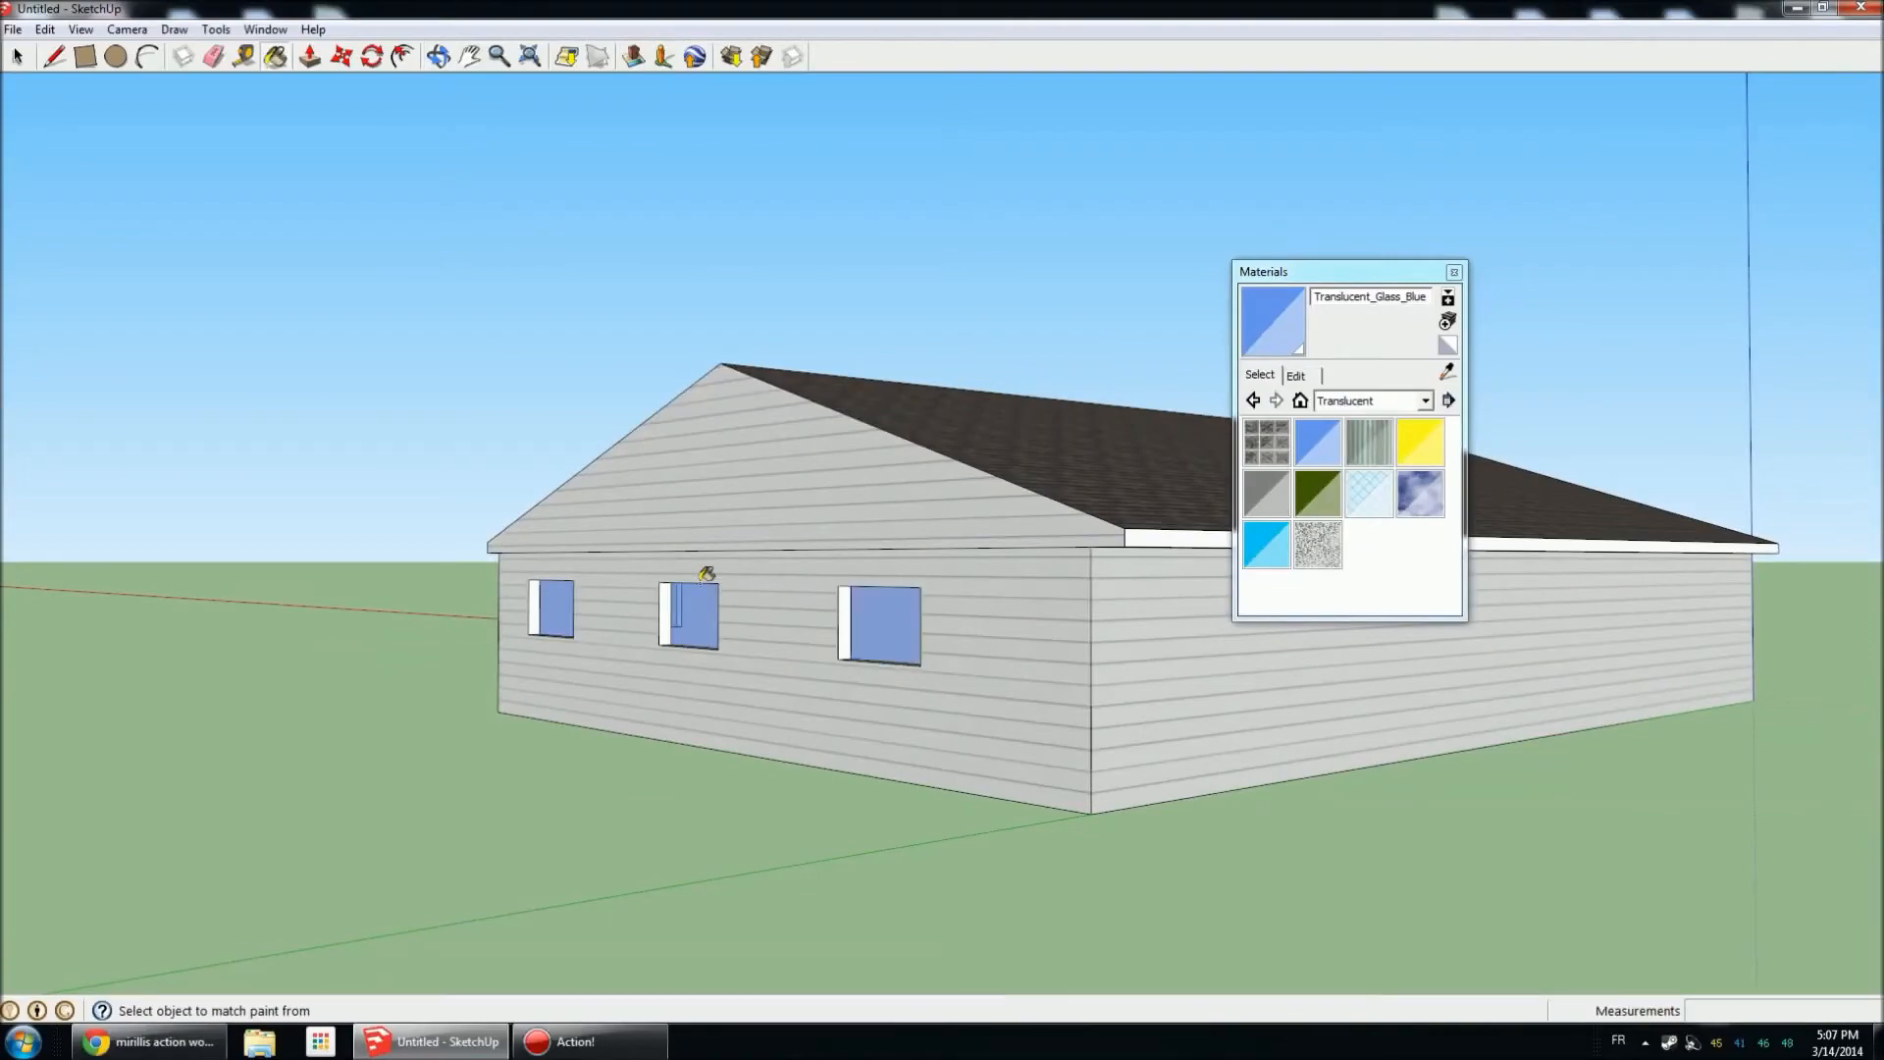
pyautogui.moveTo(534, 544); pyautogui.dragTo(991, 651, button='middle')
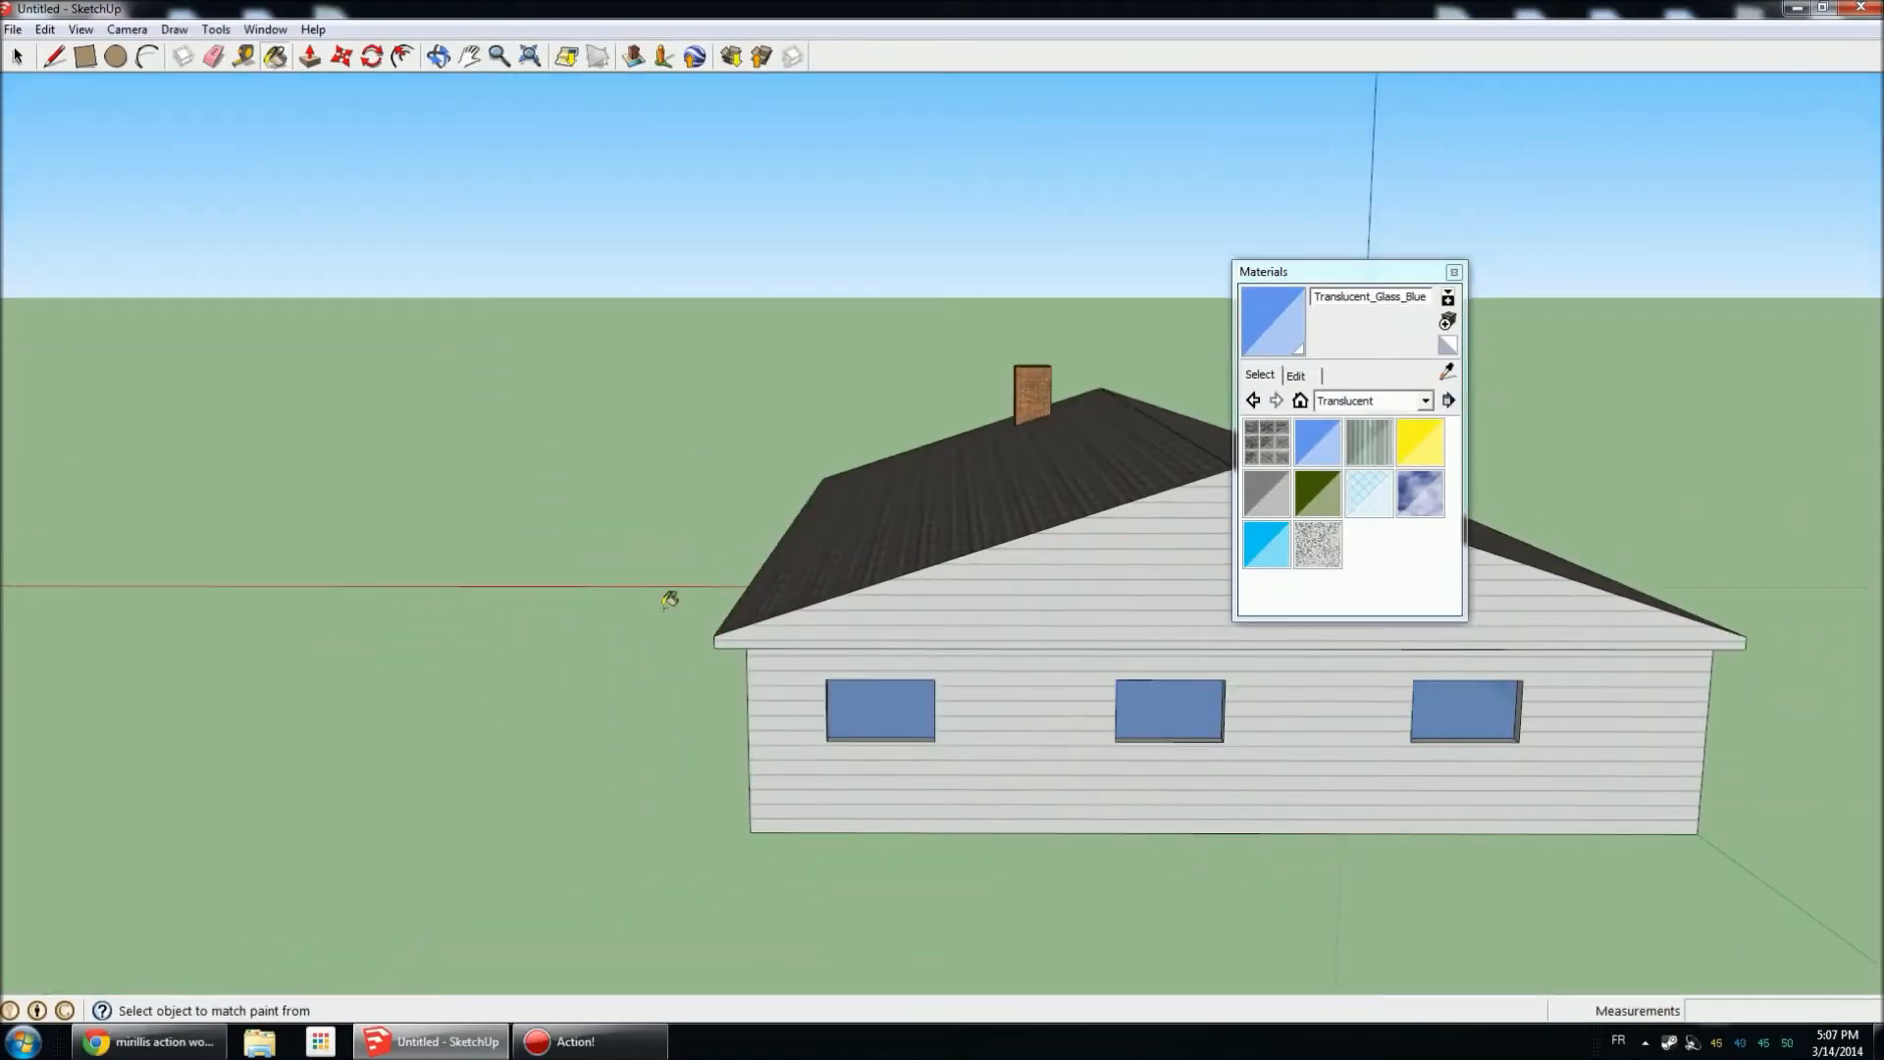
# Paint the front door with Metal_Rough from the Metal collection.
pyautogui.moveTo(630, 602); pyautogui.dragTo(1110, 664, button='middle')
pyautogui.scroll(5, 775, 647)
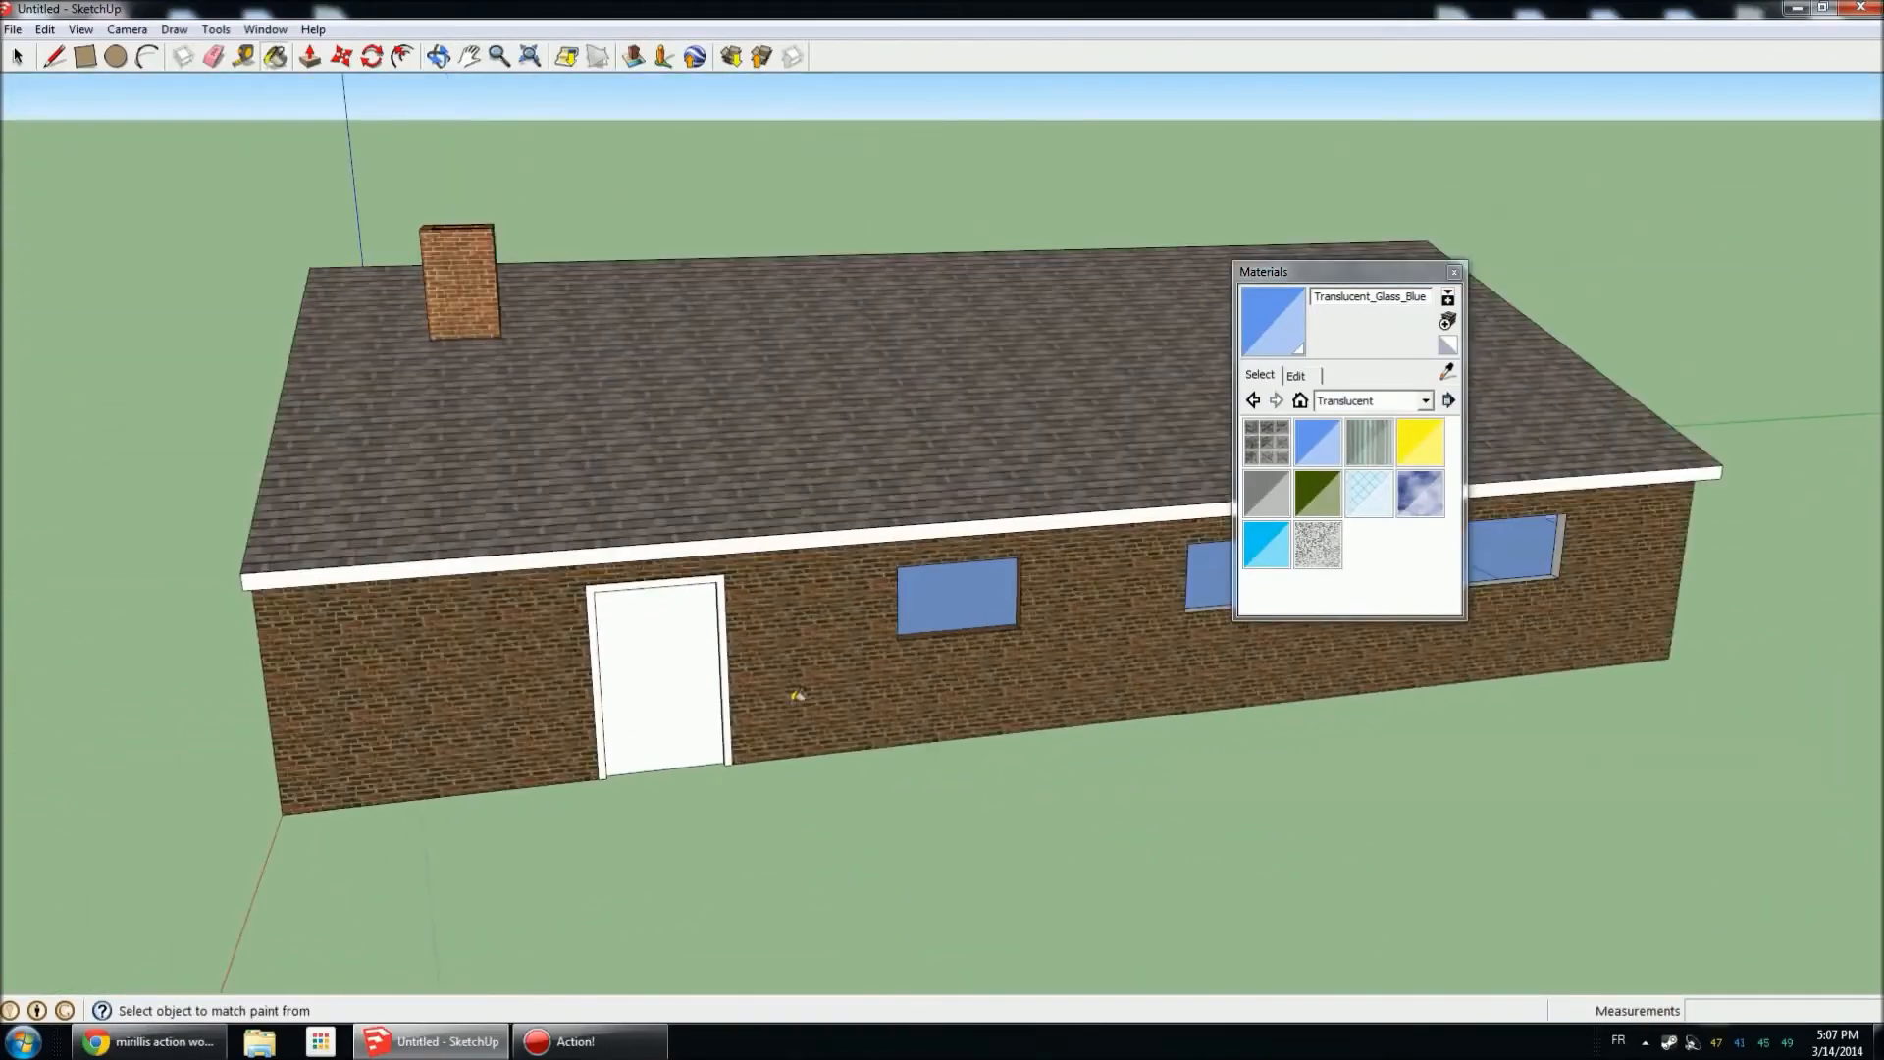
pyautogui.scroll(3, 446, 817)
pyautogui.moveTo(860, 767); pyautogui.dragTo(520, 413, button='middle')
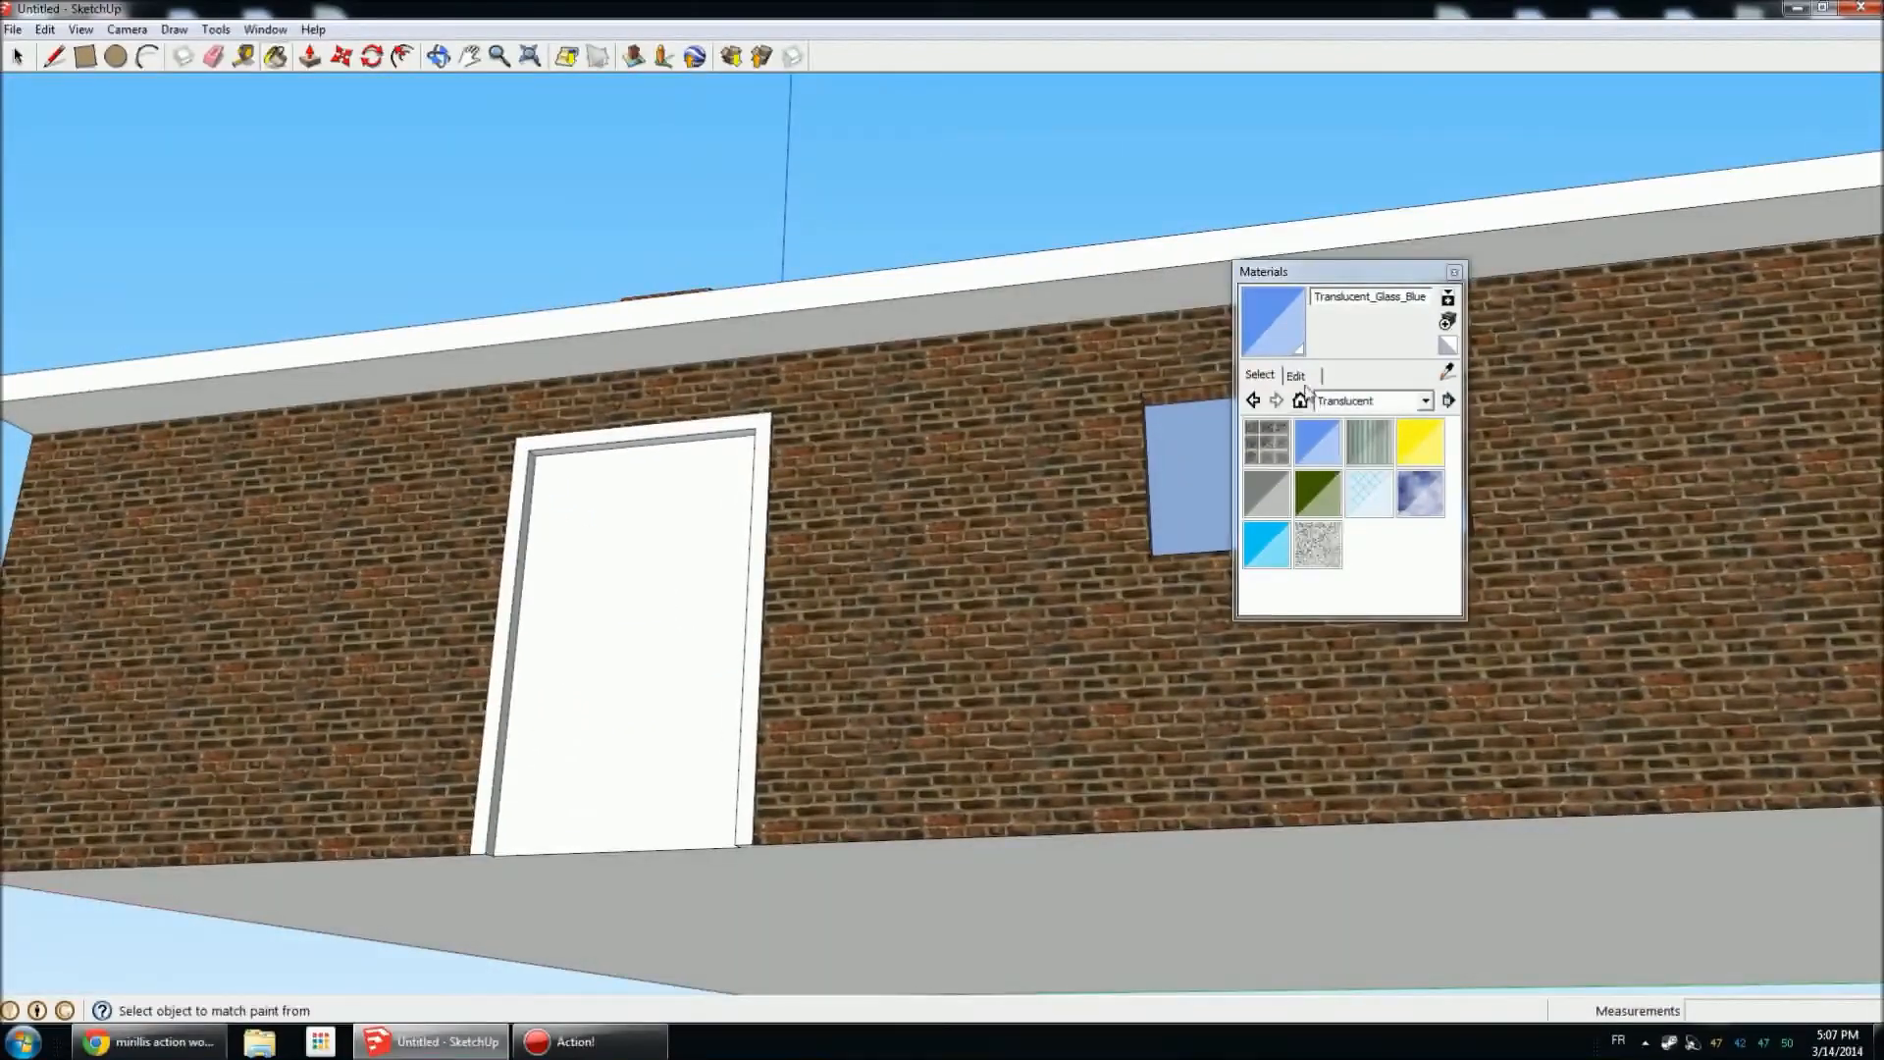
pyautogui.click(1363, 403)
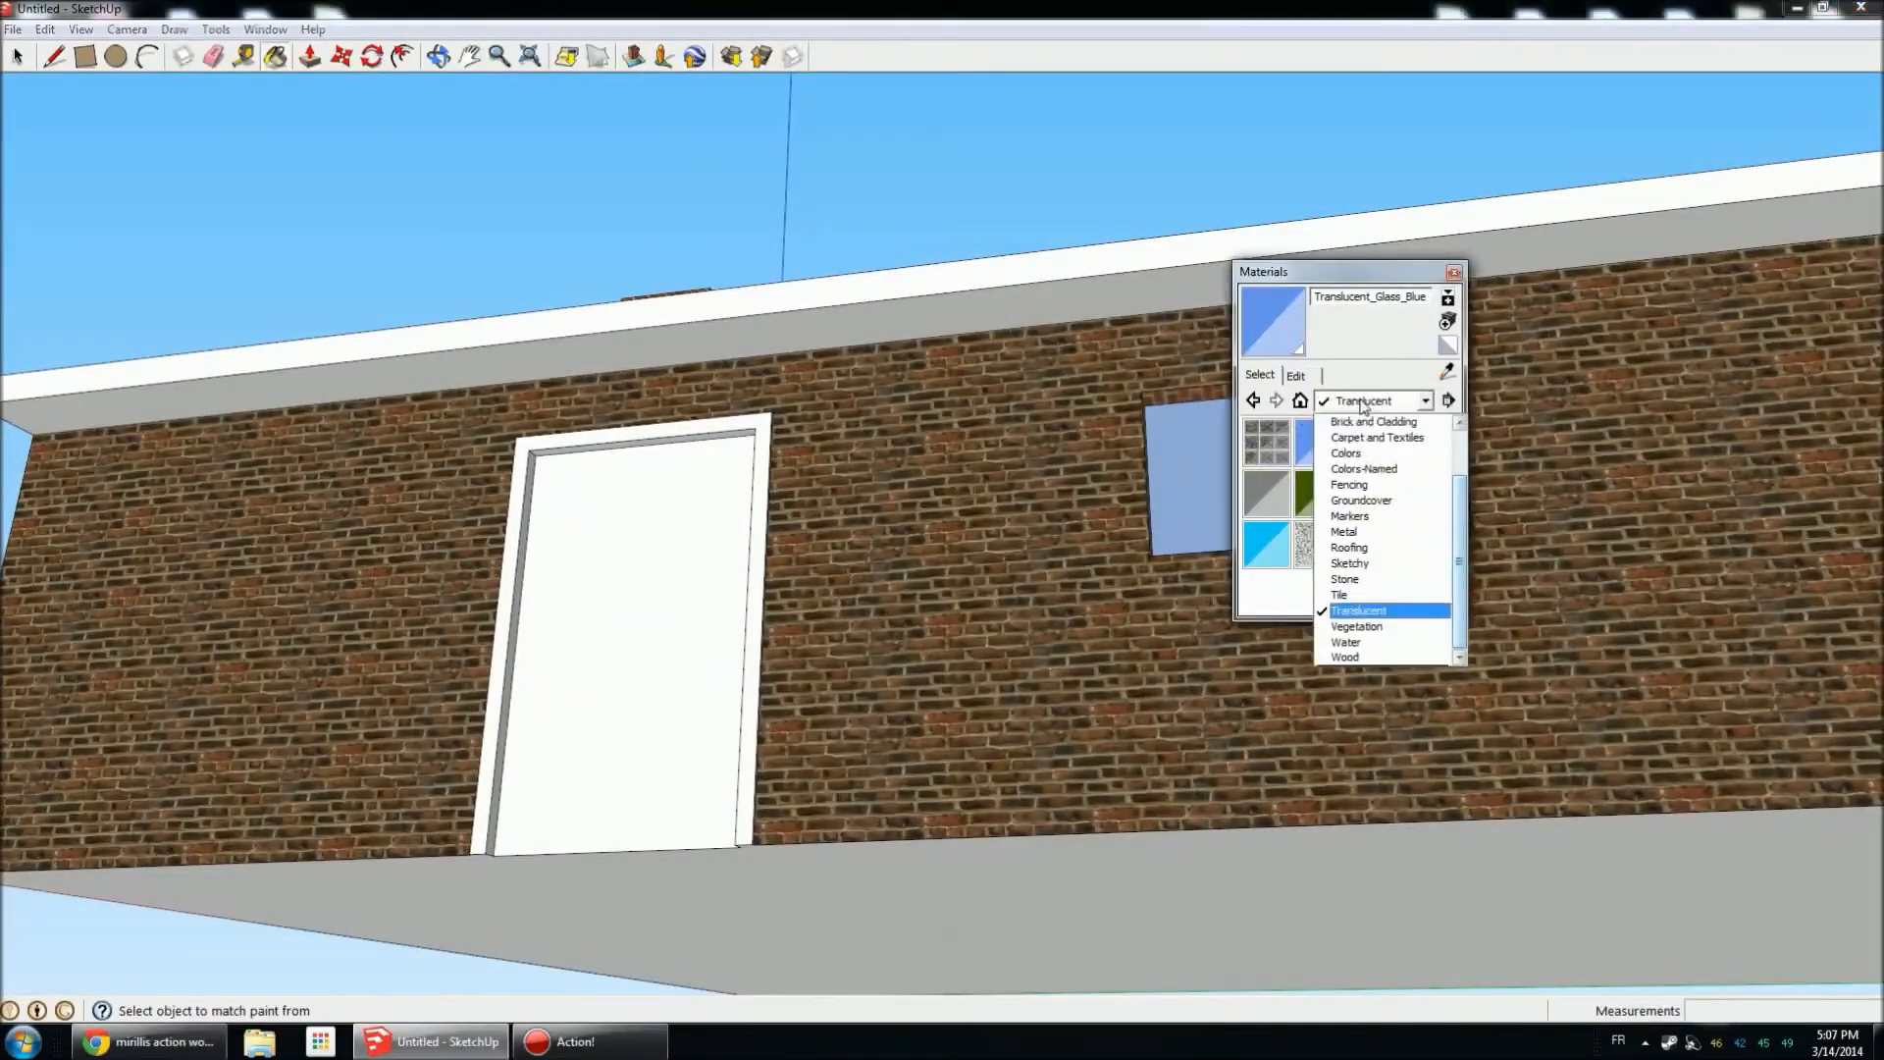
pyautogui.click(1374, 531)
pyautogui.click(1317, 493)
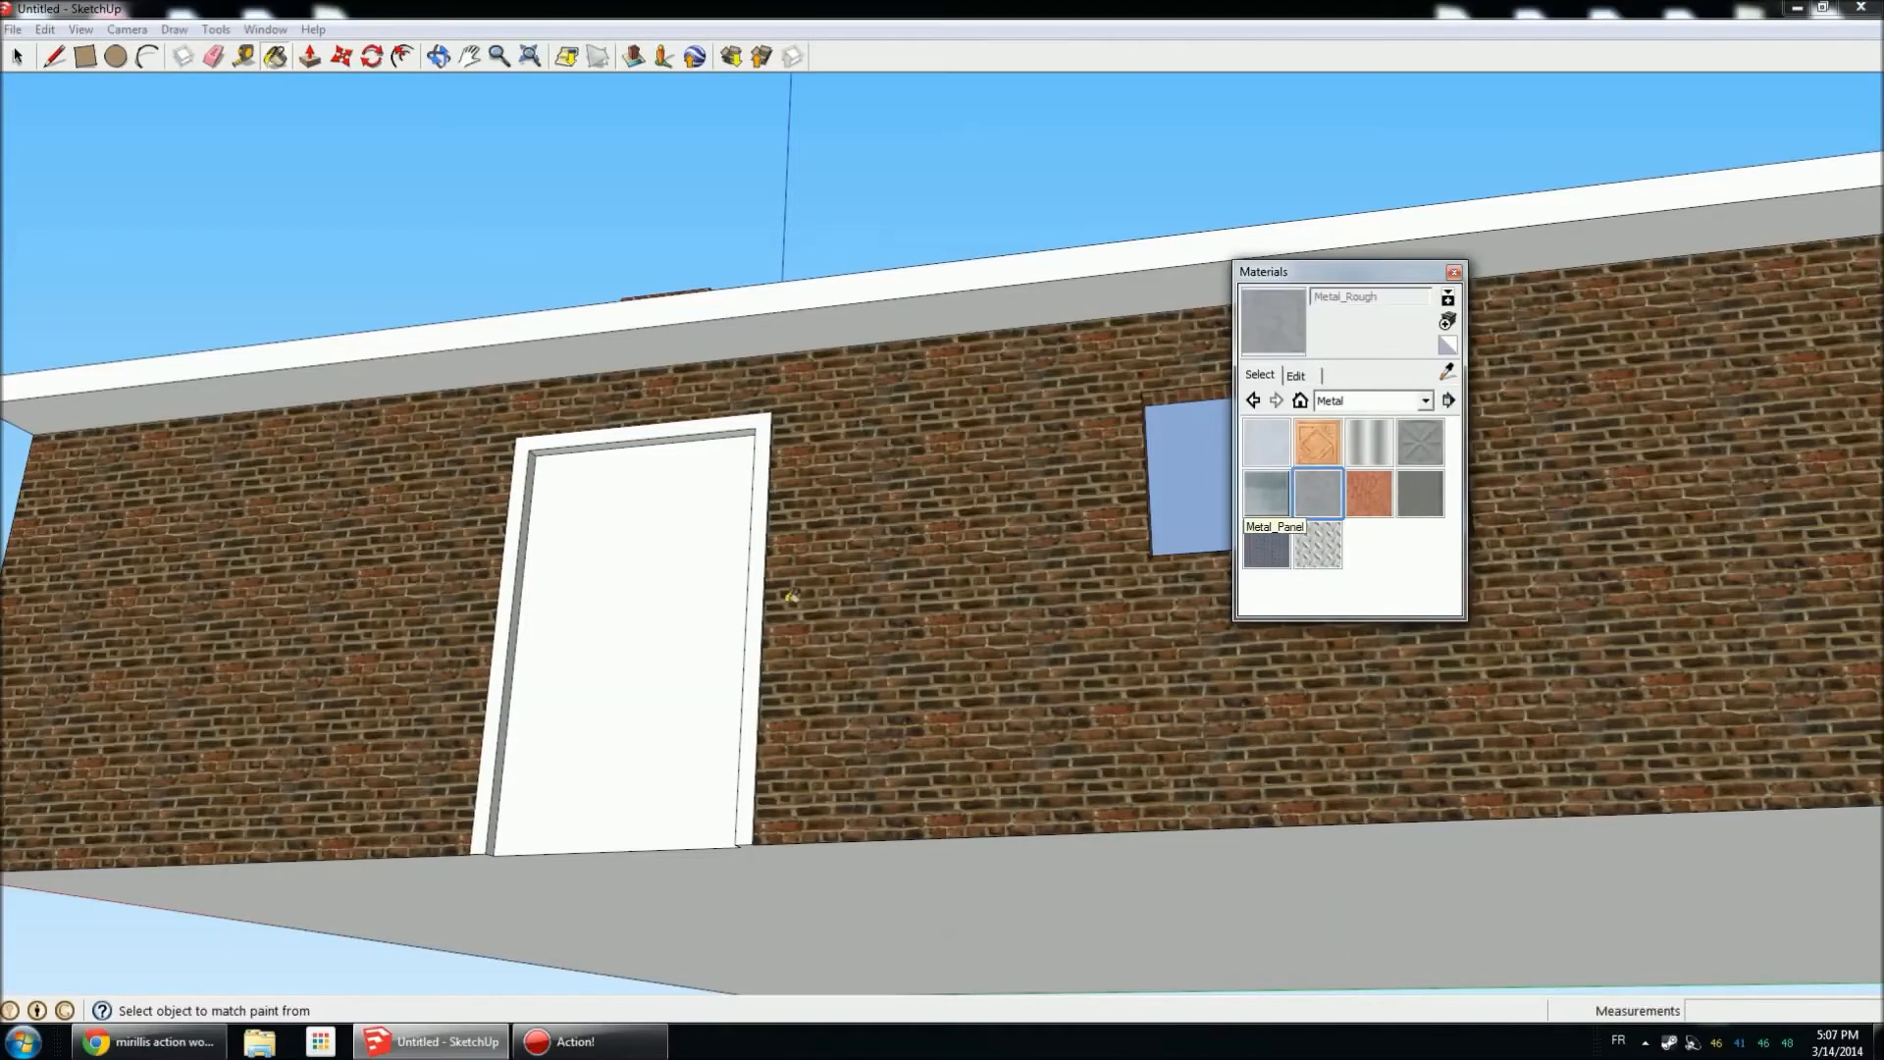
pyautogui.click(731, 618)
# Repaint the front door with Metal_Seamed and close the materials window.
pyautogui.moveTo(808, 615); pyautogui.dragTo(1133, 614, button='middle')
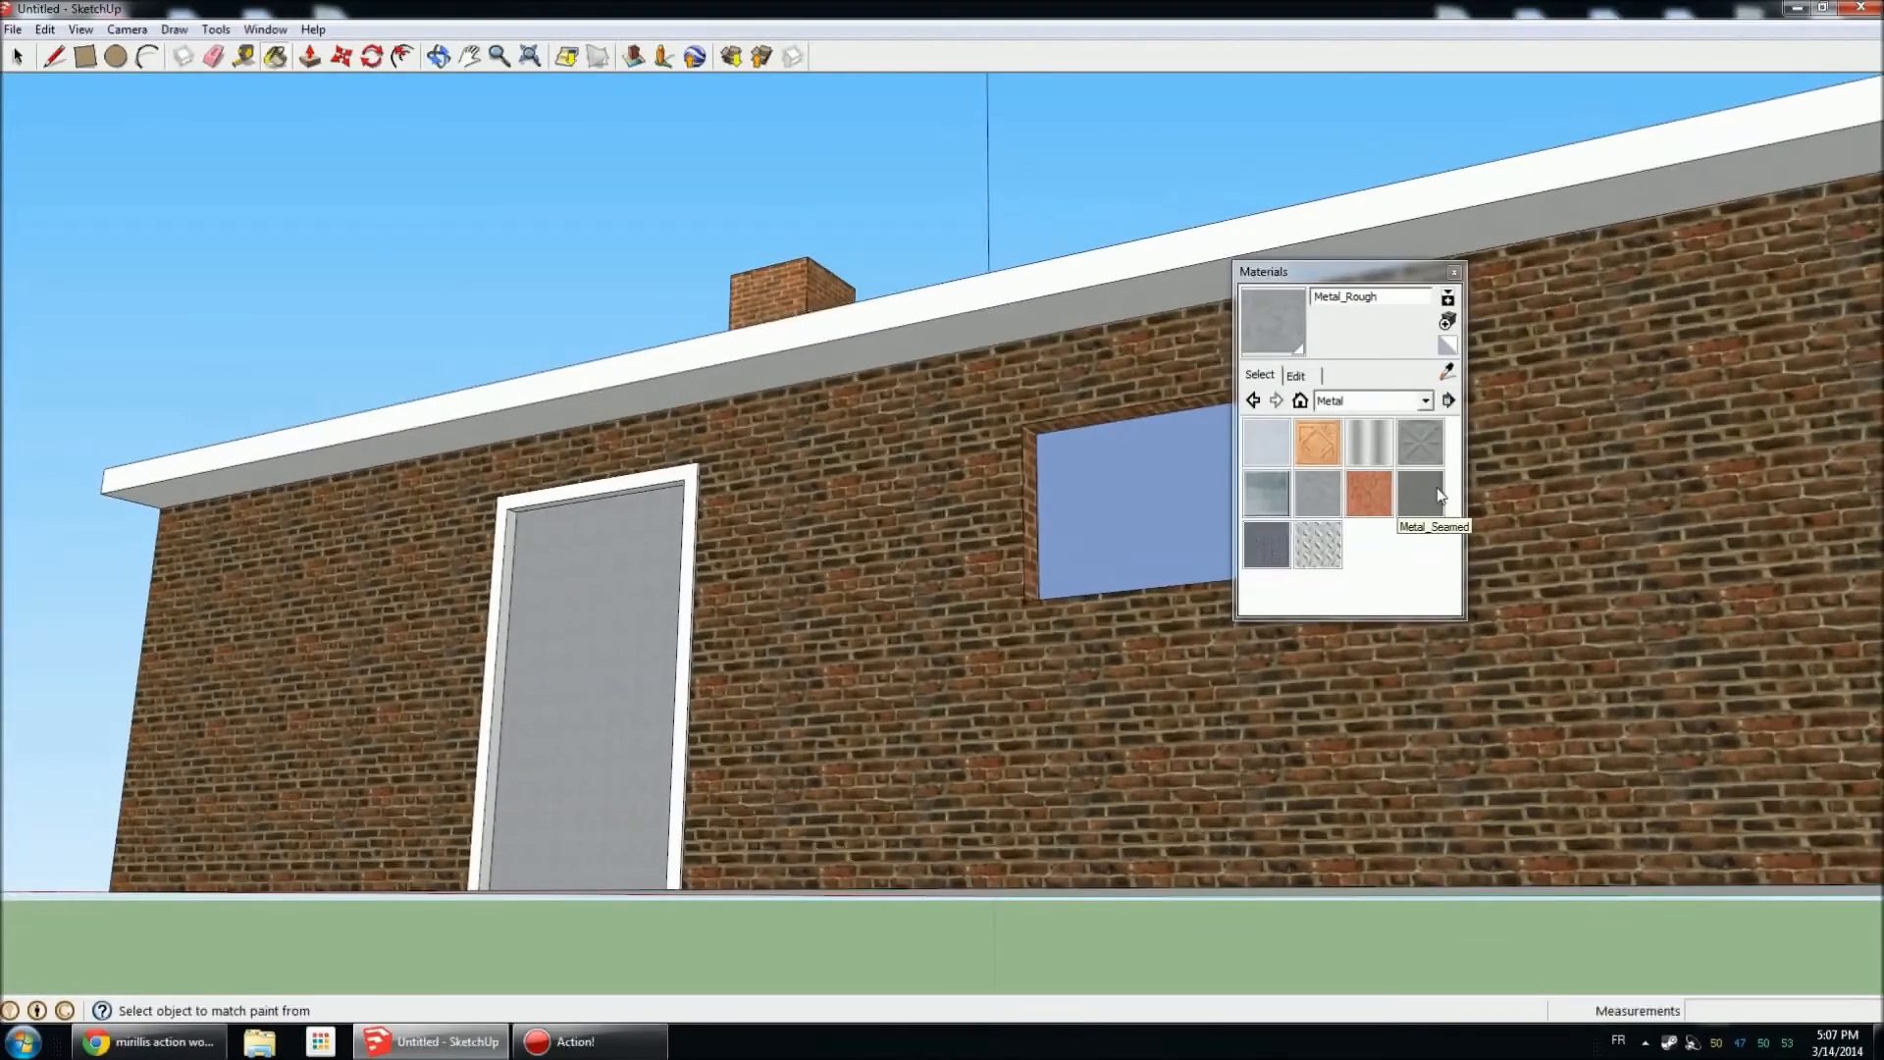
pyautogui.click(1439, 495)
pyautogui.click(656, 645)
pyautogui.moveTo(655, 645)
pyautogui.mouseDown(button='middle')
pyautogui.moveTo(791, 837)
pyautogui.moveTo(1052, 632)
pyautogui.moveTo(703, 853)
pyautogui.moveTo(1000, 797)
pyautogui.moveTo(1228, 711)
pyautogui.moveTo(1190, 421)
pyautogui.moveTo(593, 397)
pyautogui.moveTo(353, 681)
pyautogui.moveTo(1001, 475)
pyautogui.mouseUp(button='middle')
pyautogui.scroll(-2, 1051, 633)
pyautogui.click(1454, 273)
# Select the entire house and make it a component named maison, replacing the selection.
pyautogui.moveTo(1501, 534); pyautogui.dragTo(1178, 672, button='middle')
pyautogui.moveTo(894, 849); pyautogui.dragTo(1208, 869, button='middle')
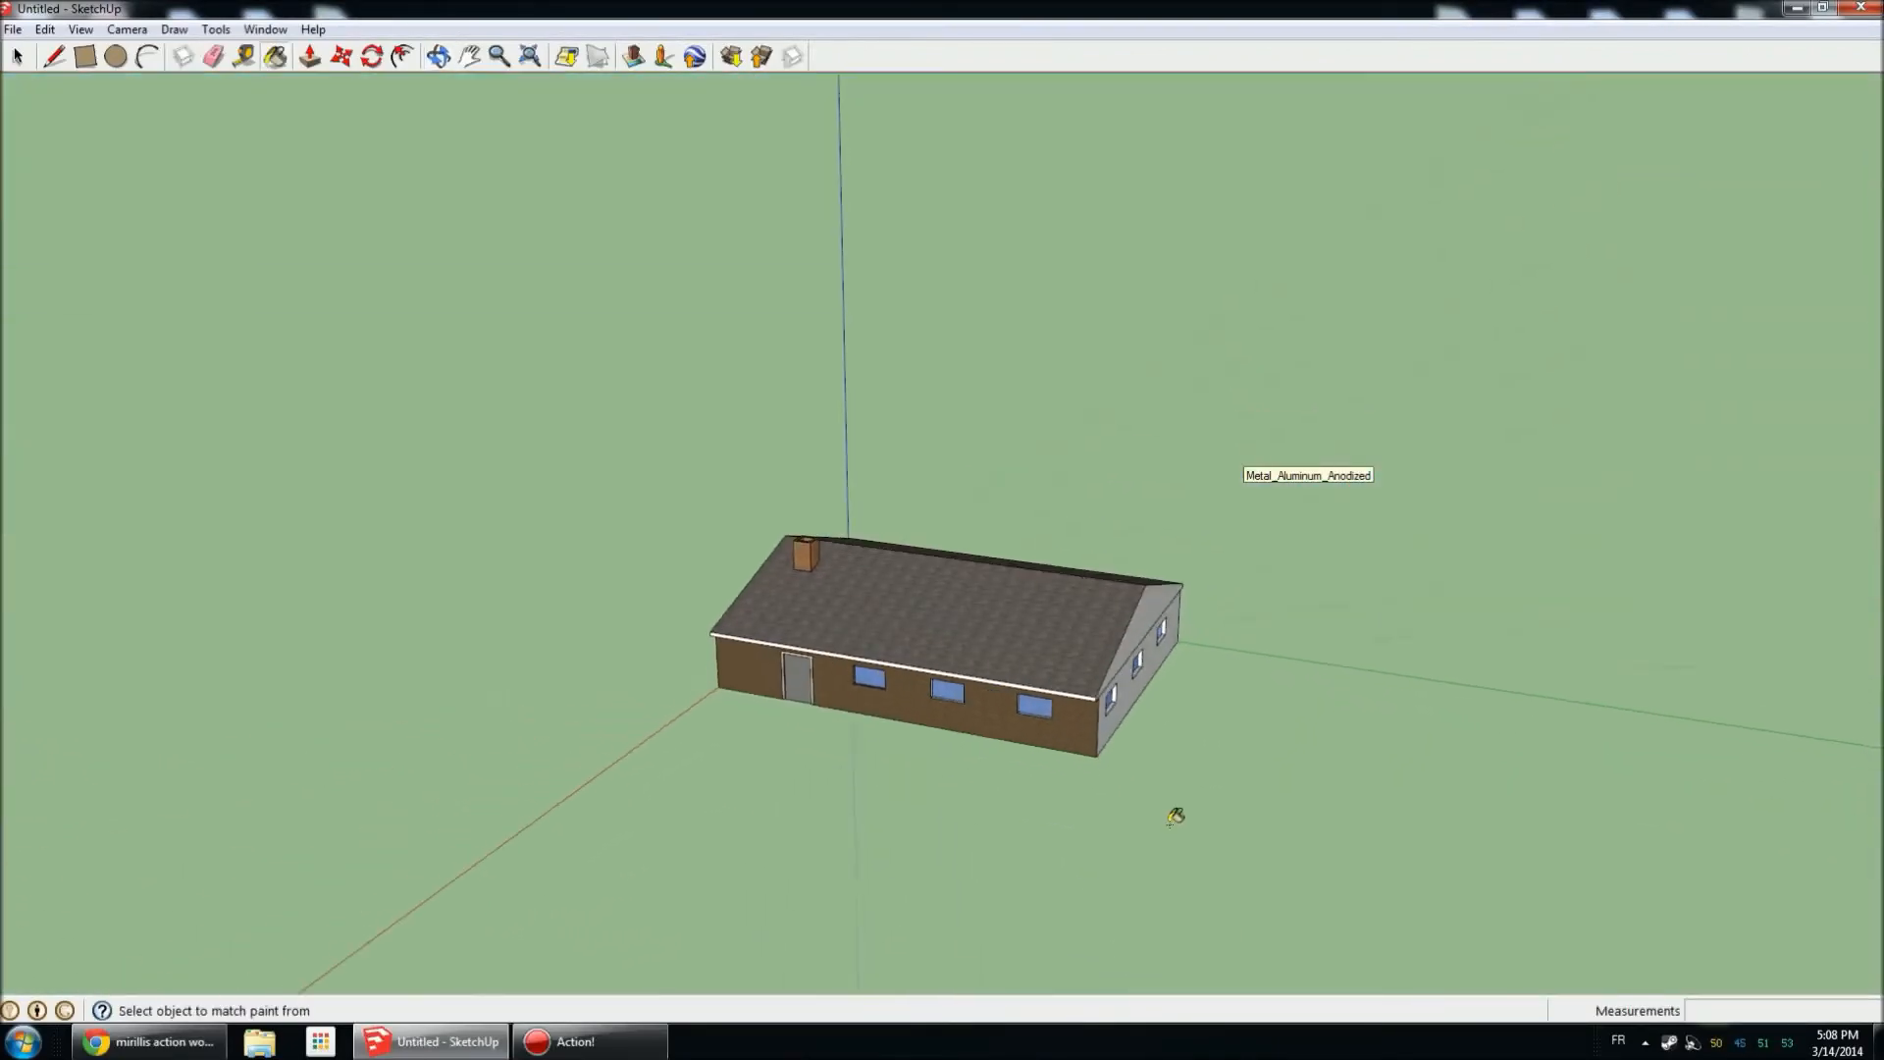
pyautogui.click(24, 62)
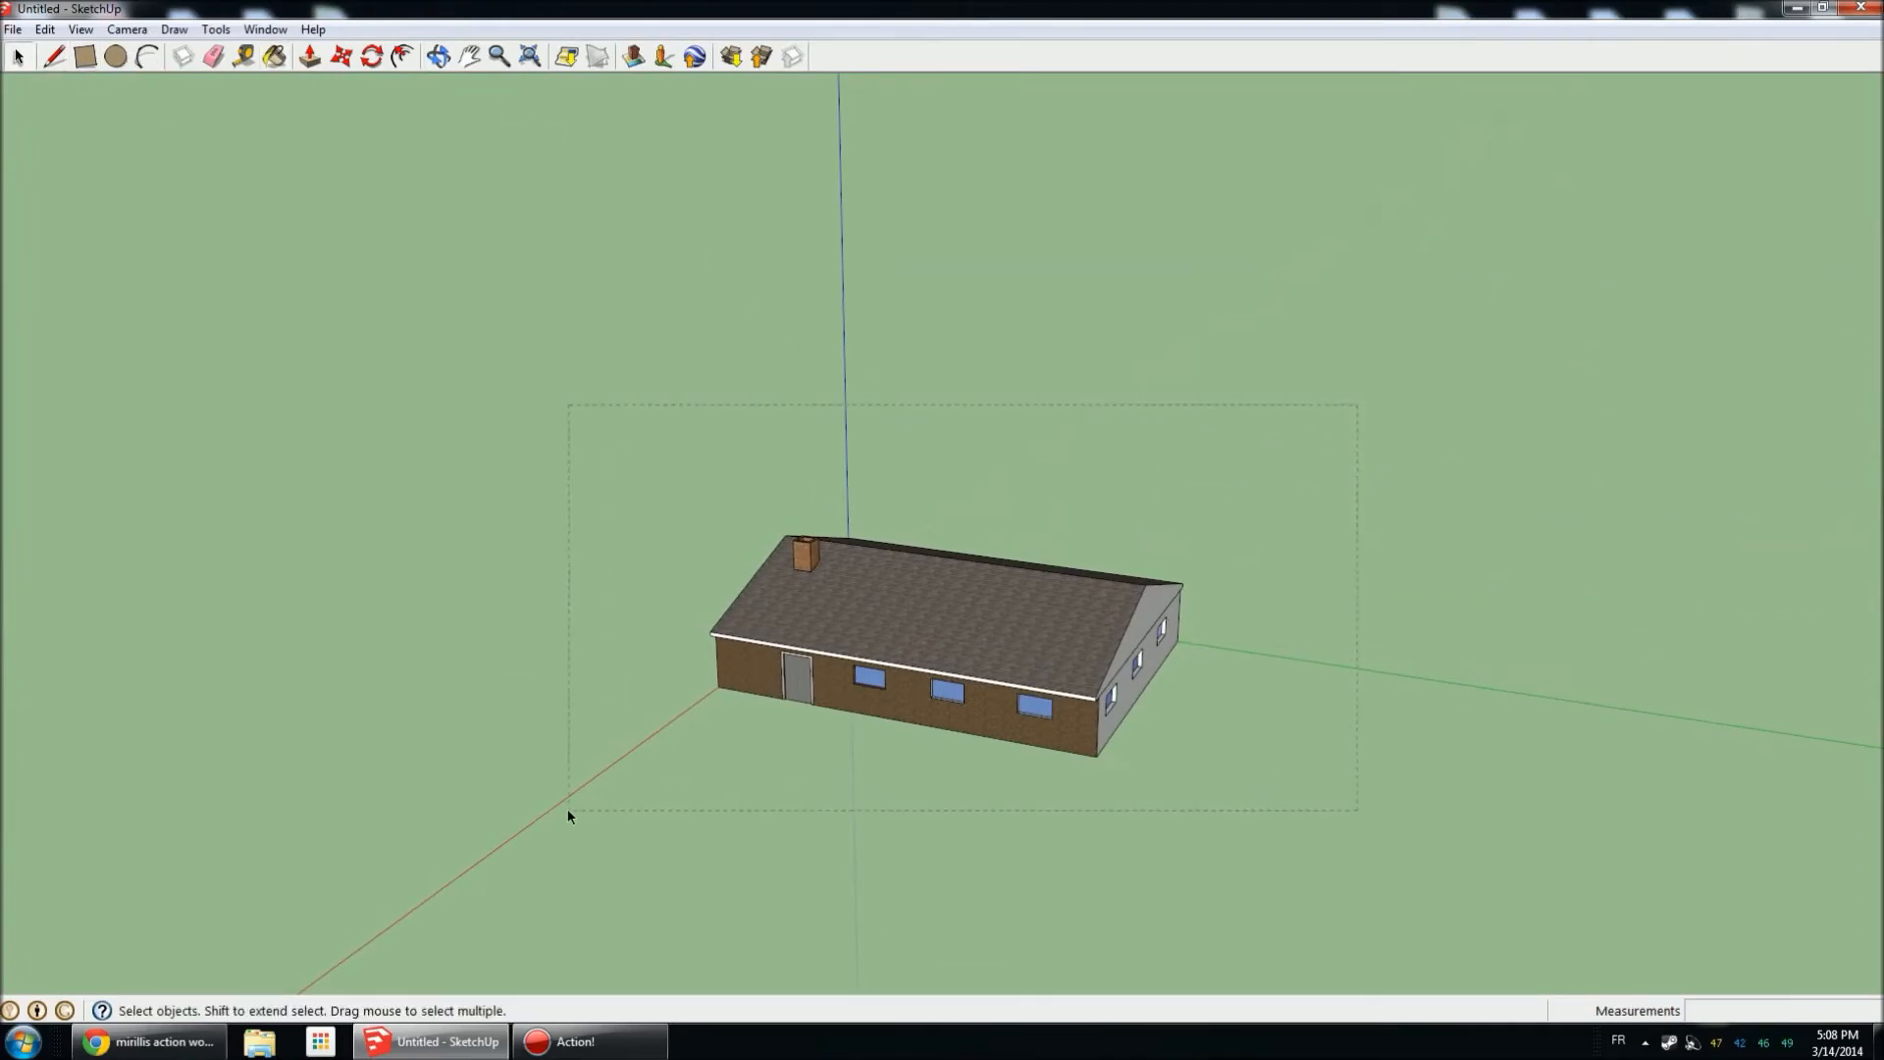
pyautogui.moveTo(568, 810); pyautogui.dragTo(568, 810)
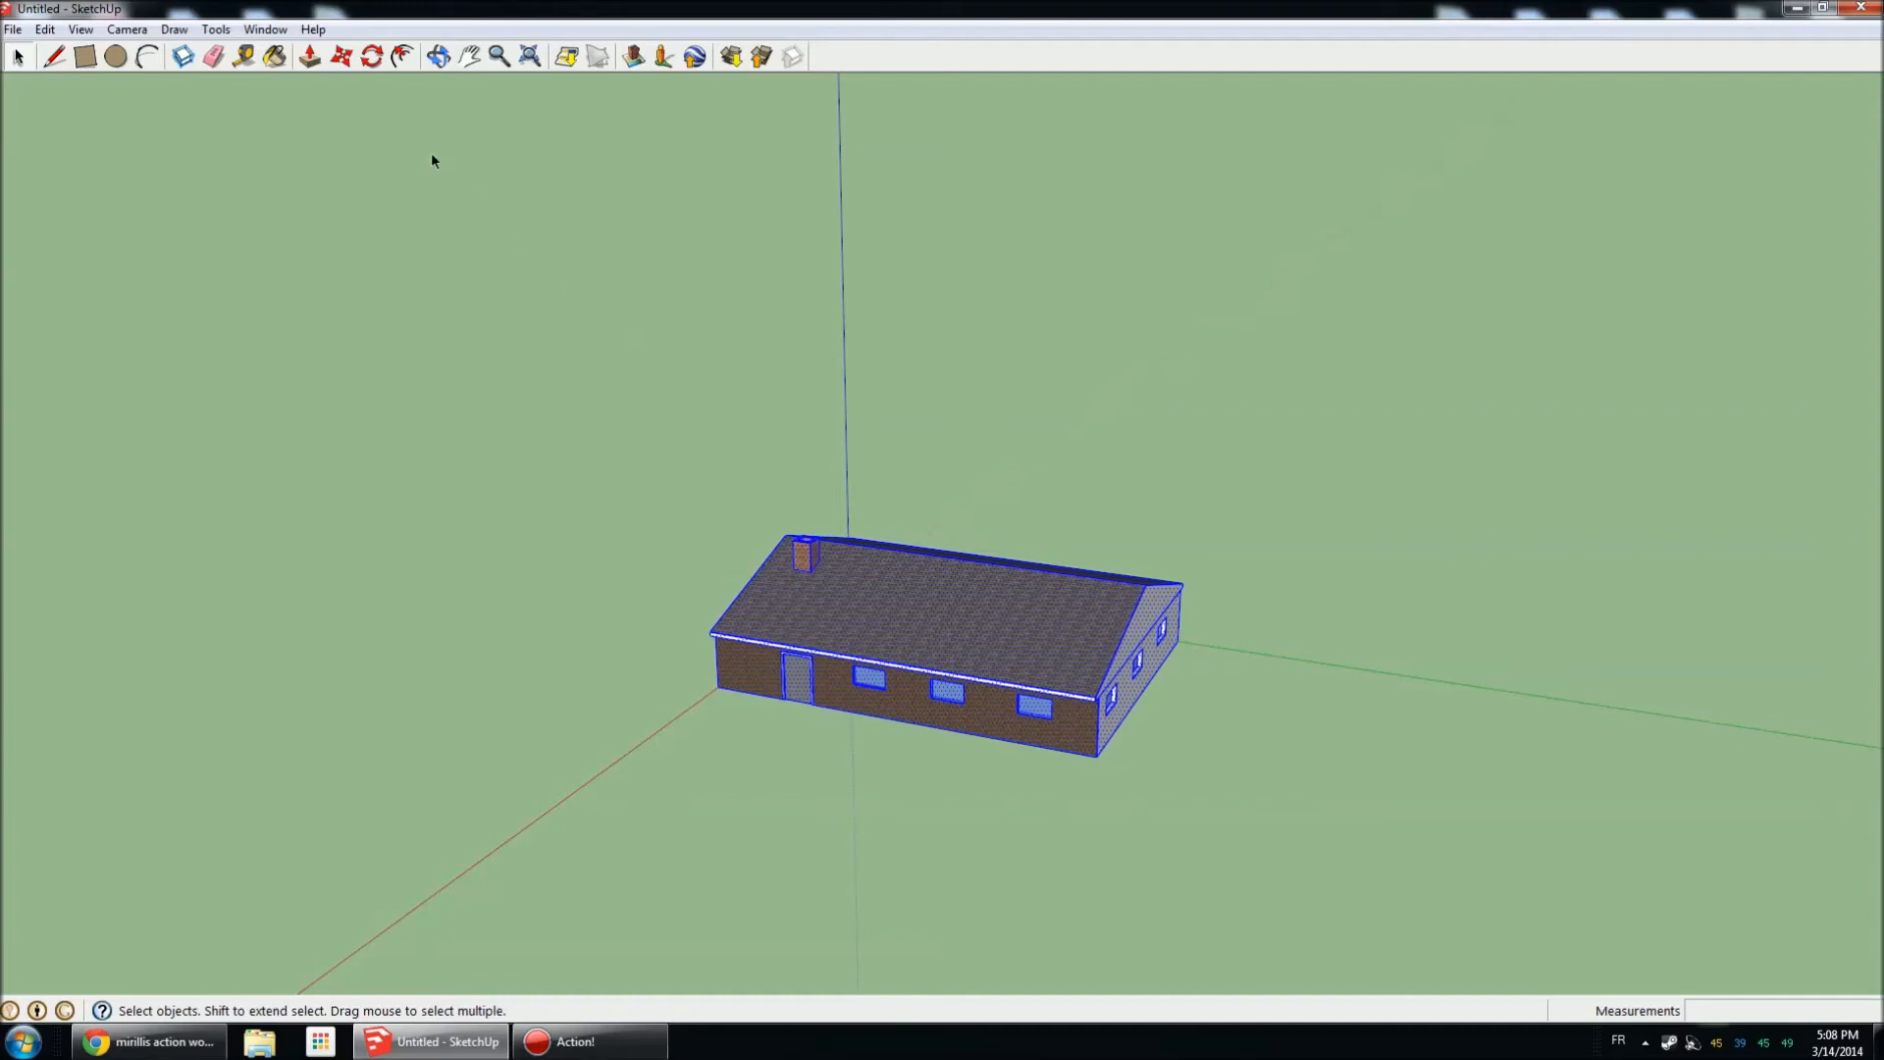
pyautogui.click(185, 58)
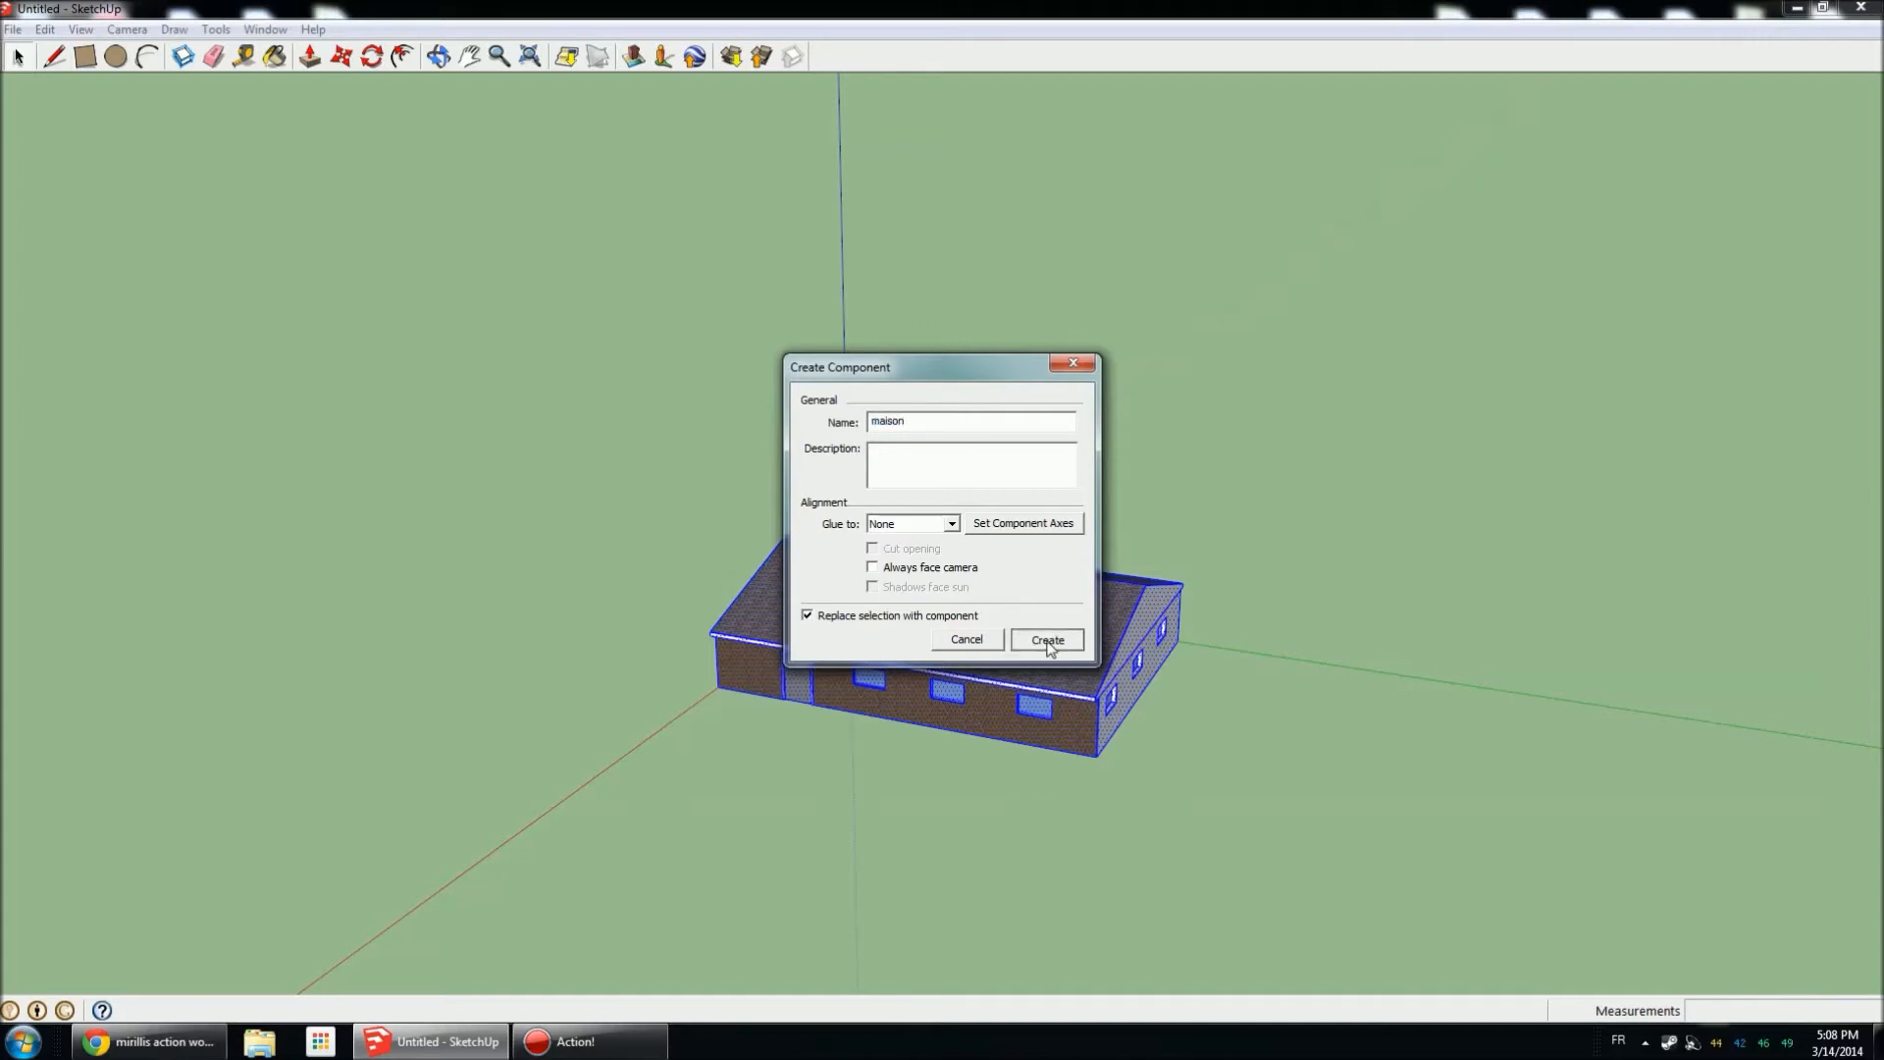
pyautogui.click(1048, 639)
# Review the commands available for the house component, including Explode, and clear the selection.
pyautogui.moveTo(1397, 651); pyautogui.dragTo(1168, 698, button='middle')
pyautogui.scroll(6, 942, 727)
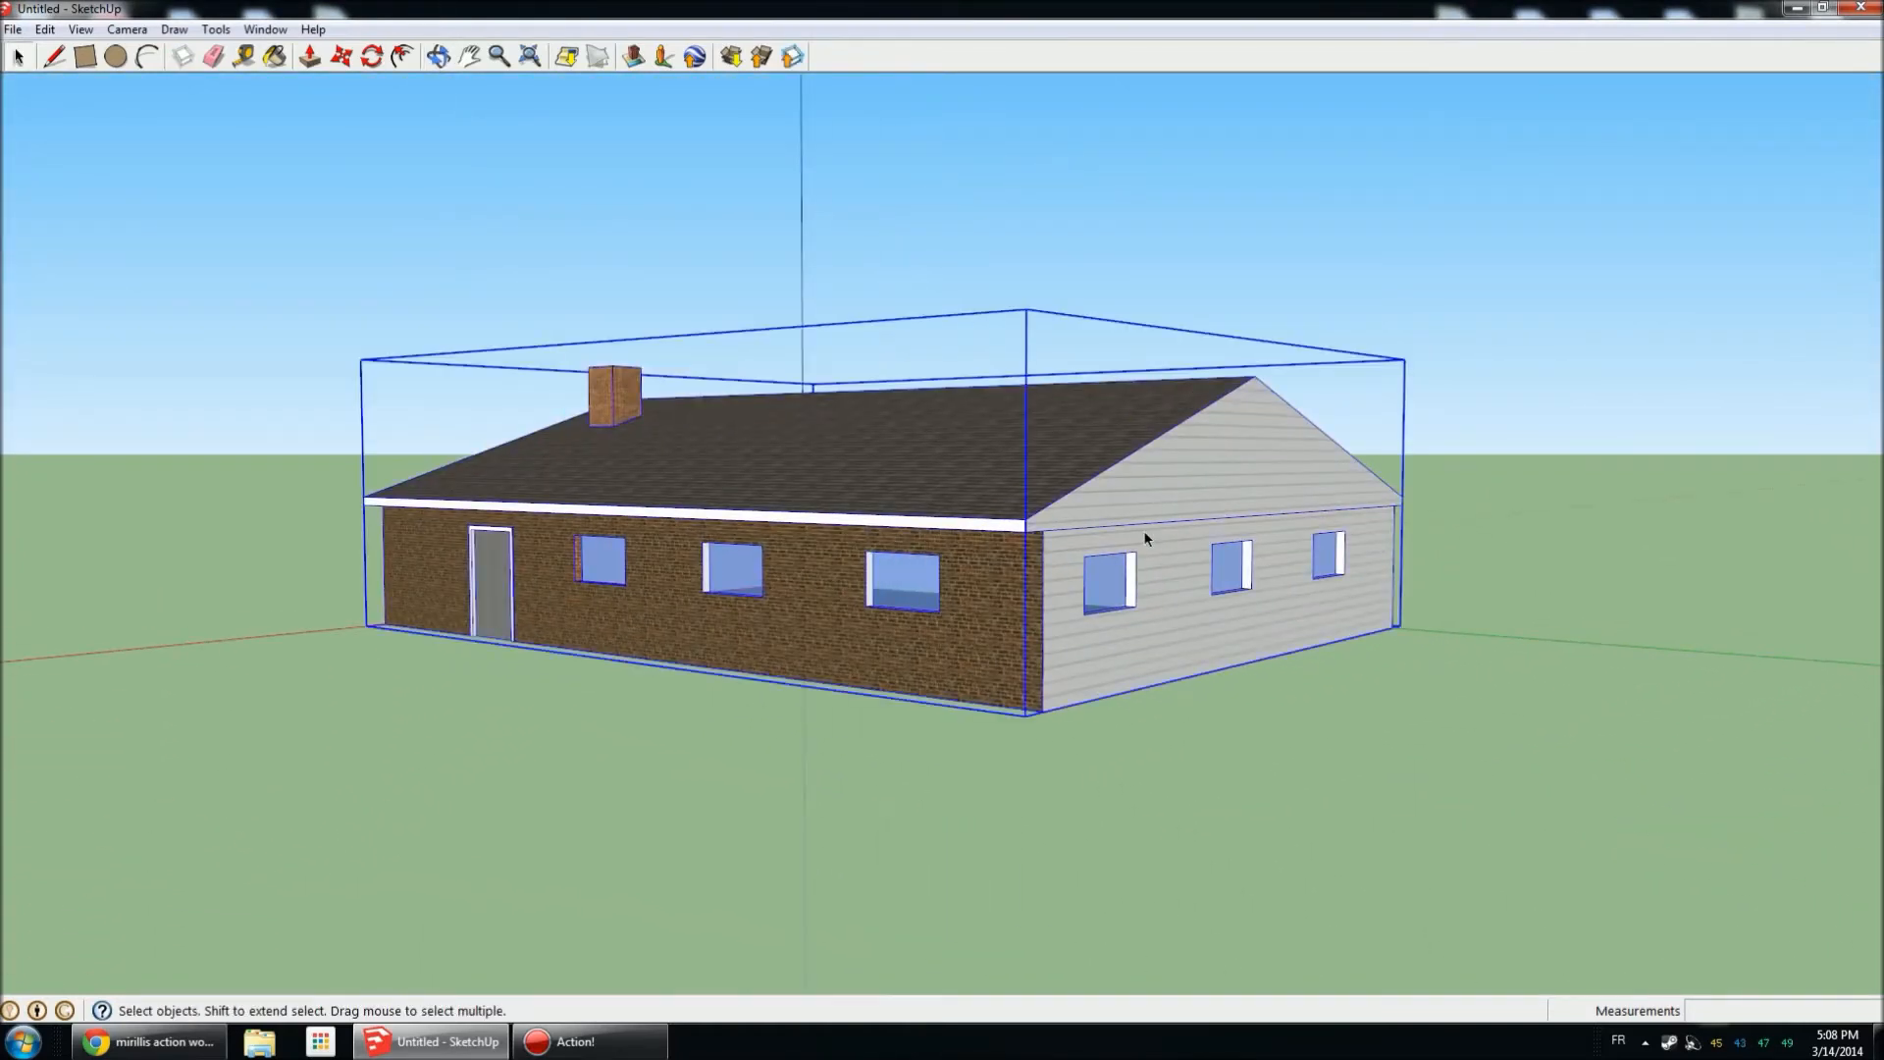
pyautogui.rightClick(1116, 481)
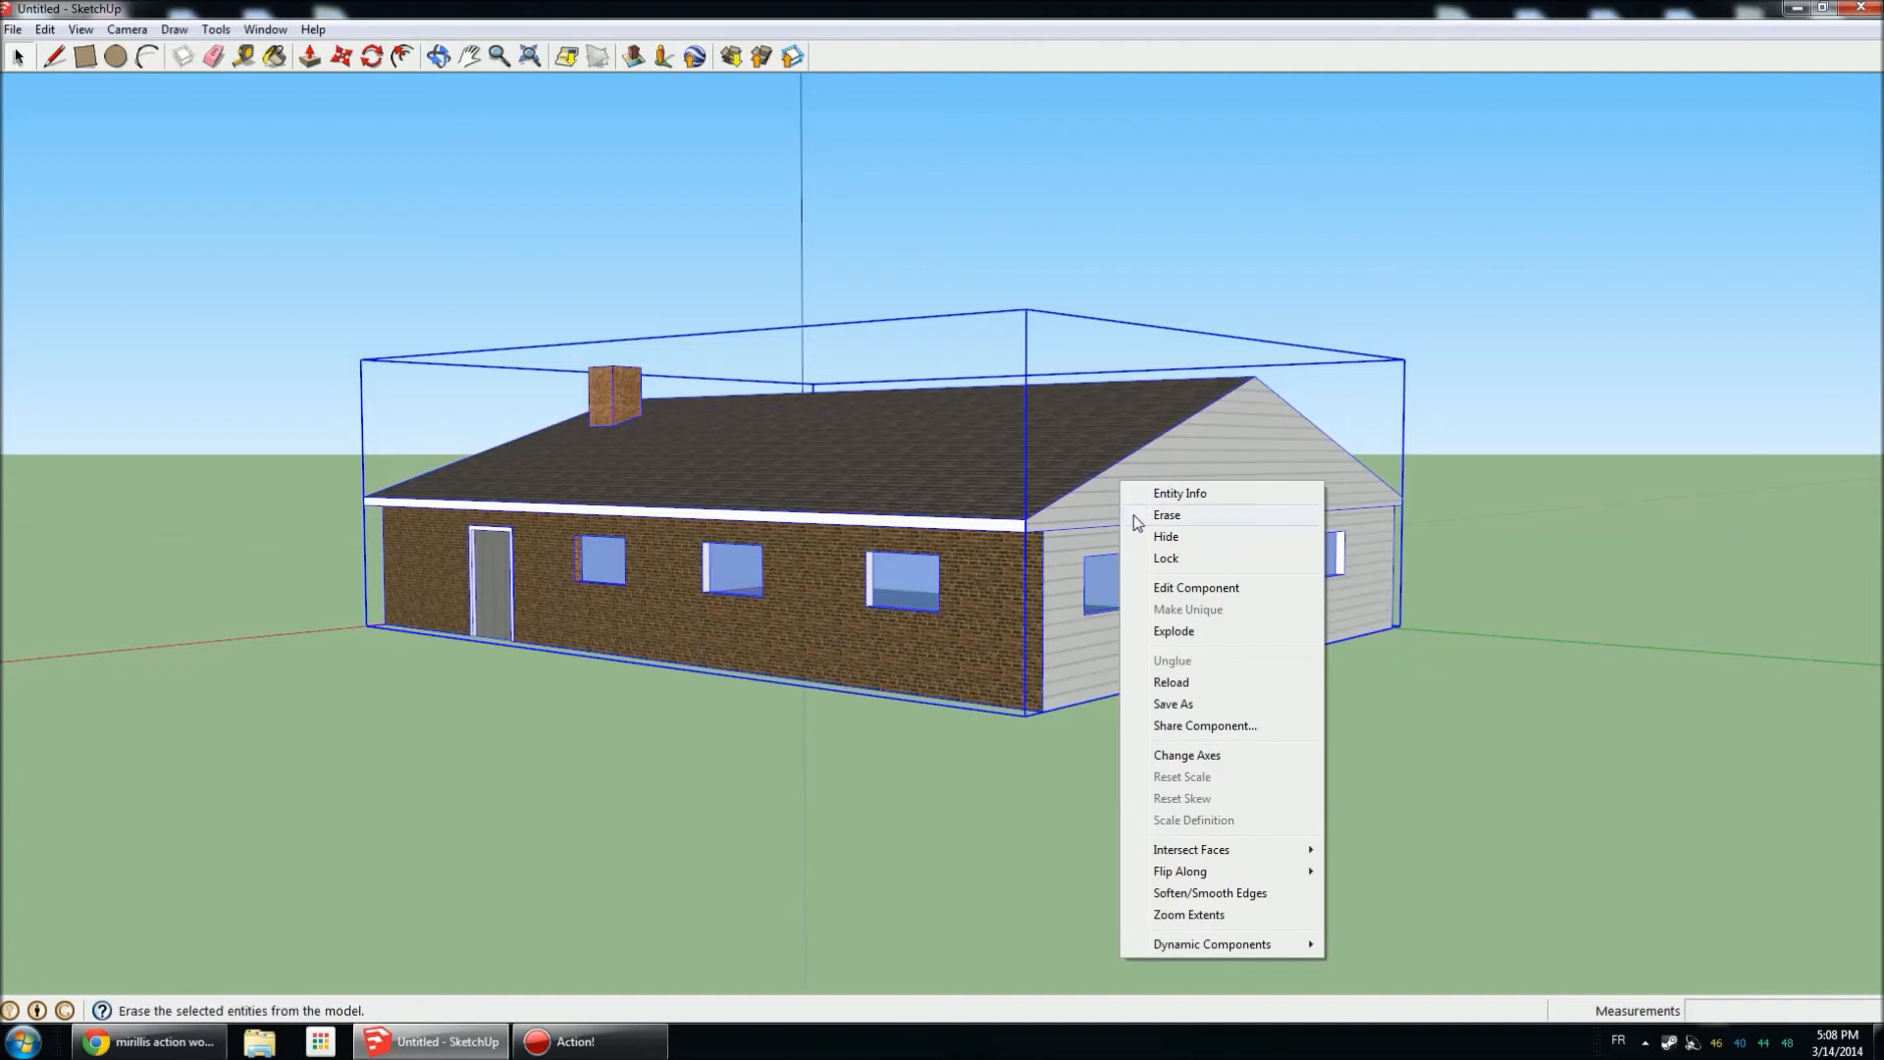
pyautogui.click(1205, 630)
pyautogui.click(1256, 764)
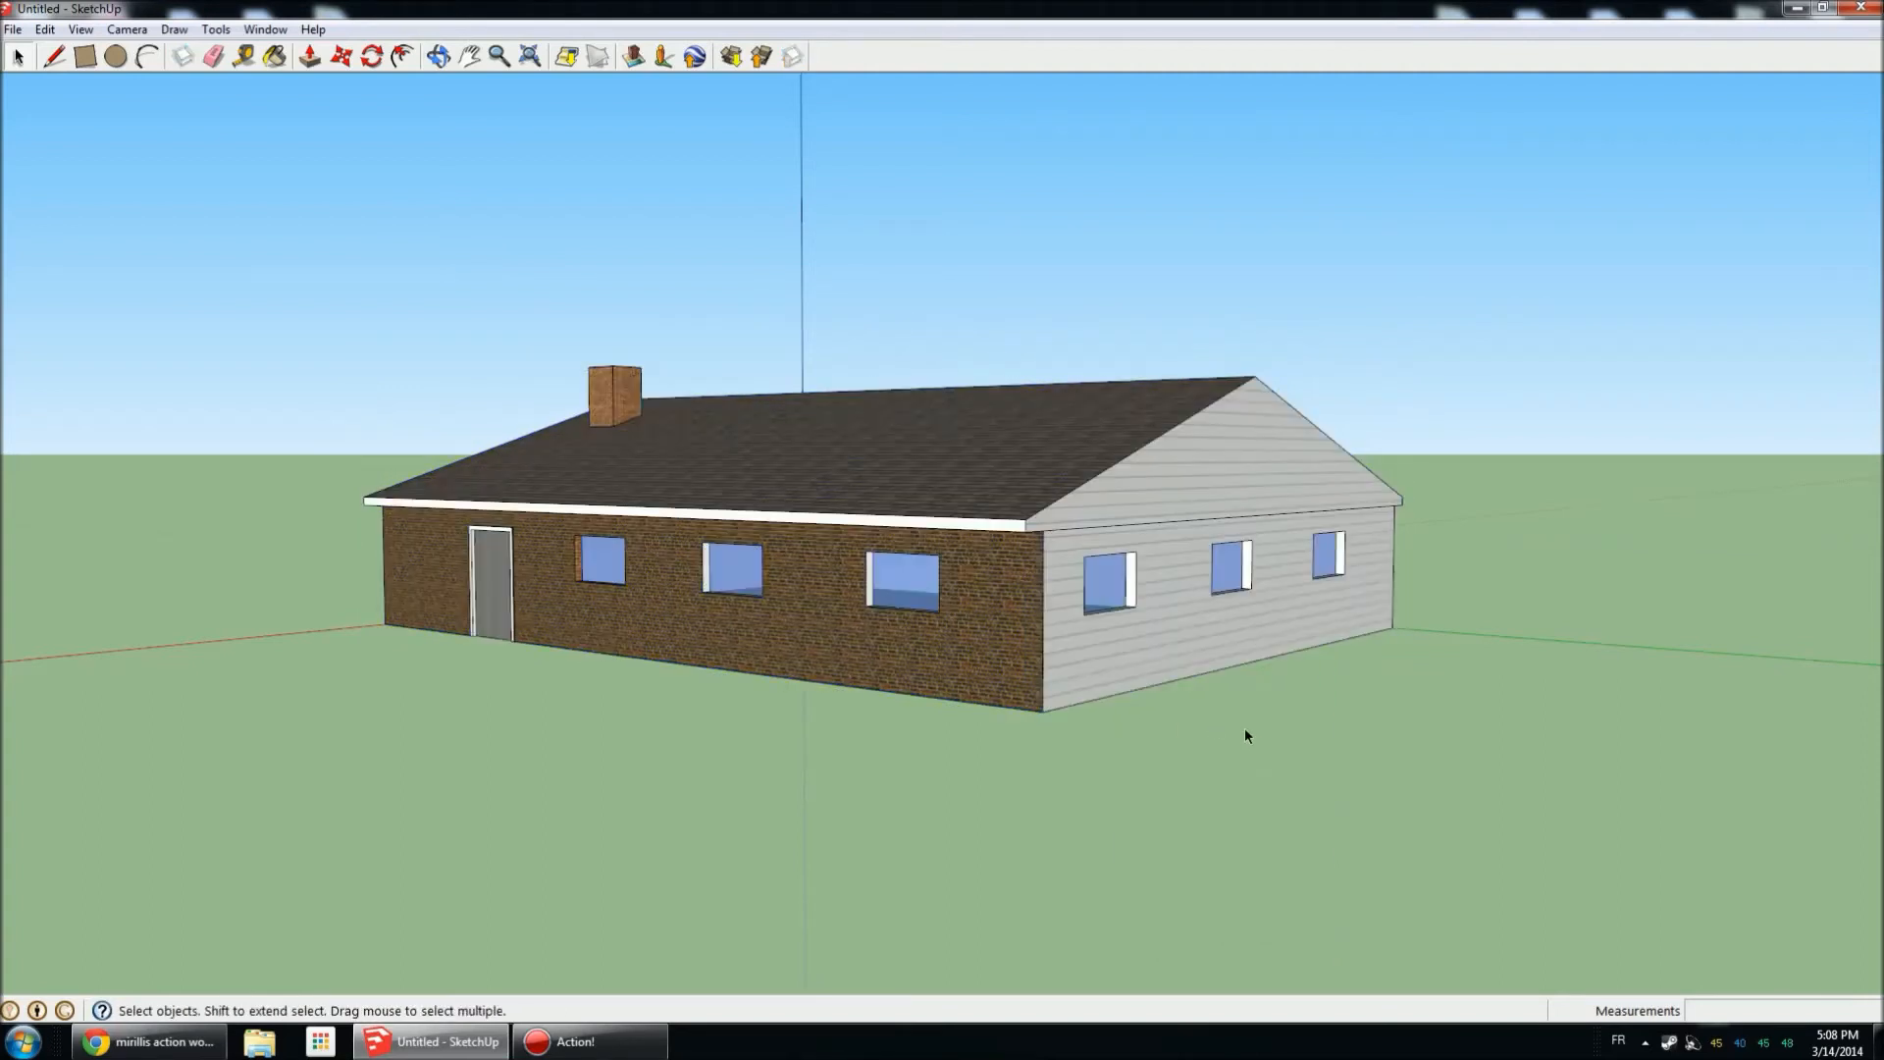
# Try rotating the house component about 24 degrees around a point on its gable-end base and undo the rotation.
pyautogui.click(1080, 519)
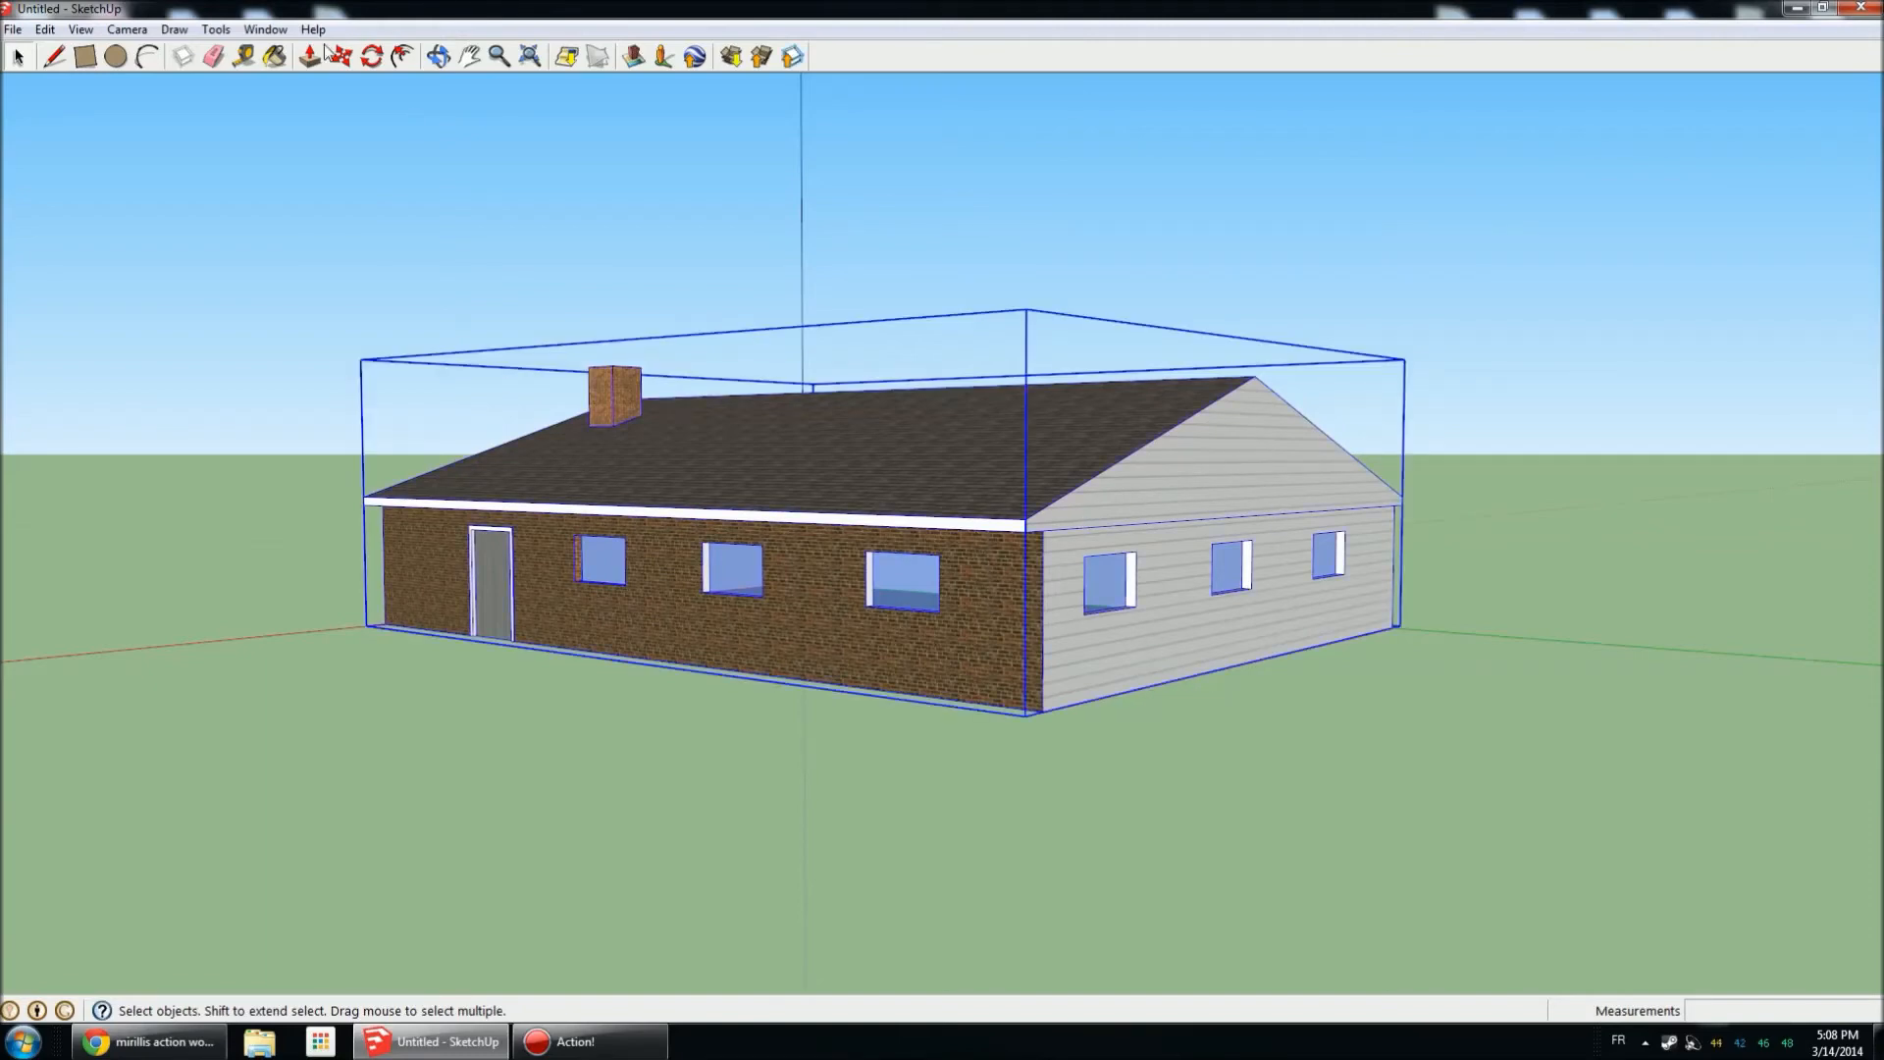
pyautogui.click(373, 57)
pyautogui.moveTo(1262, 652); pyautogui.dragTo(633, 810, button='middle')
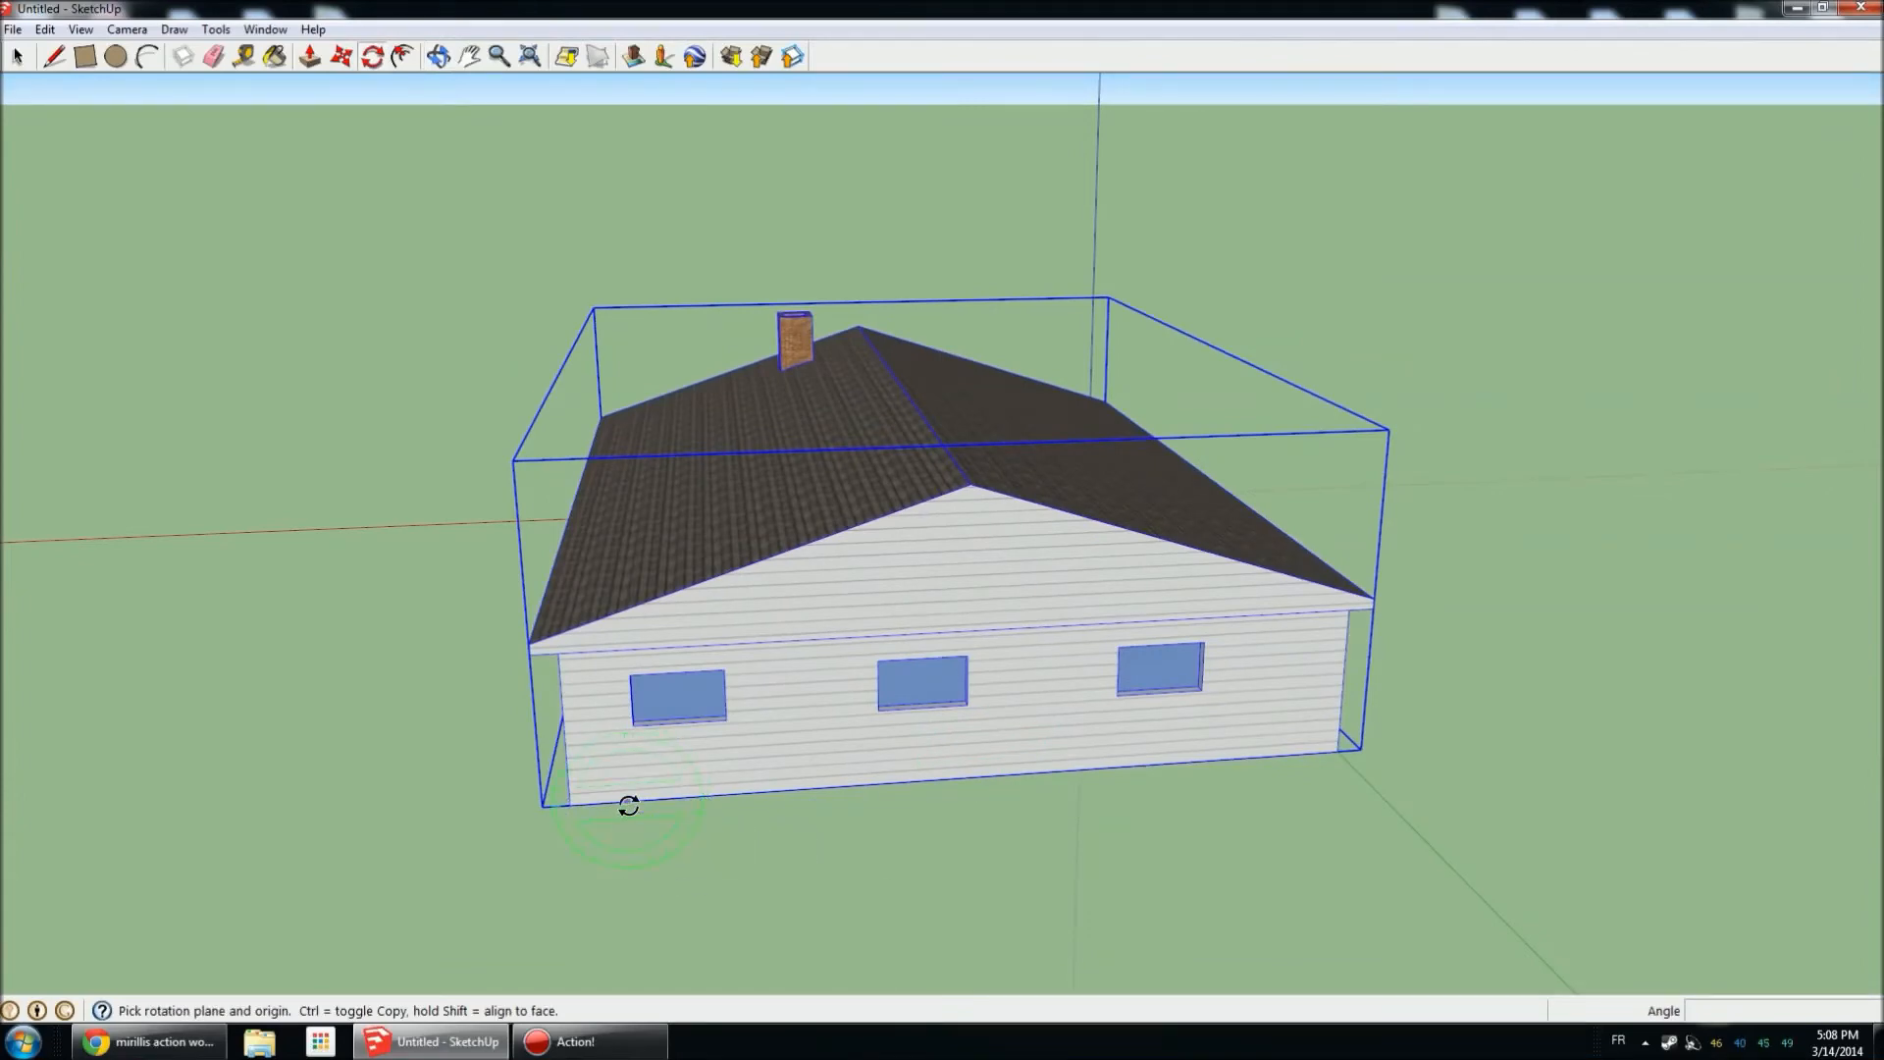
pyautogui.click(629, 805)
pyautogui.click(1169, 765)
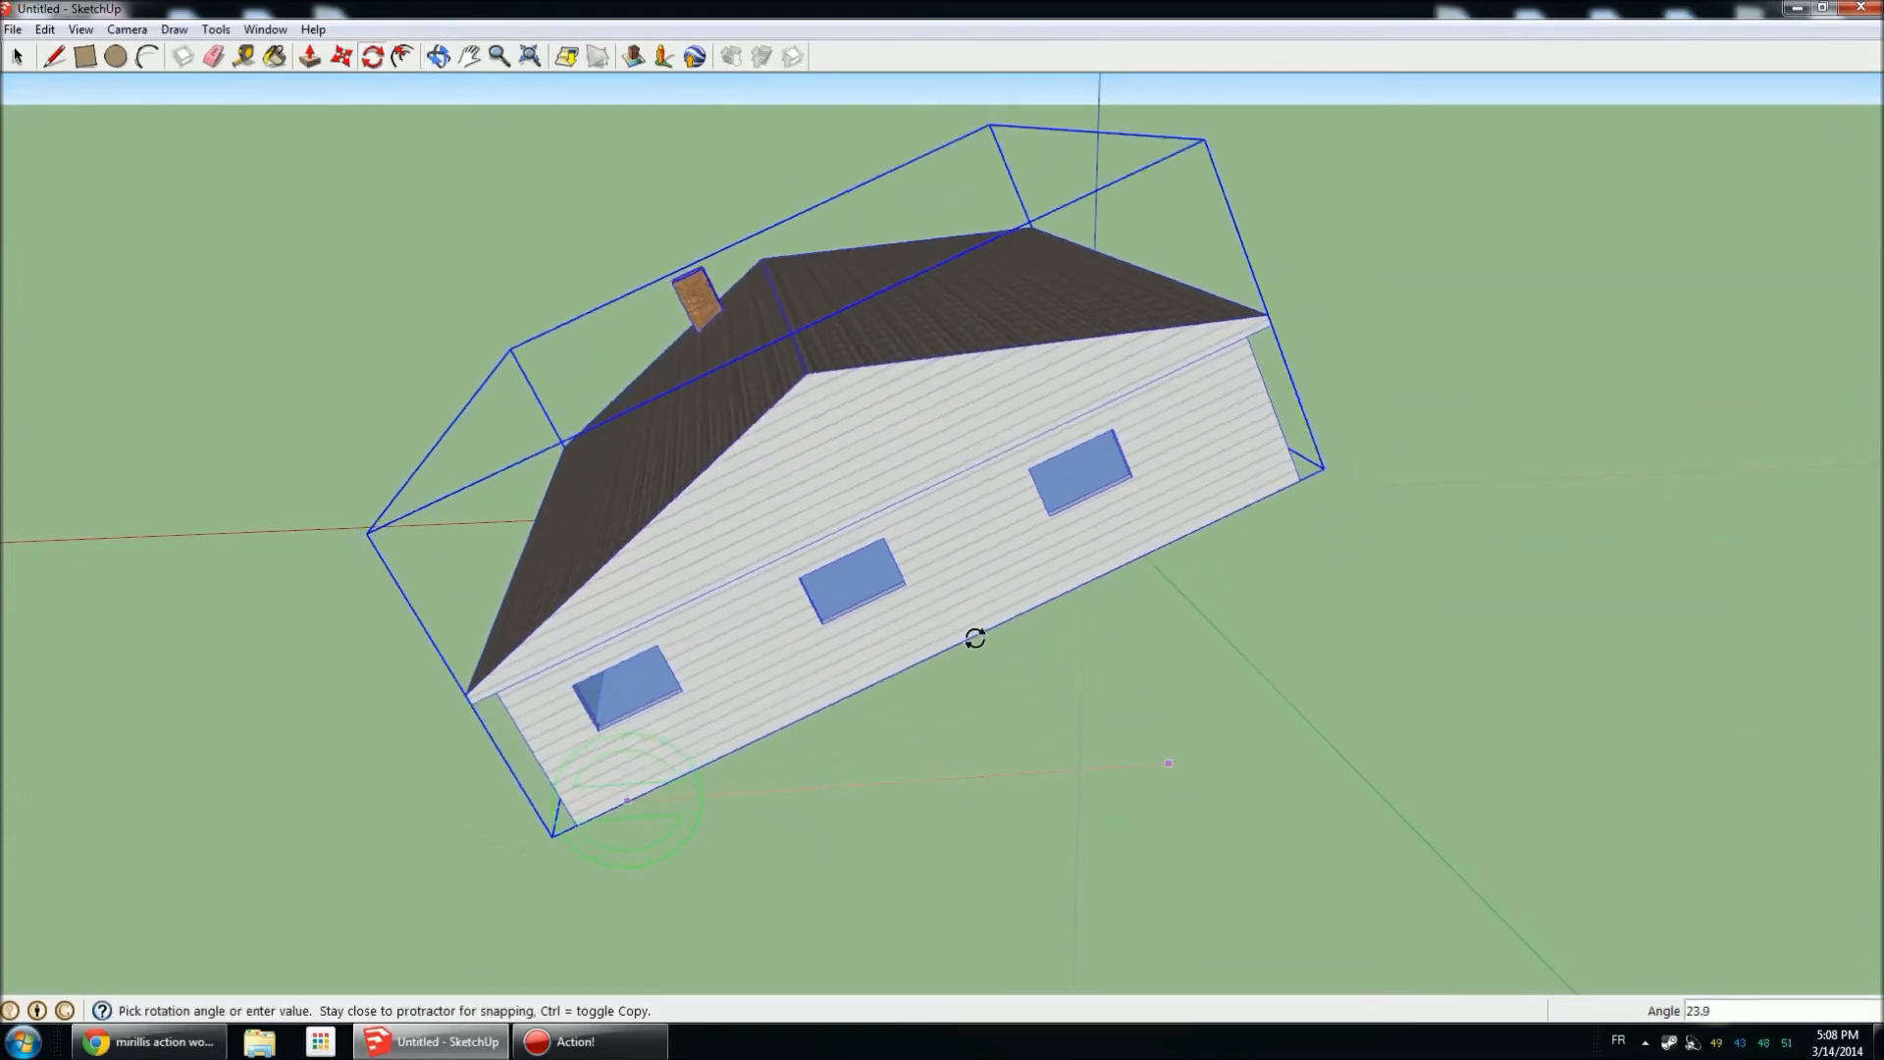
pyautogui.click(965, 626)
pyautogui.hotkey('ctrl', 'z')
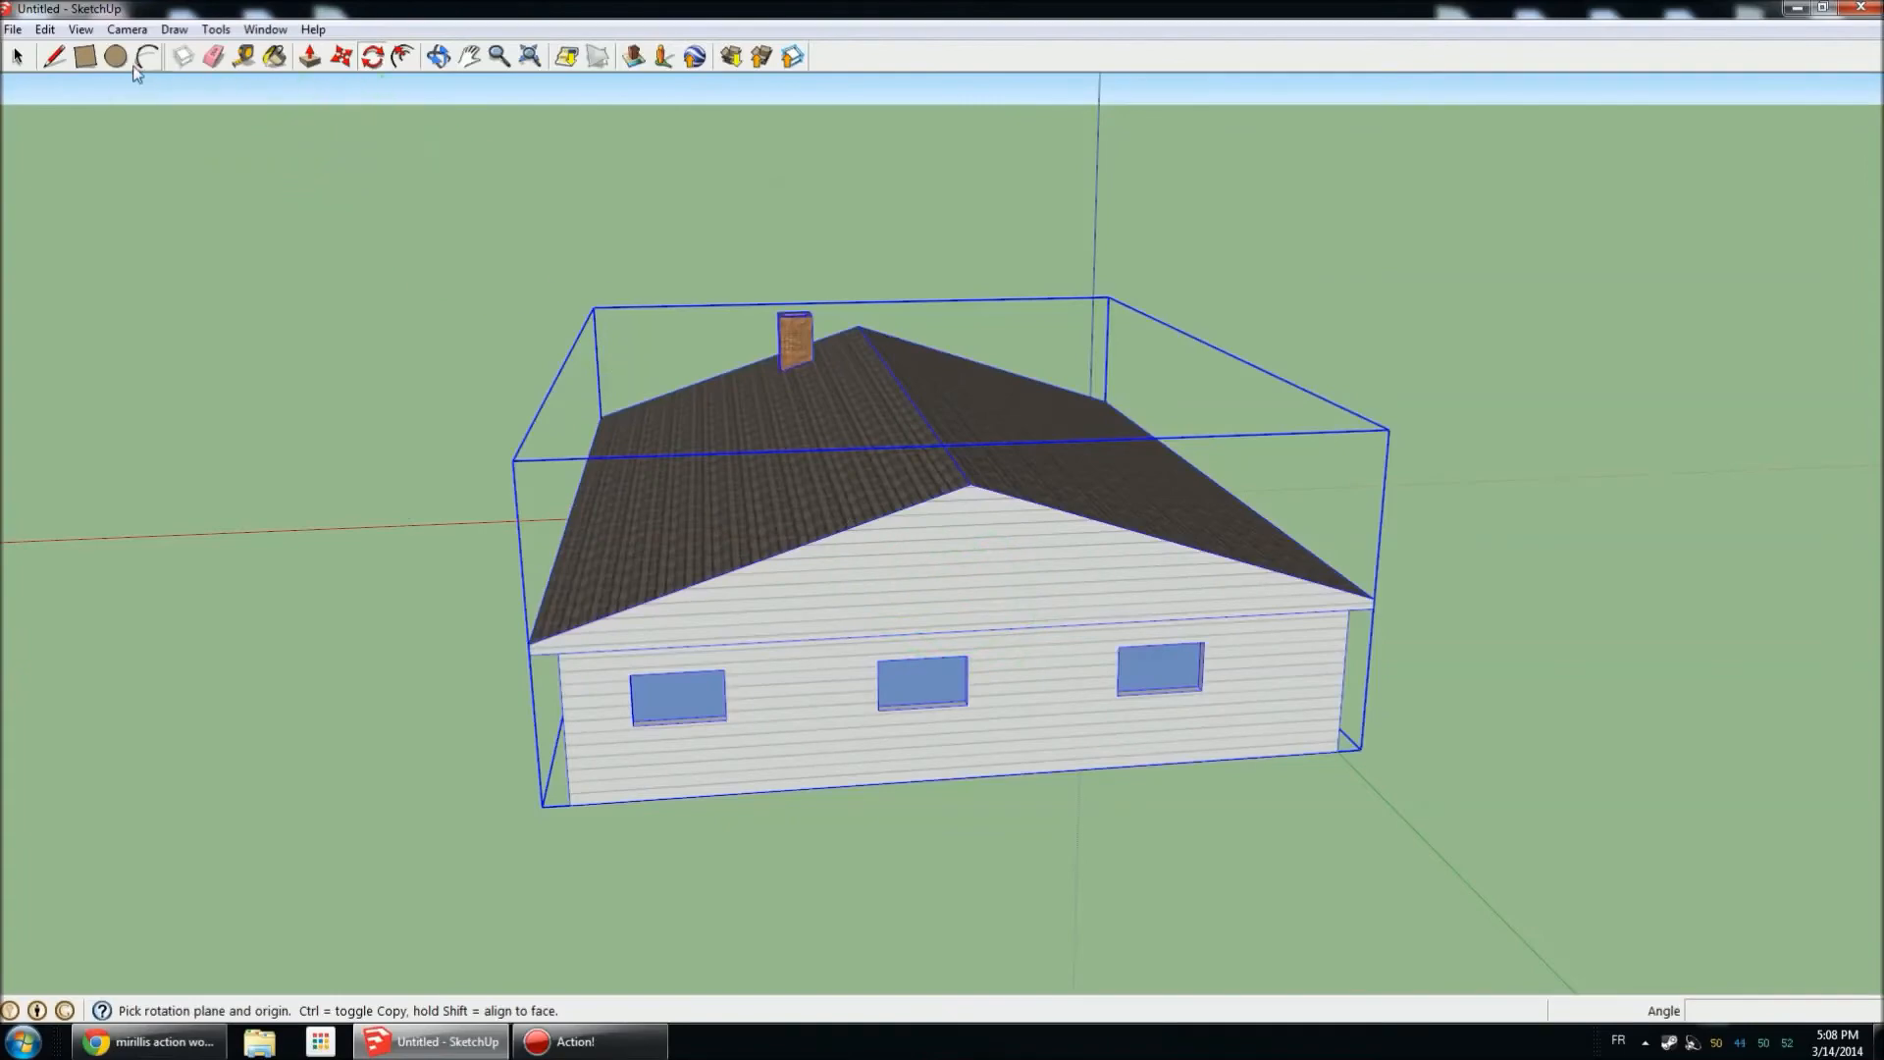
# Copy the house component with the Move tool, placing the copy about 28.6 m from the original.
pyautogui.click(341, 57)
pyautogui.moveTo(687, 432); pyautogui.dragTo(1190, 433, button='middle')
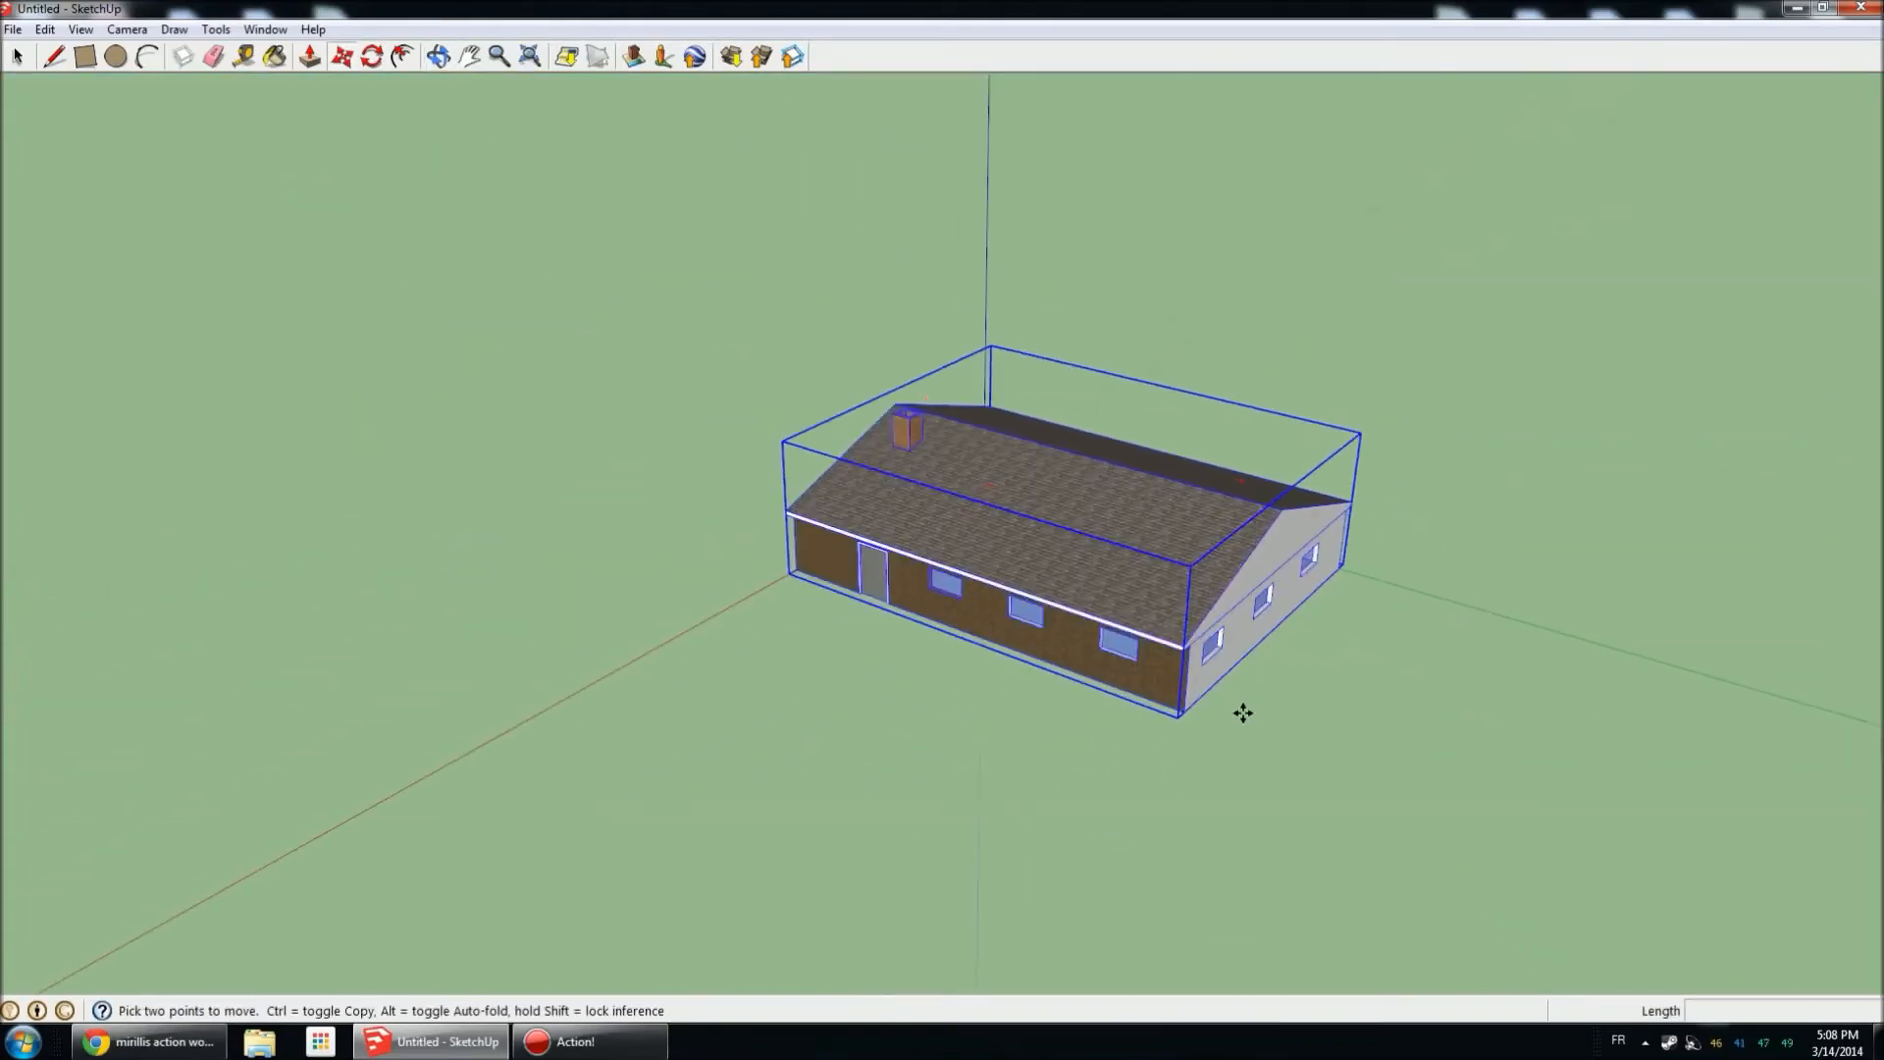
pyautogui.click(1187, 707)
pyautogui.press('ctrl')
pyautogui.click(657, 522)
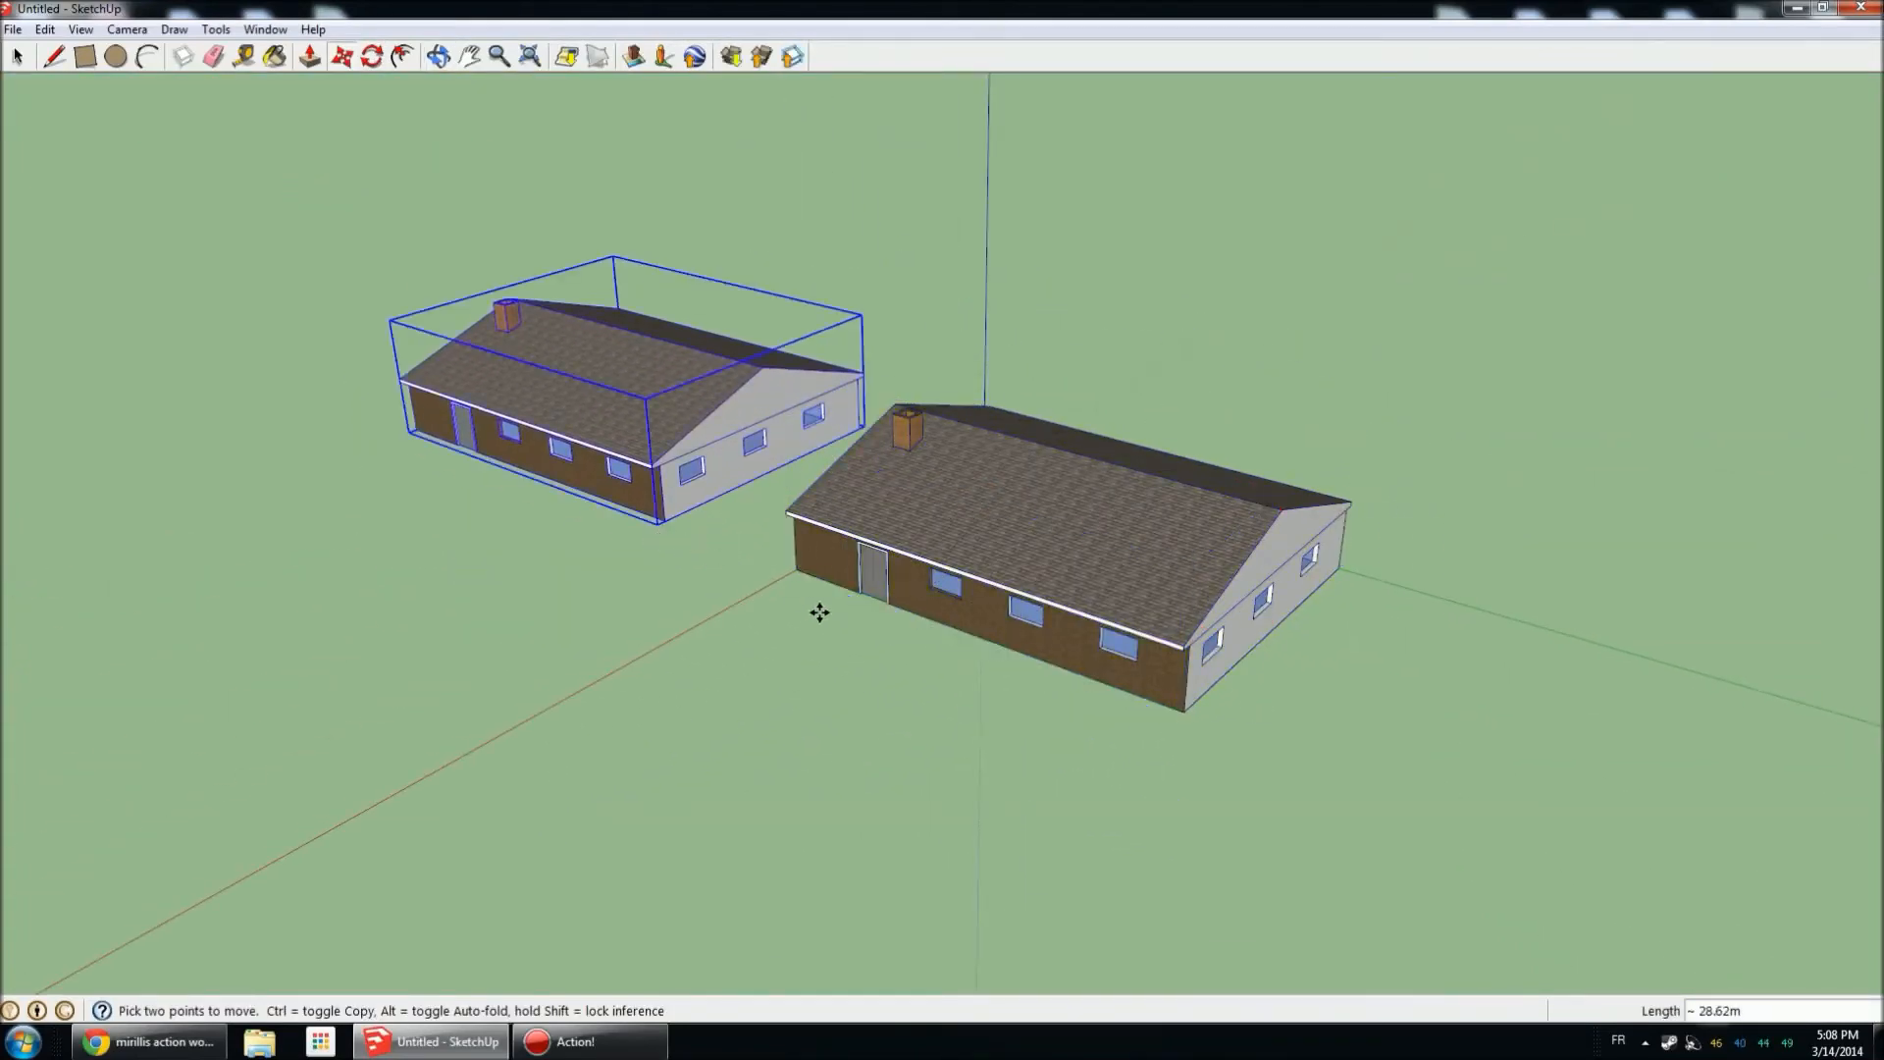
# Make a second house copy from the first one, placing it about 24.2 m away.
pyautogui.press('ctrl')
pyautogui.click(662, 525)
pyautogui.click(102, 652)
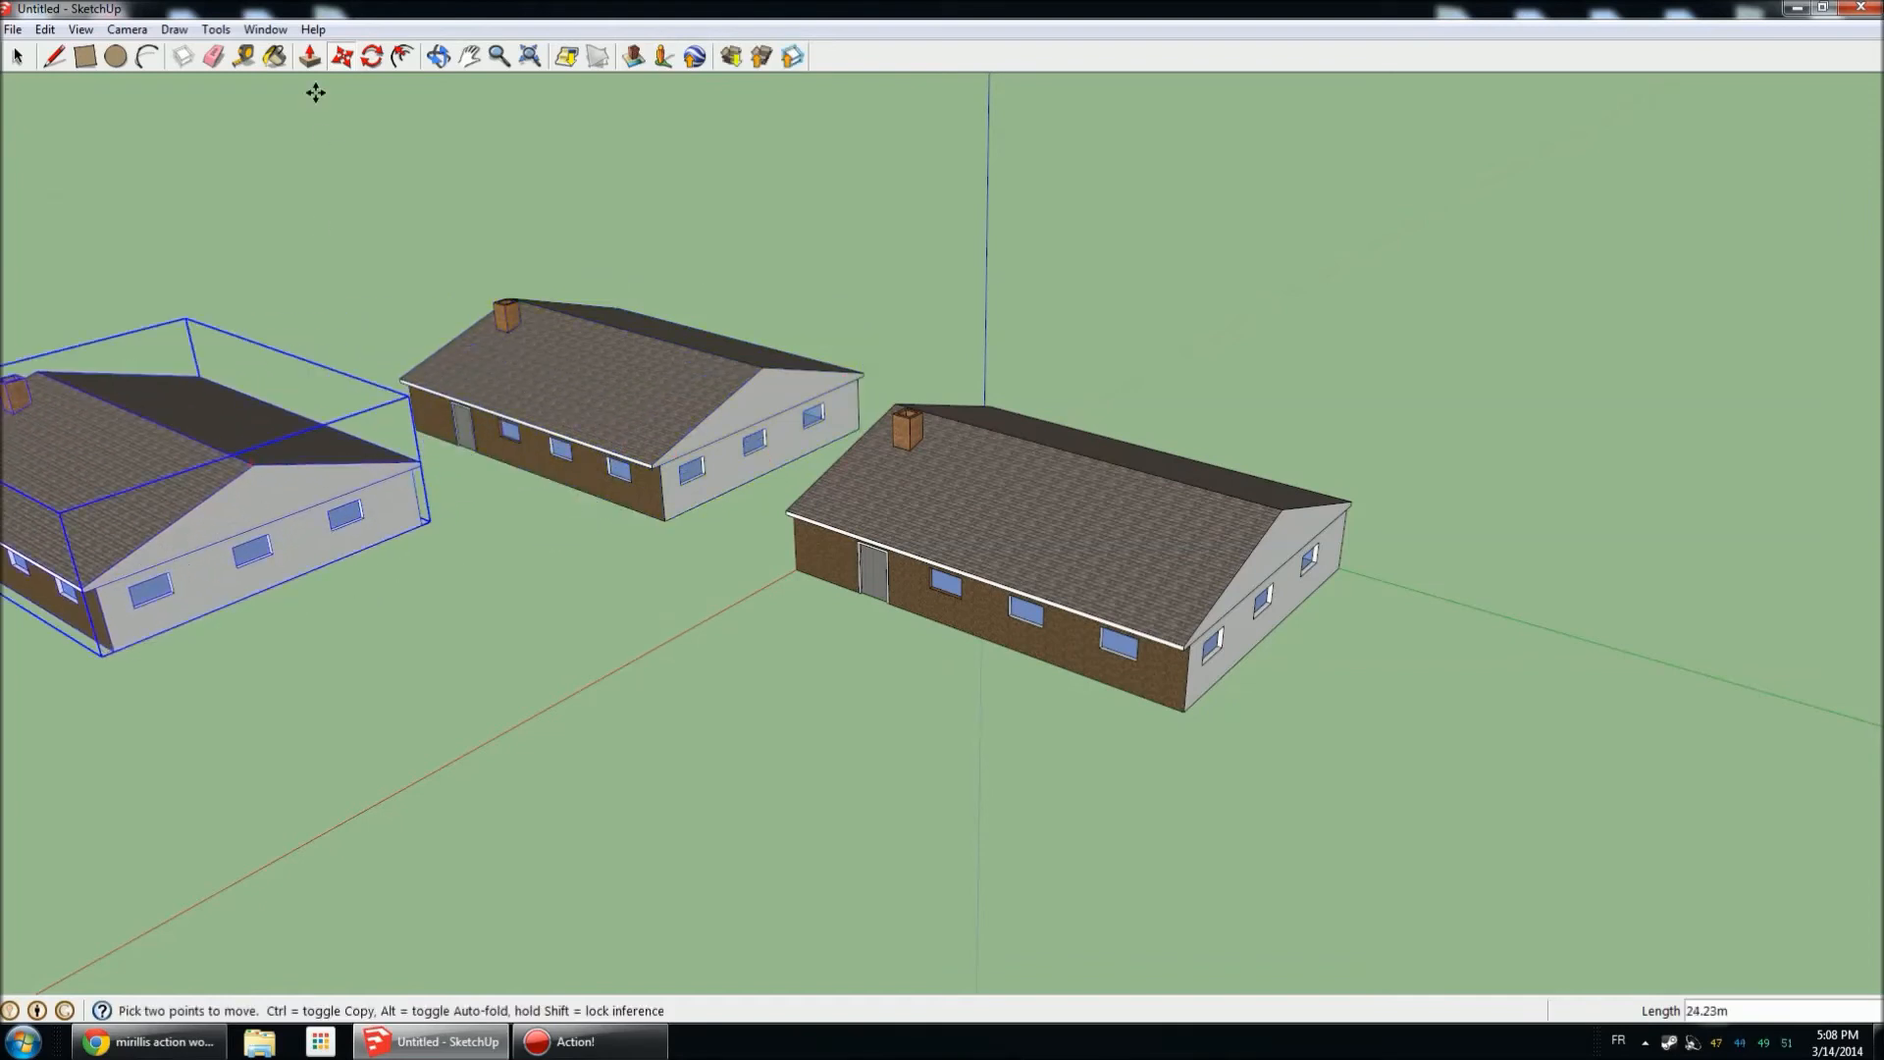
# Rotate the selected second house copy 90 degrees around the base corner where its brick front meets the gable end.
pyautogui.click(374, 57)
pyautogui.scroll(-3, 1011, 504)
pyautogui.scroll(4, 403, 589)
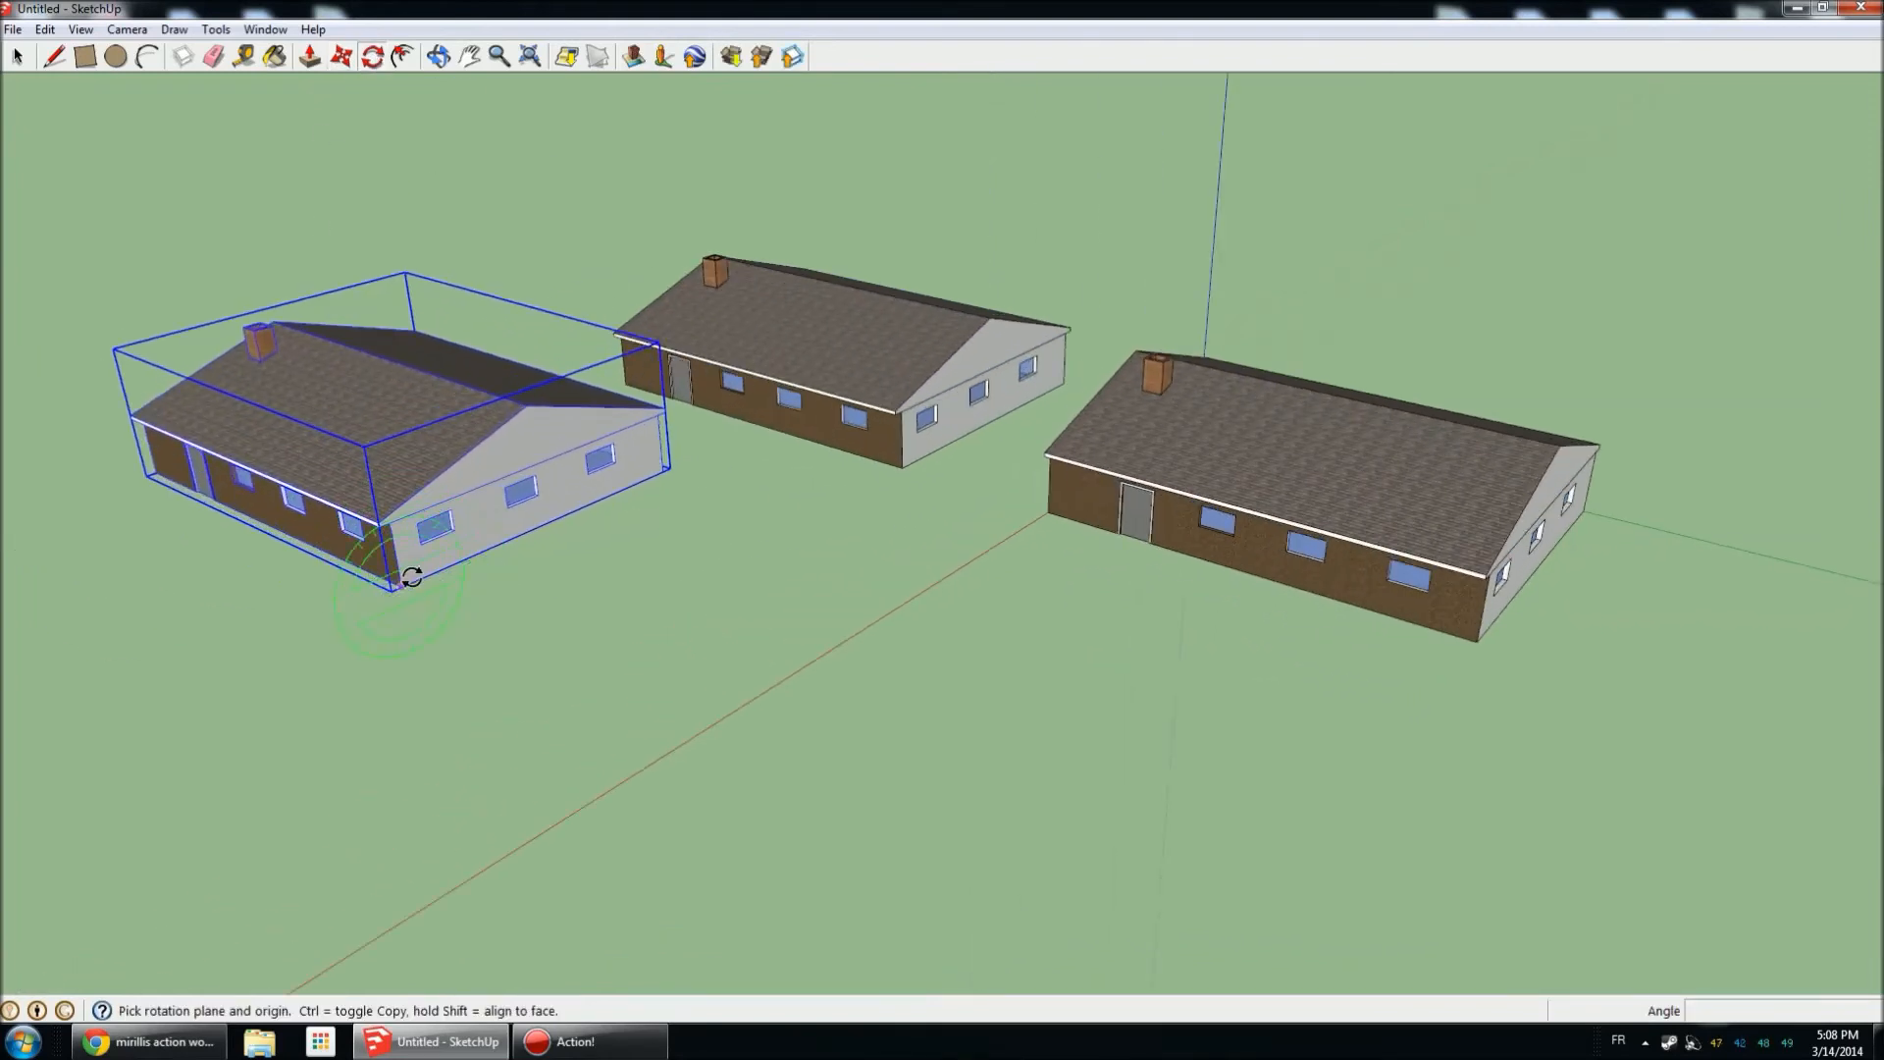
pyautogui.click(401, 585)
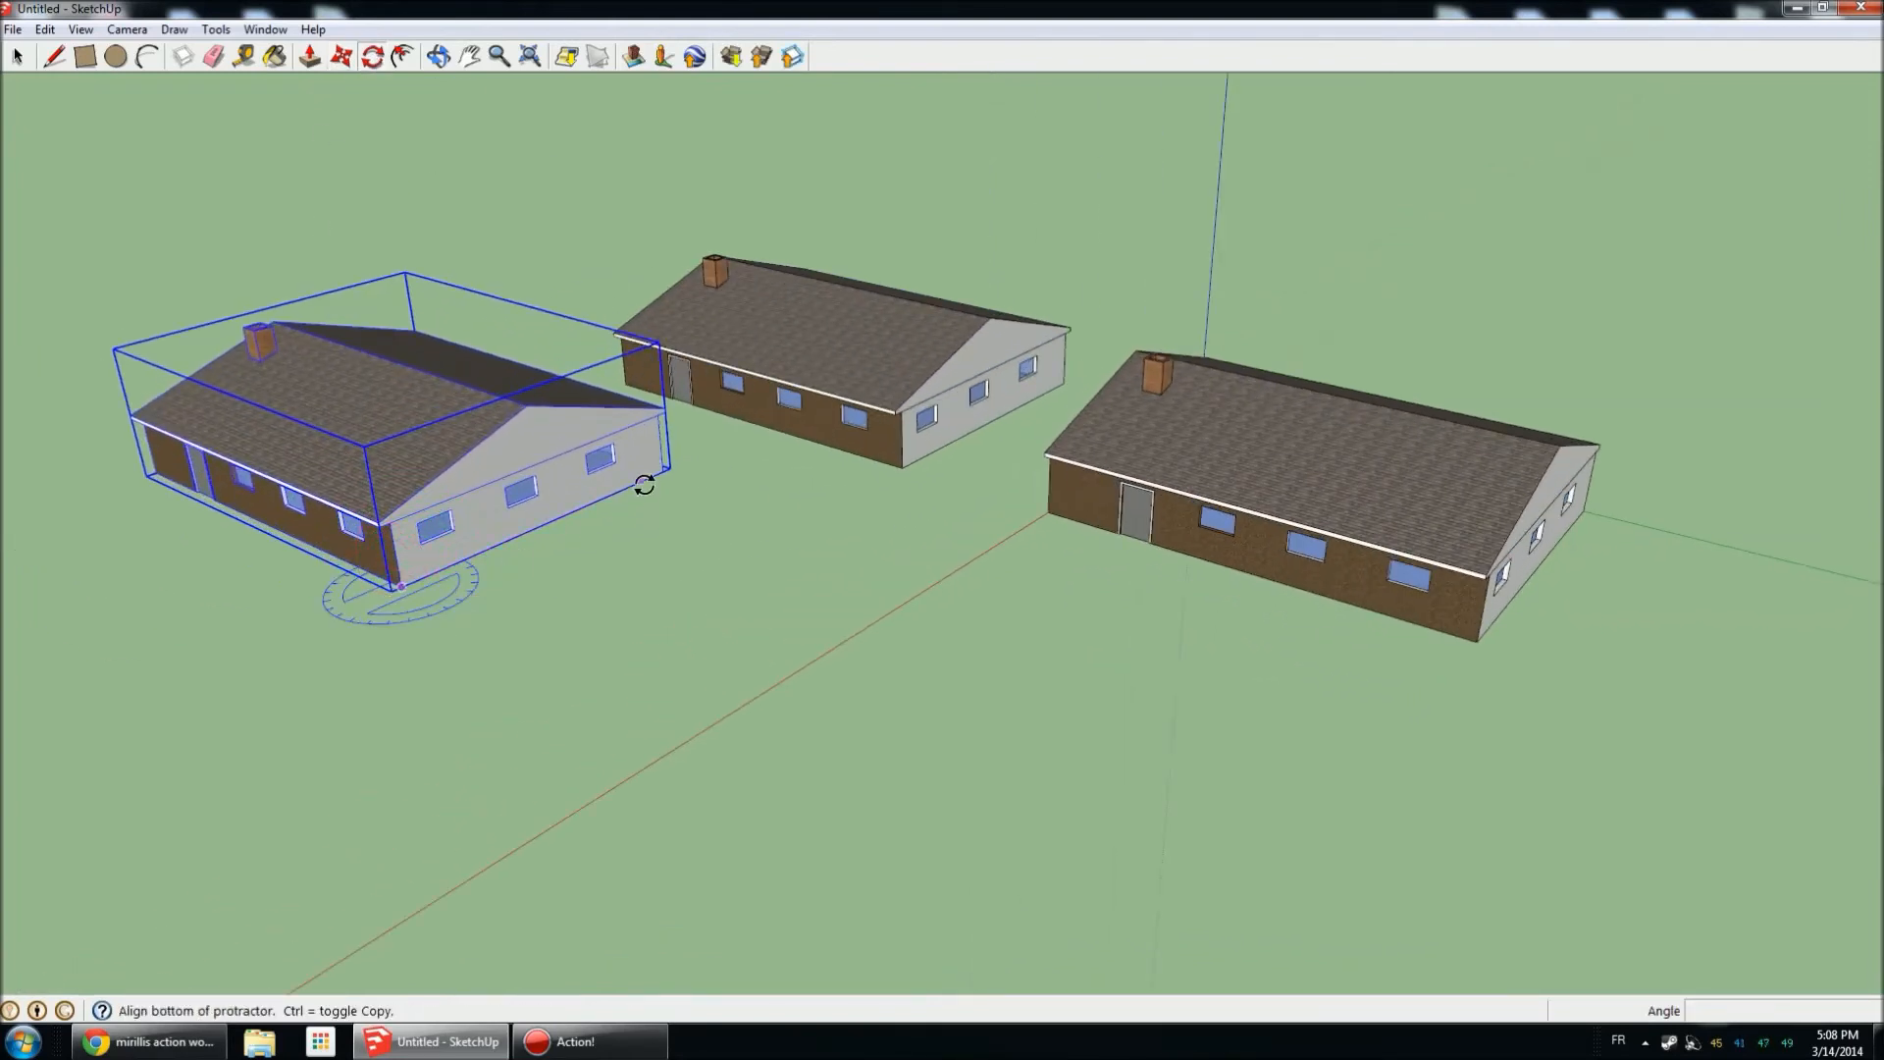
pyautogui.click(646, 477)
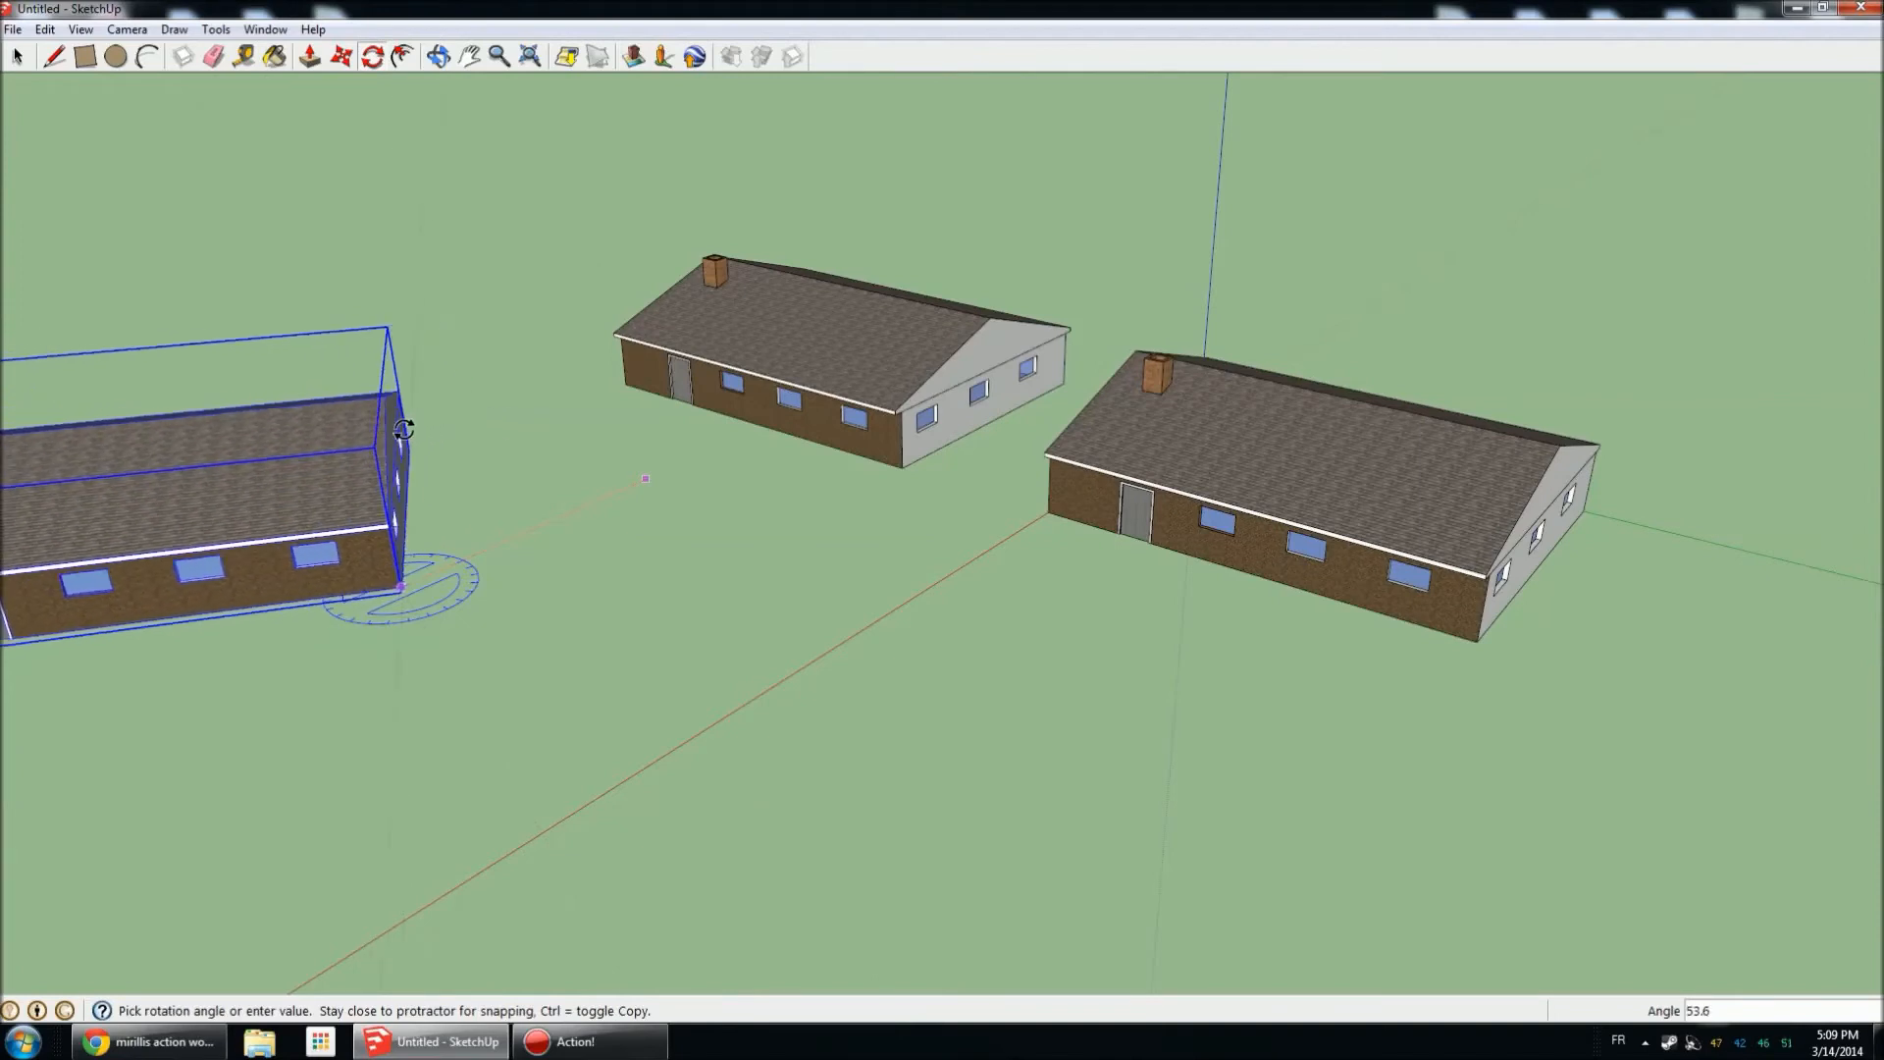
pyautogui.click(324, 443)
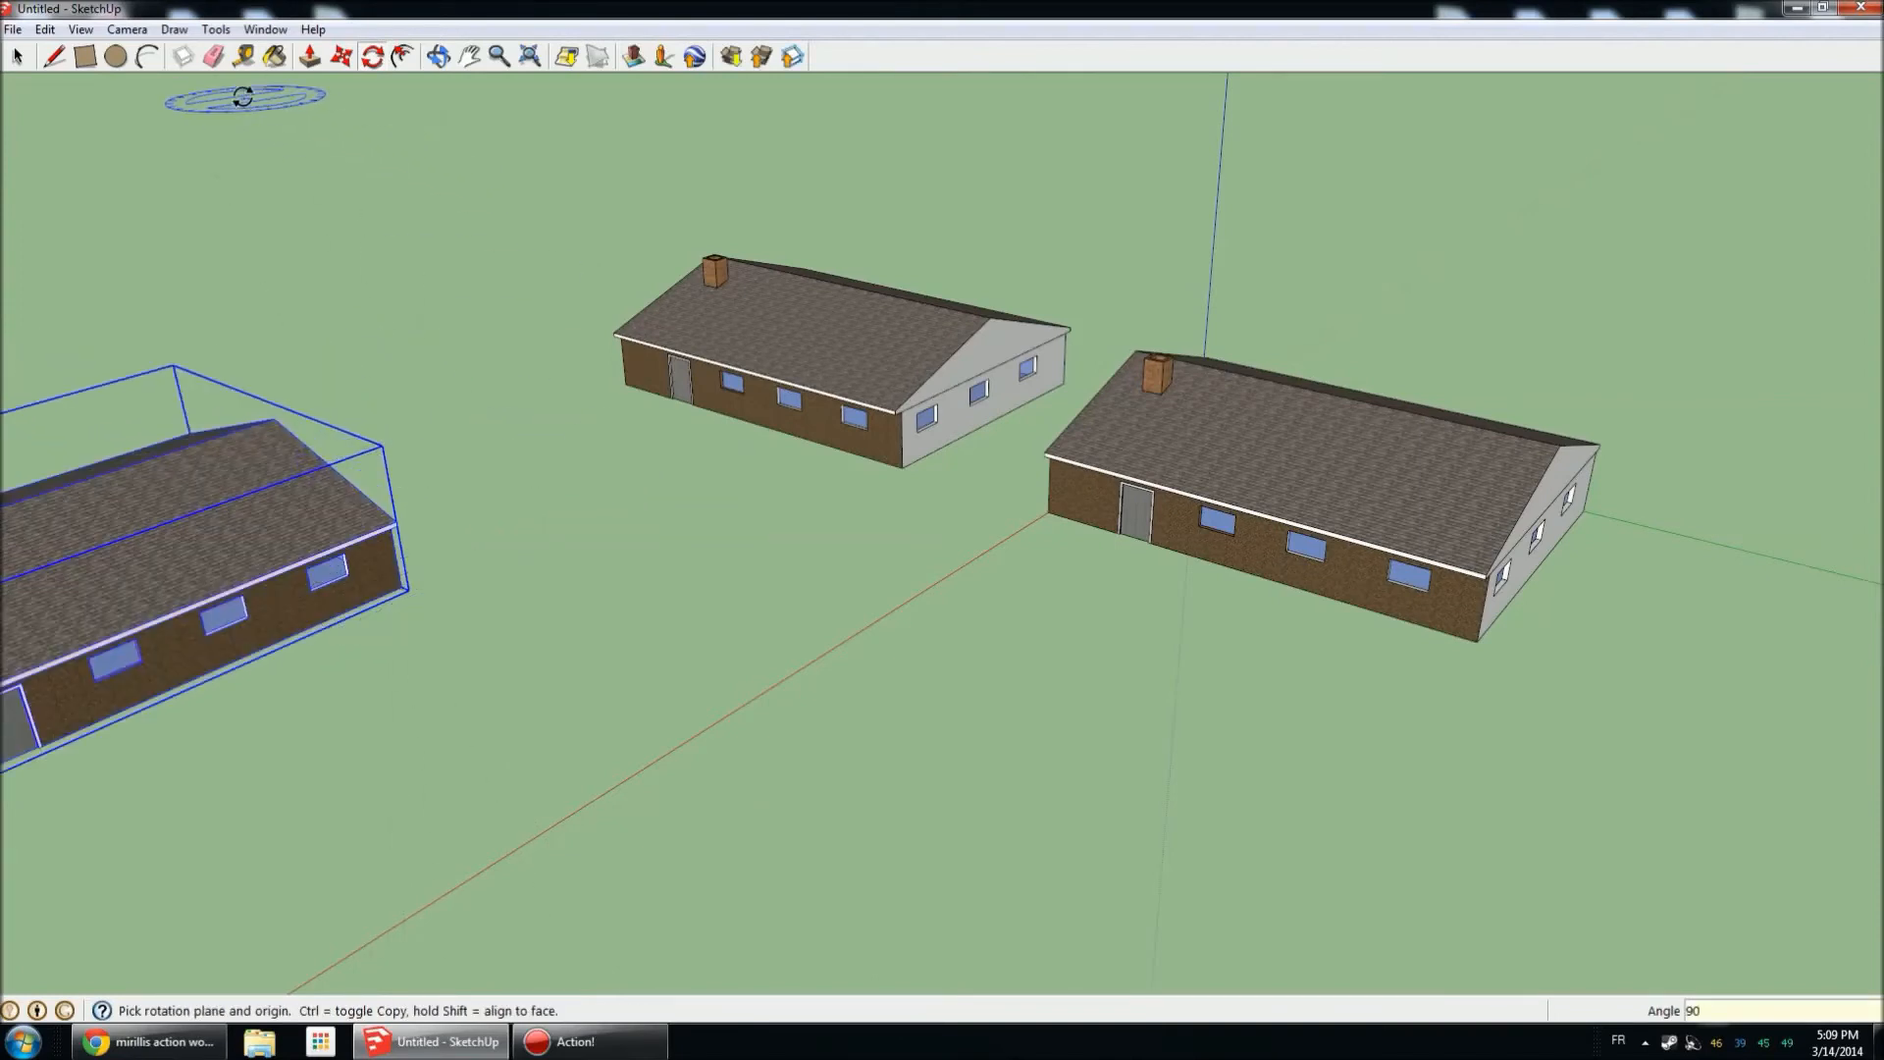
pyautogui.click(17, 56)
# Draw a large ground rectangle that surrounds all three houses.
pyautogui.scroll(-5, 960, 503)
pyautogui.moveTo(1124, 574); pyautogui.dragTo(833, 576, button='middle')
pyautogui.click(86, 57)
pyautogui.click(245, 243)
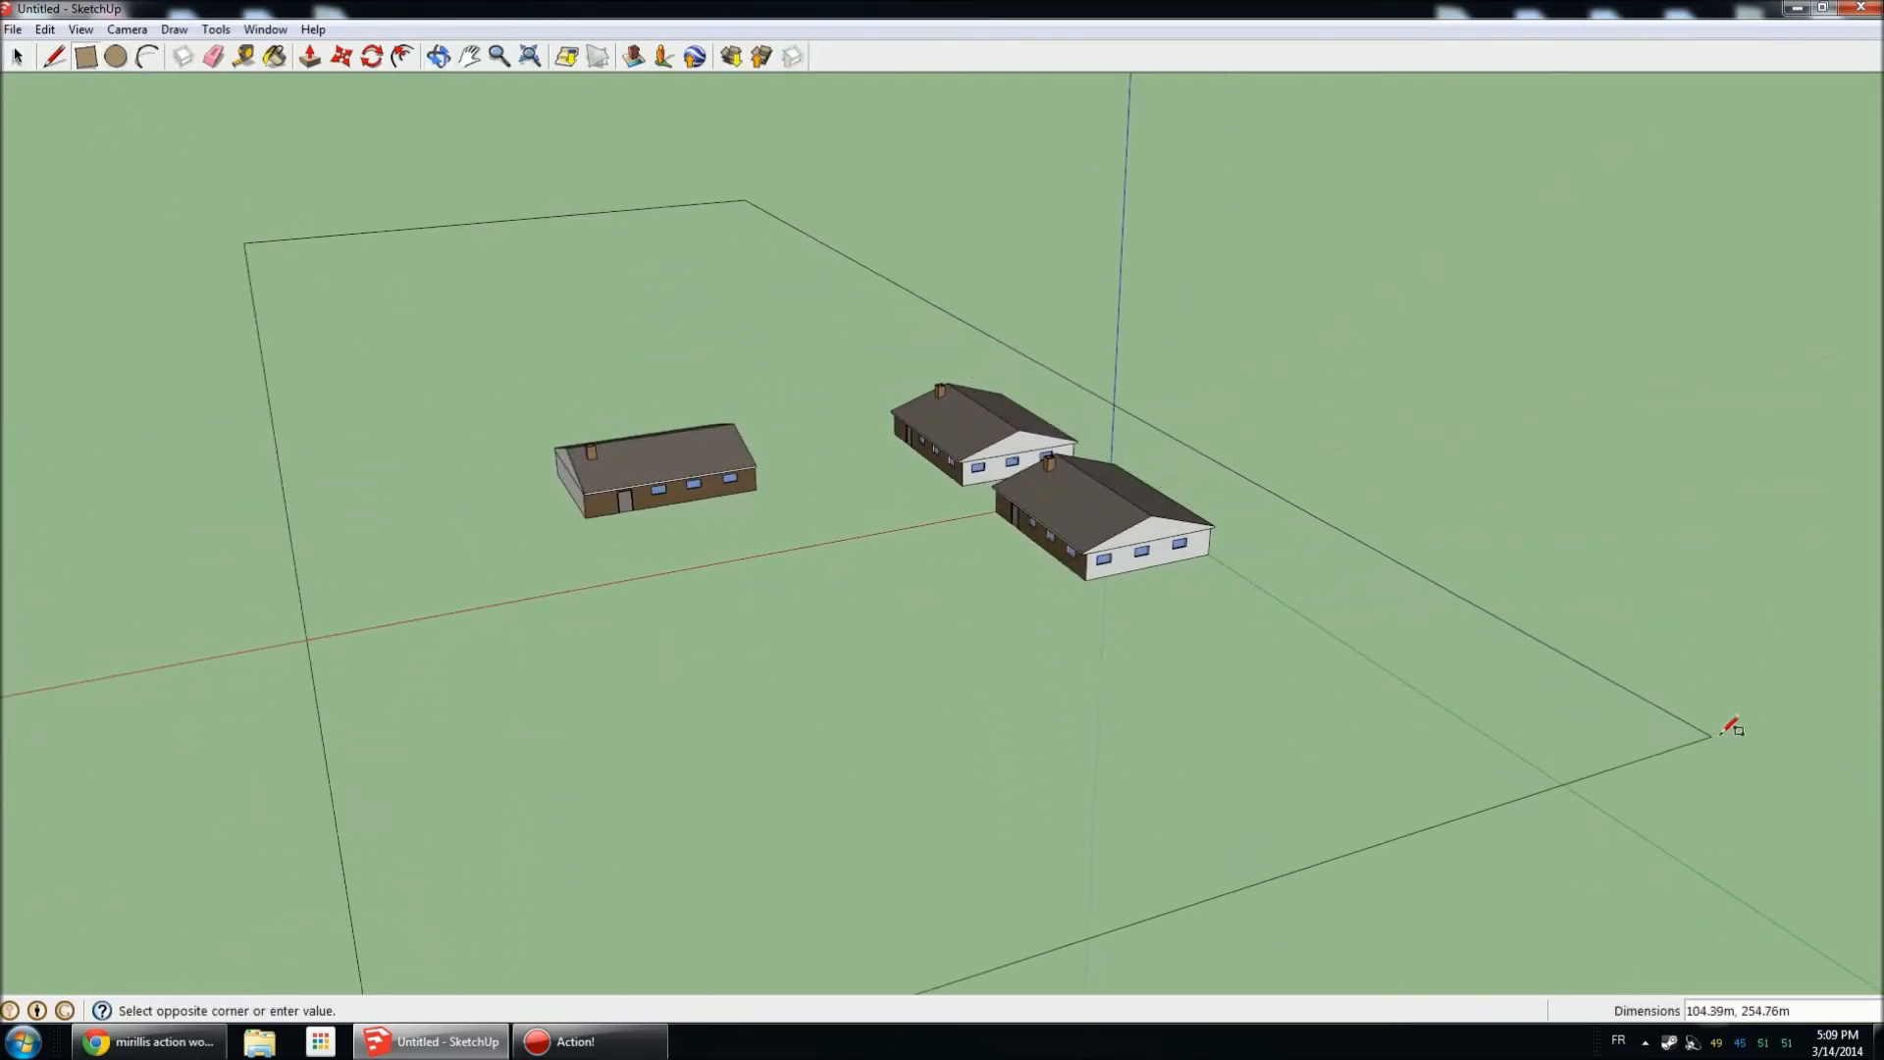
pyautogui.click(1866, 720)
# Paint the ground rectangle with the Vegetation_Grass1 material from the Vegetation collection and close the materials window.
pyautogui.press('b')
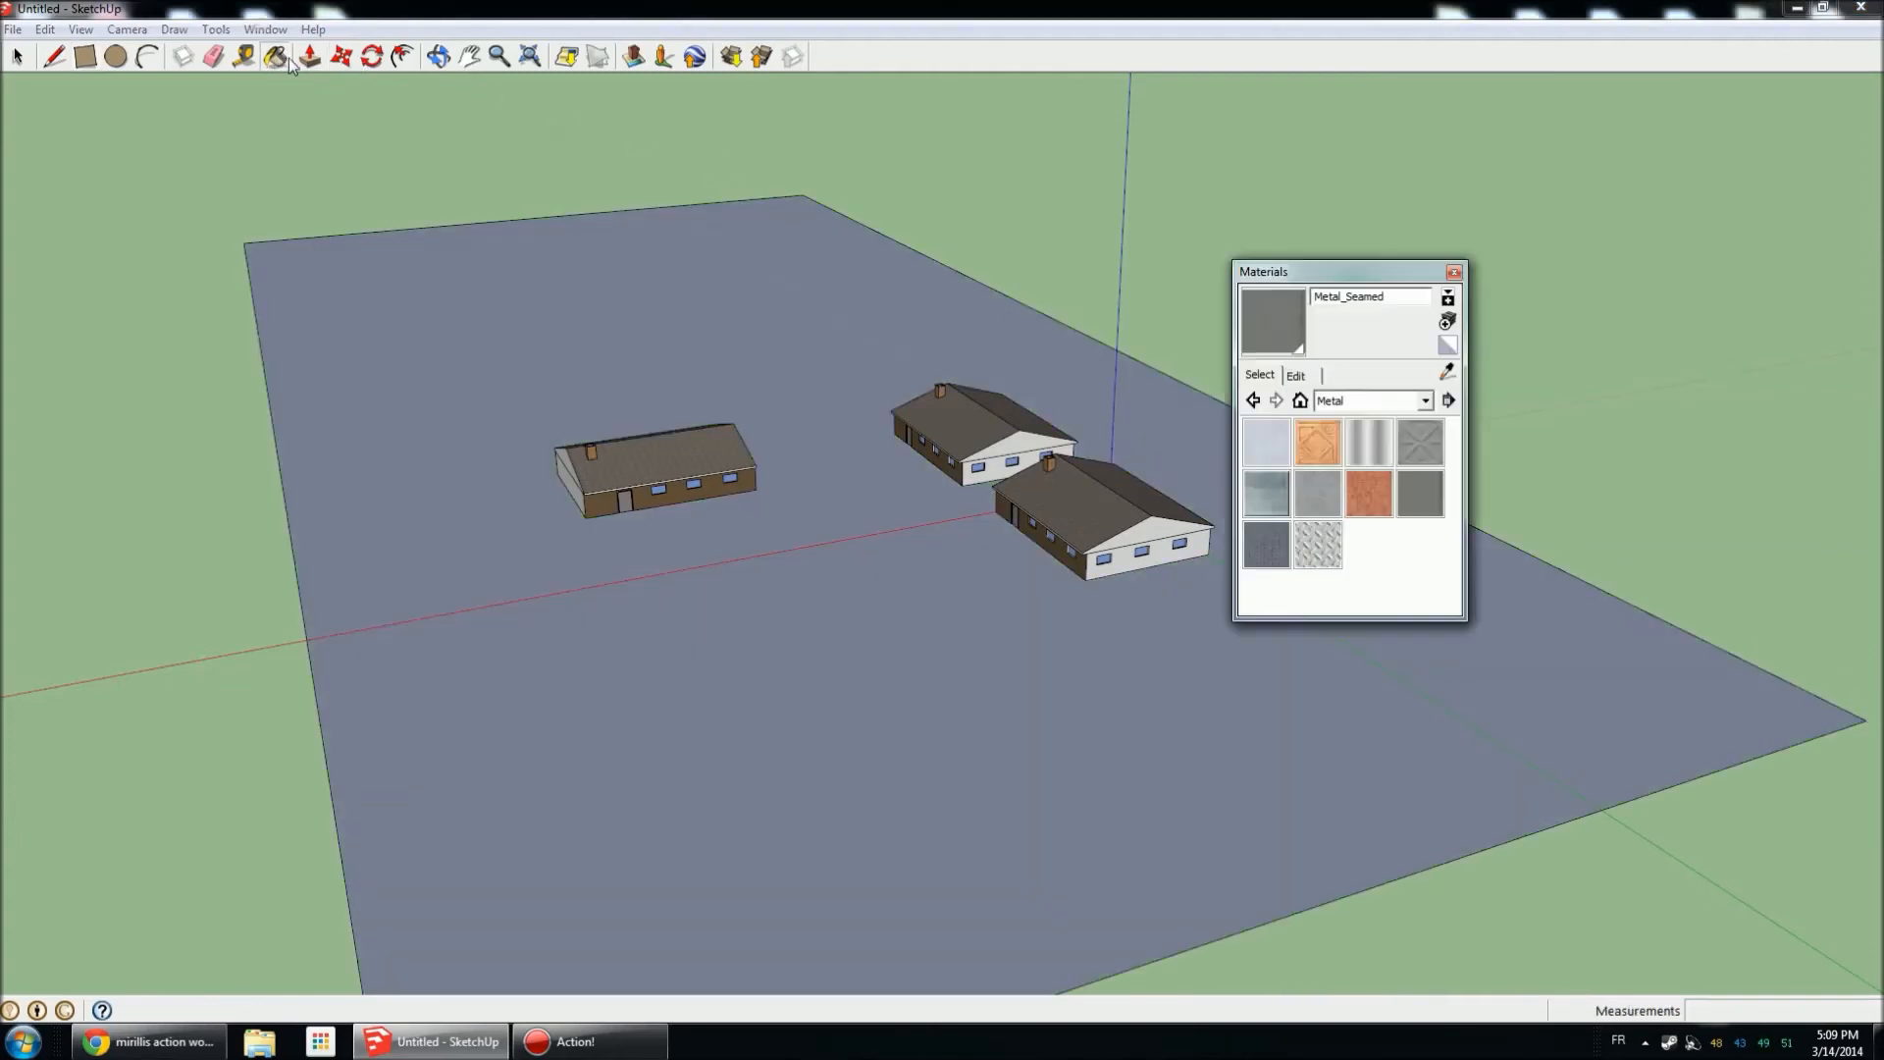
pyautogui.click(1423, 401)
pyautogui.scroll(5, 1409, 458)
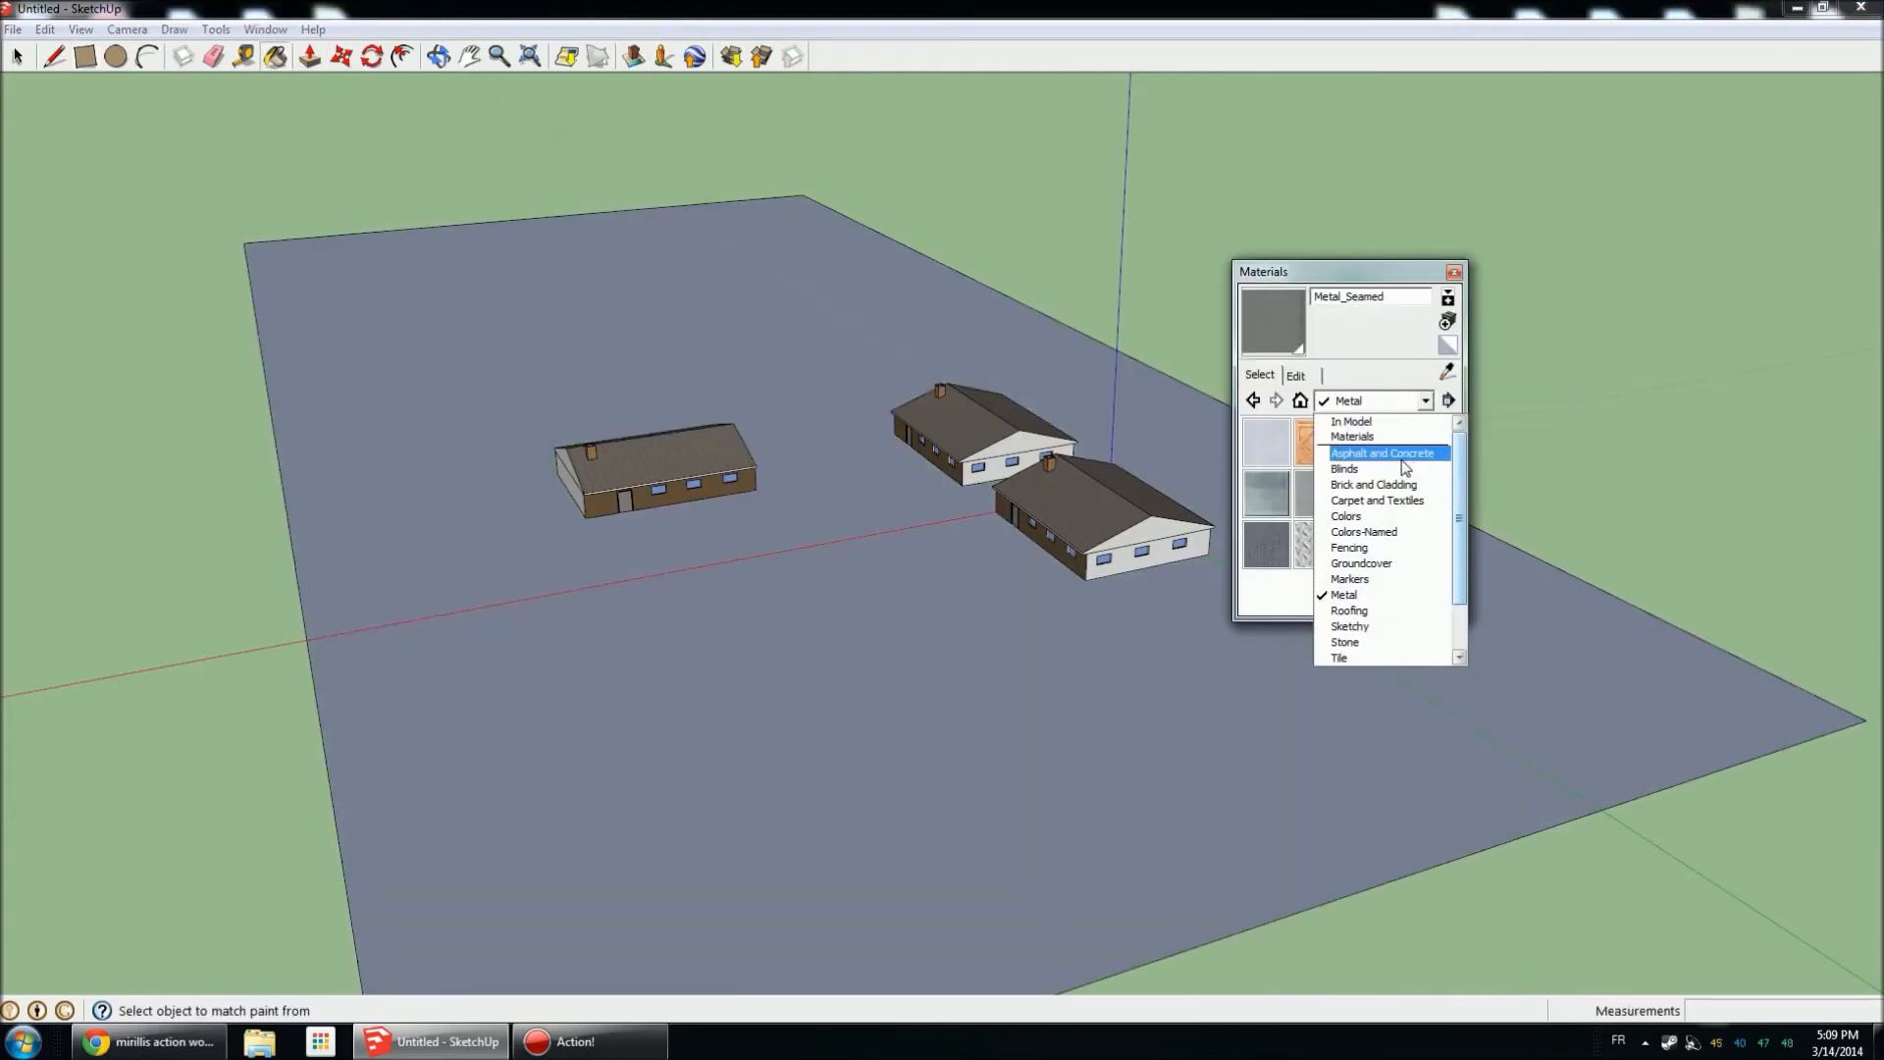
pyautogui.click(1397, 447)
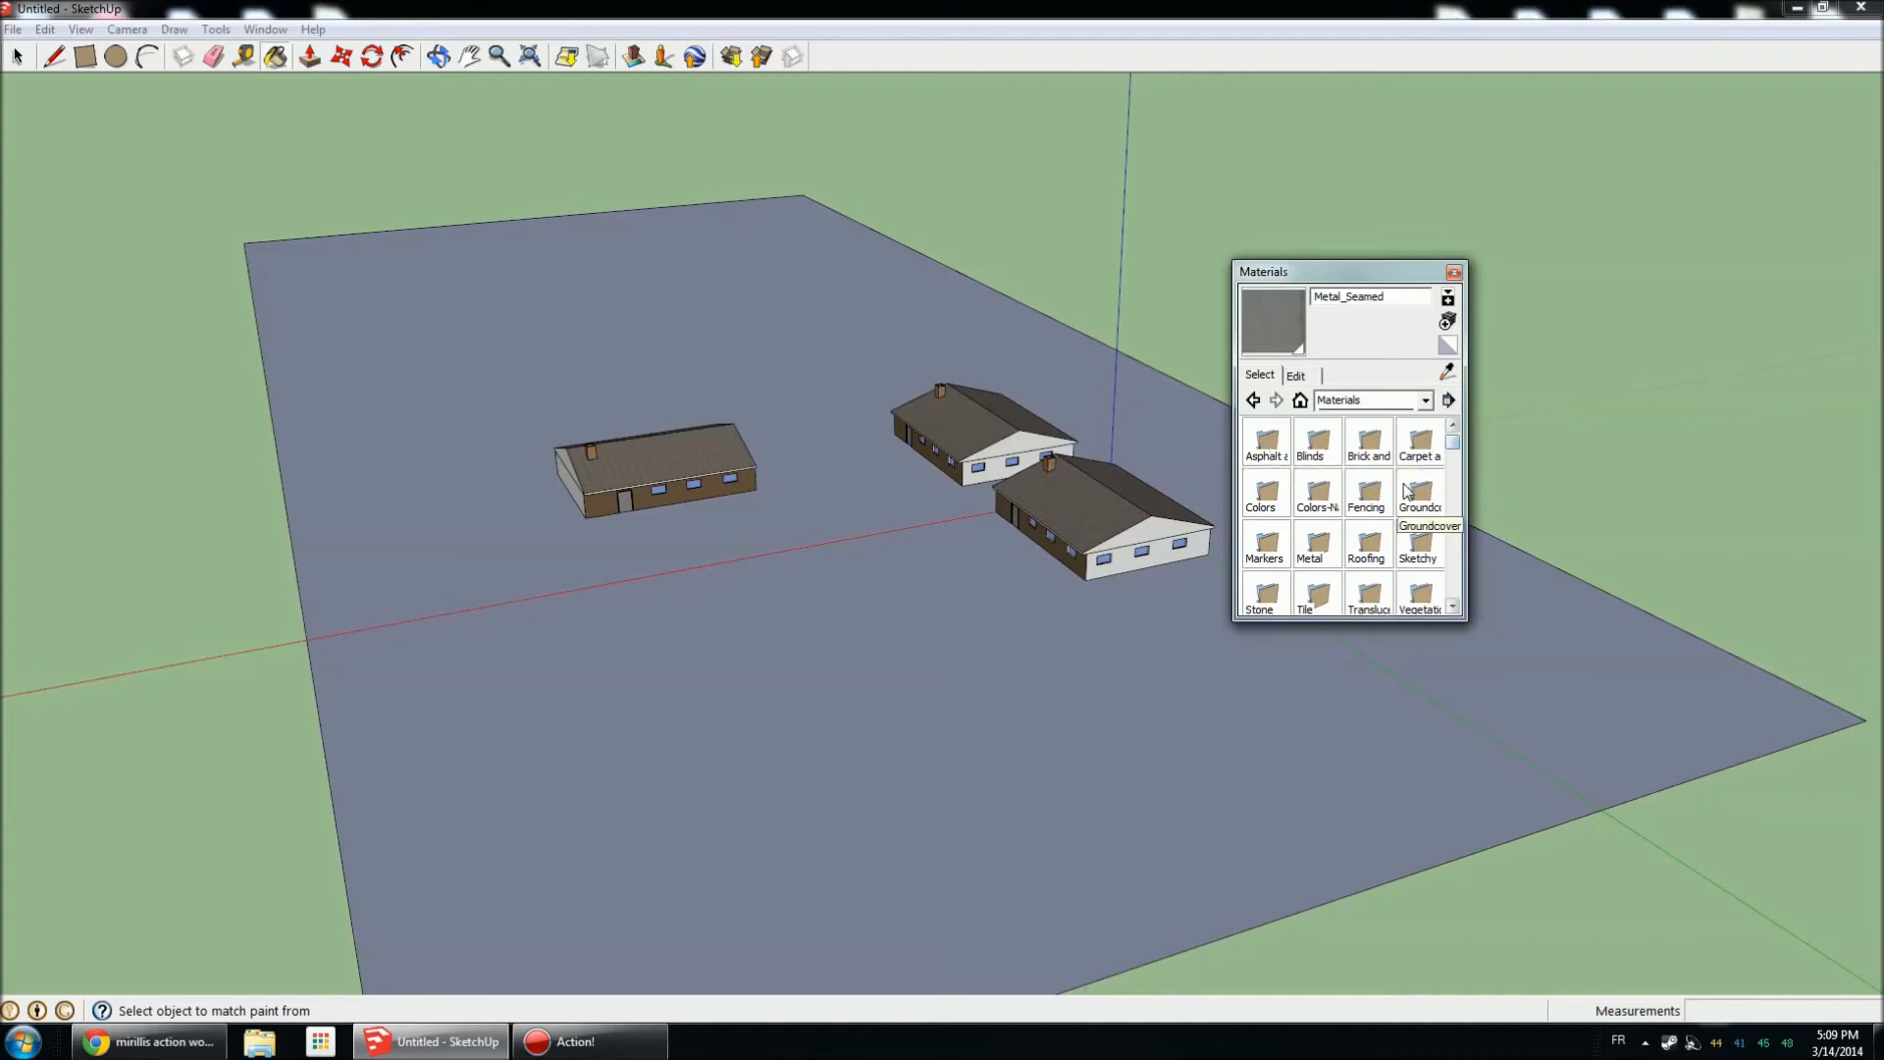
pyautogui.click(1429, 579)
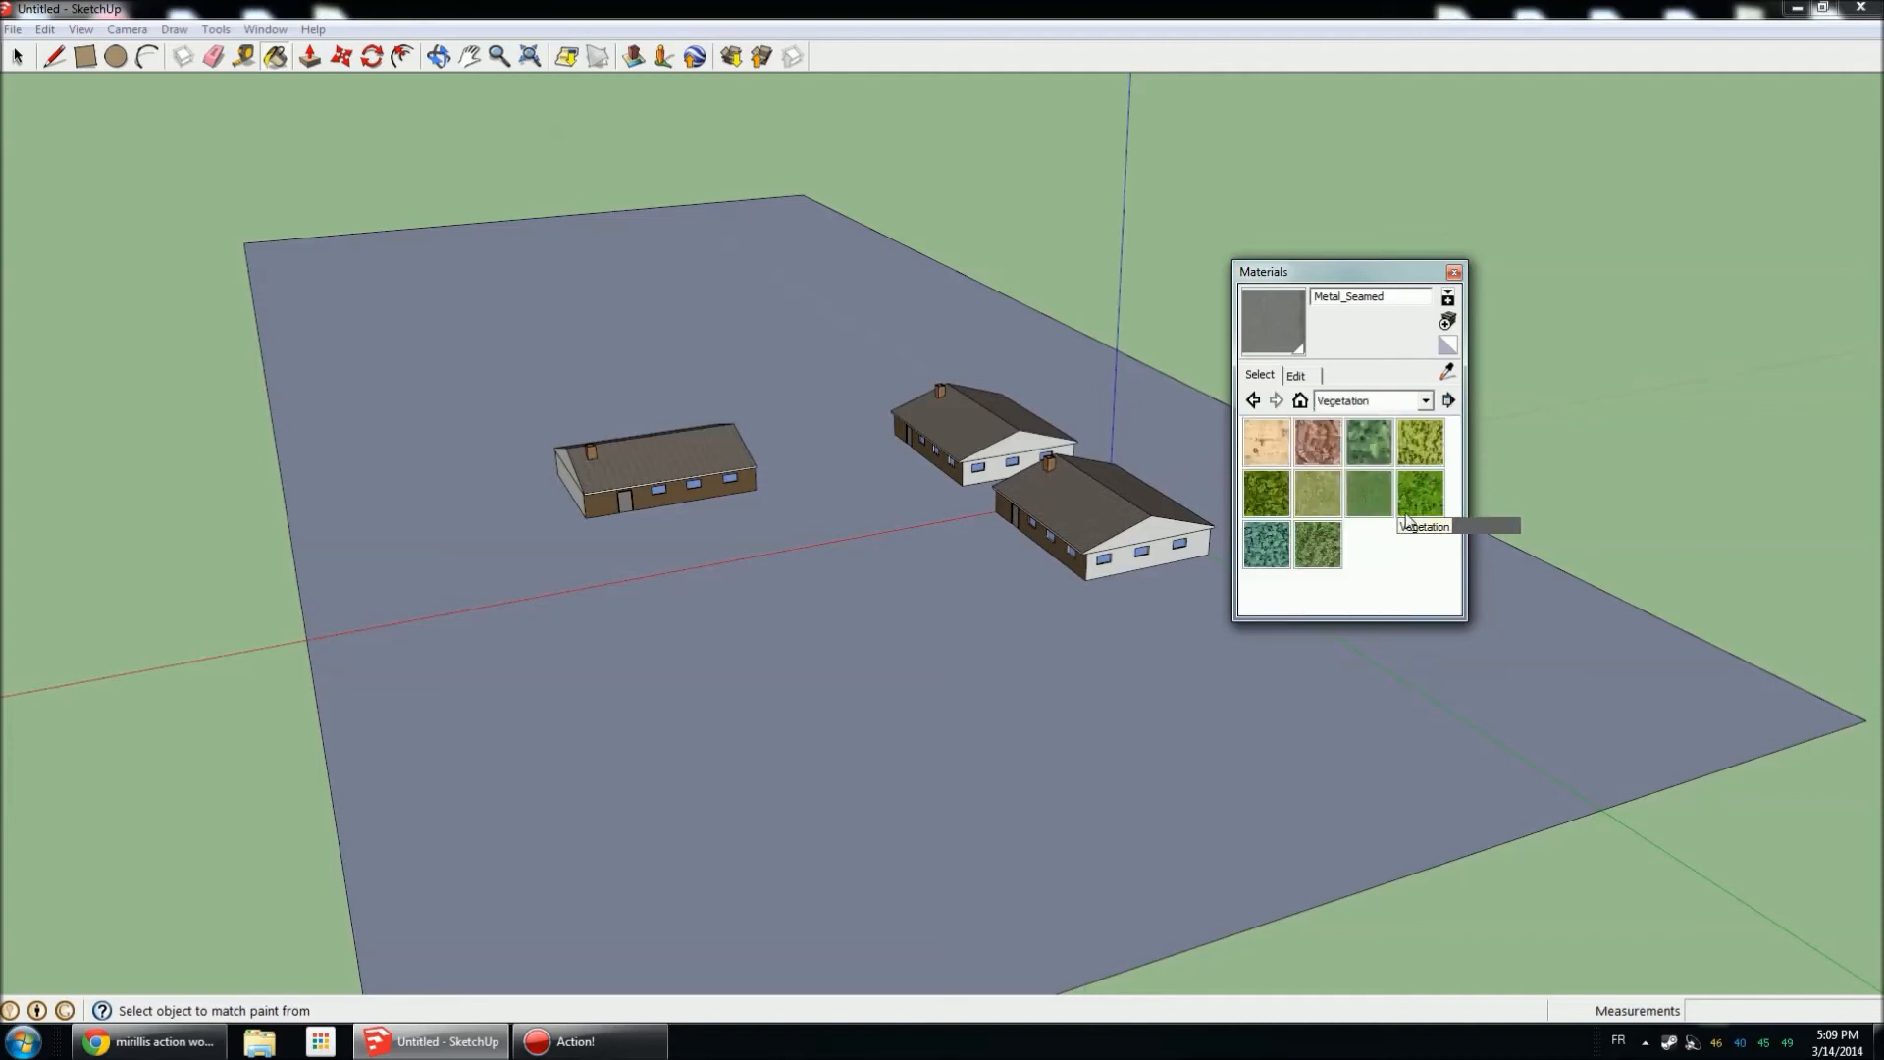
pyautogui.click(1320, 493)
pyautogui.click(1192, 743)
pyautogui.scroll(4, 995, 723)
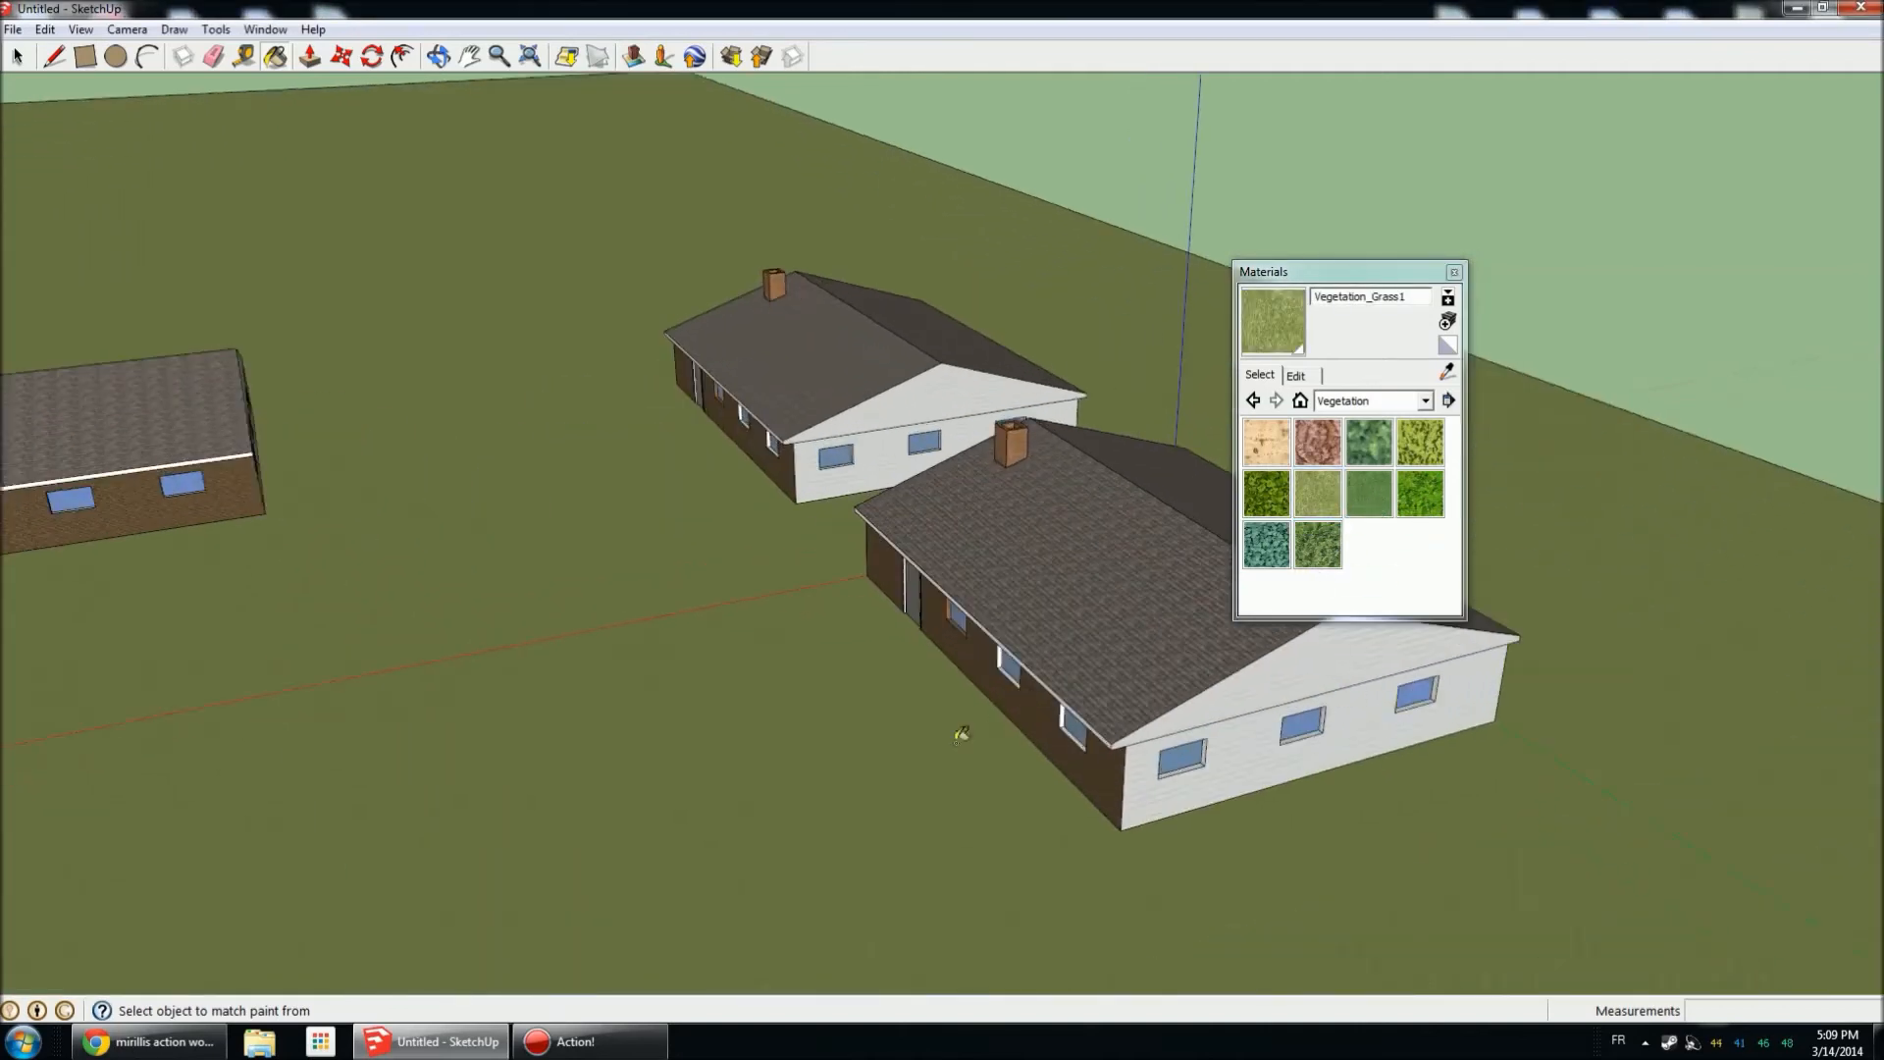
pyautogui.scroll(8, 995, 723)
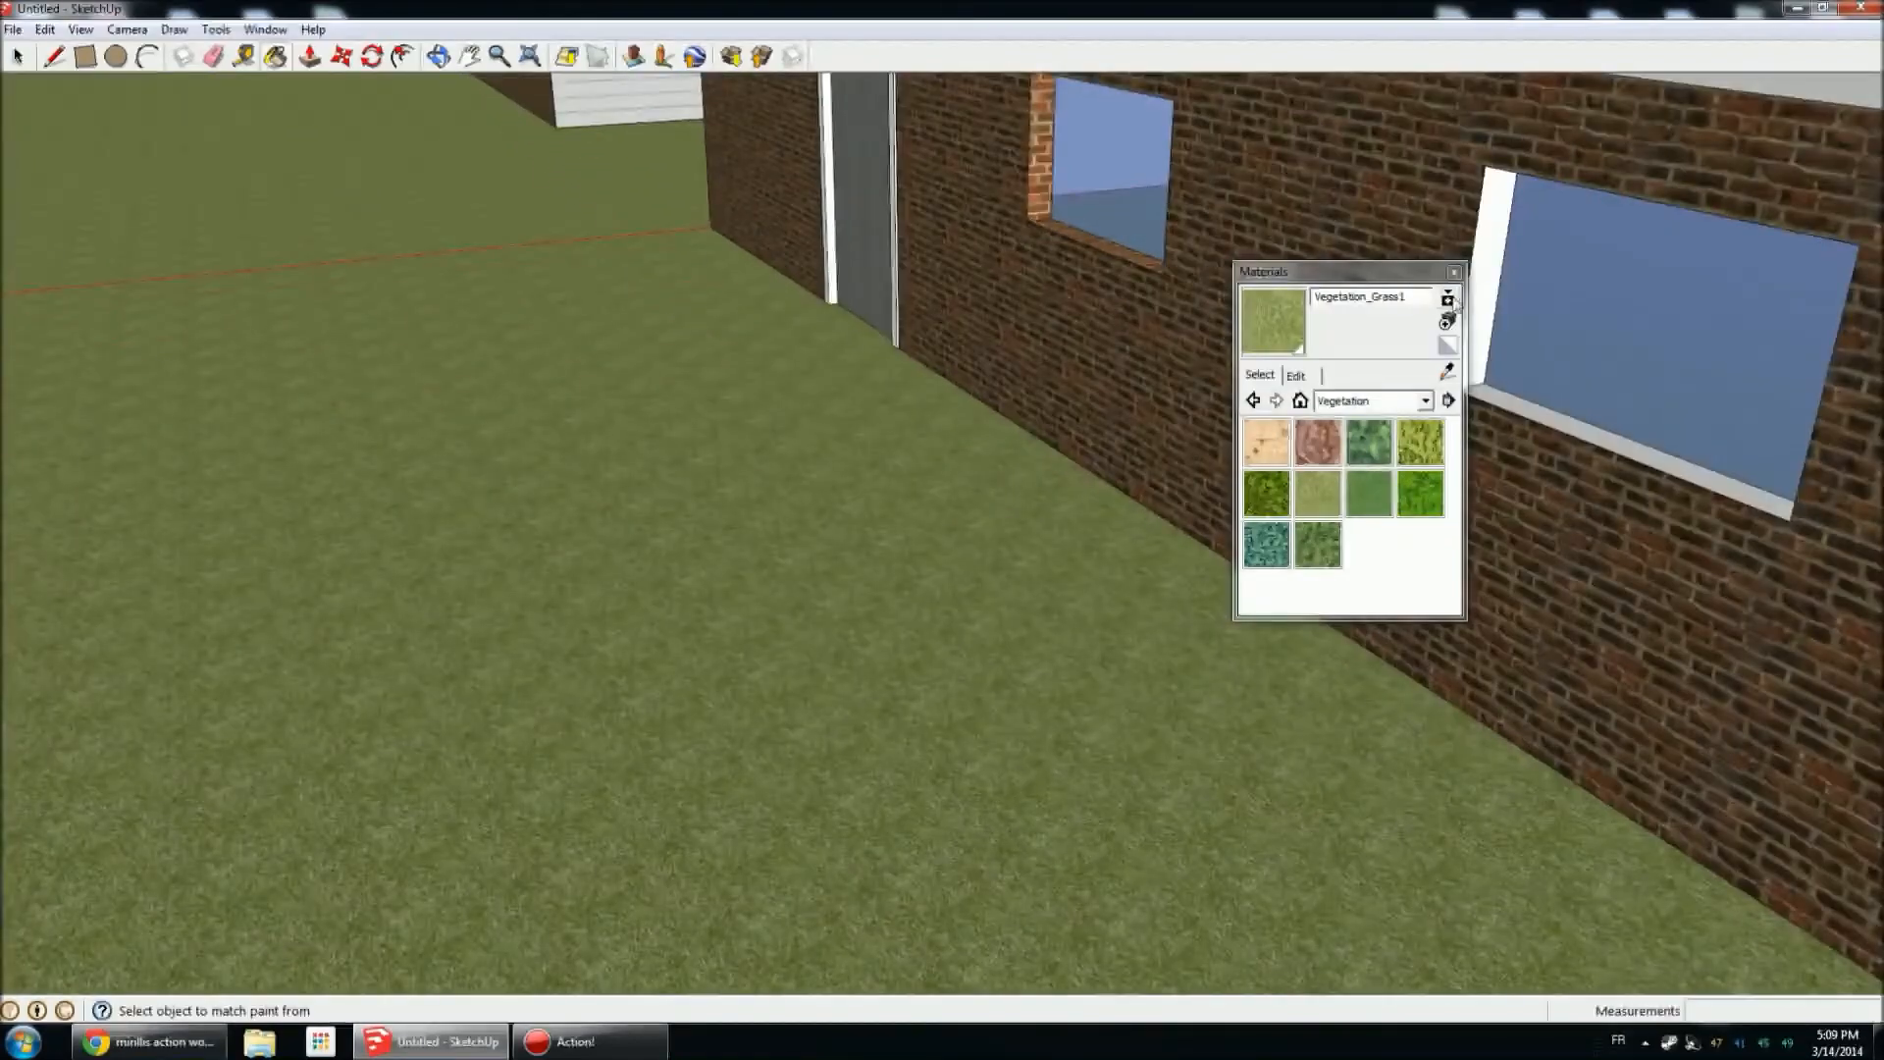
pyautogui.click(1454, 272)
# Turn on shadows for the scene with the three houses.
pyautogui.scroll(-8, 1253, 456)
pyautogui.moveTo(1252, 456); pyautogui.dragTo(1501, 508, button='middle')
pyautogui.scroll(2, 1439, 673)
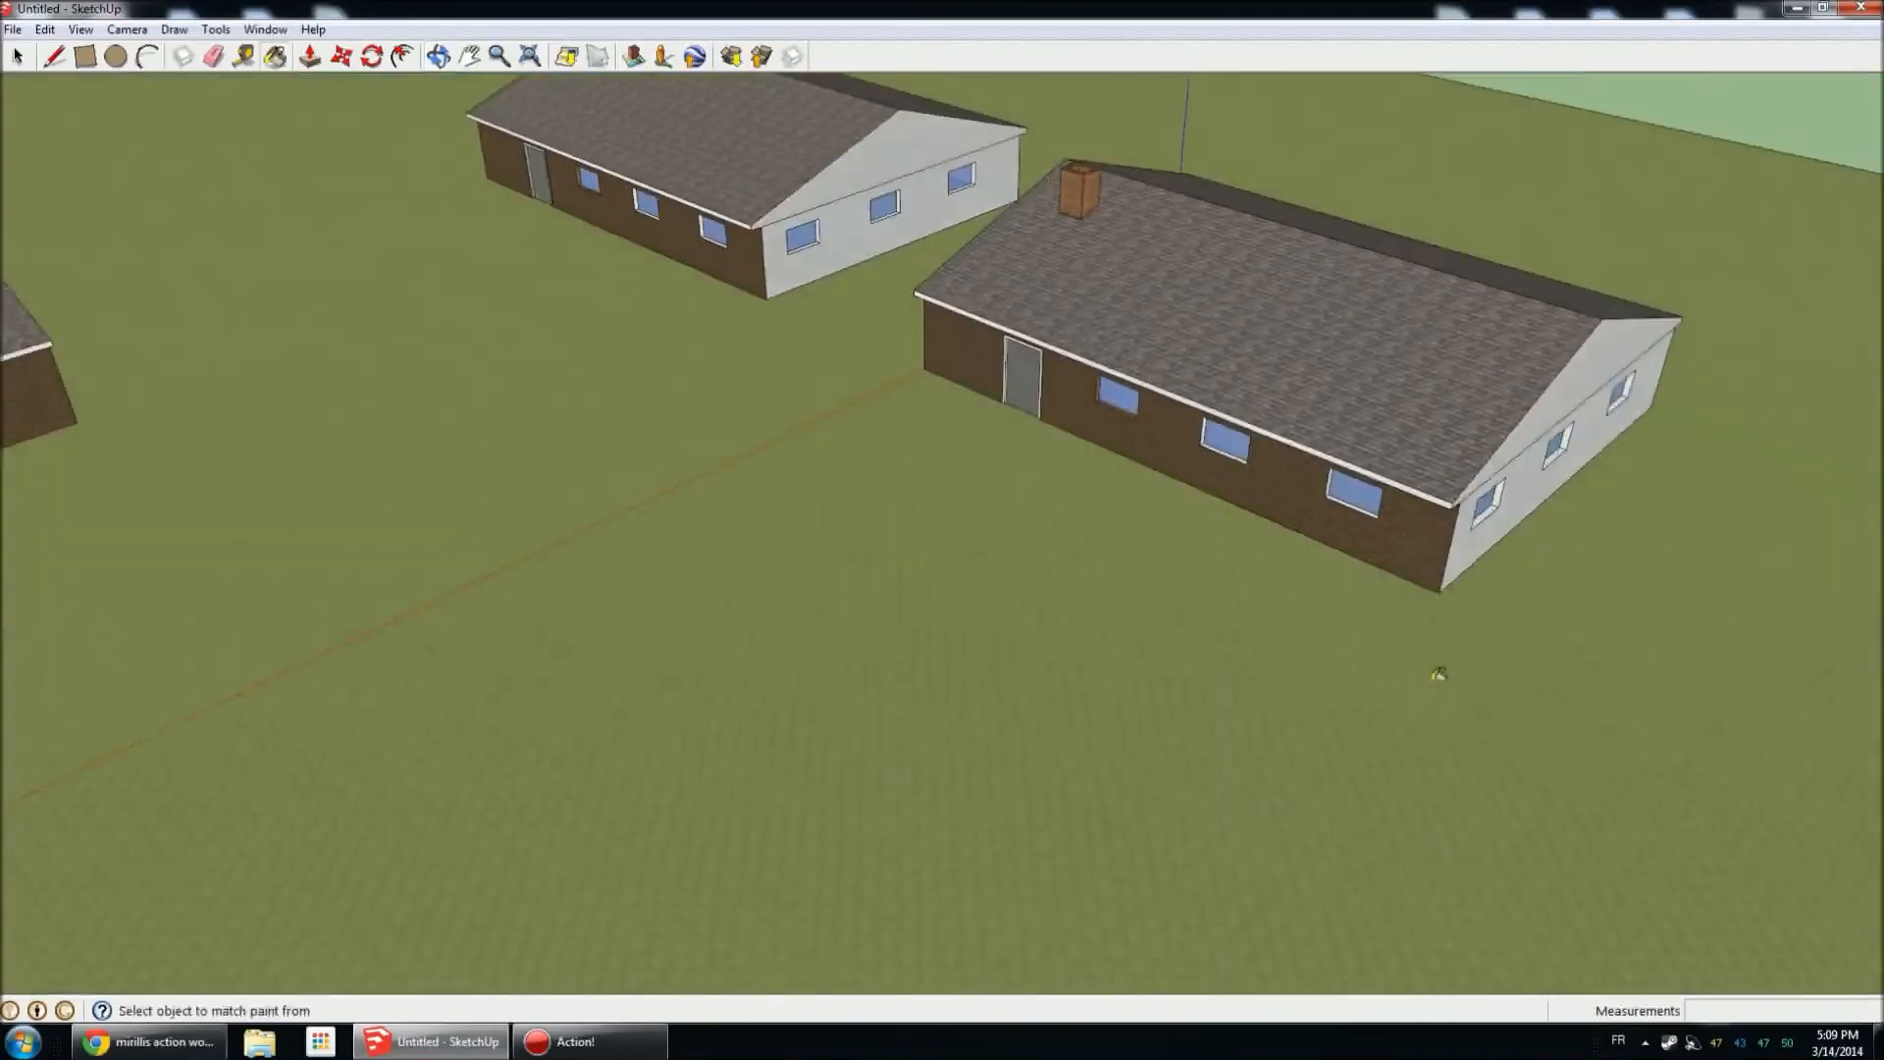
pyautogui.scroll(-3, 1439, 673)
pyautogui.scroll(3, 798, 179)
pyautogui.click(264, 30)
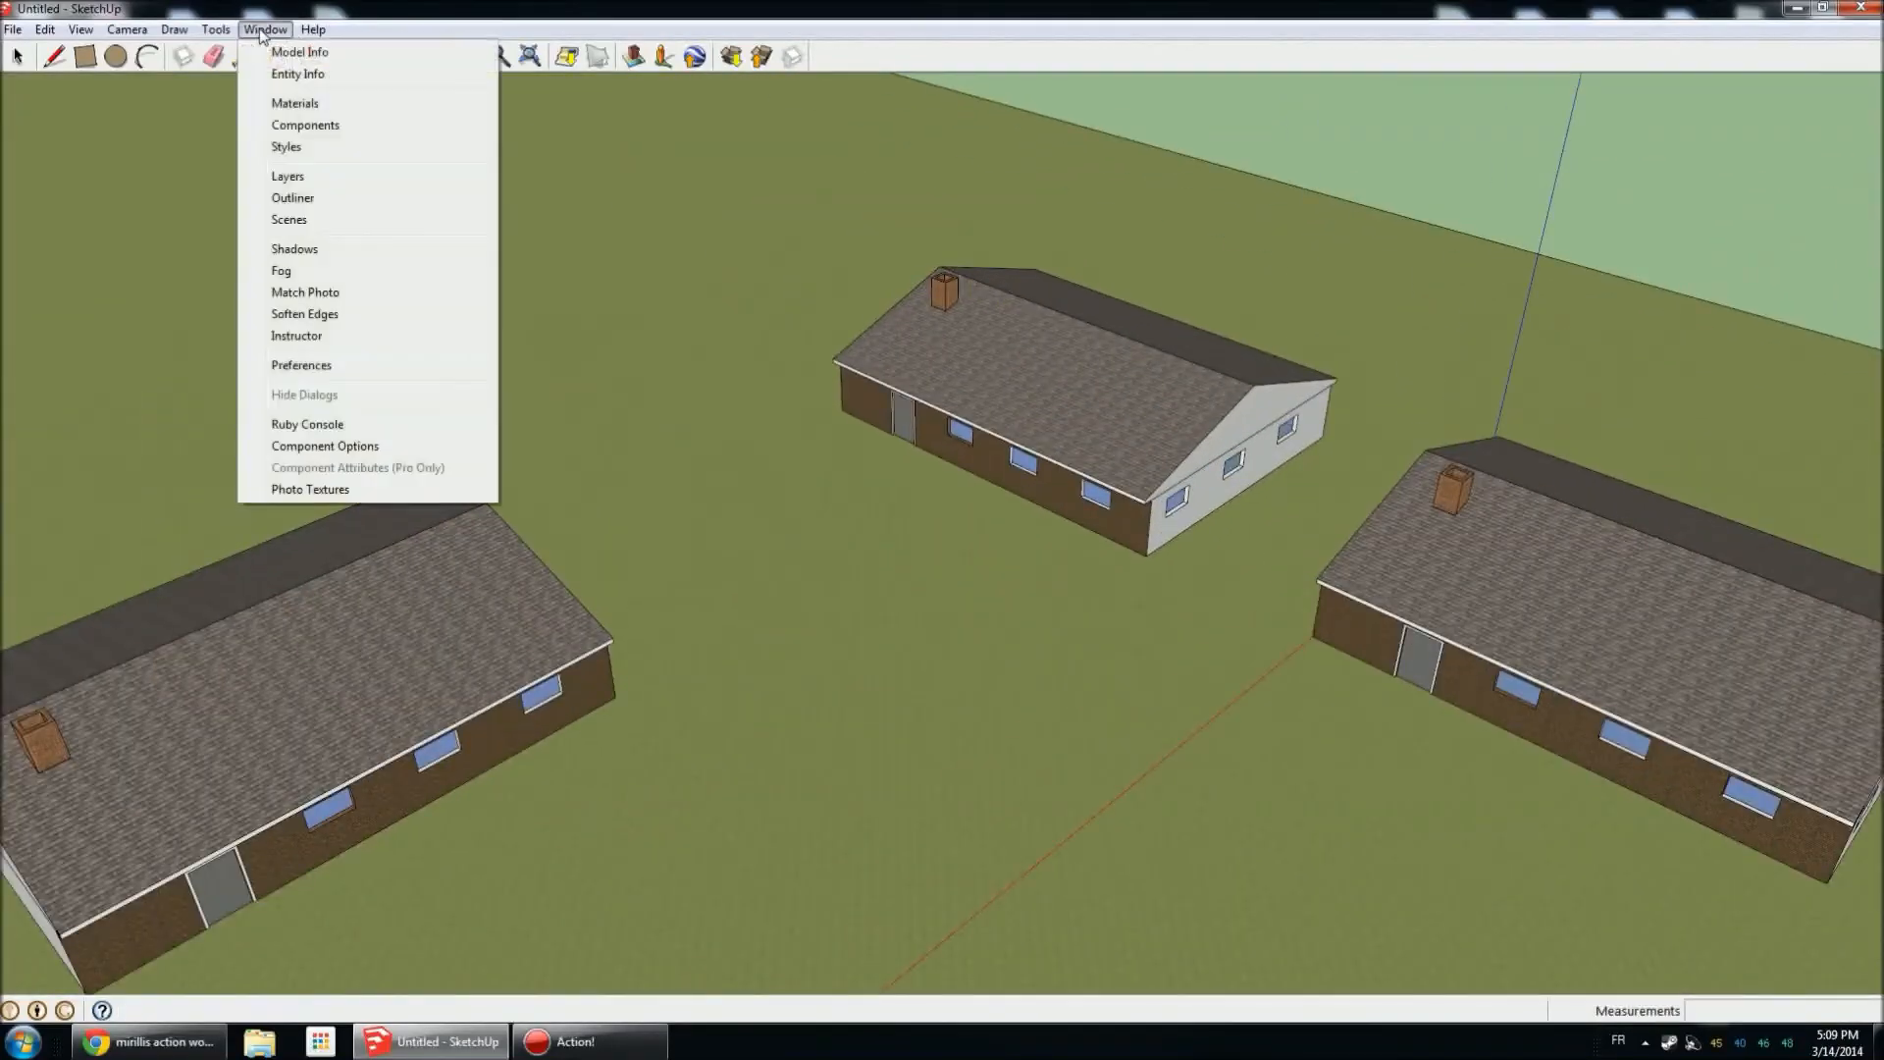
pyautogui.moveTo(228, 31)
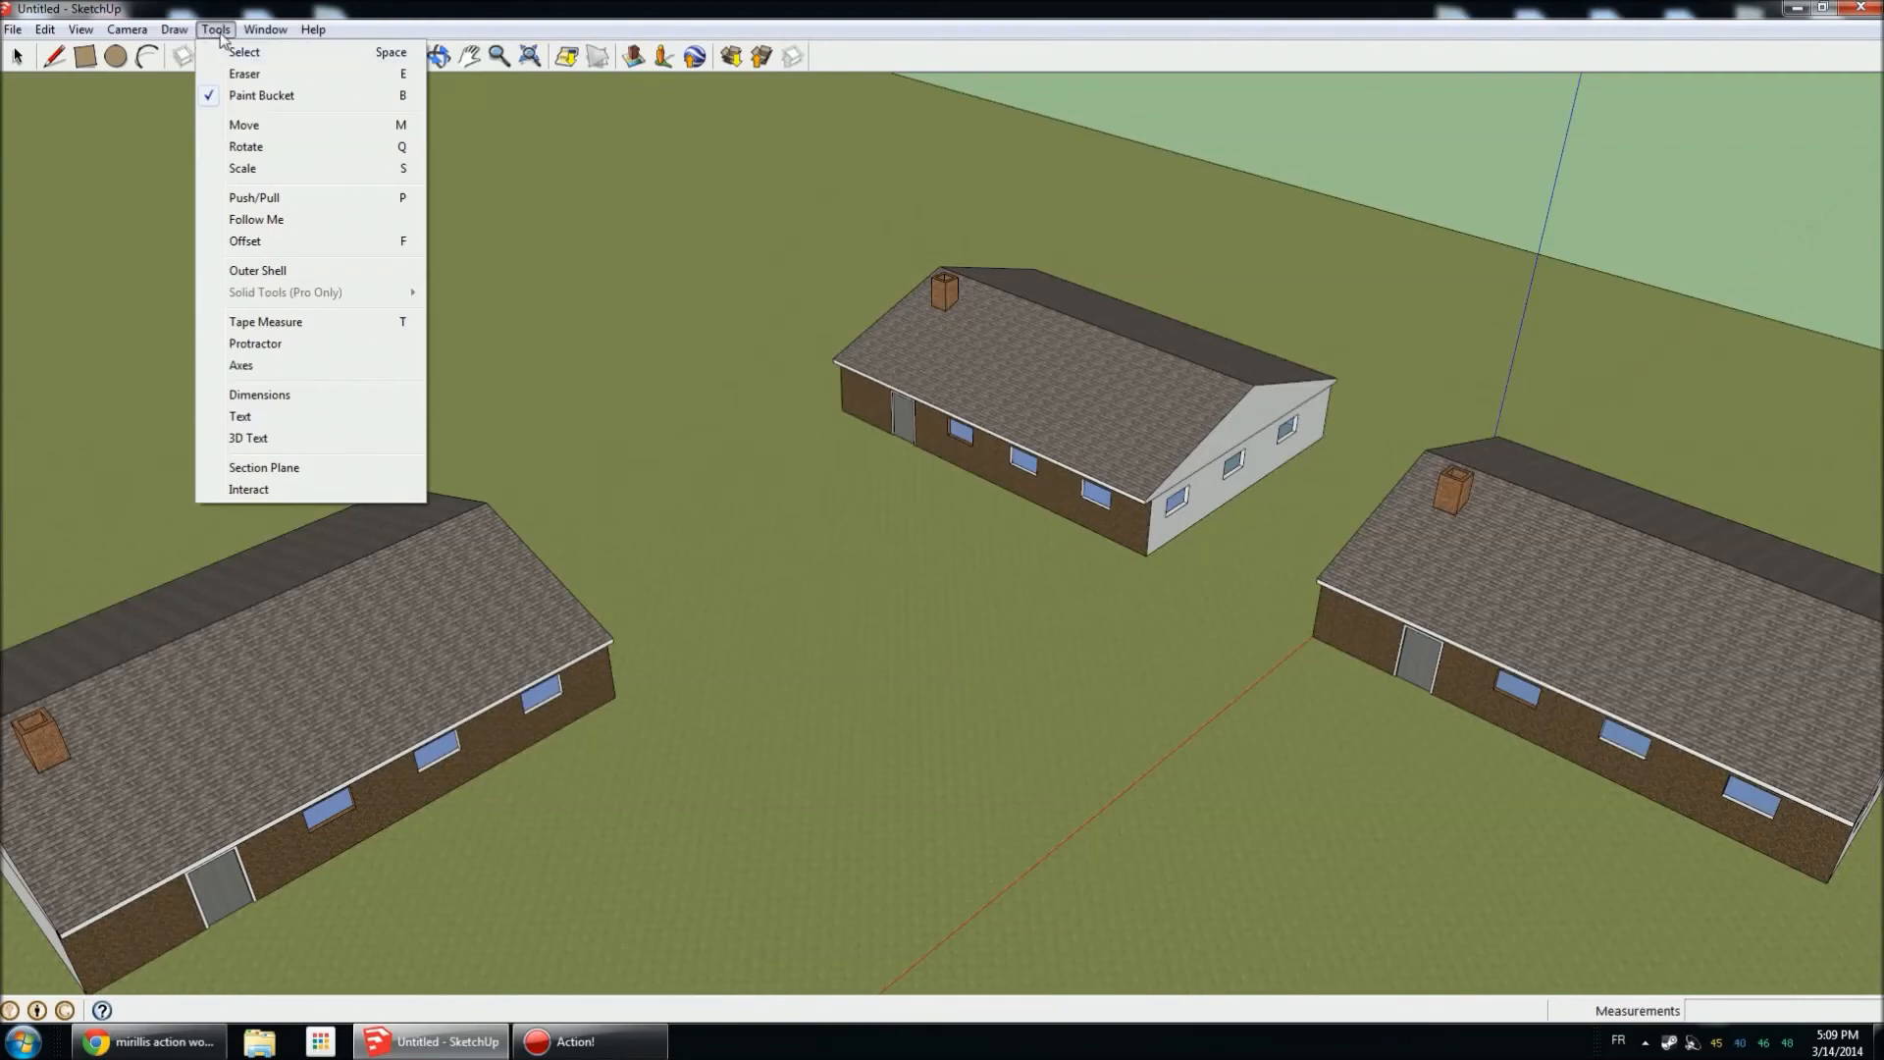
pyautogui.press('Escape')
pyautogui.click(80, 30)
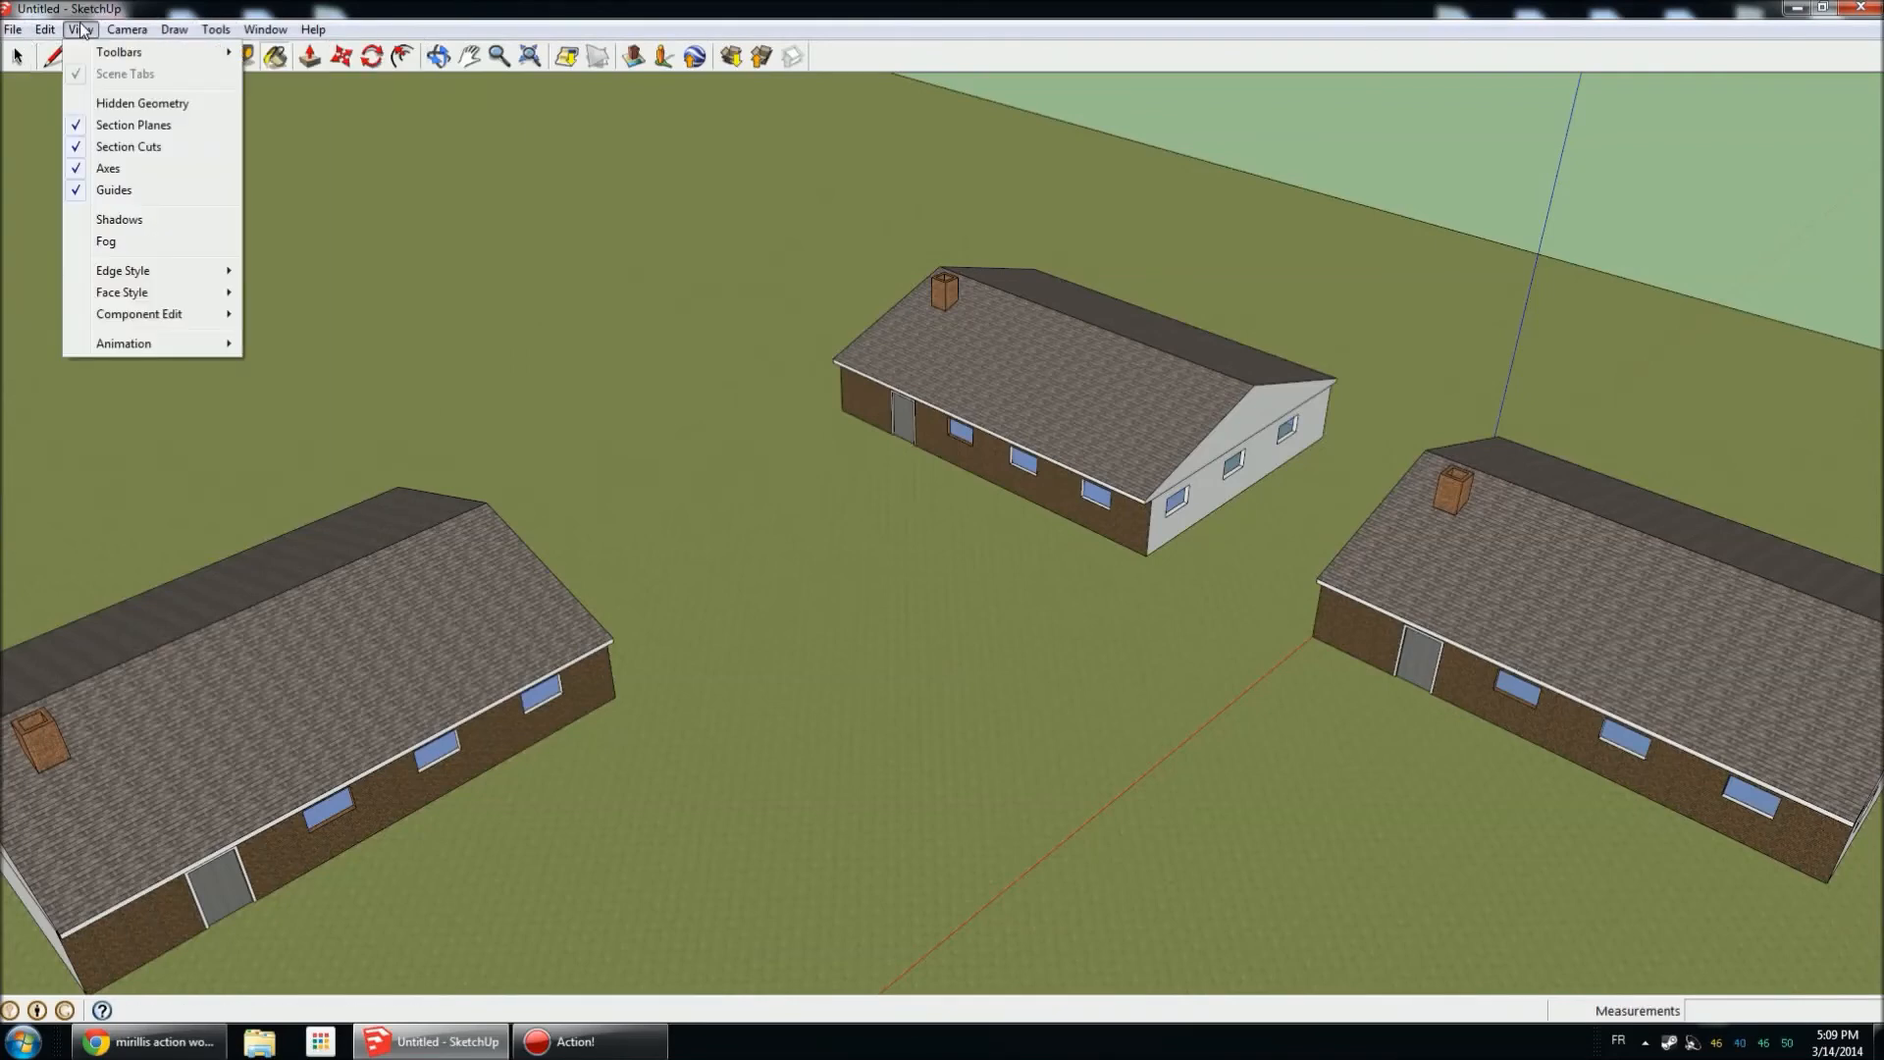
pyautogui.click(159, 220)
# Switch the model's face style to Wireframe.
pyautogui.scroll(-3, 770, 390)
pyautogui.moveTo(769, 391); pyautogui.dragTo(601, 353, button='middle')
pyautogui.scroll(8, 980, 661)
pyautogui.scroll(-10, 1303, 620)
pyautogui.press('b')
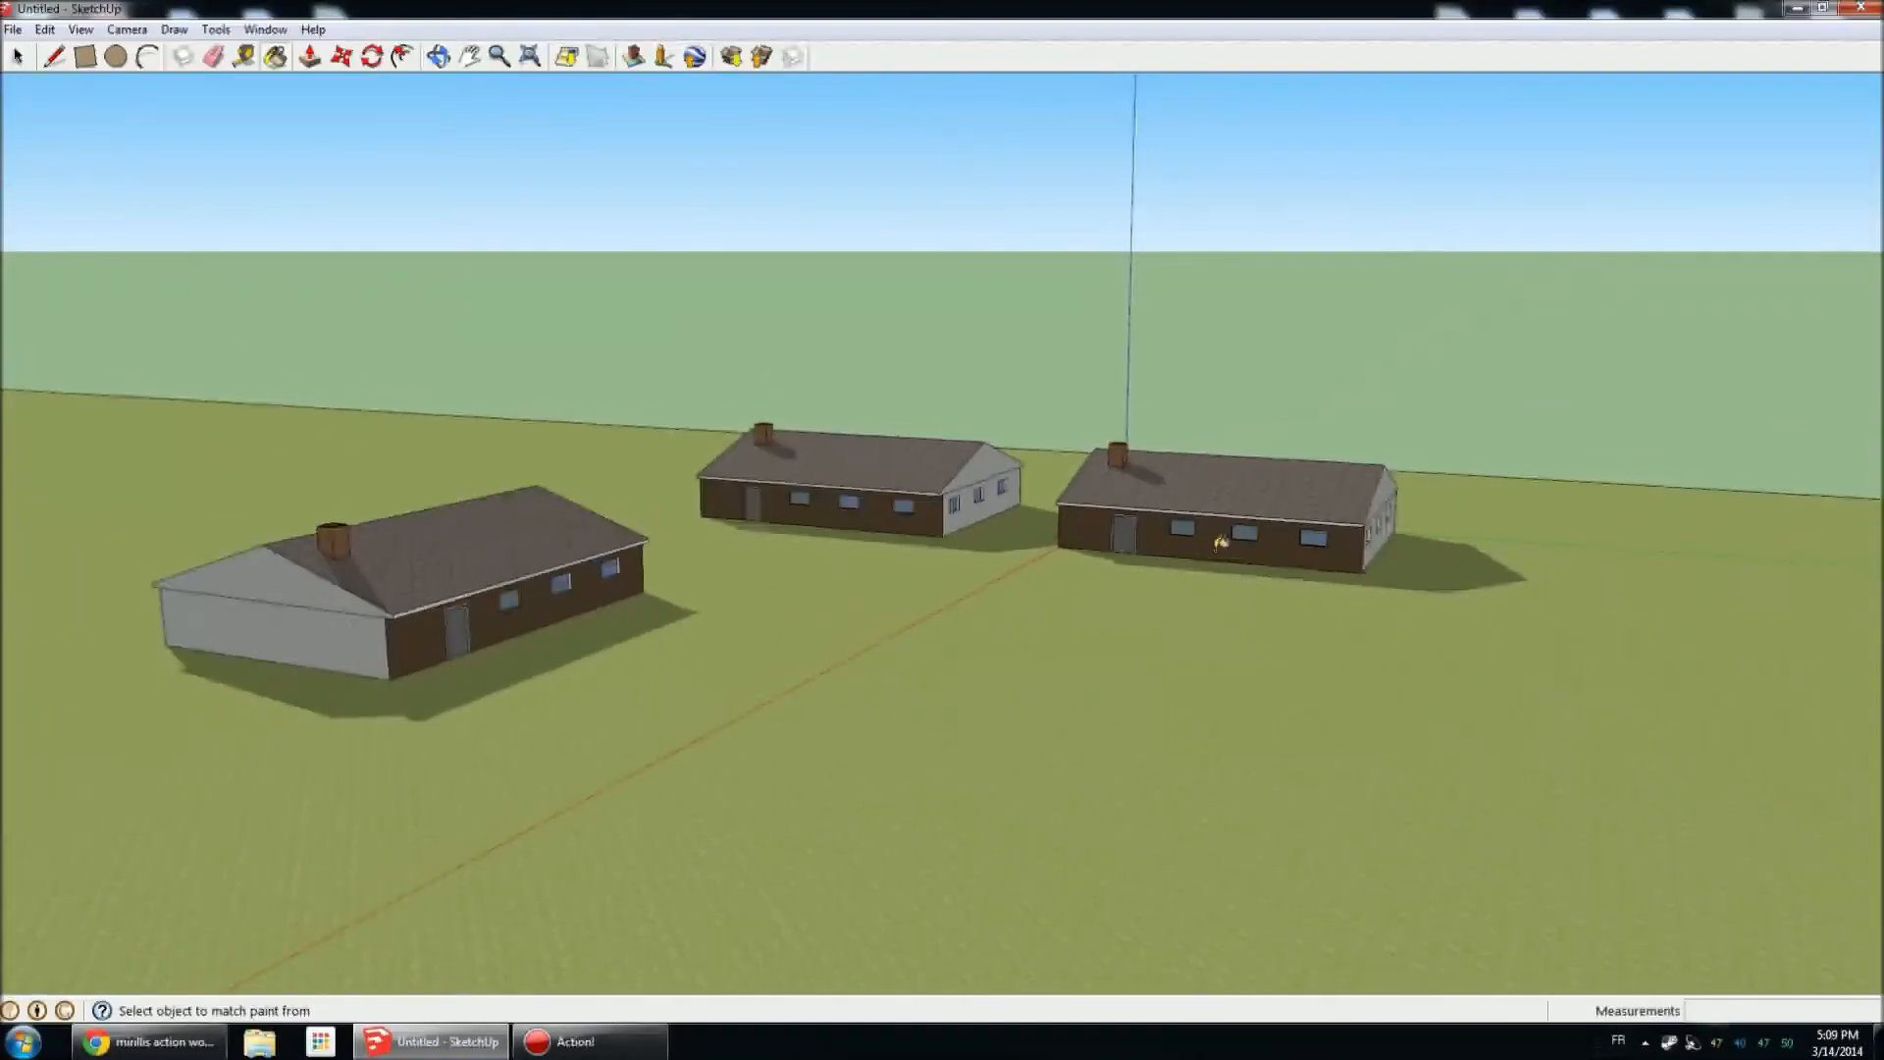
pyautogui.moveTo(1184, 531); pyautogui.dragTo(1027, 551, button='middle')
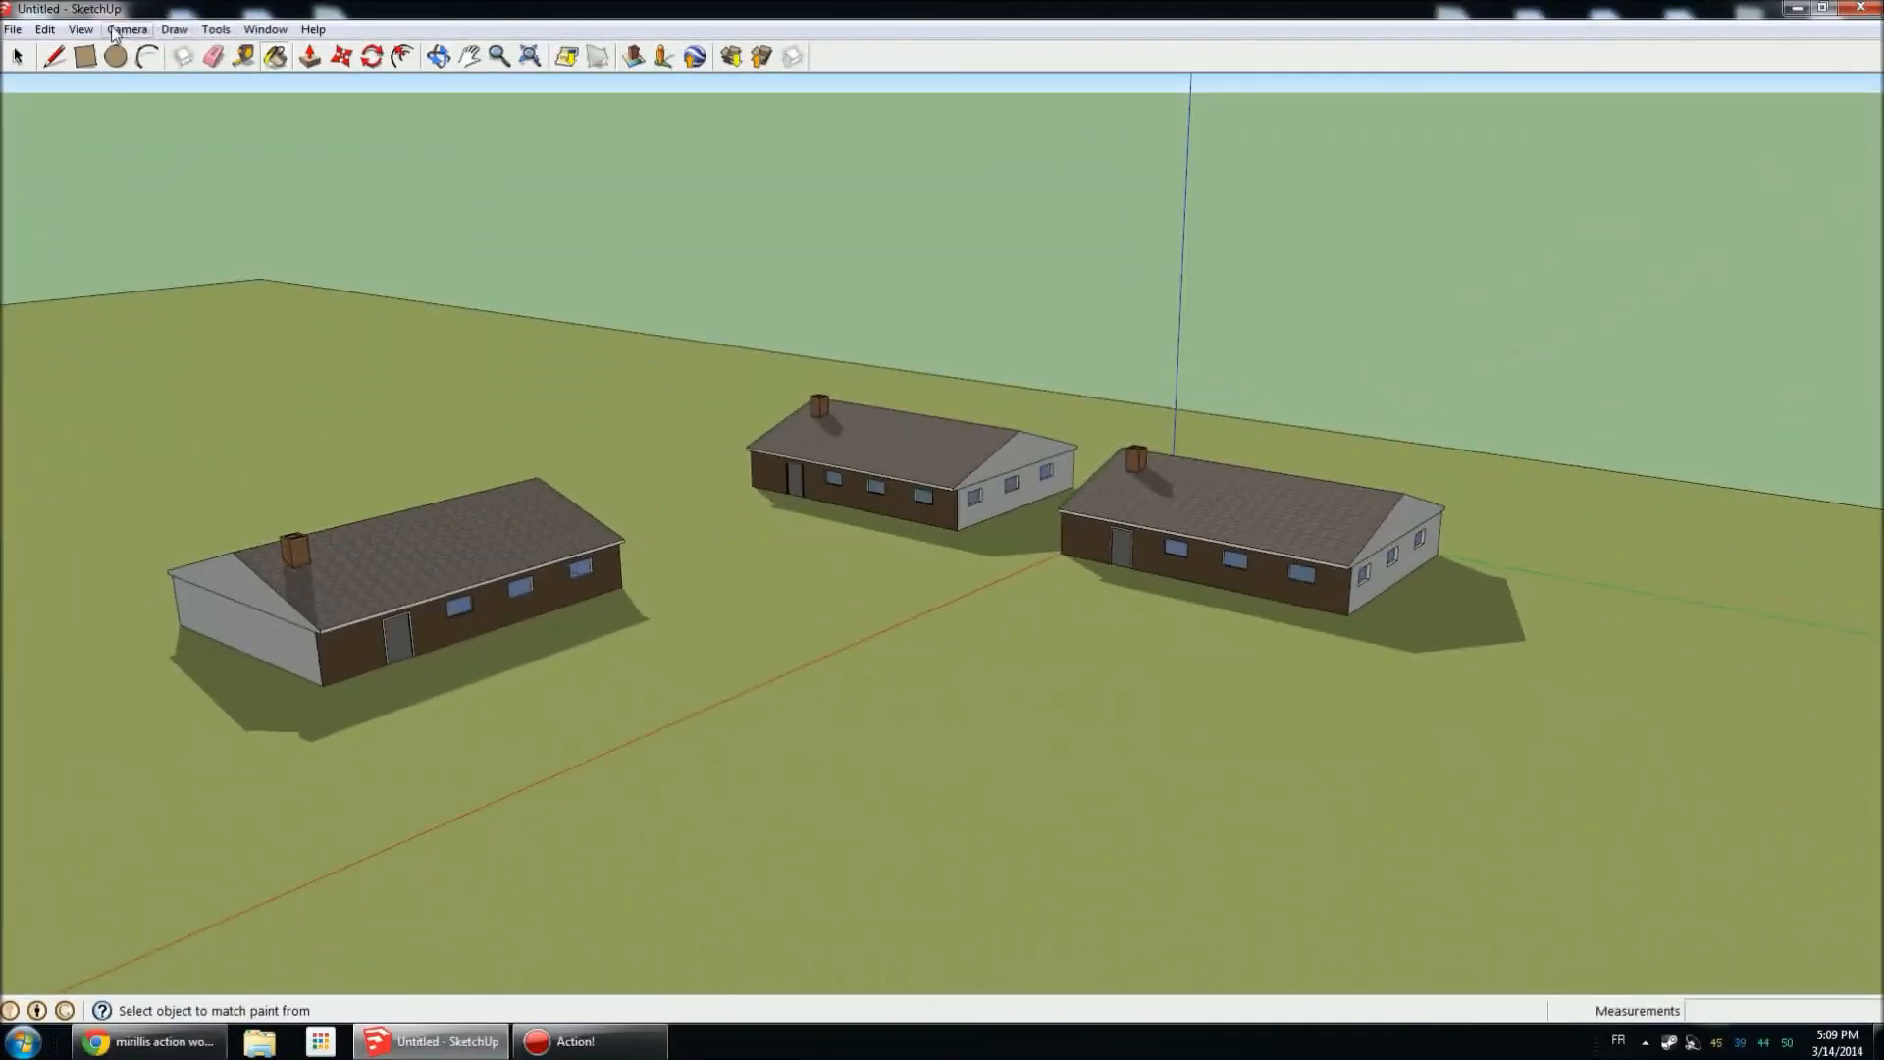
pyautogui.click(81, 29)
pyautogui.moveTo(167, 323)
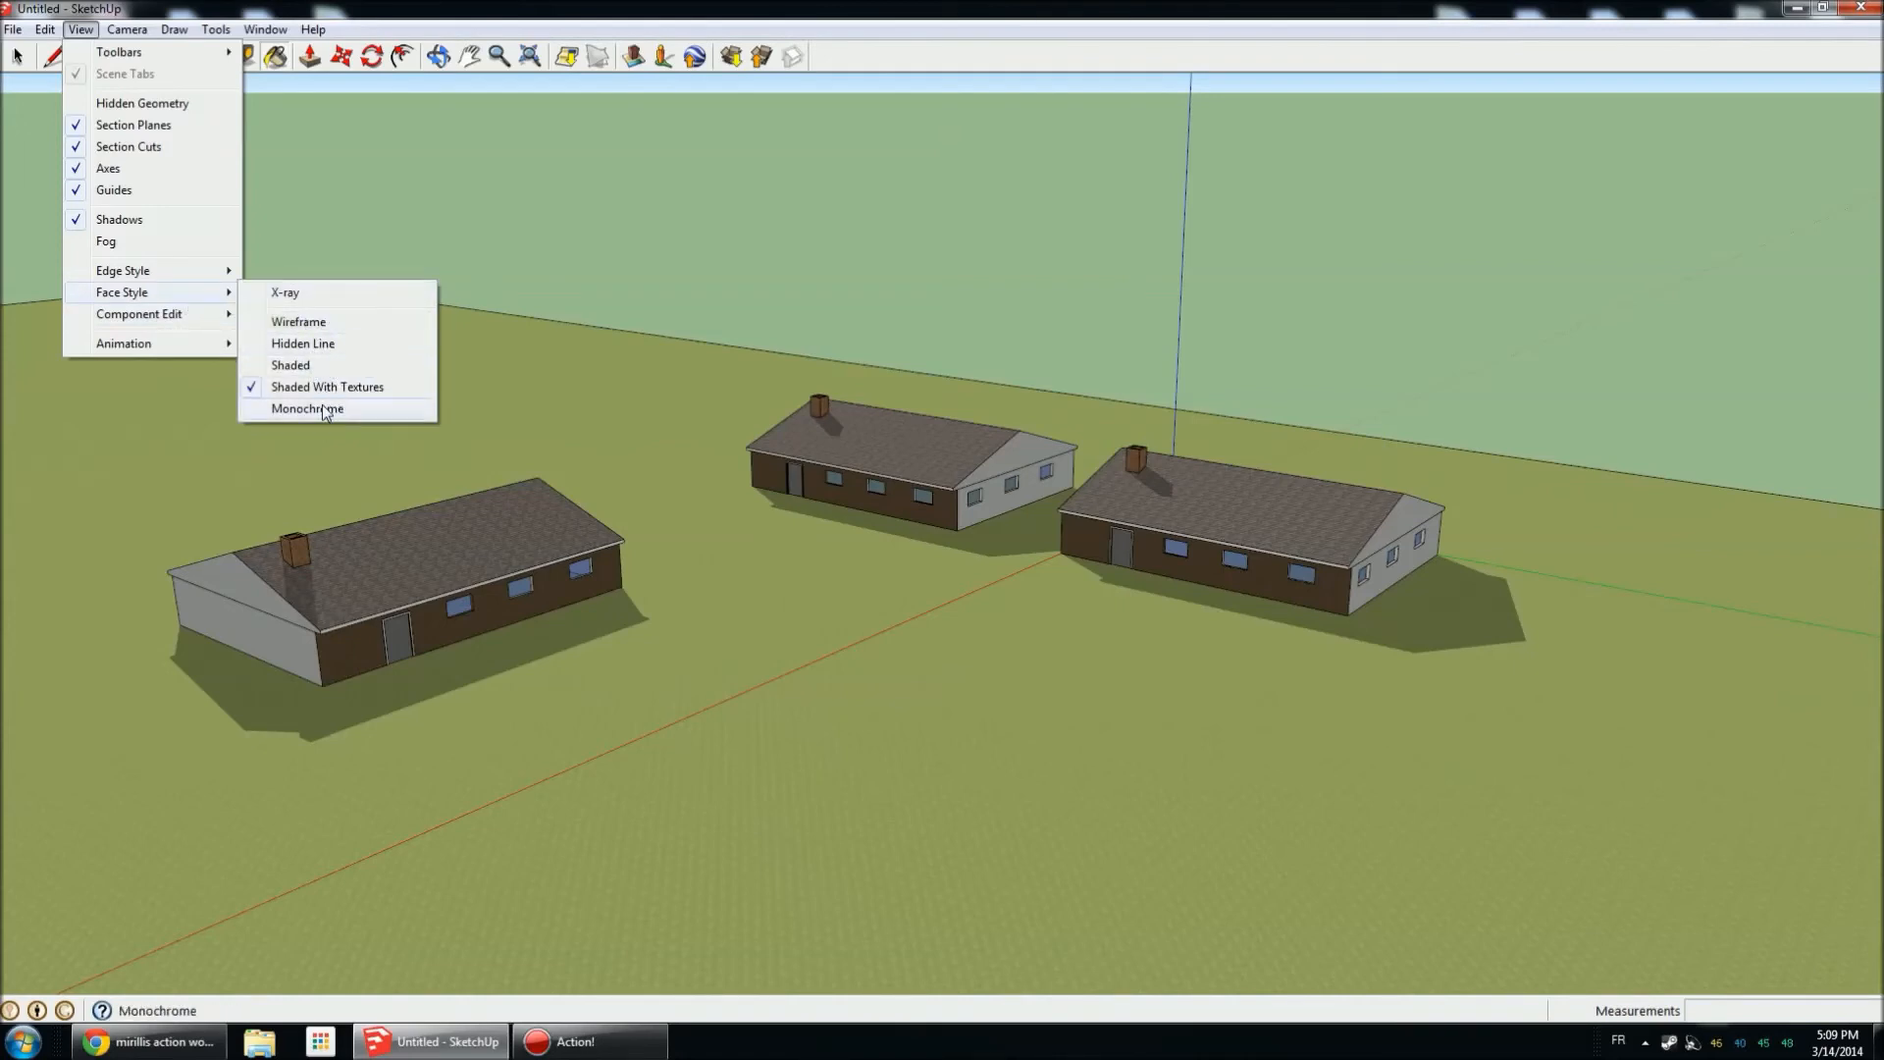
pyautogui.click(343, 323)
pyautogui.moveTo(638, 409); pyautogui.dragTo(357, 176, button='middle')
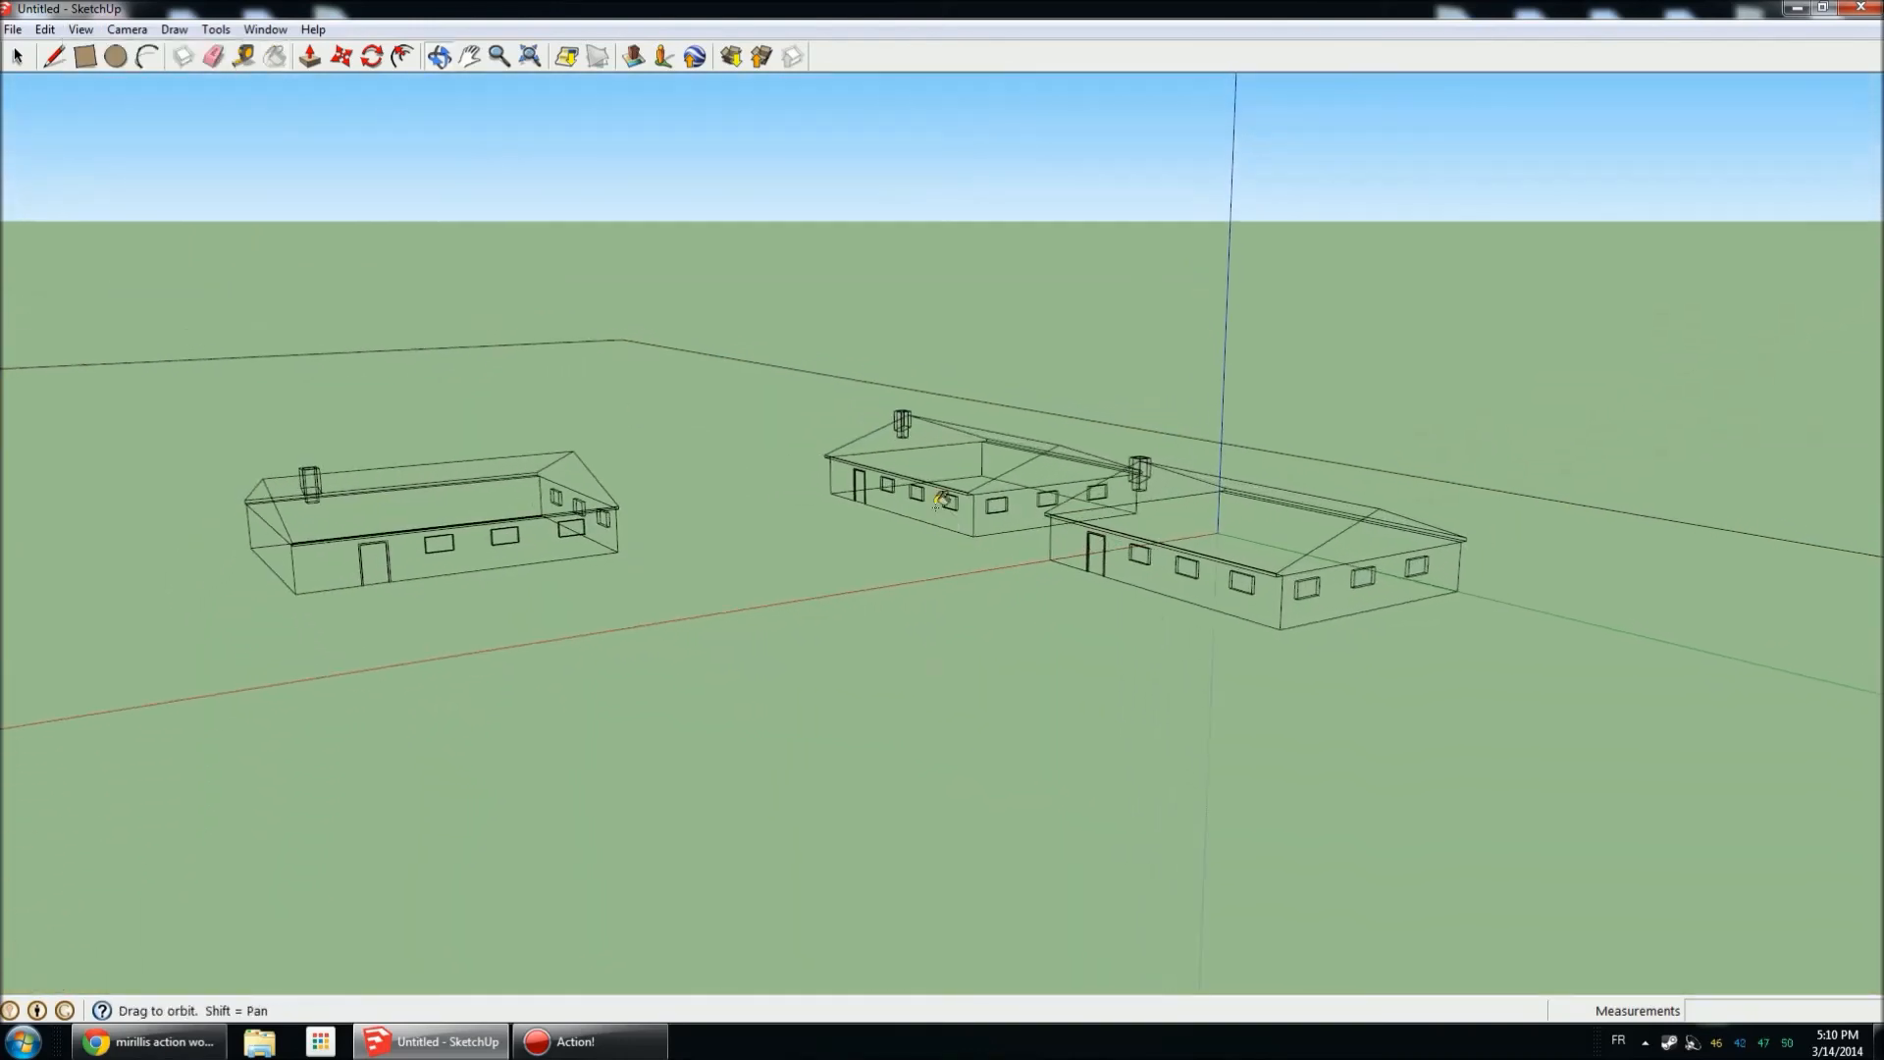
# Change the model's face style to Shaded.
pyautogui.click(86, 31)
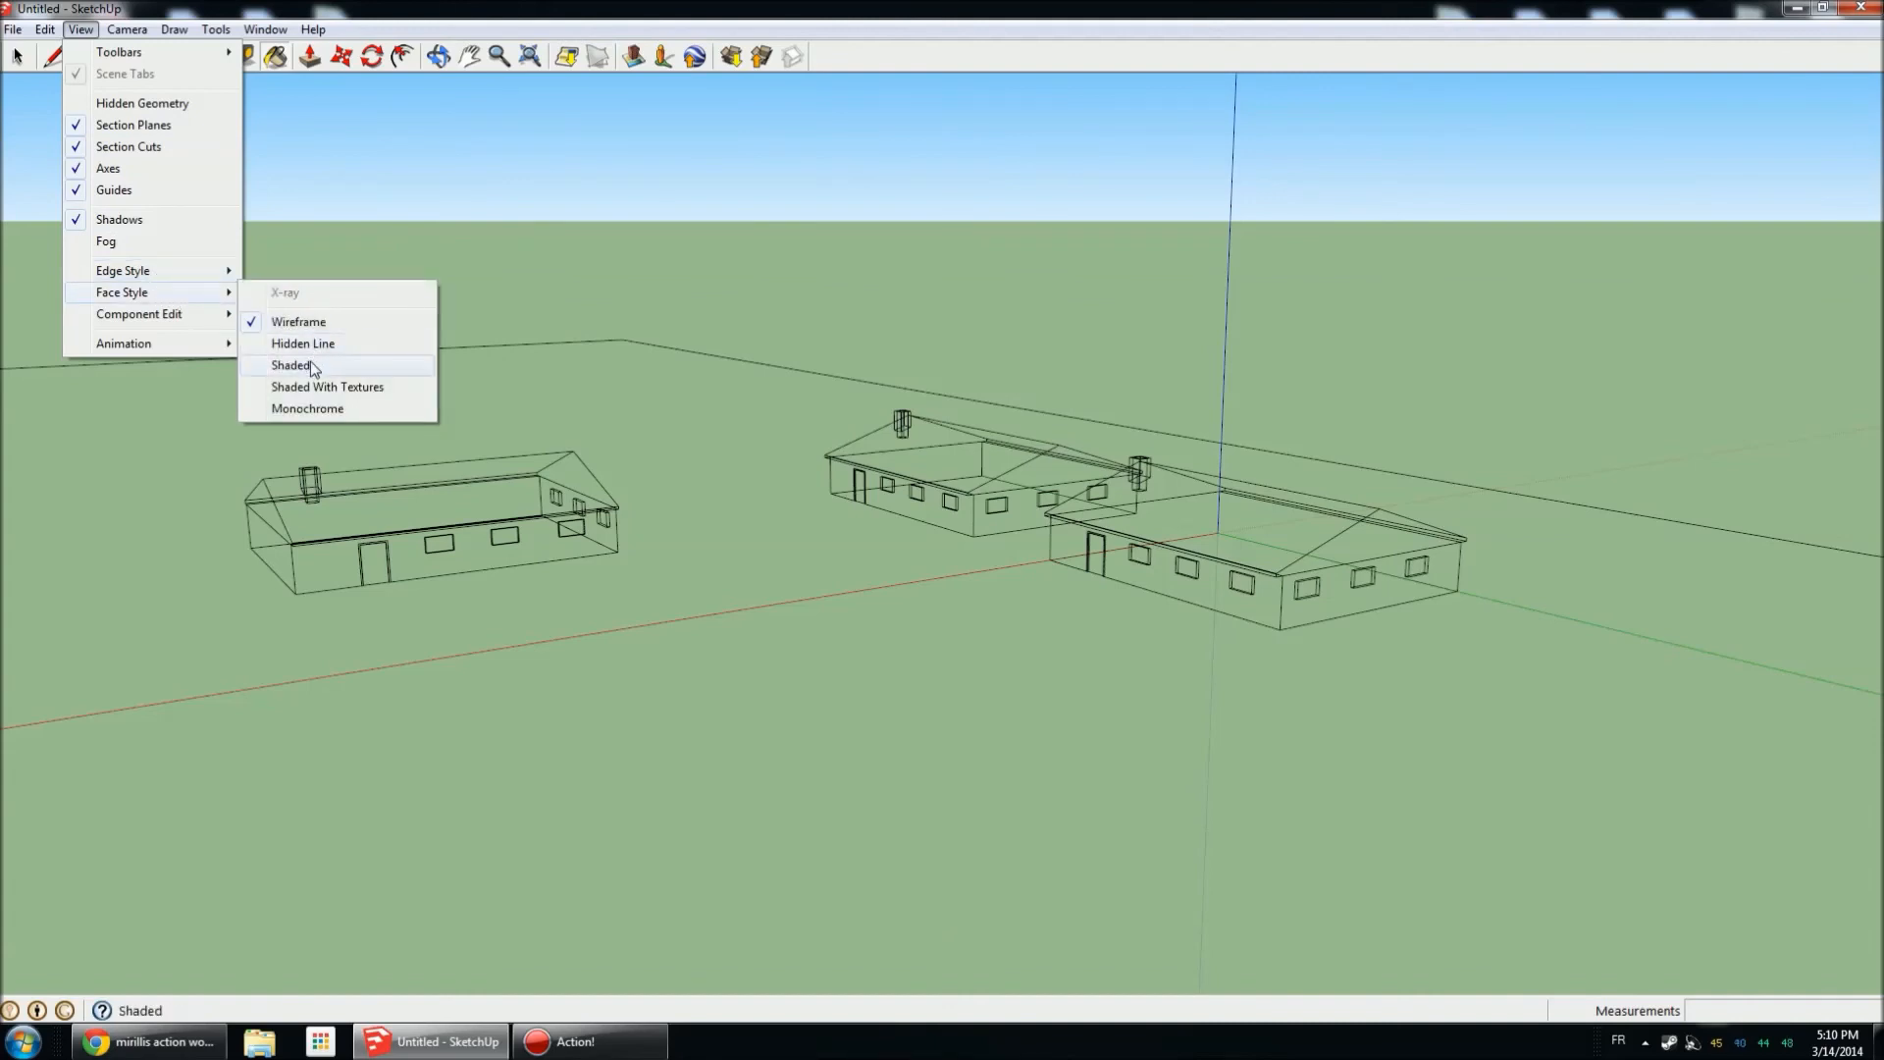
pyautogui.click(290, 365)
pyautogui.scroll(10, 1355, 640)
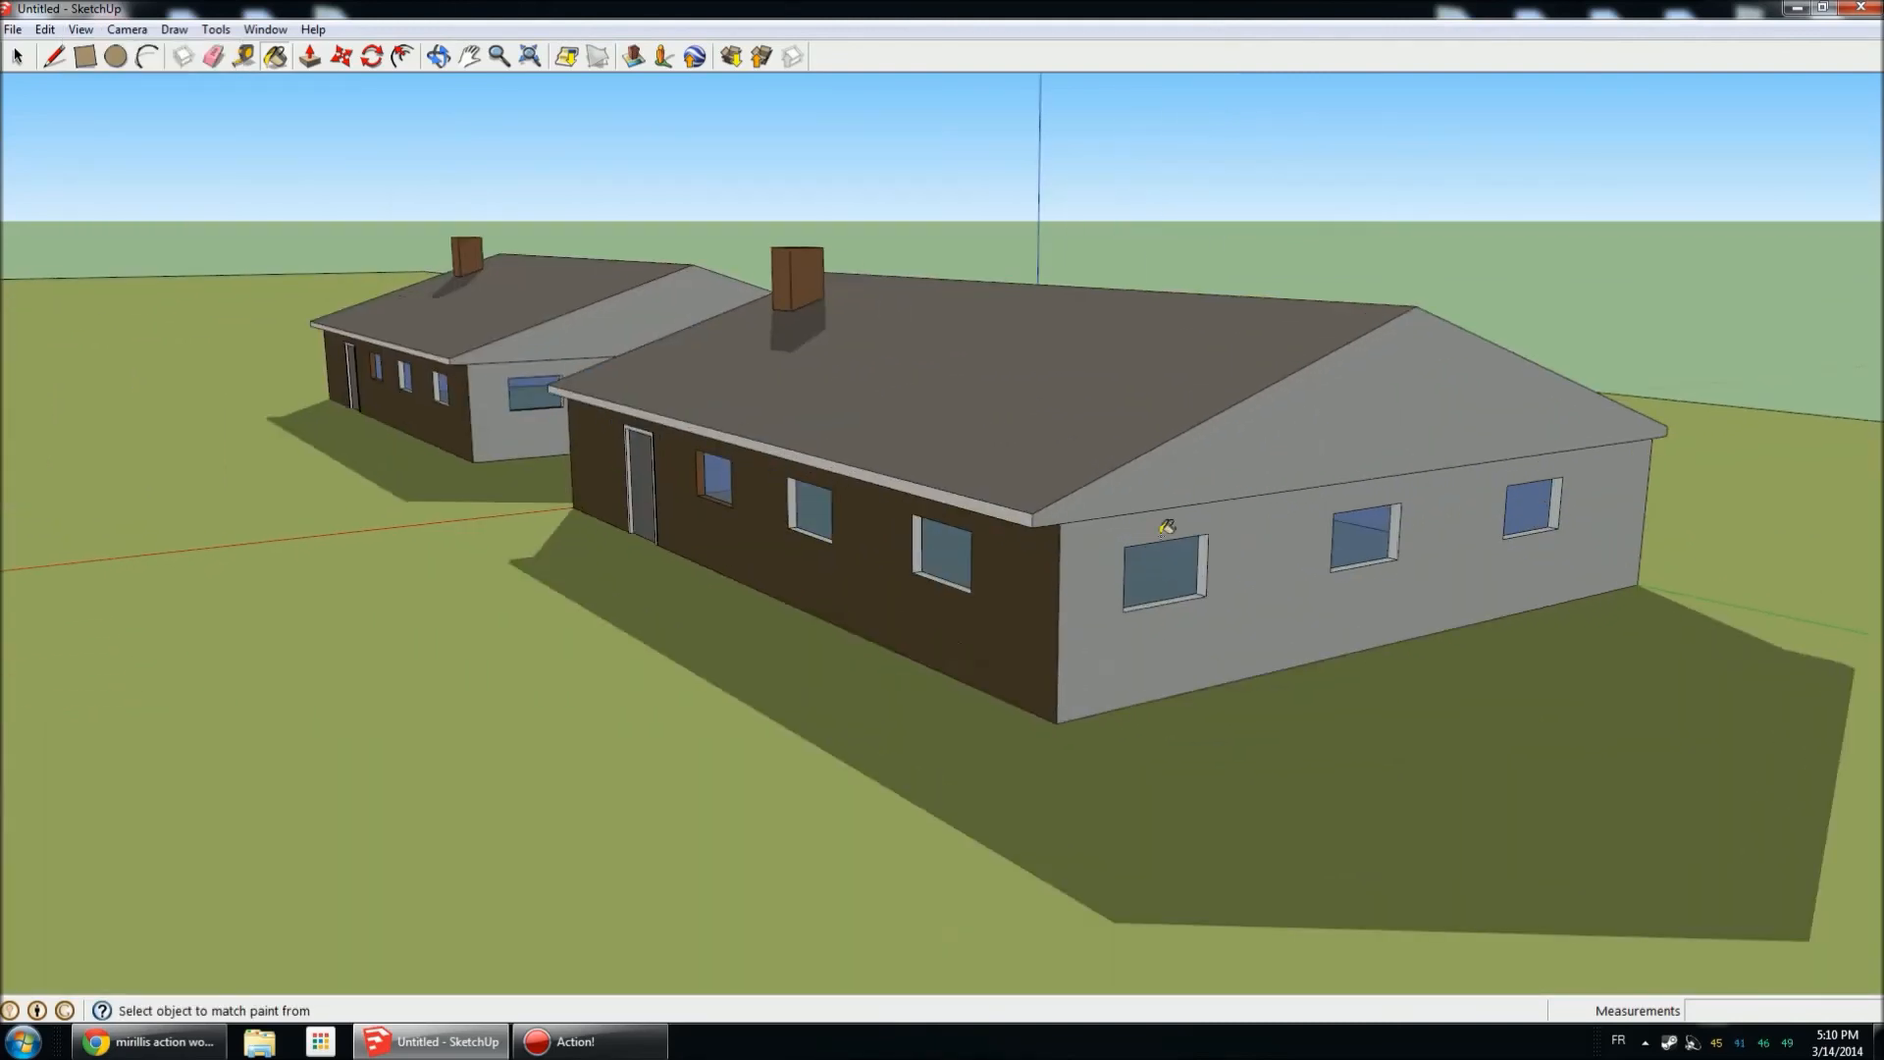
pyautogui.scroll(3, 1166, 527)
# Set the model's face style to Shaded With Textures.
pyautogui.click(127, 29)
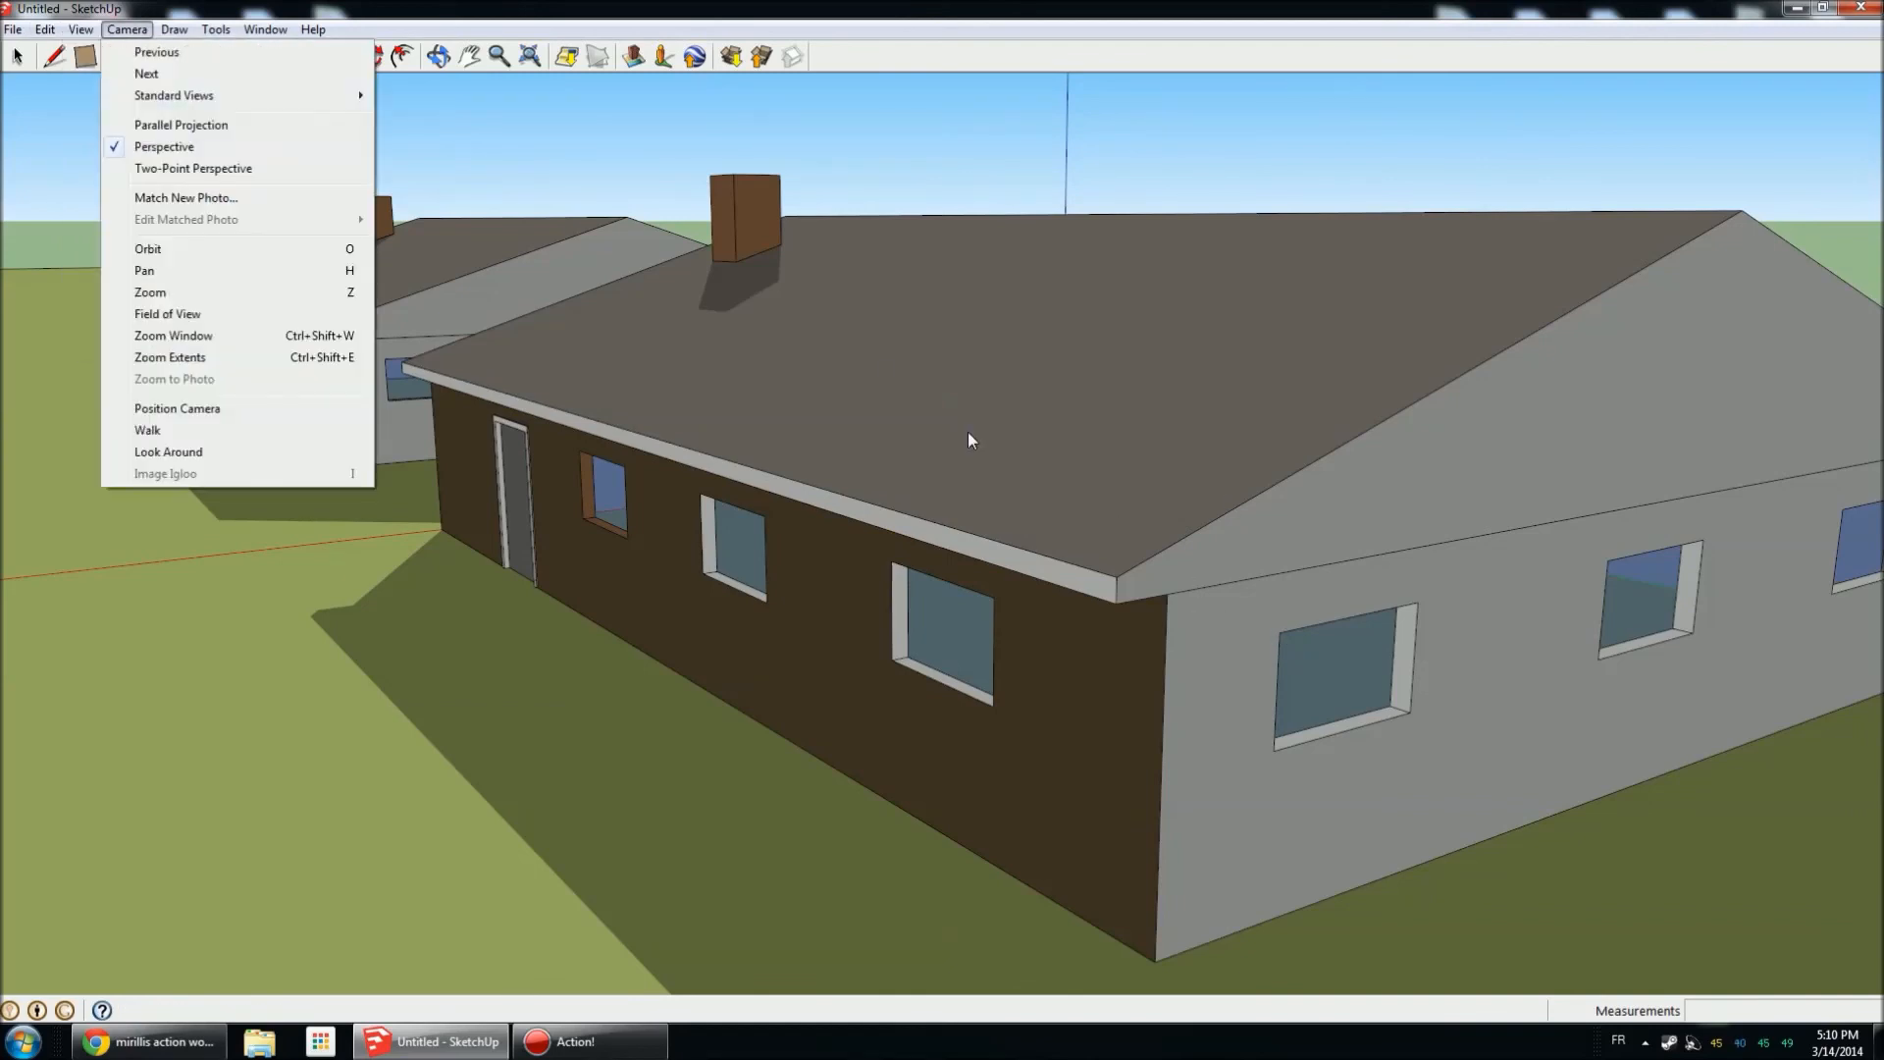
pyautogui.moveTo(78, 31)
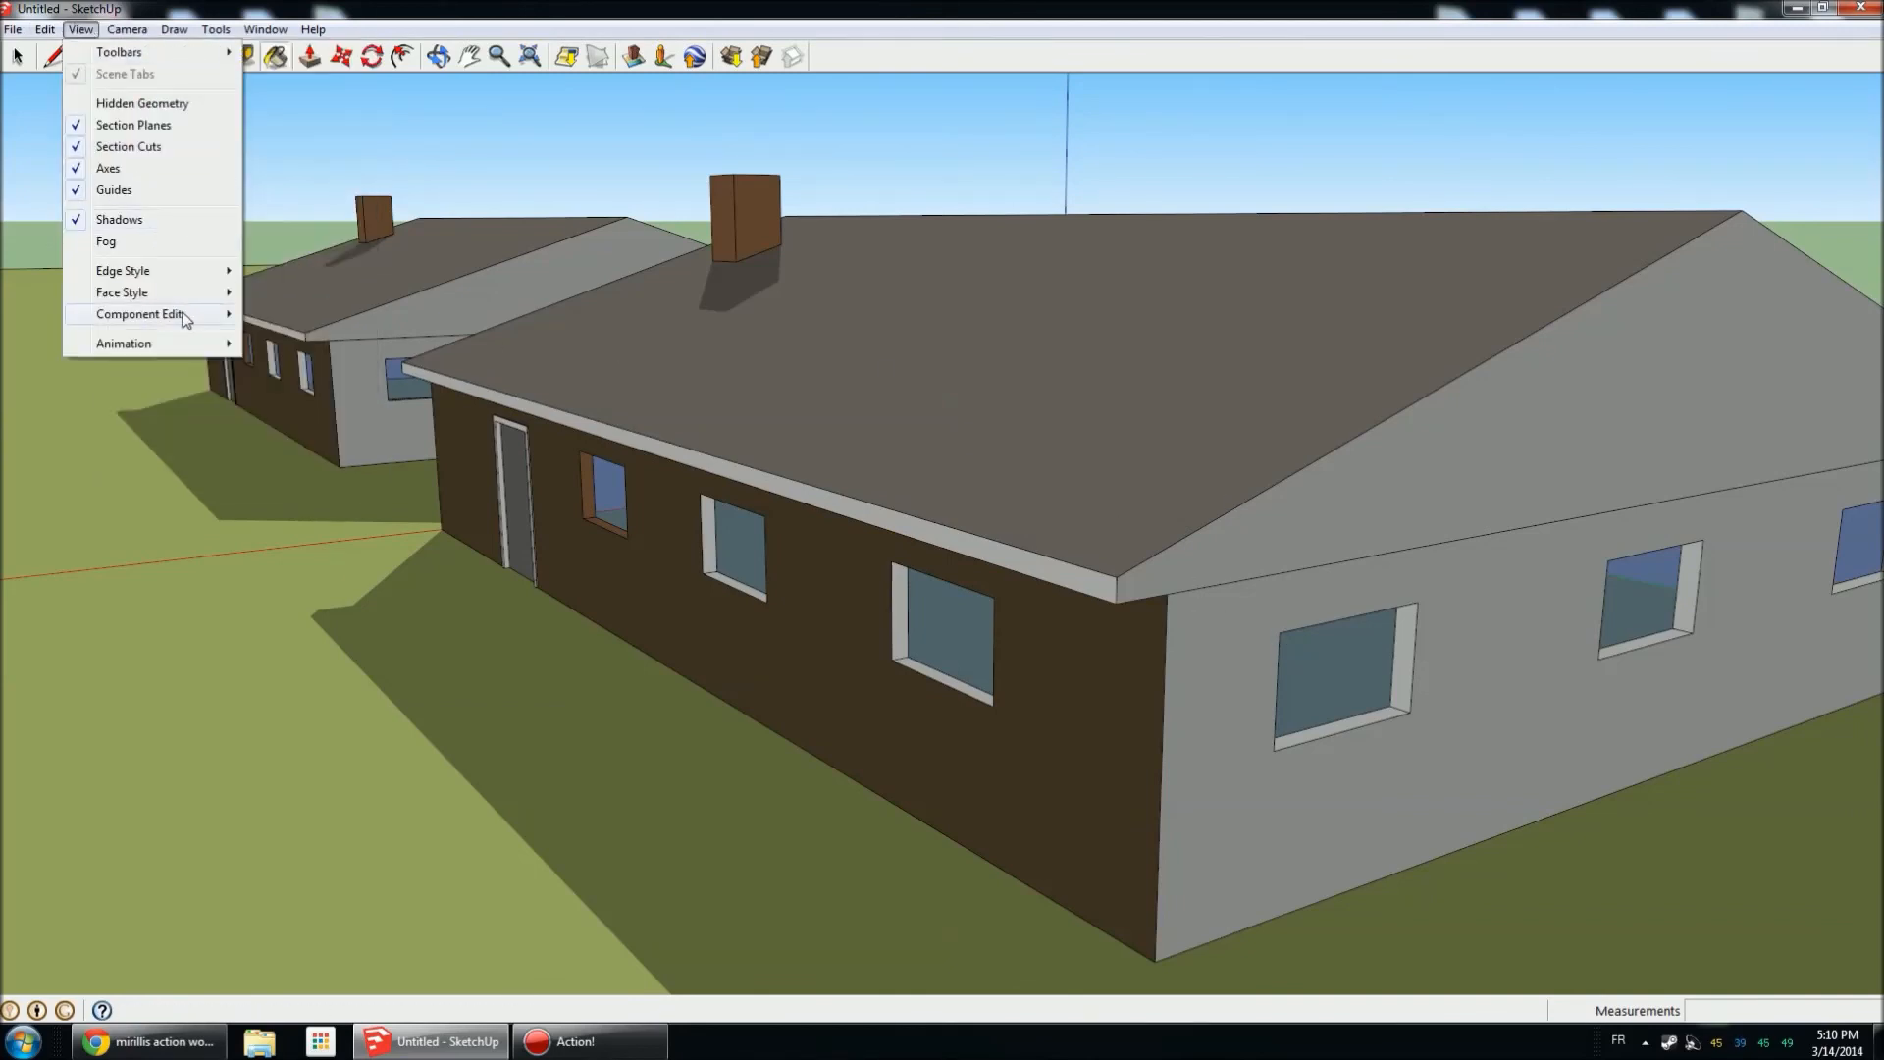
pyautogui.moveTo(203, 301)
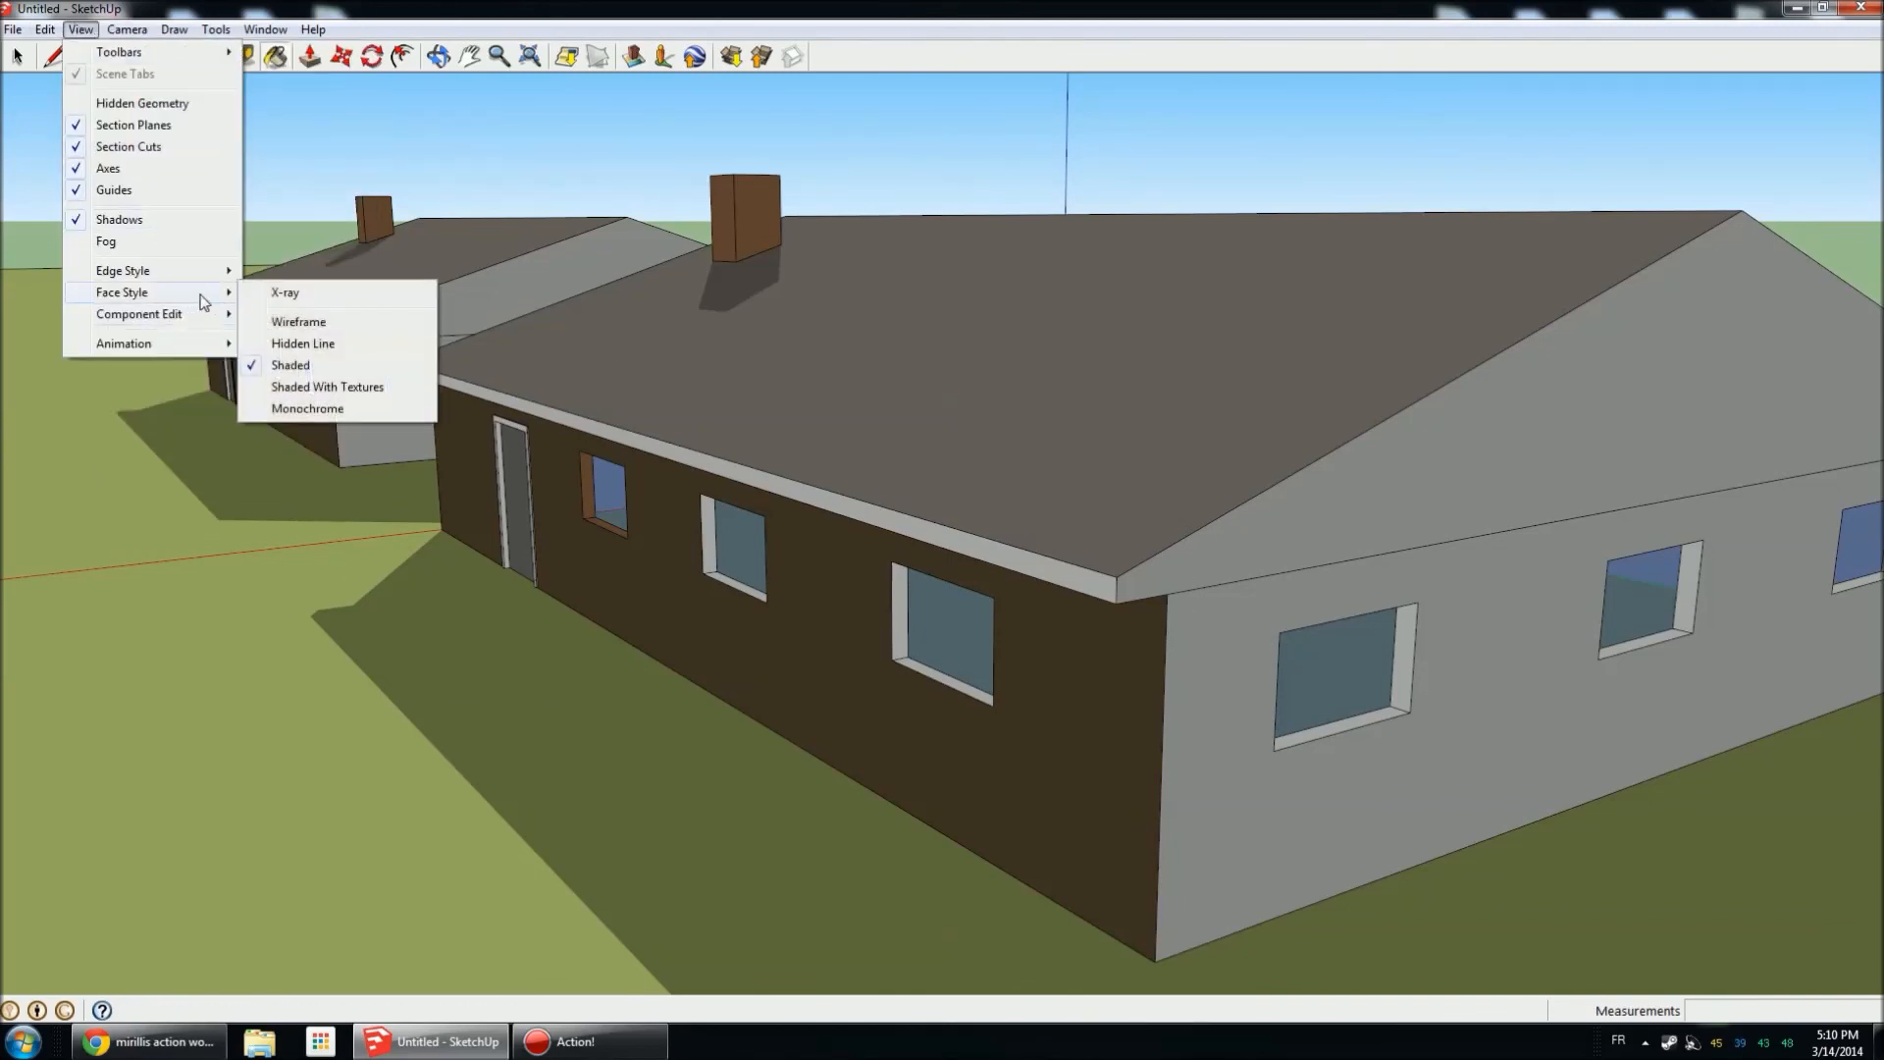
pyautogui.click(372, 389)
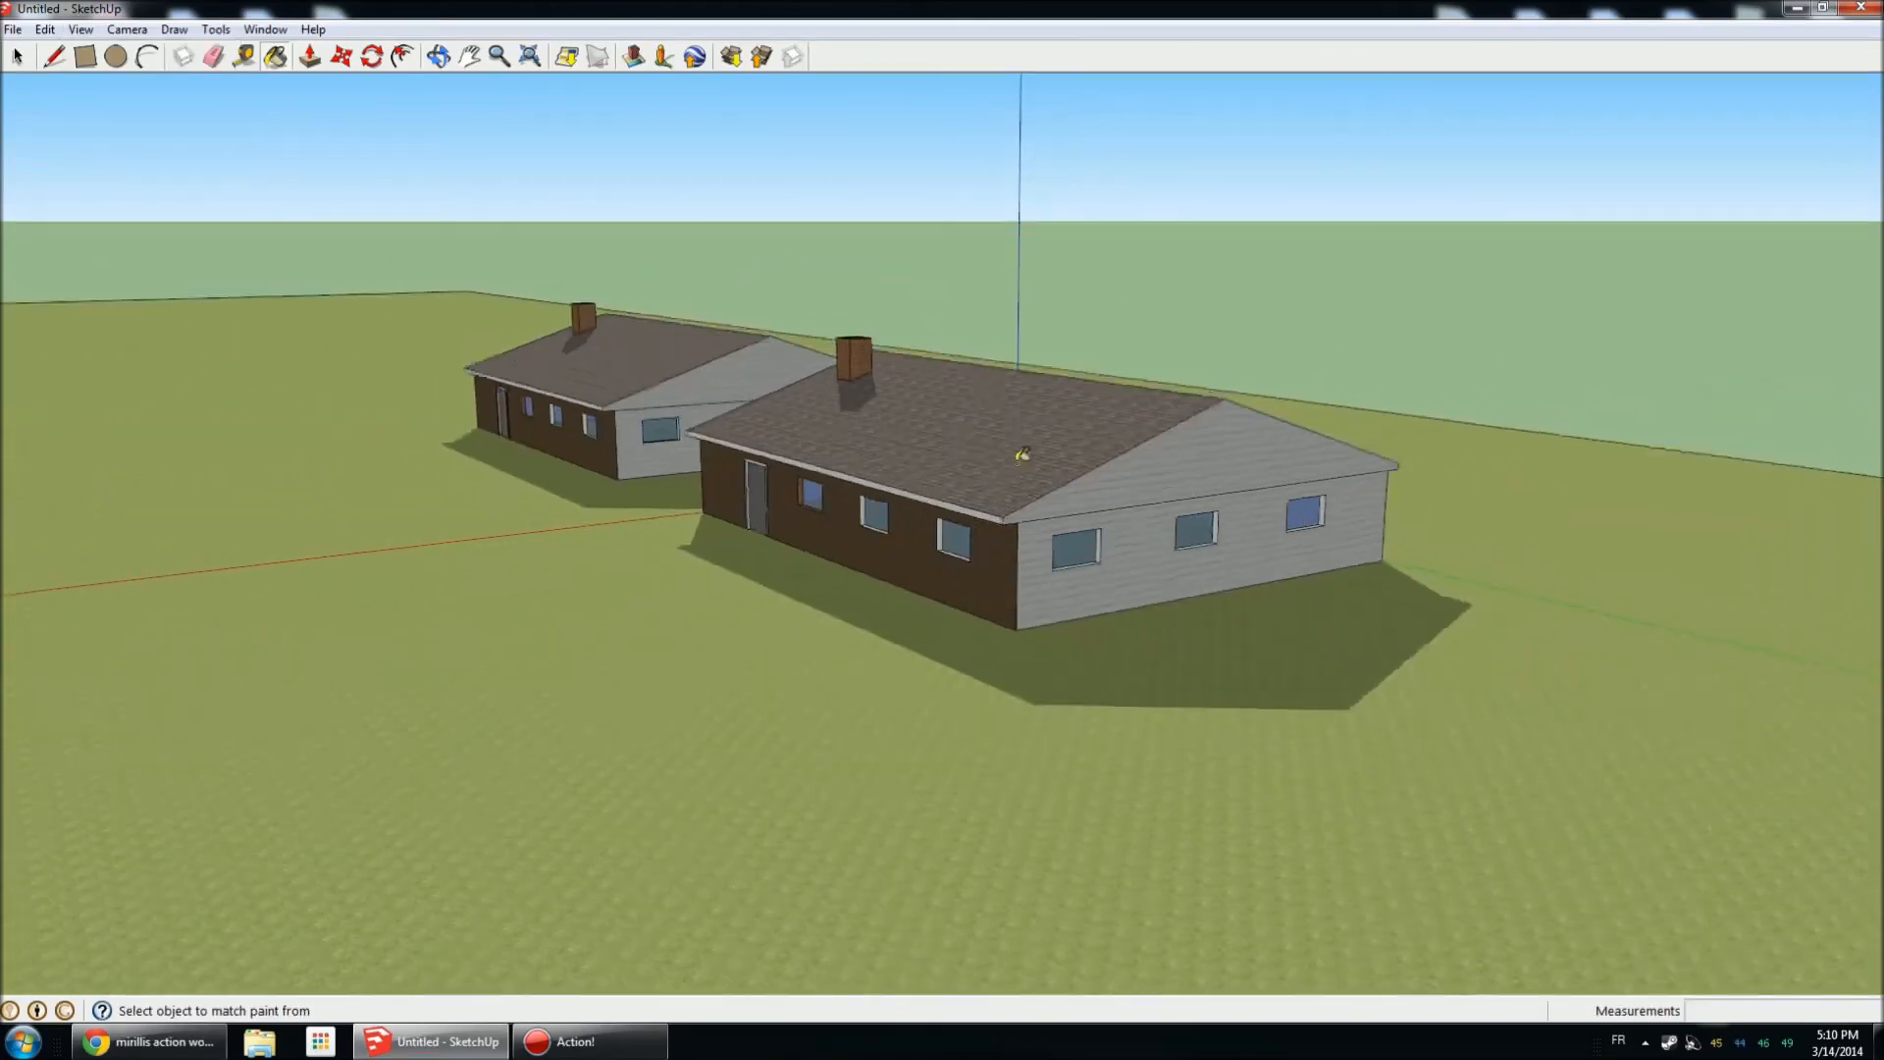
# Examine the three textured houses and their shadows on the grass from several distances and angles.
pyautogui.scroll(-5, 1021, 456)
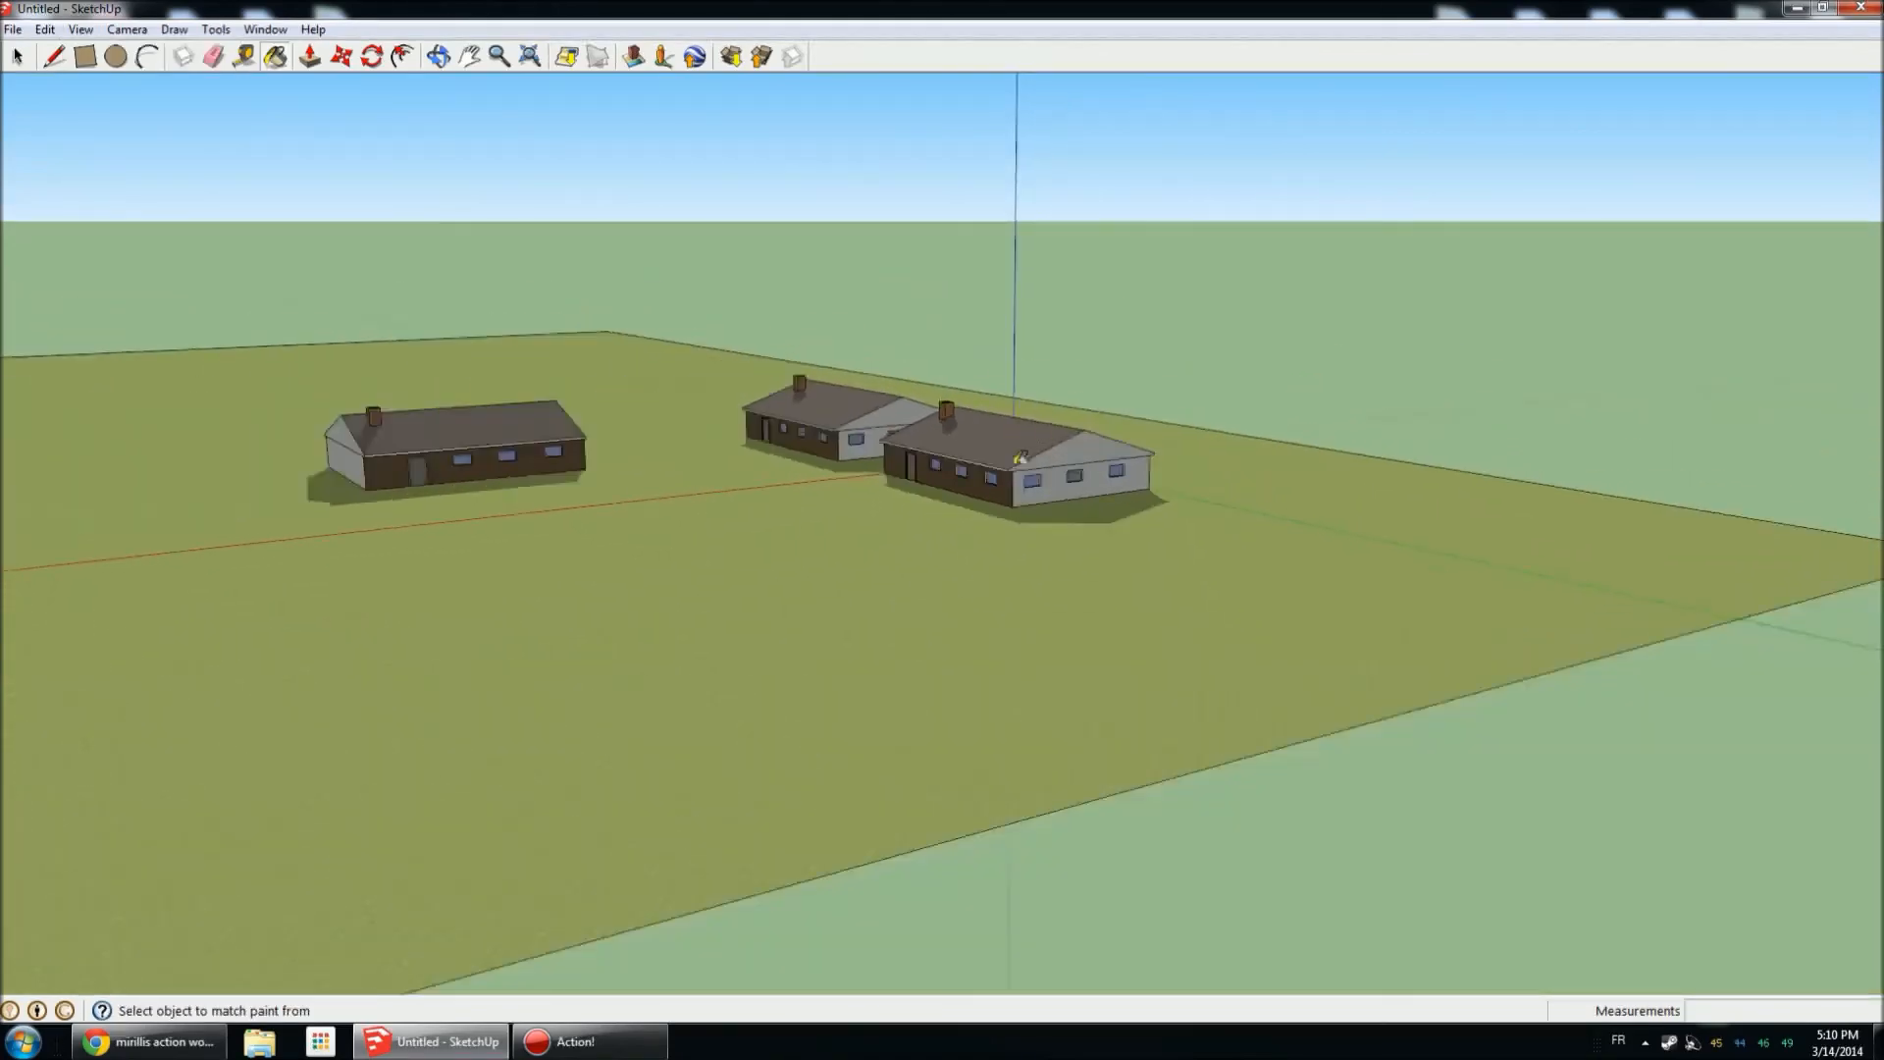
pyautogui.moveTo(1020, 457); pyautogui.dragTo(514, 604, button='middle')
pyautogui.scroll(3, 268, 372)
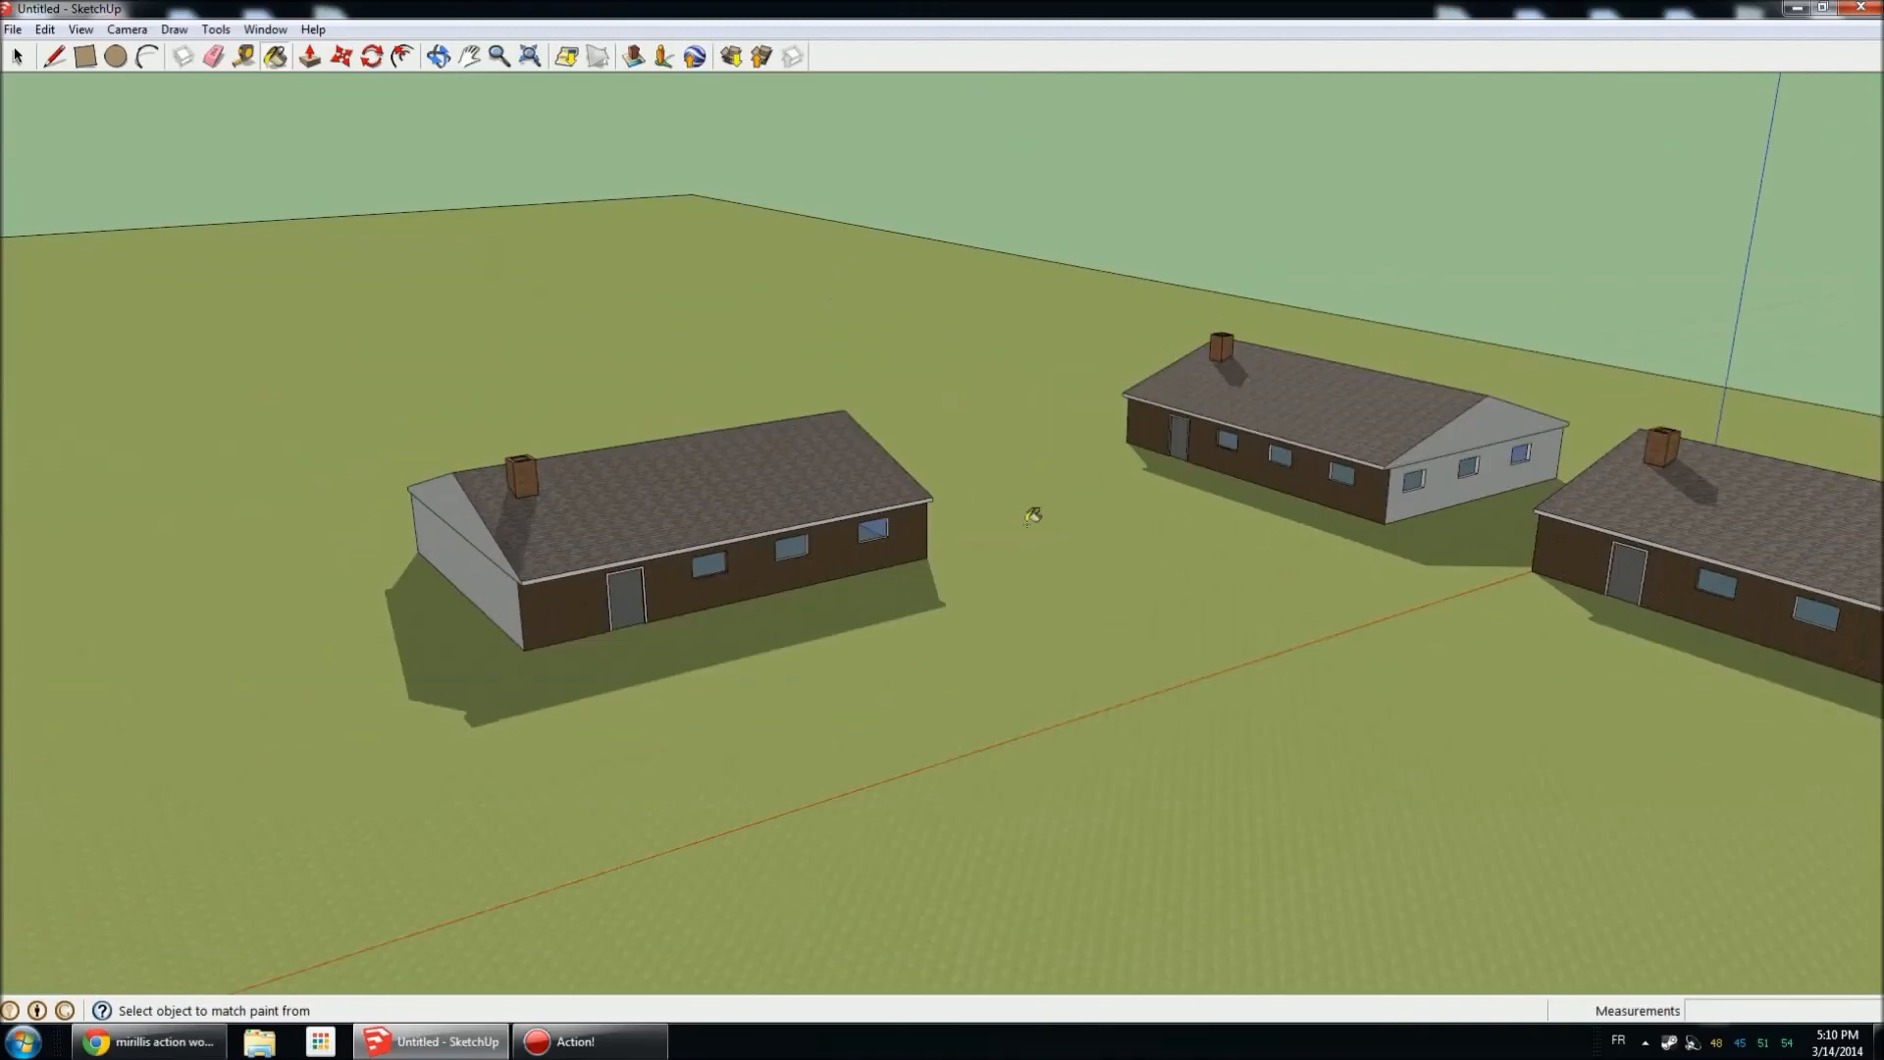
pyautogui.scroll(-5, 655, 383)
pyautogui.scroll(3, 1099, 479)
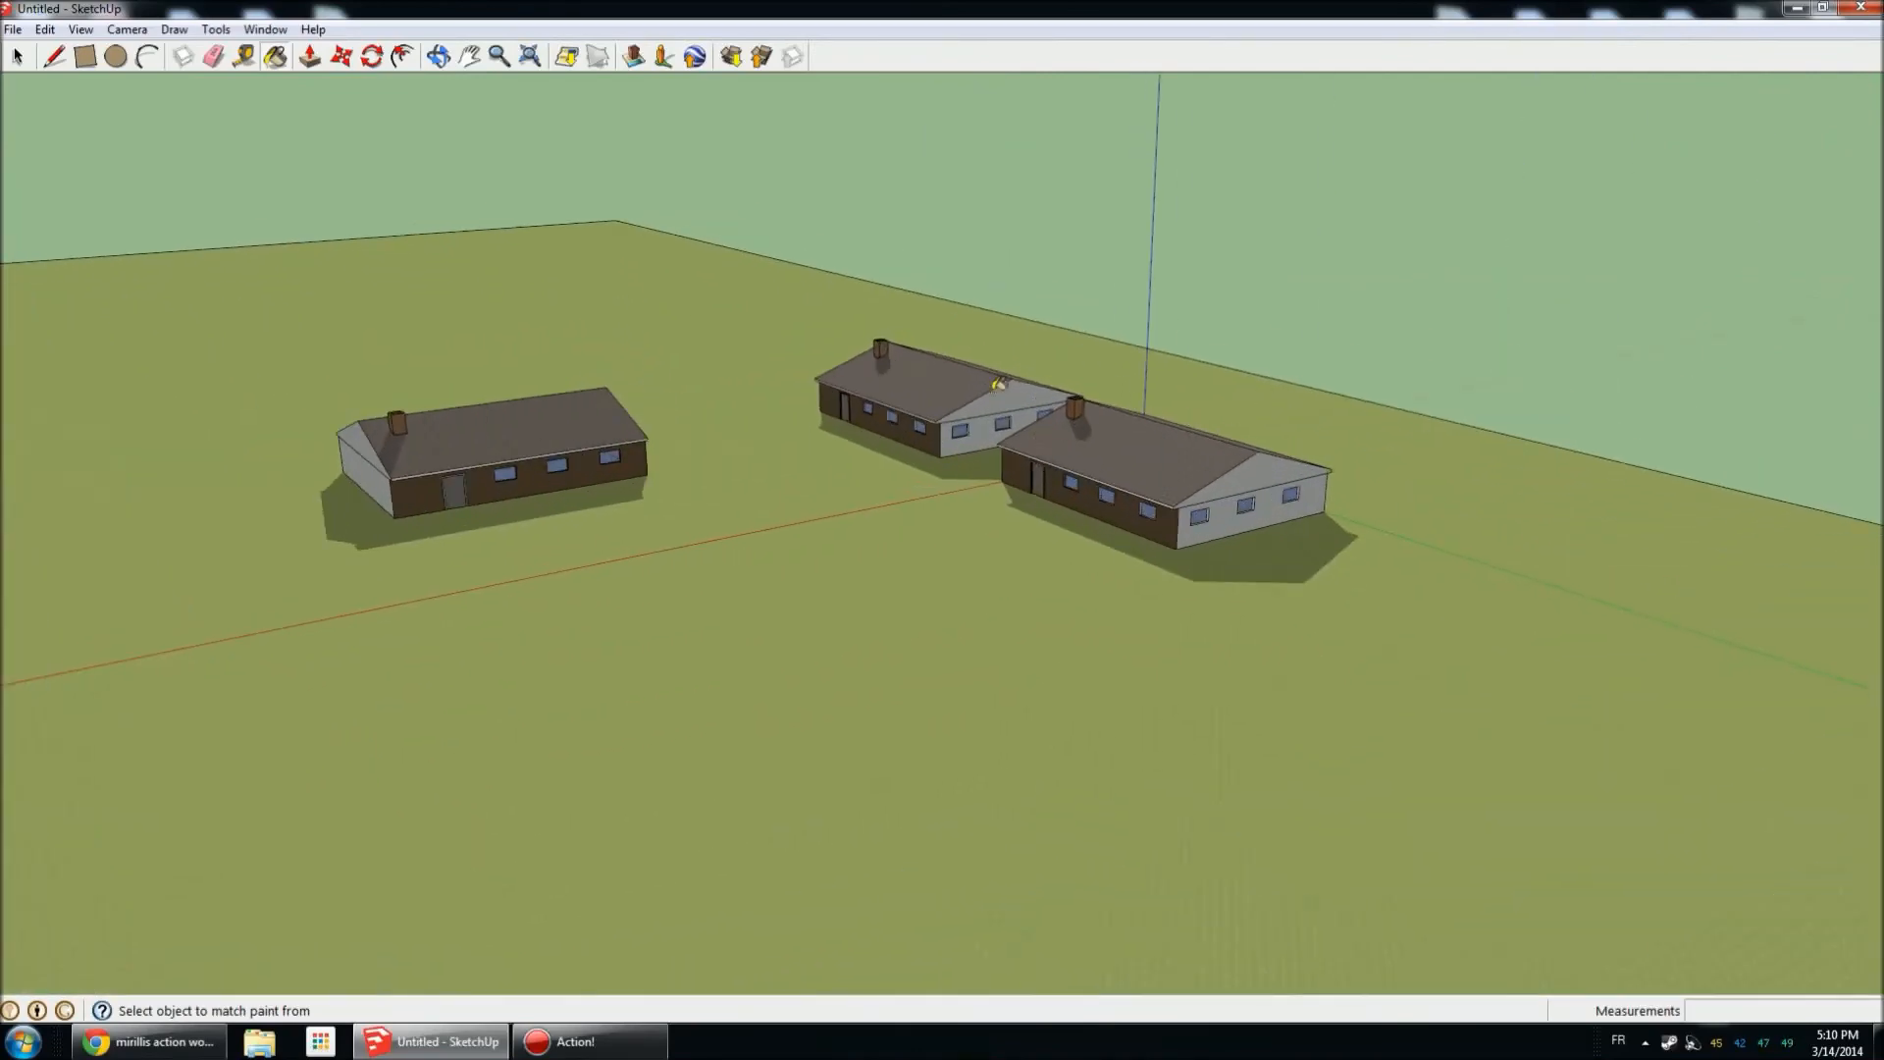
pyautogui.scroll(2, 1401, 507)
pyautogui.moveTo(1401, 506); pyautogui.dragTo(742, 475, button='middle')
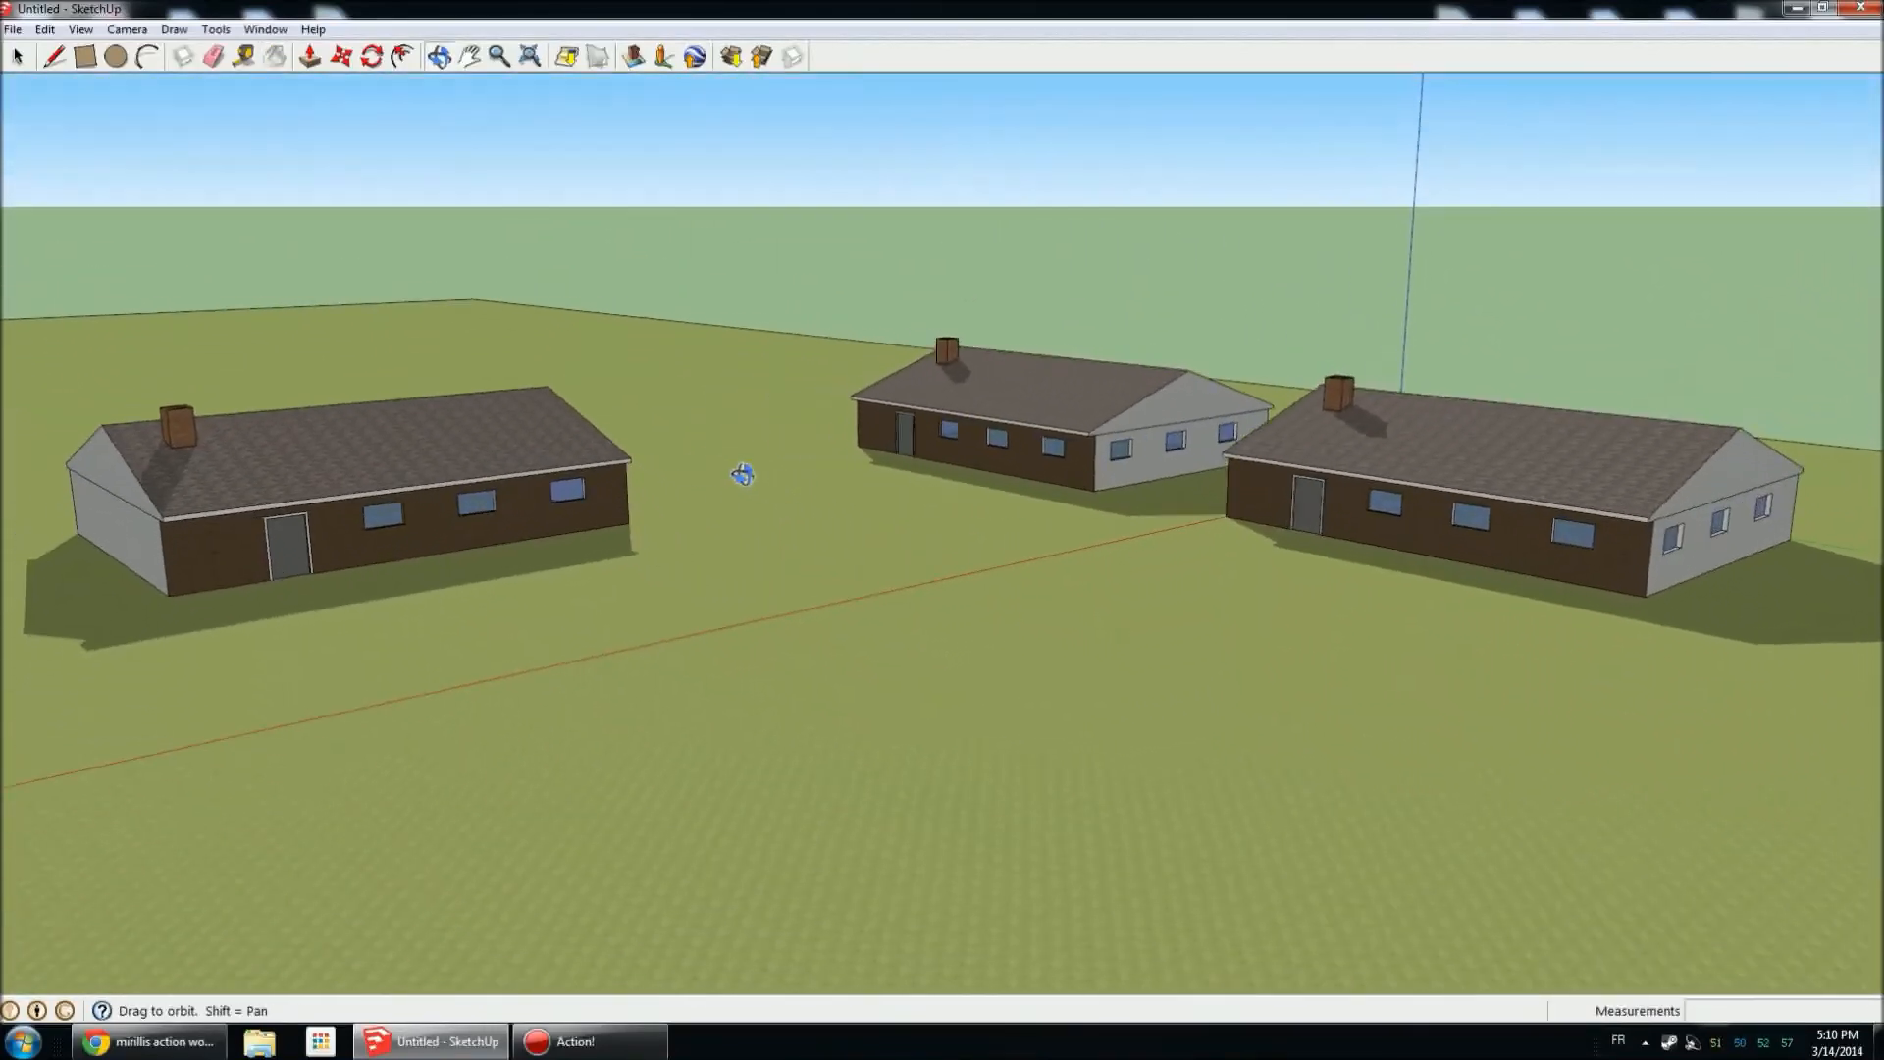
pyautogui.press('b')
pyautogui.scroll(-5, 791, 429)
pyautogui.scroll(5, 857, 346)
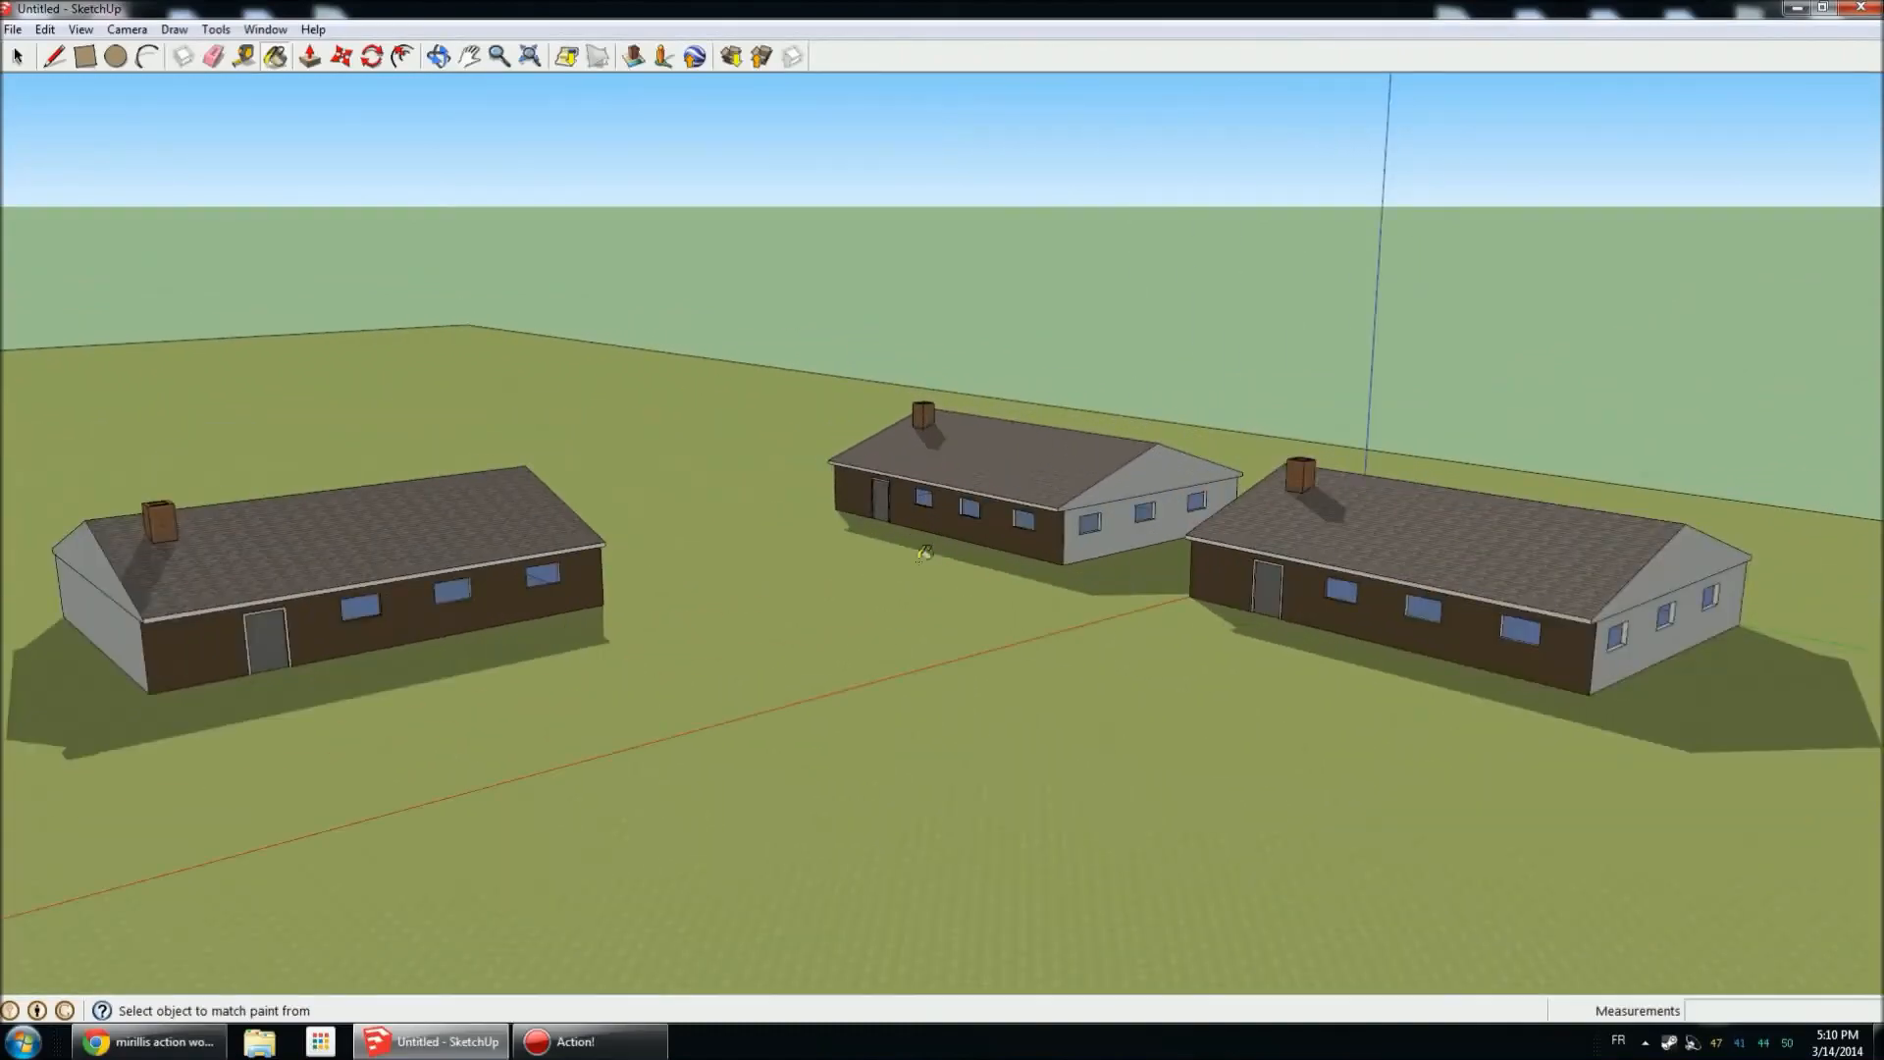